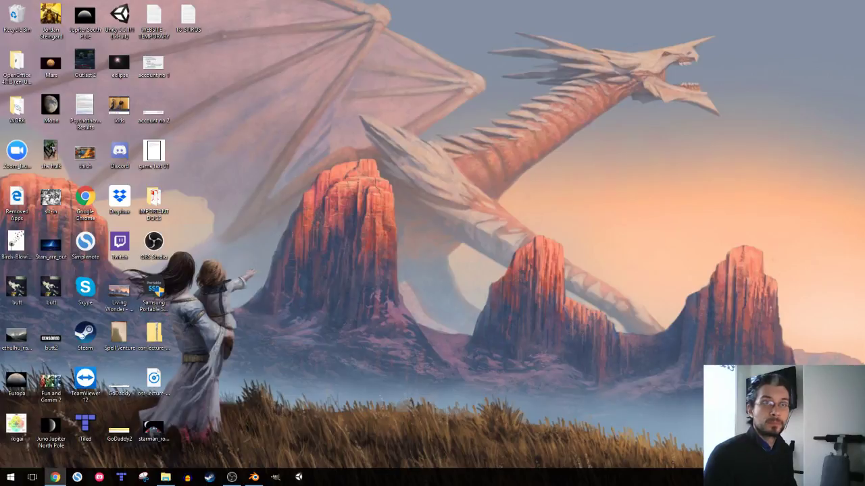
# - Bring Blender forward and orbit around the Wall_Left panel of Temple_Light_Room01_Small
pyautogui.click(254, 480)
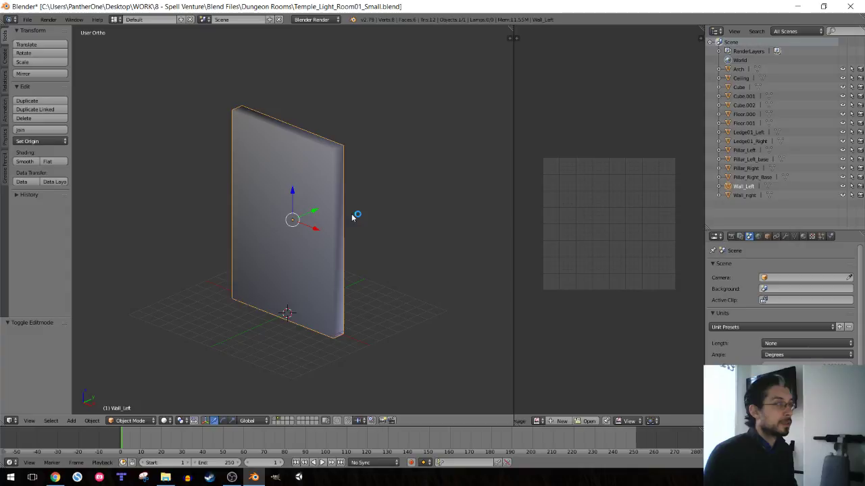
pyautogui.moveTo(382, 214); pyautogui.dragTo(375, 214, button='middle')
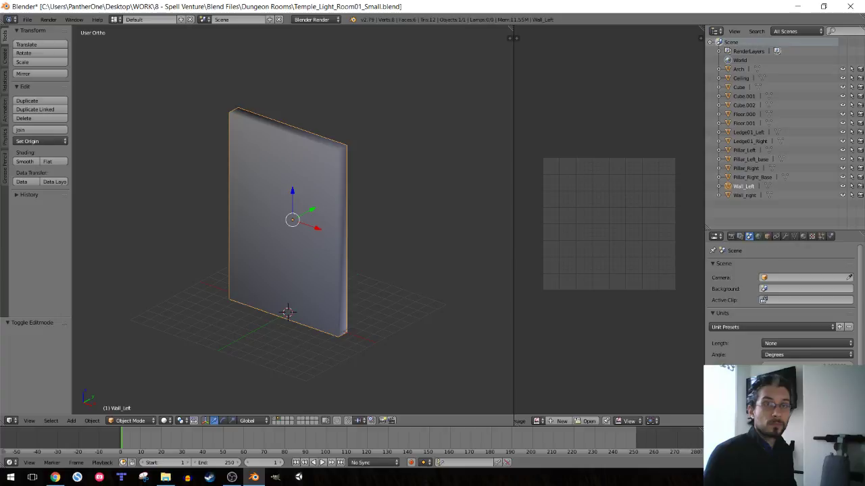
pyautogui.hotkey('alt', 'Tab')
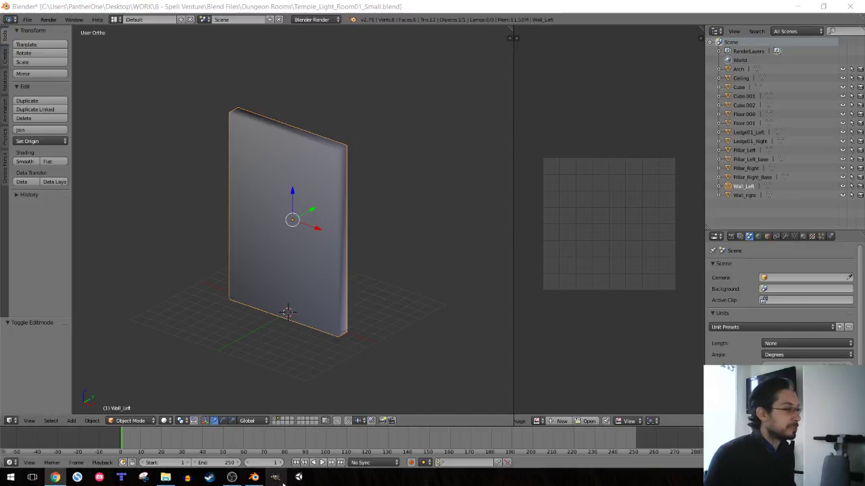
# - Fly the Unity scene camera past the doorway to a winged statue, then start Play mode
pyautogui.click(299, 478)
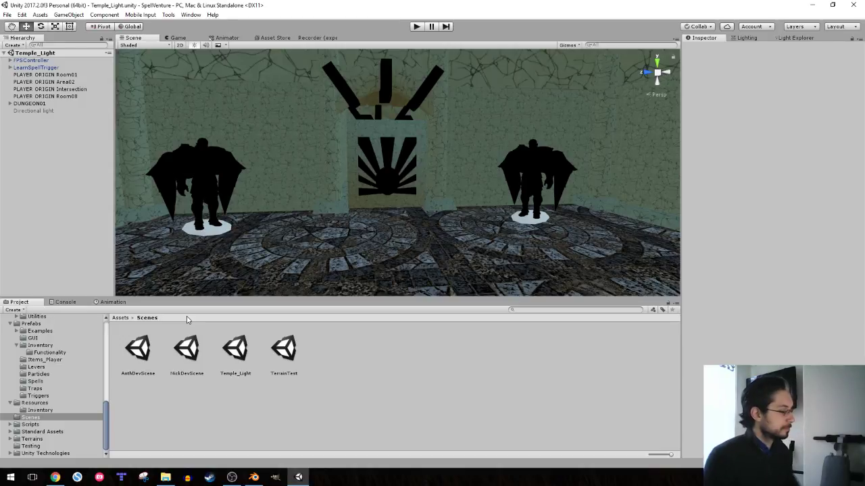
pyautogui.moveTo(390, 154); pyautogui.dragTo(373, 158, button='right')
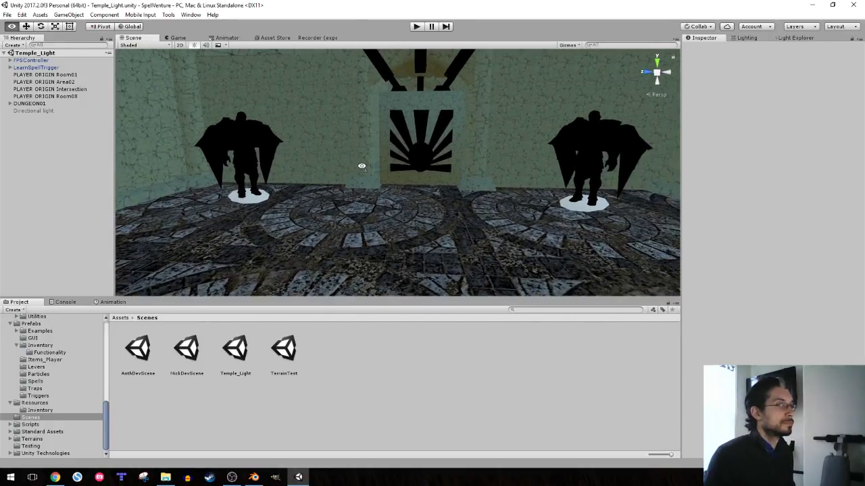
pyautogui.press('s')
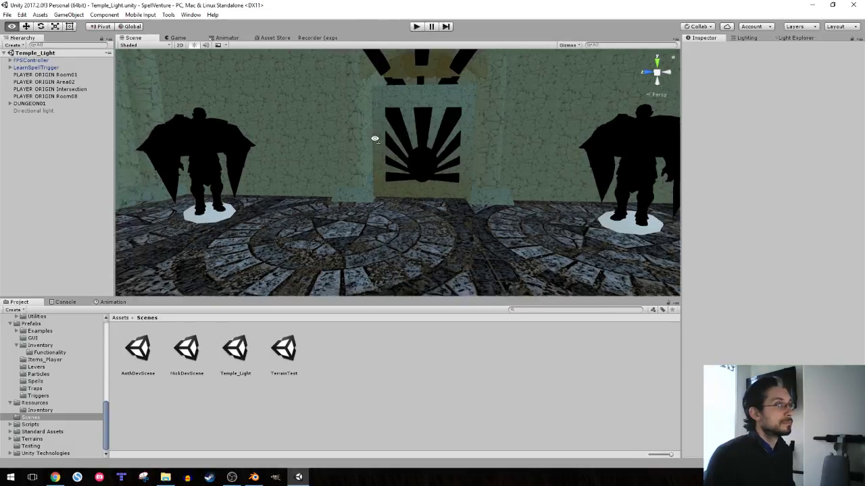
pyautogui.moveTo(367, 139)
pyautogui.mouseDown(button='right')
pyautogui.moveTo(349, 146)
pyautogui.moveTo(406, 37)
pyautogui.mouseUp(button='right')
pyautogui.click(417, 27)
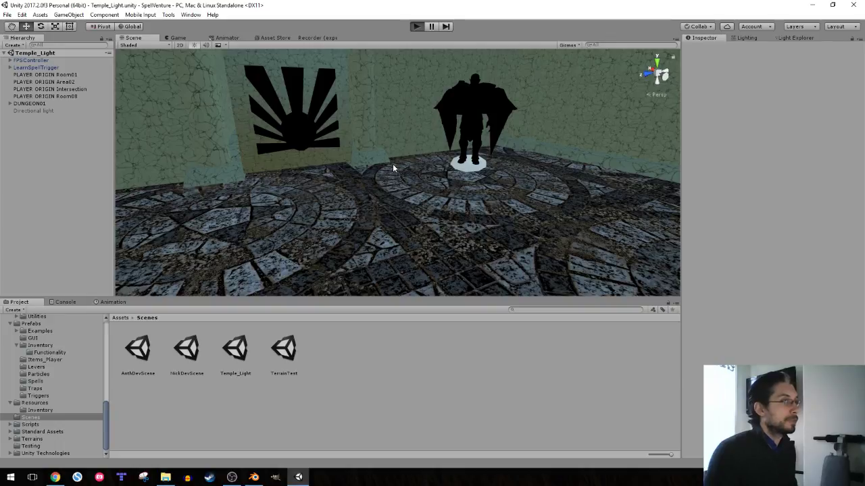
# - Take control of the player, learn Light on the trigger plate and cast it twice
pyautogui.hotkey('ctrl', 'p')
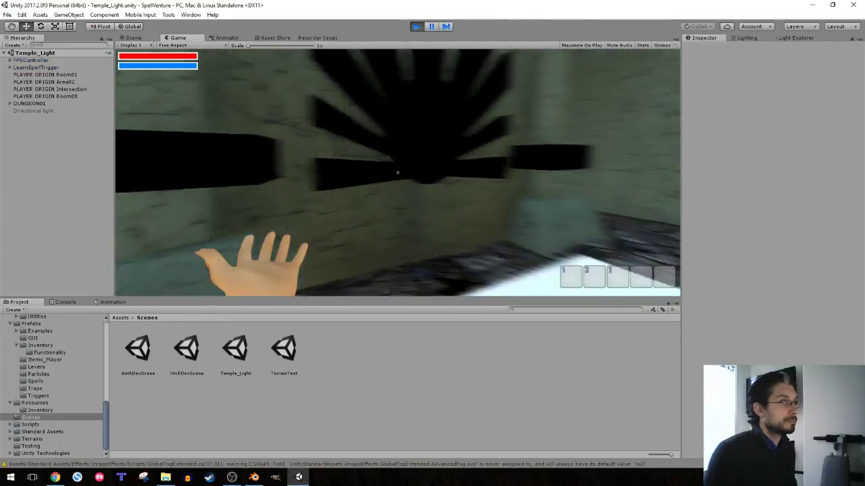
pyautogui.press('w')
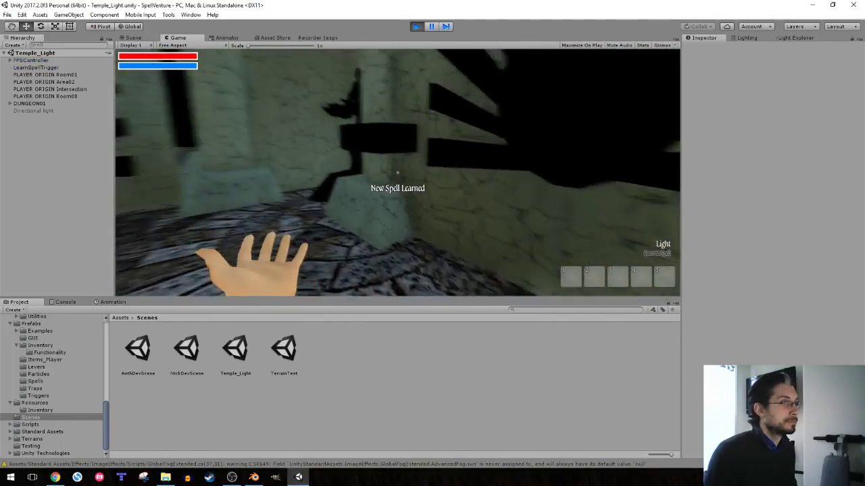
pyautogui.click(398, 173)
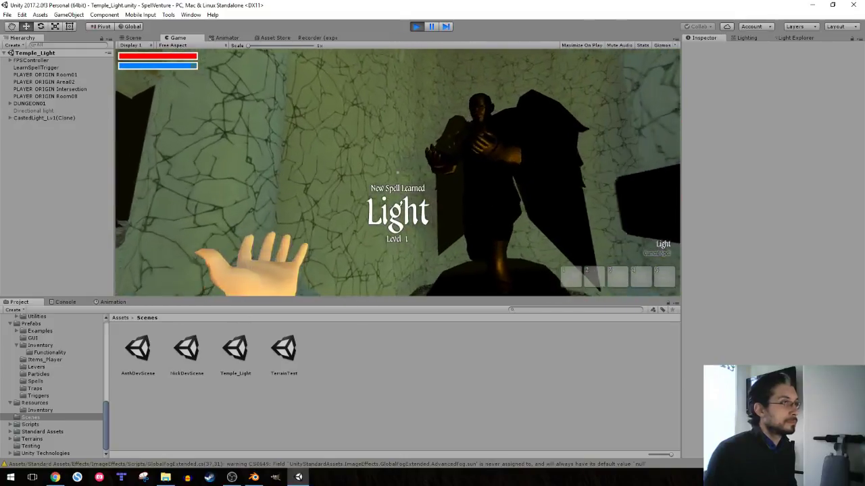
pyautogui.click(397, 173)
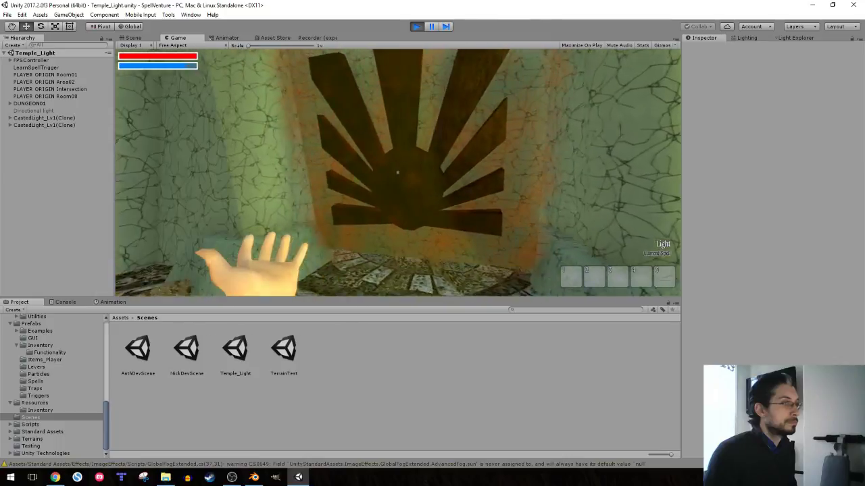
# - Run down the corridor, through the dark archway, into the pedestal room
pyautogui.press('w')
pyautogui.press('shift')
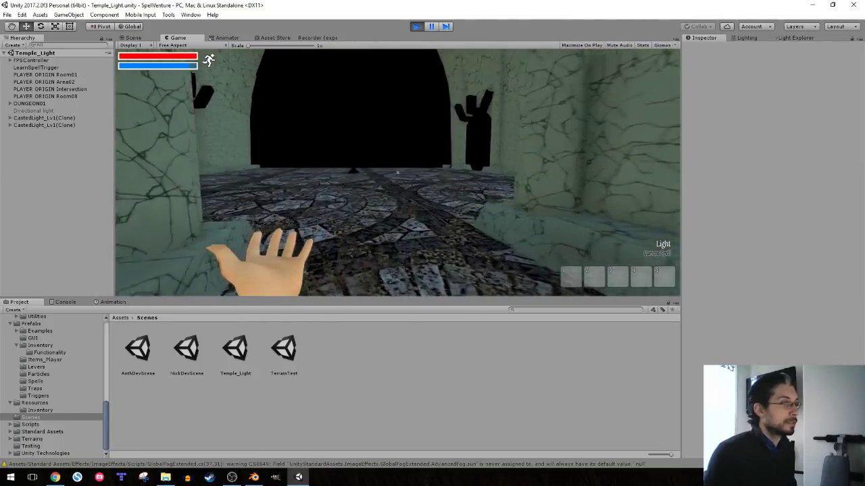
pyautogui.press('w')
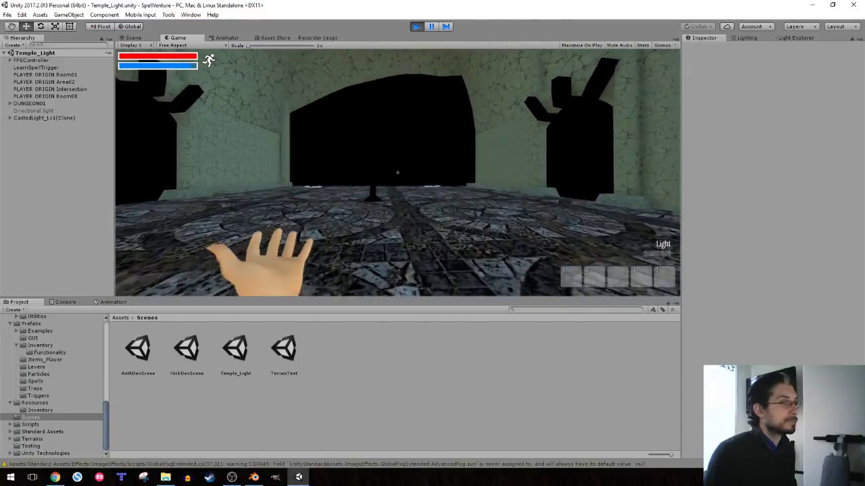
pyautogui.press('w')
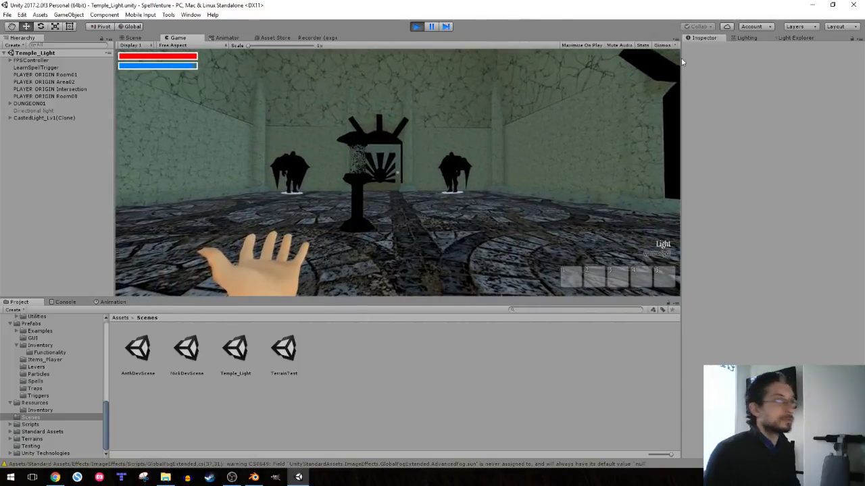
# - Set the Environment Lighting intensity multiplier to 0.25 in the Lighting settings
pyautogui.click(746, 38)
pyautogui.doubleClick(838, 106)
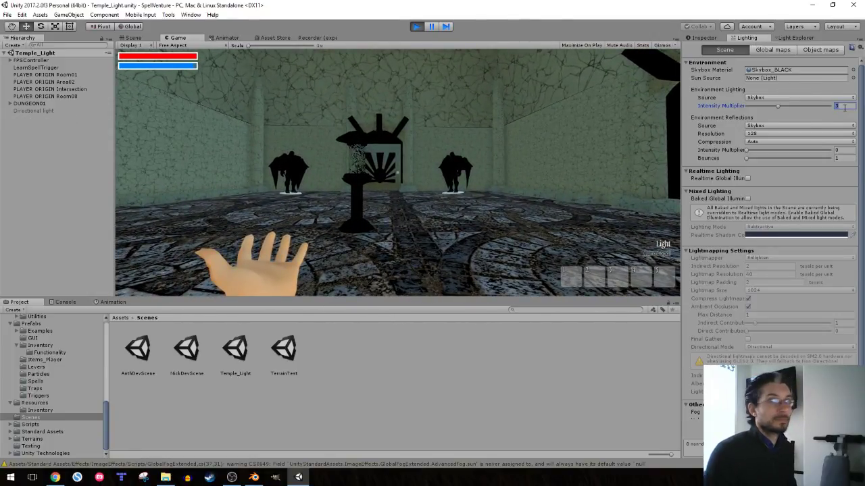
pyautogui.write('0.25')
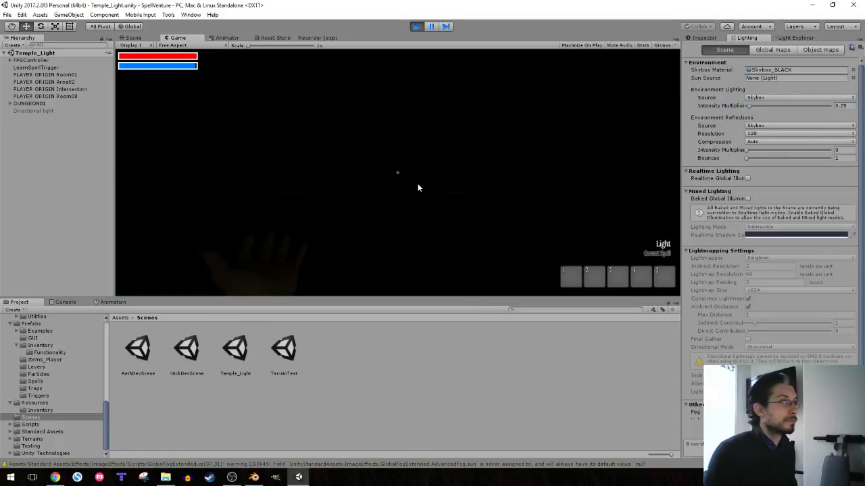
pyautogui.click(417, 183)
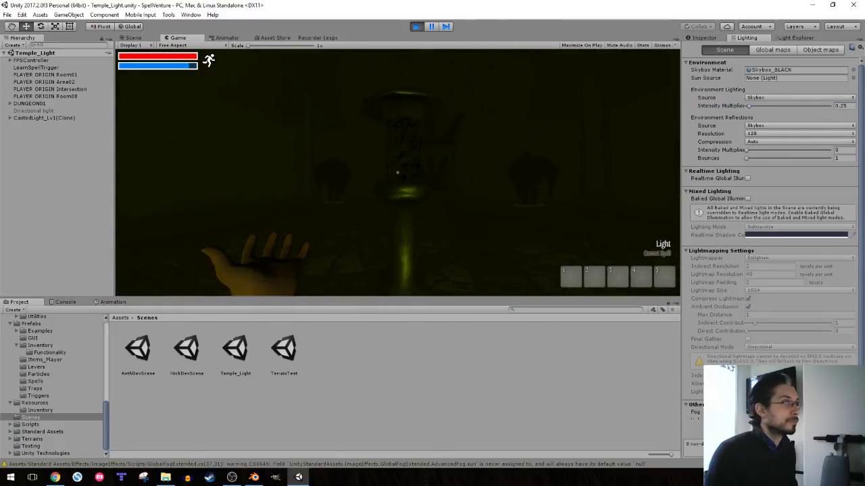
# - Cast Light spells at the pillar, dungeon and doorway while moving toward the winged statue
pyautogui.click(397, 172)
pyautogui.press('s')
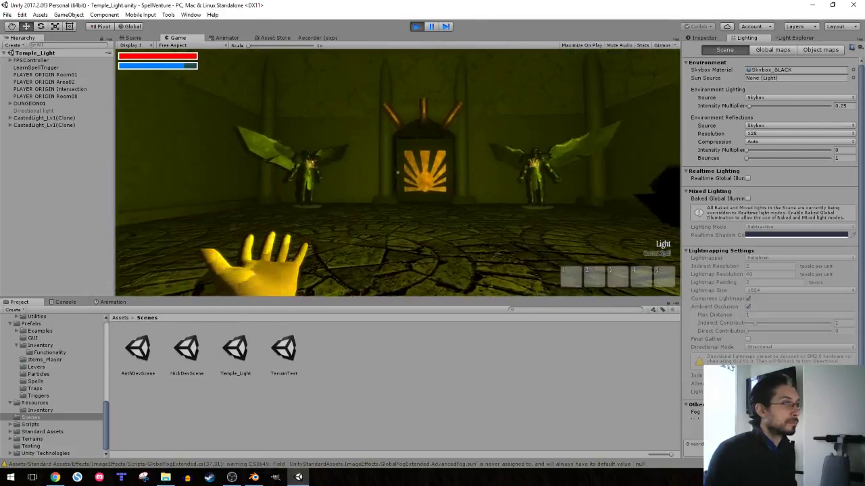
pyautogui.hotkey('shift', 'w')
pyautogui.hotkey('shift', 'w')
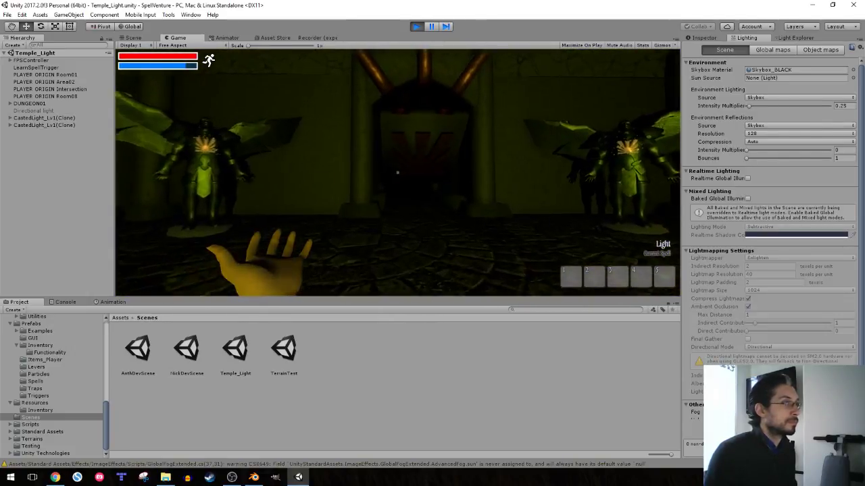
pyautogui.hotkey('shift', 'w')
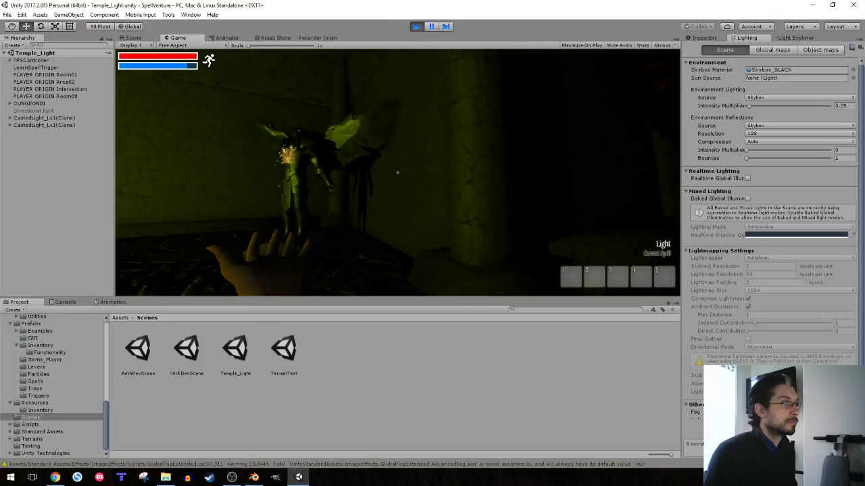
pyautogui.click(397, 172)
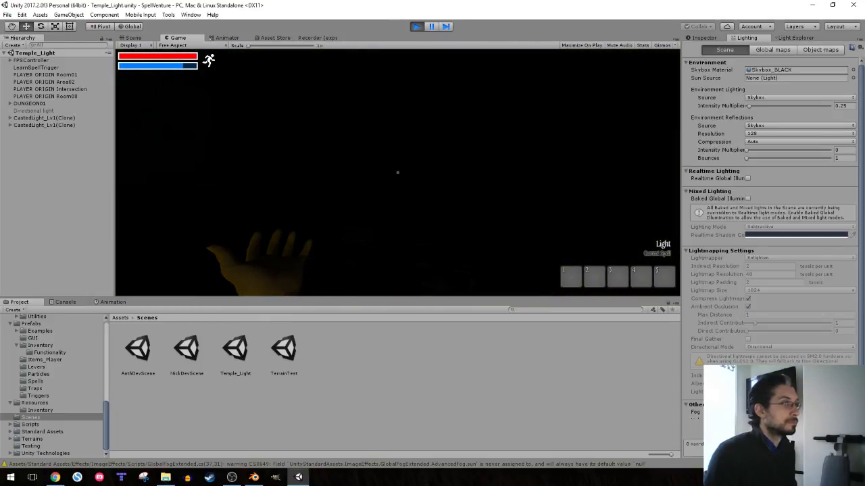
pyautogui.click(397, 173)
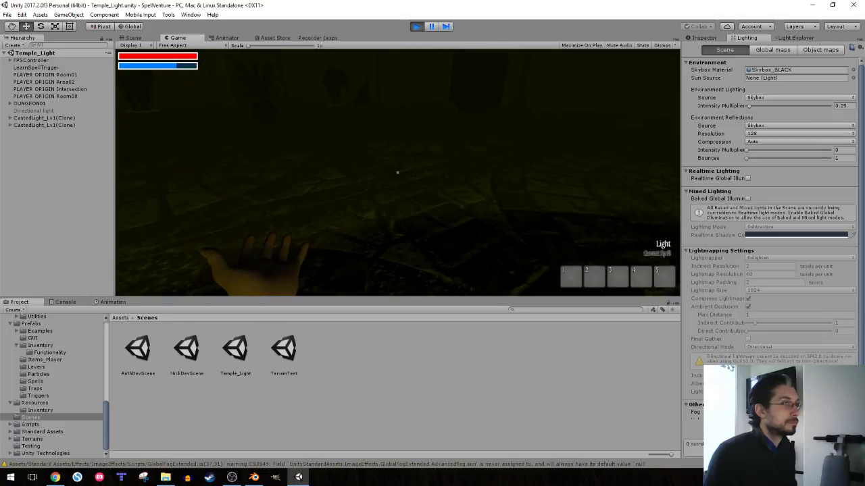
pyautogui.click(397, 172)
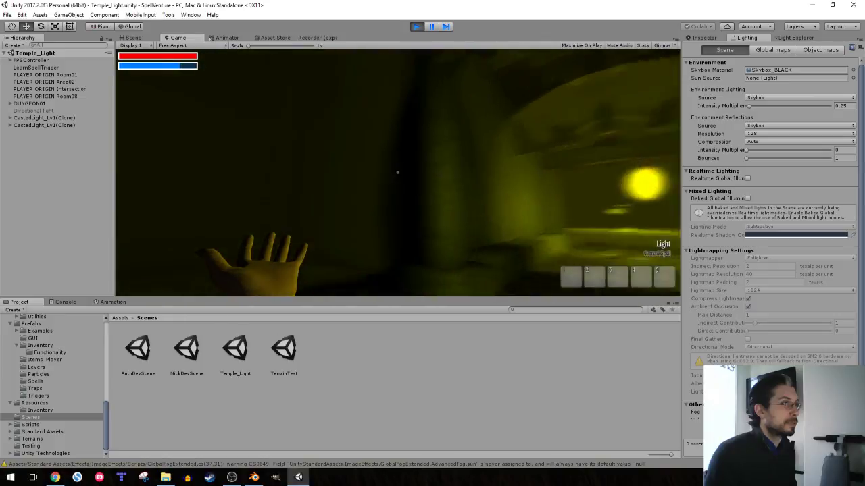
# - Run down the corridor, casting Light spells to illuminate it and the hall
pyautogui.hotkey('shift', 'w')
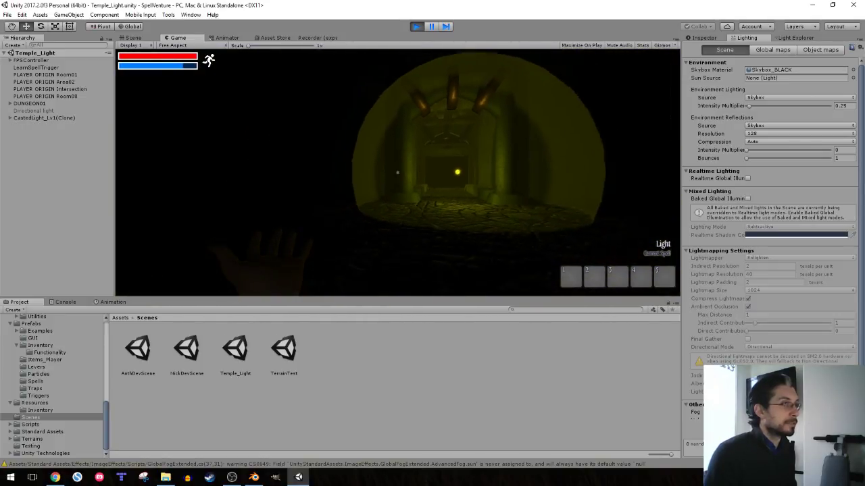
pyautogui.click(397, 173)
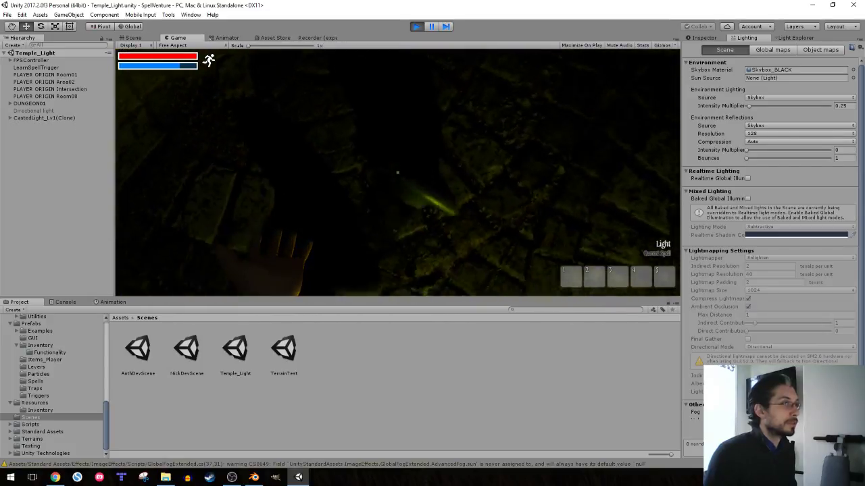
pyautogui.click(397, 172)
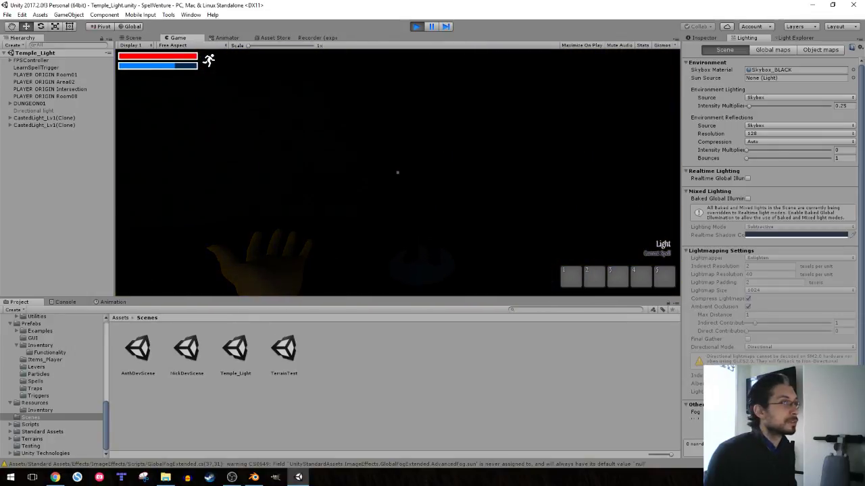
# - Cast several Light spells at the statue and run into the statue hall
pyautogui.click(397, 172)
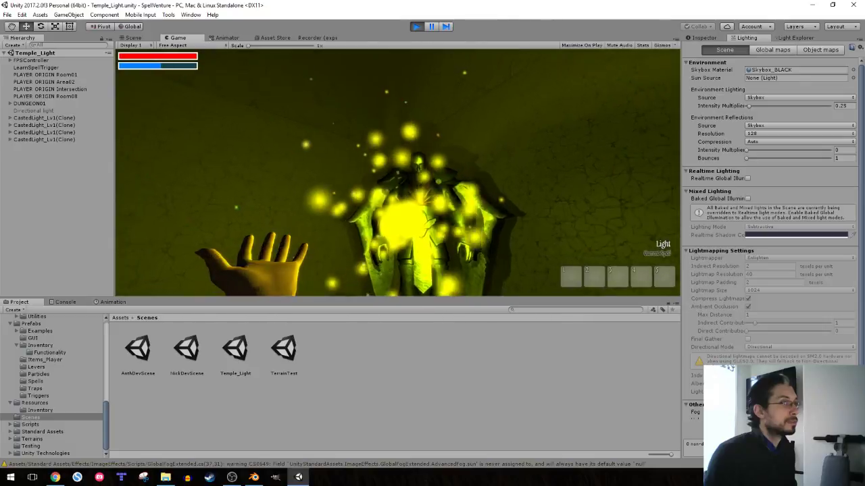
pyautogui.click(397, 172)
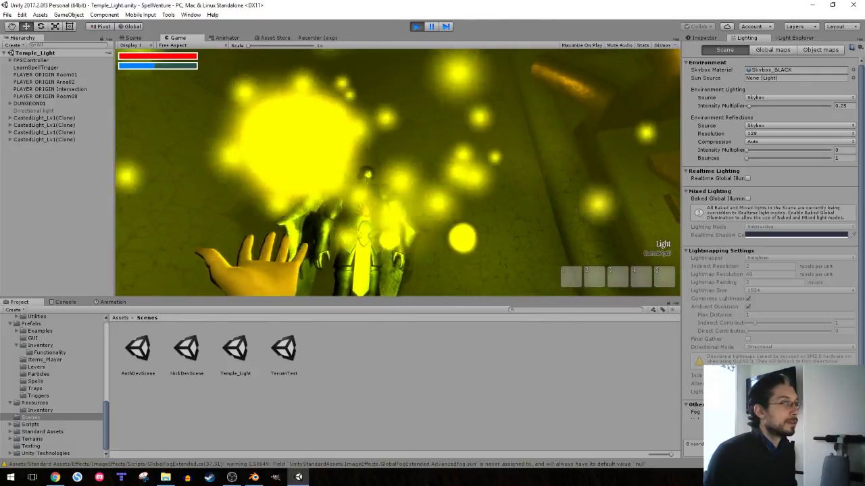
pyautogui.click(398, 173)
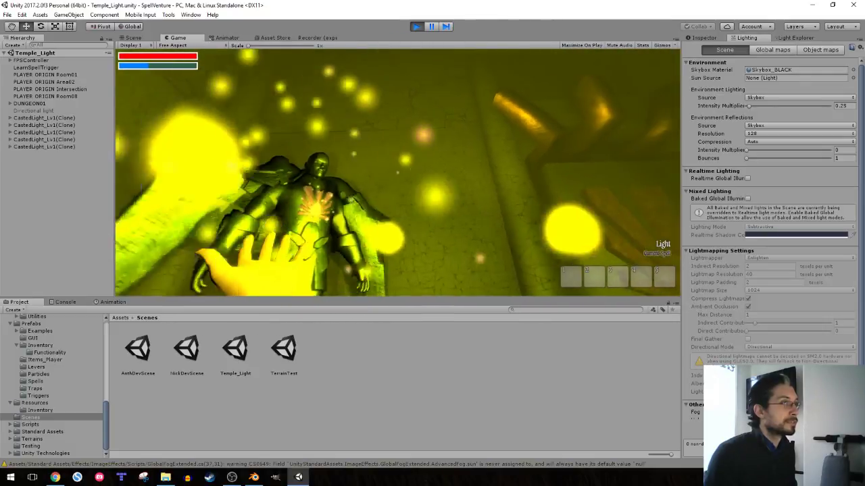
pyautogui.press('shift')
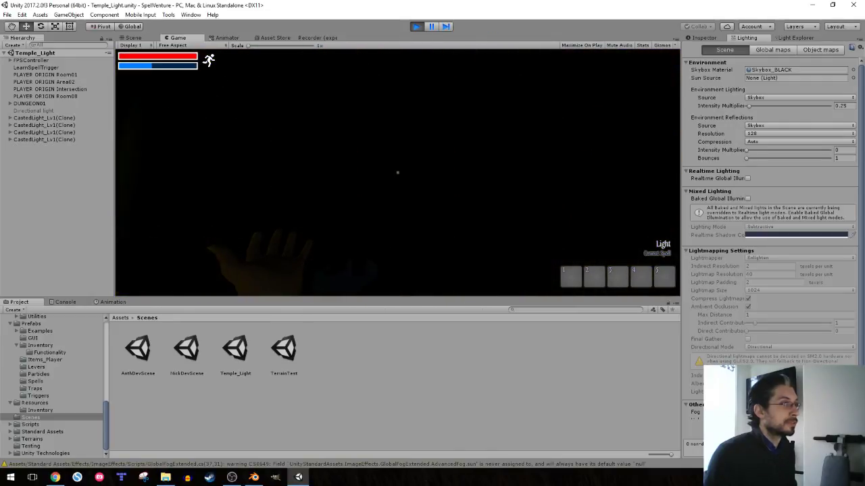
pyautogui.click(397, 173)
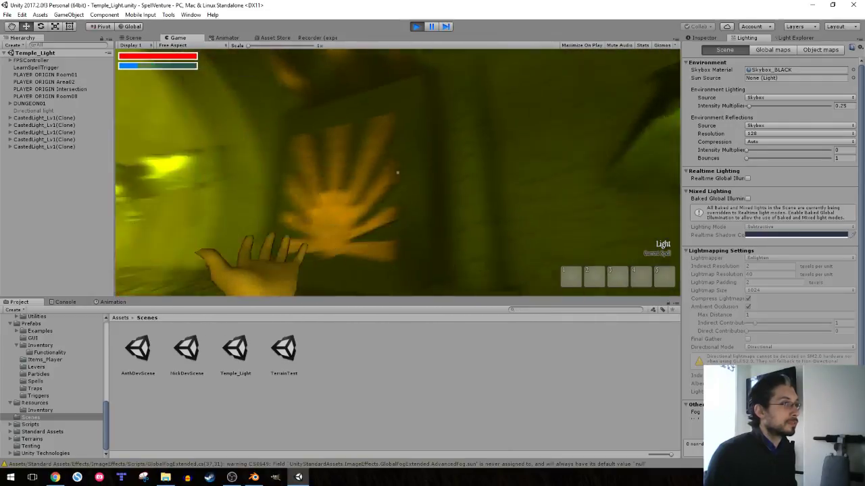
# - Run to the sun-emblem wall, collect the mana potion, and light the dark room
pyautogui.press('shift')
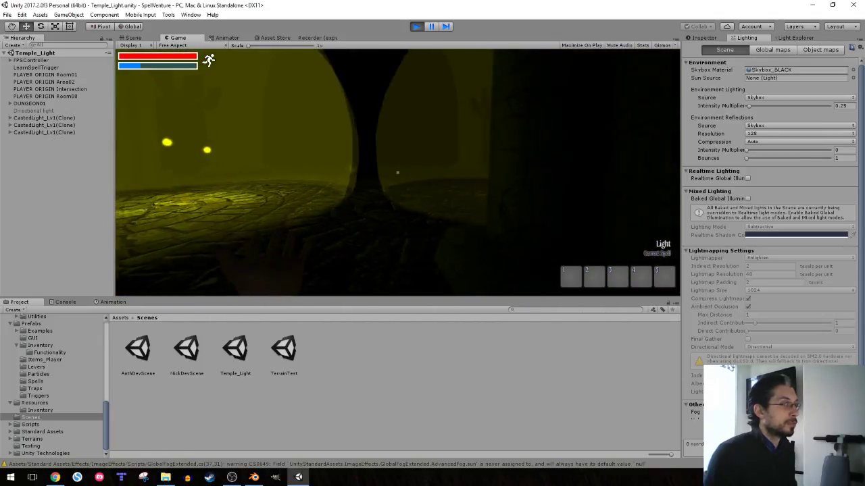
pyautogui.click(397, 172)
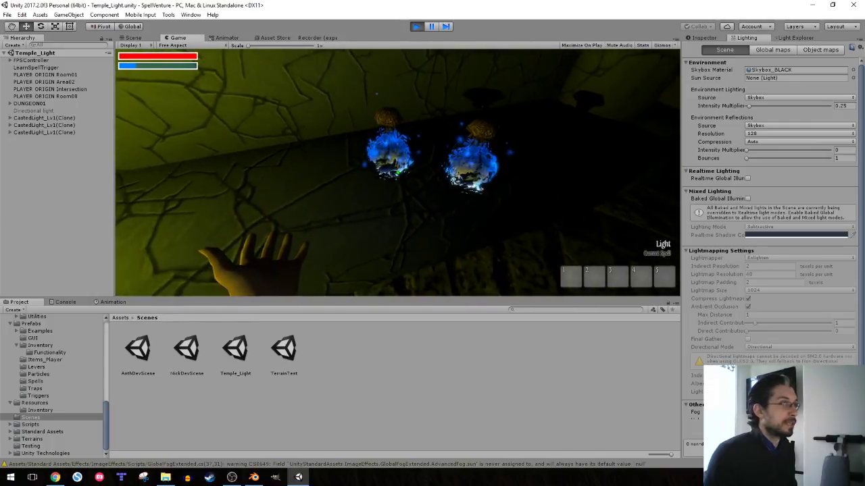
pyautogui.press('e')
pyautogui.press('e')
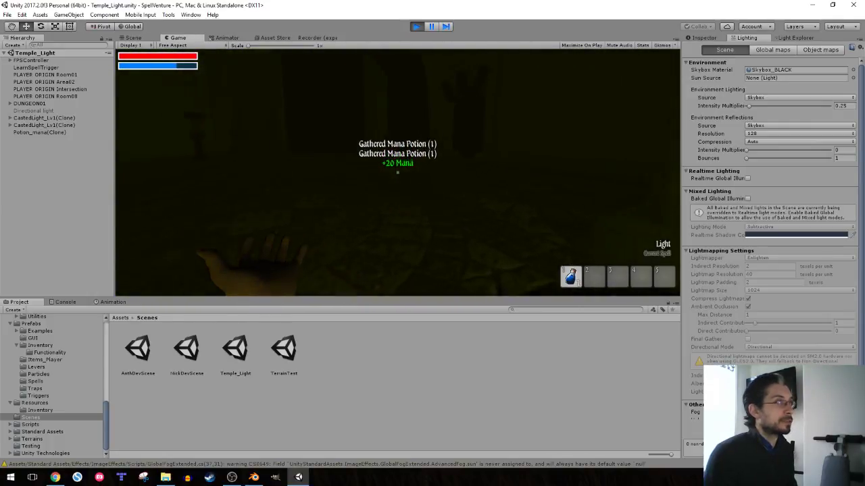
pyautogui.click(397, 172)
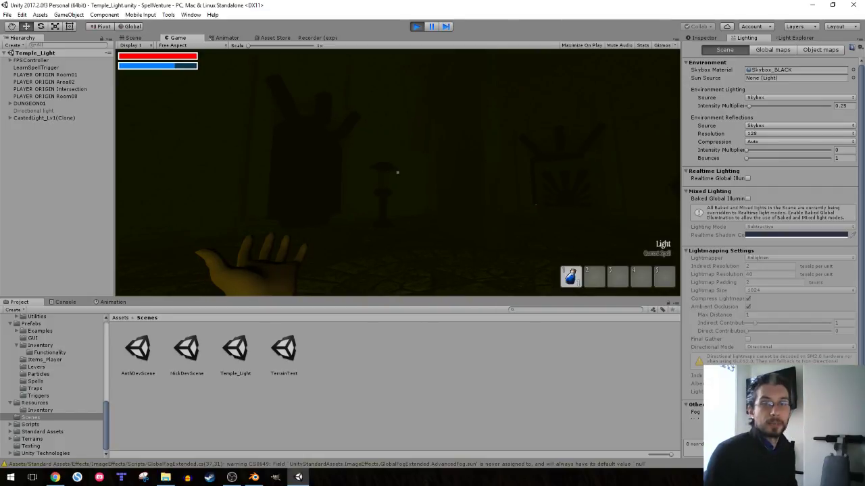
pyautogui.hotkey('alt', 'Tab')
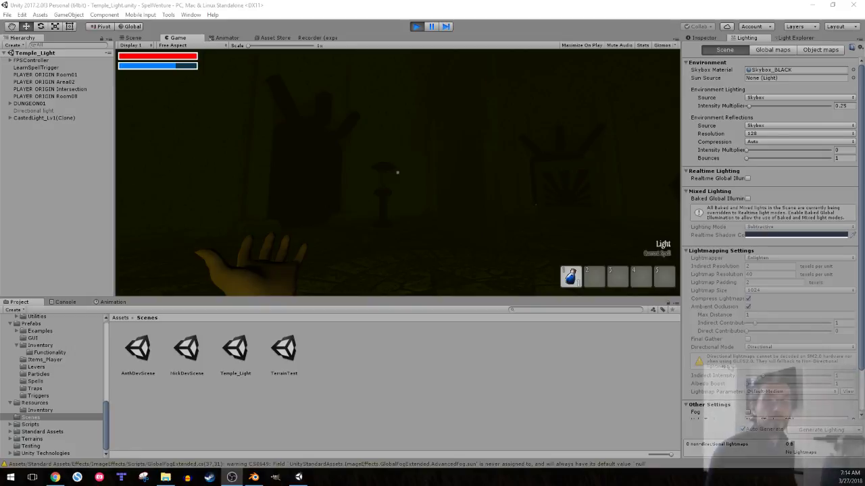
pyautogui.click(59, 480)
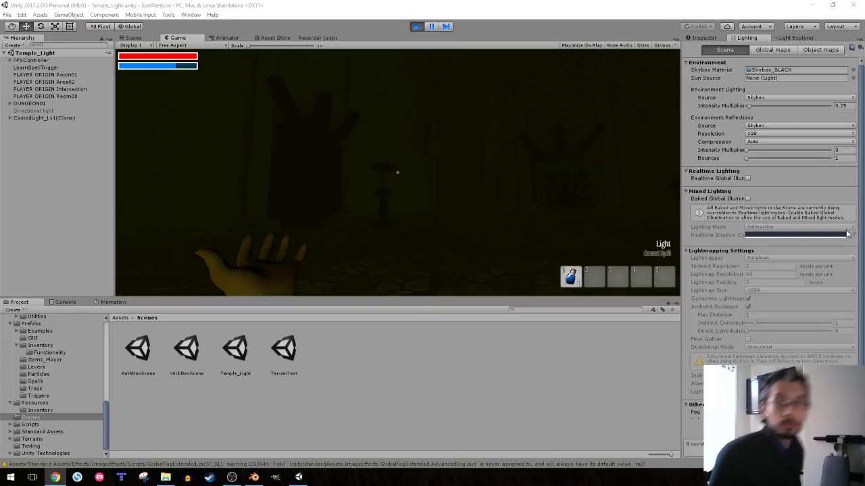
# - Cast Light spells in the room, walk past the pillar, and light the corridor
pyautogui.click(351, 178)
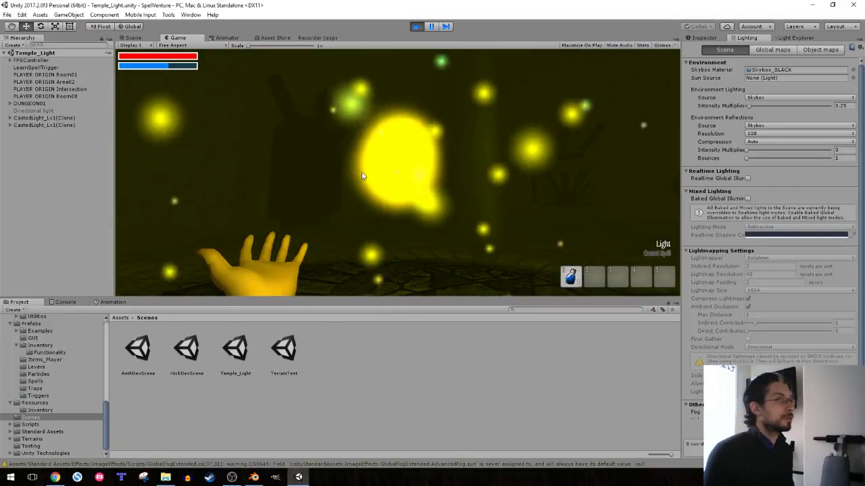
pyautogui.click(351, 173)
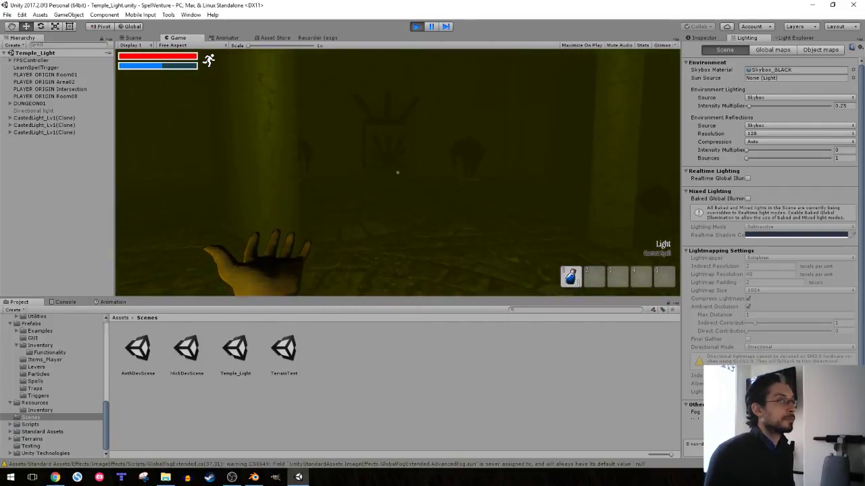
pyautogui.click(398, 172)
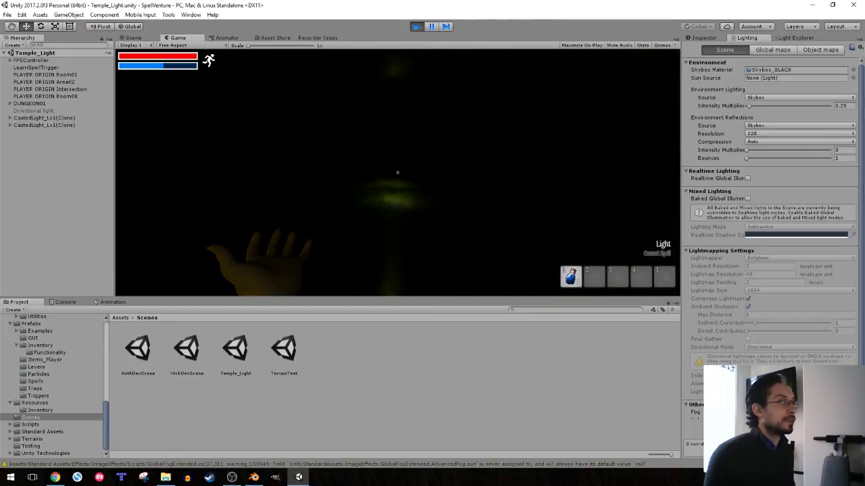
pyautogui.press('w')
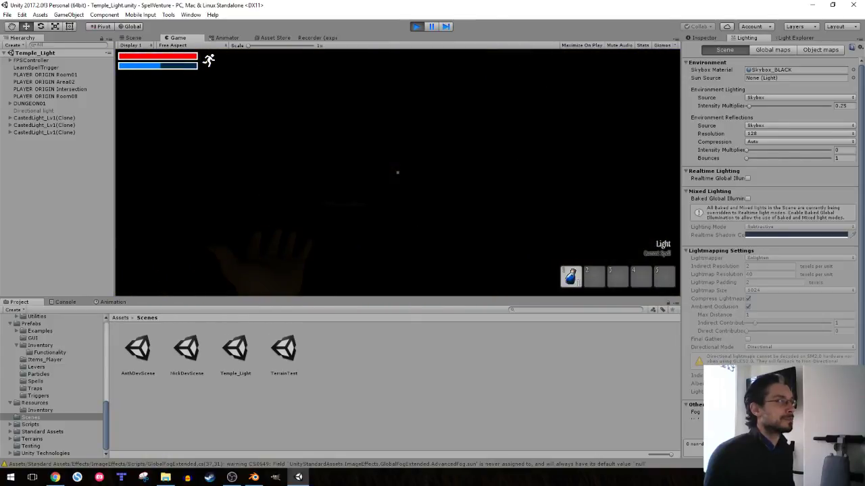
pyautogui.click(397, 172)
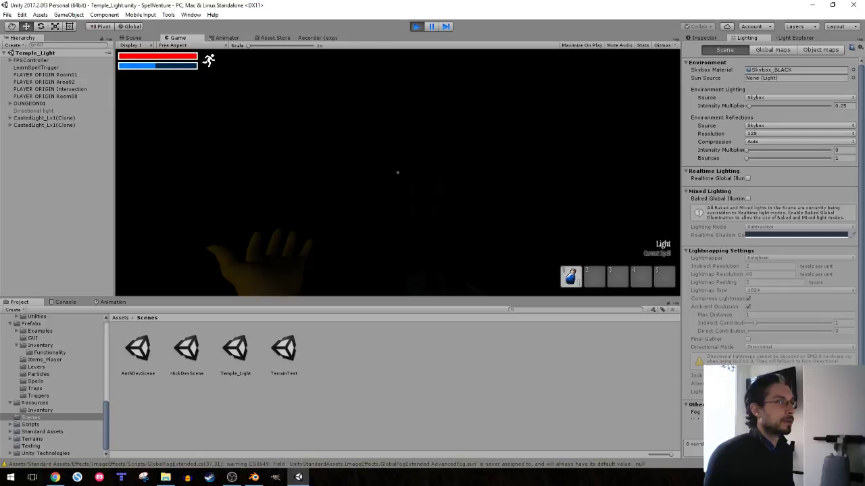
pyautogui.click(397, 172)
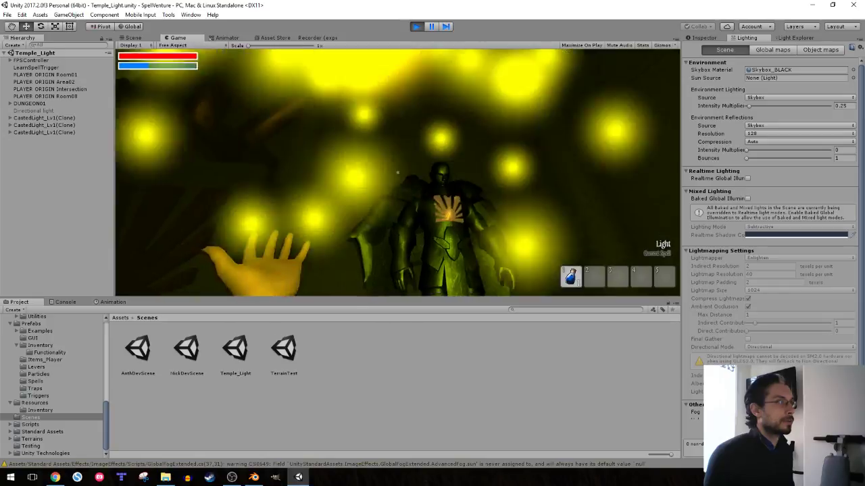
pyautogui.hotkey('shift', 'w')
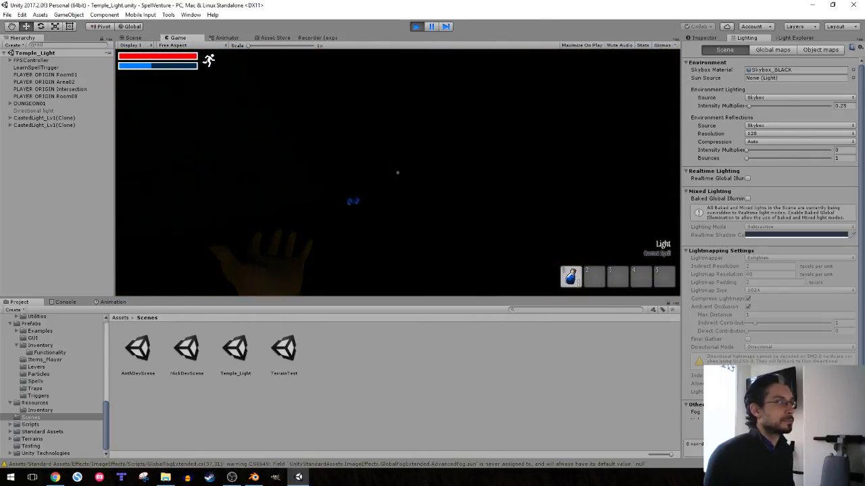
pyautogui.click(397, 173)
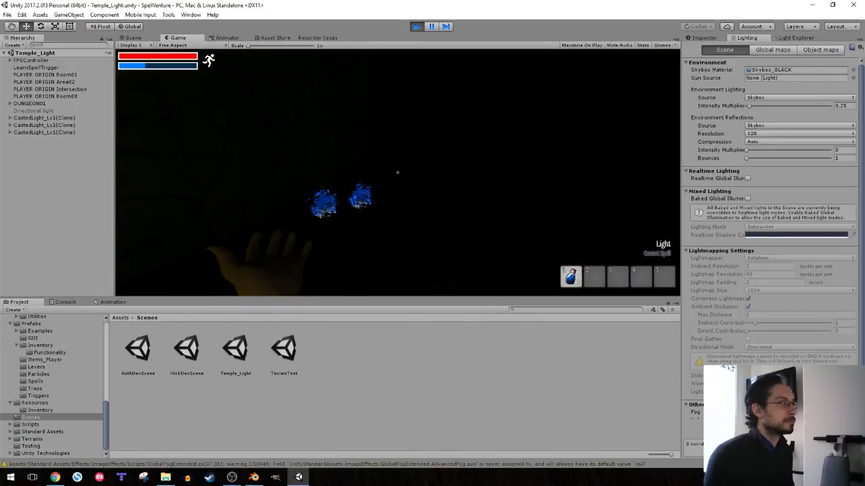
# - Pick up the blue mana potions and cast a string of Light spells ahead
pyautogui.press('w')
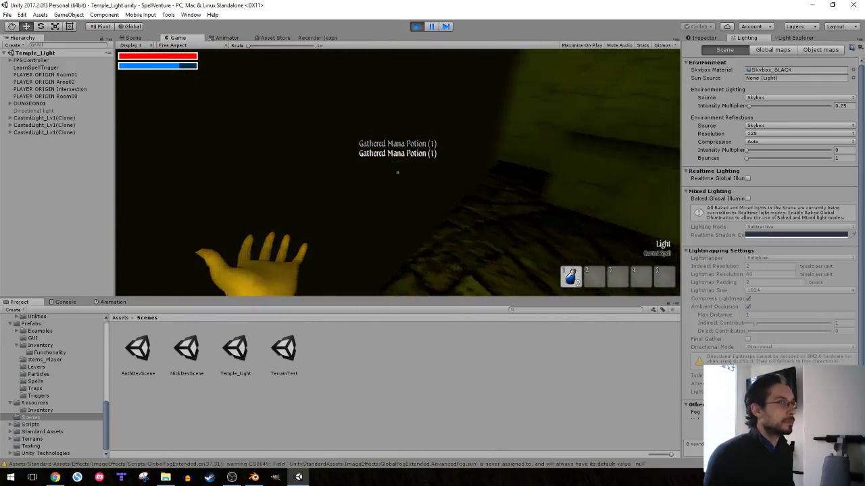
pyautogui.moveTo(398, 172)
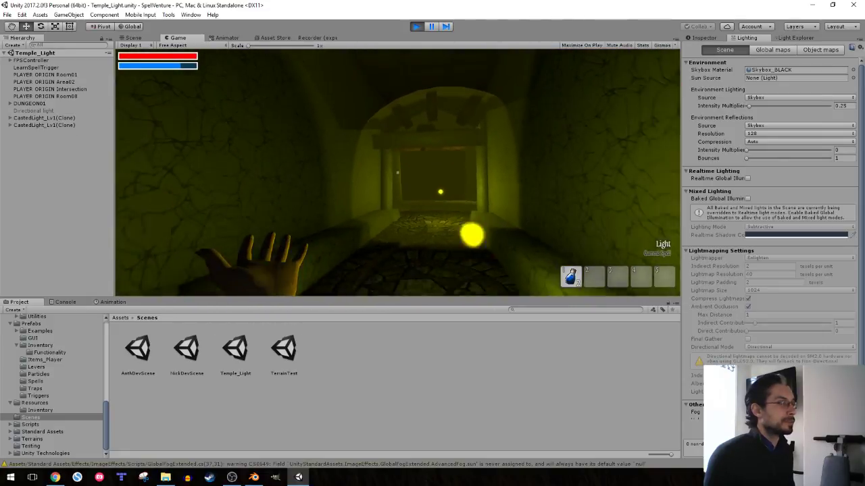
pyautogui.click(397, 173)
pyautogui.click(397, 172)
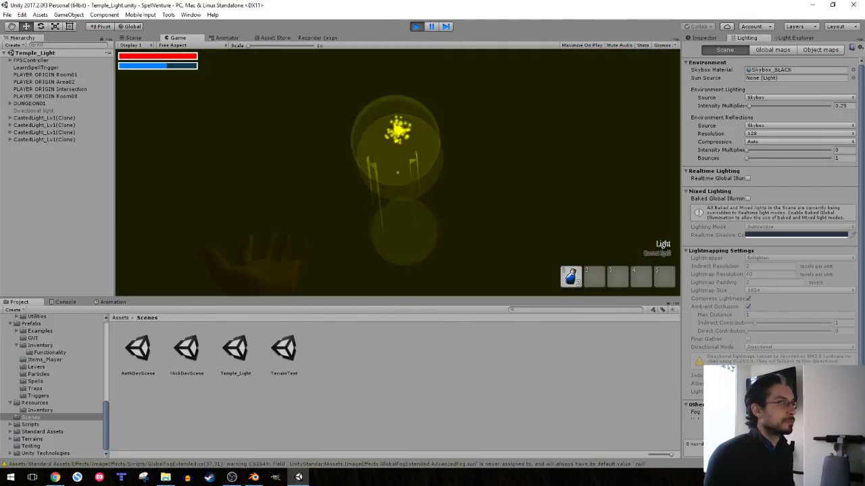
pyautogui.click(398, 172)
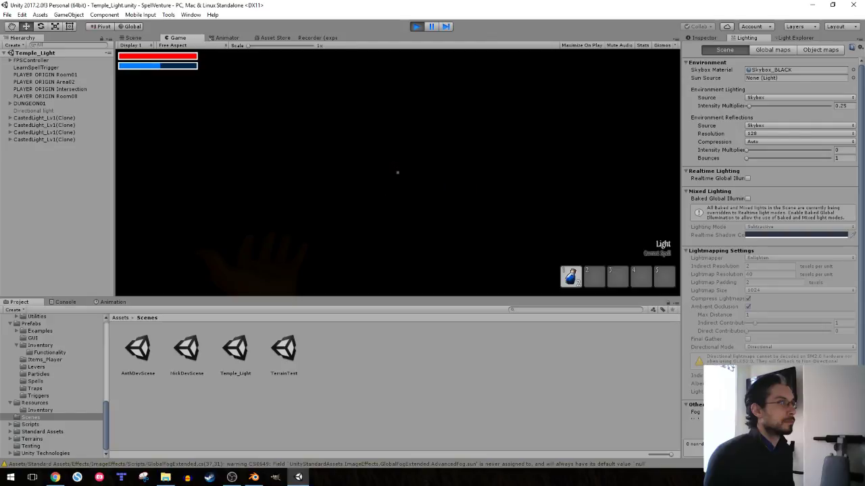
pyautogui.click(398, 173)
pyautogui.click(397, 172)
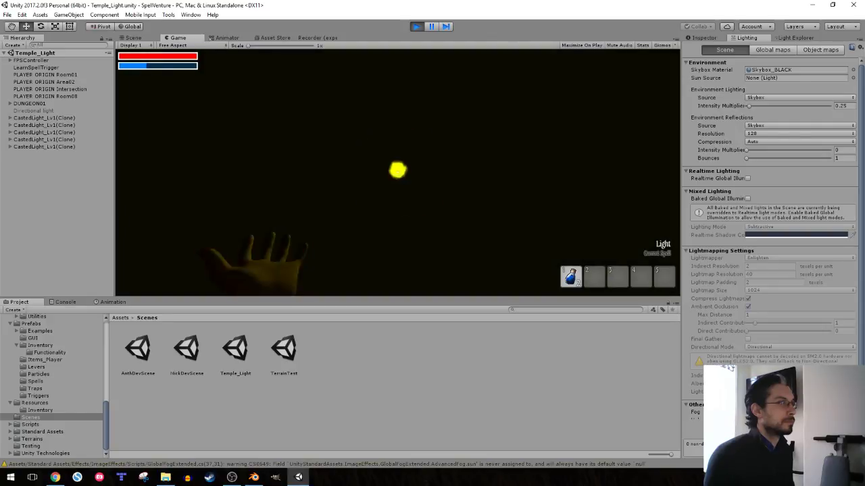
pyautogui.click(397, 172)
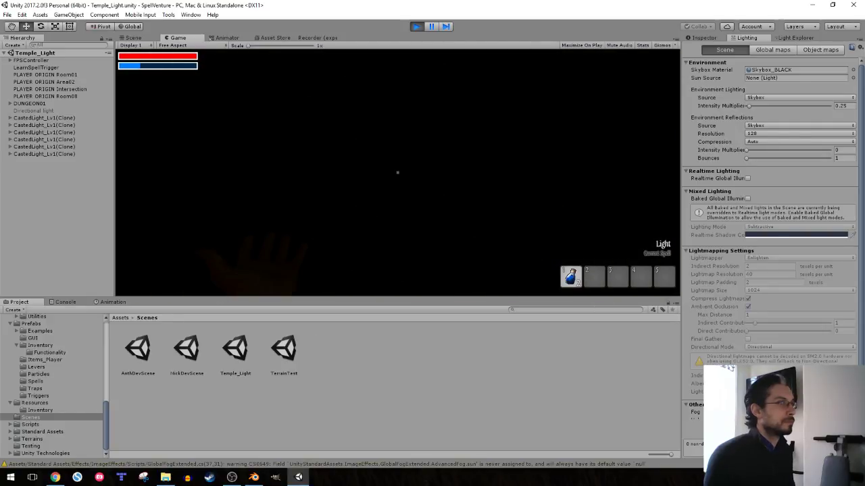
# - Drink the mana potion from slot 1 and keep casting Light spells
pyautogui.press('1')
pyautogui.click(397, 173)
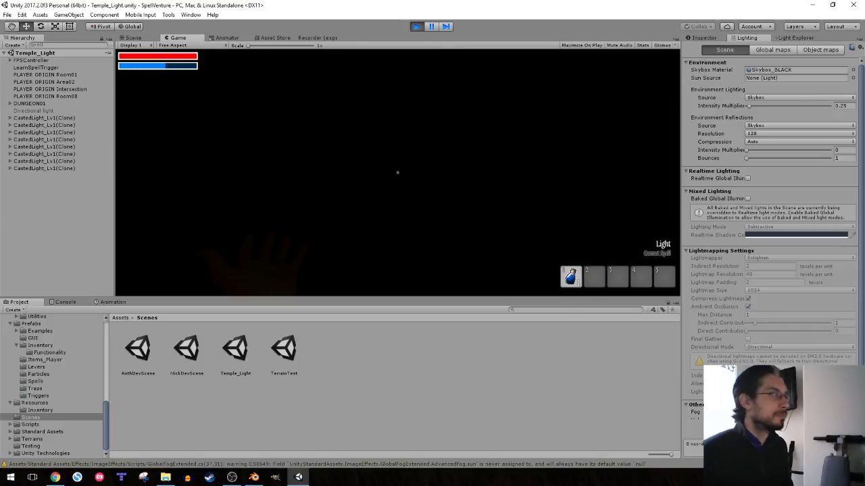
pyautogui.click(397, 172)
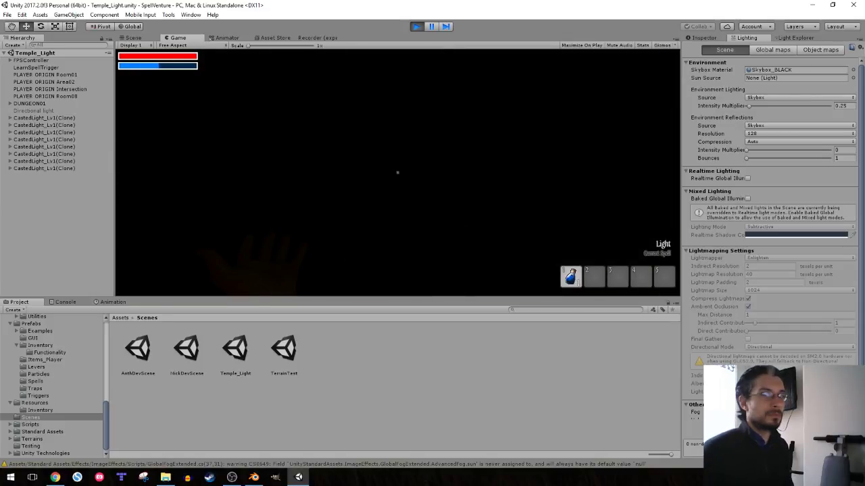
pyautogui.click(398, 173)
pyautogui.click(398, 172)
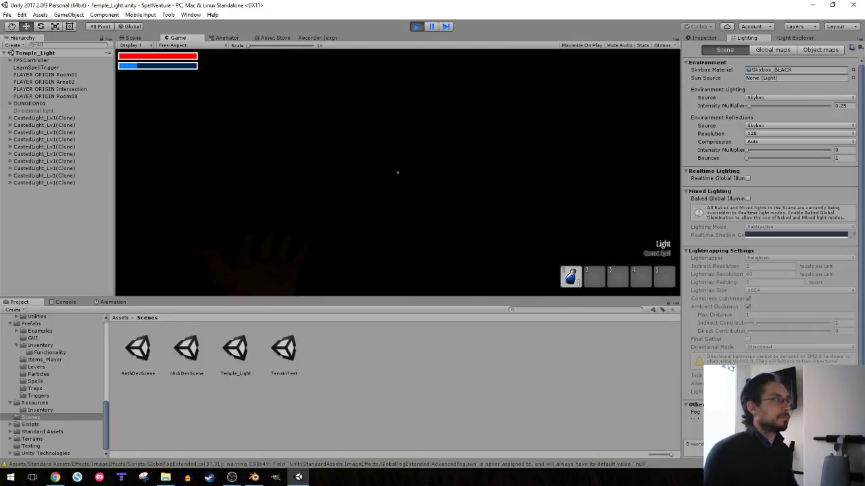
pyautogui.click(397, 172)
pyautogui.click(397, 173)
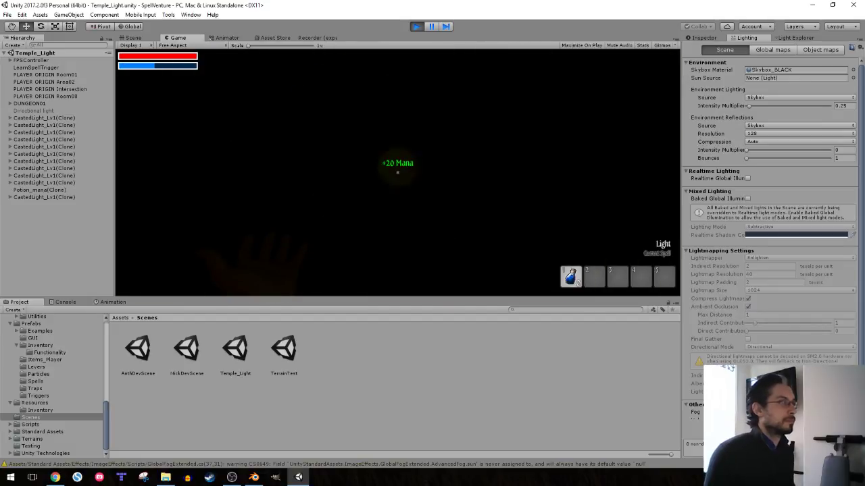
pyautogui.click(398, 171)
pyautogui.click(397, 172)
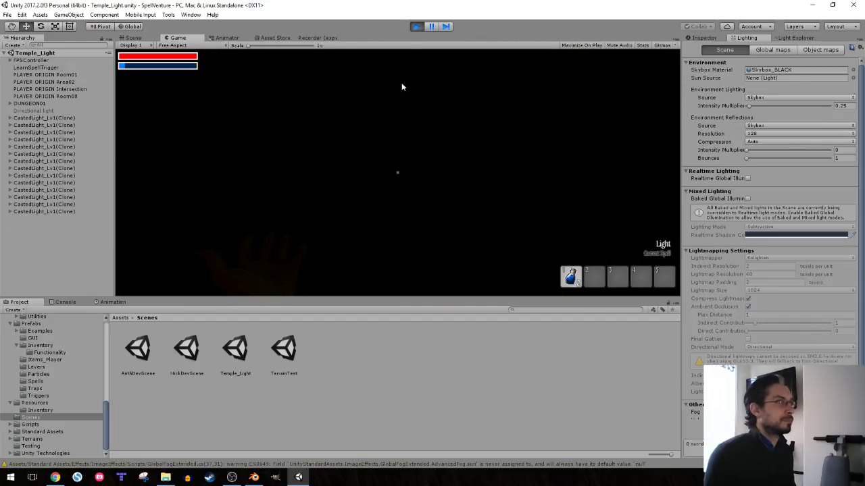
pyautogui.click(415, 27)
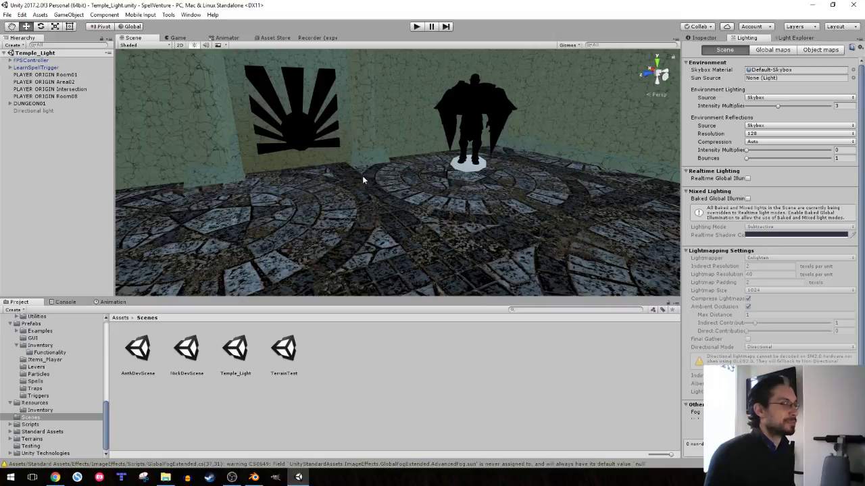
pyautogui.moveTo(362, 177)
pyautogui.mouseDown(button='right')
pyautogui.moveTo(466, 153)
pyautogui.moveTo(406, 160)
pyautogui.mouseUp(button='right')
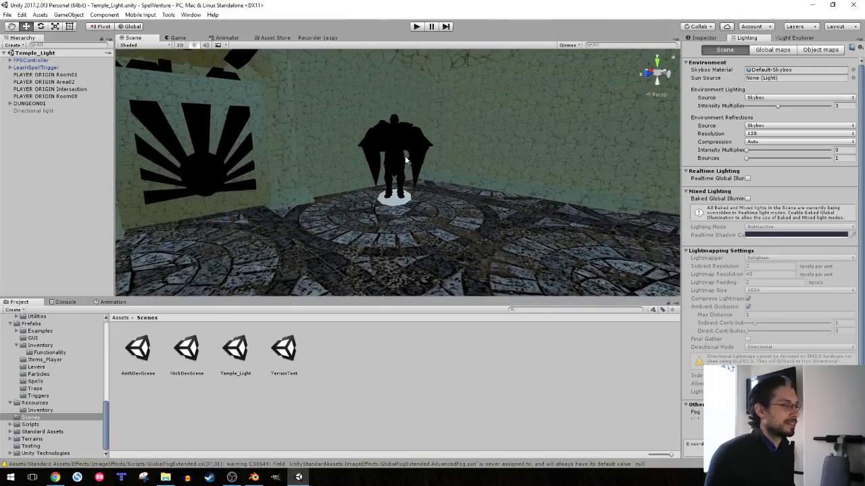
pyautogui.moveTo(328, 208)
pyautogui.mouseDown(button='right')
pyautogui.moveTo(285, 213)
pyautogui.moveTo(305, 271)
pyautogui.mouseUp(button='right')
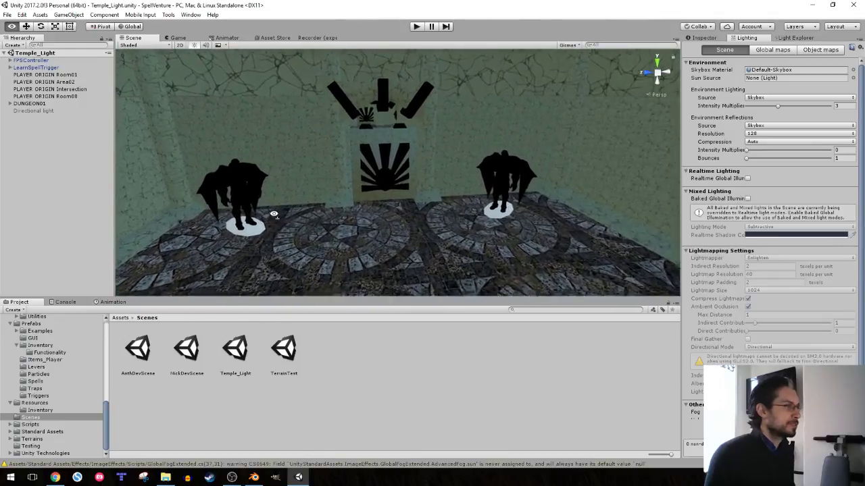
pyautogui.click(711, 39)
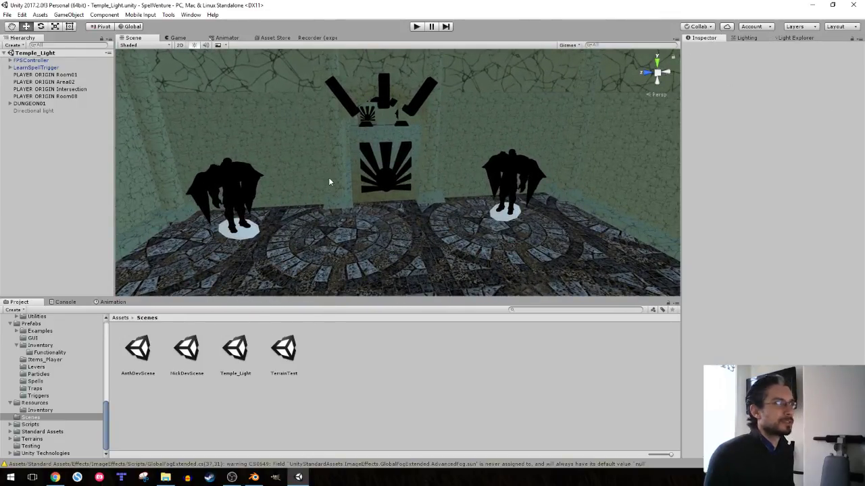
pyautogui.click(252, 478)
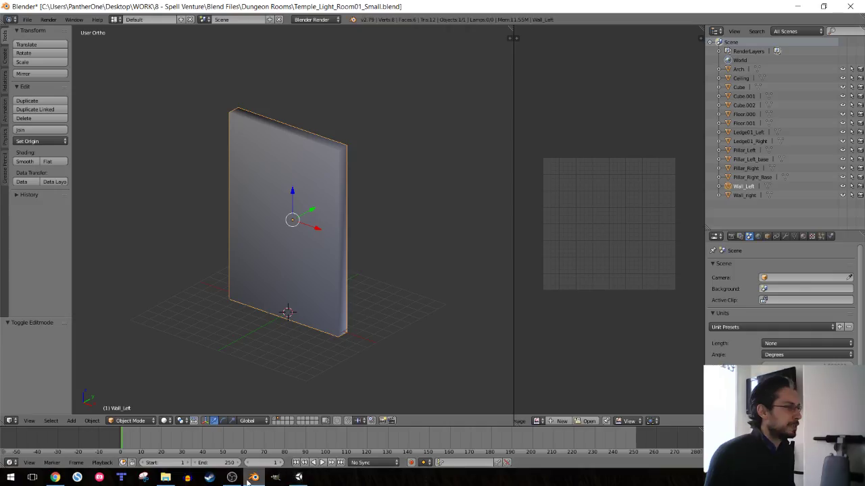
pyautogui.moveTo(231, 273); pyautogui.dragTo(247, 274, button='middle')
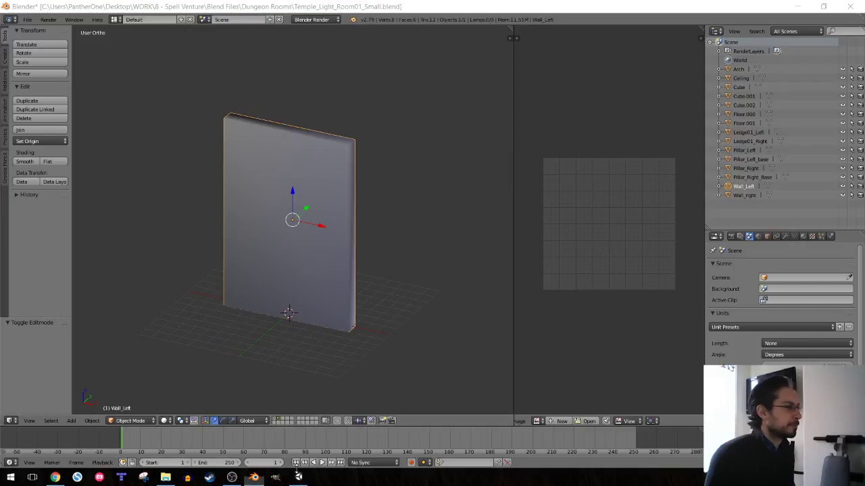
pyautogui.click(299, 478)
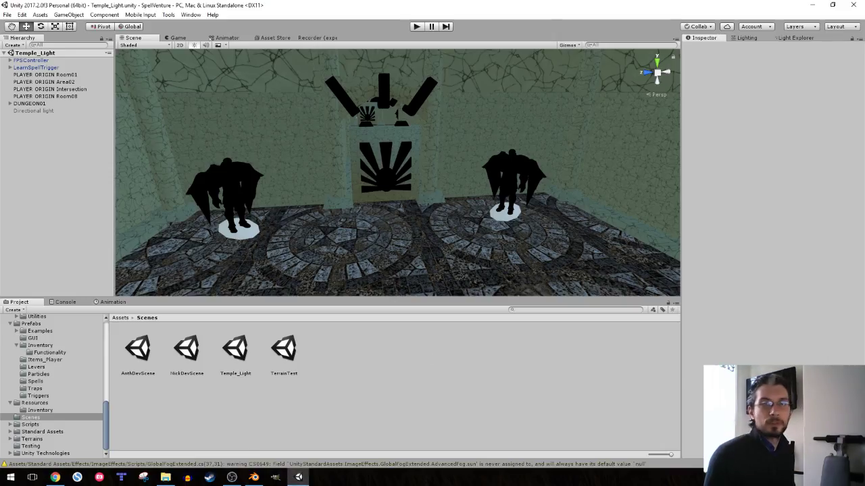
pyautogui.click(54, 477)
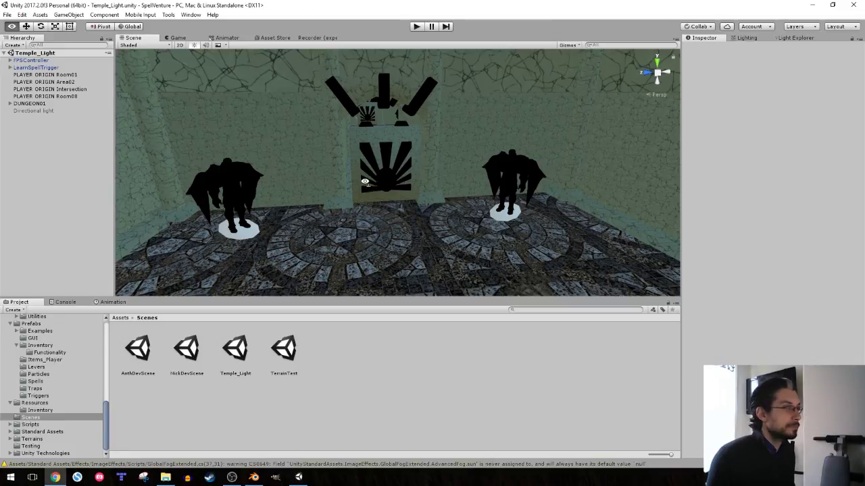
pyautogui.keyDown('alt'); pyautogui.moveTo(359, 180); pyautogui.dragTo(349, 175); pyautogui.keyUp('alt')
pyautogui.moveTo(349, 175)
pyautogui.mouseDown(button='right')
pyautogui.moveTo(347, 147)
pyautogui.moveTo(311, 150)
pyautogui.mouseUp(button='right')
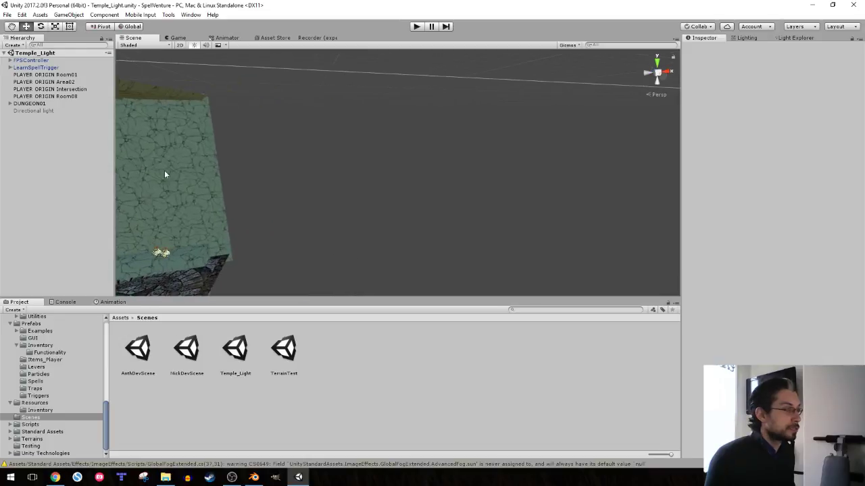
# - Open Temple_Light_Room_Large.blend from recent files and orbit through its pillars
pyautogui.moveTo(311, 150); pyautogui.dragTo(167, 175, button='right')
pyautogui.click(254, 477)
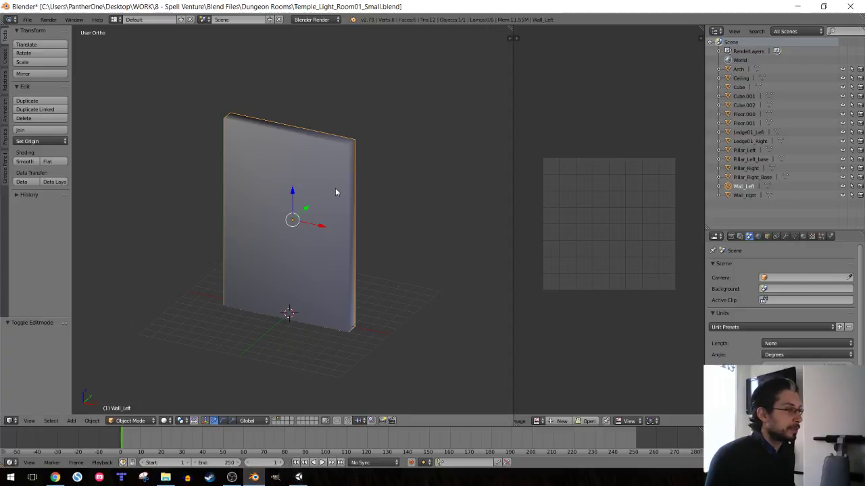
pyautogui.click(28, 19)
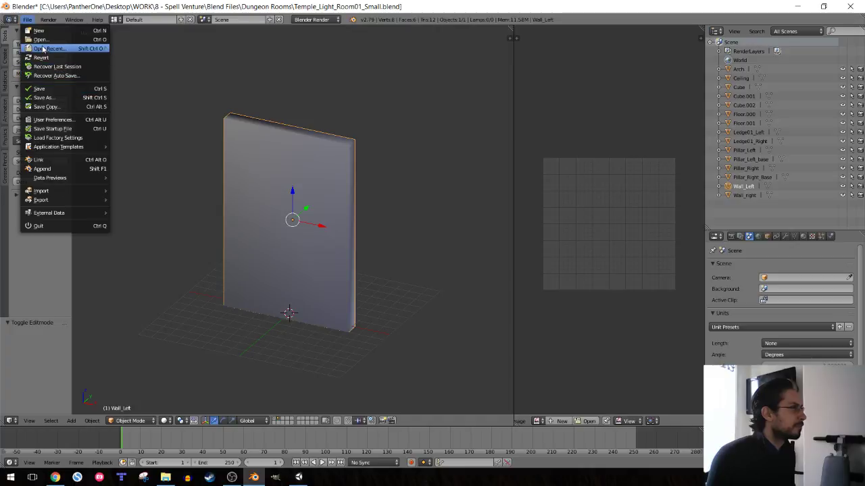
pyautogui.moveTo(60, 48)
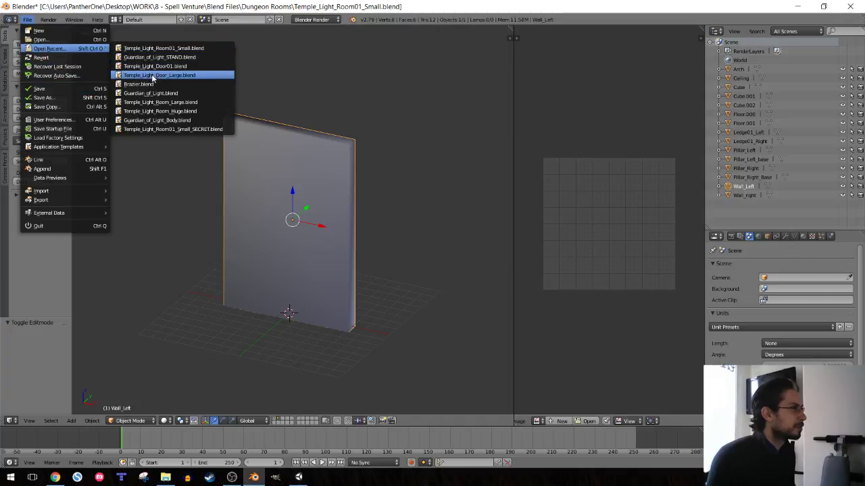
pyautogui.click(158, 102)
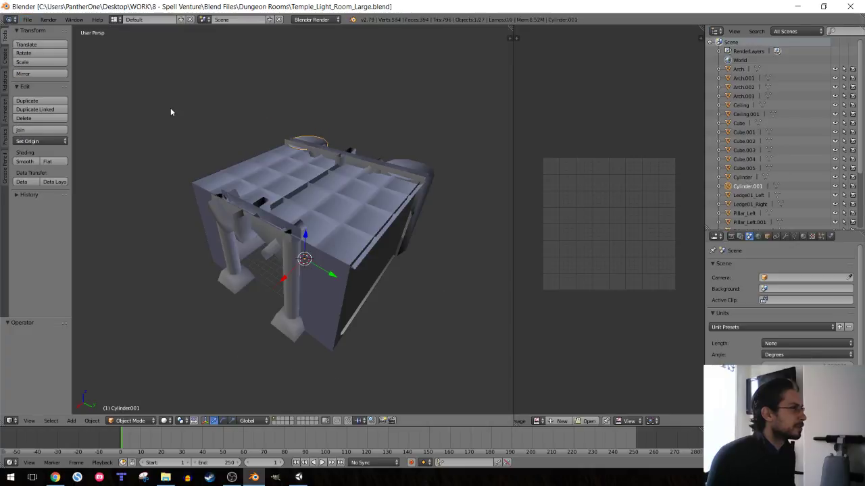
pyautogui.moveTo(359, 184); pyautogui.dragTo(316, 217, button='middle')
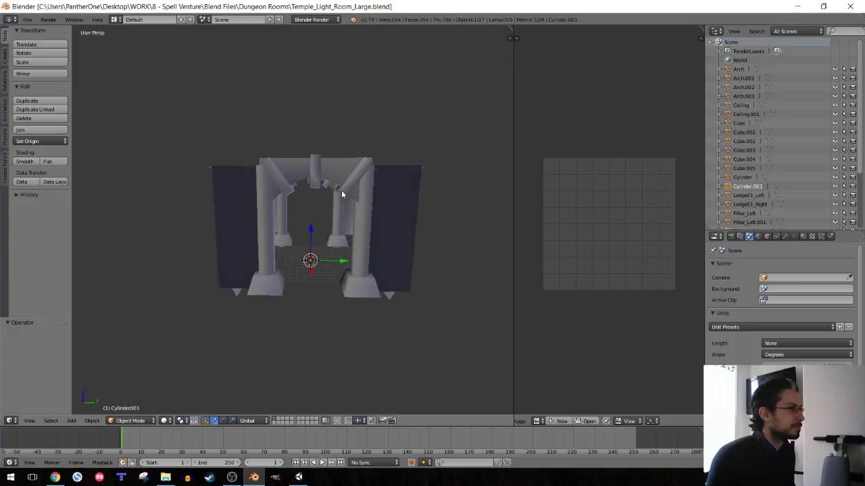
# - Glance at the room in Unity, then open Temple_Light_Room_Huge.blend from recent files
pyautogui.click(298, 477)
pyautogui.moveTo(334, 183)
pyautogui.mouseDown(button='right')
pyautogui.moveTo(239, 123)
pyautogui.moveTo(274, 85)
pyautogui.moveTo(472, 85)
pyautogui.mouseUp(button='right')
pyautogui.click(254, 477)
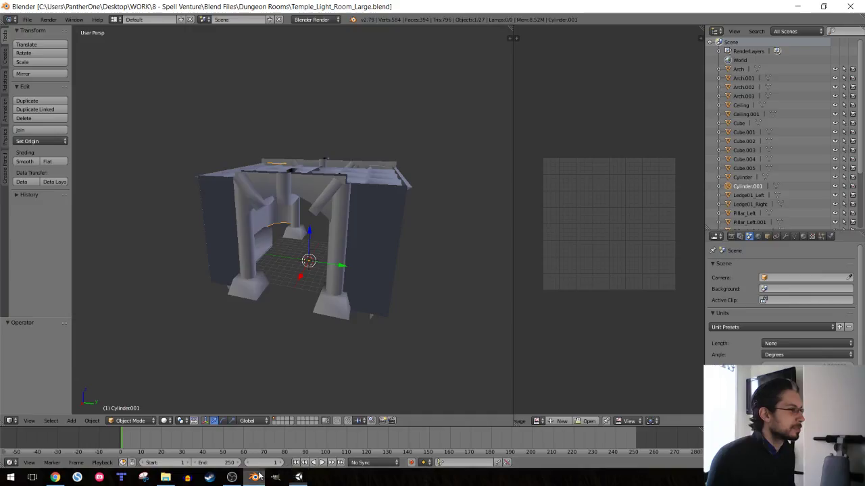
pyautogui.click(28, 20)
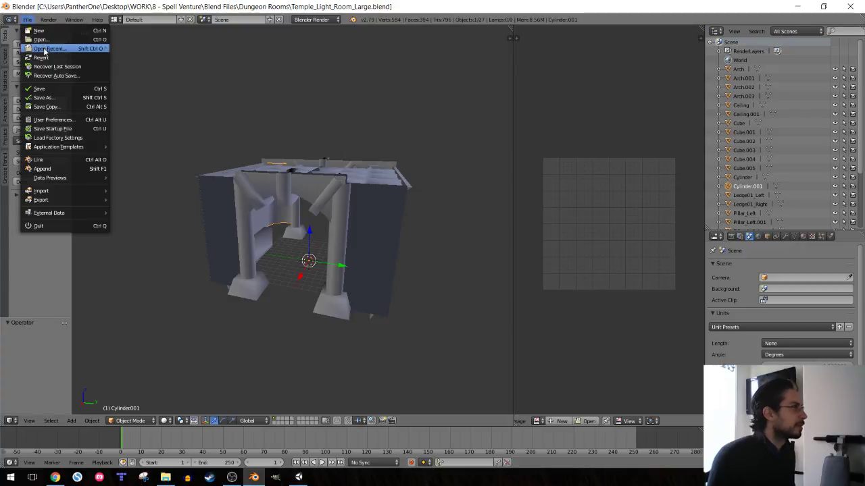
pyautogui.moveTo(51, 49)
pyautogui.click(174, 111)
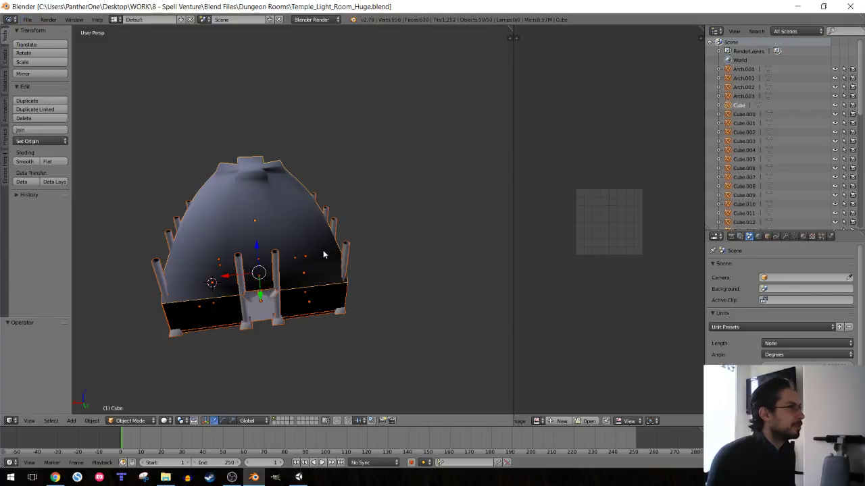
# - Scale the dome's UVs by a factor of 2 in Edit Mode and save with Ctrl+S
pyautogui.moveTo(324, 254)
pyautogui.mouseDown(button='middle')
pyautogui.moveTo(276, 227)
pyautogui.moveTo(324, 223)
pyautogui.mouseUp(button='middle')
pyautogui.scroll(3, 298, 251)
pyautogui.press('Tab')
pyautogui.press('s')
pyautogui.press('2')
pyautogui.press('Return')
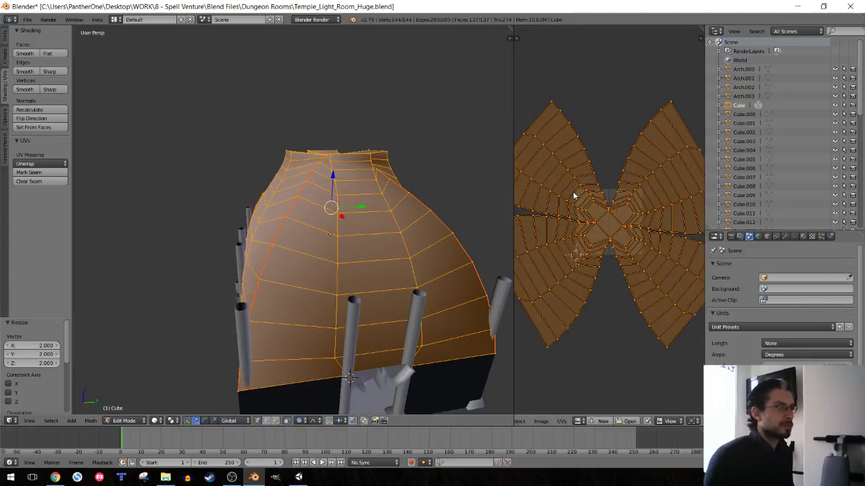
pyautogui.press('Tab')
pyautogui.hotkey('ctrl', 's')
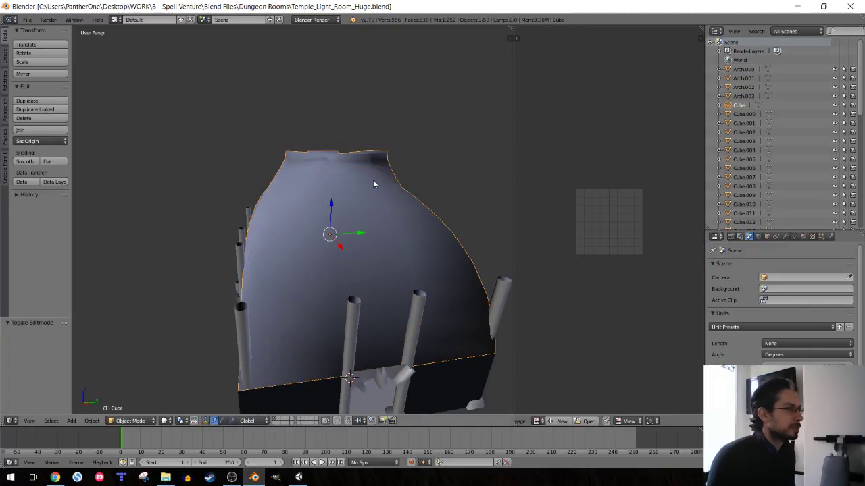
# - Orbit above and inside the dome to face the arched doorway, then return to Unity
pyautogui.moveTo(326, 281)
pyautogui.mouseDown(button='middle')
pyautogui.moveTo(322, 216)
pyautogui.moveTo(303, 228)
pyautogui.mouseUp(button='middle')
pyautogui.scroll(5, 304, 243)
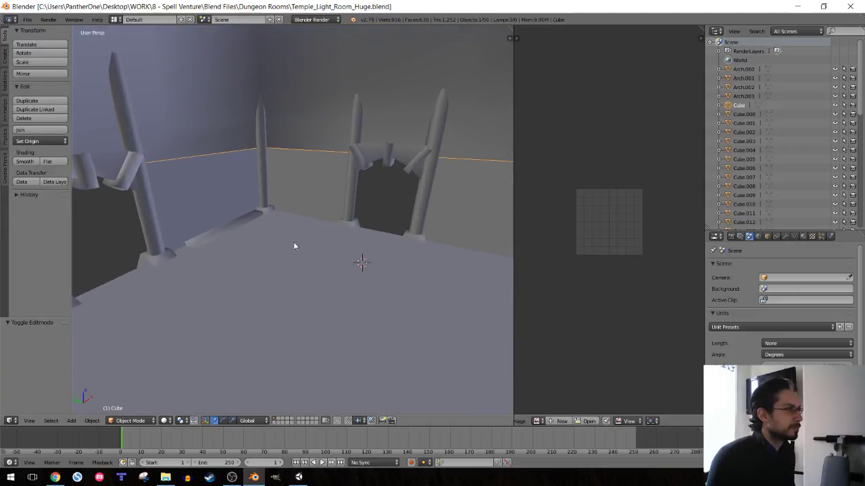
pyautogui.moveTo(256, 248)
pyautogui.mouseDown(button='middle')
pyautogui.moveTo(317, 227)
pyautogui.moveTo(179, 234)
pyautogui.mouseUp(button='middle')
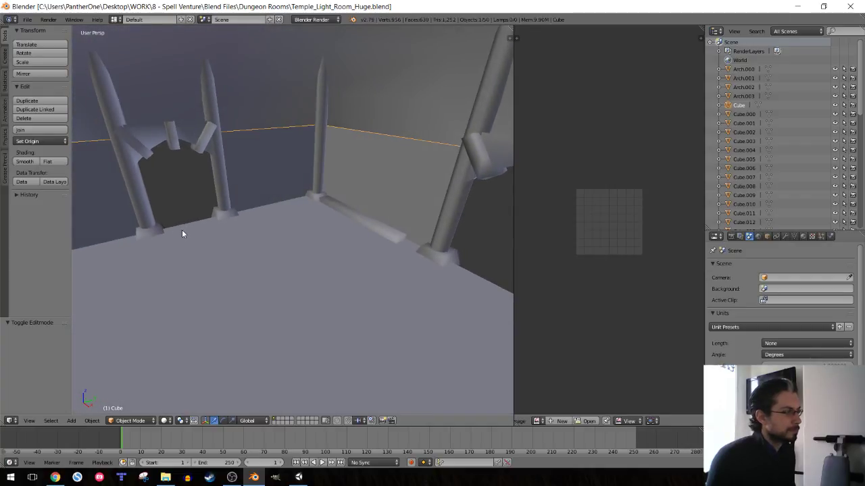
pyautogui.click(298, 478)
# - Look up at the cracked ceiling in Unity, then face the Huge room's arch in Blender
pyautogui.moveTo(369, 200); pyautogui.dragTo(448, 232, button='right')
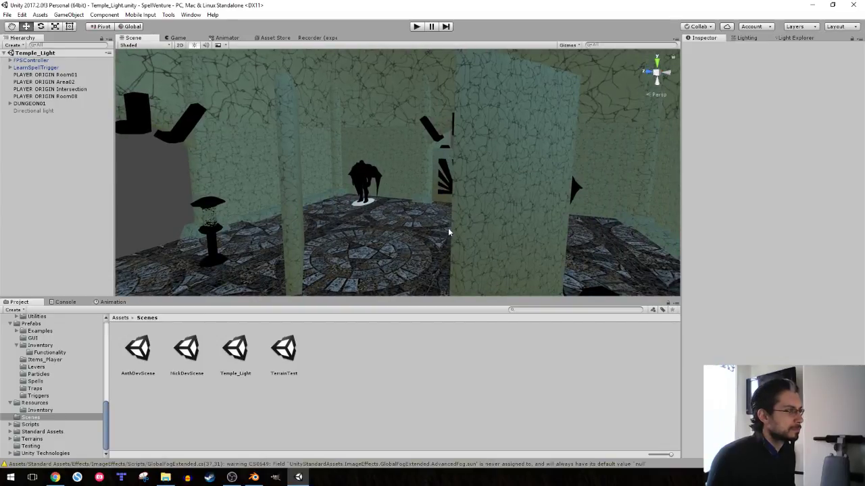
pyautogui.moveTo(346, 232)
pyautogui.mouseDown(button='right')
pyautogui.moveTo(354, 178)
pyautogui.moveTo(239, 193)
pyautogui.mouseUp(button='right')
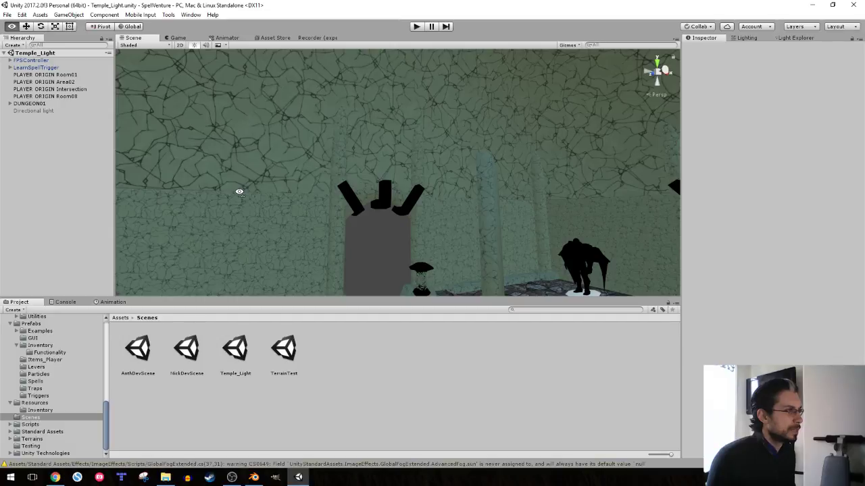
pyautogui.moveTo(239, 192); pyautogui.dragTo(176, 191, button='right')
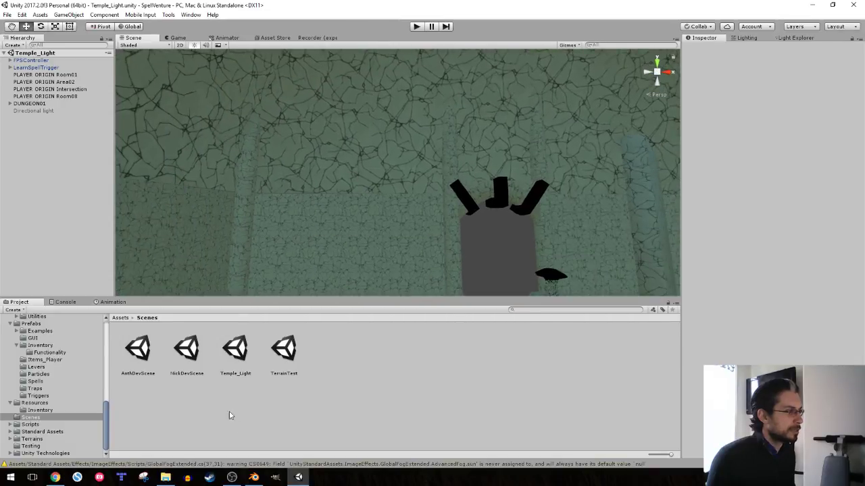
pyautogui.click(254, 478)
pyautogui.moveTo(270, 226); pyautogui.dragTo(331, 238, button='middle')
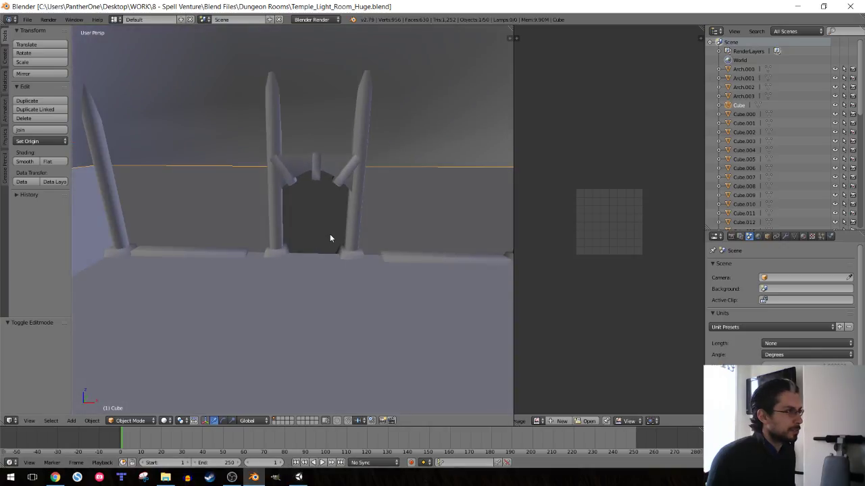
# - Select the dome mesh in Edit Mode and switch to a front wireframe view
pyautogui.scroll(-2, 330, 237)
pyautogui.rightClick(243, 141)
pyautogui.press('Tab')
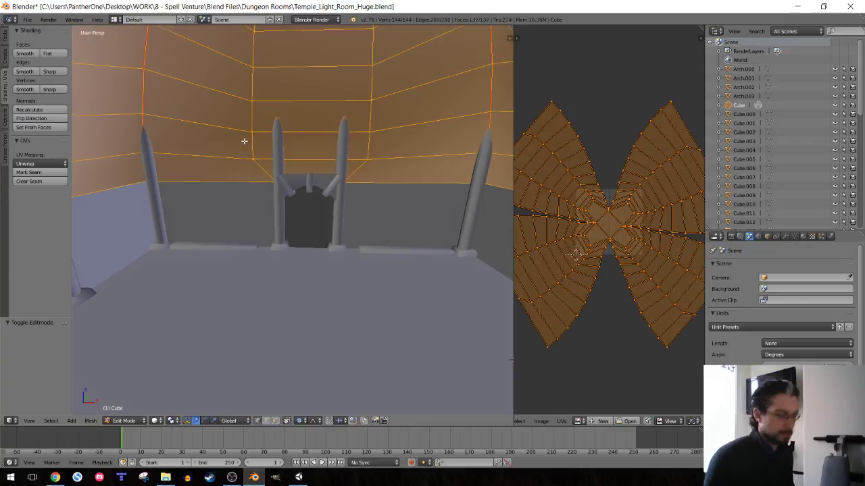
pyautogui.press('KP_1')
pyautogui.press('z')
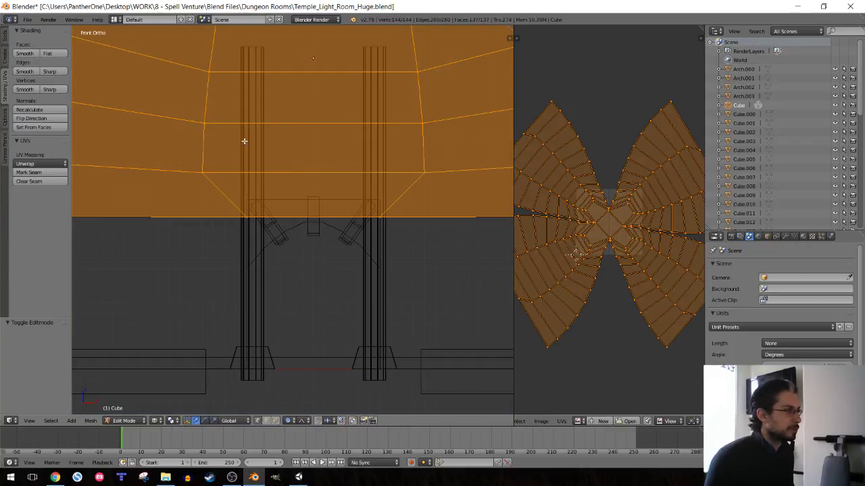
pyautogui.scroll(-3, 244, 140)
pyautogui.moveTo(186, 225); pyautogui.dragTo(230, 250, button='middle')
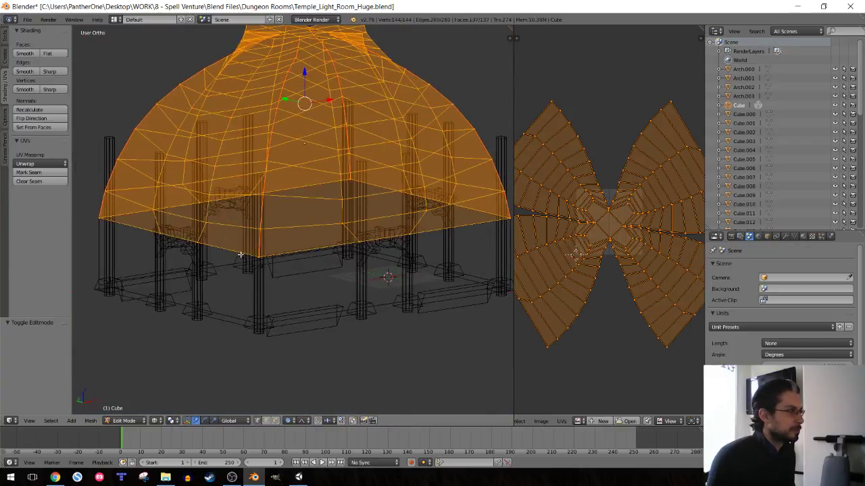
# - Select the complete edge ring along the dome's base rim, dropping a stray upper edge
pyautogui.rightClick(259, 256)
pyautogui.keyDown('ctrl'); pyautogui.rightClick(508, 218); pyautogui.keyUp('ctrl')
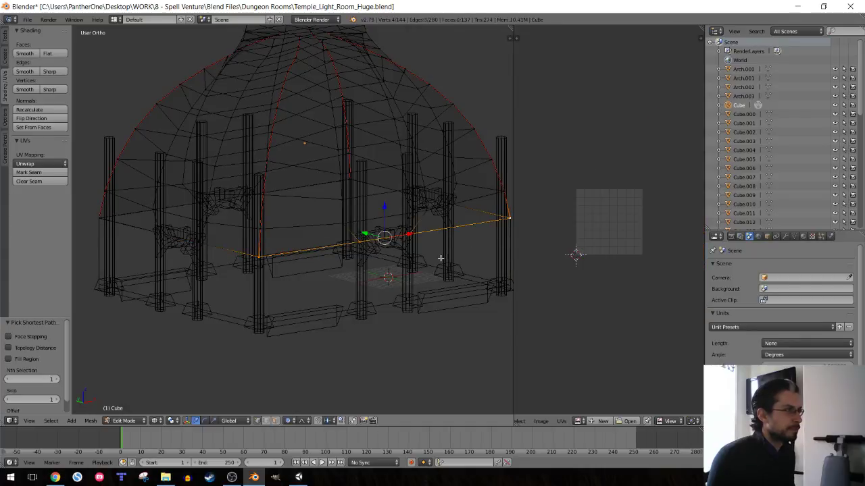
pyautogui.press('KP_1')
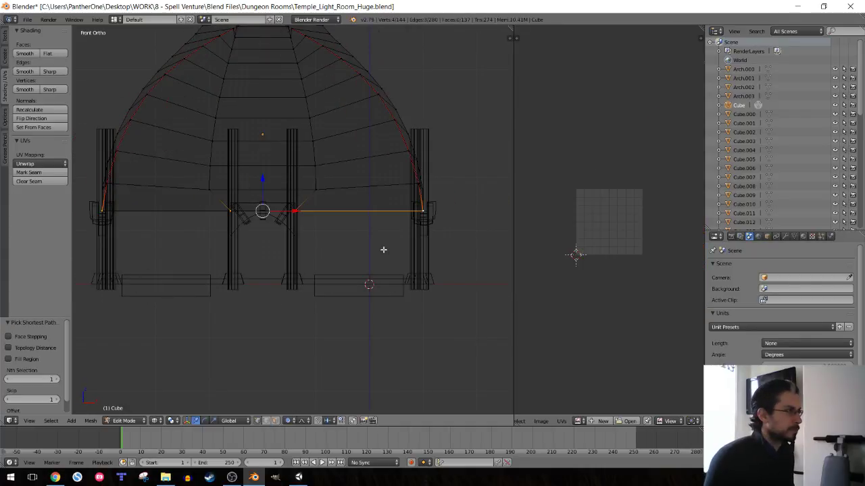
pyautogui.moveTo(206, 206)
pyautogui.mouseDown(button='middle')
pyautogui.moveTo(220, 217)
pyautogui.moveTo(207, 218)
pyautogui.mouseUp(button='middle')
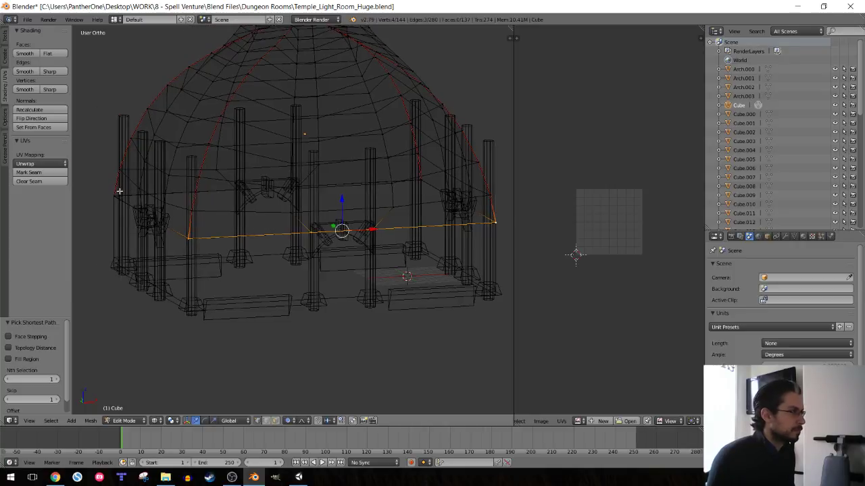
pyautogui.keyDown('ctrl'); pyautogui.click(240, 190); pyautogui.keyUp('ctrl')
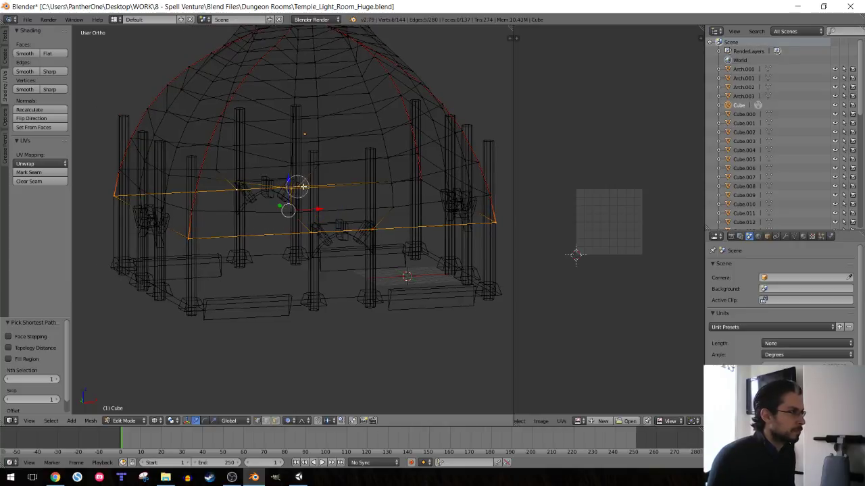
pyautogui.keyDown('ctrl'); pyautogui.click(346, 188); pyautogui.keyUp('ctrl')
pyautogui.keyDown('ctrl'); pyautogui.click(384, 183); pyautogui.keyUp('ctrl')
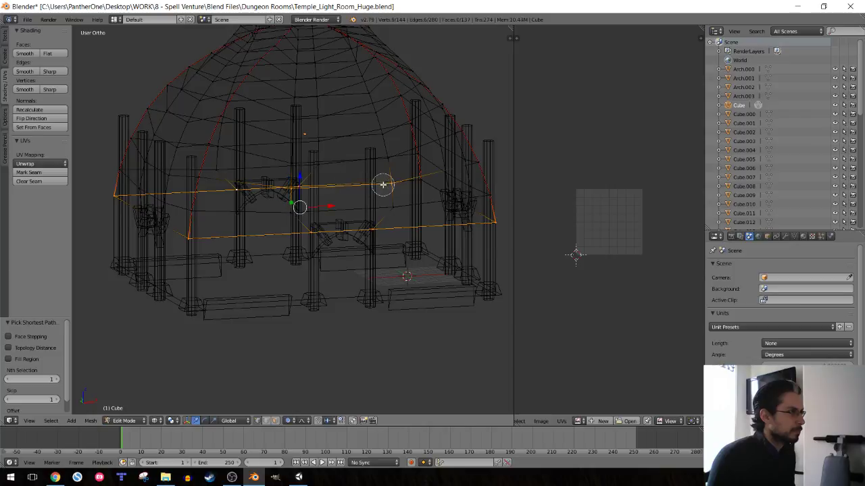
pyautogui.moveTo(384, 183); pyautogui.dragTo(339, 191, button='middle')
pyautogui.keyDown('shift'); pyautogui.rightClick(350, 165); pyautogui.keyUp('shift')
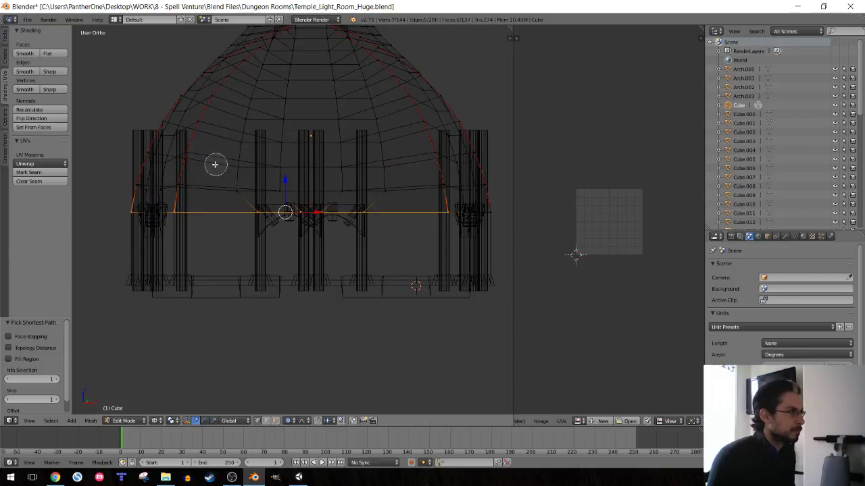
pyautogui.moveTo(309, 204); pyautogui.dragTo(360, 213, button='middle')
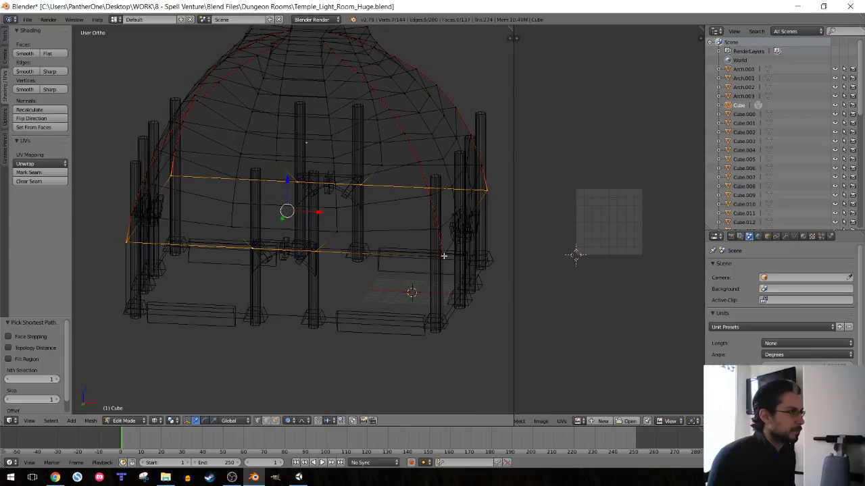
pyautogui.press('KP_1')
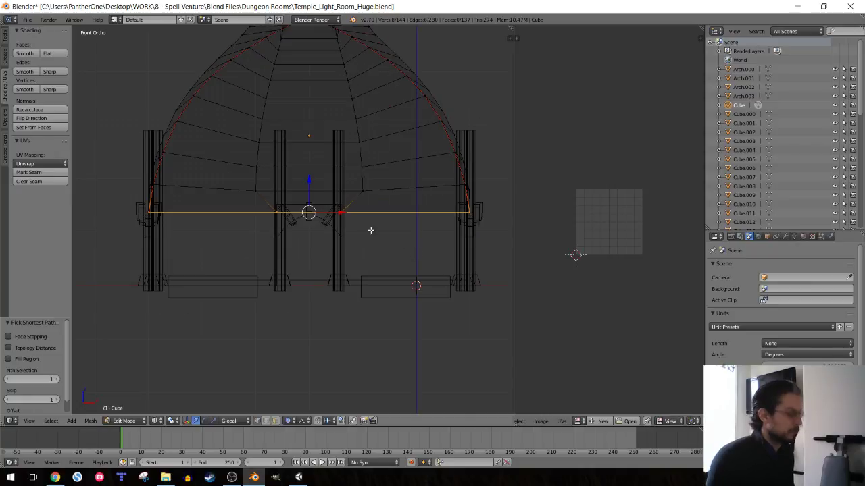
# - Extrude the base rim 14 units straight down along Z into a wall
pyautogui.click(289, 420)
pyautogui.click(295, 405)
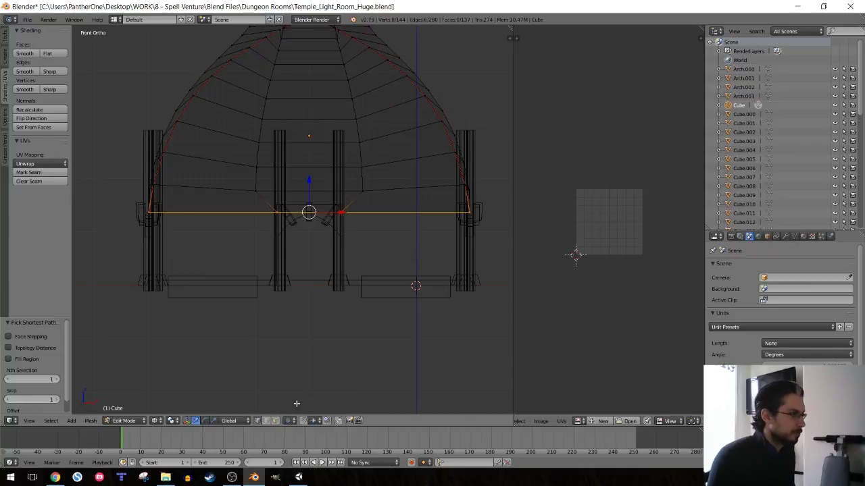
pyautogui.press('e')
pyautogui.press('z')
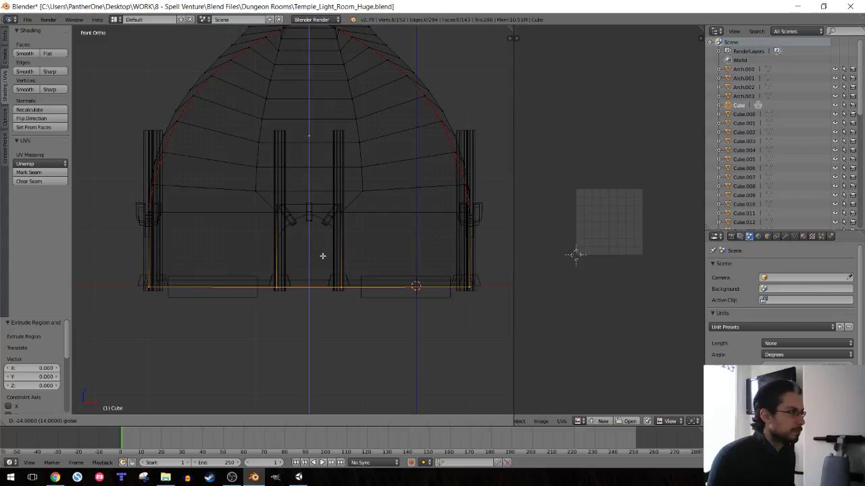
pyautogui.press('Return')
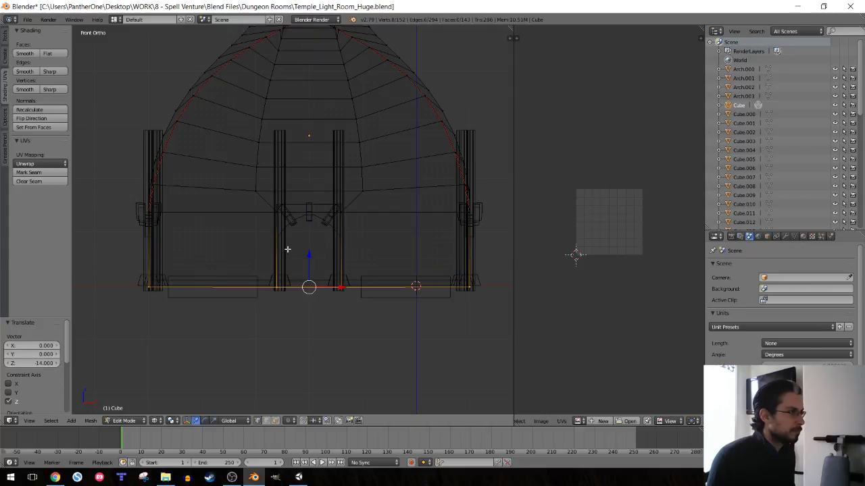
pyautogui.moveTo(287, 250); pyautogui.dragTo(295, 268, button='middle')
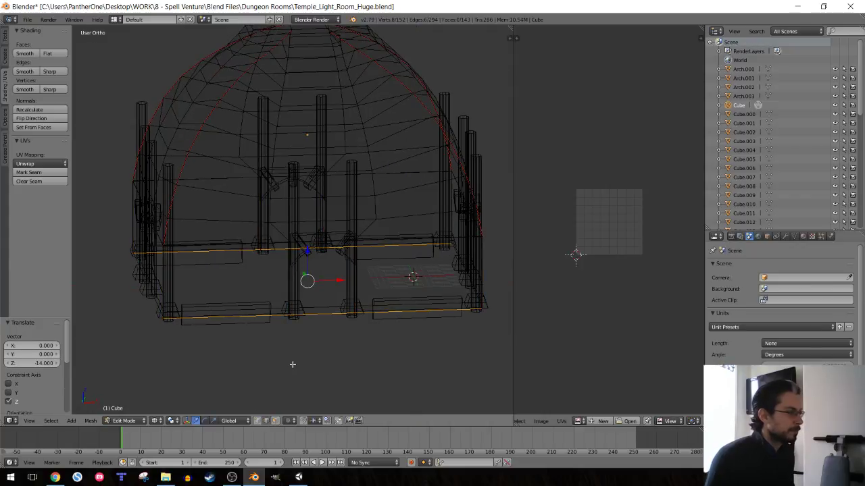
pyautogui.press('KP_1')
# - Delete the bottom edge across the doorway and return to Object Mode
pyautogui.rightClick(305, 287)
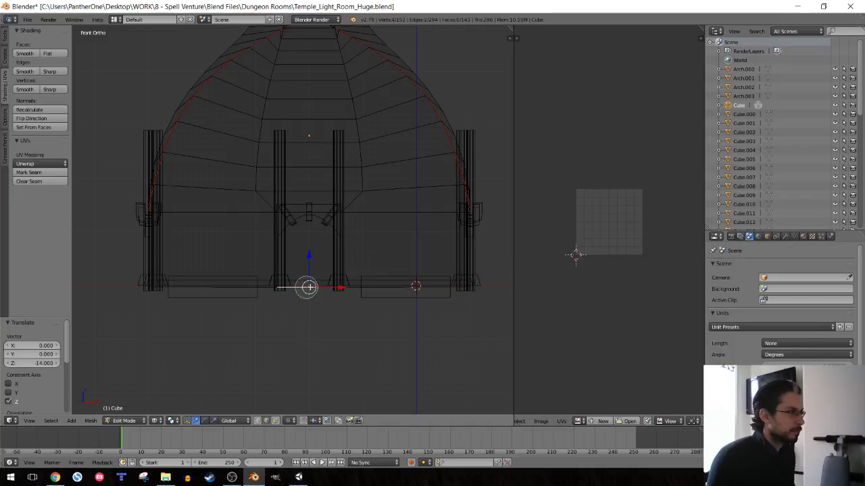
pyautogui.press('x')
pyautogui.click(312, 292)
pyautogui.press('z')
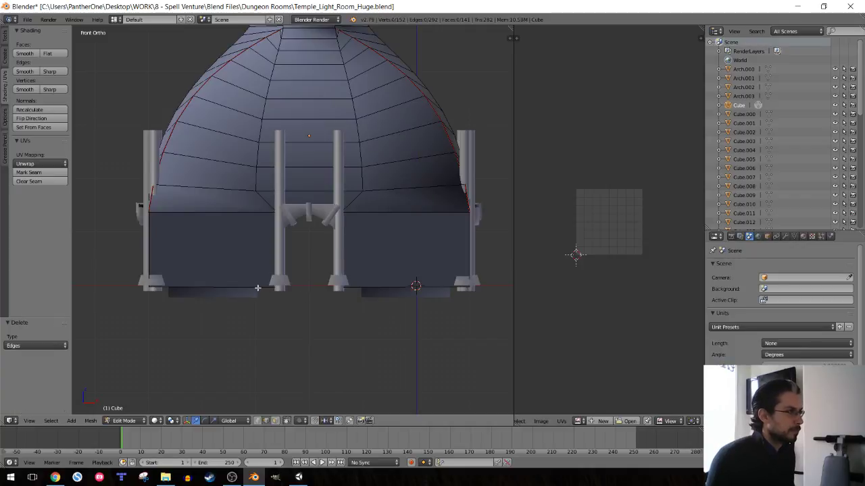
pyautogui.moveTo(258, 288); pyautogui.dragTo(273, 296, button='middle')
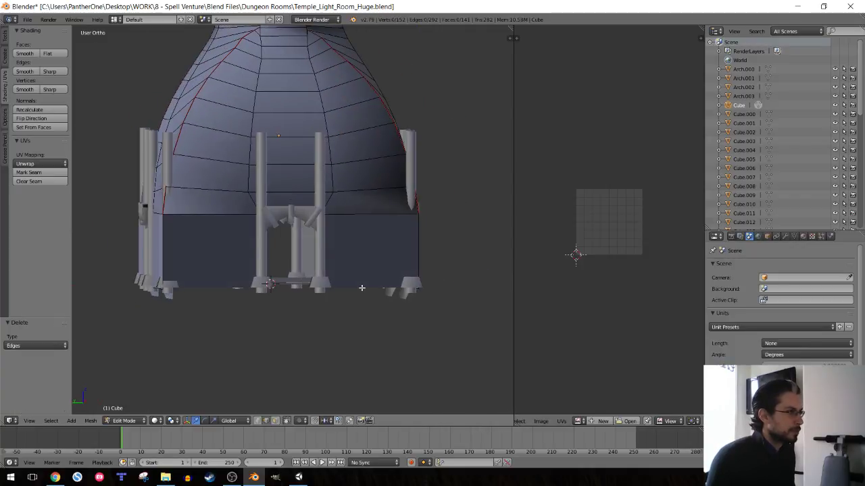
pyautogui.press('Tab')
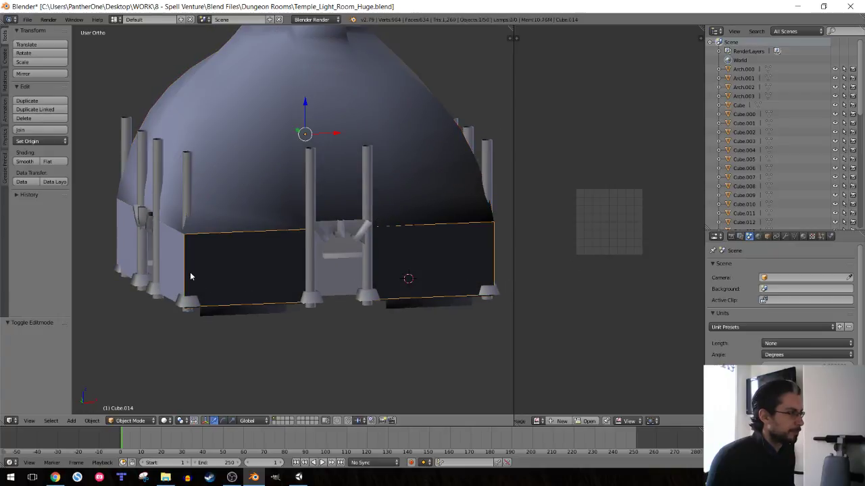
# - Delete both black wall-window panels from the temple room
pyautogui.press('a')
pyautogui.rightClick(178, 271)
pyautogui.press('x')
pyautogui.click(178, 266)
pyautogui.moveTo(178, 266)
pyautogui.mouseDown(button='middle')
pyautogui.moveTo(361, 273)
pyautogui.moveTo(279, 246)
pyautogui.moveTo(447, 258)
pyautogui.moveTo(285, 238)
pyautogui.moveTo(335, 240)
pyautogui.moveTo(318, 193)
pyautogui.mouseUp(button='middle')
pyautogui.rightClick(361, 272)
pyautogui.press('x')
pyautogui.click(350, 267)
# - Select the dome, switch to a wireframe side view, and enter Edit Mode on its mesh
pyautogui.rightClick(318, 193)
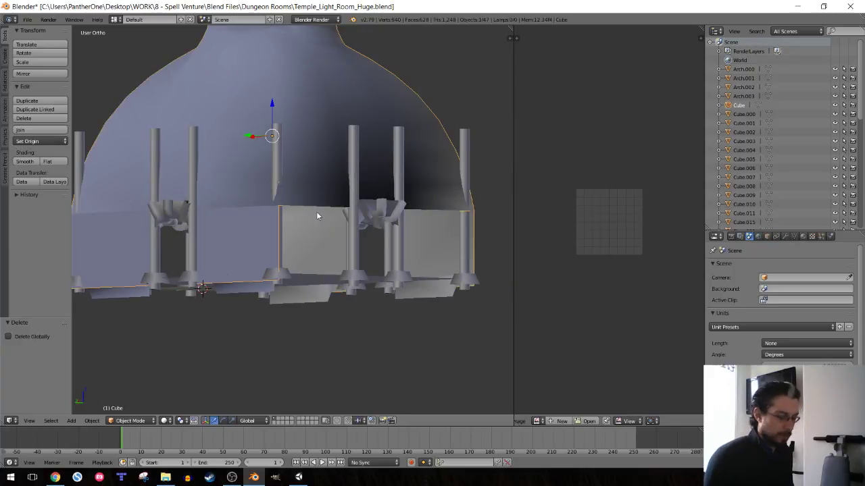
pyautogui.press('KP_1')
pyautogui.press('KP_3')
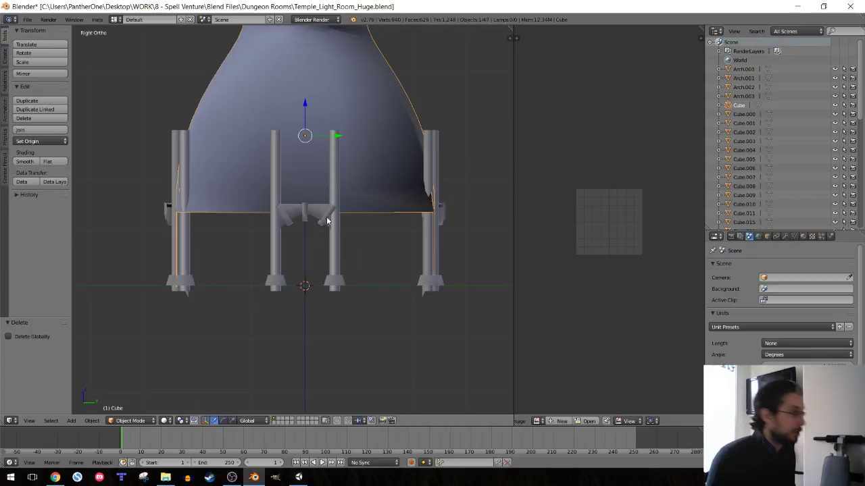
pyautogui.press('z')
pyautogui.press('Tab')
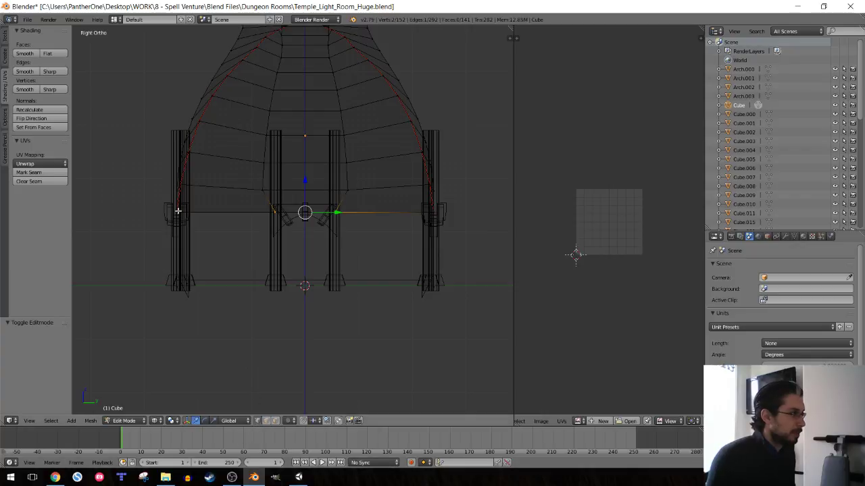
# - Select the dome's leftover side rim vertices from the side view
pyautogui.moveTo(178, 205); pyautogui.dragTo(289, 215, button='middle')
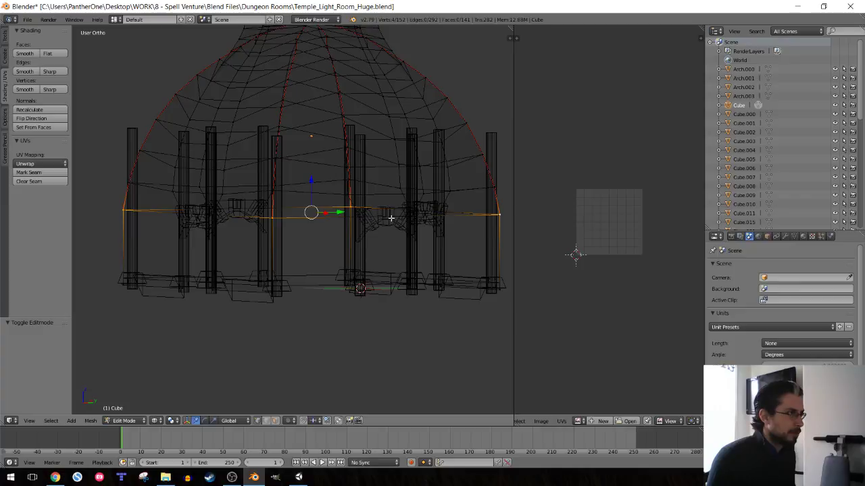
pyautogui.press('KP_1')
pyautogui.press('KP_3')
pyautogui.press('KP_1')
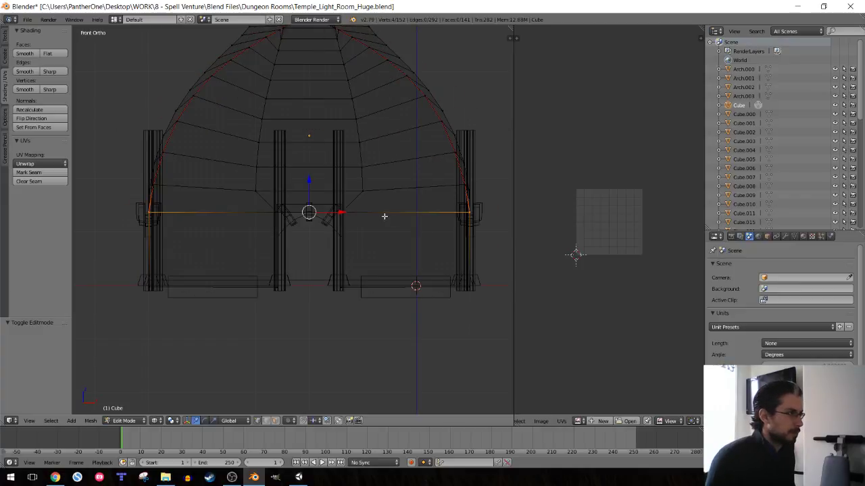
pyautogui.press('c')
pyautogui.press('Escape')
pyautogui.press('z')
pyautogui.moveTo(364, 216); pyautogui.dragTo(332, 226, button='middle')
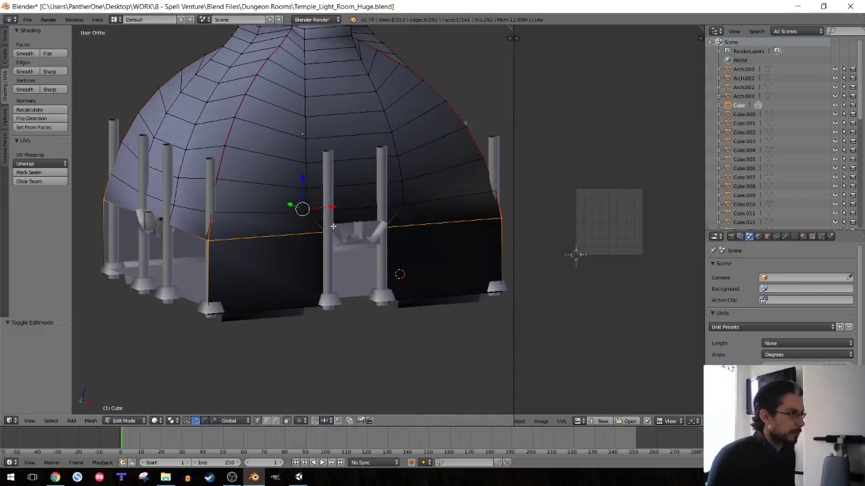
pyautogui.press('KP_3')
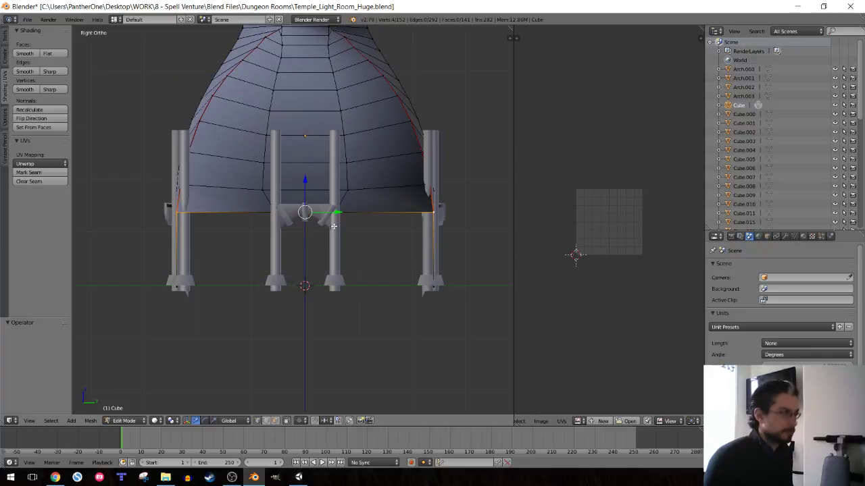
pyautogui.press('z')
pyautogui.keyDown('shift'); pyautogui.rightClick(357, 214); pyautogui.keyUp('shift')
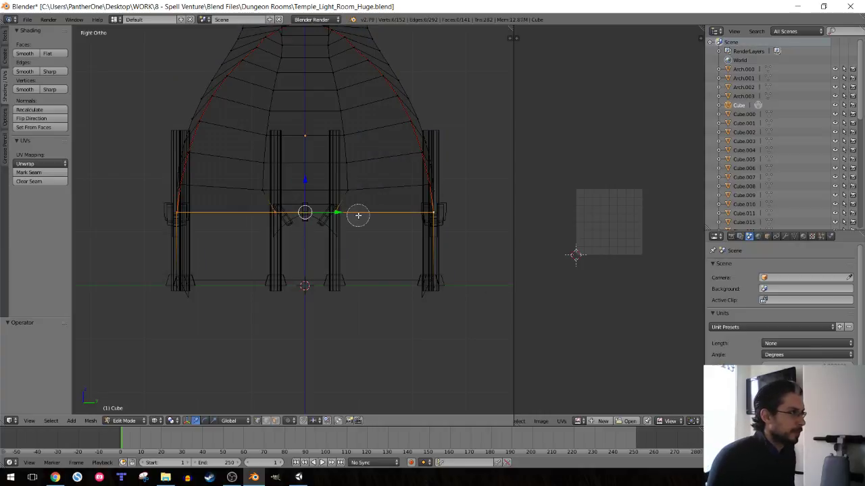
pyautogui.press('z')
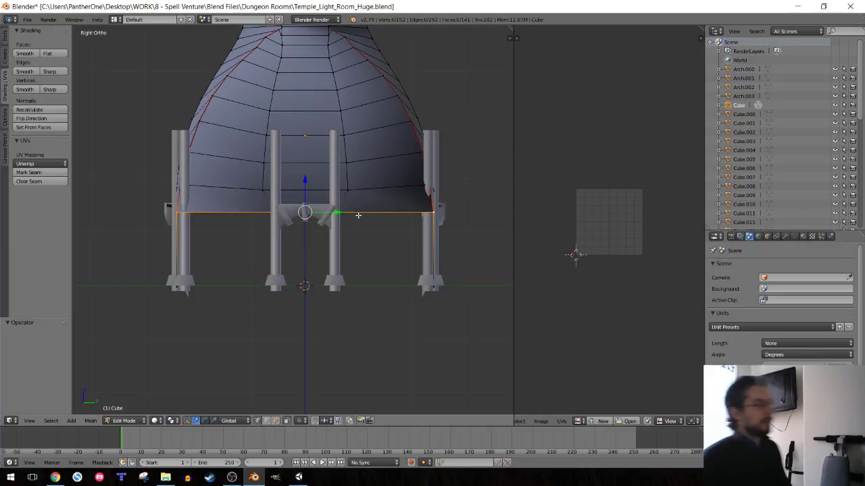
# - Extrude the side rim and drop the new edge 14 units down to floor level
pyautogui.press('e')
pyautogui.rightClick(320, 211)
pyautogui.press('g')
pyautogui.press('z')
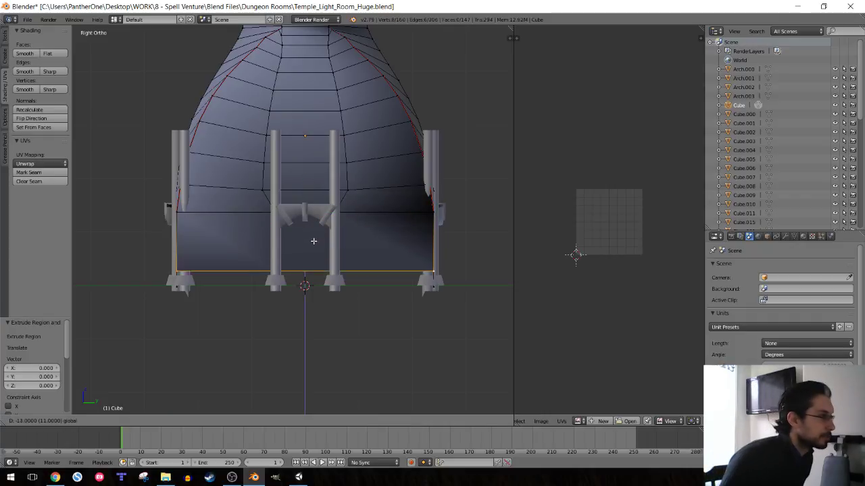
pyautogui.click(247, 246)
pyautogui.moveTo(248, 246); pyautogui.dragTo(269, 236, button='middle')
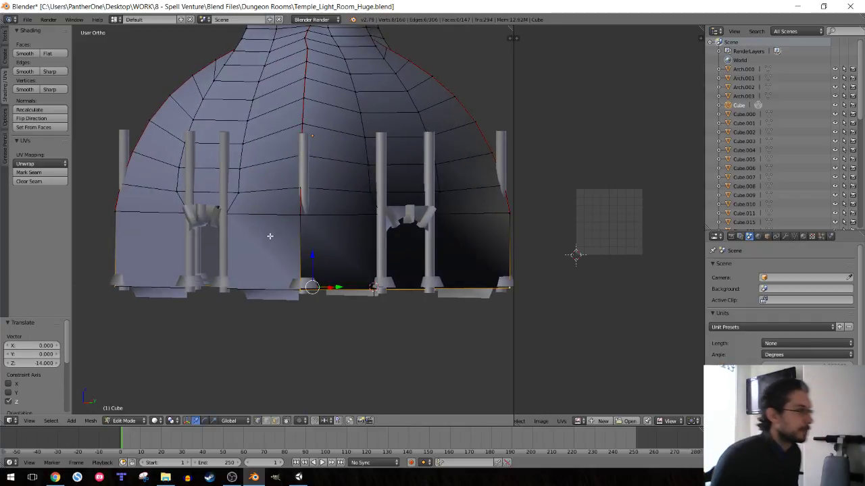
# - Check the Temple_Light scene in Unity, then return to Blender
pyautogui.click(299, 477)
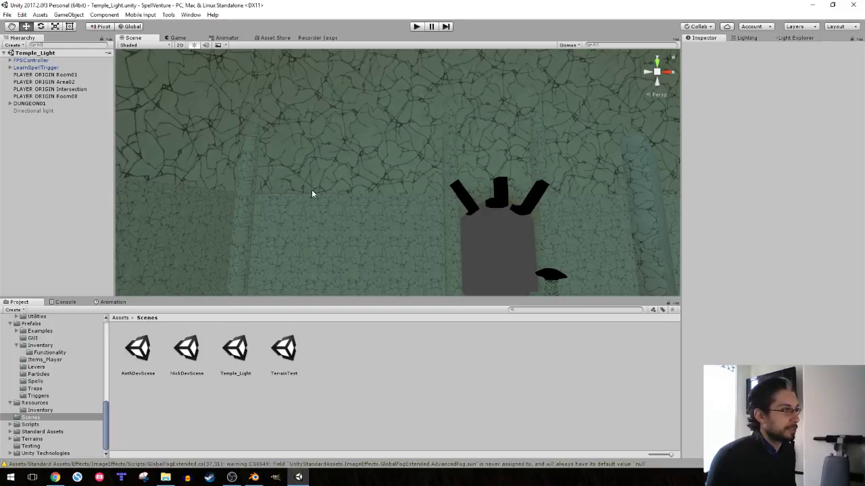
pyautogui.moveTo(358, 231); pyautogui.dragTo(447, 200, button='right')
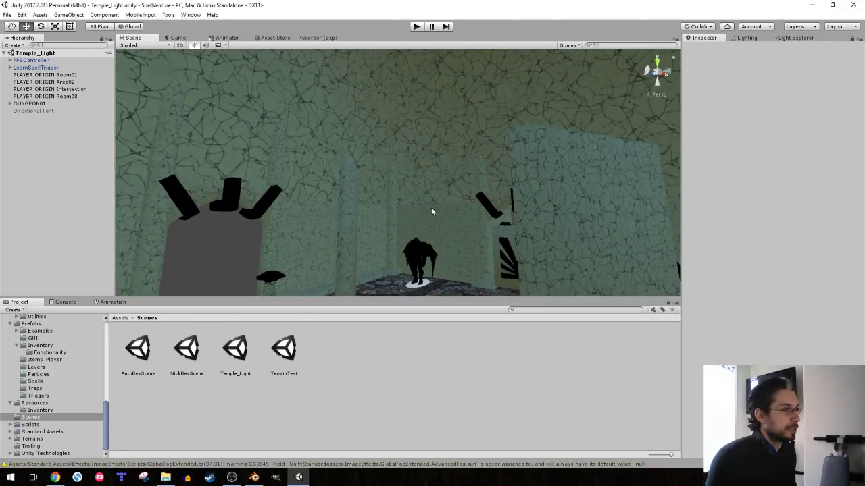
pyautogui.click(254, 476)
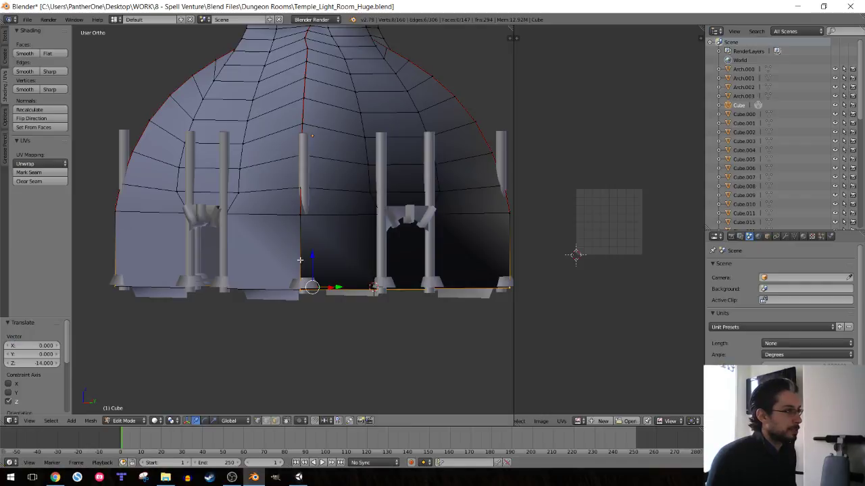
# - Merge the first two pairs of wall corner vertices at their center
pyautogui.moveTo(295, 216); pyautogui.dragTo(299, 294, button='middle')
pyautogui.press('z')
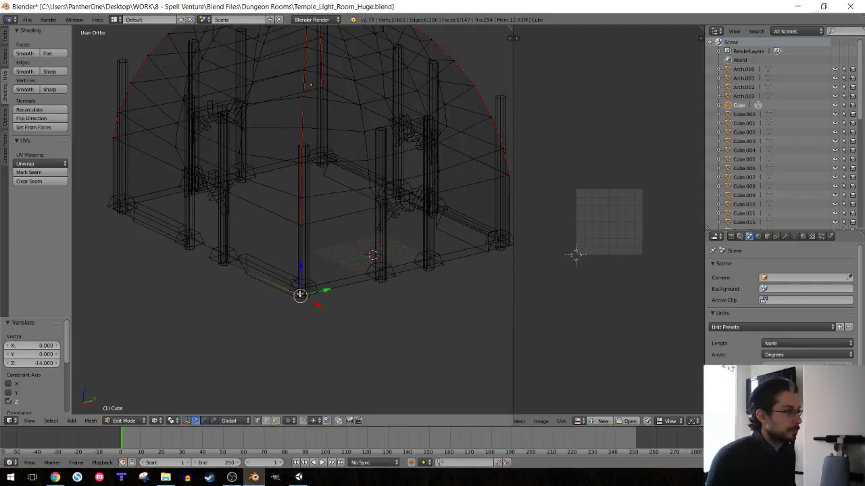
pyautogui.hotkey('alt', 'm')
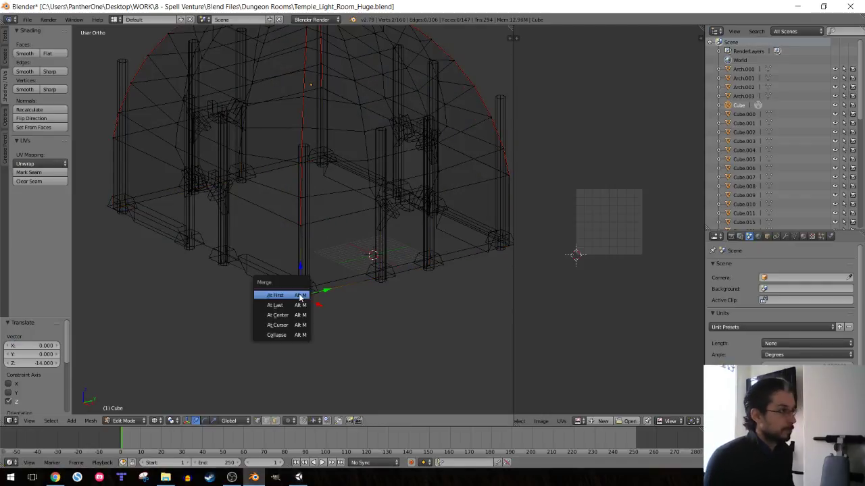
pyautogui.click(284, 315)
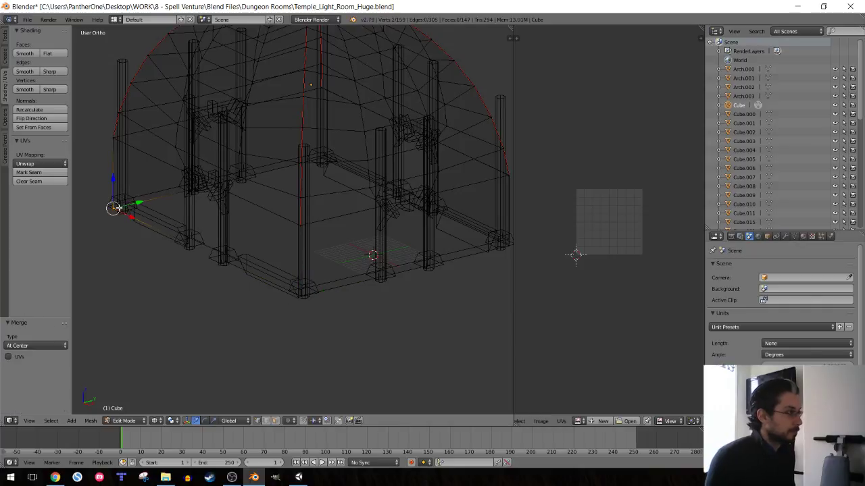
pyautogui.hotkey('alt', 'm')
pyautogui.click(117, 206)
# - Merge the remaining corner vertices at center and exit Edit Mode
pyautogui.moveTo(341, 153); pyautogui.dragTo(368, 237, button='middle')
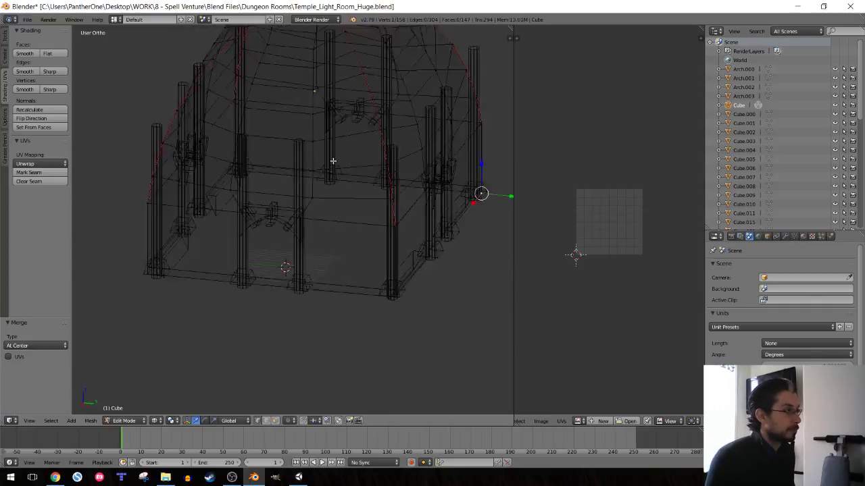
pyautogui.keyDown('shift'); pyautogui.rightClick(430, 289); pyautogui.keyUp('shift')
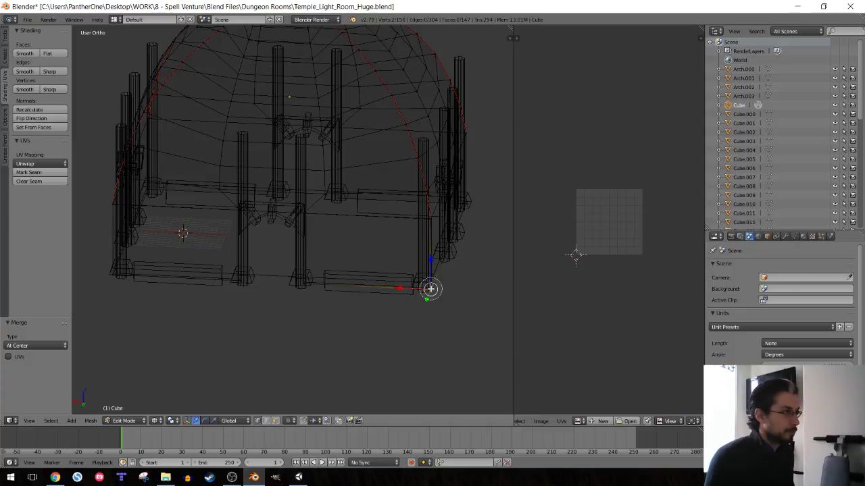
pyautogui.hotkey('alt', 'm')
pyautogui.click(376, 276)
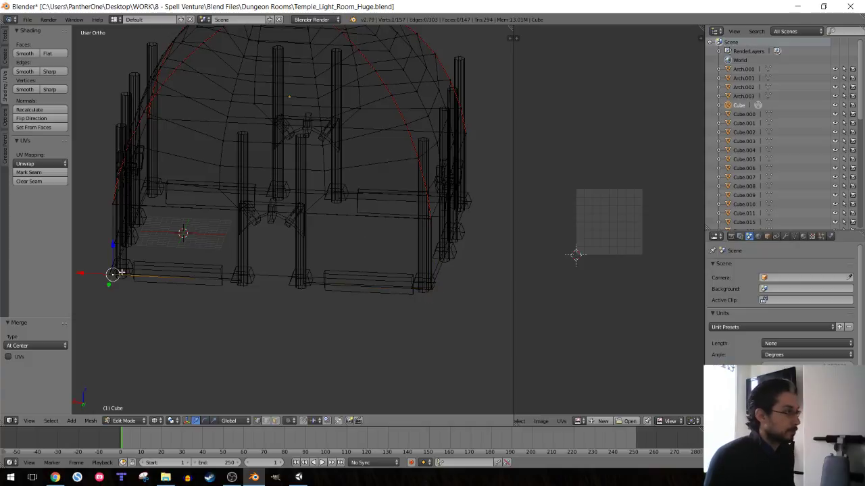
pyautogui.hotkey('alt', 'm')
pyautogui.click(116, 273)
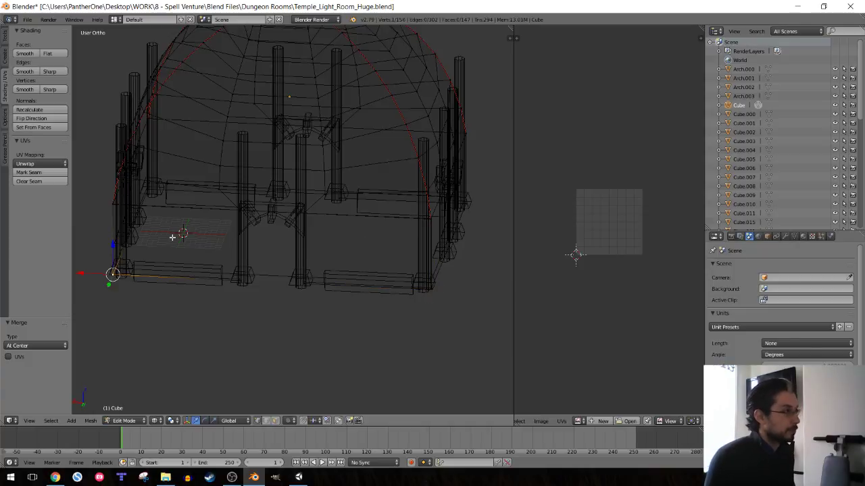
pyautogui.hotkey('alt', 'm')
pyautogui.click(173, 234)
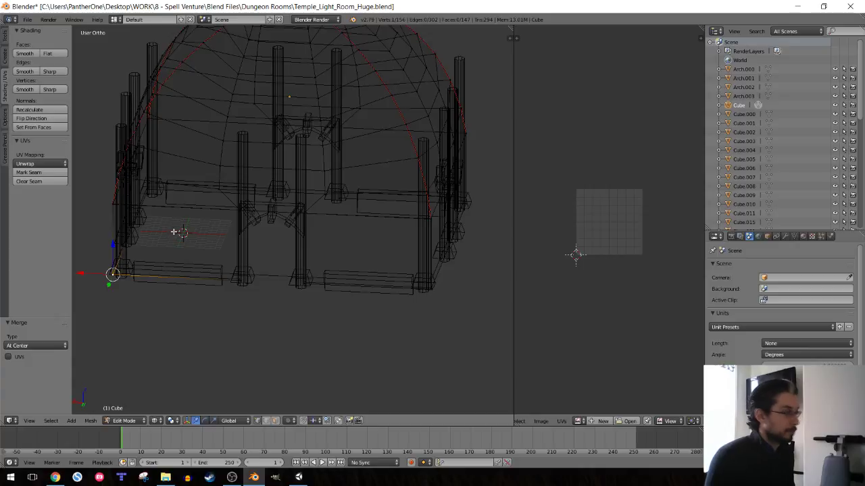
pyautogui.moveTo(174, 232)
pyautogui.mouseDown(button='middle')
pyautogui.moveTo(199, 200)
pyautogui.moveTo(266, 194)
pyautogui.mouseUp(button='middle')
pyautogui.press('Tab')
# - Unwrap all of the dome's UVs and scale the UV island to double size
pyautogui.press('z')
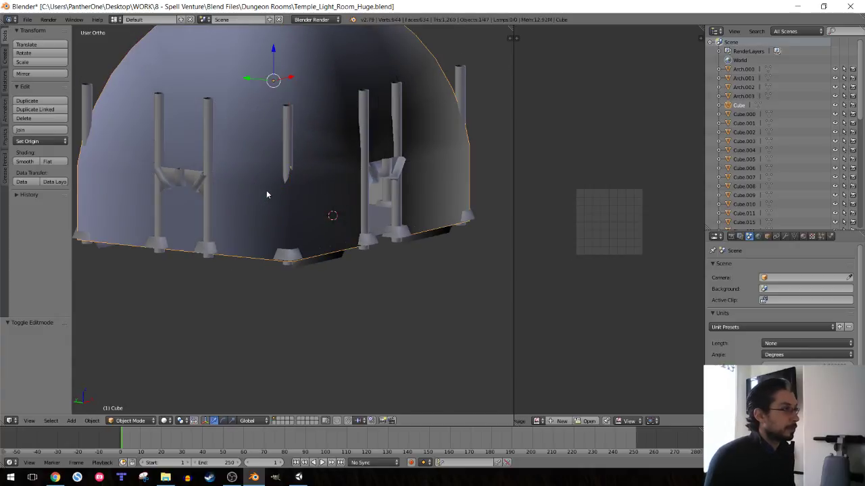
pyautogui.press('Tab')
pyautogui.press('a')
pyautogui.press('u')
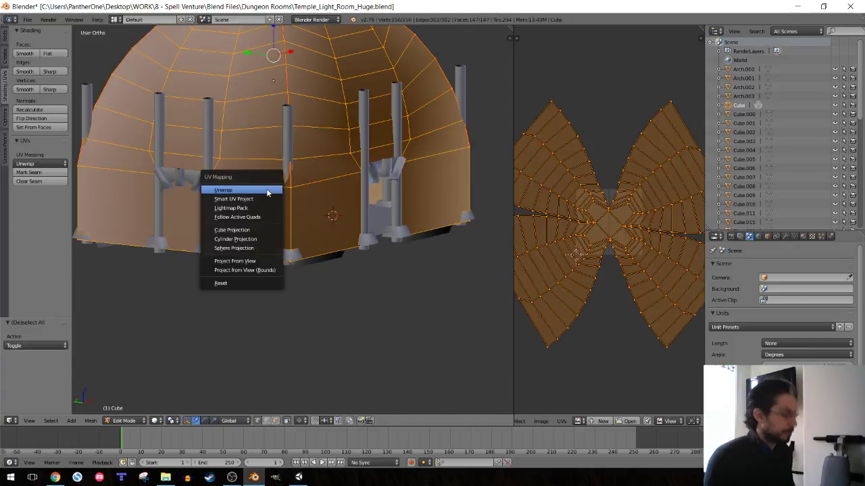
pyautogui.click(267, 190)
pyautogui.scroll(4, 616, 231)
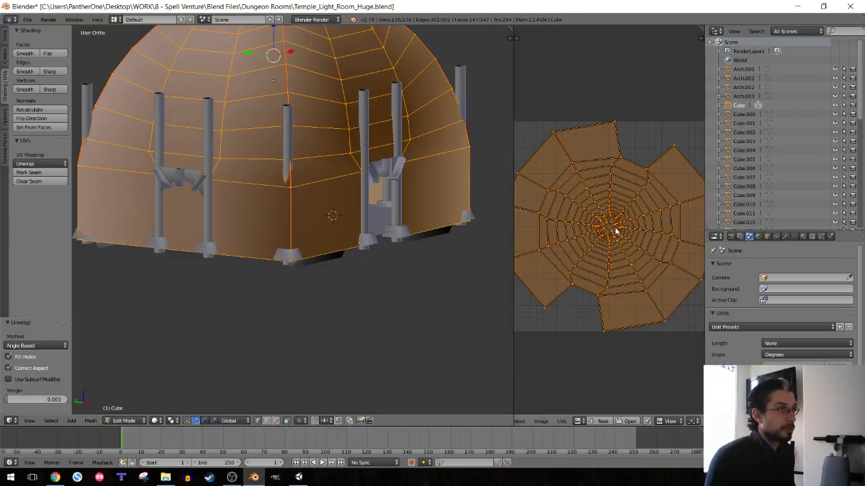
pyautogui.scroll(1, 616, 231)
pyautogui.scroll(2, 616, 231)
pyautogui.press('s')
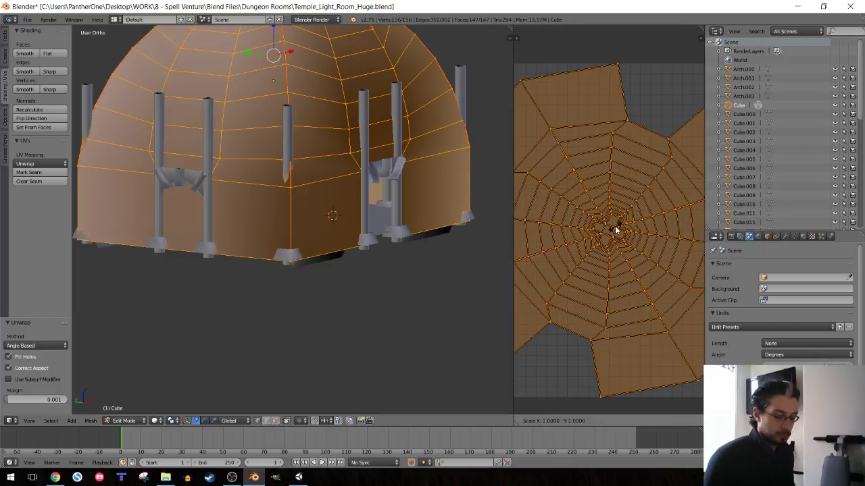
pyautogui.press('2')
pyautogui.press('Return')
pyautogui.scroll(-3, 615, 231)
pyautogui.press('s')
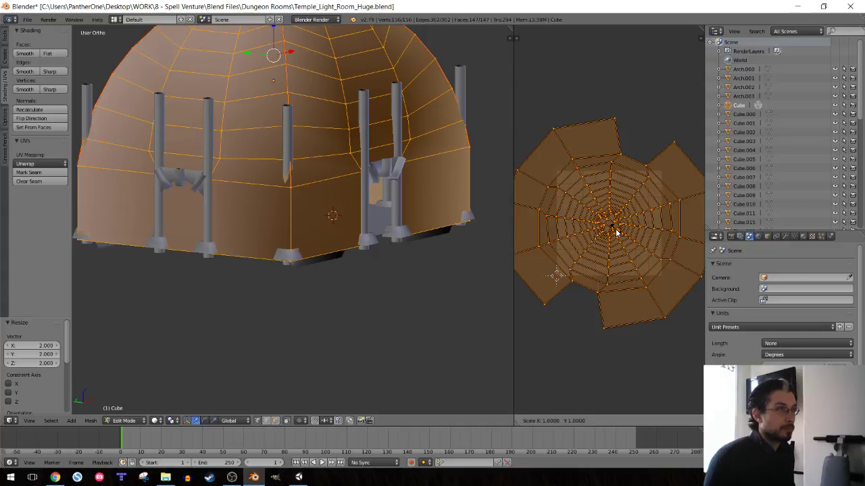
pyautogui.rightClick(615, 231)
# - Delete the edge and faces filling the dome's front doorway
pyautogui.press('Tab')
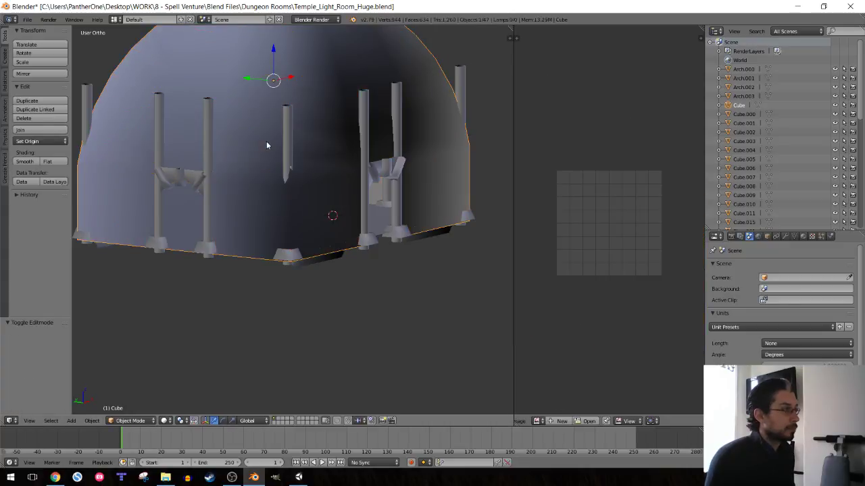
pyautogui.moveTo(266, 145); pyautogui.dragTo(253, 158, button='middle')
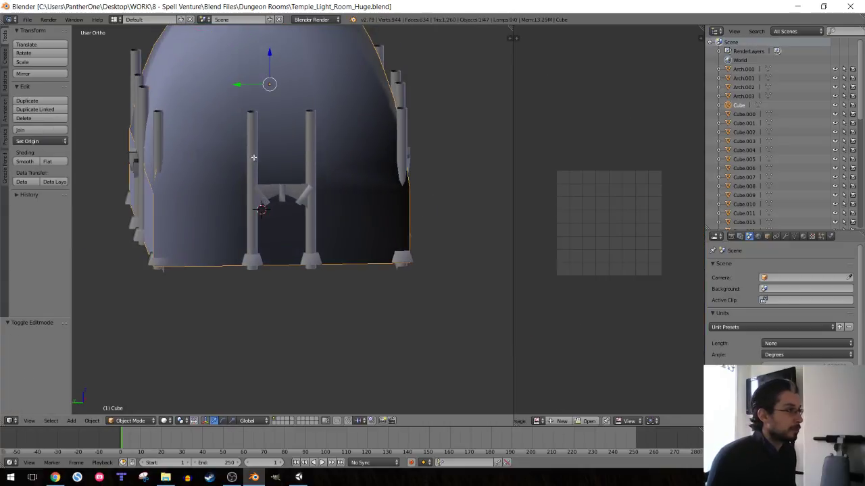
pyautogui.press('Tab')
pyautogui.press('KP_1')
pyautogui.press('KP_3')
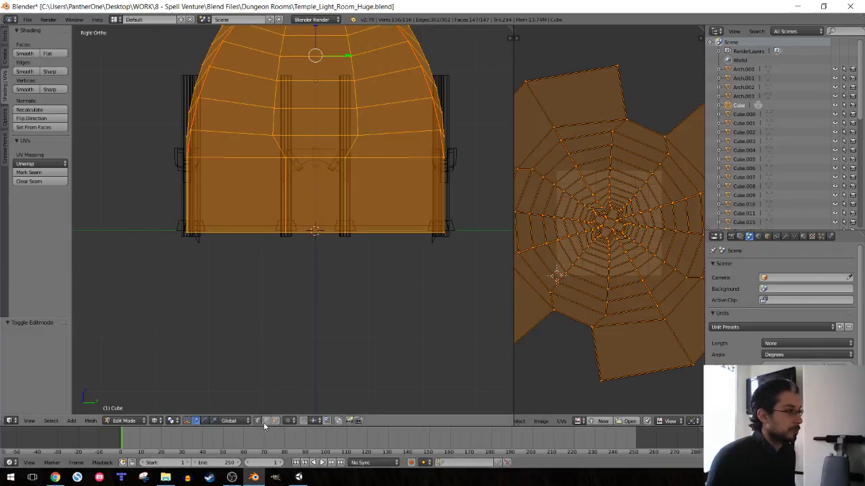
pyautogui.rightClick(315, 232)
pyautogui.hotkey('ctrl', 'e')
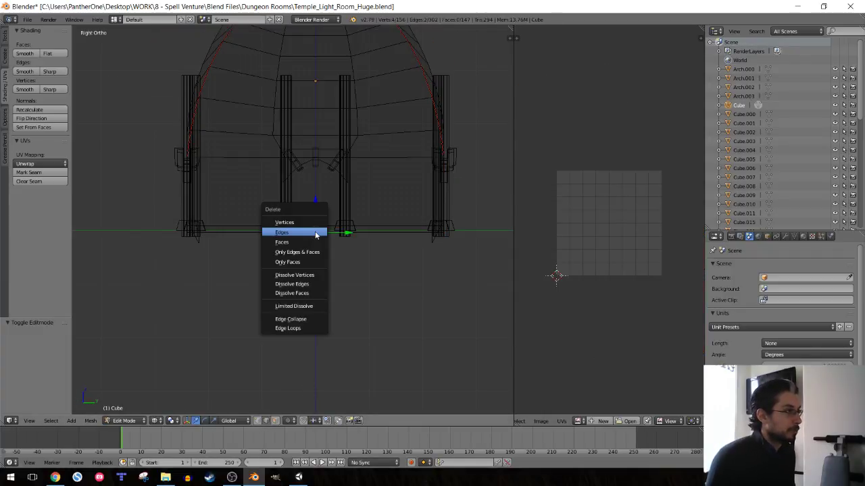
pyautogui.click(315, 231)
pyautogui.press('a')
pyautogui.press('a')
pyautogui.press('a')
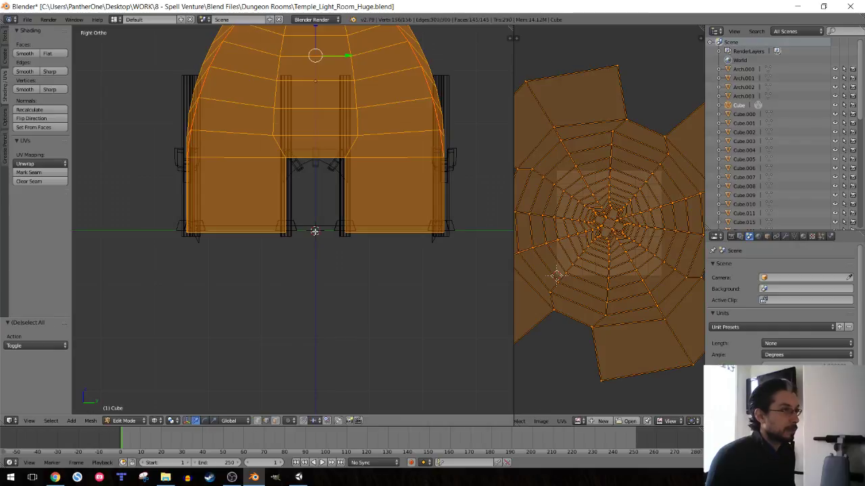
# - Save over Temple_Light_Room_Huge.blend and bring Unity forward
pyautogui.scroll(-4, 646, 181)
pyautogui.press('Tab')
pyautogui.hotkey('ctrl', 's')
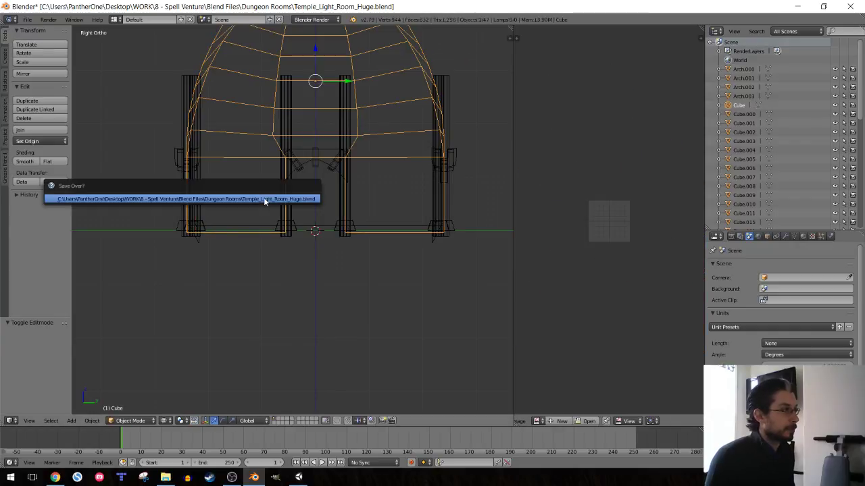
pyautogui.click(264, 198)
pyautogui.click(298, 477)
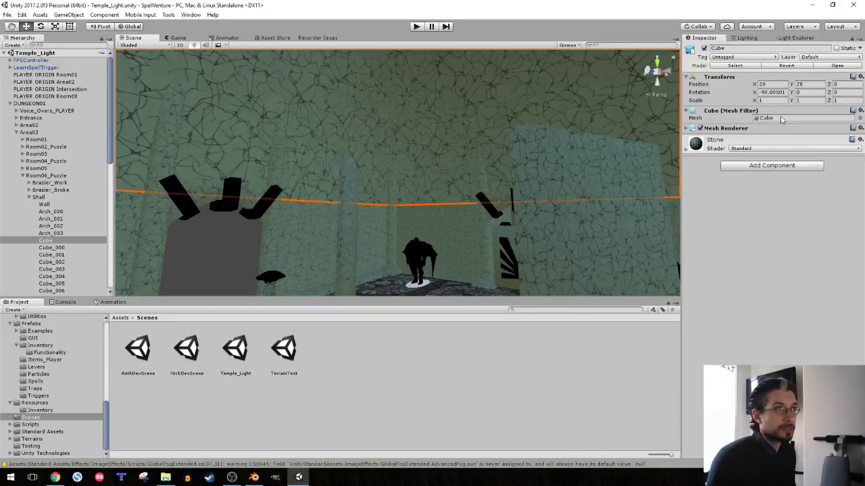
# - Select Temple_Light_Room_Huge in the RAWS assets and show its file in File Explorer
pyautogui.click(781, 119)
pyautogui.scroll(-3, 390, 383)
pyautogui.scroll(-5, 254, 423)
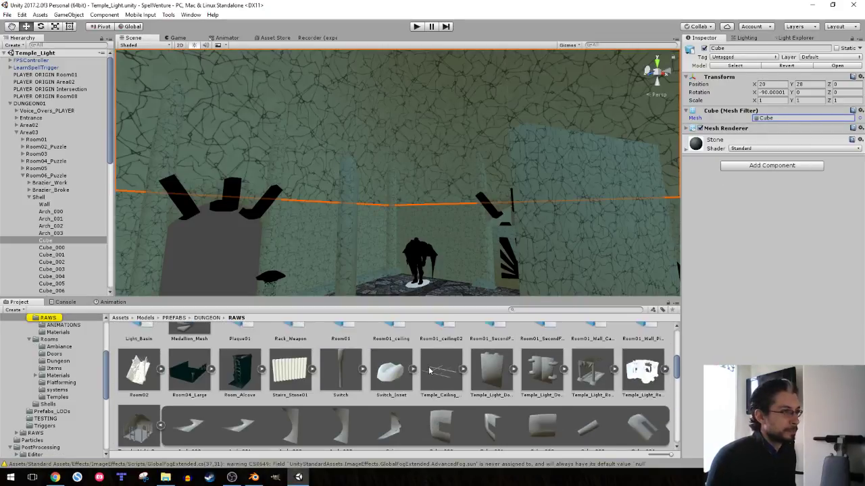
pyautogui.click(160, 430)
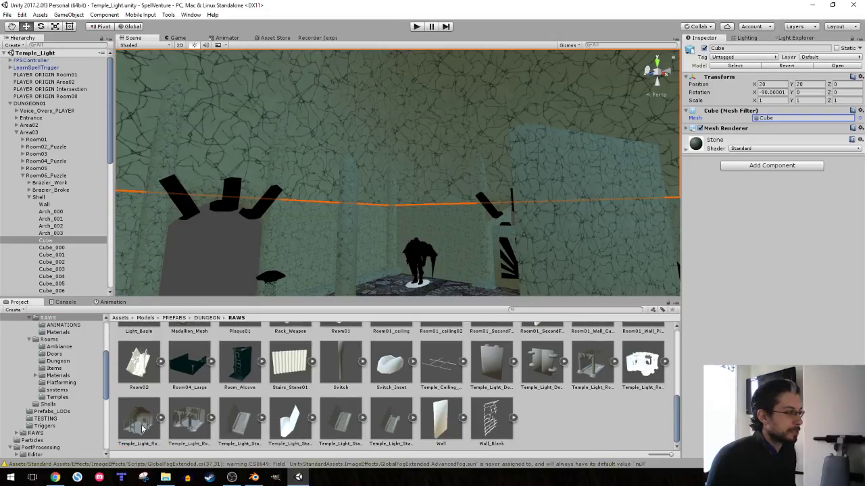
pyautogui.rightClick(124, 435)
pyautogui.click(174, 258)
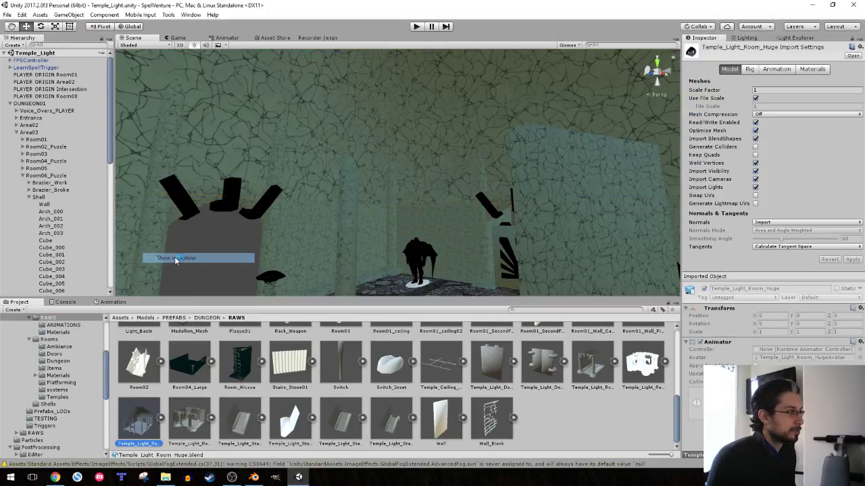
pyautogui.moveTo(169, 478)
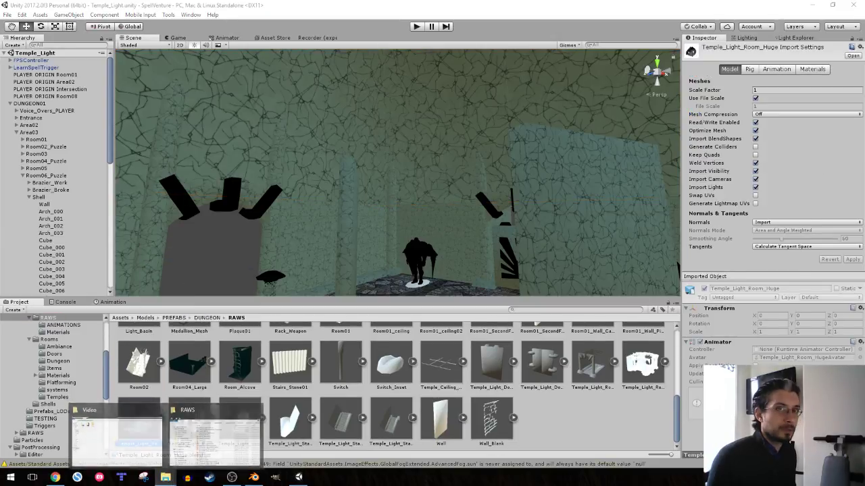
pyautogui.click(209, 433)
# - Copy Temple_Light_Room_Huge from the Dungeon Rooms folder
pyautogui.hotkey('alt', 'Tab')
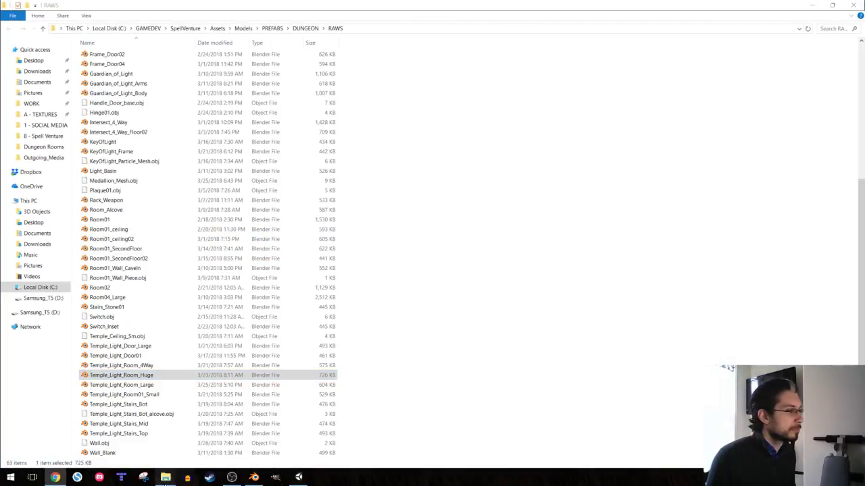
pyautogui.moveTo(165, 478)
pyautogui.click(216, 435)
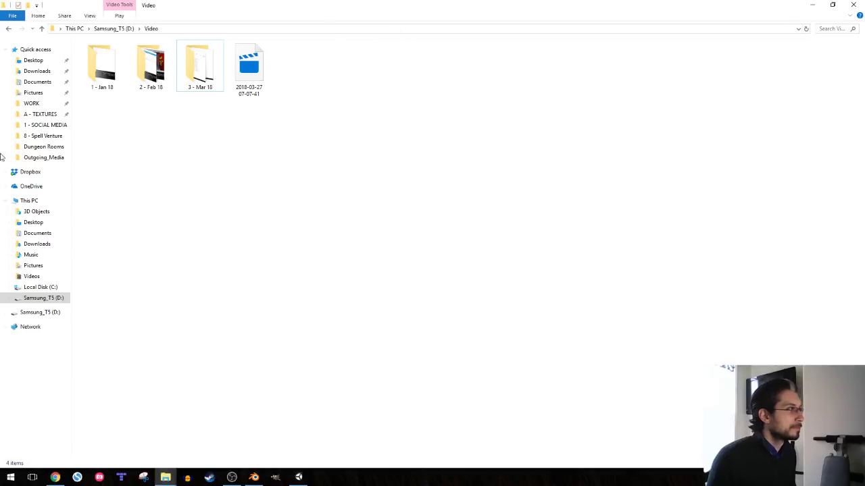
pyautogui.click(39, 147)
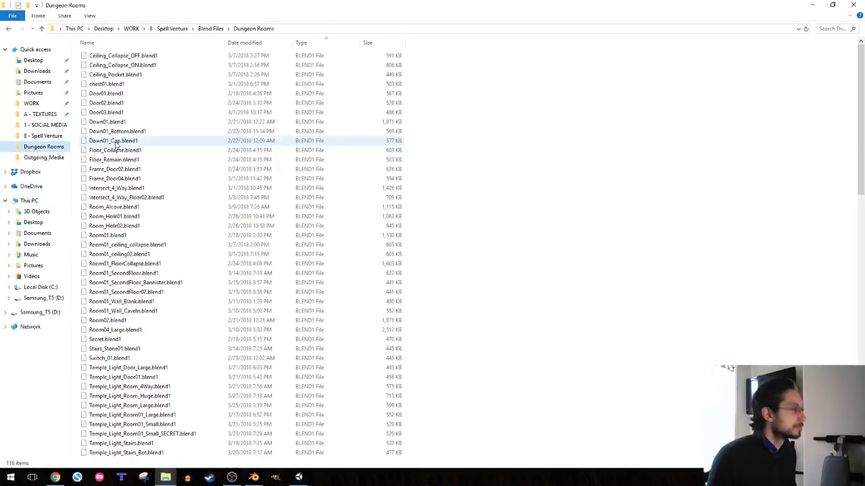
pyautogui.scroll(-6, 115, 144)
pyautogui.scroll(-5, 162, 217)
pyautogui.scroll(-4, 159, 237)
pyautogui.scroll(-3, 142, 277)
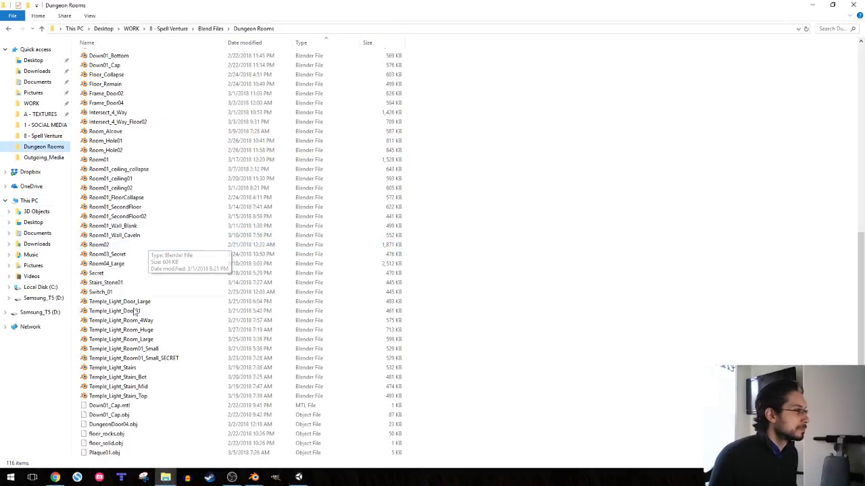
pyautogui.rightClick(139, 329)
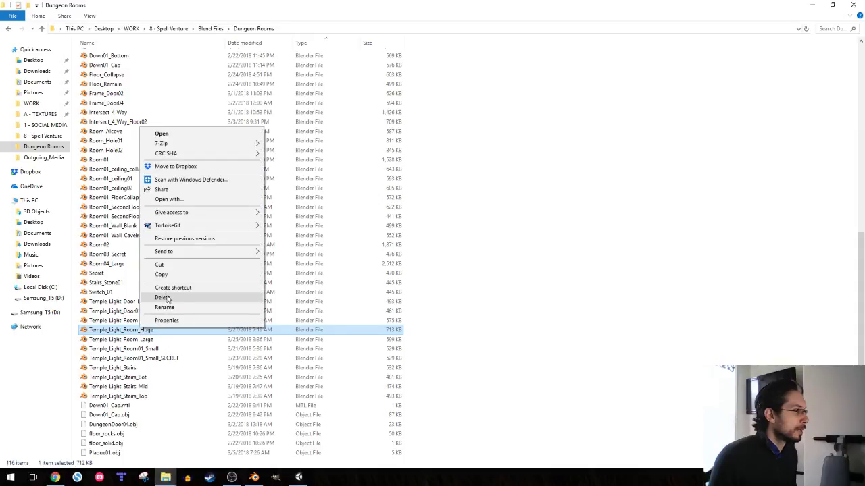
pyautogui.click(167, 275)
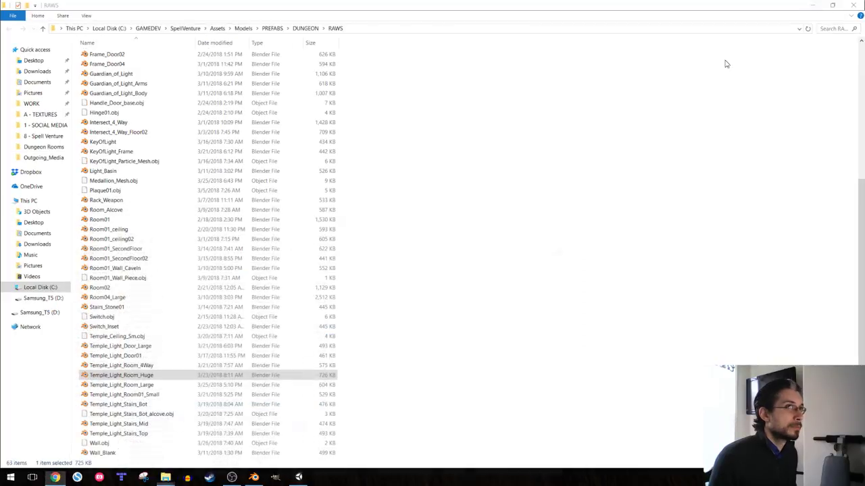
# - Paste it into RAWS, replacing the existing file, and return to Unity
pyautogui.rightClick(416, 192)
pyautogui.click(437, 254)
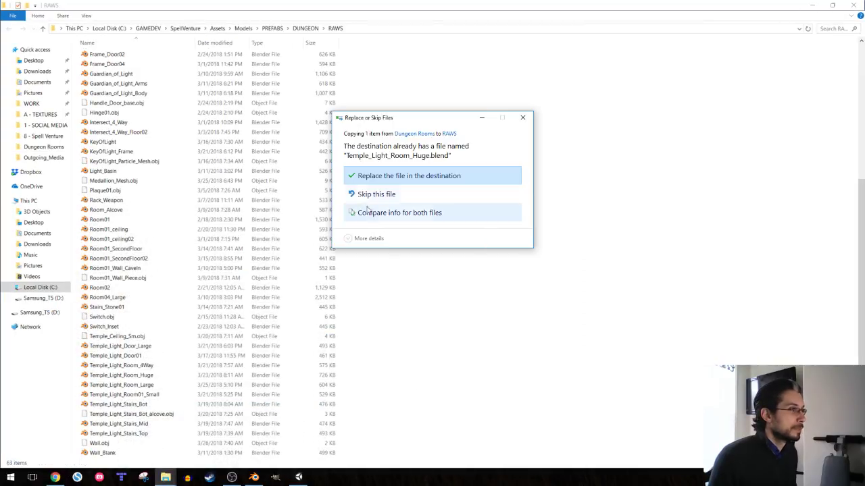
pyautogui.click(372, 177)
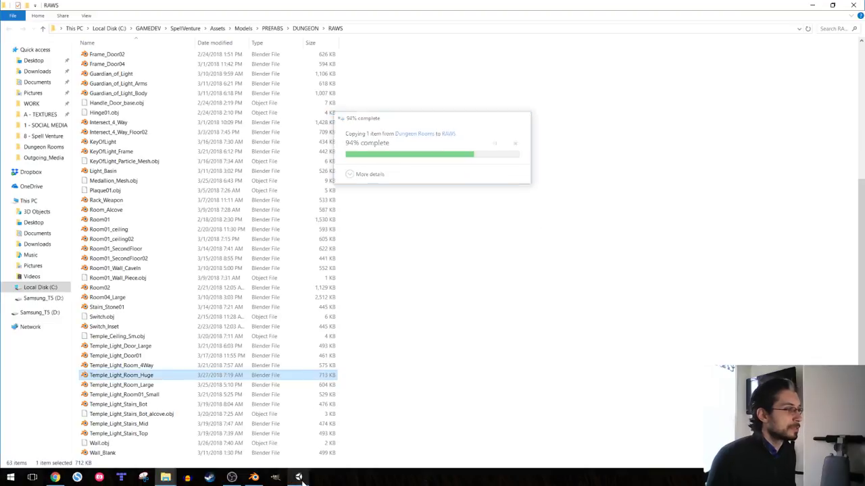
pyautogui.moveTo(300, 477)
pyautogui.click(329, 424)
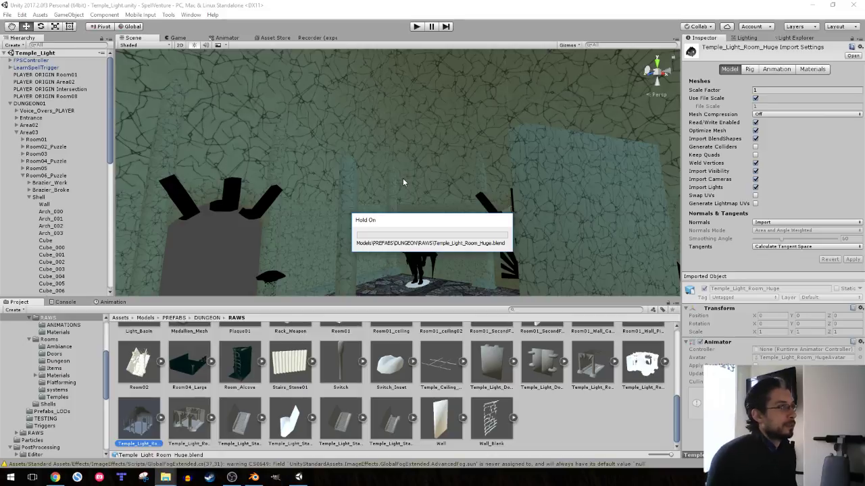
# - Fly the Unity Scene view toward the sun emblem wall, then switch back to Blender
pyautogui.moveTo(356, 169)
pyautogui.mouseDown(button='right')
pyautogui.moveTo(514, 134)
pyautogui.moveTo(442, 188)
pyautogui.moveTo(250, 136)
pyautogui.moveTo(160, 65)
pyautogui.moveTo(425, 158)
pyautogui.moveTo(302, 174)
pyautogui.moveTo(336, 190)
pyautogui.moveTo(545, 234)
pyautogui.moveTo(290, 195)
pyautogui.moveTo(340, 123)
pyautogui.moveTo(335, 161)
pyautogui.mouseUp(button='right')
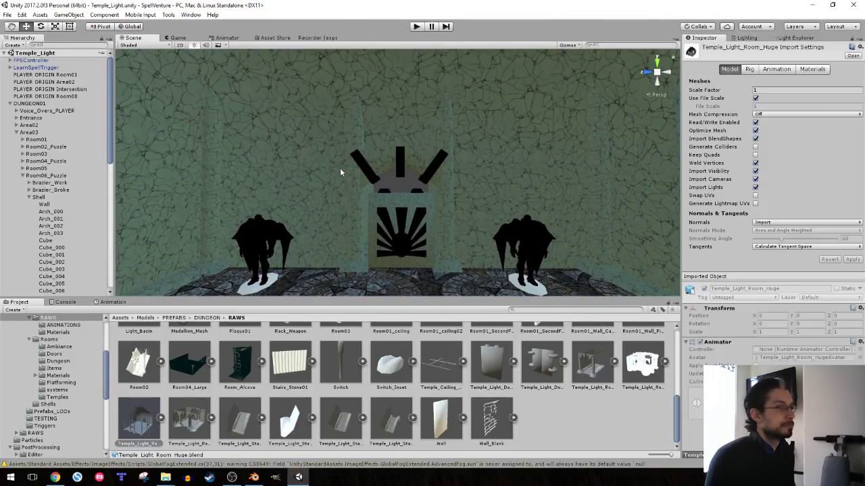
pyautogui.moveTo(342, 173)
pyautogui.mouseDown(button='right')
pyautogui.moveTo(299, 179)
pyautogui.moveTo(341, 164)
pyautogui.moveTo(341, 175)
pyautogui.mouseUp(button='right')
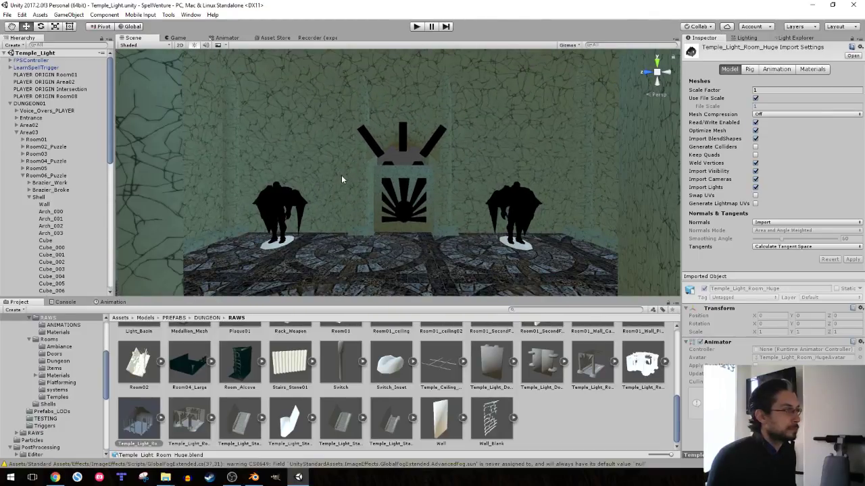
pyautogui.click(256, 477)
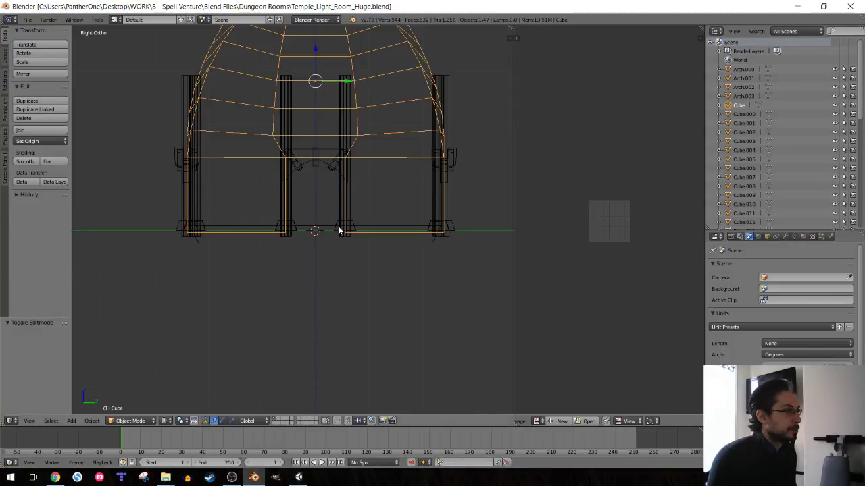
# - Save a copy of the room as Temple_Light_Room_Huge_Pit.blend beside the original
pyautogui.moveTo(338, 228)
pyautogui.mouseDown(button='middle')
pyautogui.moveTo(315, 197)
pyautogui.moveTo(336, 231)
pyautogui.mouseUp(button='middle')
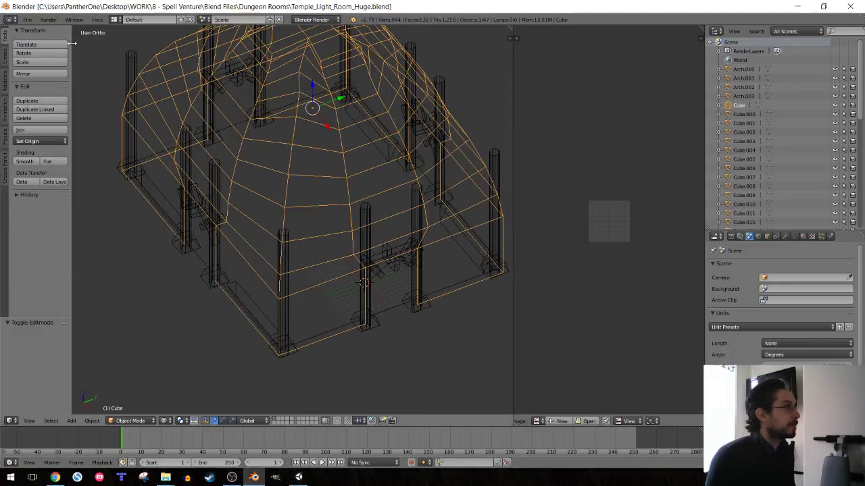
pyautogui.click(27, 19)
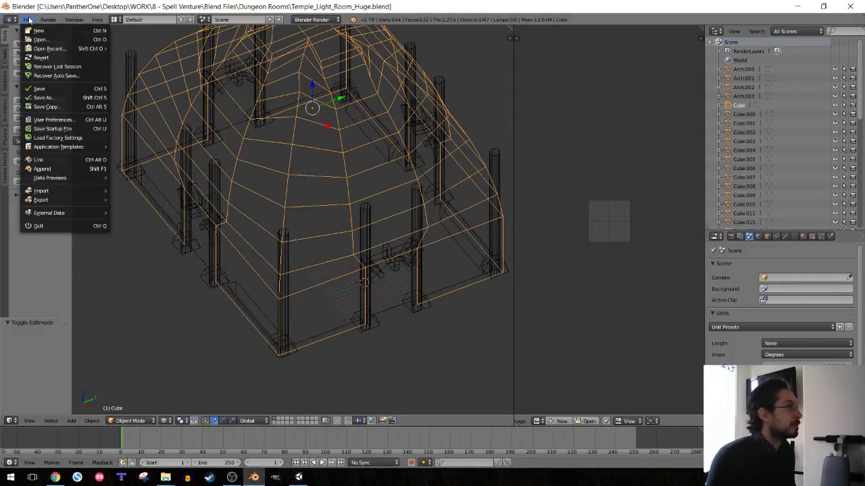
pyautogui.click(44, 98)
pyautogui.write('Temple_Light_Room_Huge_Pit.blend')
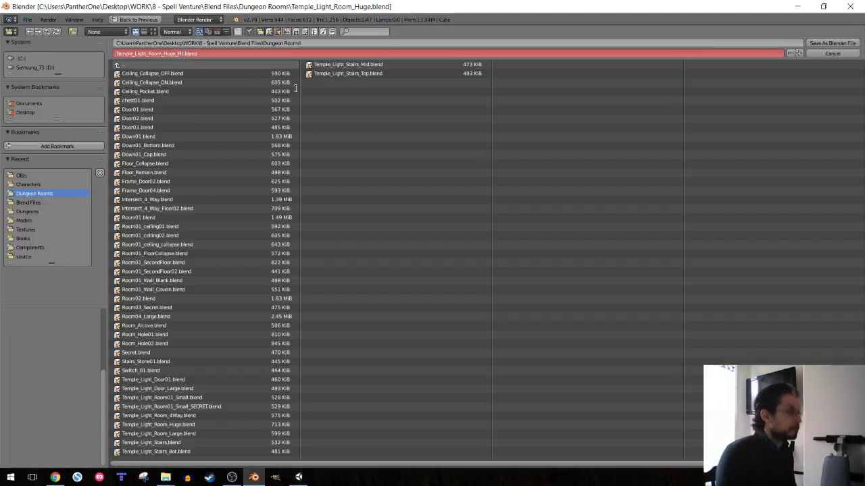
pyautogui.press('Return')
pyautogui.click(823, 43)
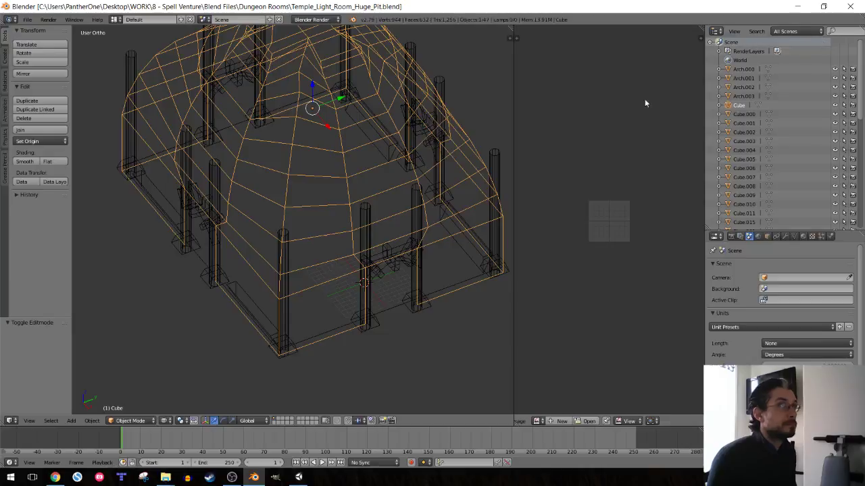
pyautogui.moveTo(427, 162); pyautogui.dragTo(346, 214, button='middle')
# - Select the whole room and move it 20 units along X
pyautogui.press('KP_7')
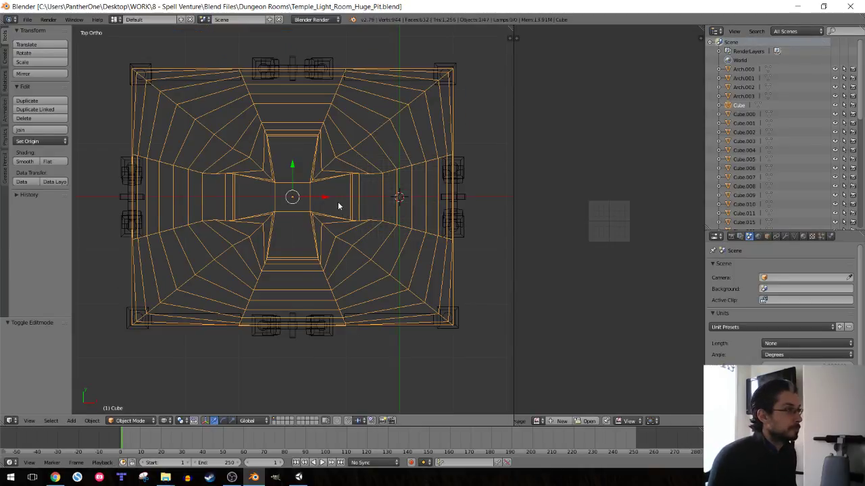
pyautogui.moveTo(339, 201)
pyautogui.mouseDown(button='middle')
pyautogui.moveTo(344, 196)
pyautogui.moveTo(287, 200)
pyautogui.mouseUp(button='middle')
pyautogui.press('a')
pyautogui.press('a')
pyautogui.press('KP_7')
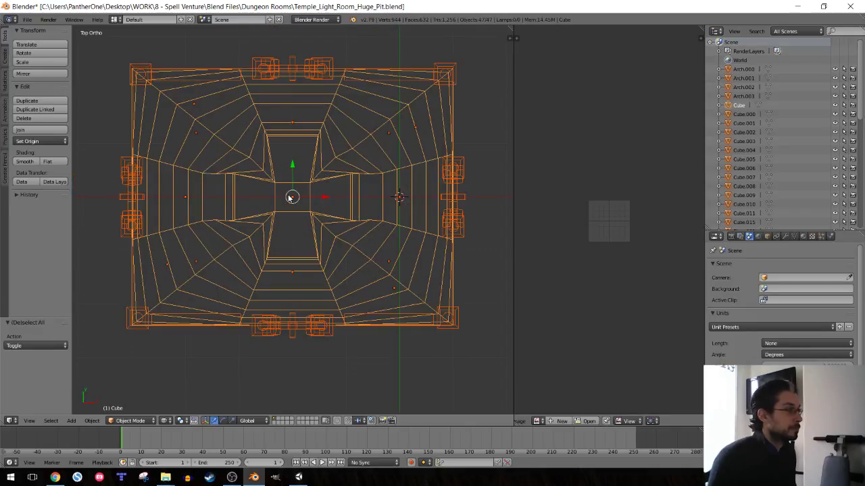
pyautogui.press('g')
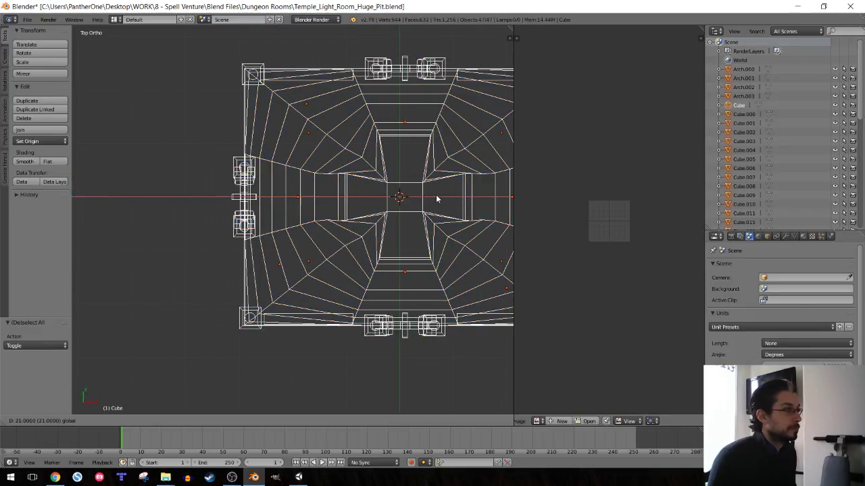
pyautogui.press('Return')
pyautogui.keyDown('shift'); pyautogui.moveTo(405, 169); pyautogui.dragTo(276, 183, button='middle'); pyautogui.keyUp('shift')
# - Set all object origins to the 3D cursor and save over the Pit file
pyautogui.click(32, 141)
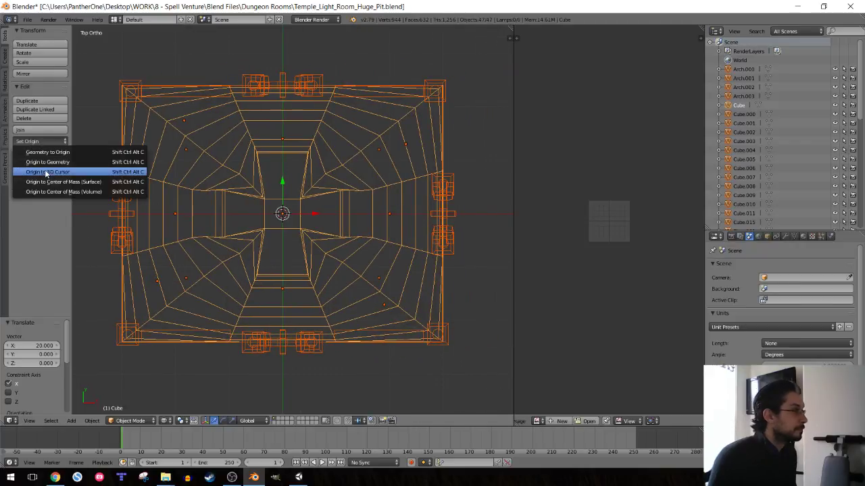
pyautogui.click(41, 172)
pyautogui.moveTo(231, 248); pyautogui.dragTo(266, 192, button='middle')
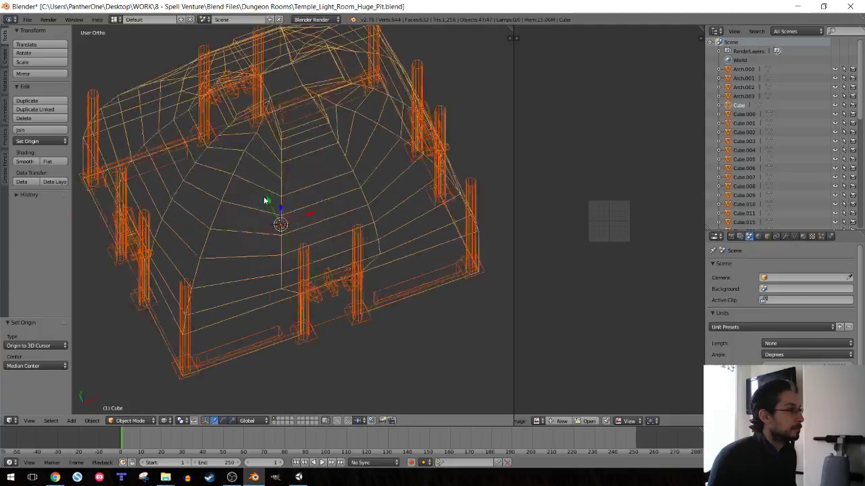
pyautogui.press('a')
pyautogui.hotkey('ctrl', 's')
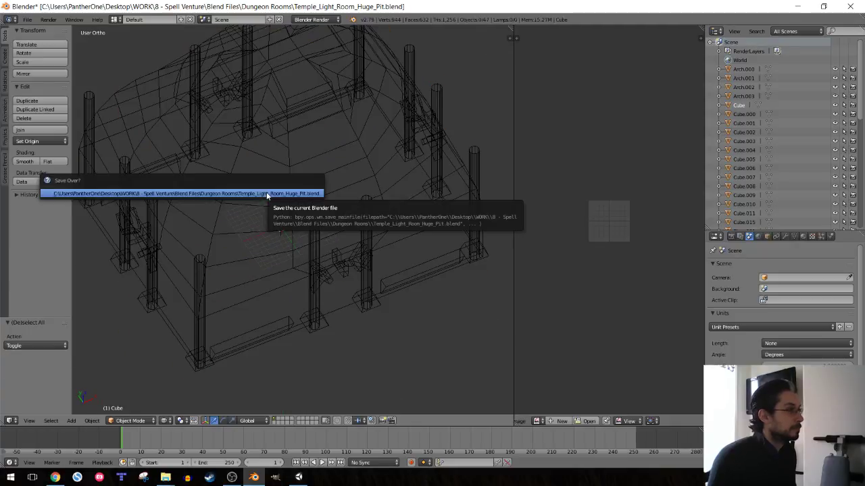
pyautogui.click(266, 193)
# - Select every pillar around the room, join them into one object, and set its origin to the 3D cursor
pyautogui.rightClick(311, 294)
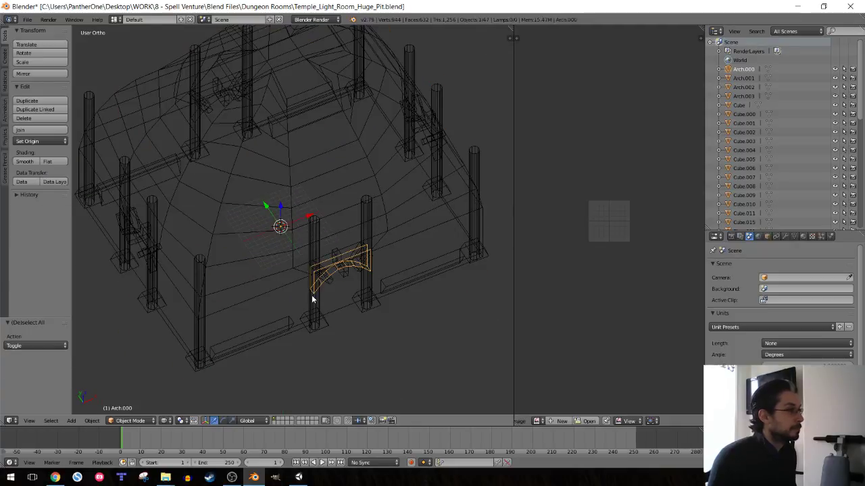
pyautogui.rightClick(313, 299)
pyautogui.rightClick(364, 288)
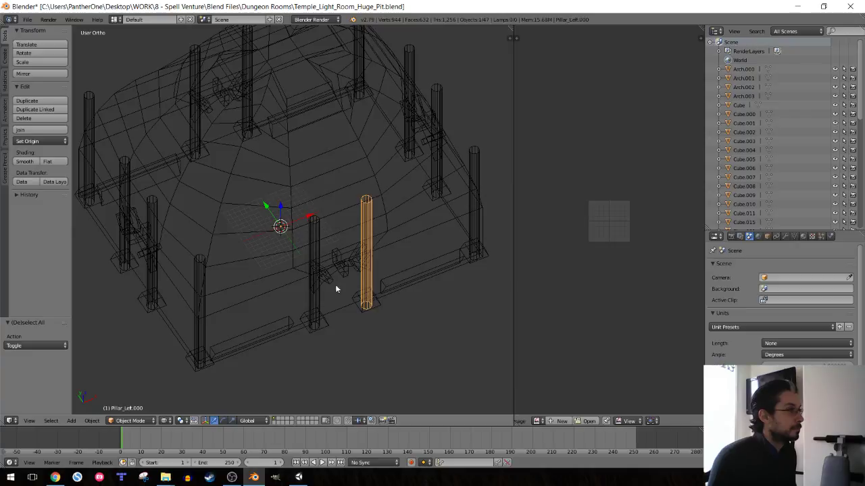
pyautogui.keyDown('shift'); pyautogui.rightClick(313, 303); pyautogui.keyUp('shift')
pyautogui.keyDown('shift'); pyautogui.rightClick(202, 329); pyautogui.keyUp('shift')
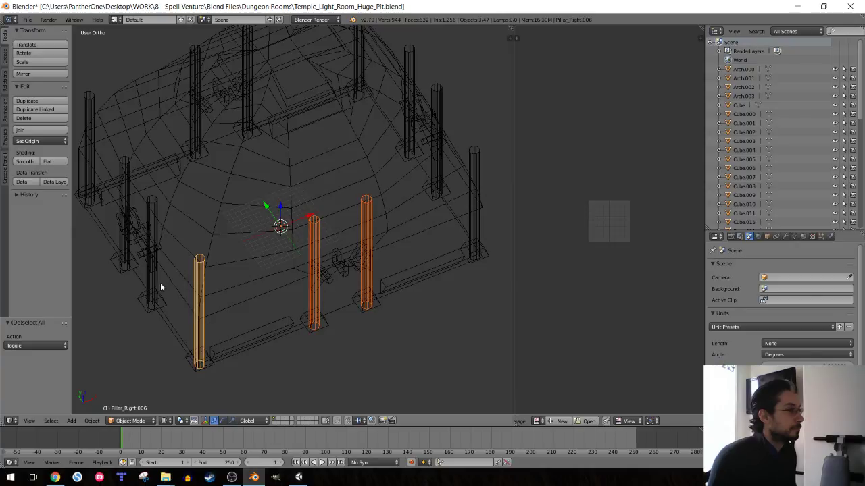
pyautogui.keyDown('shift'); pyautogui.rightClick(150, 274); pyautogui.keyUp('shift')
pyautogui.keyDown('shift'); pyautogui.rightClick(123, 247); pyautogui.keyUp('shift')
pyautogui.keyDown('shift'); pyautogui.rightClick(95, 187); pyautogui.keyUp('shift')
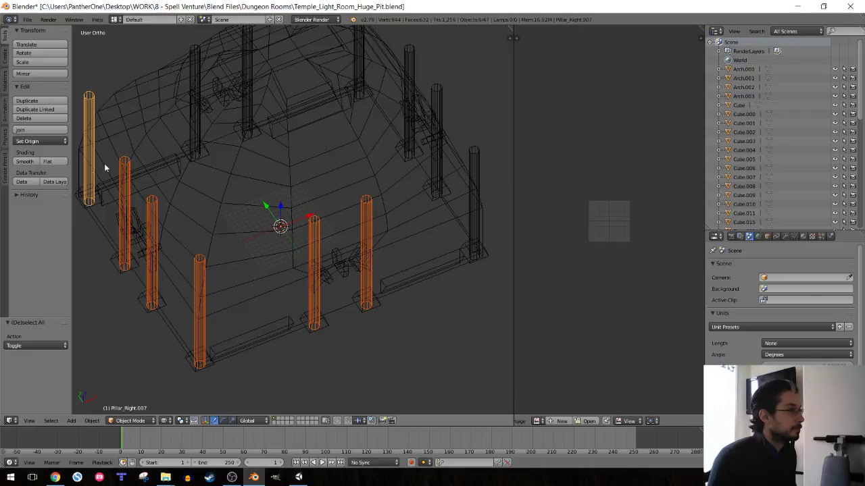
pyautogui.keyDown('shift'); pyautogui.rightClick(198, 125); pyautogui.keyUp('shift')
pyautogui.keyDown('shift'); pyautogui.rightClick(250, 113); pyautogui.keyUp('shift')
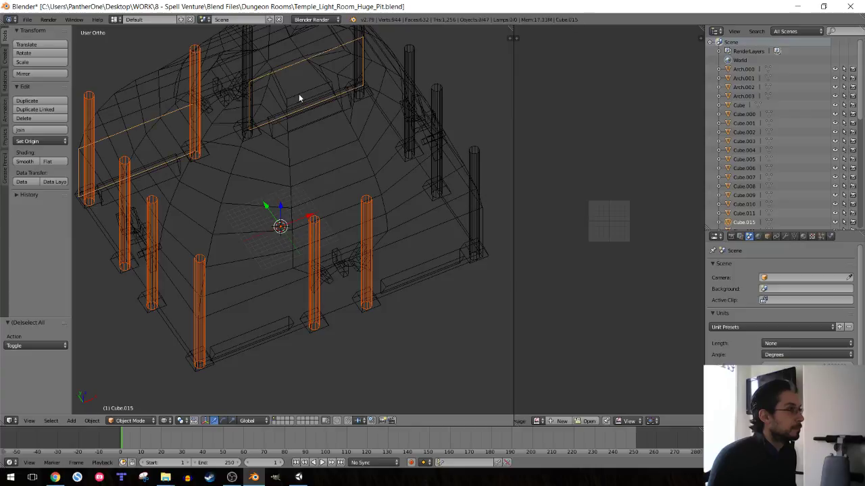
pyautogui.keyDown('shift'); pyautogui.rightClick(245, 113); pyautogui.keyUp('shift')
pyautogui.hotkey('ctrl', 'z')
pyautogui.hotkey('ctrl', 'z')
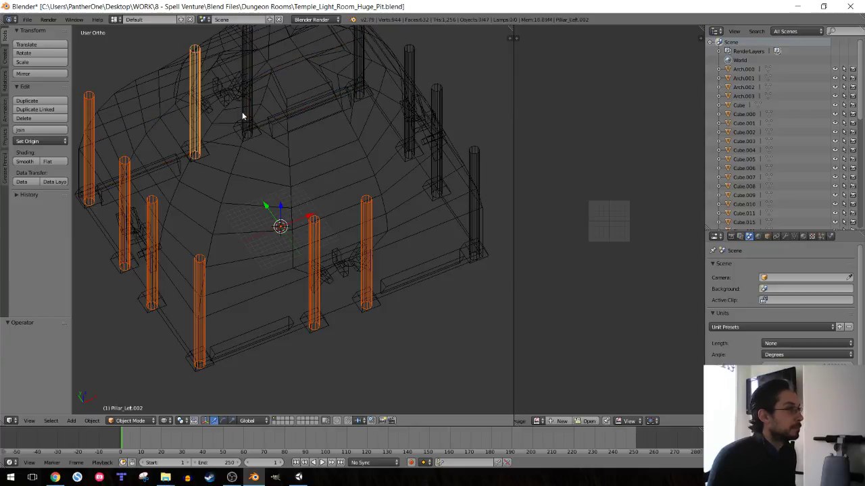
pyautogui.keyDown('shift'); pyautogui.rightClick(242, 111); pyautogui.keyUp('shift')
pyautogui.keyDown('shift'); pyautogui.rightClick(357, 75); pyautogui.keyUp('shift')
pyautogui.keyDown('shift'); pyautogui.rightClick(411, 67); pyautogui.keyUp('shift')
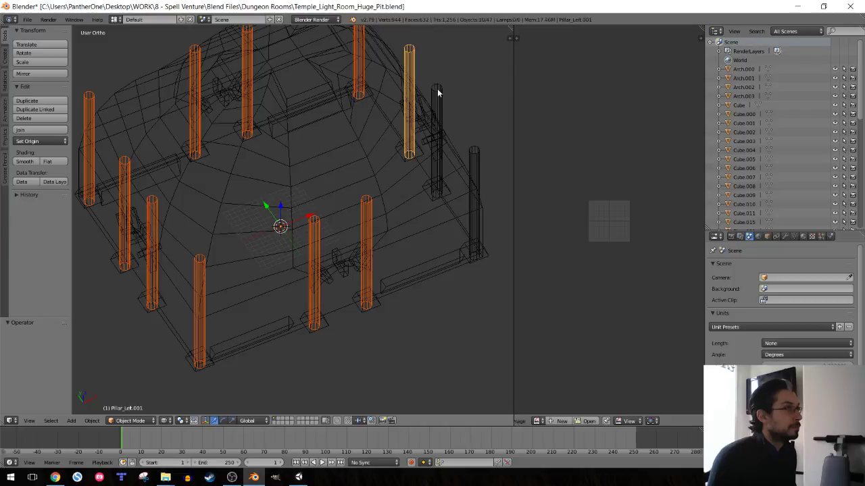
pyautogui.keyDown('shift'); pyautogui.rightClick(438, 92); pyautogui.keyUp('shift')
pyautogui.keyDown('shift'); pyautogui.rightClick(475, 165); pyautogui.keyUp('shift')
pyautogui.hotkey('ctrl', 'j')
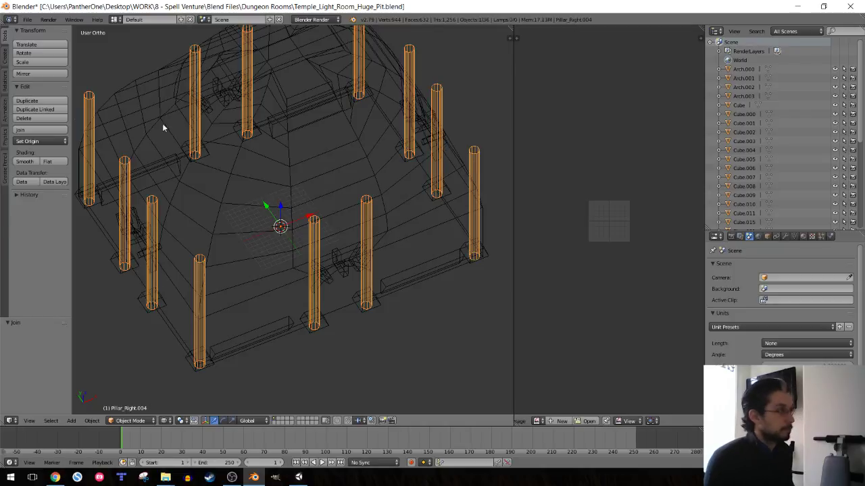
pyautogui.click(31, 141)
pyautogui.click(49, 173)
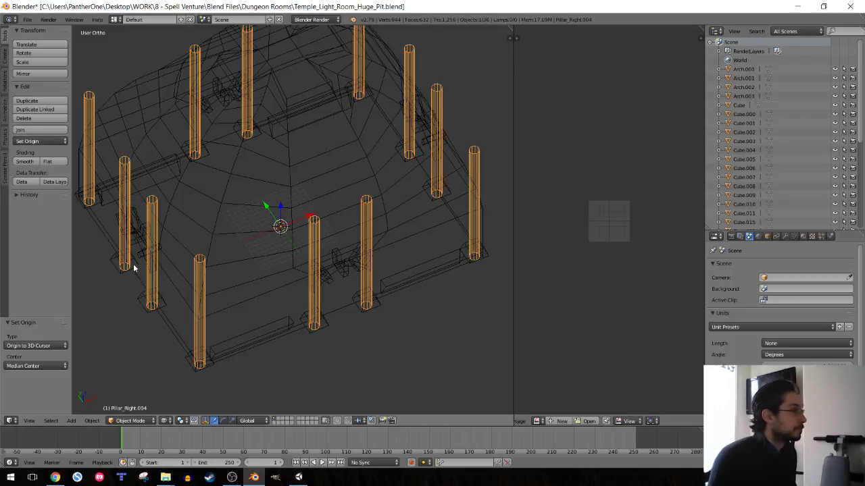
# - Join the first few pillar bases together, leaving the dome out of the selection
pyautogui.rightClick(133, 272)
pyautogui.keyDown('shift'); pyautogui.rightClick(189, 361); pyautogui.keyUp('shift')
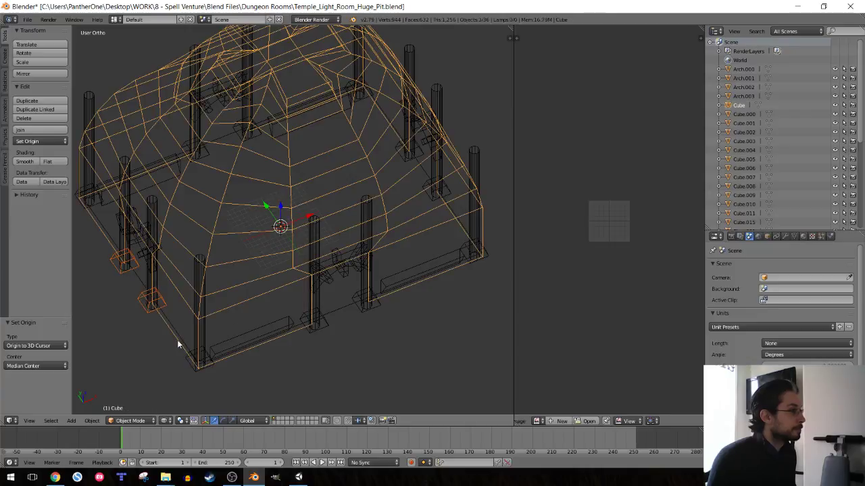
pyautogui.keyDown('shift'); pyautogui.rightClick(259, 288); pyautogui.keyUp('shift')
pyautogui.moveTo(259, 288); pyautogui.dragTo(289, 243, button='middle')
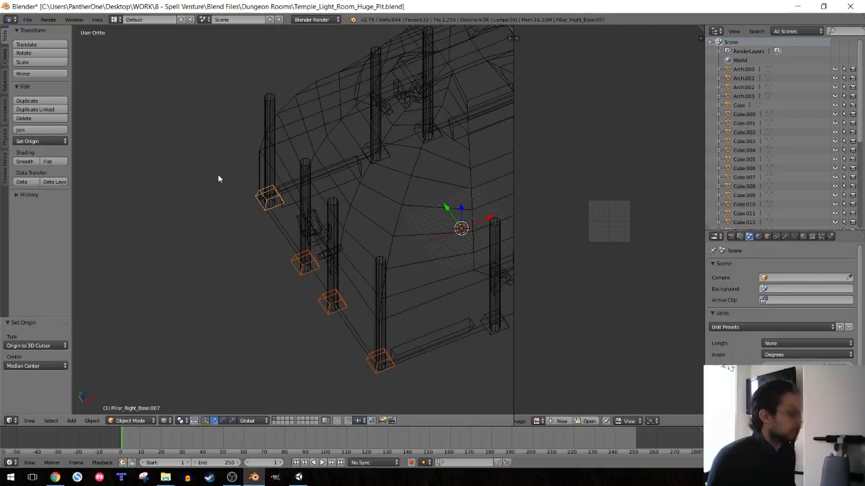
pyautogui.hotkey('ctrl', 'j')
# - Add the remaining pillar bases to that object and set its origin to the 3D cursor
pyautogui.moveTo(380, 180); pyautogui.dragTo(262, 195, button='middle')
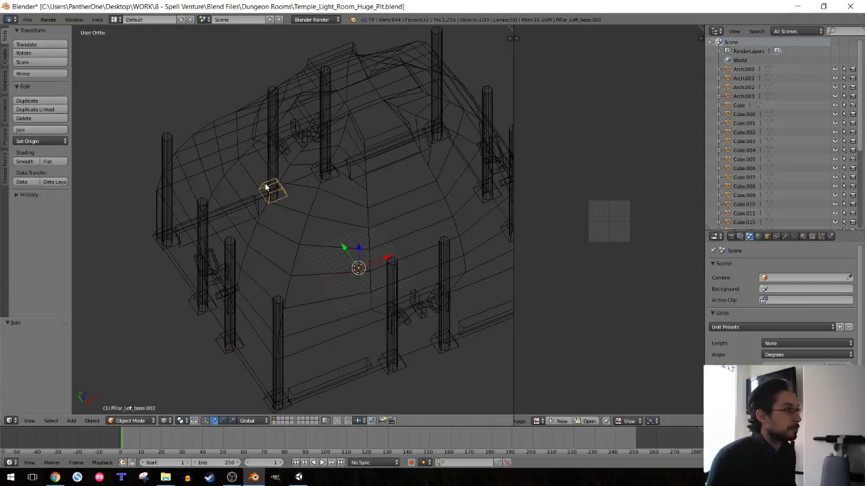
pyautogui.keyDown('shift'); pyautogui.rightClick(153, 237); pyautogui.keyUp('shift')
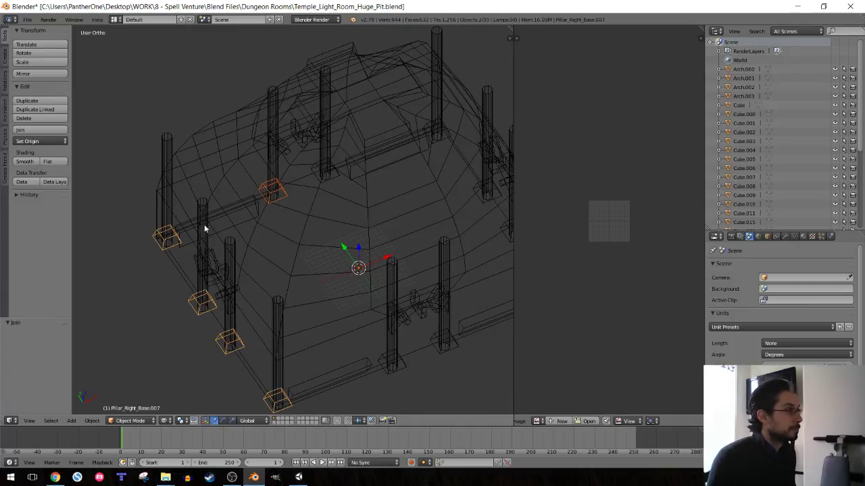
pyautogui.keyDown('shift'); pyautogui.rightClick(323, 172); pyautogui.keyUp('shift')
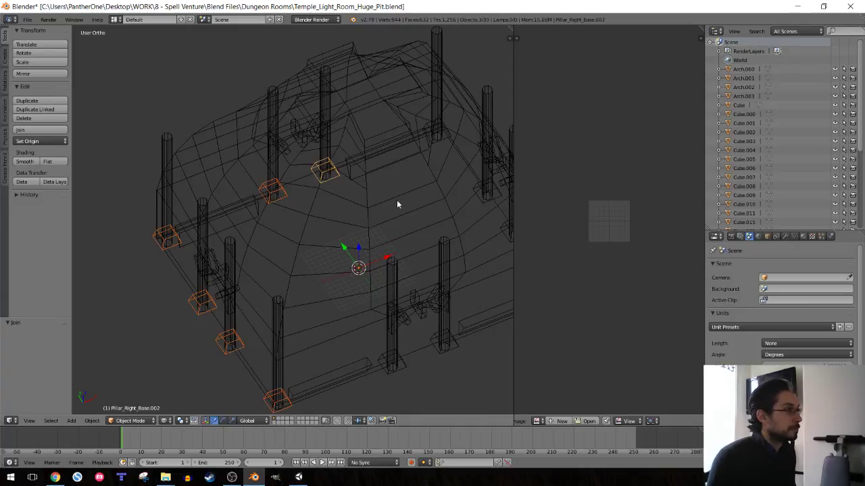
pyautogui.keyDown('shift'); pyautogui.rightClick(476, 191); pyautogui.keyUp('shift')
pyautogui.moveTo(466, 204)
pyautogui.mouseDown(button='middle')
pyautogui.moveTo(303, 196)
pyautogui.moveTo(285, 342)
pyautogui.mouseUp(button='middle')
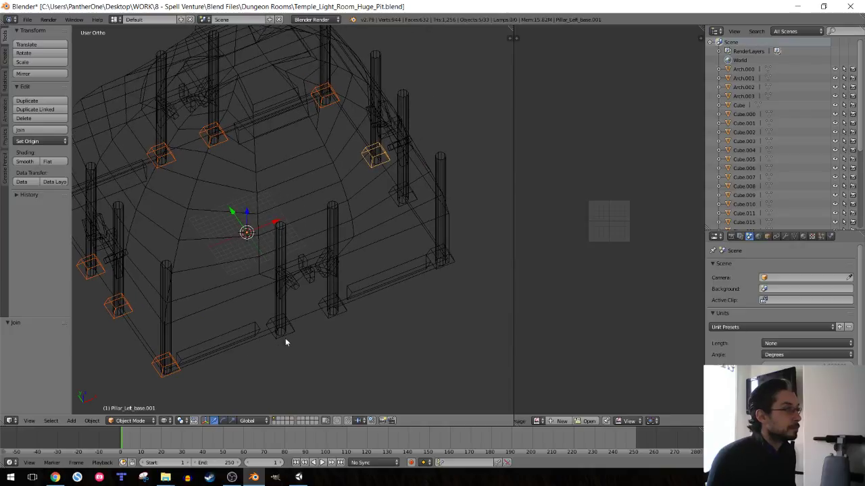
pyautogui.keyDown('shift'); pyautogui.rightClick(338, 314); pyautogui.keyUp('shift')
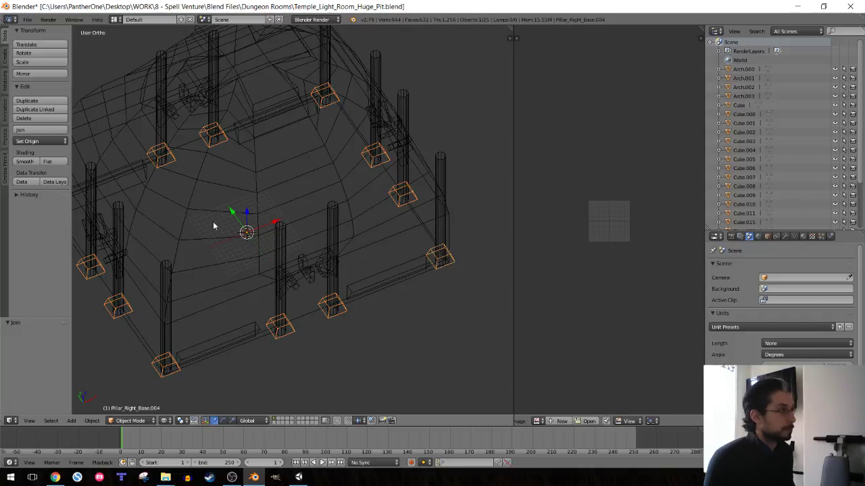
pyautogui.hotkey('ctrl', 'j')
pyautogui.click(28, 142)
pyautogui.click(53, 174)
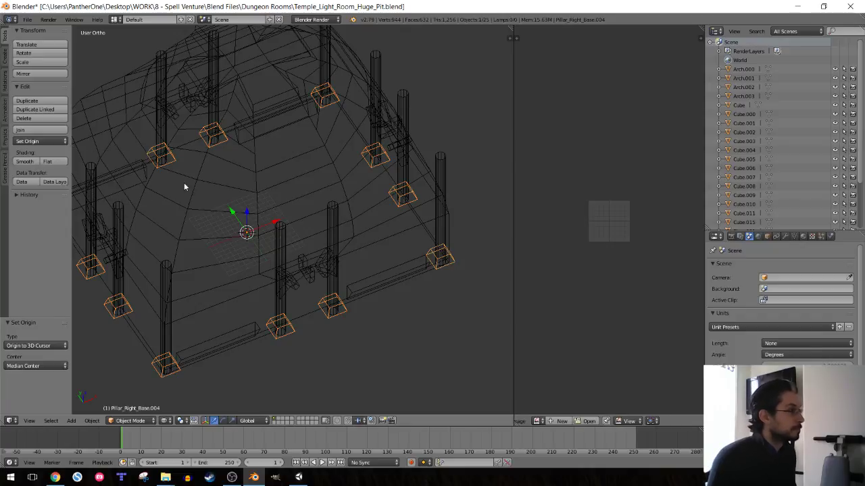
pyautogui.keyDown('shift'); pyautogui.moveTo(183, 183); pyautogui.dragTo(221, 205, button='middle'); pyautogui.keyUp('shift')
pyautogui.rightClick(169, 204)
# - Join the left, upper and front benches into one object with its origin at the 3D cursor
pyautogui.keyDown('shift'); pyautogui.rightClick(312, 150); pyautogui.keyUp('shift')
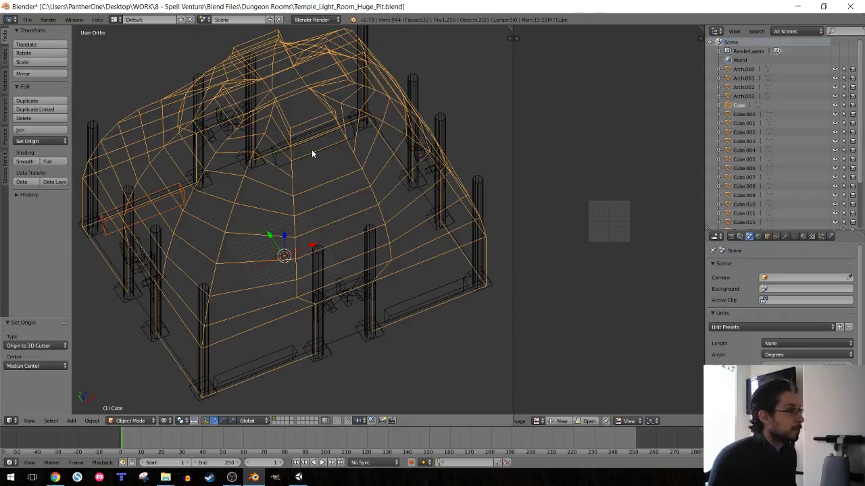
pyautogui.keyDown('shift'); pyautogui.rightClick(315, 133); pyautogui.keyUp('shift')
pyautogui.keyDown('shift'); pyautogui.rightClick(199, 183); pyautogui.keyUp('shift')
pyautogui.rightClick(175, 200)
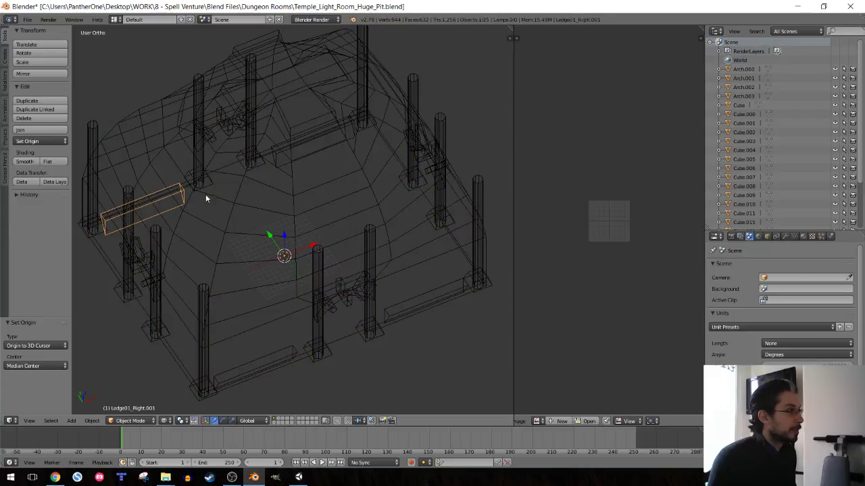
pyautogui.keyDown('shift'); pyautogui.rightClick(275, 161); pyautogui.keyUp('shift')
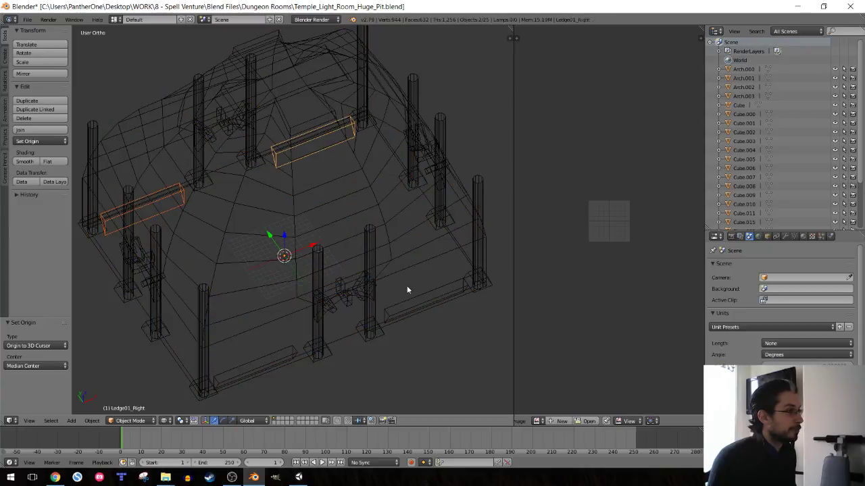
pyautogui.keyDown('shift'); pyautogui.rightClick(259, 356); pyautogui.keyUp('shift')
pyautogui.hotkey('ctrl', 'j')
pyautogui.click(26, 142)
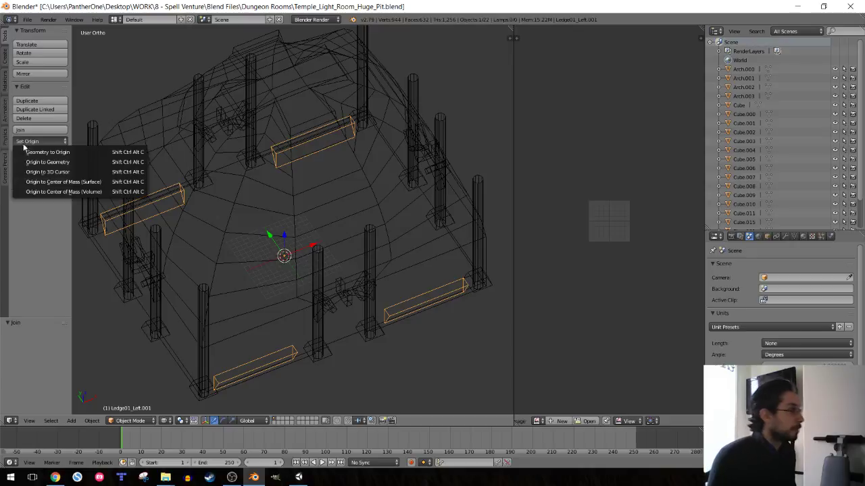
pyautogui.click(47, 171)
# - Join the small cube details beside the arch into one object, excluding Arch.002 and Arch.003
pyautogui.press('a')
pyautogui.press('a')
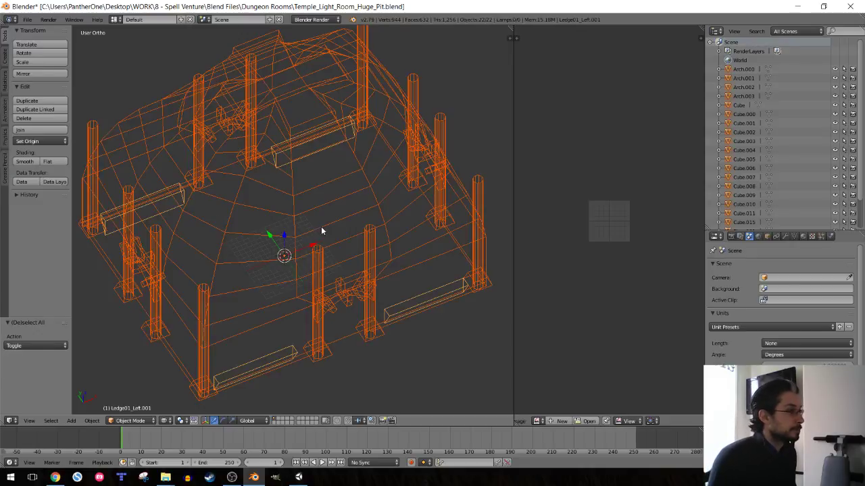
pyautogui.press('a')
pyautogui.moveTo(321, 227); pyautogui.dragTo(235, 220, button='middle')
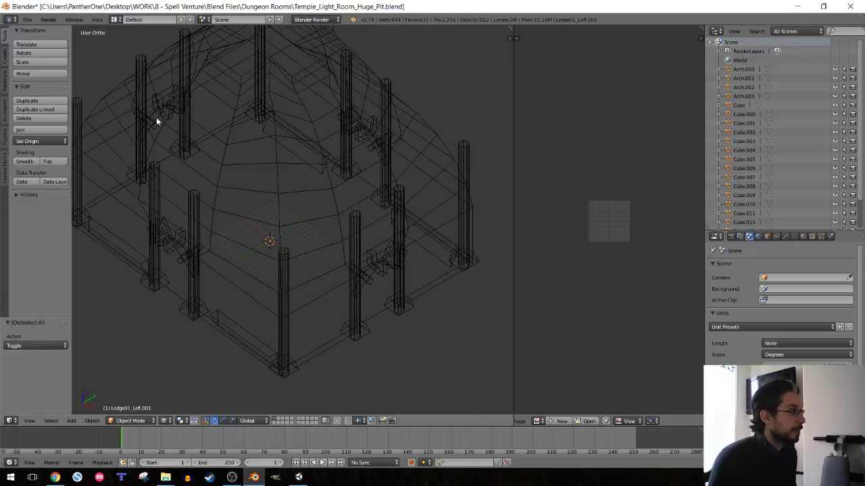
pyautogui.keyDown('shift'); pyautogui.rightClick(191, 95); pyautogui.keyUp('shift')
pyautogui.keyDown('shift'); pyautogui.rightClick(192, 115); pyautogui.keyUp('shift')
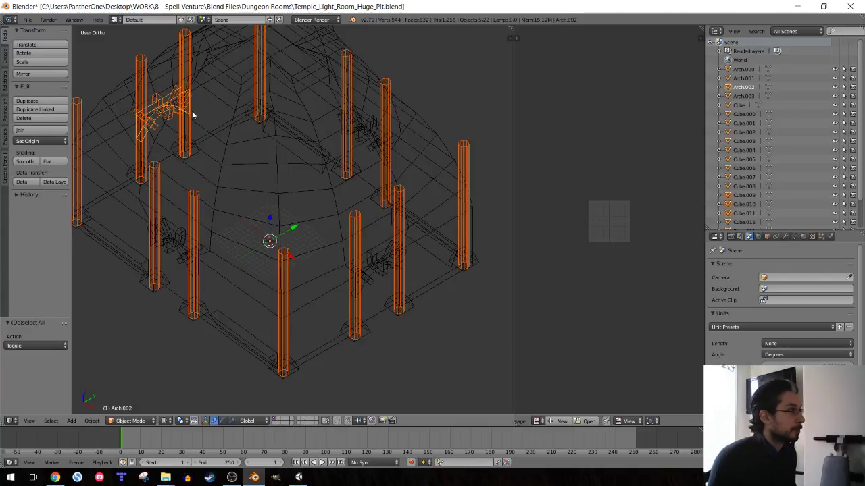
pyautogui.keyDown('shift'); pyautogui.rightClick(191, 115); pyautogui.keyUp('shift')
pyautogui.keyDown('shift'); pyautogui.rightClick(192, 115); pyautogui.keyUp('shift')
pyautogui.rightClick(171, 103)
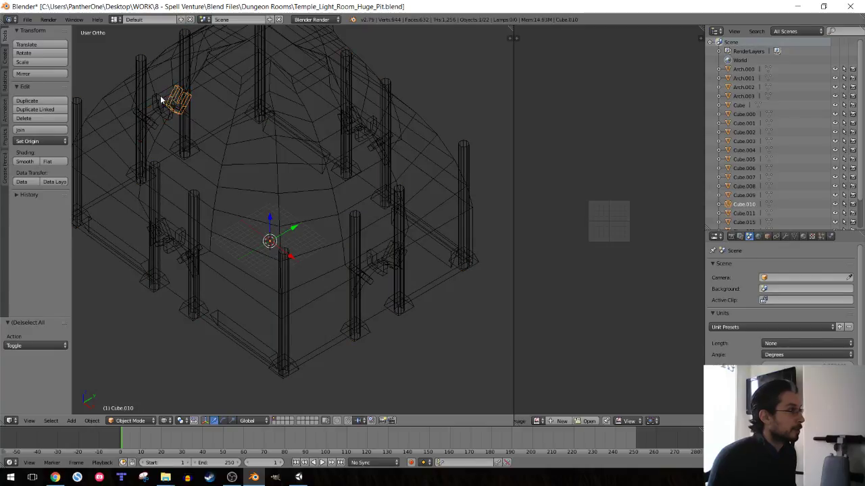
pyautogui.keyDown('shift'); pyautogui.rightClick(160, 95); pyautogui.keyUp('shift')
pyautogui.keyDown('shift'); pyautogui.rightClick(135, 112); pyautogui.keyUp('shift')
pyautogui.moveTo(135, 114); pyautogui.dragTo(253, 180, button='middle')
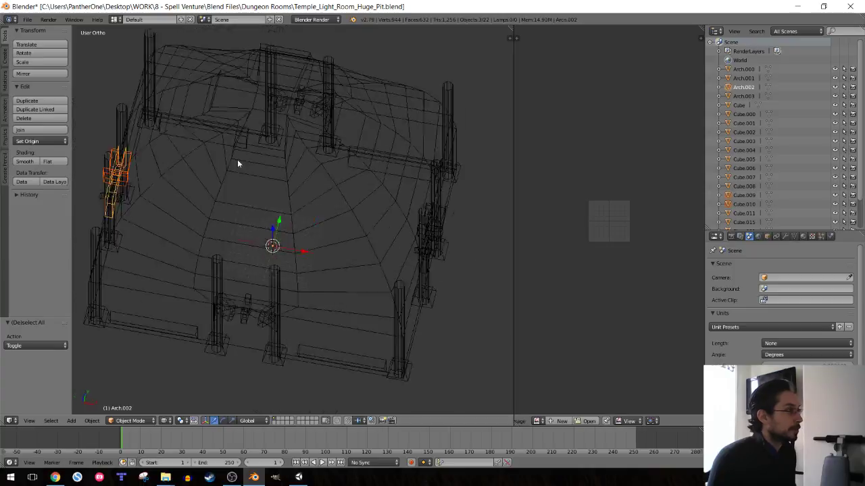
pyautogui.keyDown('shift'); pyautogui.rightClick(215, 261); pyautogui.keyUp('shift')
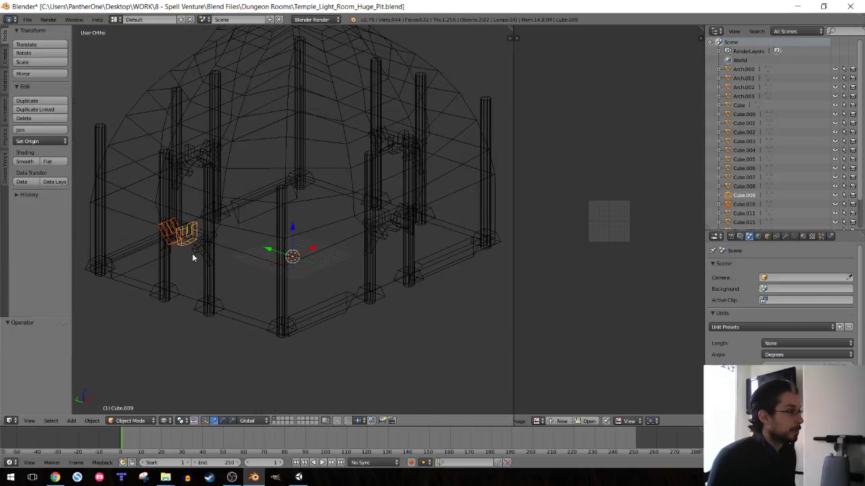
pyautogui.hotkey('ctrl', 'j')
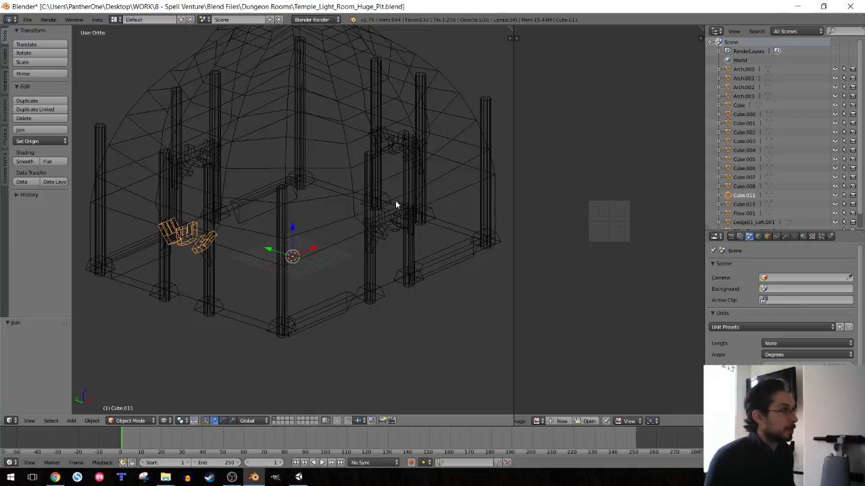
pyautogui.keyDown('shift'); pyautogui.rightClick(388, 134); pyautogui.keyUp('shift')
pyautogui.hotkey('ctrl', 'z')
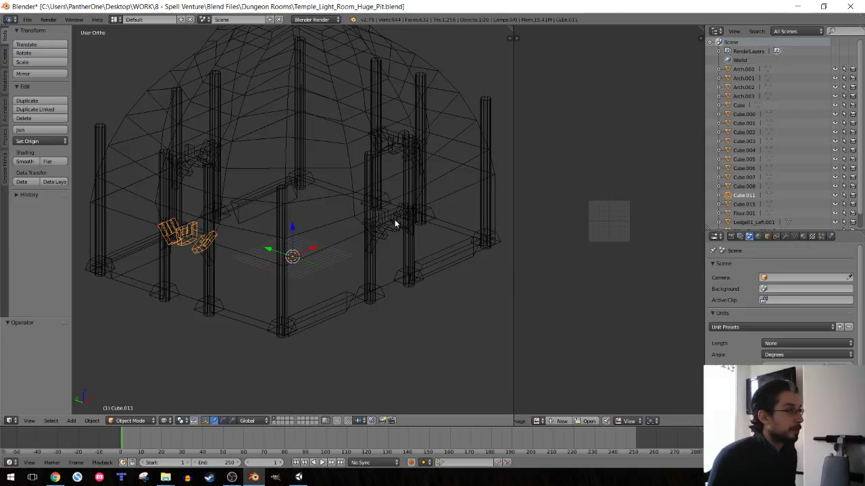
pyautogui.press('z')
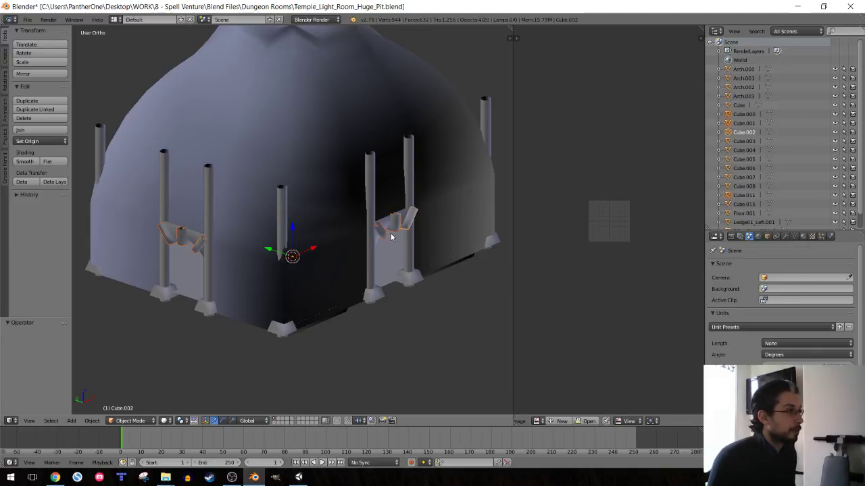
# - Join the four cube pieces, then the six remaining pieces, into one object with its origin at the 3D cursor
pyautogui.hotkey('ctrl', 'j')
pyautogui.moveTo(272, 216); pyautogui.dragTo(335, 243, button='middle')
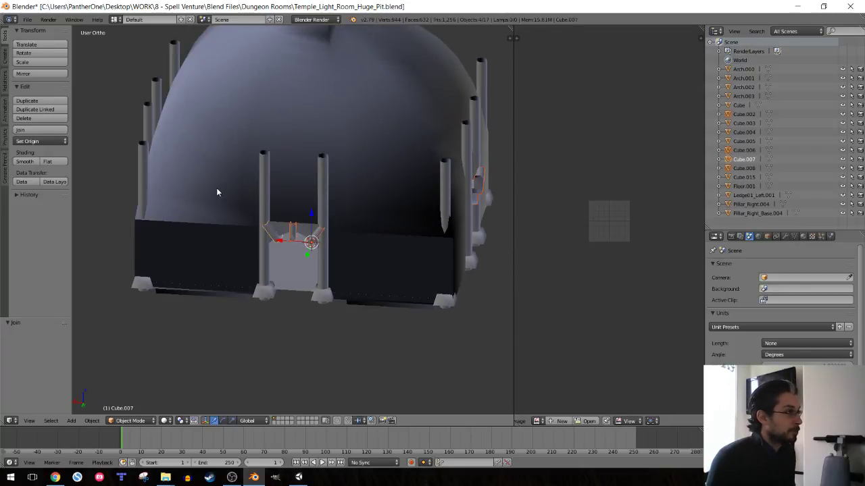
pyautogui.moveTo(217, 193); pyautogui.dragTo(318, 194, button='middle')
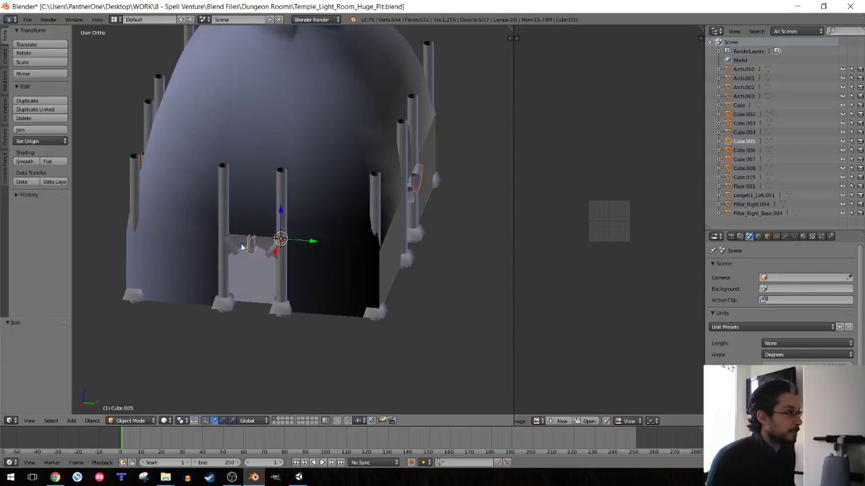
pyautogui.hotkey('ctrl', 'j')
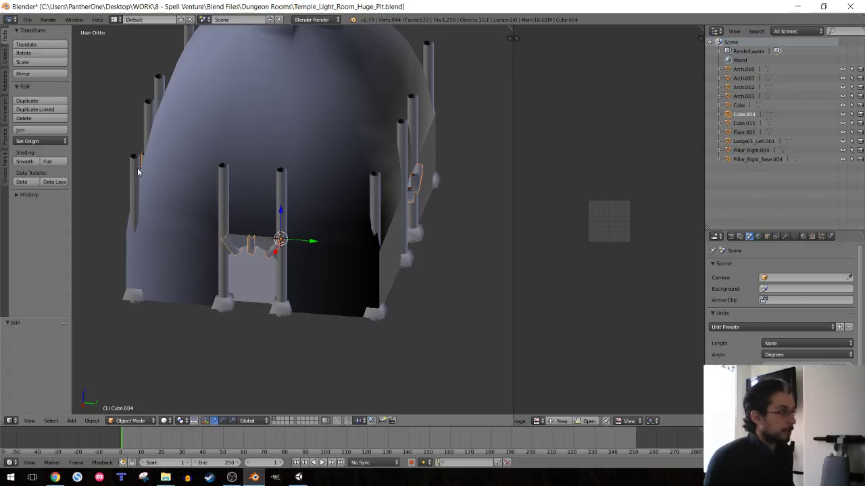
pyautogui.click(38, 142)
pyautogui.click(54, 173)
# - Select Arch.000 and the other arches and join them into one object
pyautogui.moveTo(165, 184)
pyautogui.mouseDown(button='middle')
pyautogui.moveTo(308, 199)
pyautogui.moveTo(287, 247)
pyautogui.moveTo(276, 243)
pyautogui.moveTo(294, 250)
pyautogui.mouseUp(button='middle')
pyautogui.rightClick(248, 249)
pyautogui.moveTo(385, 247); pyautogui.dragTo(290, 250, button='middle')
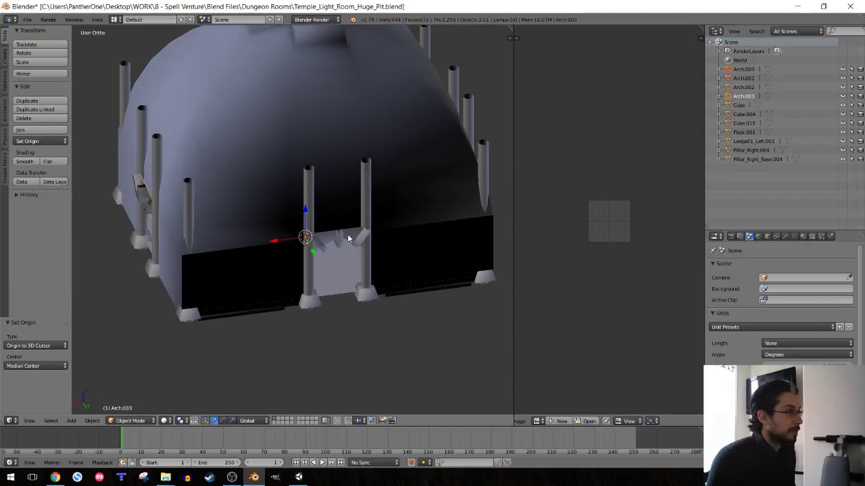
pyautogui.moveTo(417, 217); pyautogui.dragTo(282, 219, button='middle')
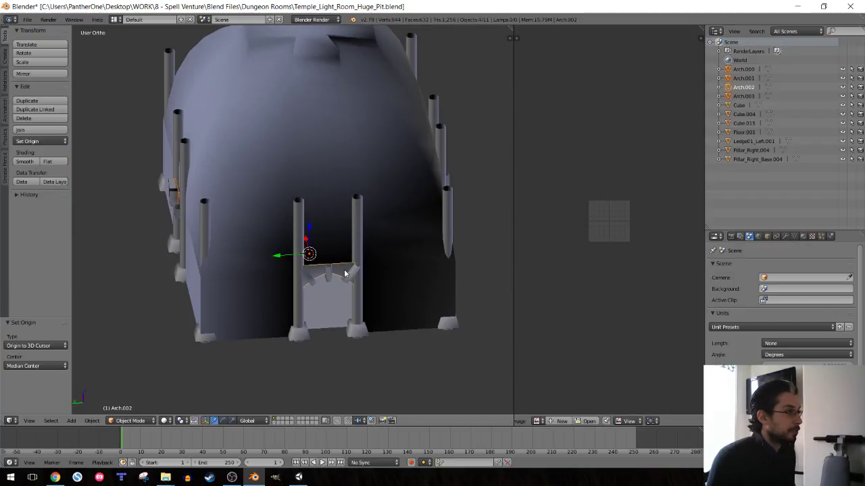
pyautogui.hotkey('ctrl', 'j')
pyautogui.moveTo(348, 251)
pyautogui.mouseDown(button='middle')
pyautogui.moveTo(322, 212)
pyautogui.moveTo(284, 209)
pyautogui.mouseUp(button='middle')
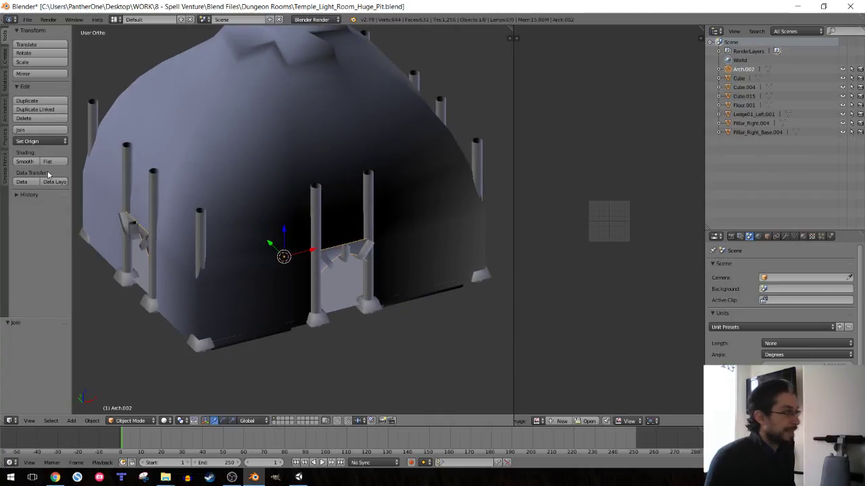
pyautogui.click(29, 144)
# - Set the origins of all eight objects to the 3D cursor and check the wireframe from top view
pyautogui.press('a')
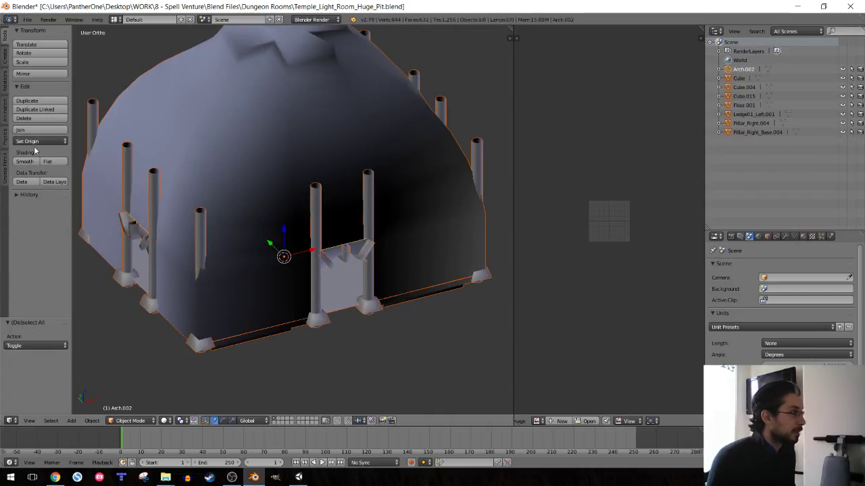
pyautogui.click(28, 141)
pyautogui.click(48, 172)
pyautogui.press('z')
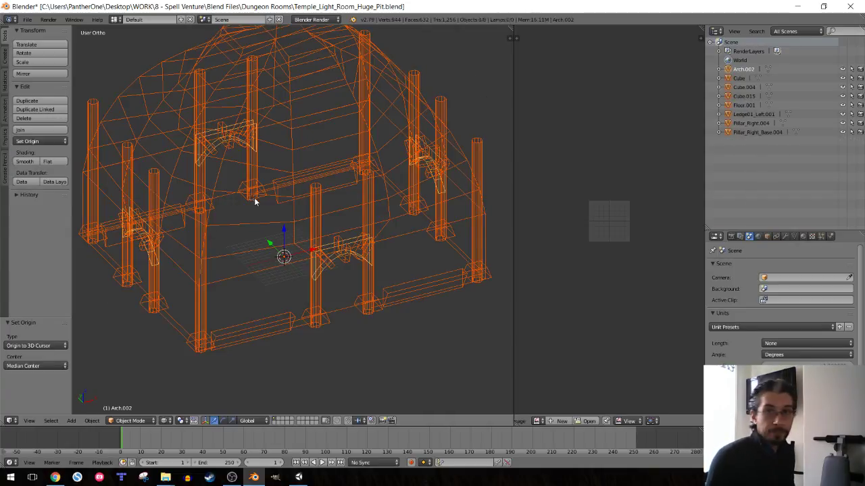
pyautogui.moveTo(340, 227)
pyautogui.mouseDown(button='middle')
pyautogui.moveTo(282, 228)
pyautogui.moveTo(318, 245)
pyautogui.moveTo(365, 224)
pyautogui.mouseUp(button='middle')
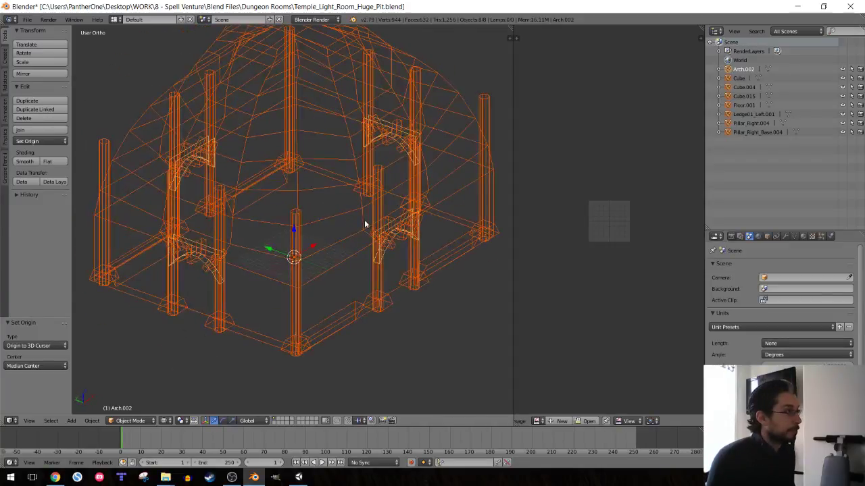
pyautogui.press('KP_7')
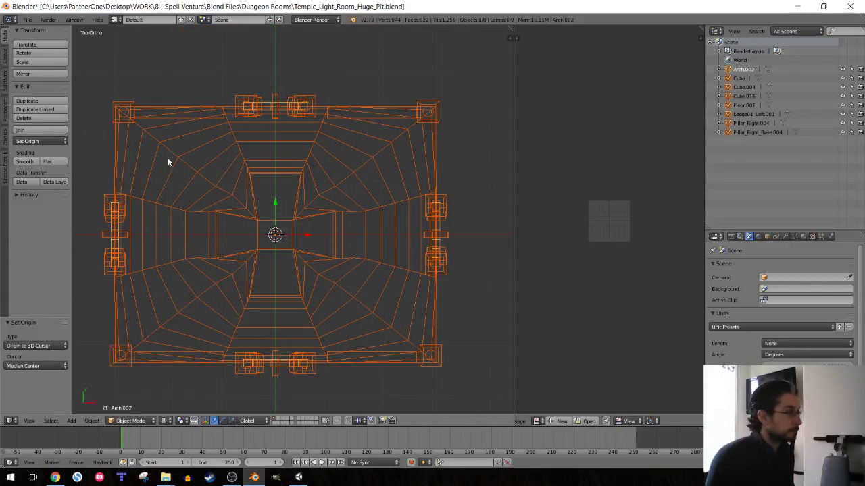
# - Save over Temple_Light_Room_Huge_Pit, then bring up the Dungeon Rooms folder window
pyautogui.hotkey('ctrl', 's')
pyautogui.click(227, 189)
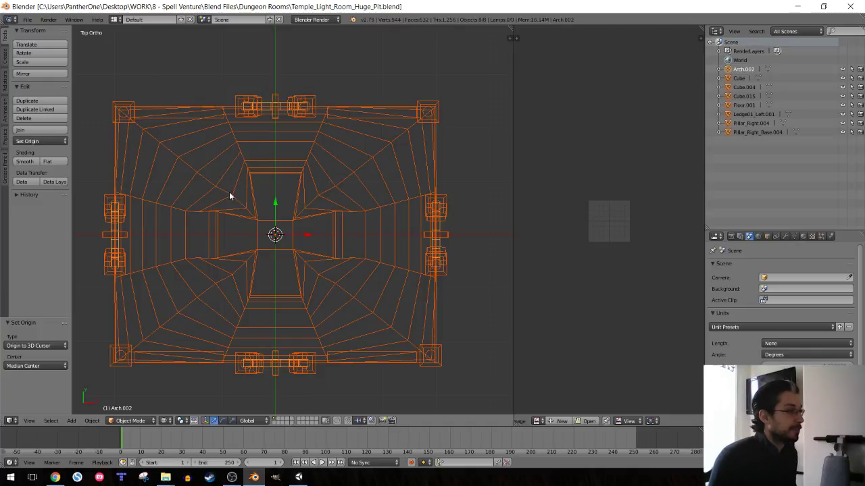
pyautogui.click(299, 477)
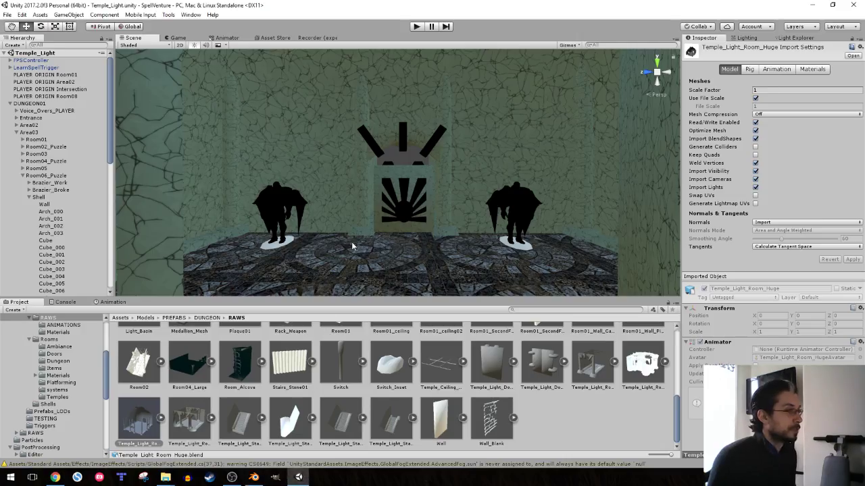
pyautogui.moveTo(390, 215); pyautogui.dragTo(302, 286, button='middle')
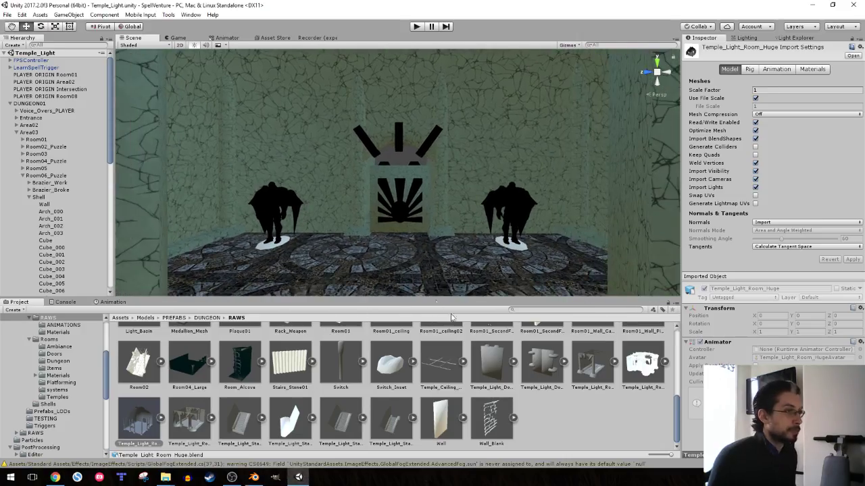
pyautogui.click(164, 476)
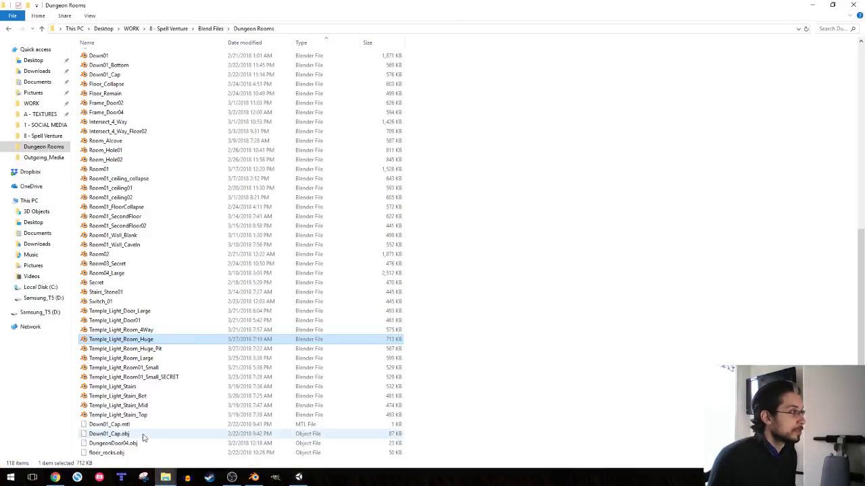
# - Copy Temple_Light_Room_Huge from Dungeon Rooms into RAWS, replacing the existing file, and return to Unity
pyautogui.moveTo(166, 480)
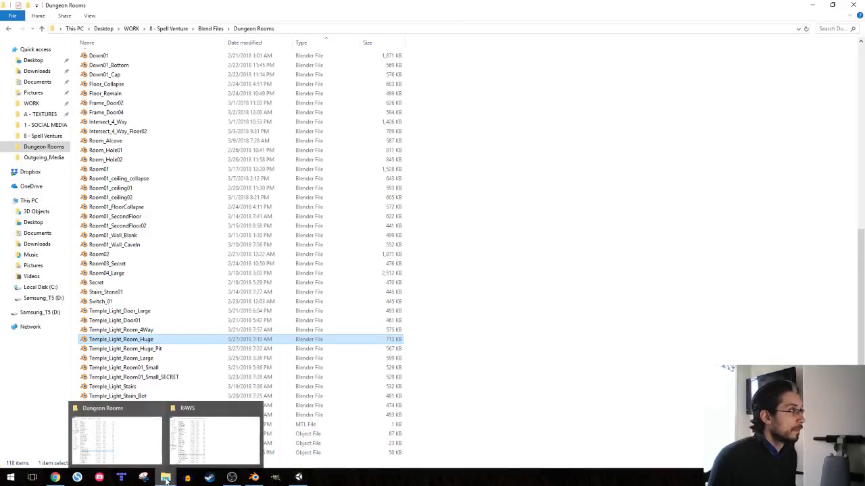
pyautogui.rightClick(126, 339)
pyautogui.click(164, 282)
pyautogui.moveTo(166, 477)
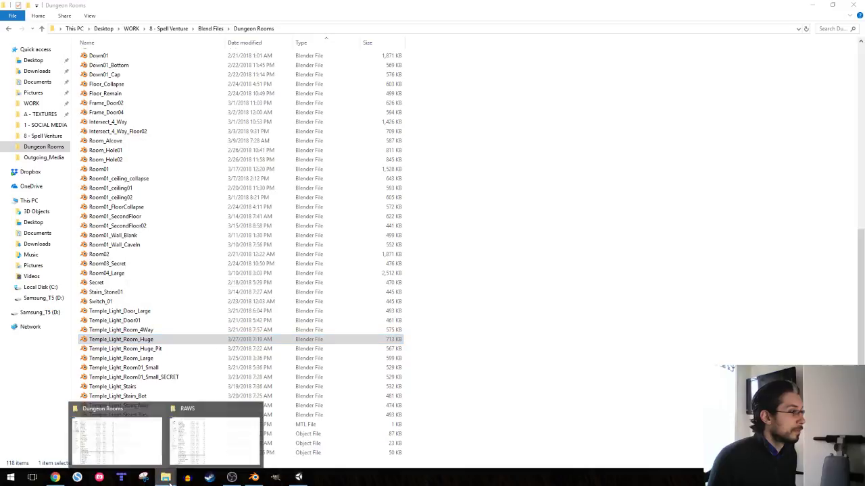
pyautogui.click(207, 436)
pyautogui.rightClick(378, 251)
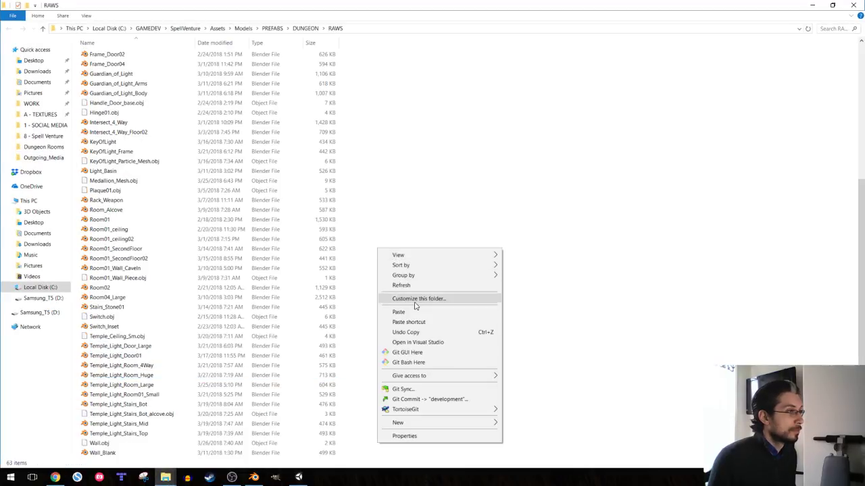
pyautogui.click(416, 322)
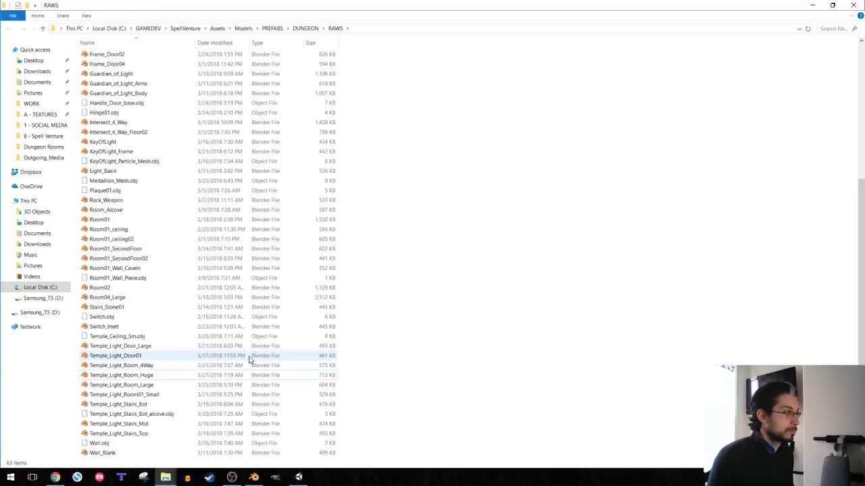
pyautogui.rightClick(371, 309)
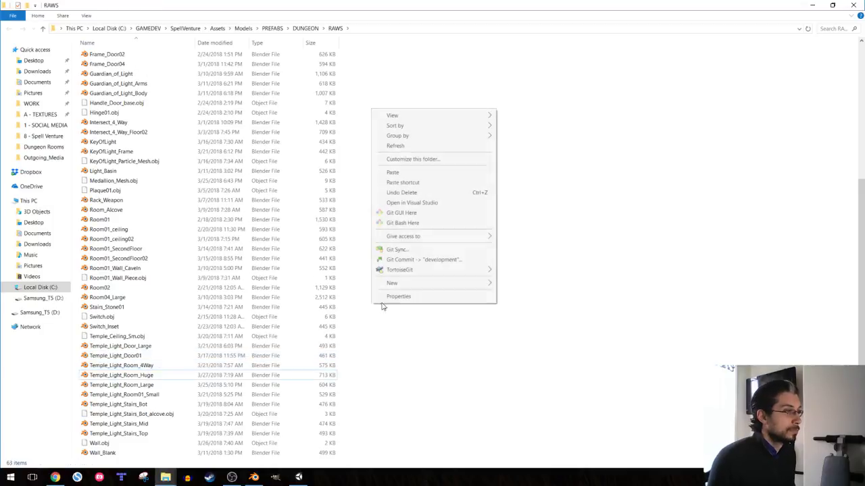
pyautogui.click(411, 172)
pyautogui.click(406, 177)
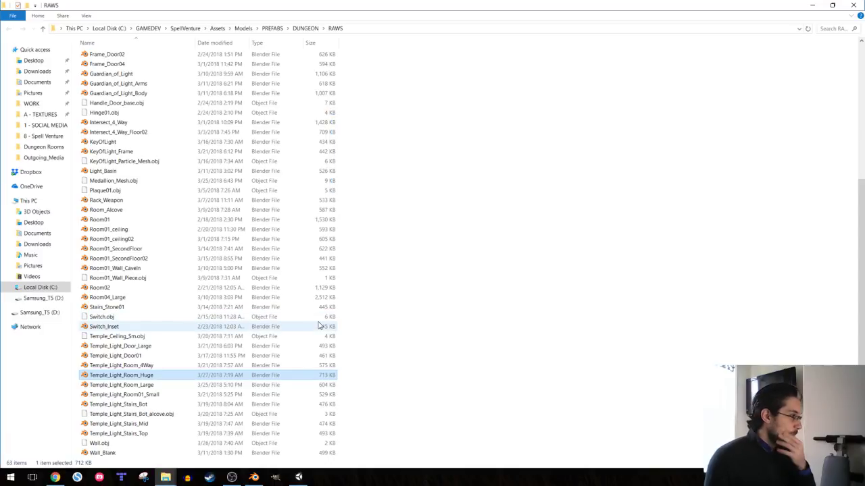
pyautogui.click(298, 477)
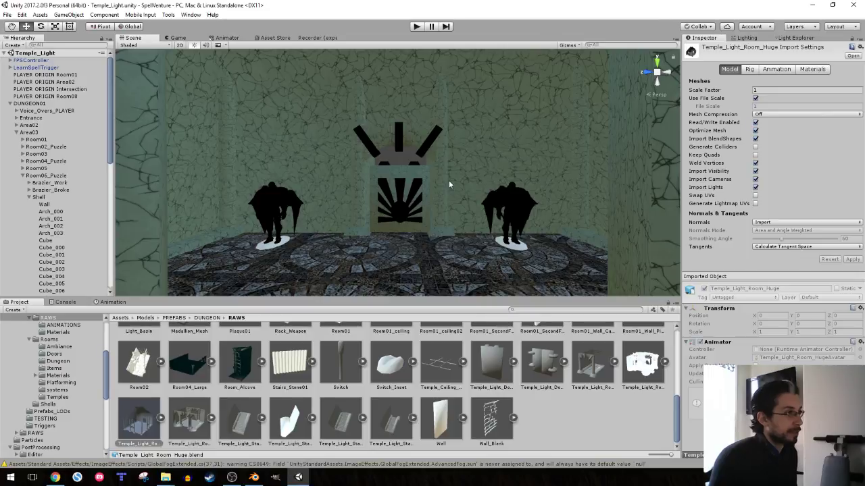
# - Orbit the Unity scene and select a temple pillar, then bring the Dungeon Rooms window forward
pyautogui.moveTo(448, 180)
pyautogui.mouseDown(button='right')
pyautogui.moveTo(126, 182)
pyautogui.moveTo(418, 181)
pyautogui.mouseUp(button='right')
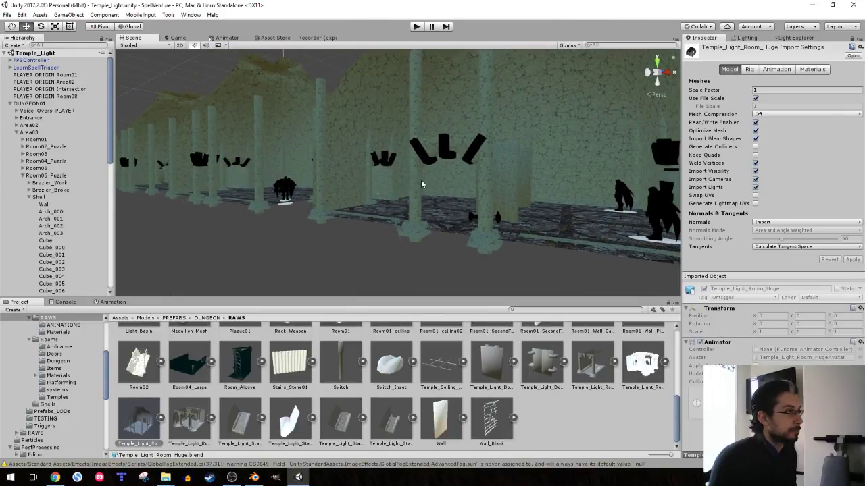
pyautogui.click(418, 181)
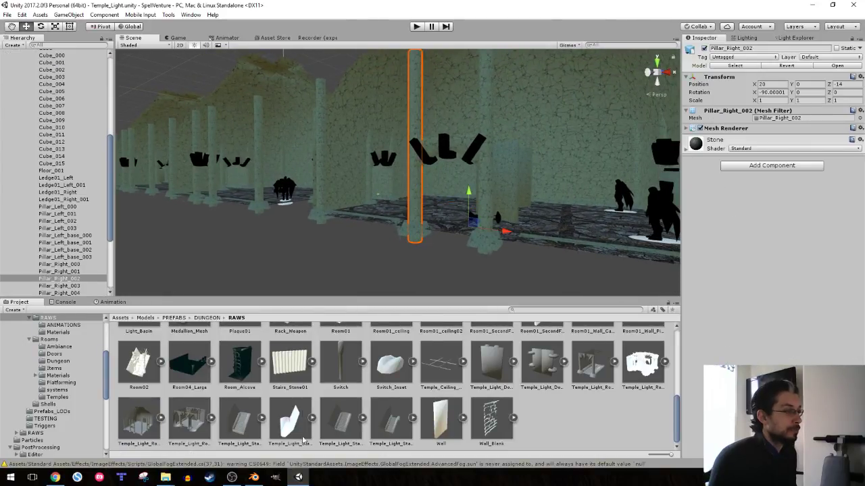
pyautogui.click(275, 477)
pyautogui.click(166, 477)
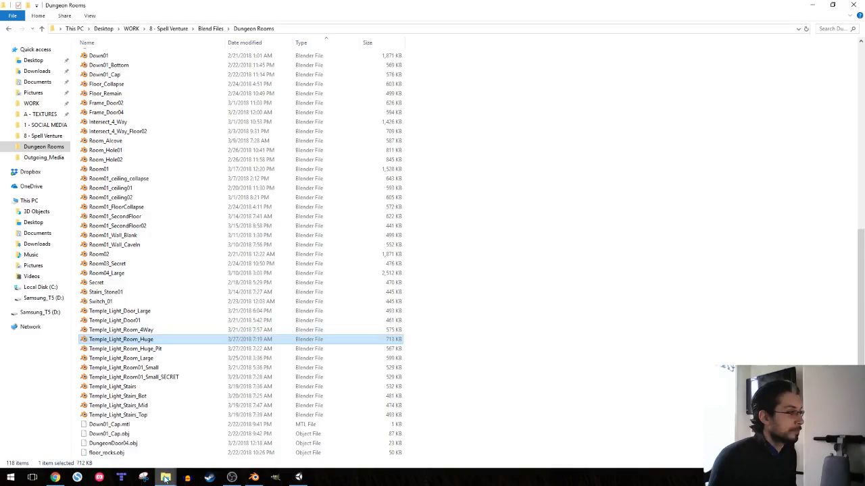
pyautogui.moveTo(166, 477)
pyautogui.click(214, 435)
# - Copy Temple_Light_Room_Huge into the RAWS folder, replacing the existing file
pyautogui.click(127, 433)
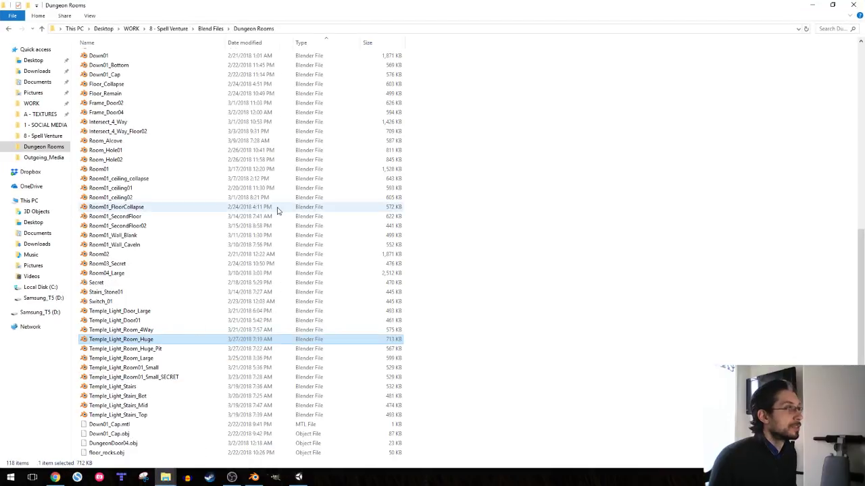
pyautogui.rightClick(126, 341)
pyautogui.click(155, 286)
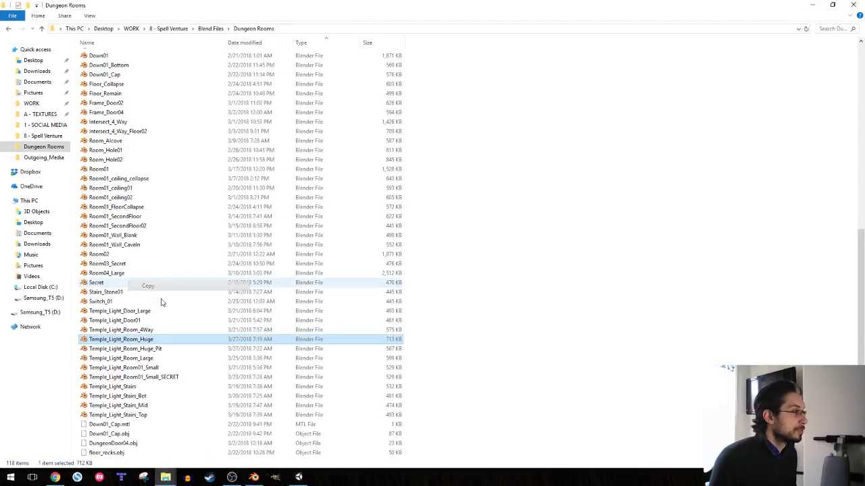
pyautogui.moveTo(166, 477)
pyautogui.click(214, 436)
pyautogui.rightClick(396, 207)
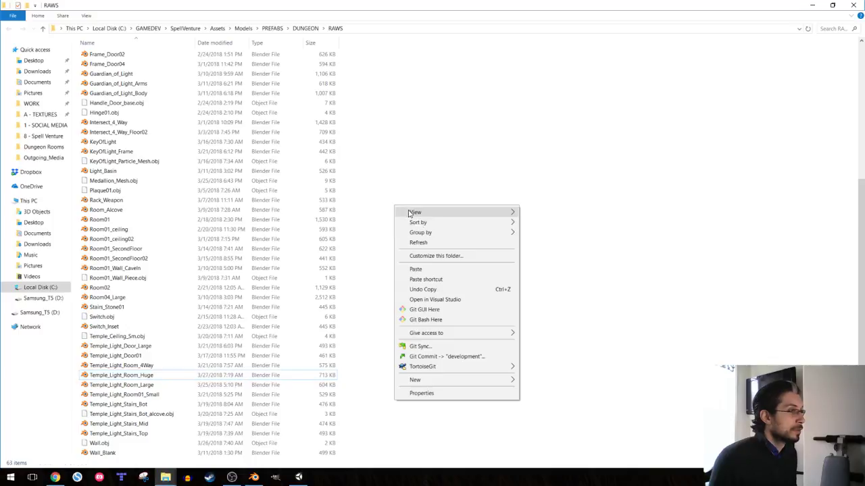
pyautogui.click(414, 269)
pyautogui.click(381, 183)
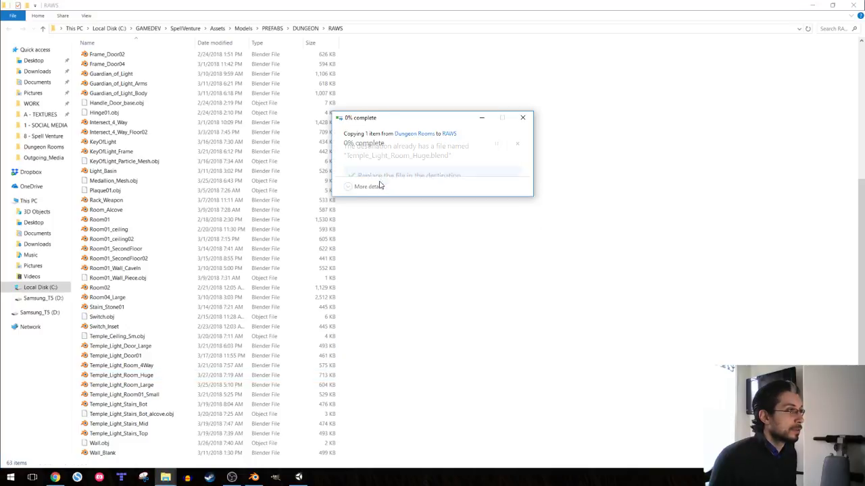
# - Inspect the temple rooms in Unity, select Pillar_Left_002, then save the file in Blender
pyautogui.hotkey('alt', 'Tab')
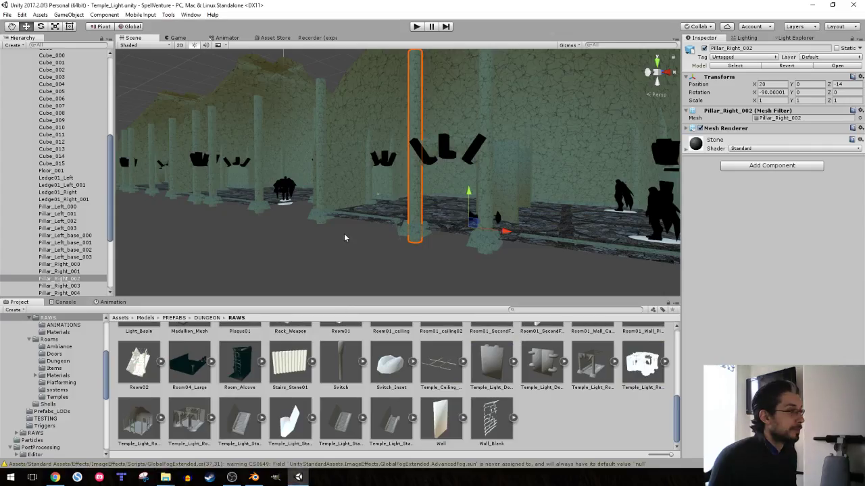
pyautogui.moveTo(344, 233)
pyautogui.keyDown('alt'); pyautogui.mouseDown()
pyautogui.moveTo(397, 207)
pyautogui.moveTo(368, 206)
pyautogui.moveTo(452, 311)
pyautogui.mouseUp(); pyautogui.keyUp('alt')
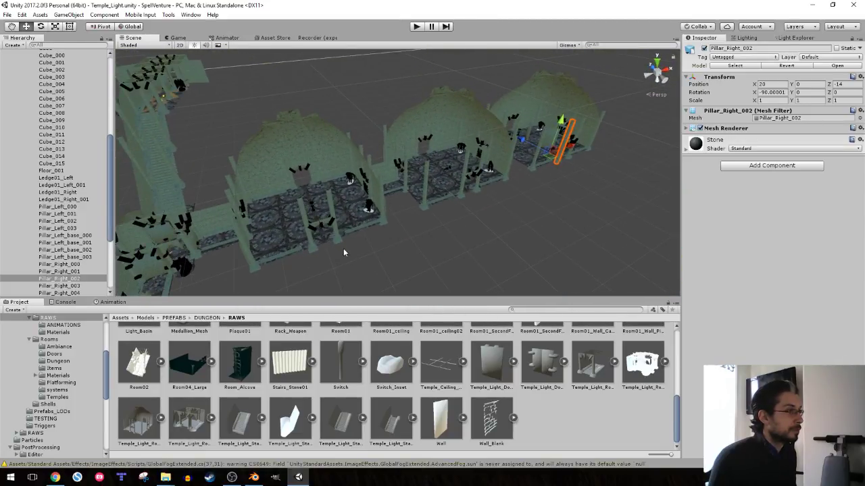
pyautogui.click(336, 236)
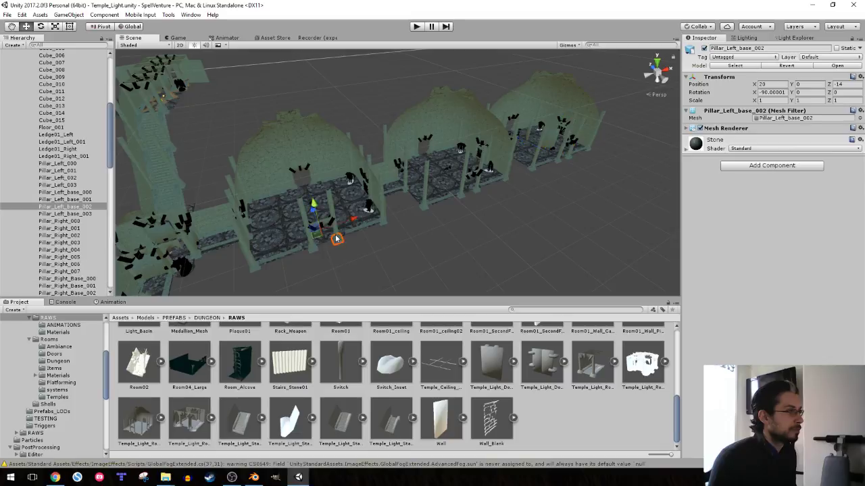
pyautogui.click(253, 478)
pyautogui.hotkey('ctrl', 's')
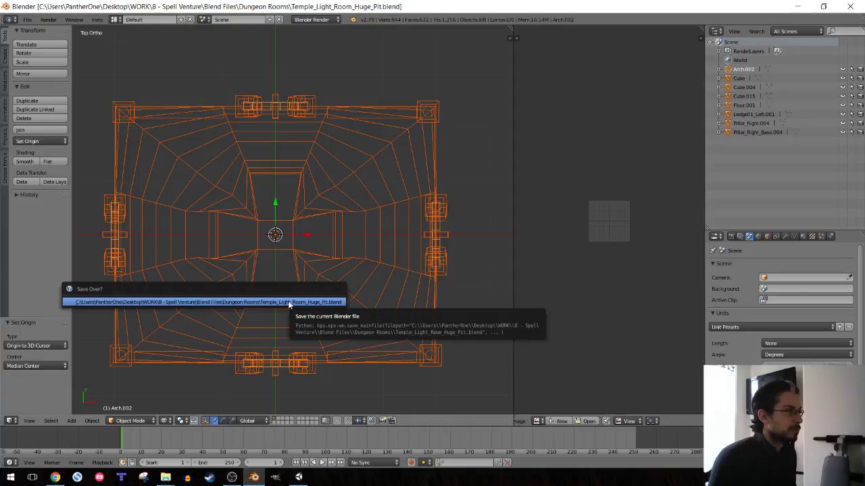
# - Confirm saving over Temple_Light_Room_Huge_Pit.blend and check the Dungeon Rooms folder
pyautogui.click(288, 303)
pyautogui.moveTo(167, 477)
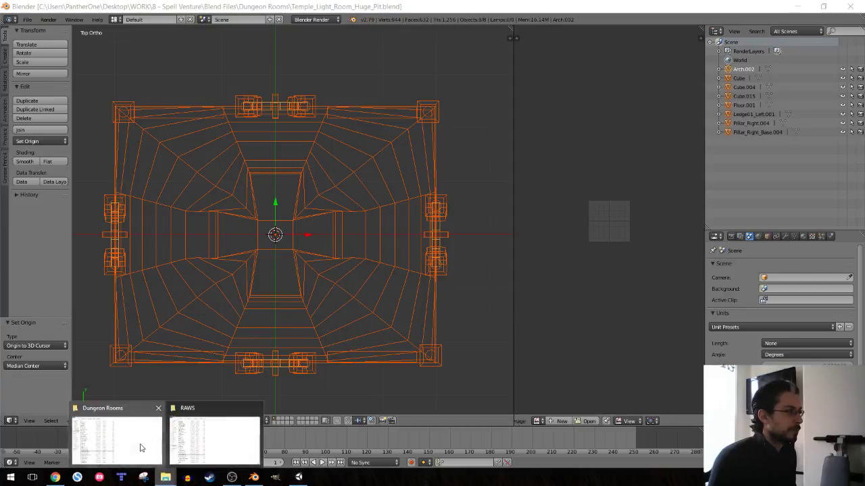
pyautogui.click(117, 436)
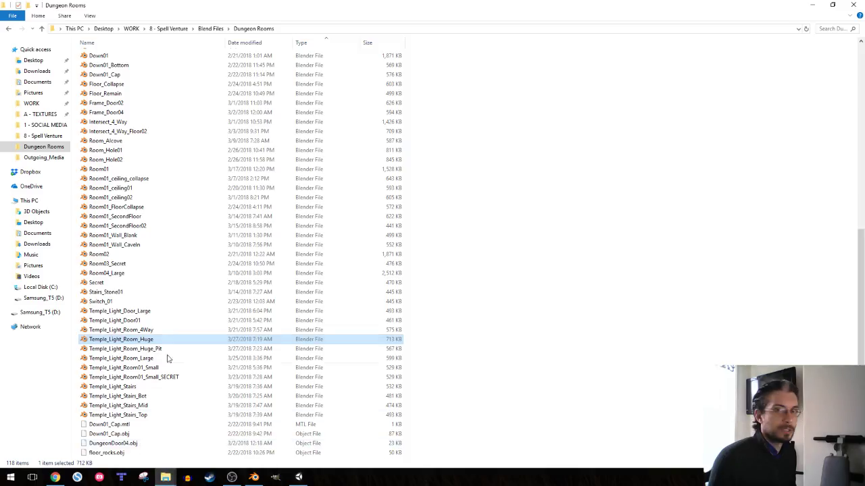
pyautogui.rightClick(135, 349)
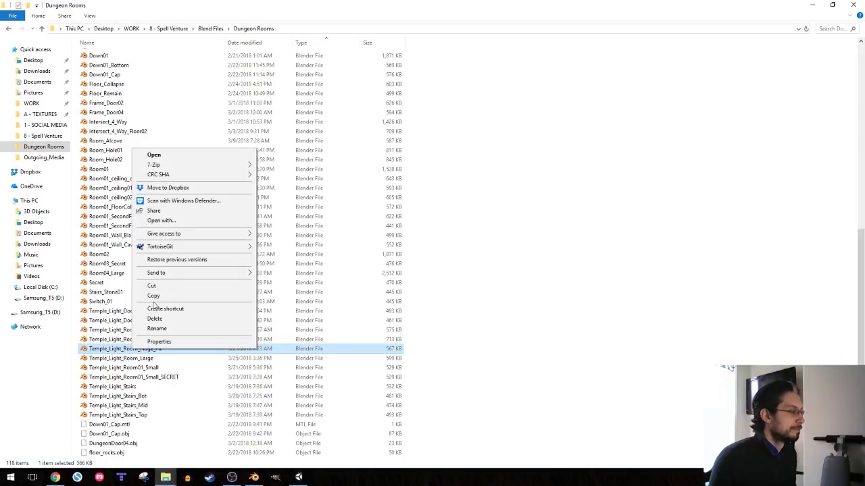
pyautogui.click(625, 355)
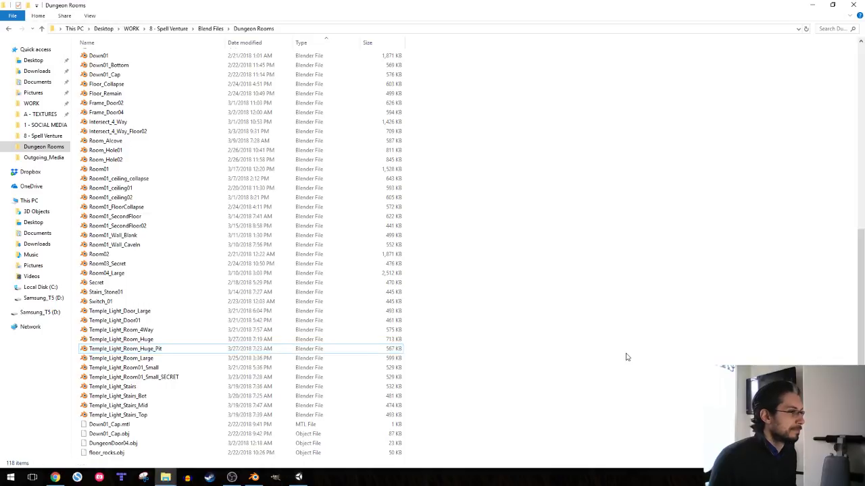
pyautogui.click(256, 479)
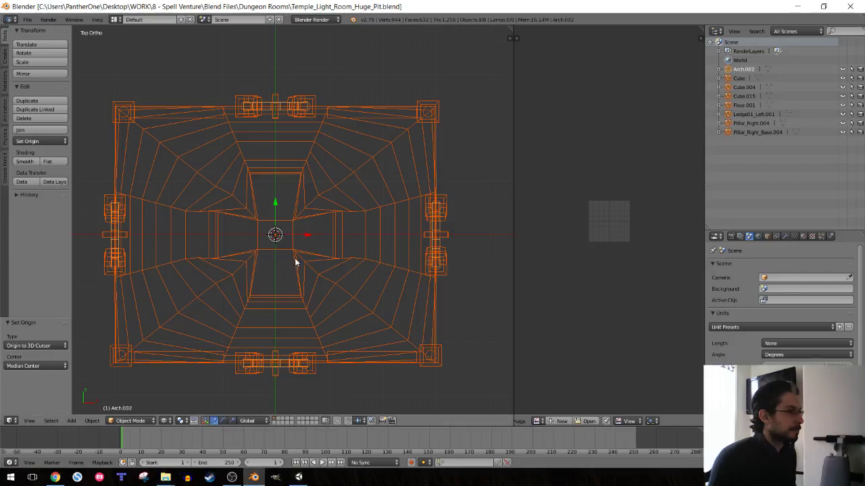
# - Save the current room over Temple_Light_Room_Huge.blend
pyautogui.click(27, 20)
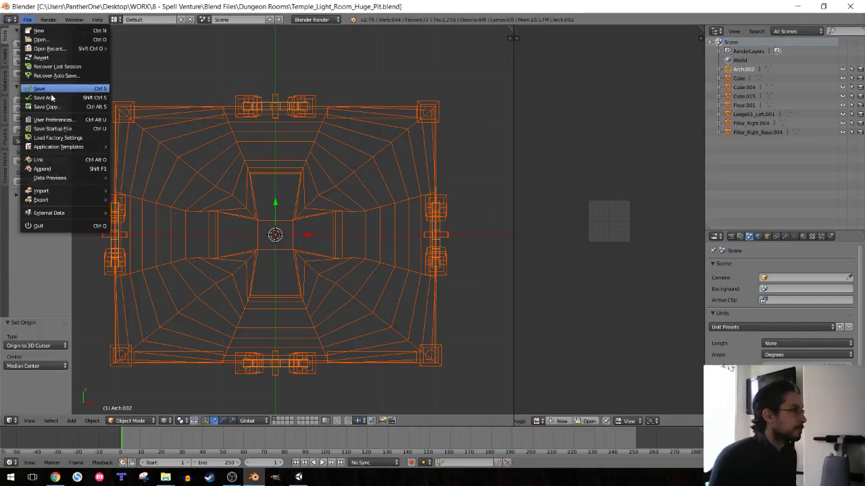
pyautogui.click(40, 95)
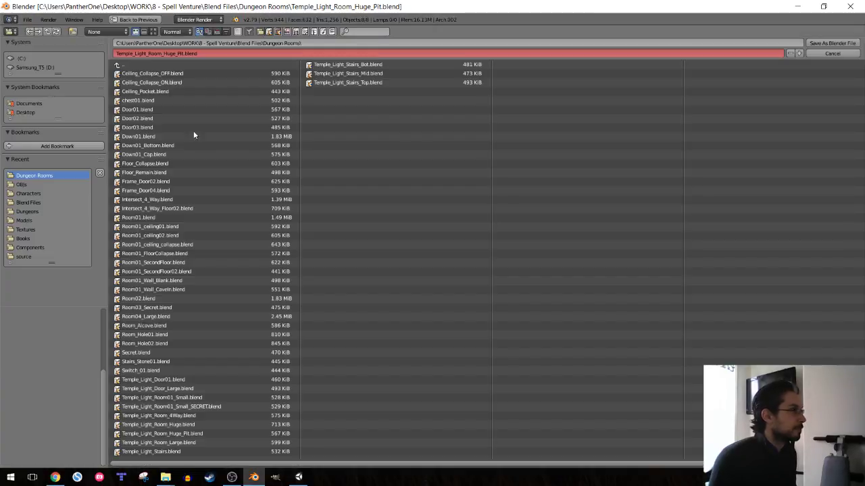
pyautogui.click(171, 54)
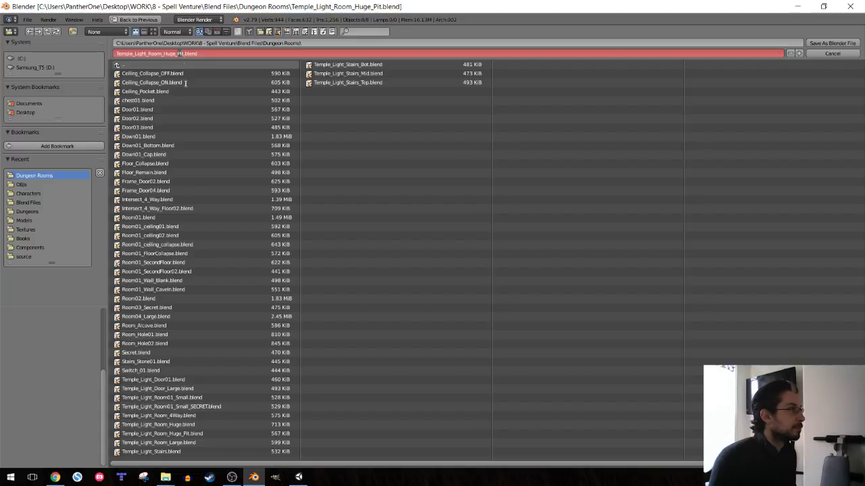
pyautogui.click(159, 424)
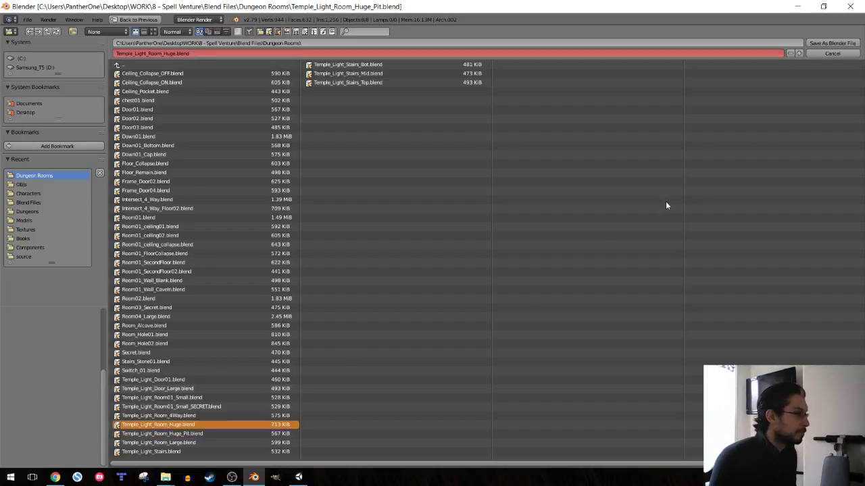
pyautogui.click(832, 46)
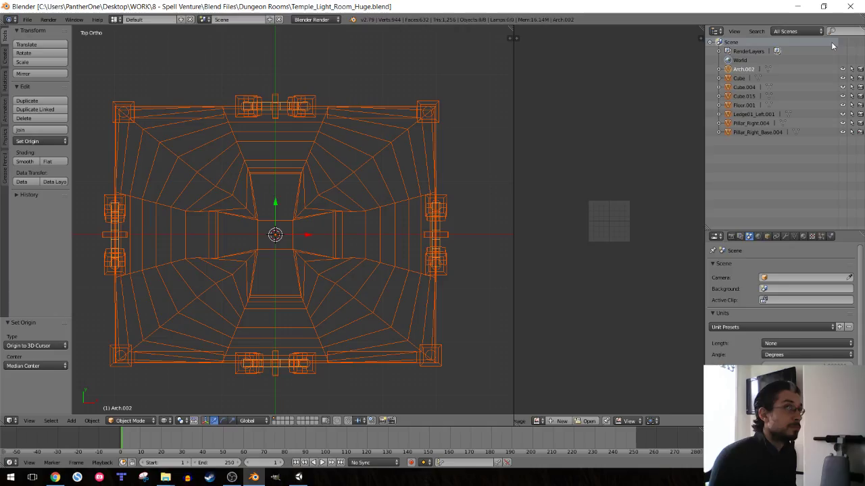
# - Reopen Temple_Light_Room_Huge_Pit.blend from the recent files list
pyautogui.click(29, 20)
pyautogui.moveTo(54, 46)
pyautogui.click(142, 58)
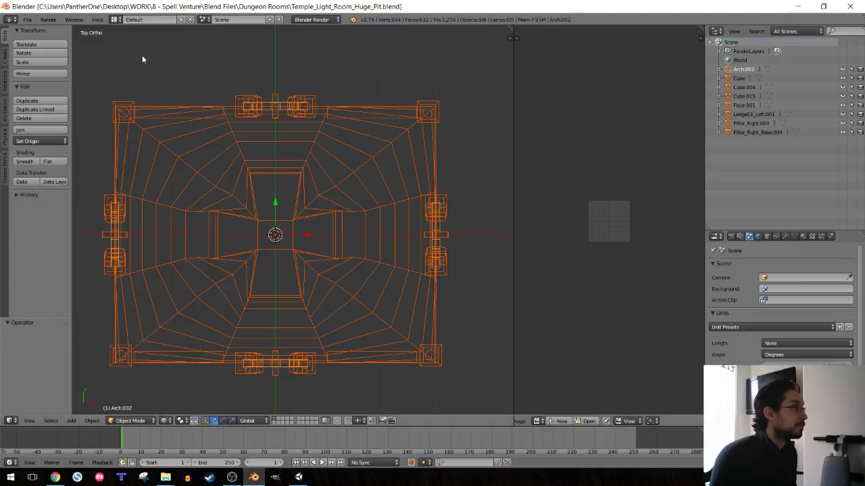
# - Copy the 566 KB Temple_Light_Room_Huge into RAWS, replacing the older file, and return to Unity
pyautogui.click(165, 478)
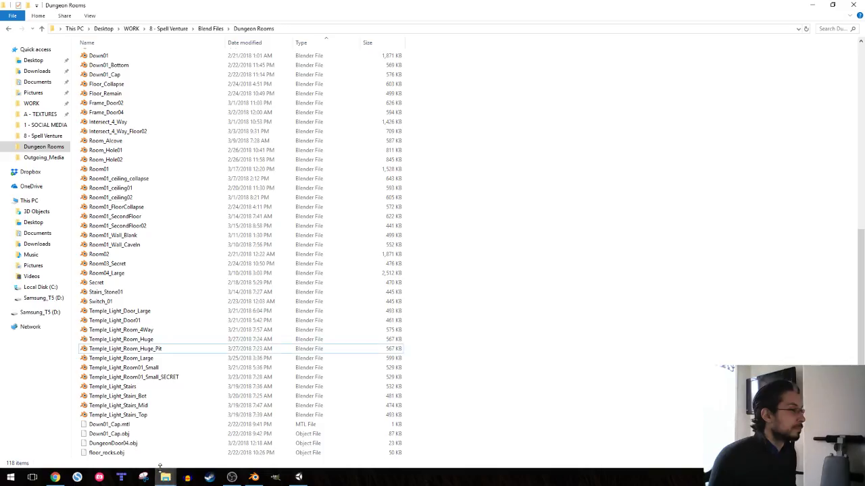
pyautogui.rightClick(128, 340)
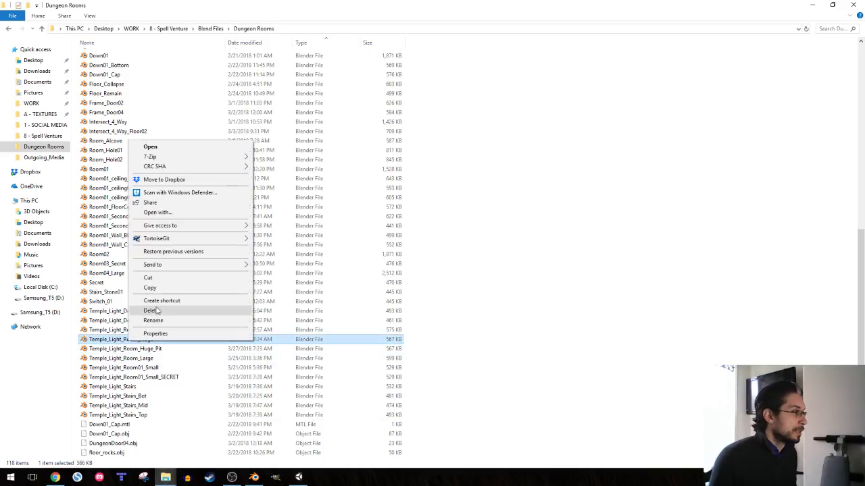
pyautogui.click(145, 287)
pyautogui.moveTo(165, 476)
pyautogui.click(215, 439)
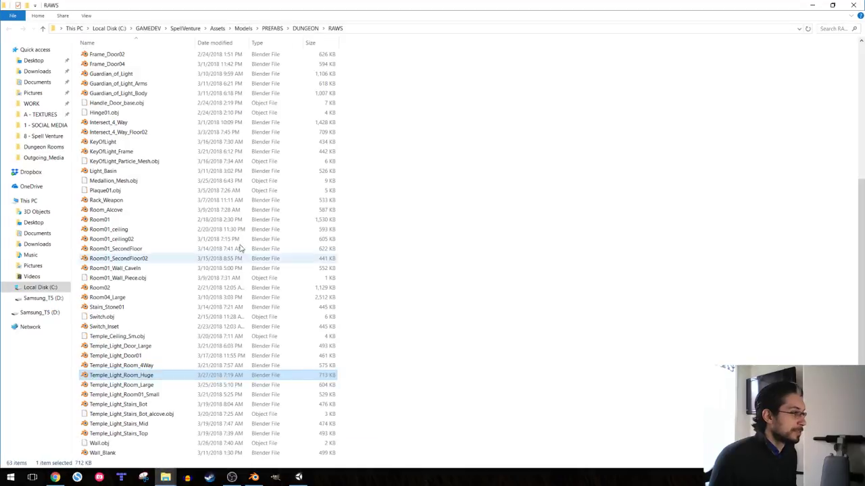
pyautogui.rightClick(409, 209)
pyautogui.click(443, 271)
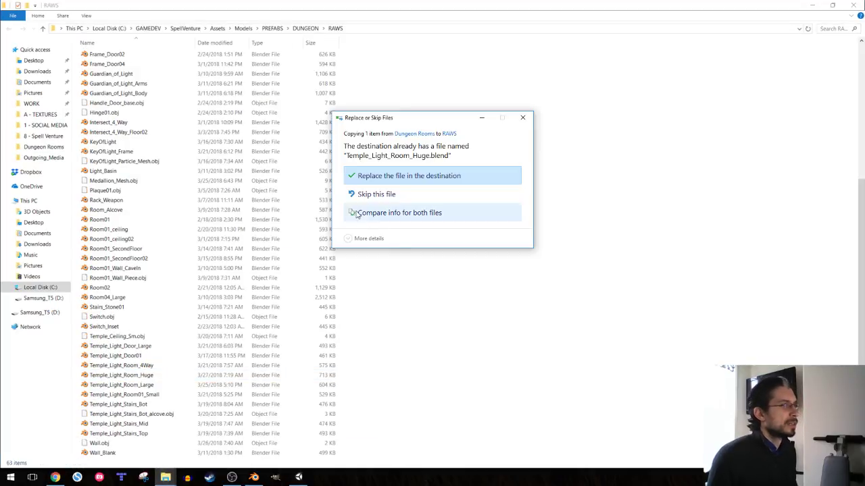
pyautogui.click(368, 175)
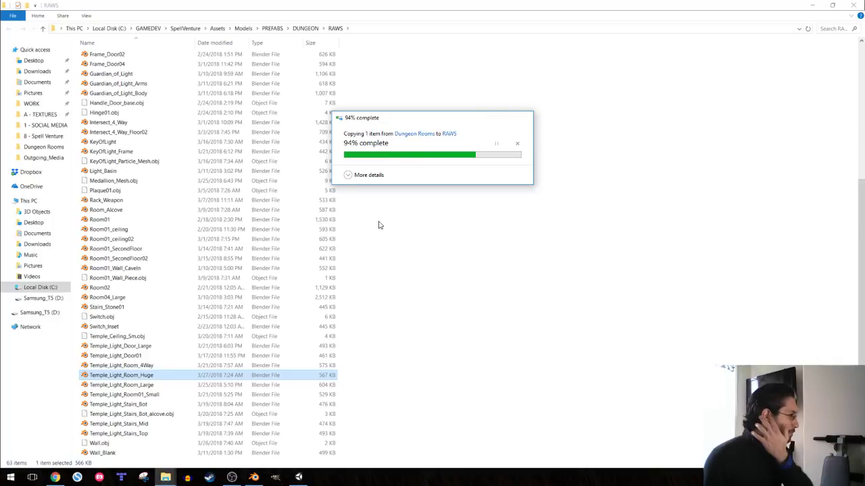
pyautogui.click(301, 477)
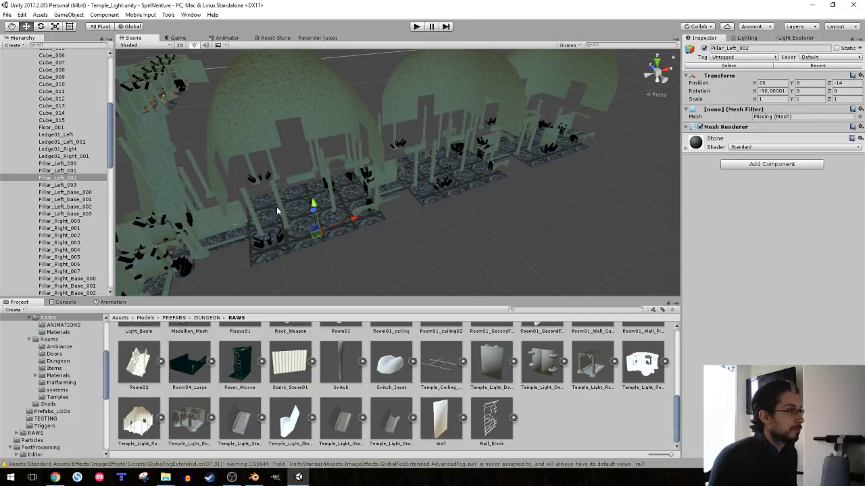
# - Select the domed Cube object in the Hierarchy and frame it in the Scene view
pyautogui.keyDown('alt'); pyautogui.moveTo(336, 206); pyautogui.dragTo(293, 153); pyautogui.keyUp('alt')
pyautogui.moveTo(275, 122)
pyautogui.mouseDown(button='right')
pyautogui.moveTo(248, 101)
pyautogui.moveTo(429, 163)
pyautogui.moveTo(416, 169)
pyautogui.mouseUp(button='right')
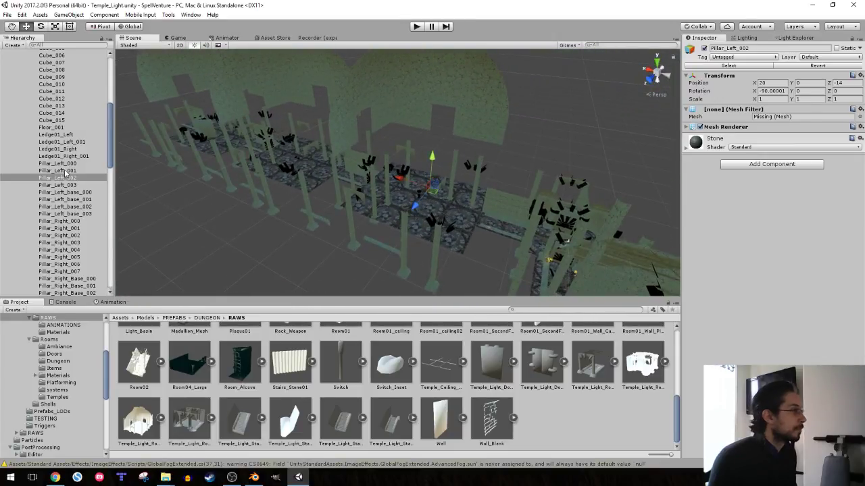
pyautogui.scroll(10, 77, 168)
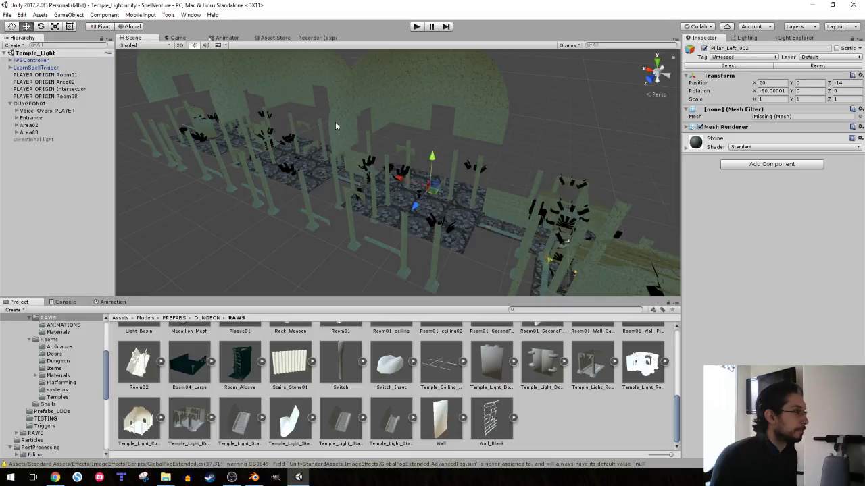
pyautogui.click(399, 84)
pyautogui.moveTo(399, 84)
pyautogui.mouseDown(button='right')
pyautogui.moveTo(437, 101)
pyautogui.moveTo(674, 91)
pyautogui.mouseUp(button='right')
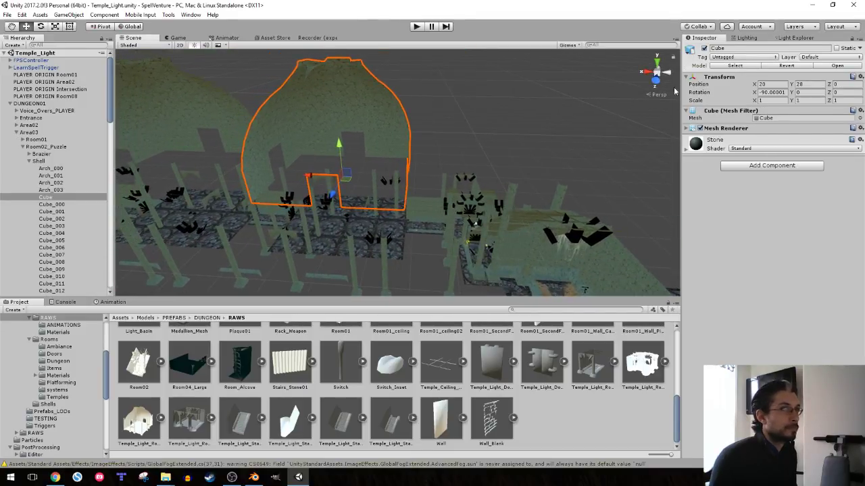
# - Set the dome Cube's position X and Y to 0
pyautogui.click(782, 84)
pyautogui.write('0')
pyautogui.press('Tab')
pyautogui.write('0')
pyautogui.press('Return')
pyautogui.press('Tab')
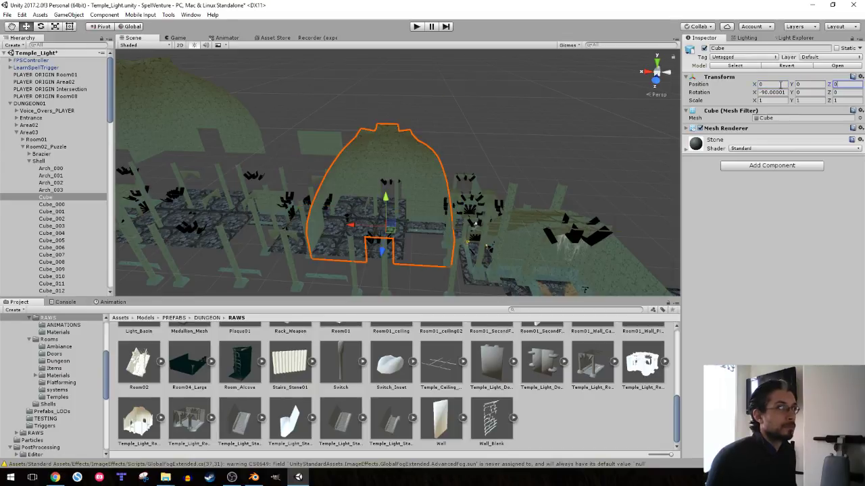
# - Zero the Pillar_Right object's Z and X position
pyautogui.click(295, 270)
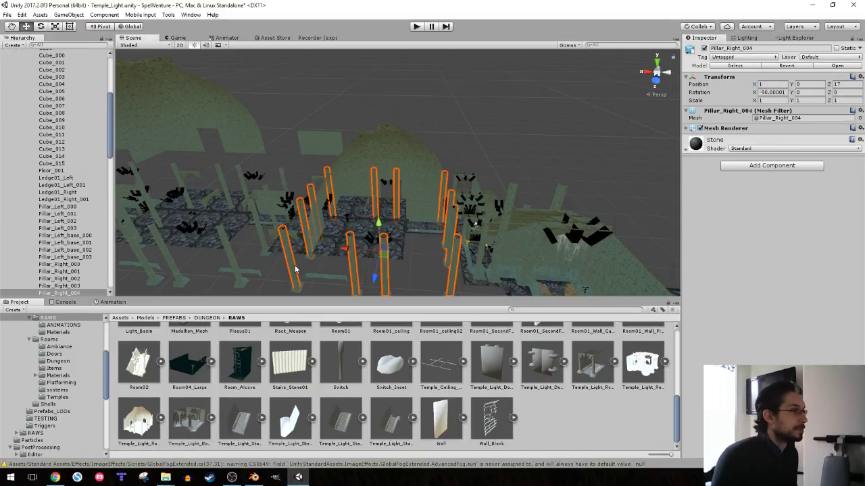
pyautogui.click(843, 83)
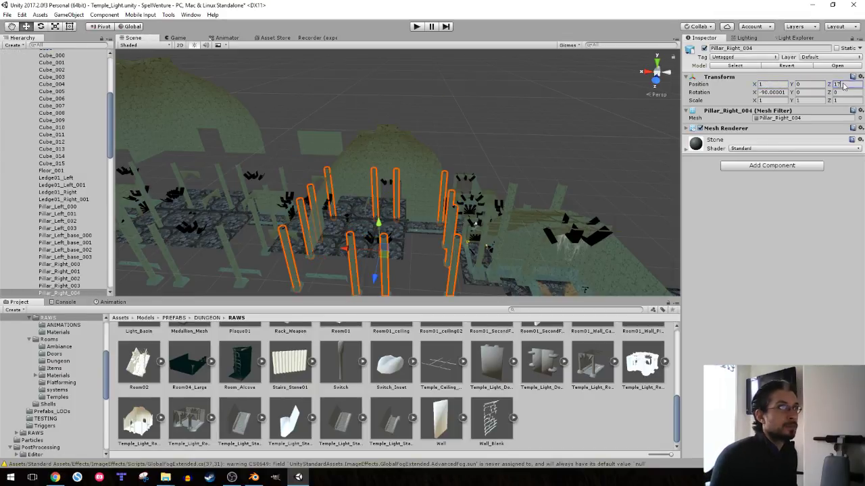
pyautogui.write('0')
pyautogui.hotkey('shift', 'Tab')
pyautogui.hotkey('shift', 'Tab')
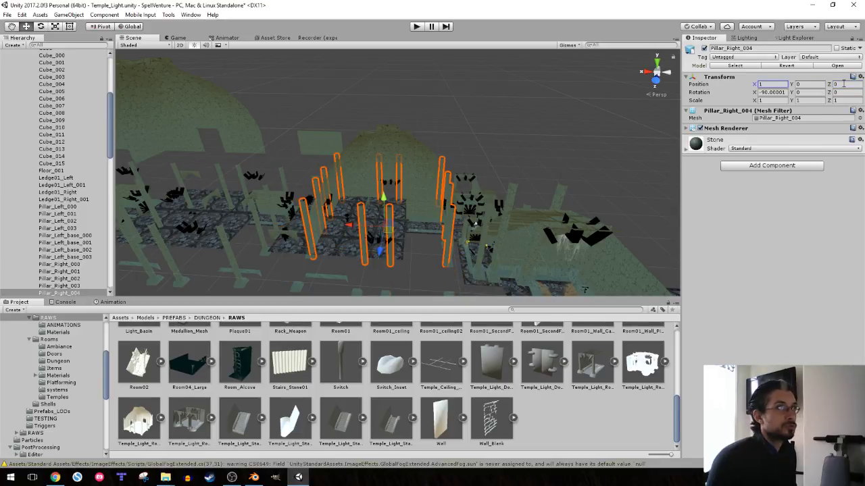
pyautogui.write('0')
pyautogui.moveTo(584, 289); pyautogui.dragTo(290, 195, button='right')
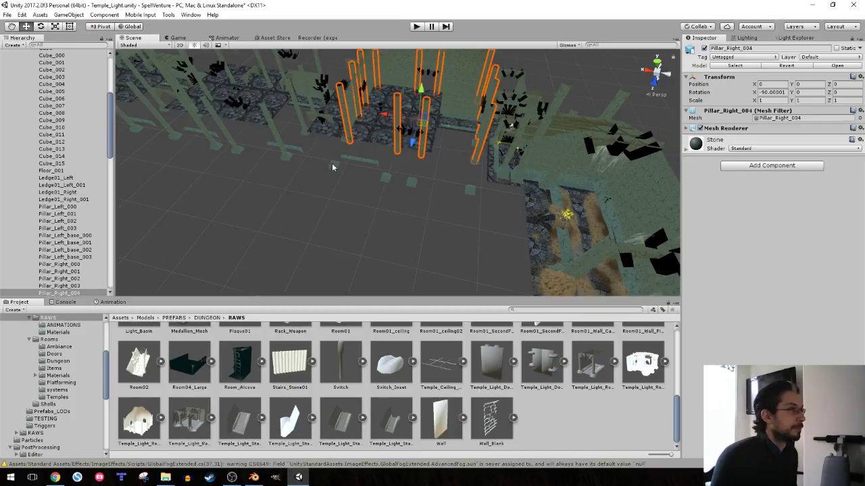
# - Set Pillar_Right_Base's X position to 0
pyautogui.hotkey('ctrl', 'z')
pyautogui.click(770, 83)
pyautogui.write('0')
pyautogui.press('Tab')
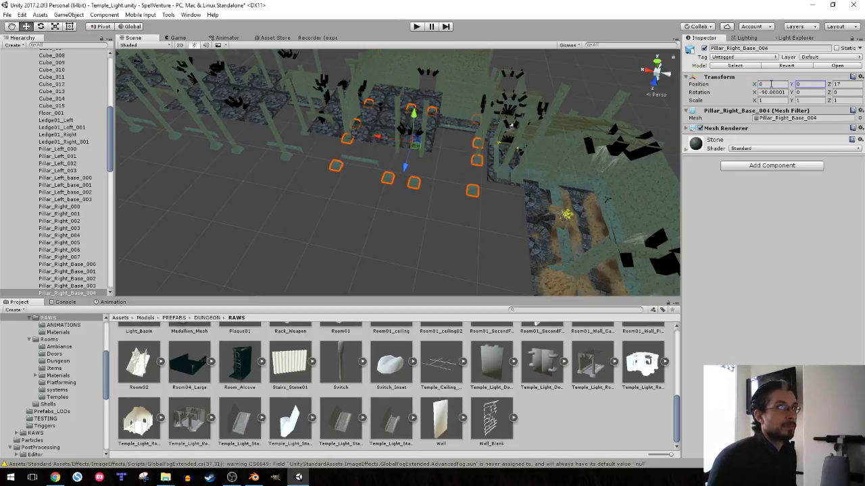
pyautogui.press('Tab')
pyautogui.write('0')
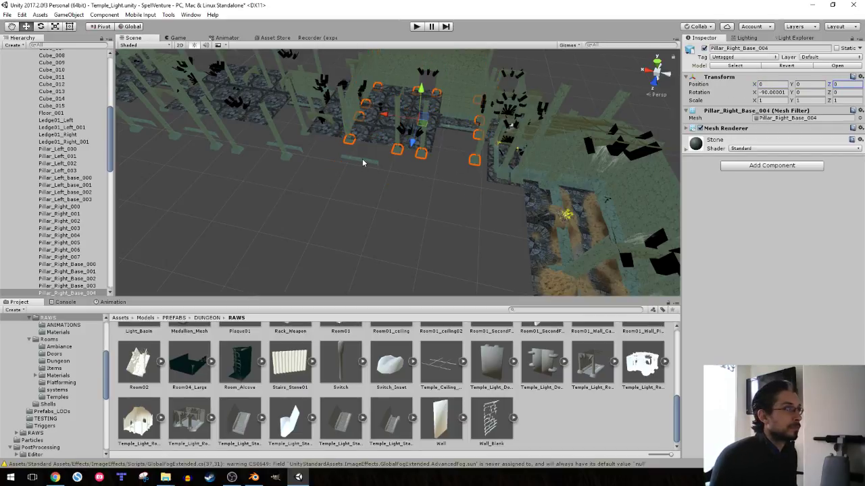
# - Zero the Ledge01 ledges' X and Z position
pyautogui.click(362, 162)
pyautogui.click(782, 83)
pyautogui.write('0')
pyautogui.press('Tab')
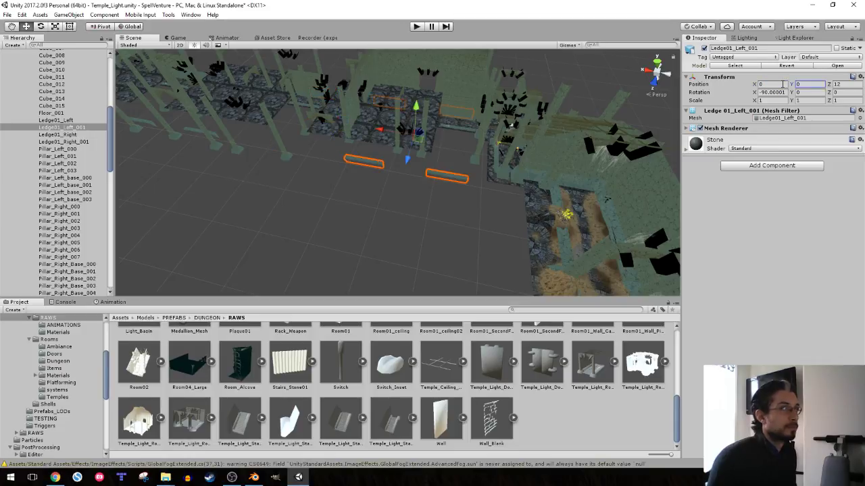
pyautogui.press('Tab')
pyautogui.write('0')
# - Set Floor_001's X and Z position to 0 and frame the floor
pyautogui.click(364, 127)
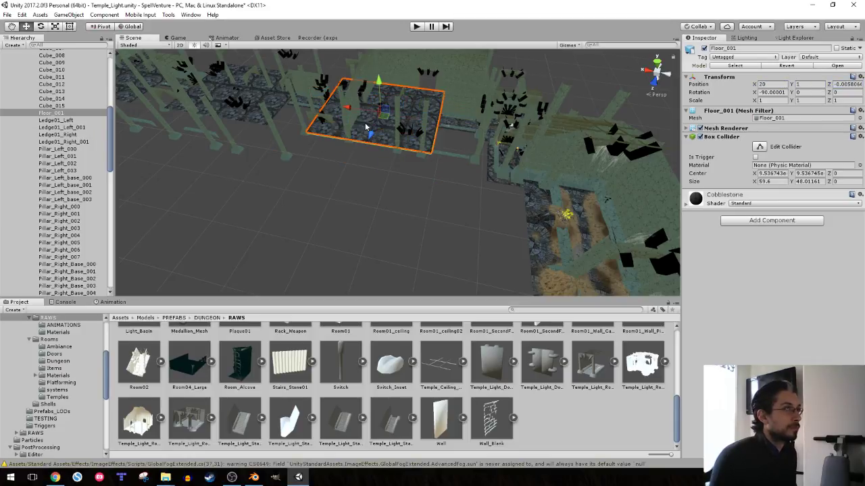
pyautogui.click(777, 85)
pyautogui.write('0')
pyautogui.press('Tab')
pyautogui.press('Tab')
pyautogui.write('0')
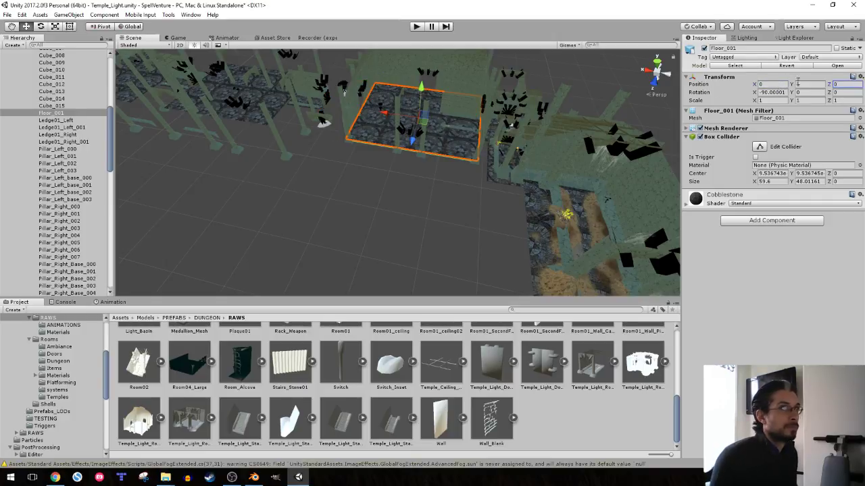
pyautogui.press('Return')
pyautogui.press('f')
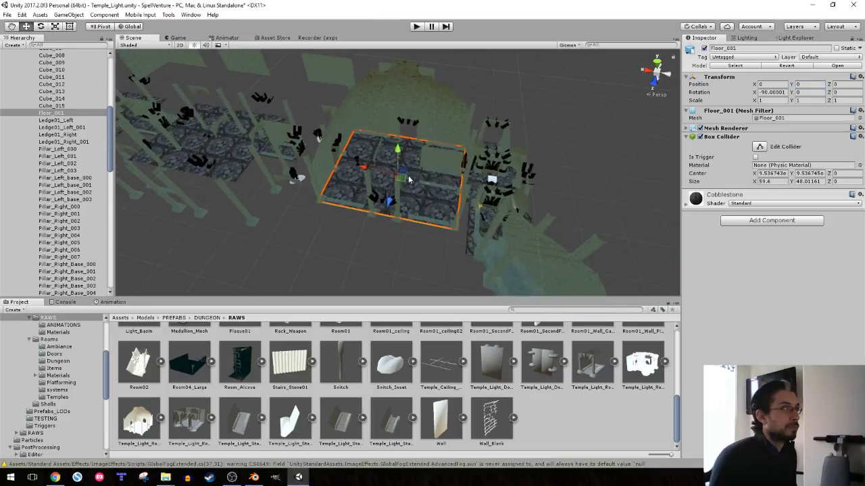
pyautogui.keyDown('alt'); pyautogui.moveTo(408, 179); pyautogui.dragTo(494, 181); pyautogui.keyUp('alt')
pyautogui.scroll(5, 495, 181)
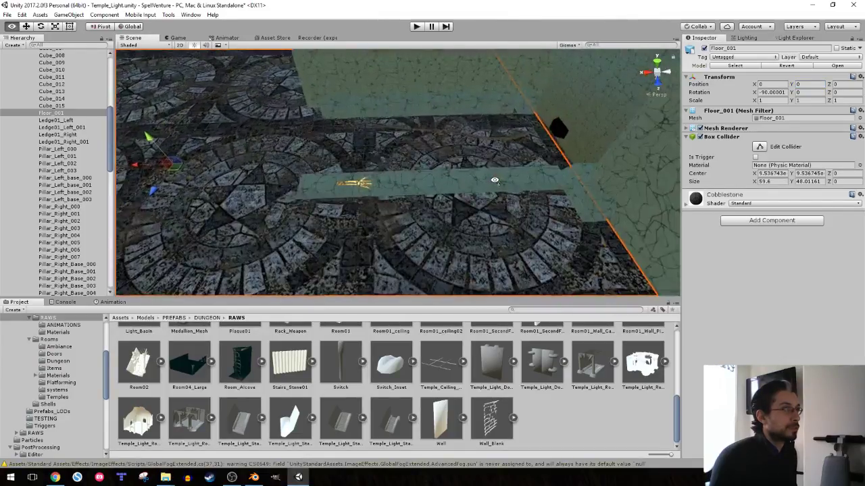
pyautogui.scroll(-3, 494, 181)
pyautogui.scroll(-3, 487, 169)
pyautogui.scroll(-3, 473, 149)
pyautogui.scroll(-2, 446, 122)
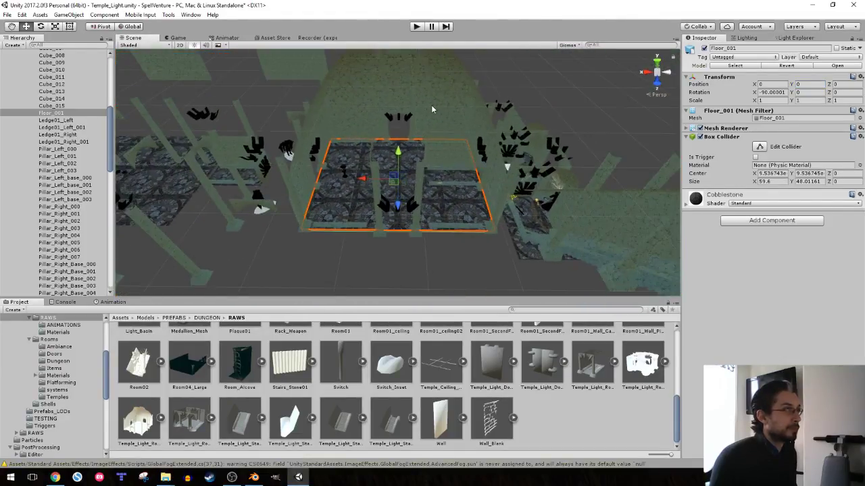
# - Collapse the Shell, Room02_Puzzle and Room06_Puzzle hierarchy groups and select Room02_Puzzle
pyautogui.click(432, 108)
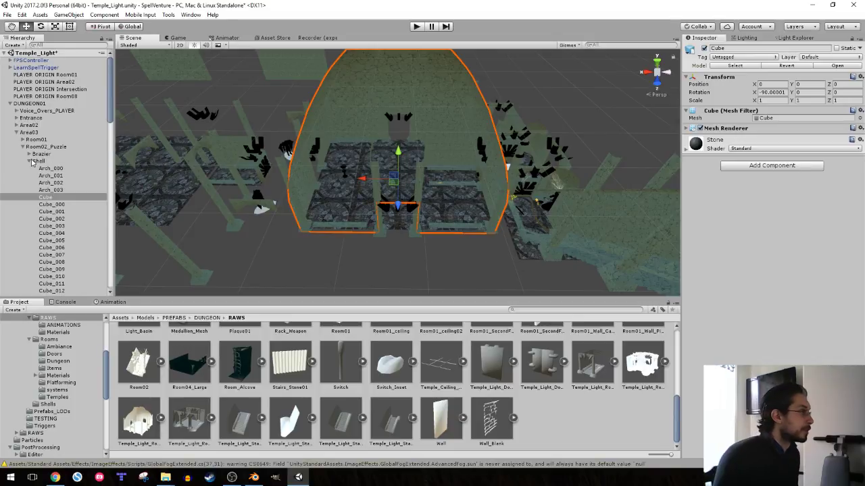
pyautogui.click(31, 162)
pyautogui.click(23, 148)
pyautogui.click(22, 175)
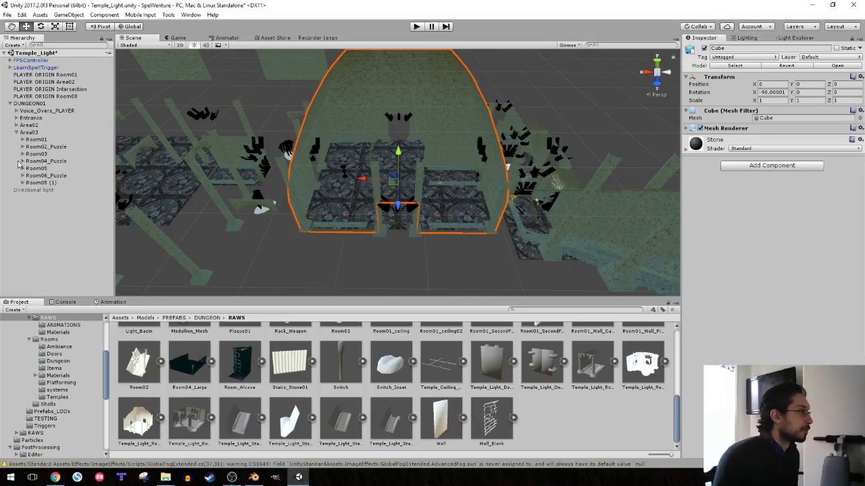
pyautogui.click(28, 132)
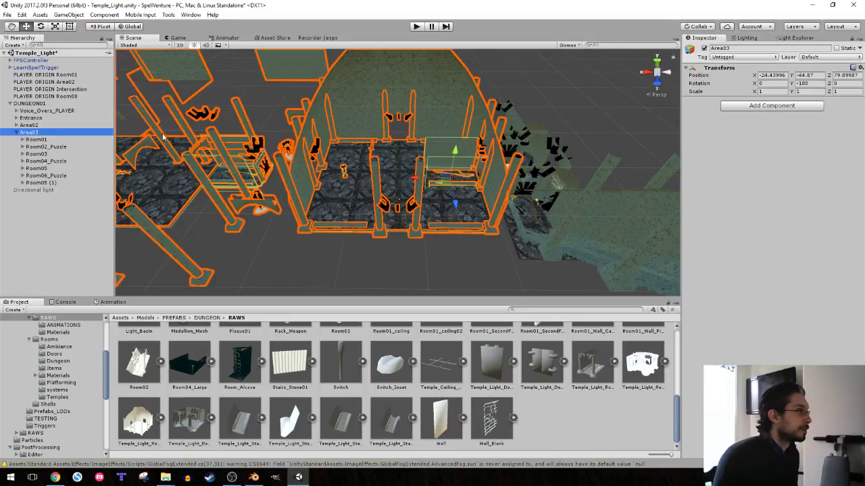
pyautogui.click(35, 139)
pyautogui.click(47, 147)
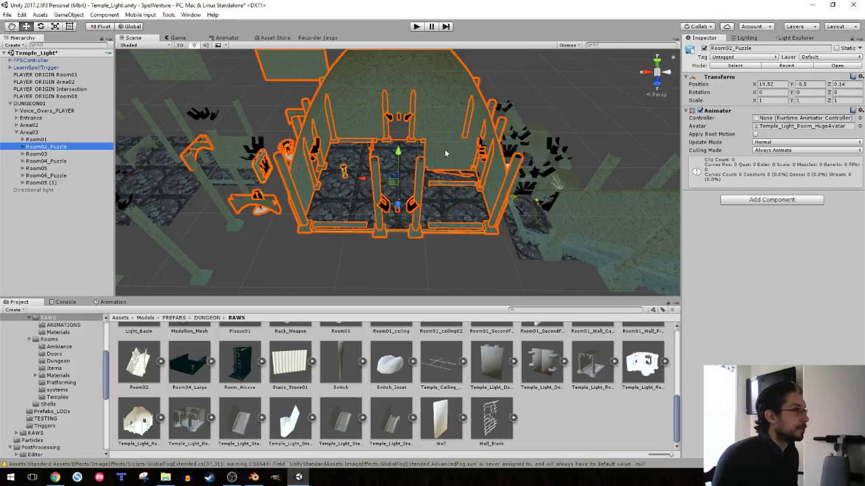
pyautogui.moveTo(269, 154); pyautogui.dragTo(304, 153, button='right')
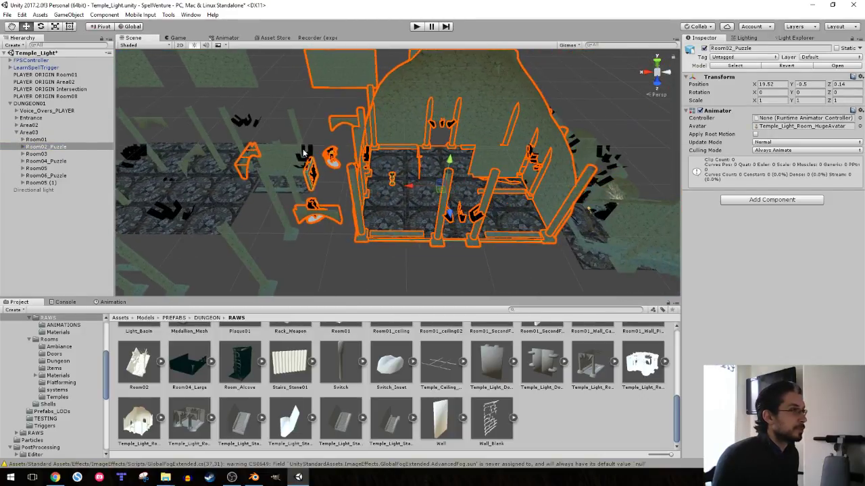
# - Set the arch Arch_002's X position to 0
pyautogui.click(333, 216)
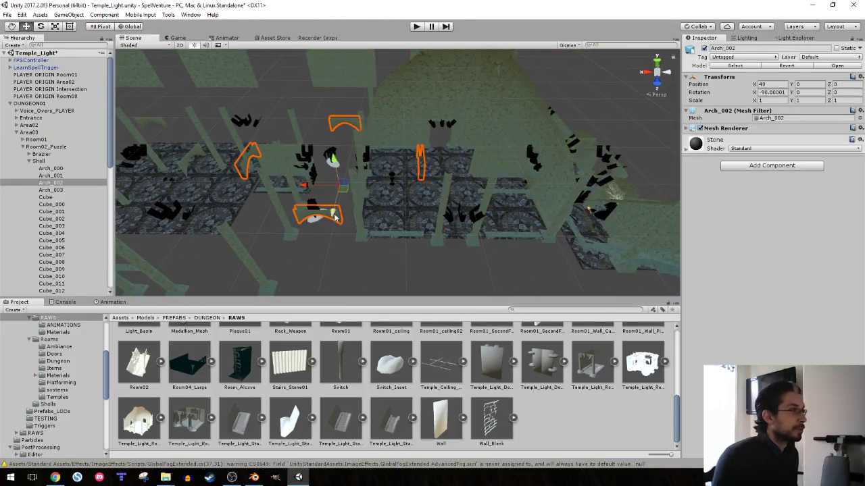
pyautogui.click(770, 85)
pyautogui.write('0')
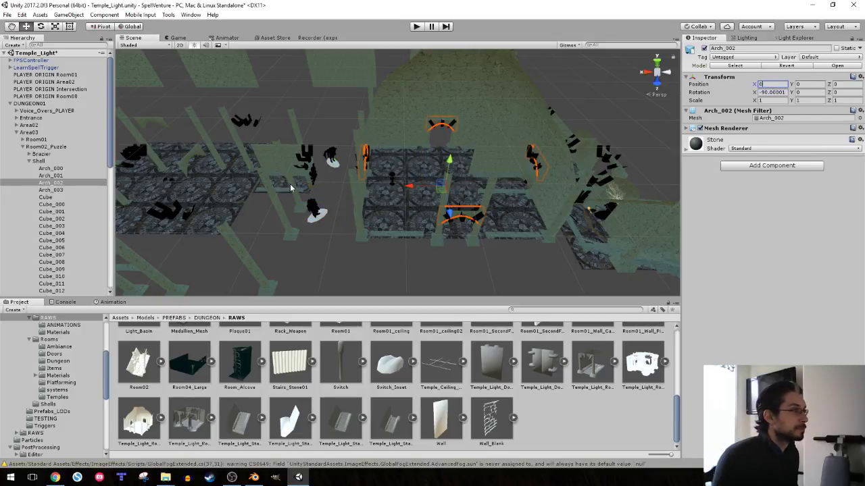
pyautogui.moveTo(290, 184)
pyautogui.mouseDown(button='right')
pyautogui.moveTo(308, 162)
pyautogui.moveTo(317, 168)
pyautogui.mouseUp(button='right')
# - Inspect the gold Cube_004, centre floor platform and centre hand pieces
pyautogui.click(292, 157)
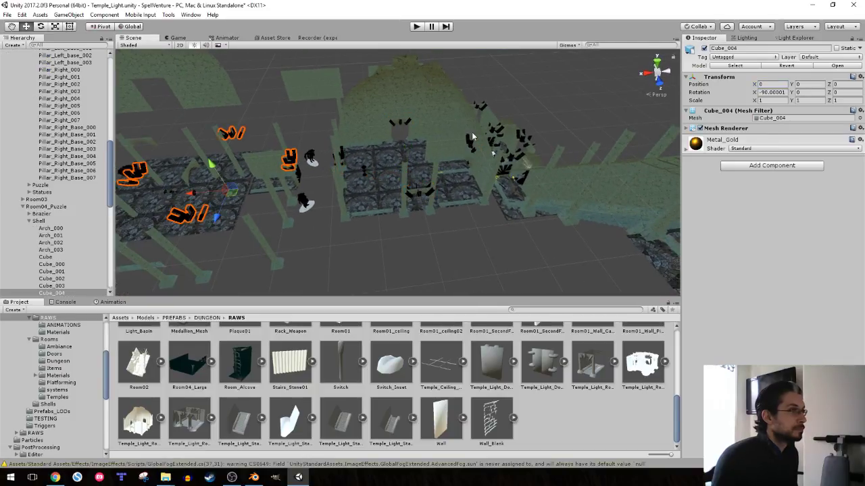
pyautogui.click(401, 185)
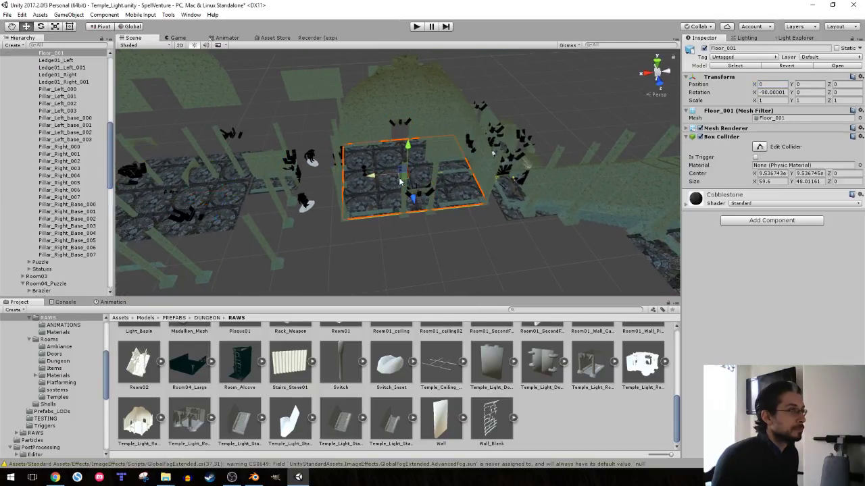
pyautogui.click(419, 193)
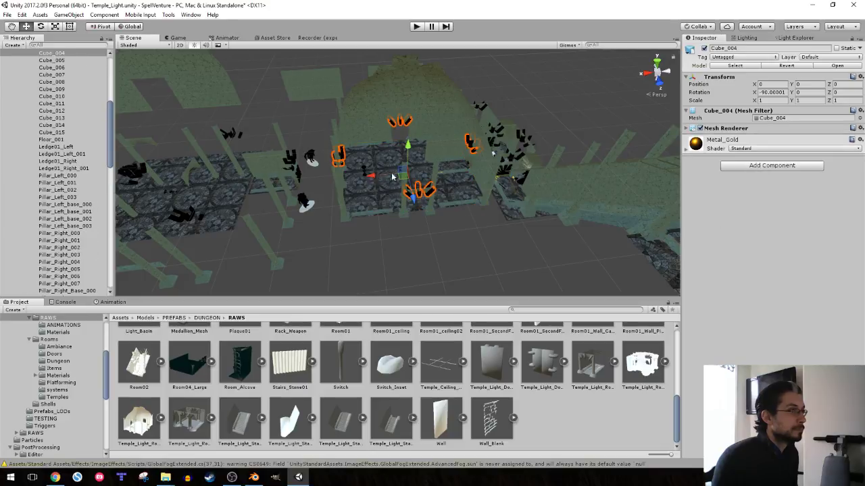
pyautogui.moveTo(399, 187)
pyautogui.mouseDown(button='right')
pyautogui.moveTo(374, 153)
pyautogui.moveTo(390, 134)
pyautogui.moveTo(378, 145)
pyautogui.mouseUp(button='right')
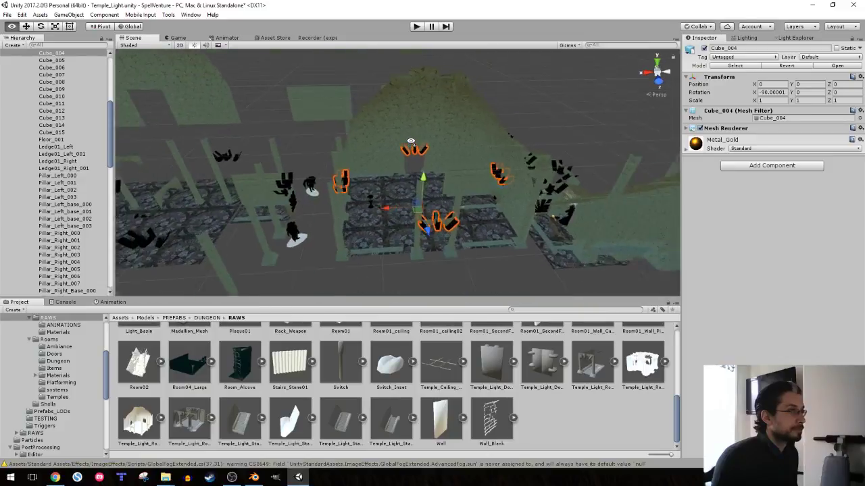
pyautogui.scroll(7, 49, 156)
# - Test-shift Room02_Puzzle along X, undo back to 19.52, and select wall panel Cube_015
pyautogui.click(44, 128)
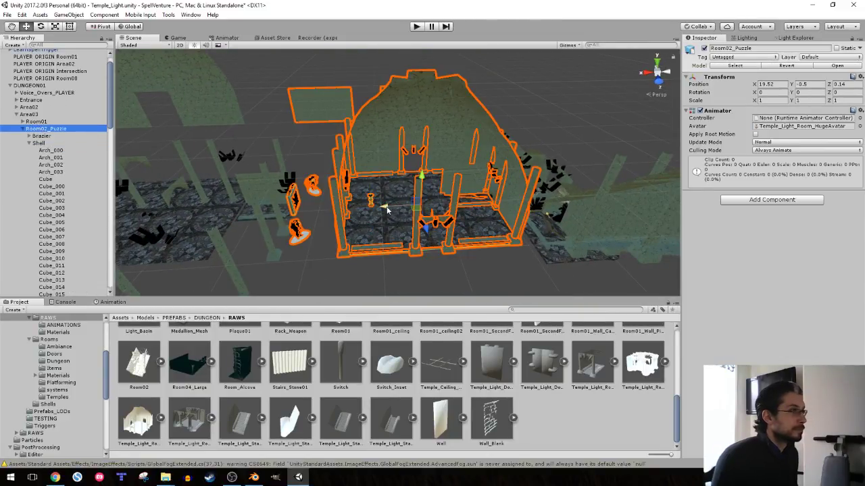
pyautogui.moveTo(388, 208)
pyautogui.mouseDown()
pyautogui.moveTo(341, 216)
pyautogui.moveTo(385, 225)
pyautogui.mouseUp()
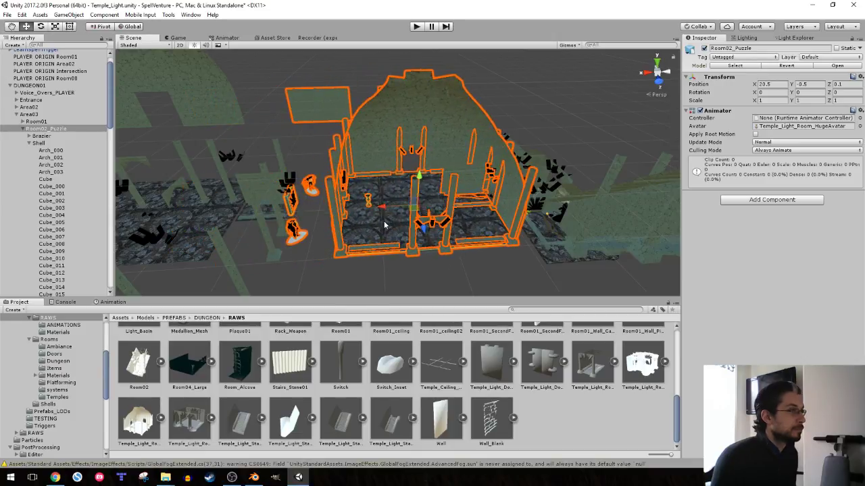
pyautogui.hotkey('ctrl', 'z')
pyautogui.moveTo(379, 219)
pyautogui.mouseDown(button='right')
pyautogui.moveTo(346, 164)
pyautogui.moveTo(392, 143)
pyautogui.moveTo(428, 170)
pyautogui.moveTo(340, 239)
pyautogui.mouseUp(button='right')
pyautogui.click(392, 143)
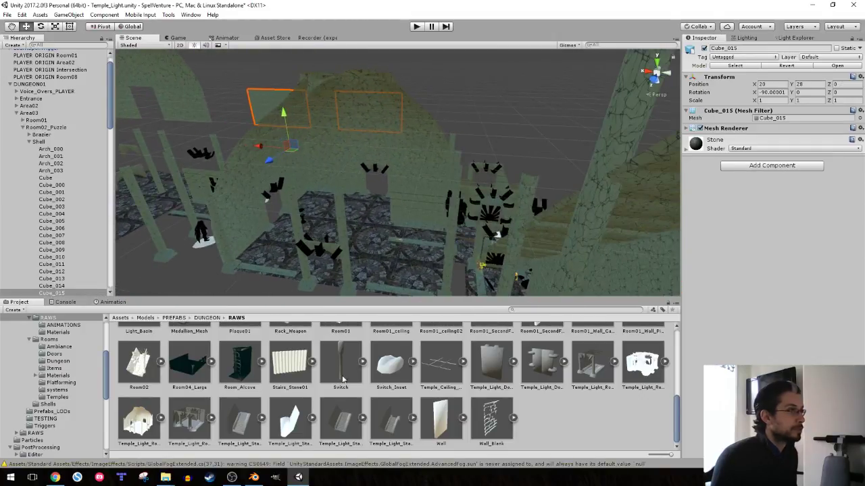
pyautogui.hotkey('alt', 'Tab')
# - Apply rotation and scale to all objects in Temple_Light_Room_Huge_Pit and save it
pyautogui.moveTo(349, 207); pyautogui.dragTo(345, 221, button='middle')
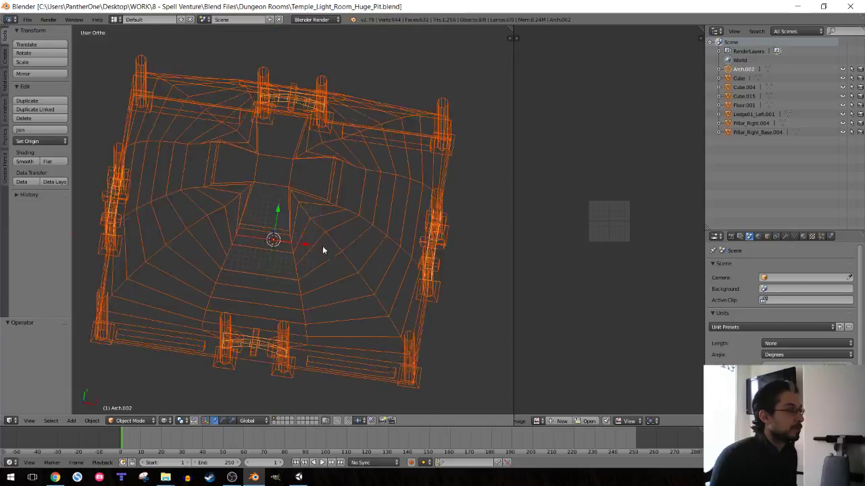
pyautogui.press('a')
pyautogui.press('a')
pyautogui.hotkey('ctrl', 'a')
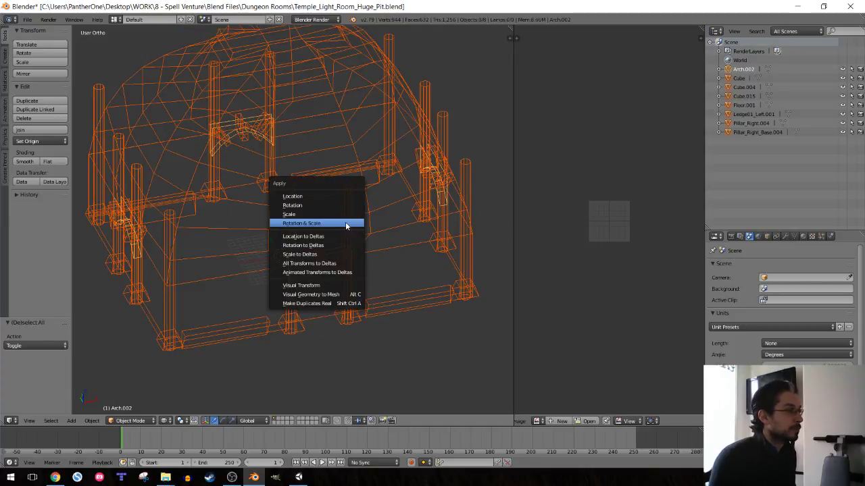
pyautogui.click(345, 227)
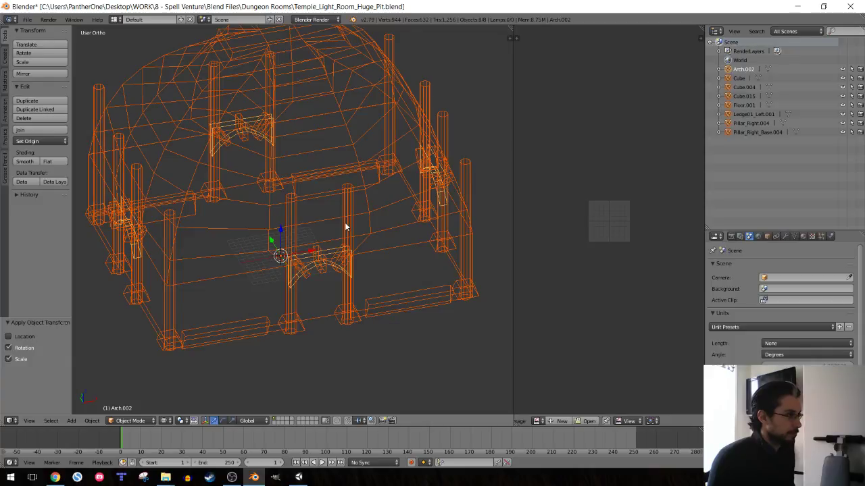
pyautogui.rightClick(345, 224)
pyautogui.press('Tab')
pyautogui.press('Tab')
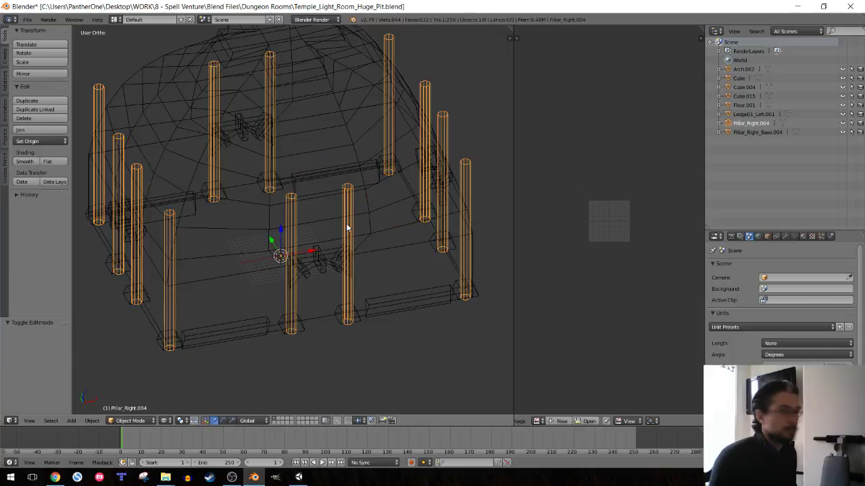
pyautogui.hotkey('ctrl', 's')
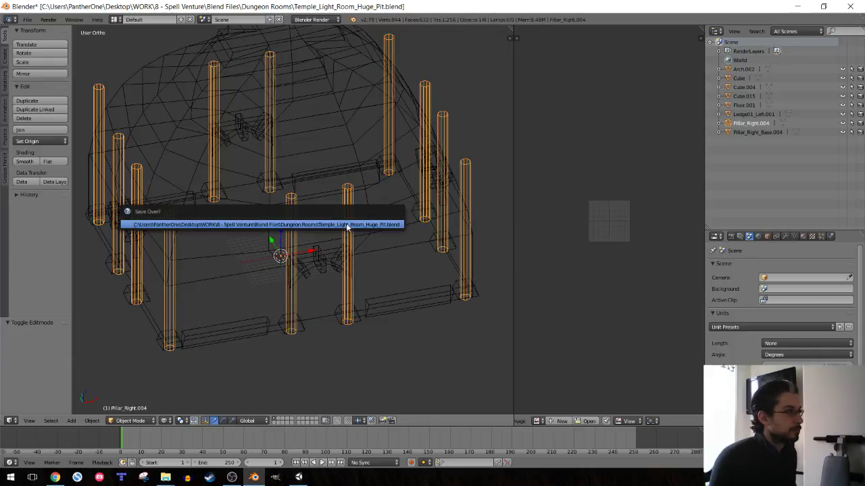
pyautogui.click(346, 227)
# - Open Temple_Light_Room_Huge.blend, apply rotation and scale to its objects, and save
pyautogui.click(27, 20)
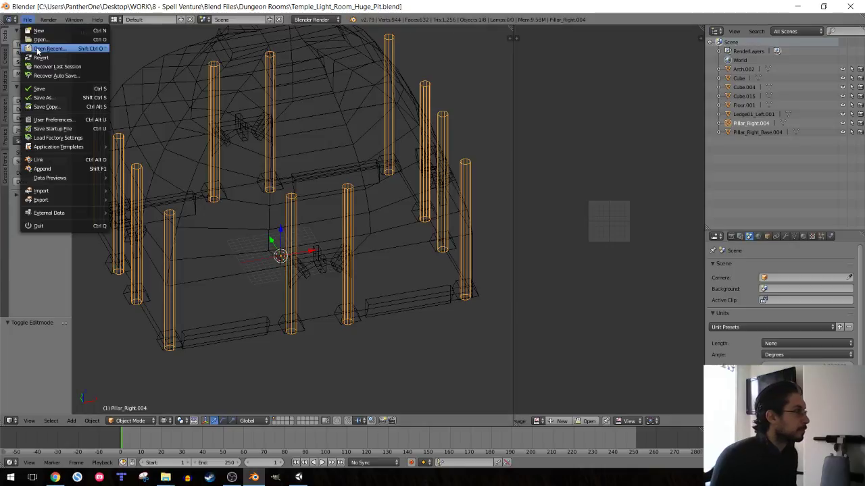
pyautogui.moveTo(67, 49)
pyautogui.click(155, 59)
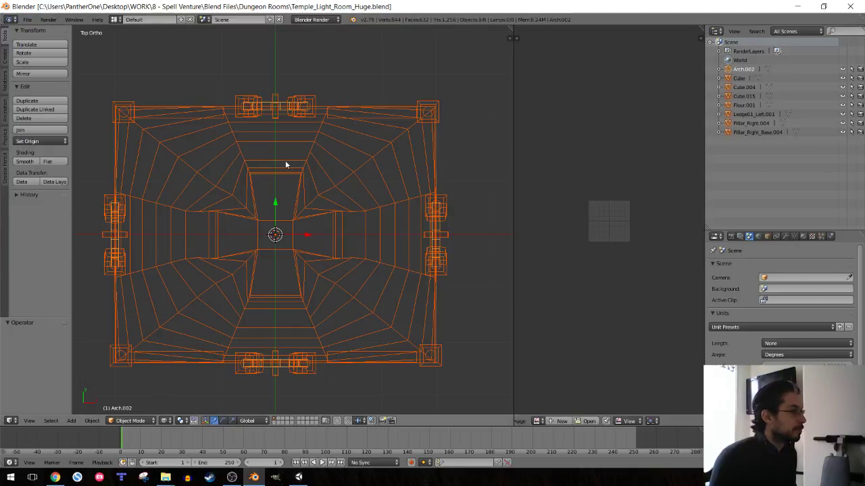
pyautogui.hotkey('ctrl', 'a')
pyautogui.click(285, 163)
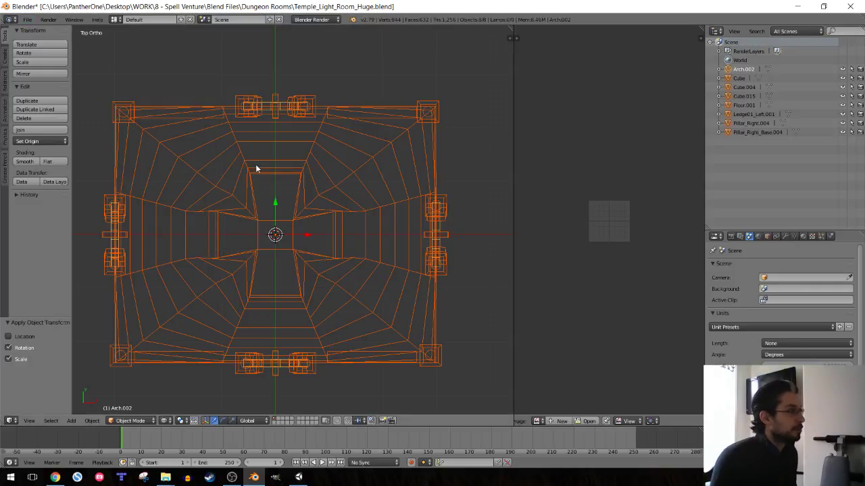
pyautogui.hotkey('ctrl', 's')
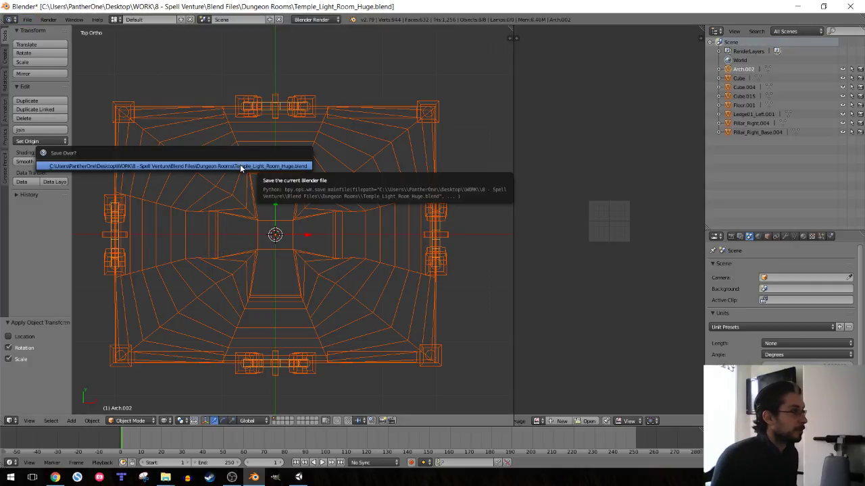
pyautogui.click(241, 167)
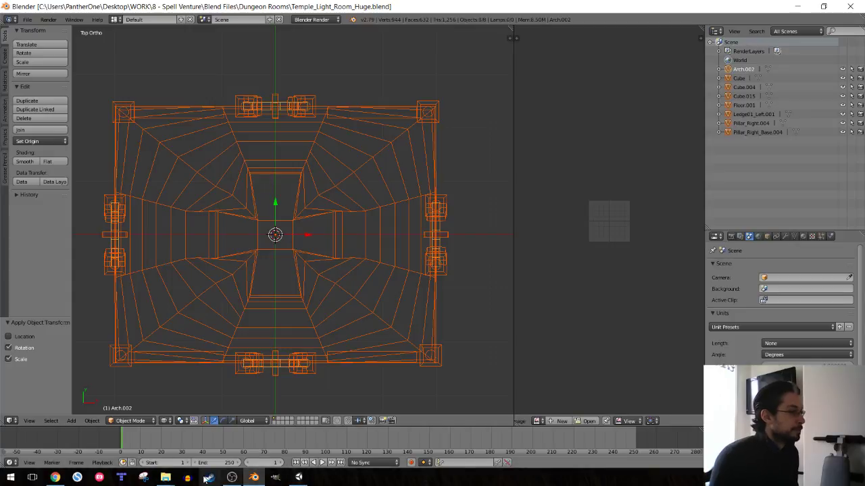
# - Copy the Temple_Light_Room_Huge file from the Dungeon Rooms folder
pyautogui.click(165, 477)
pyautogui.moveTo(165, 477)
pyautogui.click(212, 436)
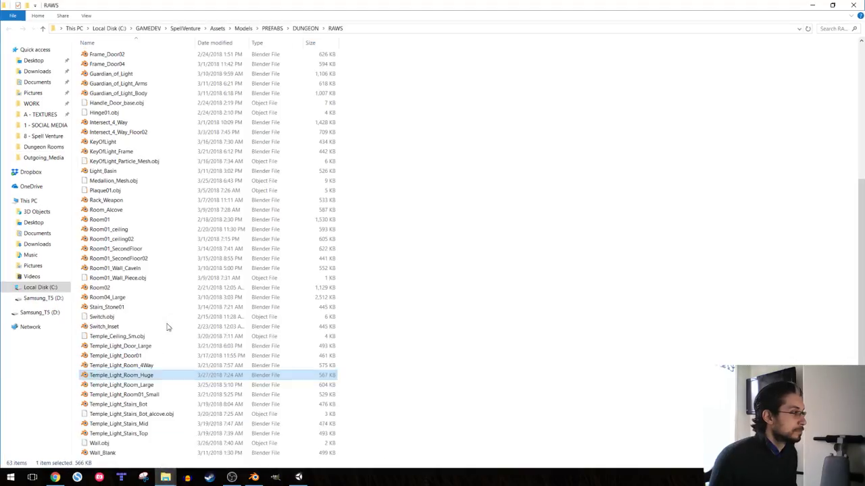
pyautogui.click(129, 425)
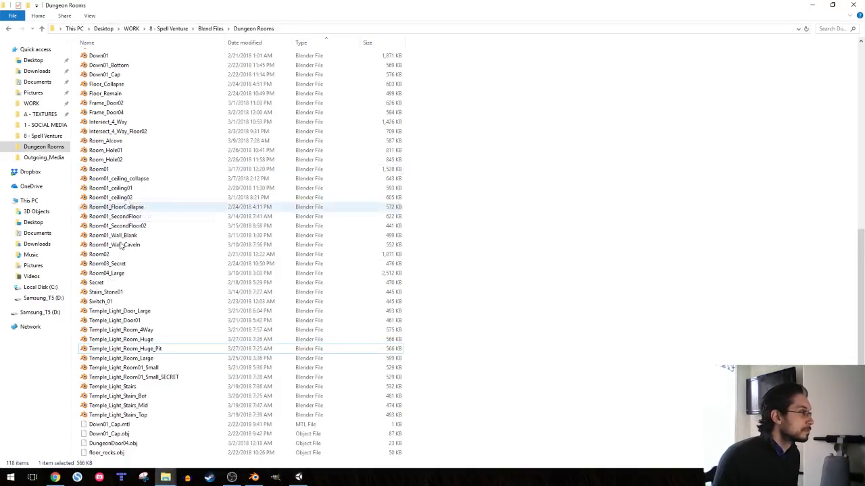
pyautogui.click(134, 339)
pyautogui.rightClick(134, 340)
pyautogui.click(177, 288)
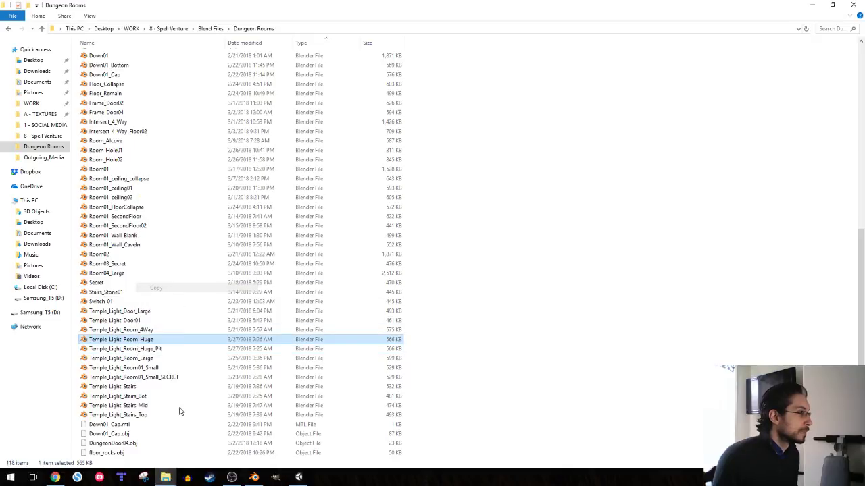
# - Paste it into RAWS, replacing the older file, and check the reimported room in Unity
pyautogui.moveTo(165, 478)
pyautogui.click(213, 436)
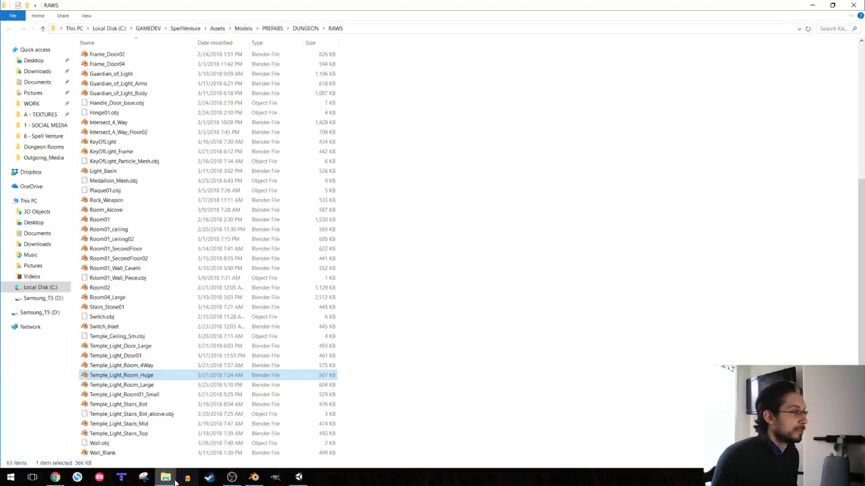
pyautogui.rightClick(404, 175)
pyautogui.click(425, 237)
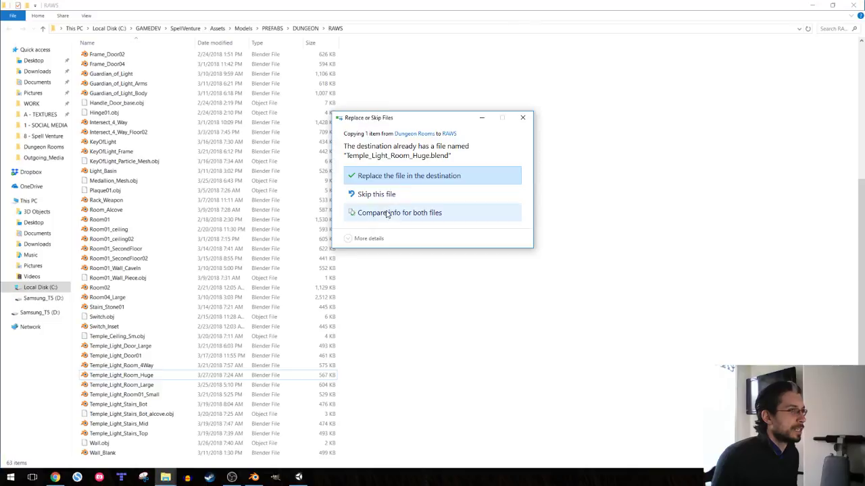
pyautogui.click(378, 174)
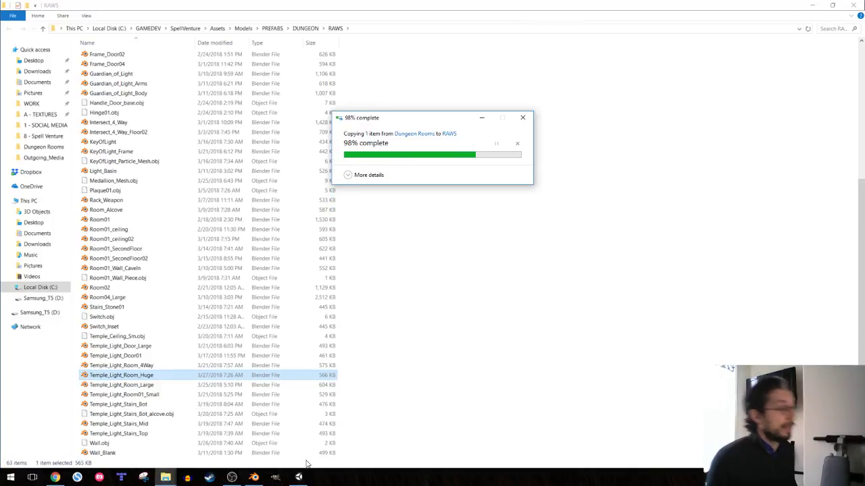
pyautogui.hotkey('alt', 'Tab')
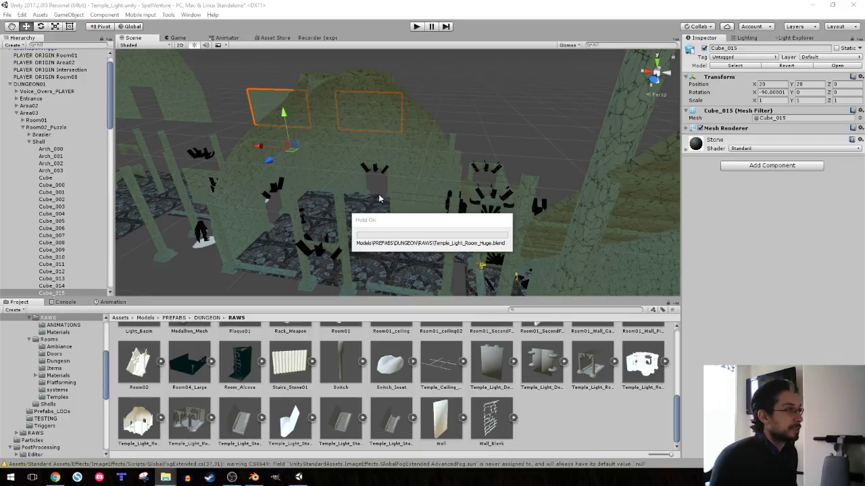
pyautogui.keyDown('alt'); pyautogui.moveTo(379, 199); pyautogui.dragTo(330, 334); pyautogui.keyUp('alt')
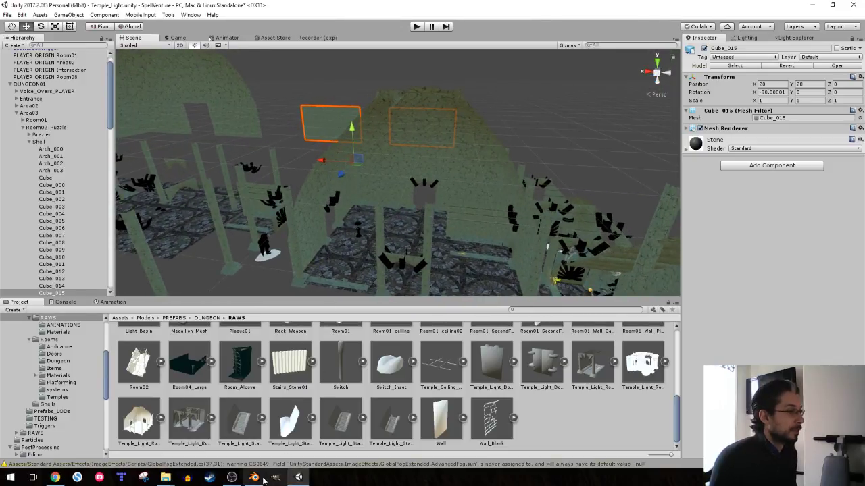
pyautogui.click(253, 478)
# - Delete the Cube.015 wall-window panels from the Huge room
pyautogui.moveTo(309, 253); pyautogui.dragTo(292, 172, button='middle')
pyautogui.rightClick(409, 168)
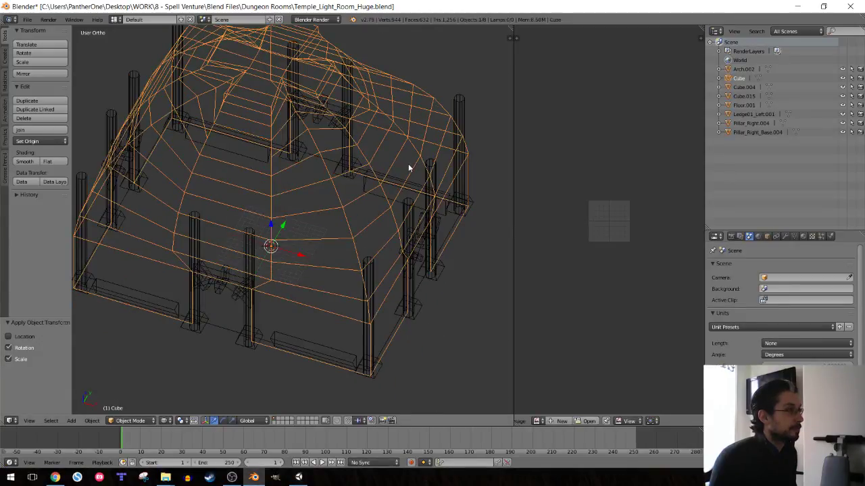
pyautogui.rightClick(424, 167)
pyautogui.rightClick(430, 153)
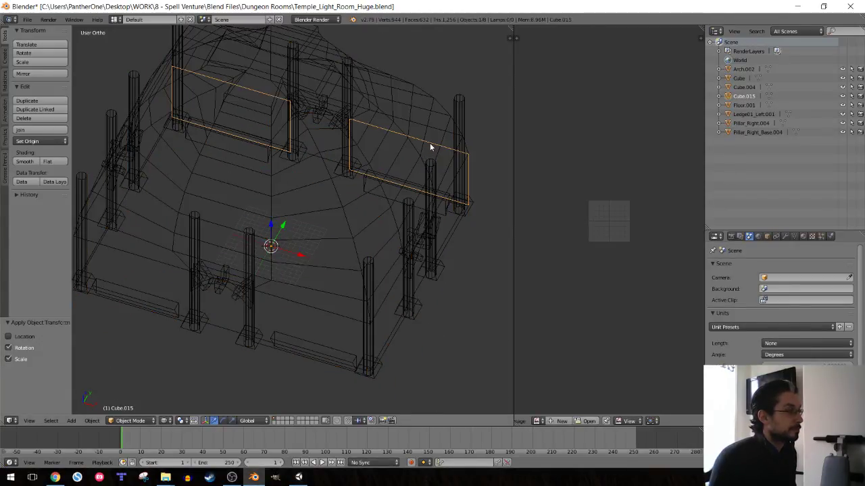
pyautogui.press('Delete')
# - Test-lift the roof object Cube straight up, then undo the move
pyautogui.rightClick(316, 316)
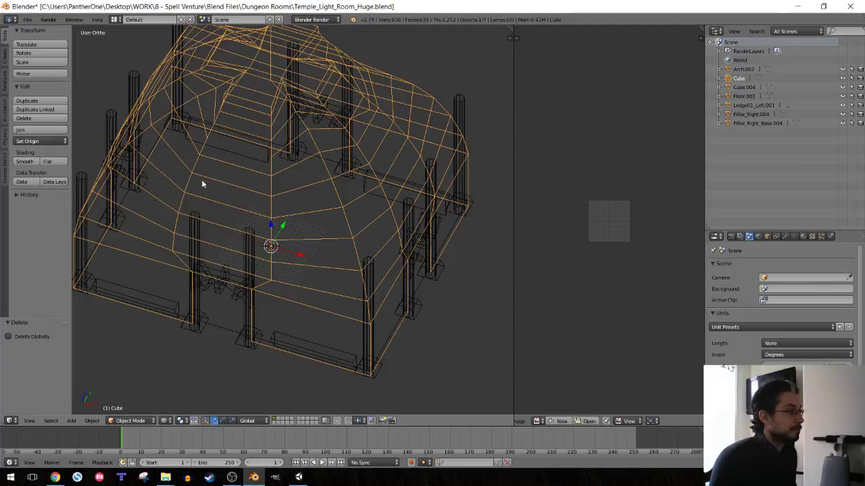
pyautogui.moveTo(202, 183); pyautogui.dragTo(268, 202, button='middle')
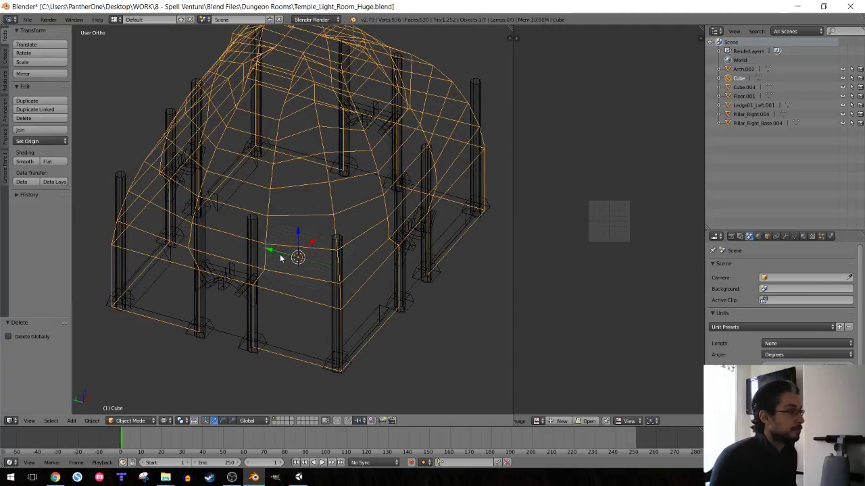
pyautogui.moveTo(299, 230); pyautogui.dragTo(314, 147)
pyautogui.hotkey('ctrl', 'z')
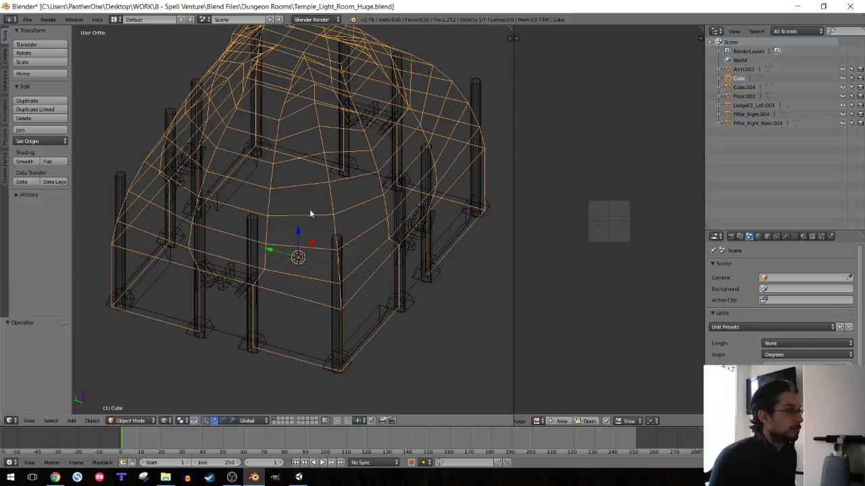
pyautogui.click(165, 477)
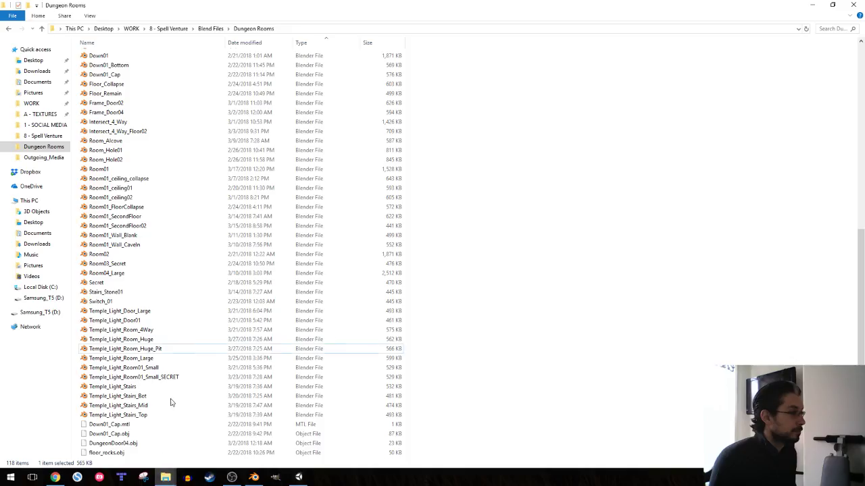
# - Copy the updated Temple_Light_Room_Huge into RAWS, replacing the existing file, and return to Unity
pyautogui.rightClick(143, 340)
pyautogui.click(164, 288)
pyautogui.click(216, 432)
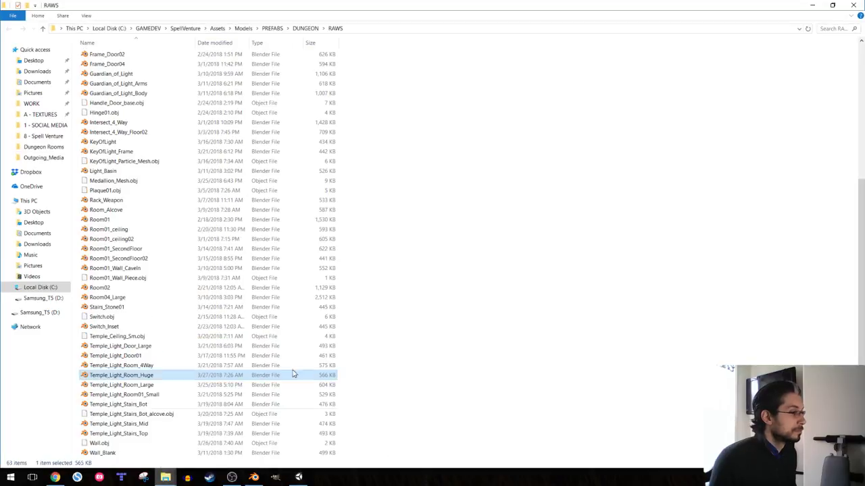
pyautogui.rightClick(432, 220)
pyautogui.click(452, 281)
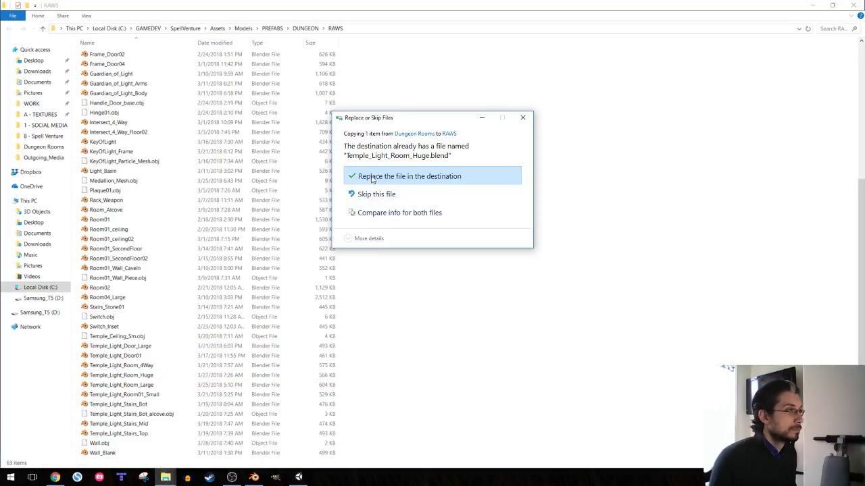
pyautogui.click(375, 177)
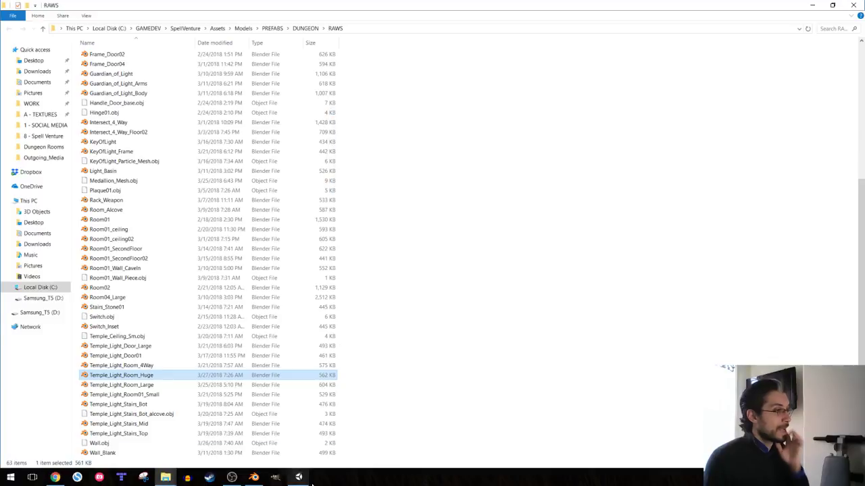
pyautogui.hotkey('alt', 'Tab')
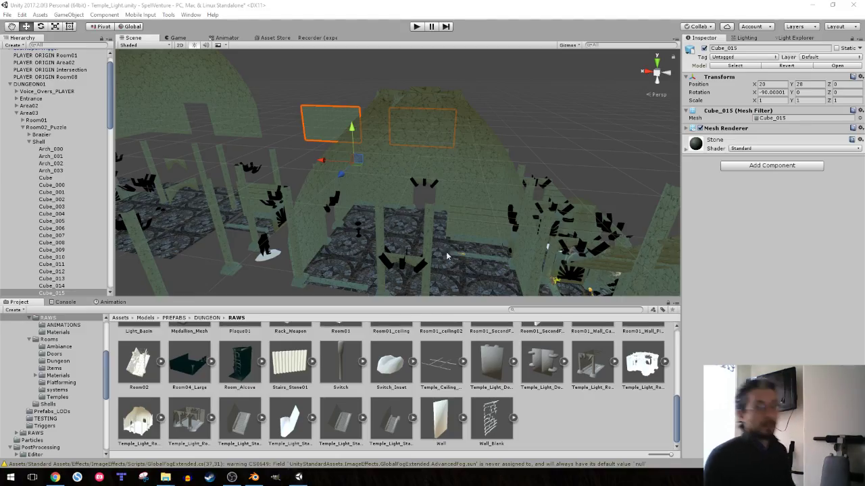
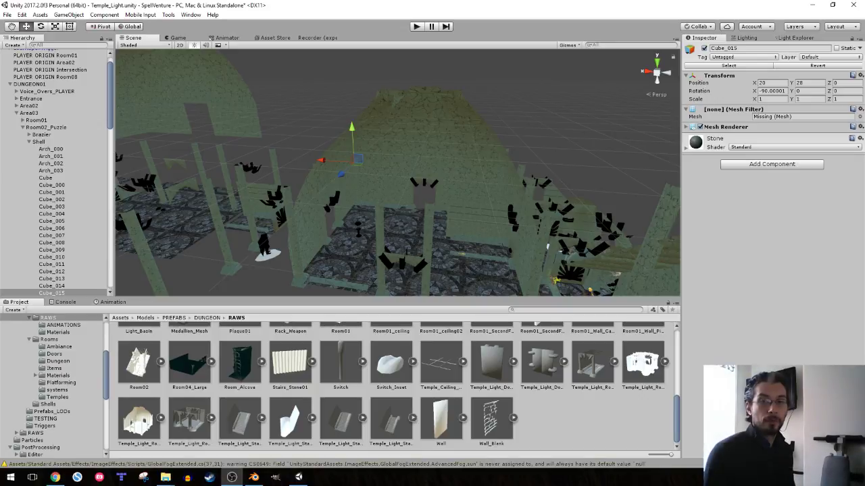
# - Test-move Room02_Puzzle along X, then undo so it returns to its original spot
pyautogui.moveTo(399, 189)
pyautogui.mouseDown(button='right')
pyautogui.moveTo(331, 219)
pyautogui.moveTo(378, 232)
pyautogui.moveTo(365, 230)
pyautogui.mouseUp(button='right')
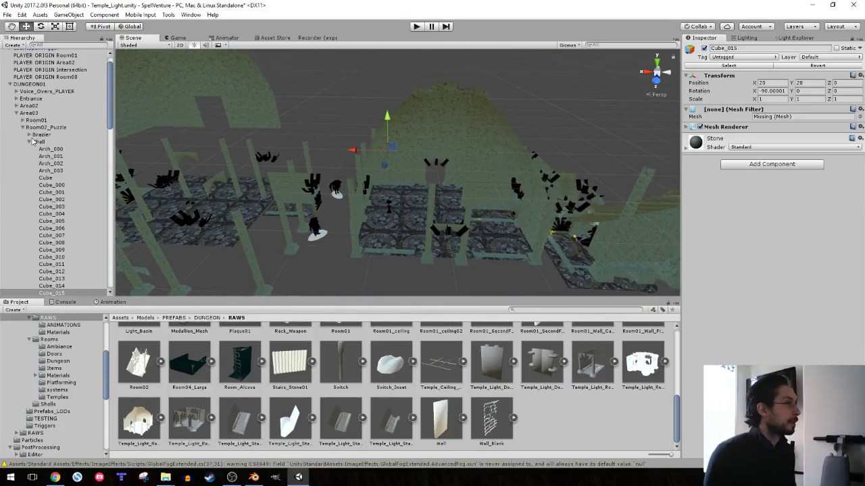
pyautogui.click(30, 142)
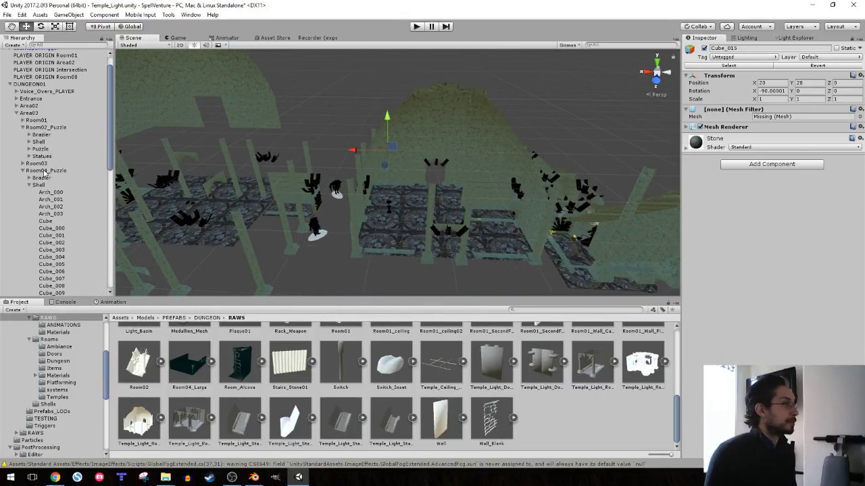
pyautogui.click(46, 127)
pyautogui.moveTo(450, 129); pyautogui.dragTo(454, 144, button='right')
pyautogui.moveTo(402, 196); pyautogui.dragTo(350, 199)
pyautogui.hotkey('ctrl', 'z')
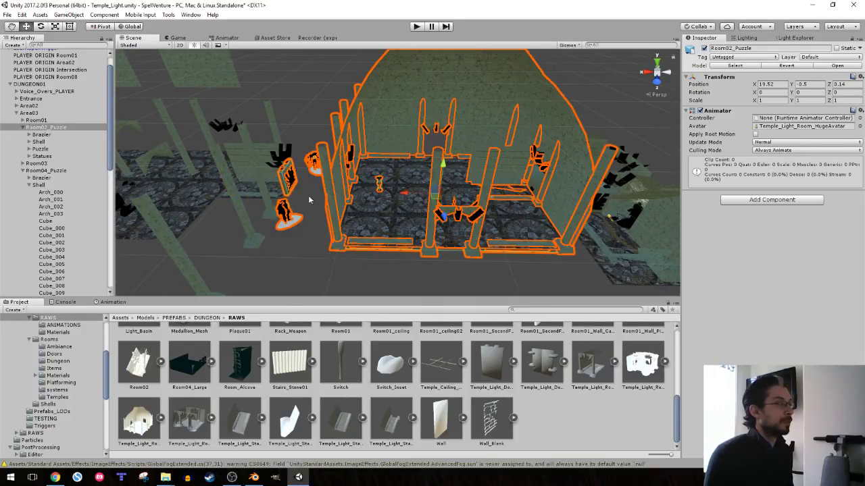
# - Pull Brazier, Puzzle and Statues out of Room02_Puzzle in the Hierarchy
pyautogui.click(42, 156)
pyautogui.click(41, 150)
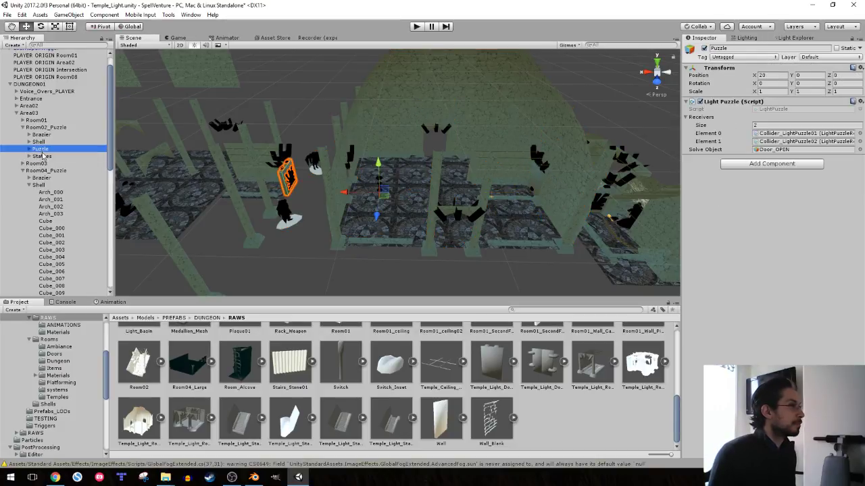
pyautogui.keyDown('shift'); pyautogui.click(42, 156); pyautogui.keyUp('shift')
pyautogui.keyDown('shift'); pyautogui.click(42, 127); pyautogui.keyUp('shift')
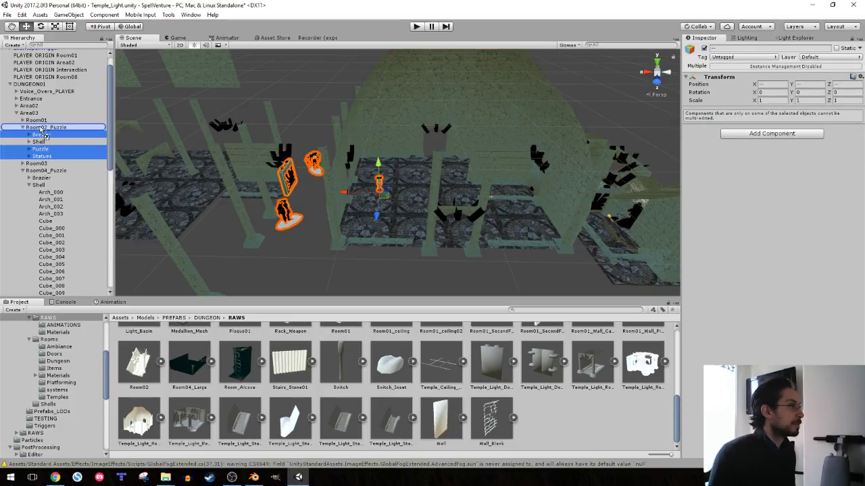
pyautogui.moveTo(42, 133); pyautogui.dragTo(41, 123)
# - Shift Room02_Puzzle along X to about 39.47
pyautogui.click(44, 148)
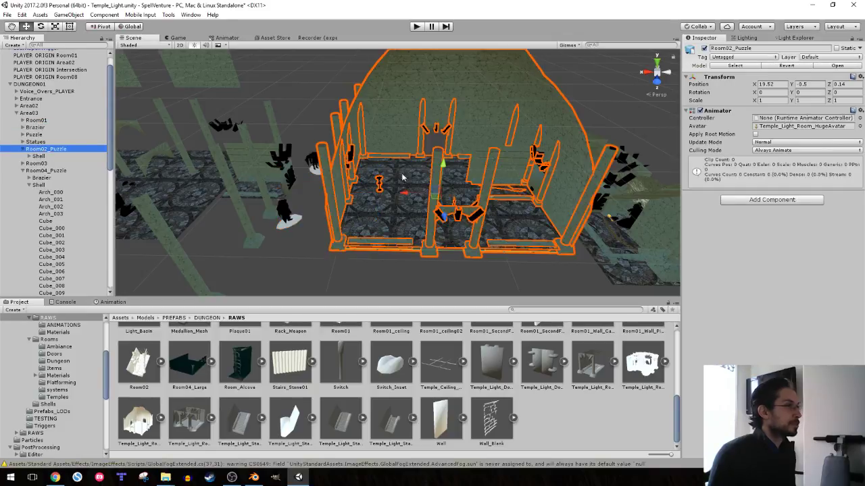
pyautogui.moveTo(402, 177); pyautogui.dragTo(347, 200)
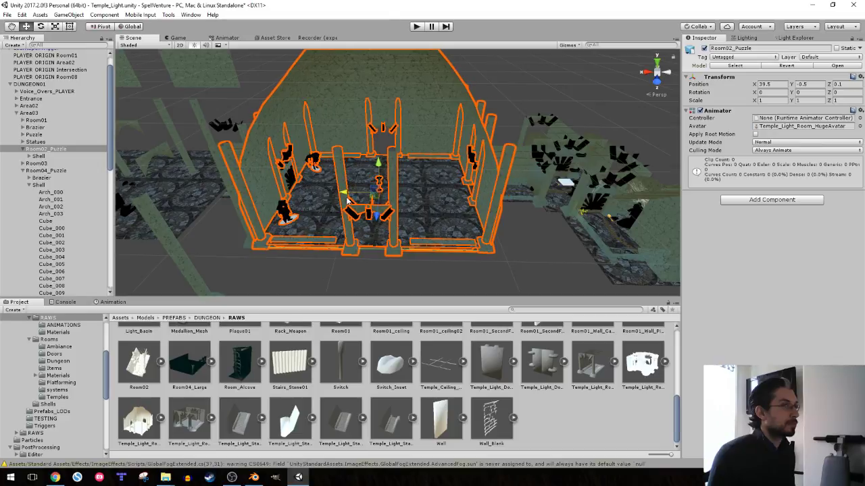
pyautogui.moveTo(346, 200)
pyautogui.mouseDown(button='right')
pyautogui.moveTo(460, 189)
pyautogui.moveTo(258, 125)
pyautogui.mouseUp(button='right')
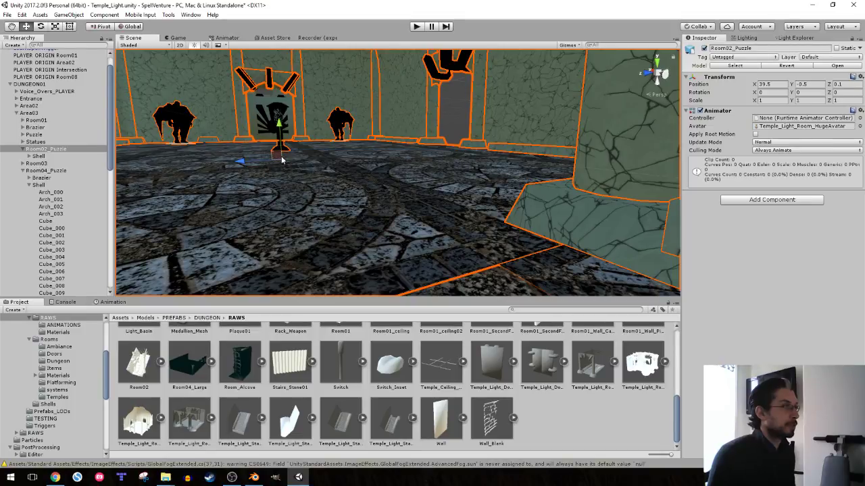
pyautogui.moveTo(283, 160); pyautogui.dragTo(352, 158, button='right')
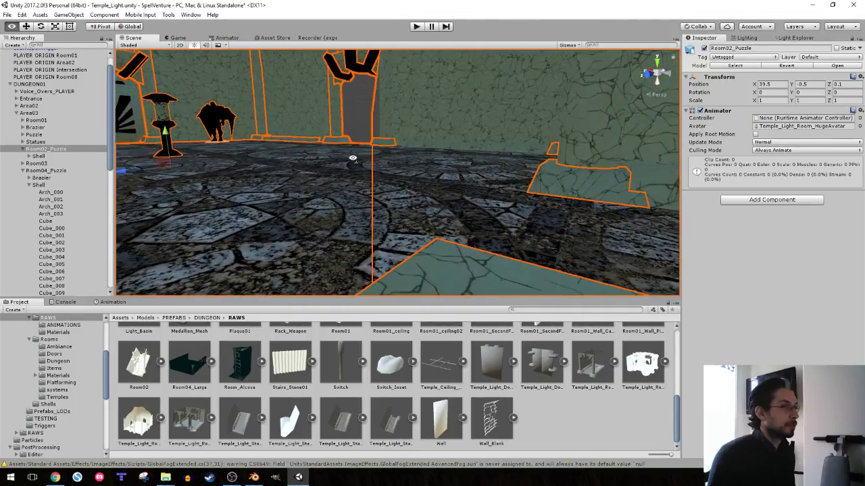
pyautogui.moveTo(170, 161); pyautogui.dragTo(162, 165)
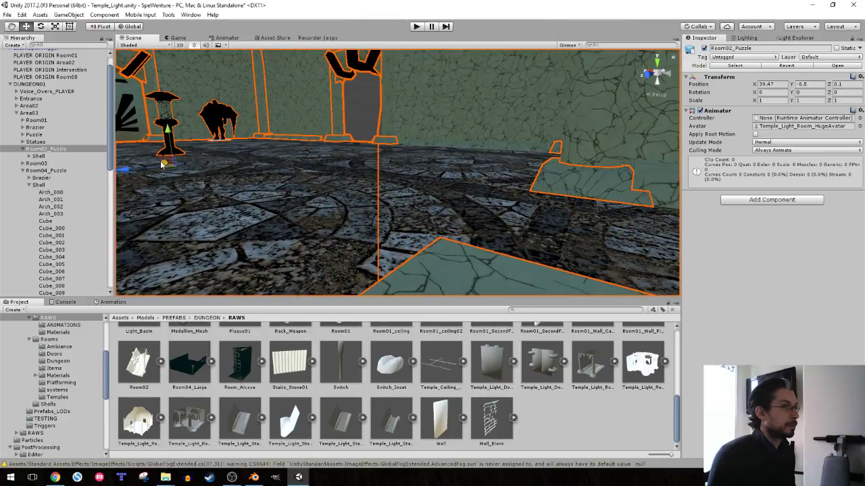
pyautogui.moveTo(354, 172)
pyautogui.mouseDown(button='right')
pyautogui.moveTo(259, 171)
pyautogui.moveTo(398, 196)
pyautogui.mouseUp(button='right')
# - Nest Brazier, Puzzle and Statues back under Room02_Puzzle and collapse its children list
pyautogui.click(36, 142)
pyautogui.keyDown('shift'); pyautogui.click(34, 135); pyautogui.keyUp('shift')
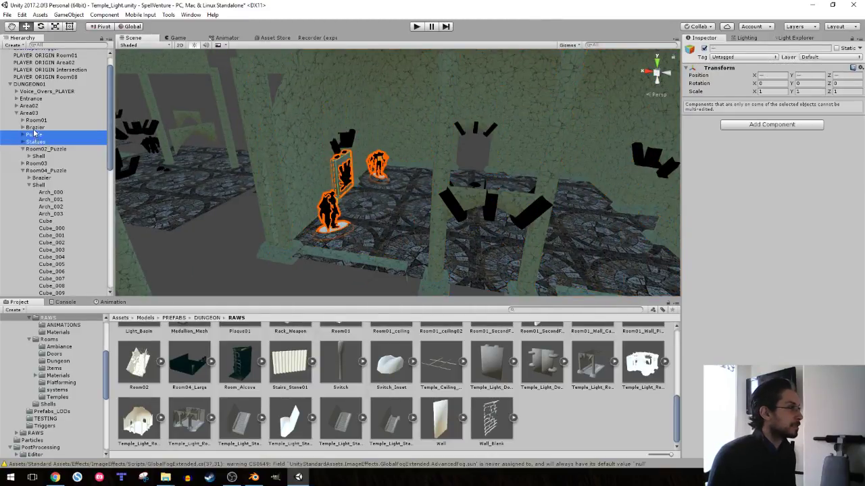
pyautogui.keyDown('shift'); pyautogui.click(35, 127); pyautogui.keyUp('shift')
pyautogui.moveTo(36, 127); pyautogui.dragTo(45, 150)
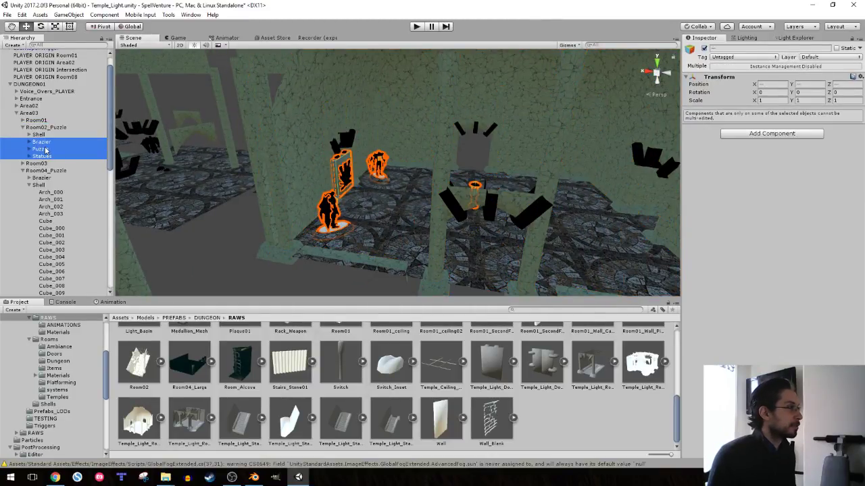
pyautogui.click(39, 156)
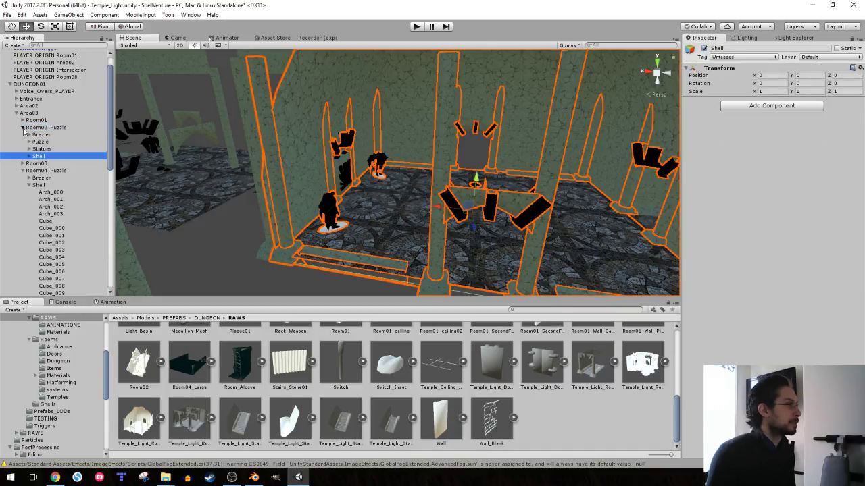
pyautogui.click(22, 127)
pyautogui.moveTo(321, 130)
pyautogui.mouseDown(button='right')
pyautogui.moveTo(351, 151)
pyautogui.moveTo(356, 168)
pyautogui.moveTo(347, 174)
pyautogui.moveTo(299, 162)
pyautogui.moveTo(347, 138)
pyautogui.mouseUp(button='right')
pyautogui.click(347, 174)
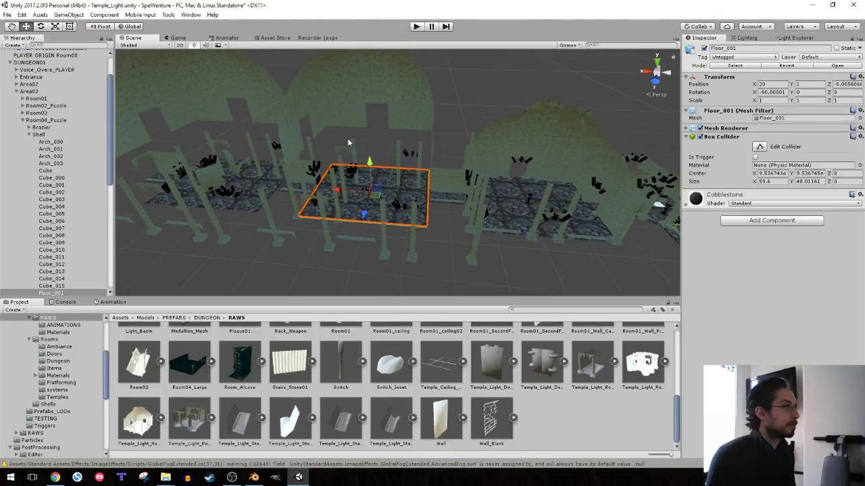
# - Set Floor_001's position to 0, 0, 0
pyautogui.click(770, 84)
pyautogui.write('0')
pyautogui.press('Tab')
pyautogui.press('Tab')
pyautogui.write('0')
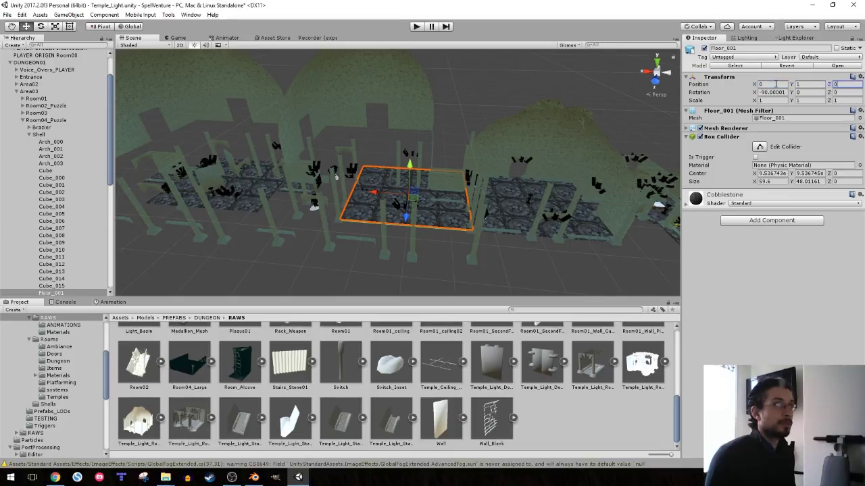
pyautogui.click(809, 83)
pyautogui.write('0')
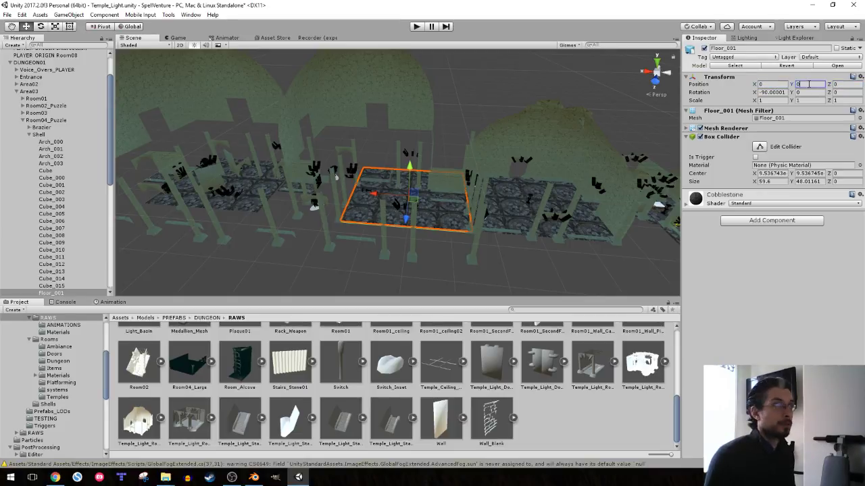
pyautogui.moveTo(541, 163); pyautogui.dragTo(556, 160, button='right')
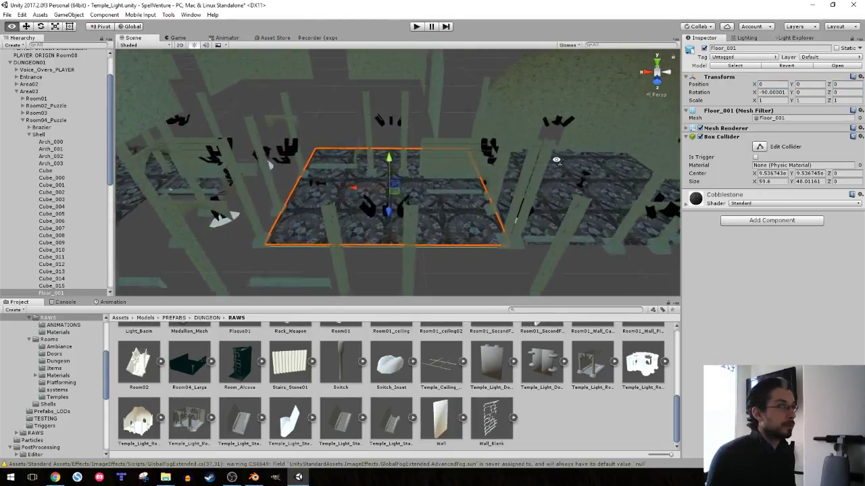
pyautogui.scroll(-5, 556, 160)
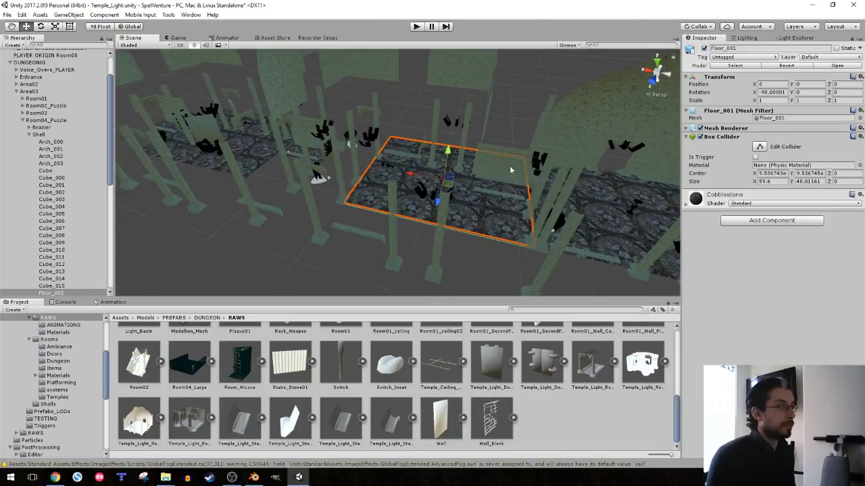
# - Frame the Shell and zero the right pillars' X and Z position
pyautogui.click(34, 135)
pyautogui.click(34, 135)
pyautogui.press('f')
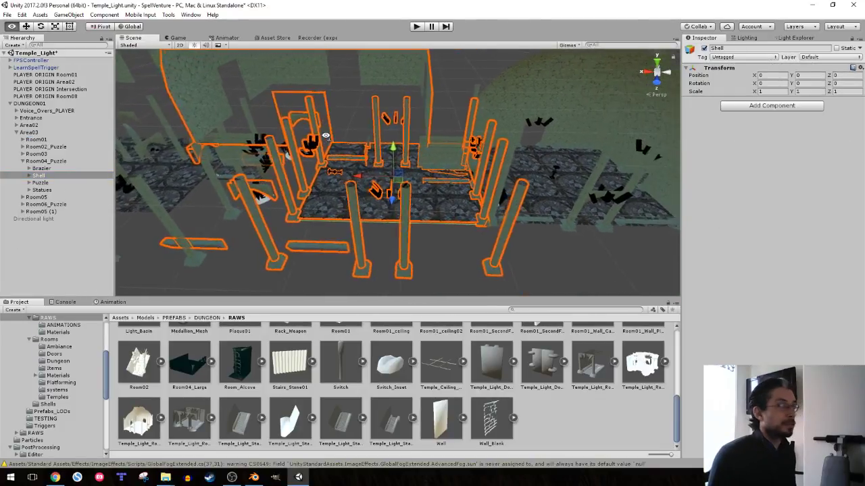
pyautogui.click(376, 113)
pyautogui.click(784, 85)
pyautogui.write('0')
pyautogui.press('Tab')
pyautogui.press('Tab')
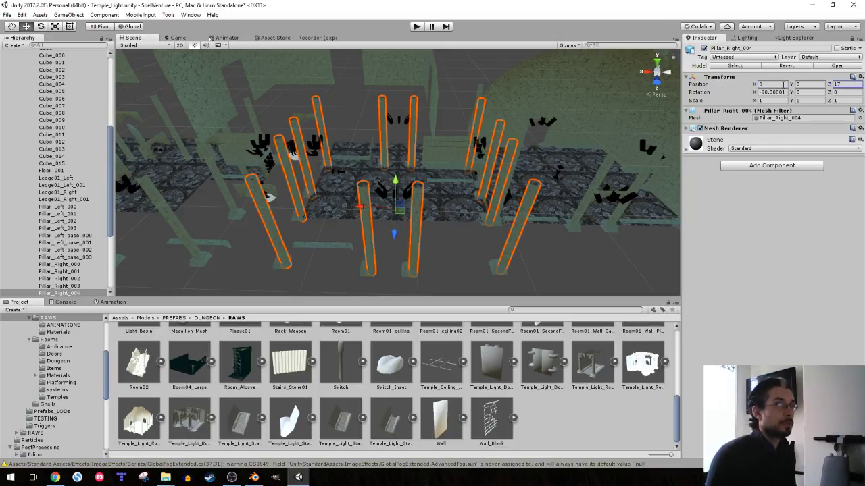
pyautogui.write('0')
# - Zero the X and Z positions of the right pillar bases and the left ledges
pyautogui.click(414, 269)
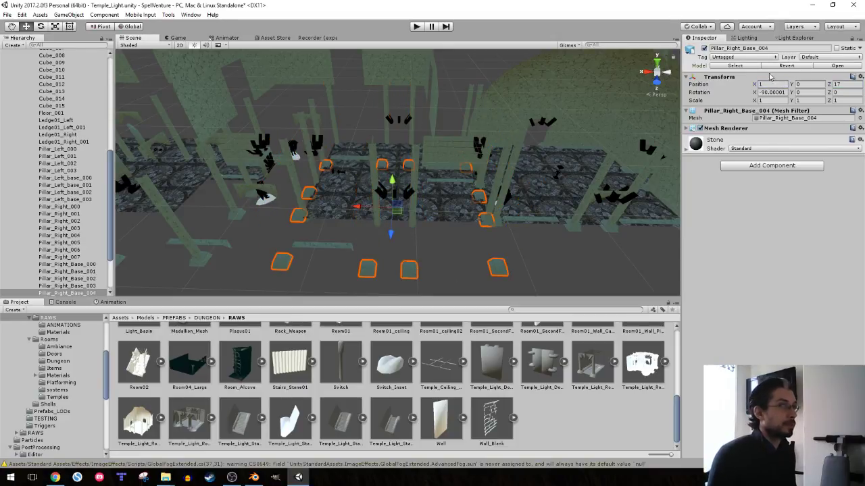
pyautogui.click(784, 84)
pyautogui.write('0')
pyautogui.press('Tab')
pyautogui.press('Tab')
pyautogui.write('0')
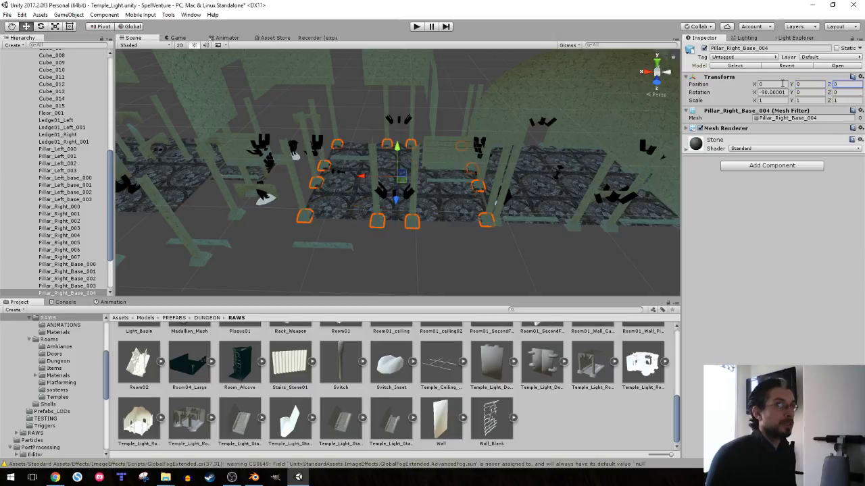
pyautogui.click(308, 248)
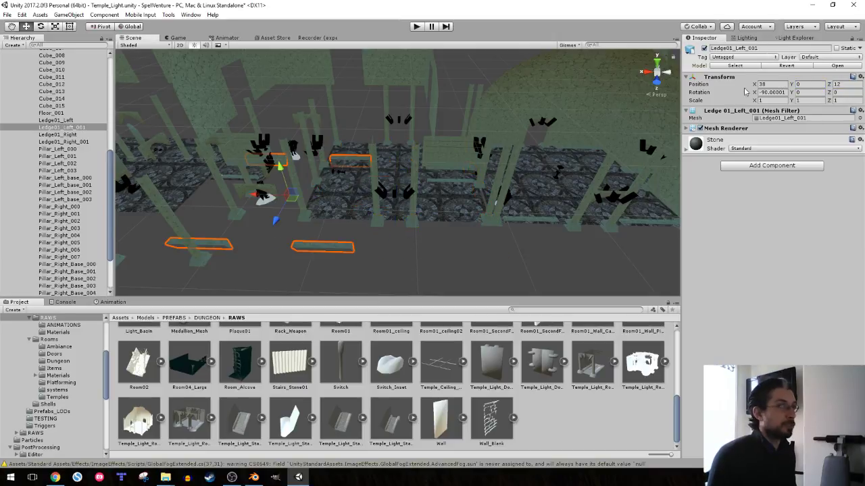
pyautogui.click(768, 84)
pyautogui.write('0')
pyautogui.press('Tab')
pyautogui.press('Tab')
pyautogui.write('0')
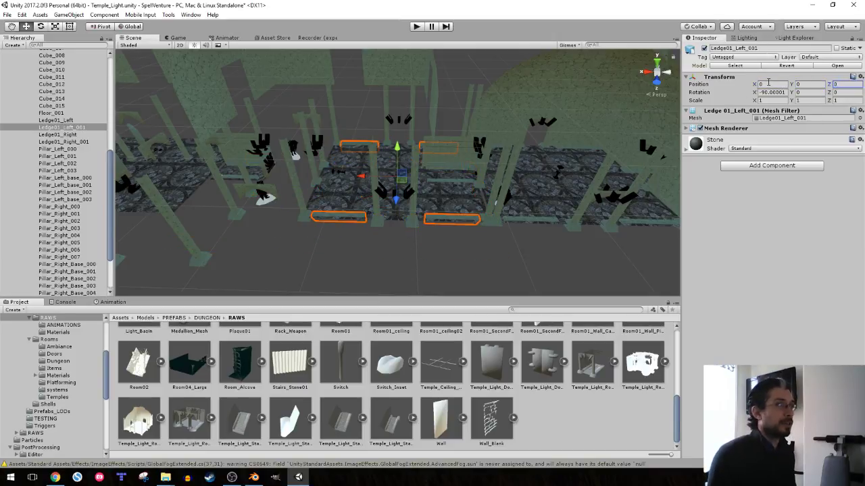
# - Zero the arches' X position
pyautogui.moveTo(277, 186)
pyautogui.keyDown('alt'); pyautogui.mouseDown()
pyautogui.moveTo(265, 172)
pyautogui.moveTo(319, 202)
pyautogui.mouseUp(); pyautogui.keyUp('alt')
pyautogui.click(319, 202)
pyautogui.click(779, 83)
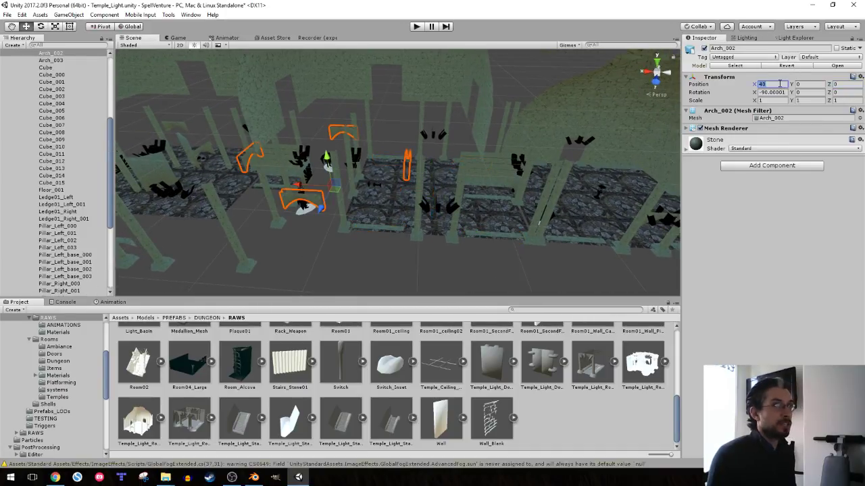
pyautogui.write('0')
pyautogui.press('Tab')
pyautogui.press('Tab')
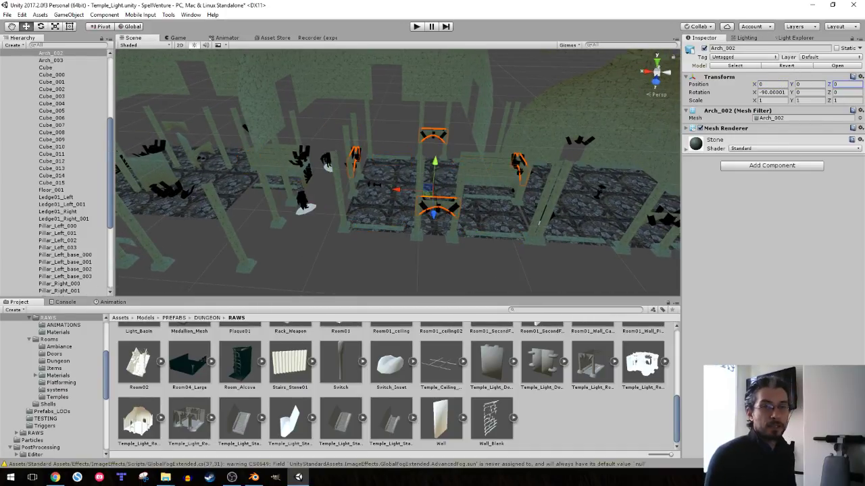
pyautogui.hotkey('alt', 'Tab')
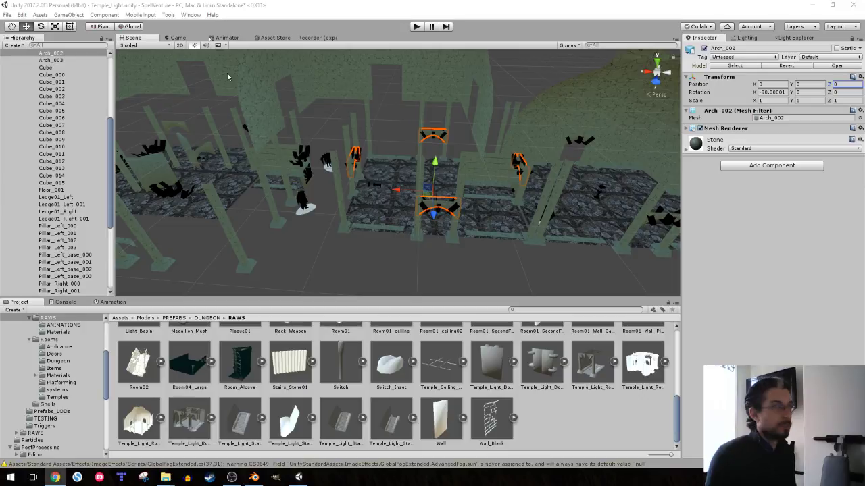
pyautogui.hotkey('alt', 'Tab')
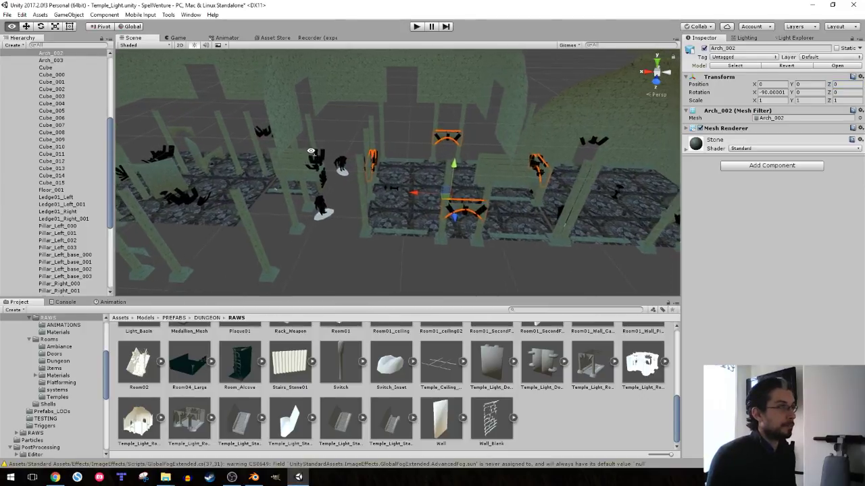
# - Set the Cube wall piece's X and Y positions to 0
pyautogui.keyDown('alt'); pyautogui.moveTo(306, 153); pyautogui.dragTo(365, 142); pyautogui.keyUp('alt')
pyautogui.click(399, 102)
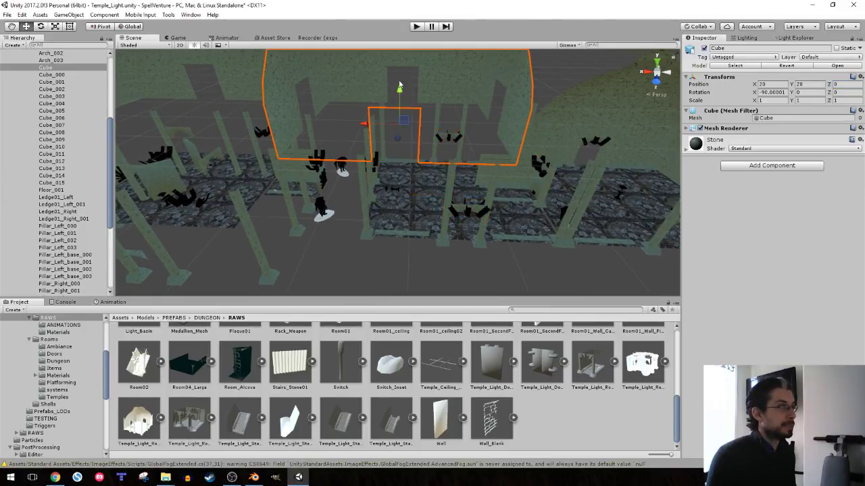
pyautogui.click(770, 84)
pyautogui.write('0')
pyautogui.press('Tab')
pyautogui.write('0')
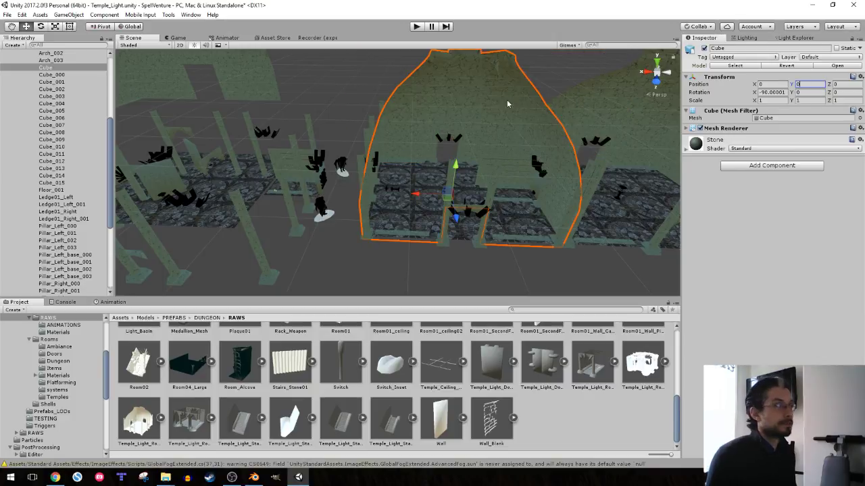
pyautogui.scroll(5, 71, 100)
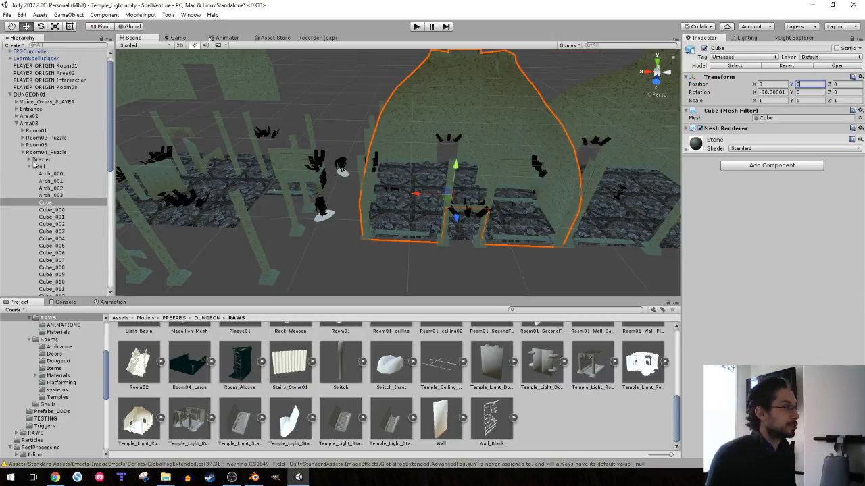
pyautogui.click(37, 167)
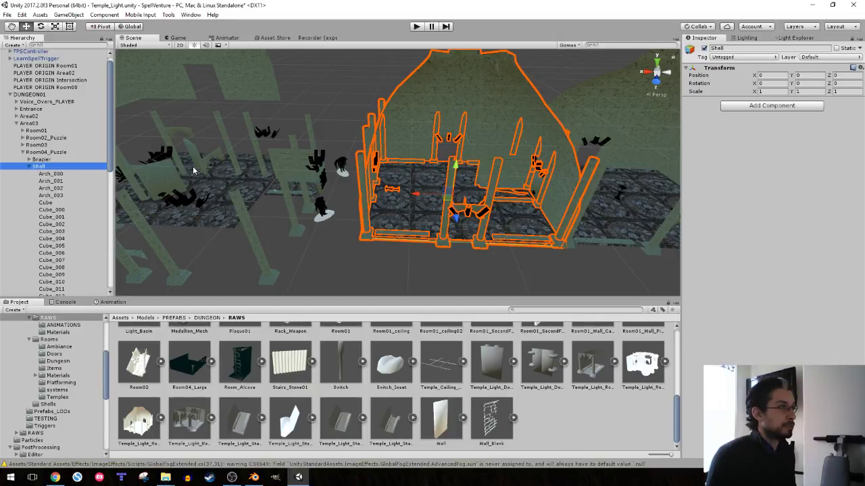
# - Move Shell into Room04_Puzzle and place Brazier, Puzzle and Statues under Area03
pyautogui.click(32, 167)
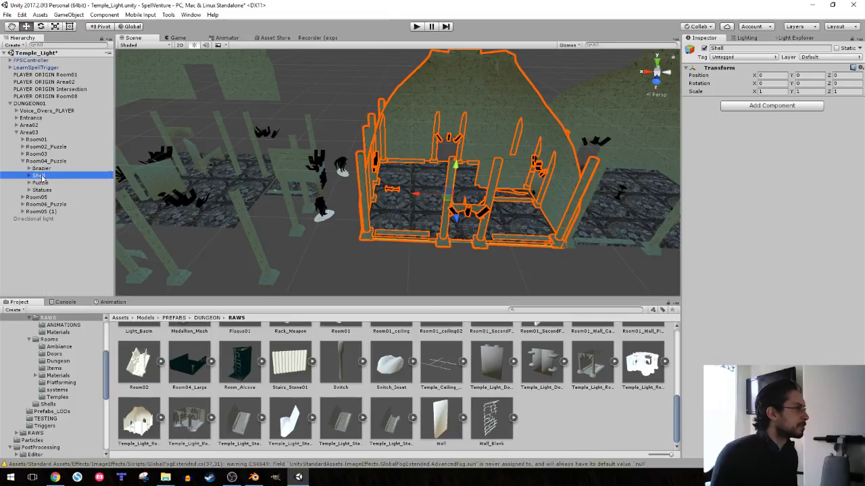
pyautogui.moveTo(41, 177); pyautogui.dragTo(49, 170)
pyautogui.click(41, 168)
pyautogui.keyDown('shift'); pyautogui.click(42, 182); pyautogui.keyUp('shift')
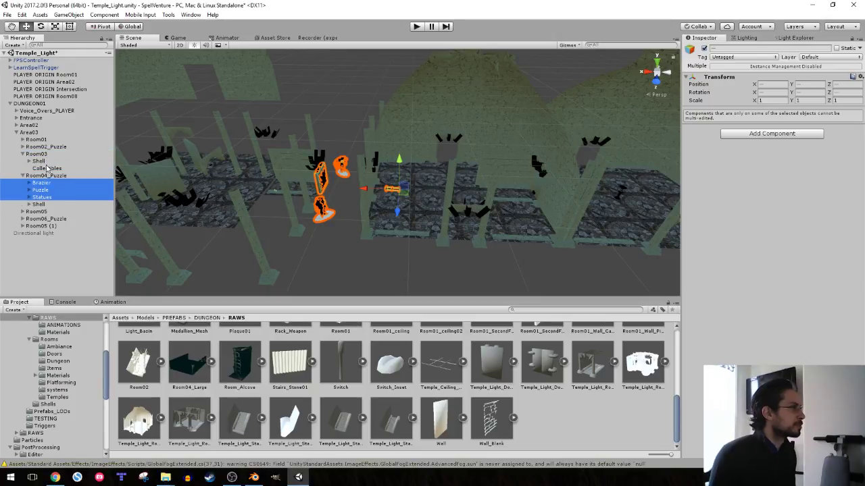
pyautogui.moveTo(45, 159)
pyautogui.mouseDown()
pyautogui.moveTo(48, 185)
pyautogui.moveTo(43, 173)
pyautogui.mouseUp()
pyautogui.moveTo(40, 157); pyautogui.dragTo(39, 155)
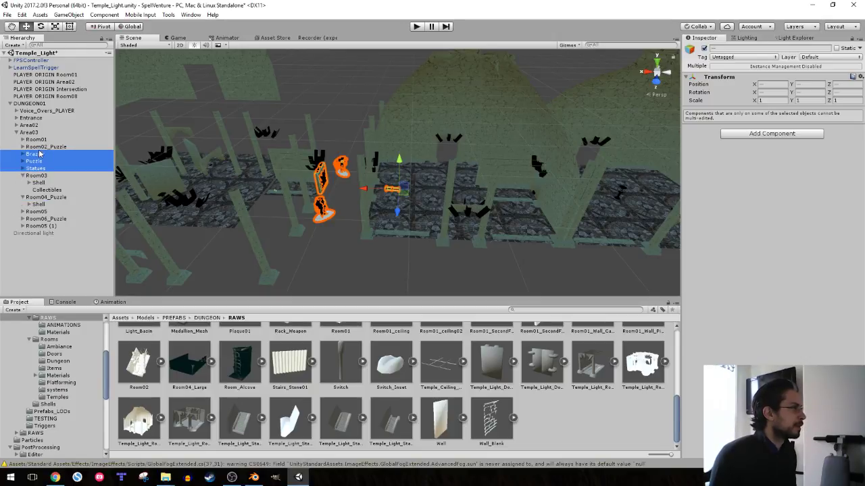
pyautogui.click(23, 175)
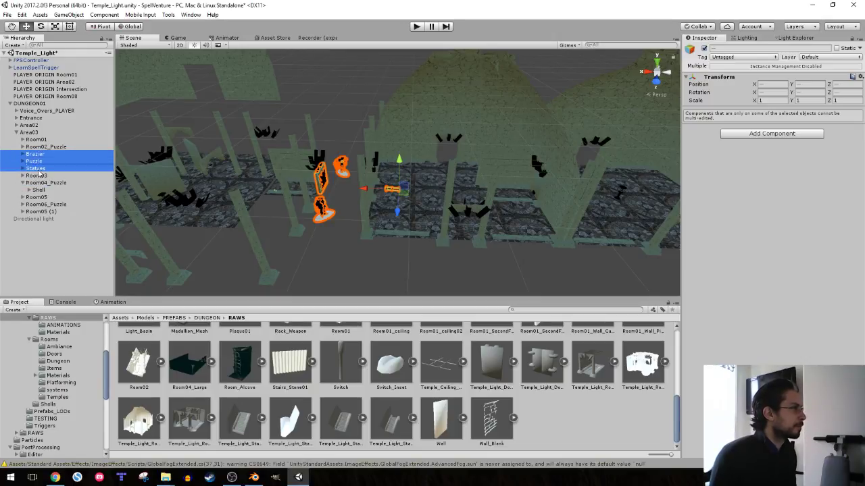
pyautogui.moveTo(39, 172); pyautogui.dragTo(40, 180)
# - Slide Room04_Puzzle along X to about 119.87
pyautogui.click(46, 183)
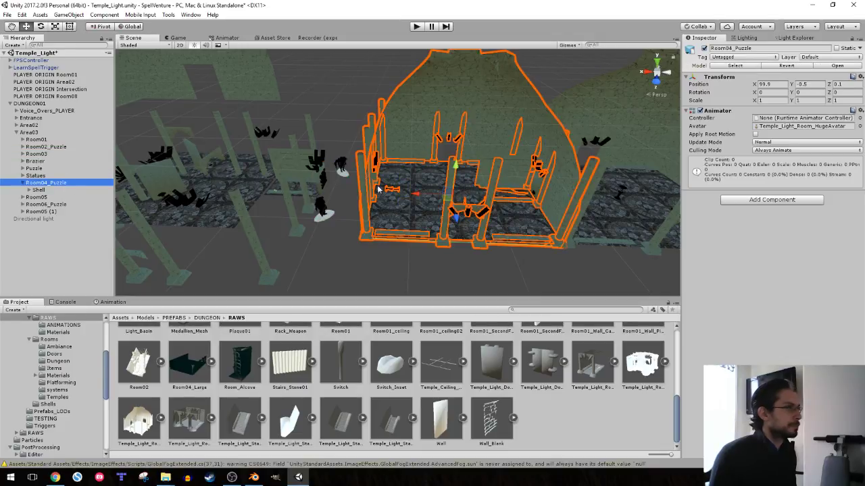
pyautogui.moveTo(378, 189); pyautogui.dragTo(301, 202)
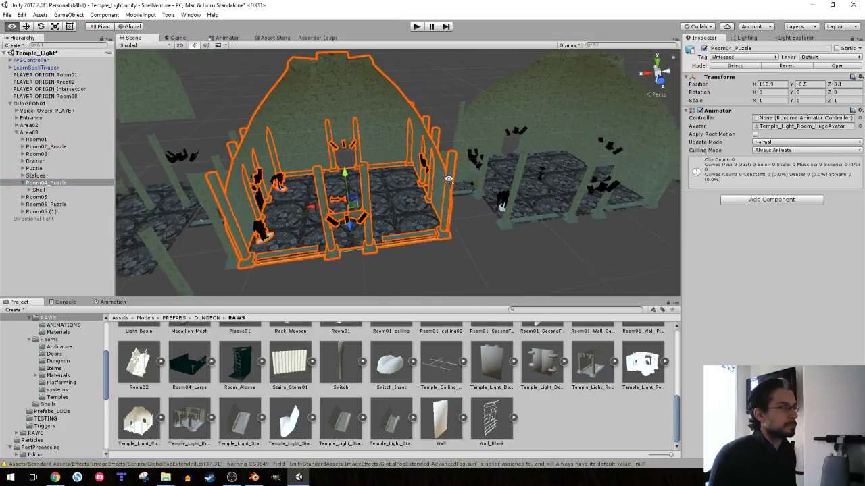
pyautogui.moveTo(448, 179)
pyautogui.mouseDown(button='right')
pyautogui.moveTo(262, 178)
pyautogui.moveTo(322, 122)
pyautogui.moveTo(316, 109)
pyautogui.mouseUp(button='right')
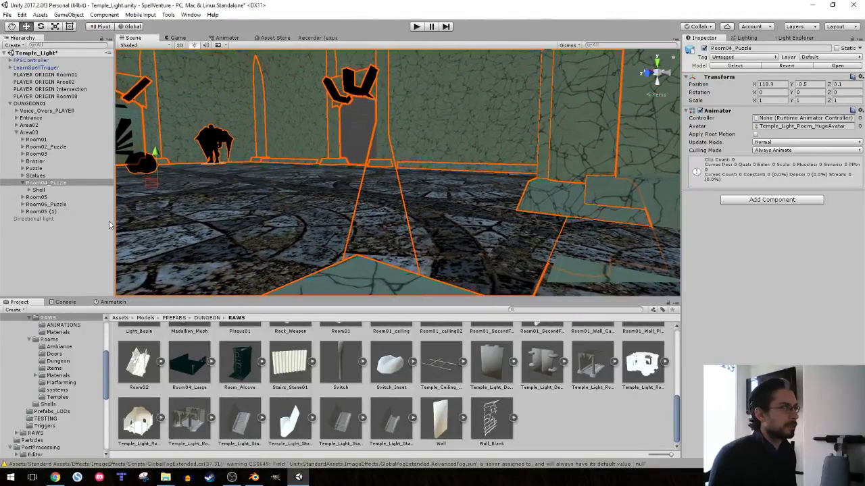
pyautogui.moveTo(408, 176); pyautogui.dragTo(356, 182, button='right')
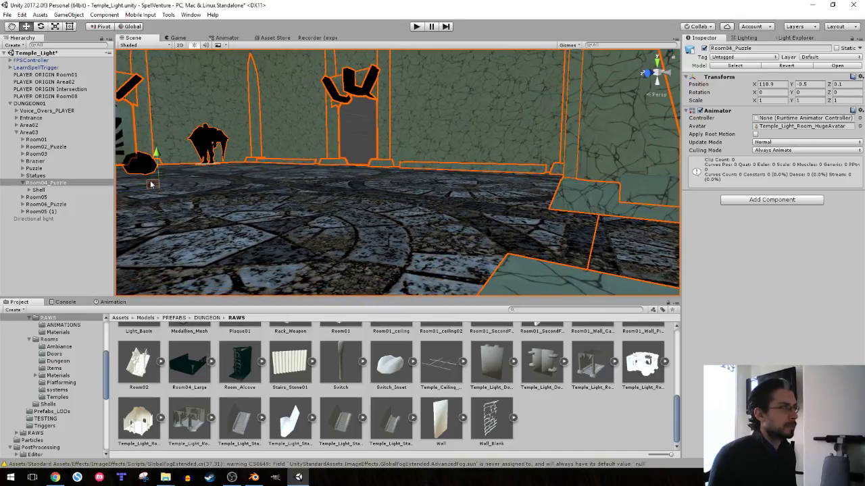
pyautogui.moveTo(144, 188); pyautogui.dragTo(144, 187)
pyautogui.moveTo(144, 186); pyautogui.dragTo(266, 162, button='right')
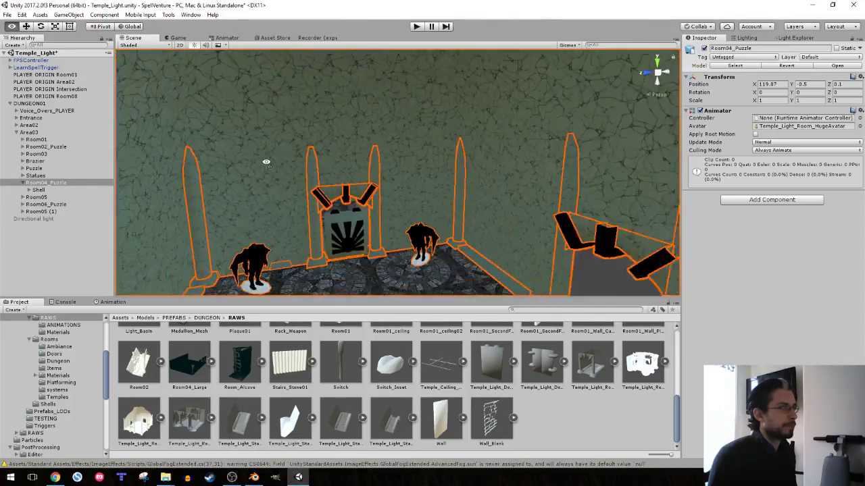
pyautogui.moveTo(267, 162)
pyautogui.mouseDown(button='right')
pyautogui.moveTo(421, 175)
pyautogui.moveTo(432, 189)
pyautogui.mouseUp(button='right')
# - Move Brazier, Puzzle and Statues back into Room04_Puzzle
pyautogui.click(436, 203)
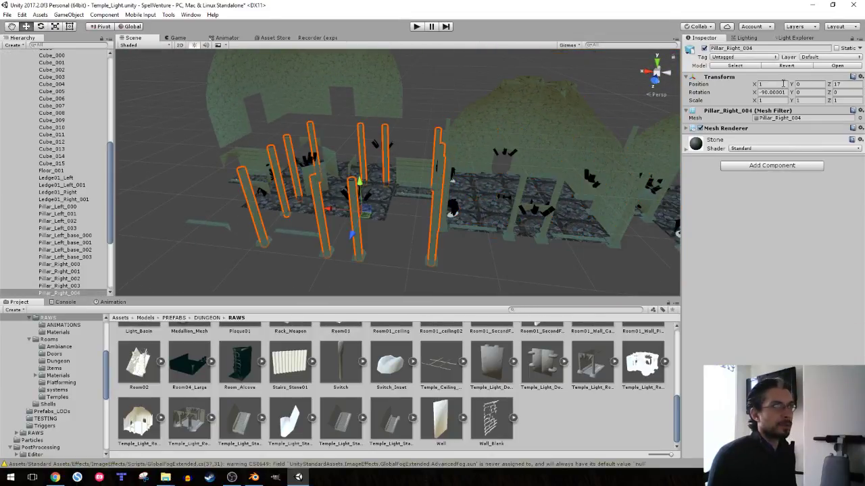
pyautogui.click(533, 211)
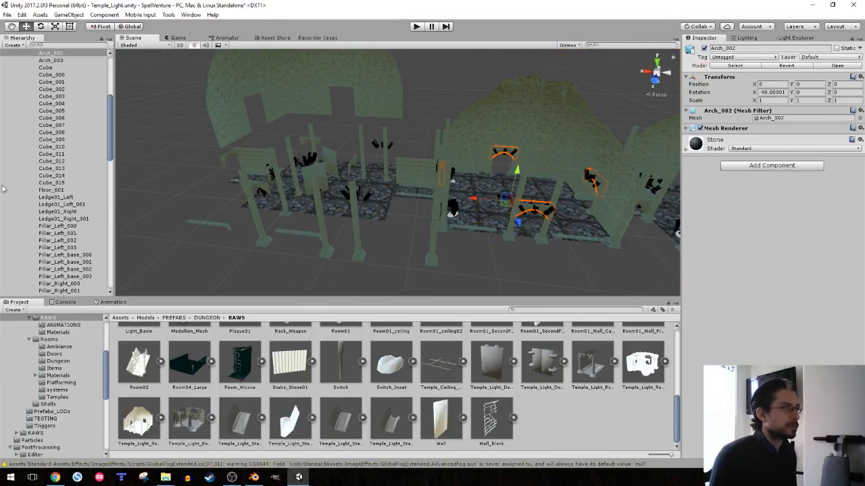
pyautogui.click(29, 190)
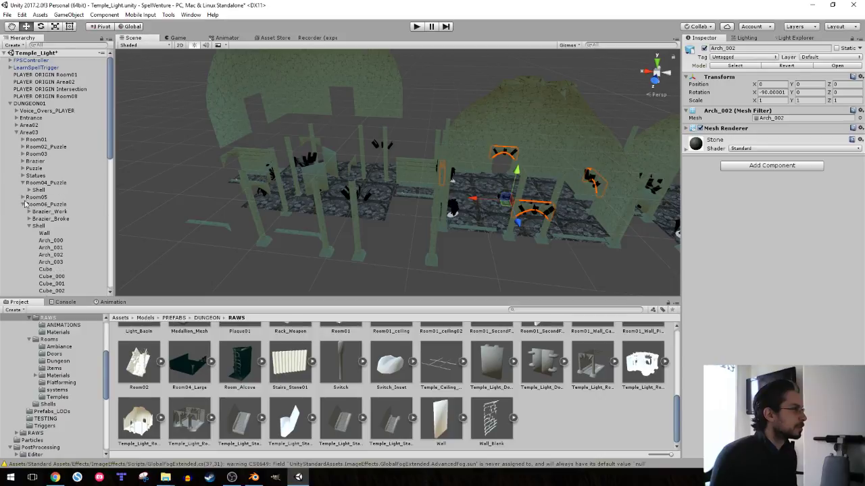
pyautogui.click(29, 226)
pyautogui.click(35, 176)
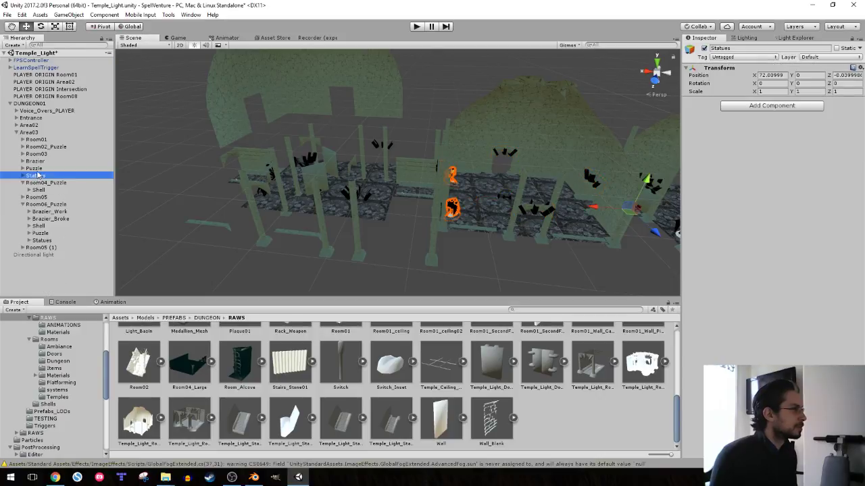
pyautogui.keyDown('shift'); pyautogui.click(35, 168); pyautogui.keyUp('shift')
pyautogui.keyDown('shift'); pyautogui.click(35, 161); pyautogui.keyUp('shift')
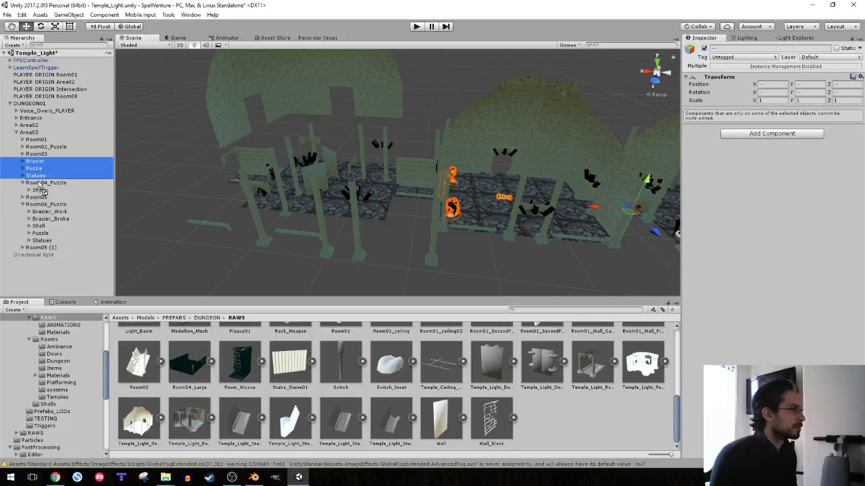
pyautogui.moveTo(40, 187); pyautogui.dragTo(37, 166)
pyautogui.click(38, 162)
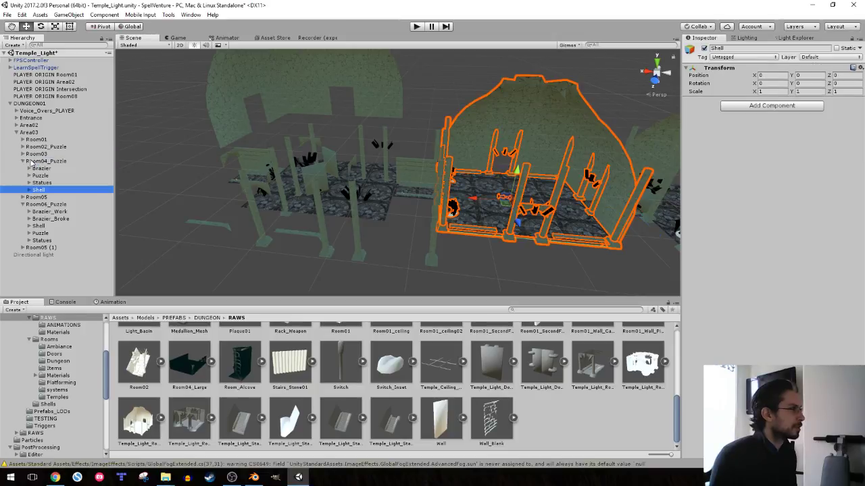
# - Collapse Room04_Puzzle and select Room06_Puzzle's misplaced pillars
pyautogui.click(23, 162)
pyautogui.click(39, 168)
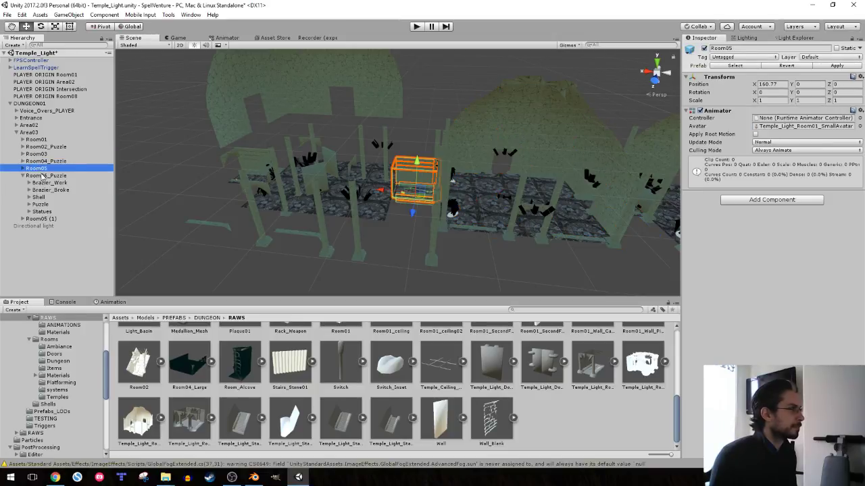
pyautogui.click(43, 176)
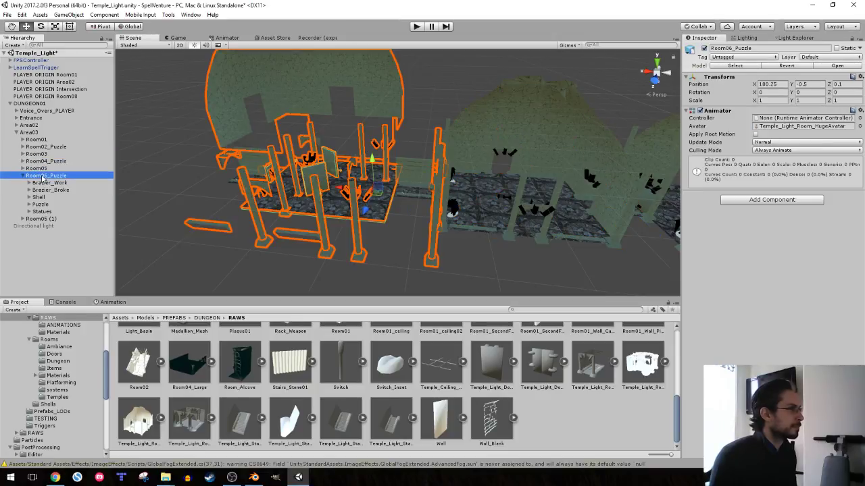
pyautogui.click(360, 240)
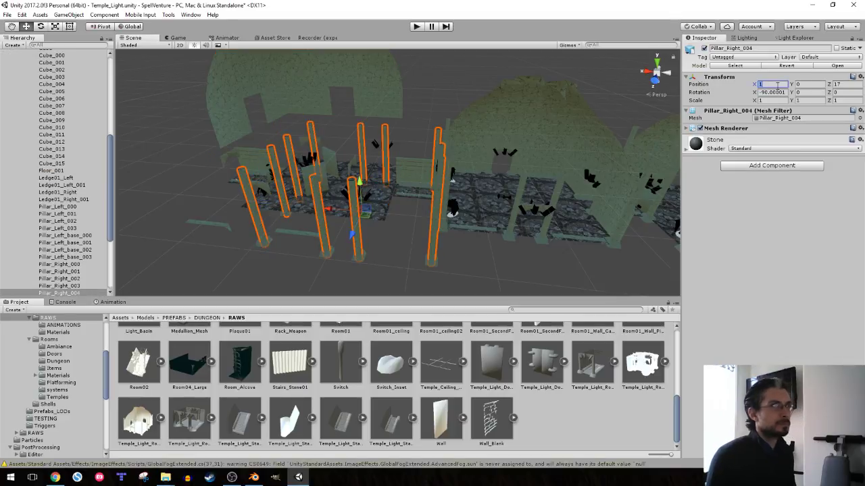
# - Zero the misplaced pillars' X and Z position
pyautogui.write('00')
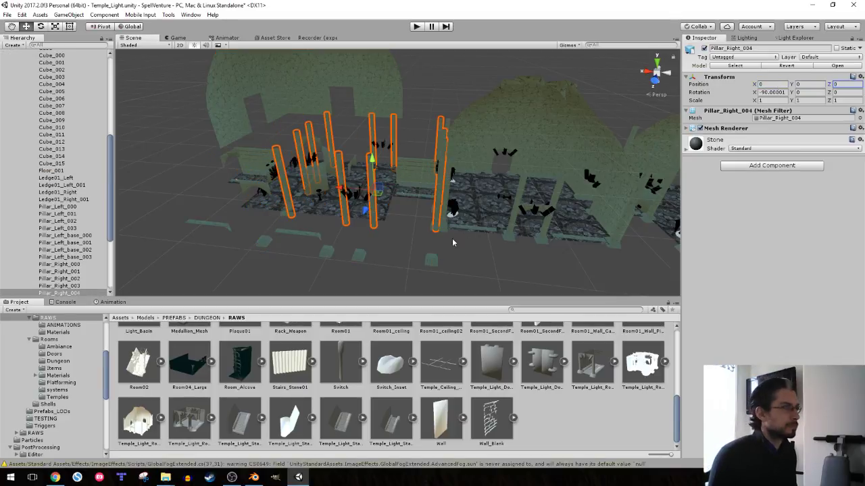
pyautogui.click(438, 264)
pyautogui.hotkey('ctrl', 'z')
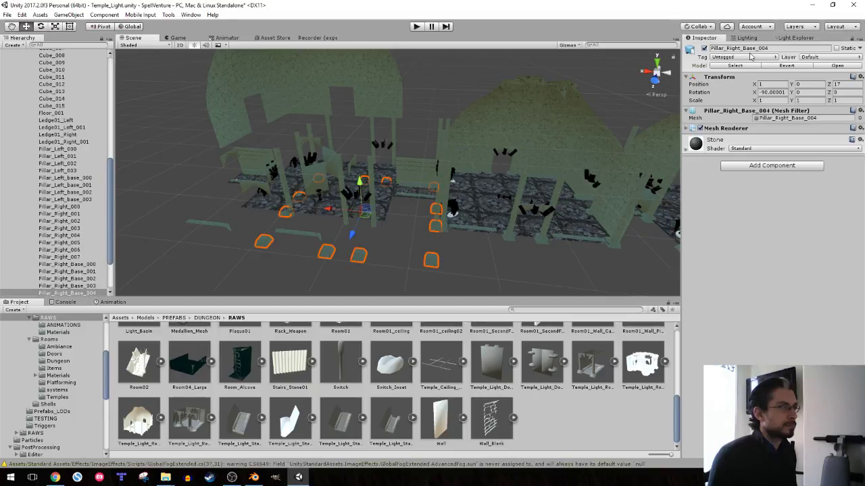
pyautogui.write('0')
pyautogui.press('Tab')
pyautogui.press('Tab')
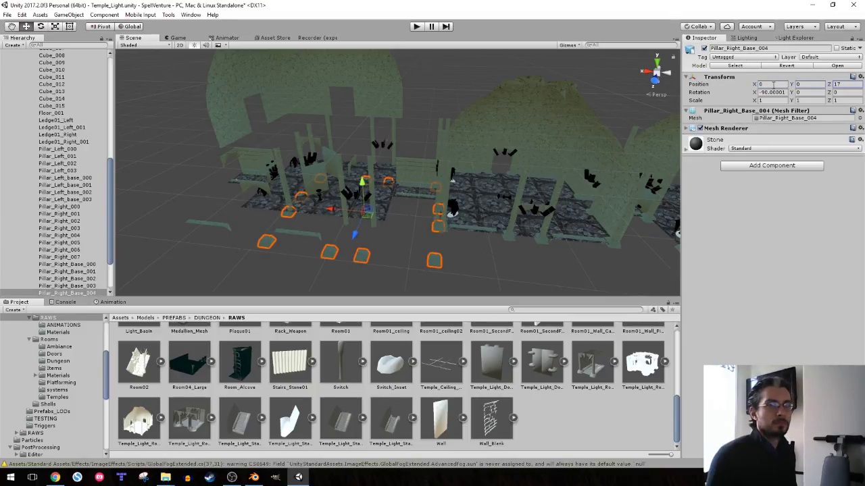
pyautogui.write('0')
# - Zero the ledge strips' X and Z position and the arches' X position
pyautogui.click(317, 237)
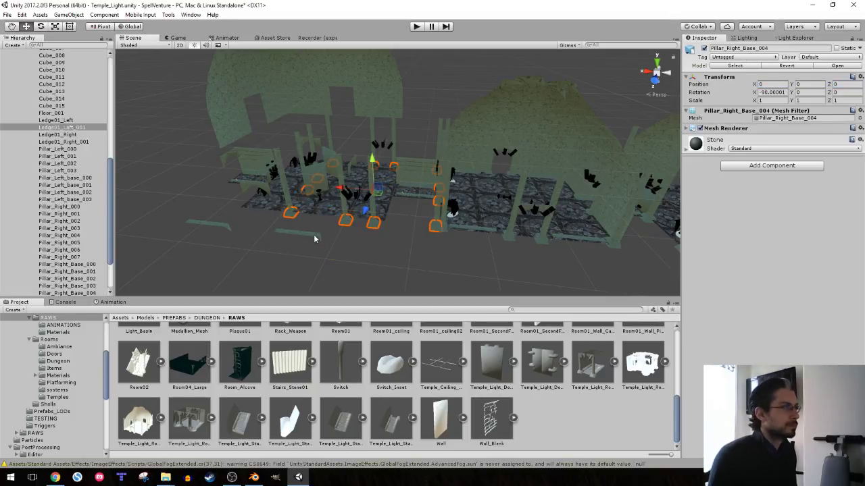
pyautogui.write('0')
pyautogui.press('Tab')
pyautogui.press('Tab')
pyautogui.write('0')
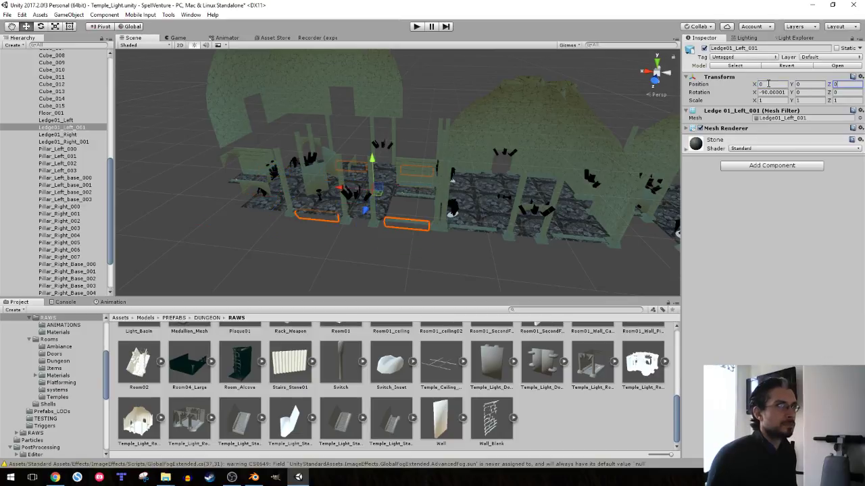
pyautogui.click(259, 189)
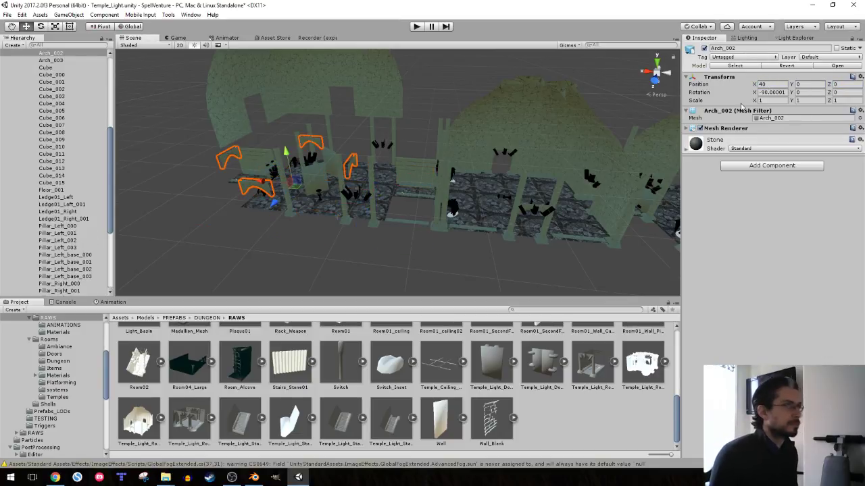
pyautogui.write('0')
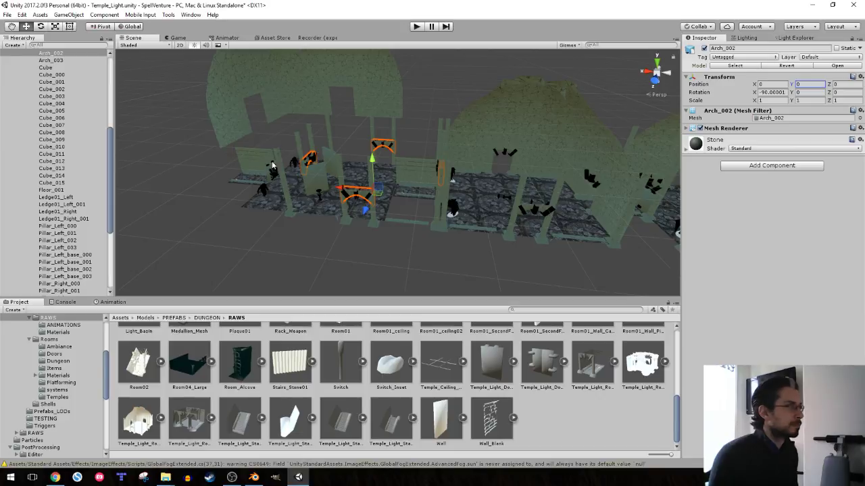
# - Reset the arched wall Cube and Floor_001 positions to 0
pyautogui.click(264, 96)
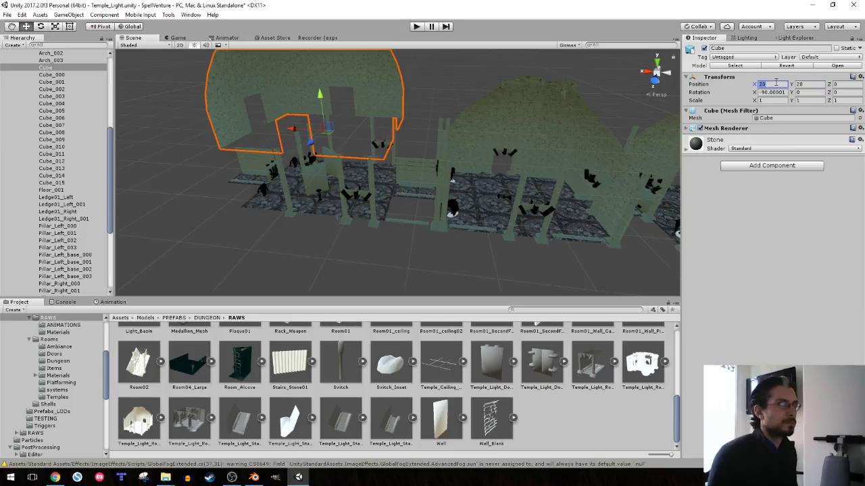
pyautogui.write('0')
pyautogui.press('Tab')
pyautogui.write('0')
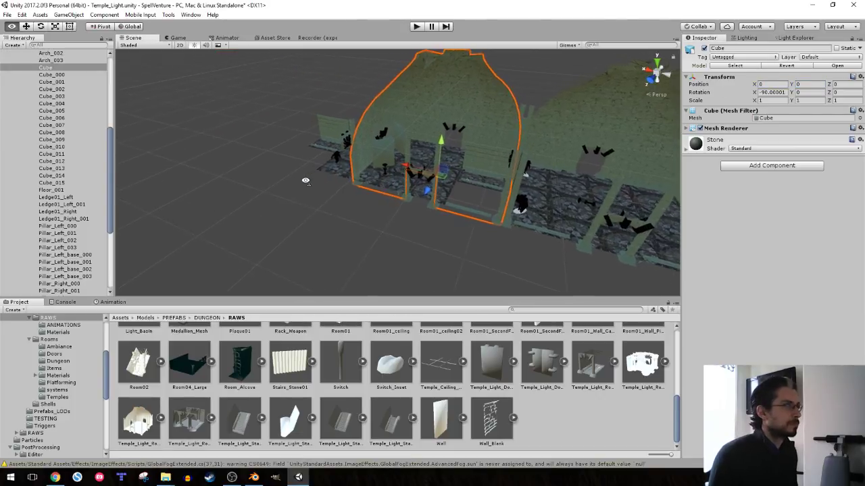
pyautogui.keyDown('alt'); pyautogui.moveTo(337, 174); pyautogui.dragTo(394, 193); pyautogui.keyUp('alt')
pyautogui.click(391, 216)
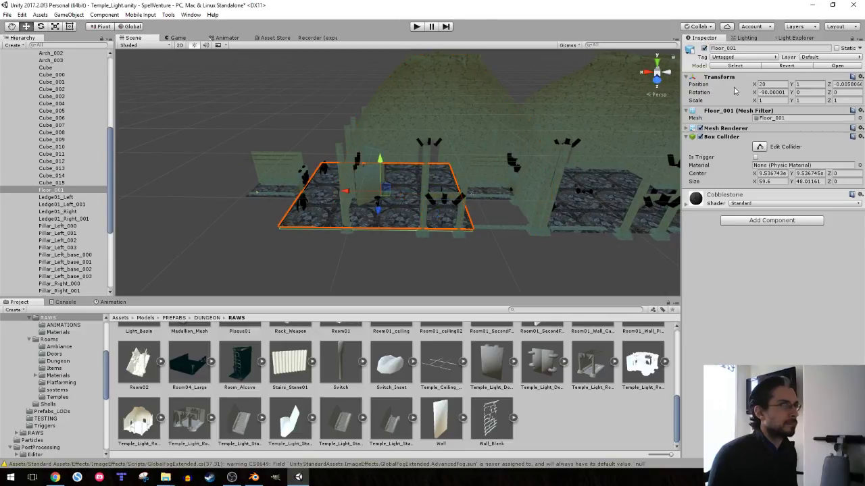
pyautogui.write('0')
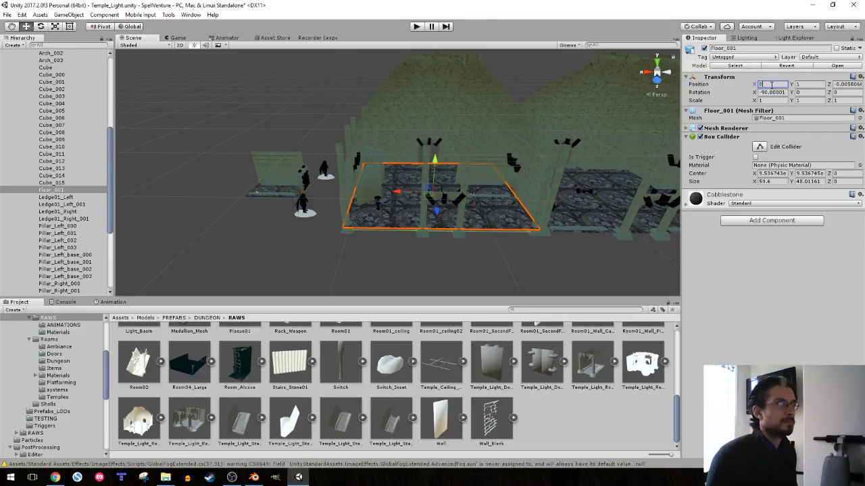
pyautogui.write('0')
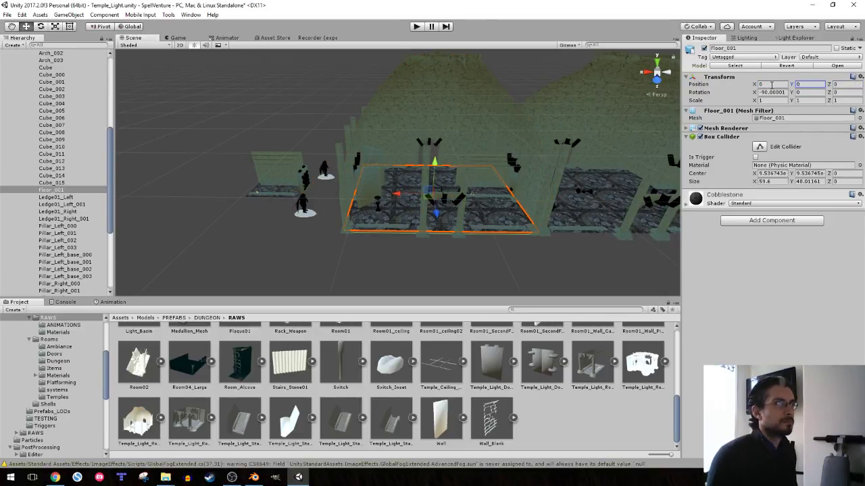
pyautogui.keyDown('alt'); pyautogui.moveTo(325, 183); pyautogui.dragTo(378, 155); pyautogui.keyUp('alt')
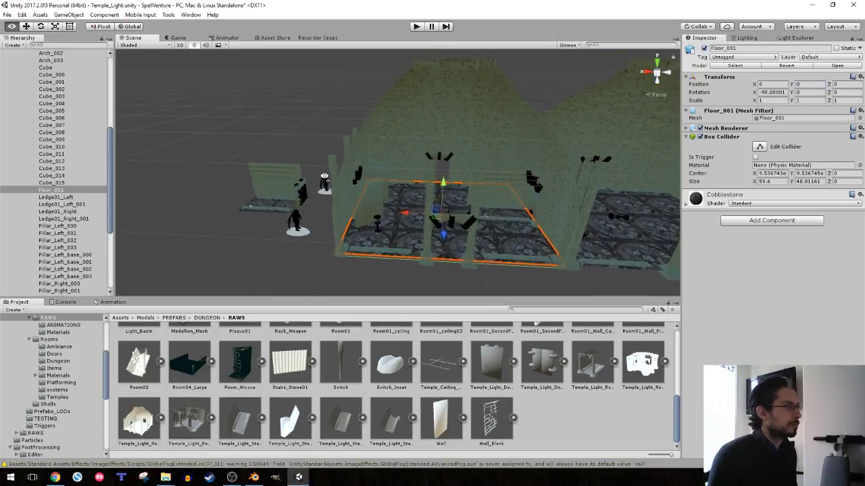
pyautogui.click(388, 143)
pyautogui.scroll(5, 75, 140)
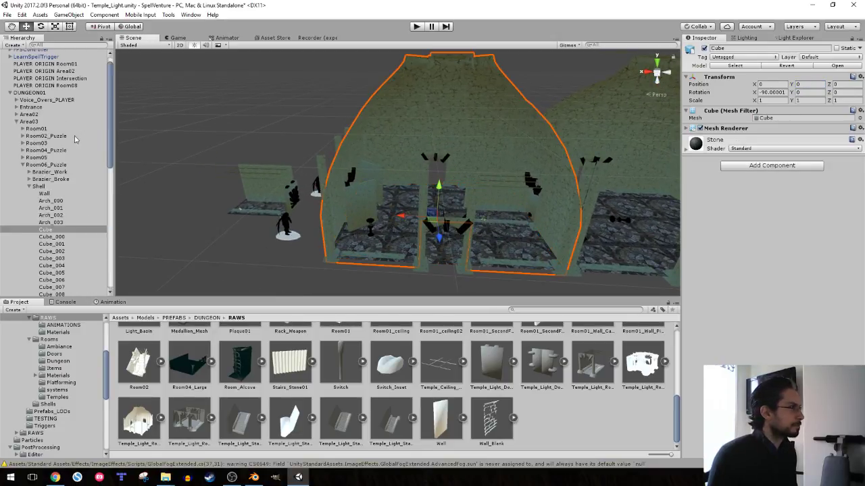
# - Move Brazier_Work, Brazier_Broke, Puzzle and Statues out of Room06_Puzzle into Area03
pyautogui.click(29, 186)
pyautogui.click(50, 190)
pyautogui.keyDown('shift'); pyautogui.click(49, 182); pyautogui.keyUp('shift')
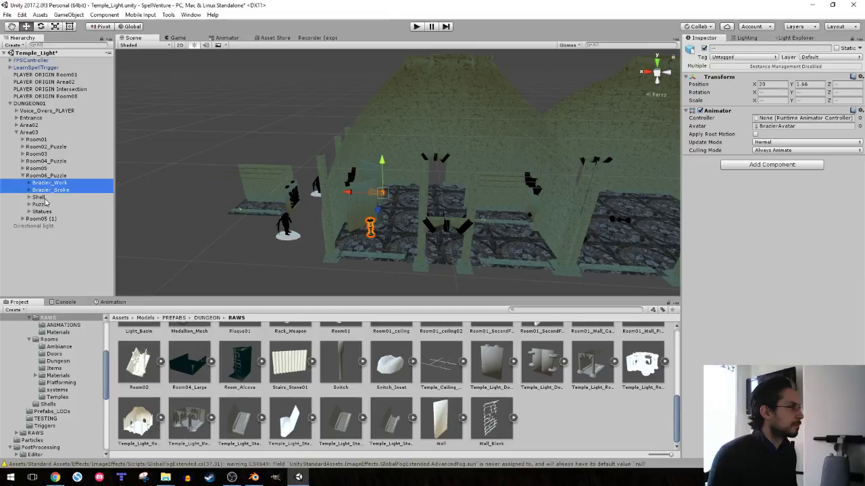
pyautogui.keyDown('shift'); pyautogui.click(42, 211); pyautogui.keyUp('shift')
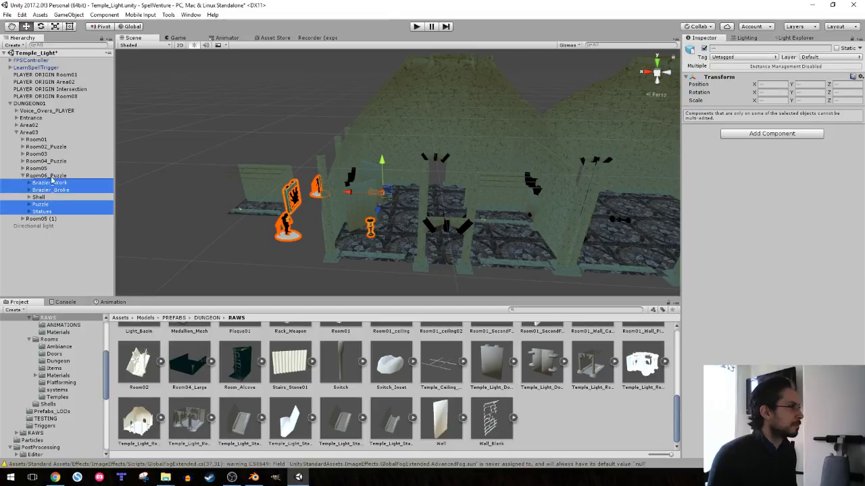
pyautogui.moveTo(49, 174); pyautogui.dragTo(49, 171)
pyautogui.click(46, 204)
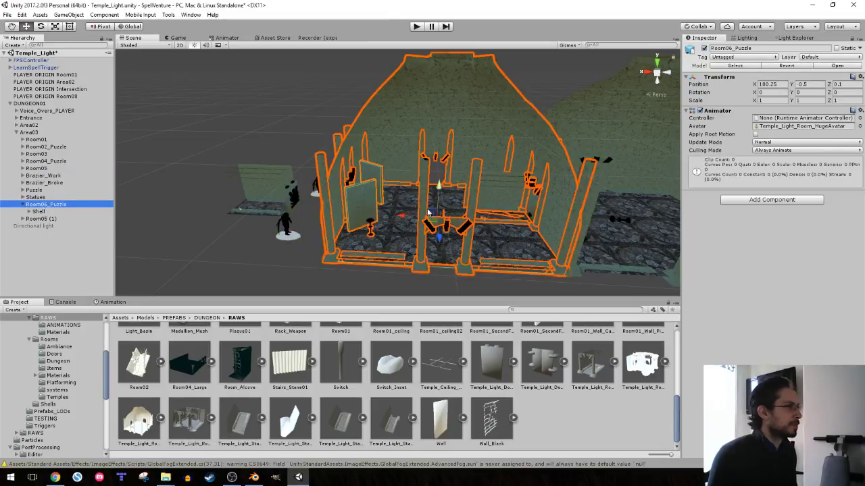
pyautogui.moveTo(408, 218); pyautogui.dragTo(358, 218)
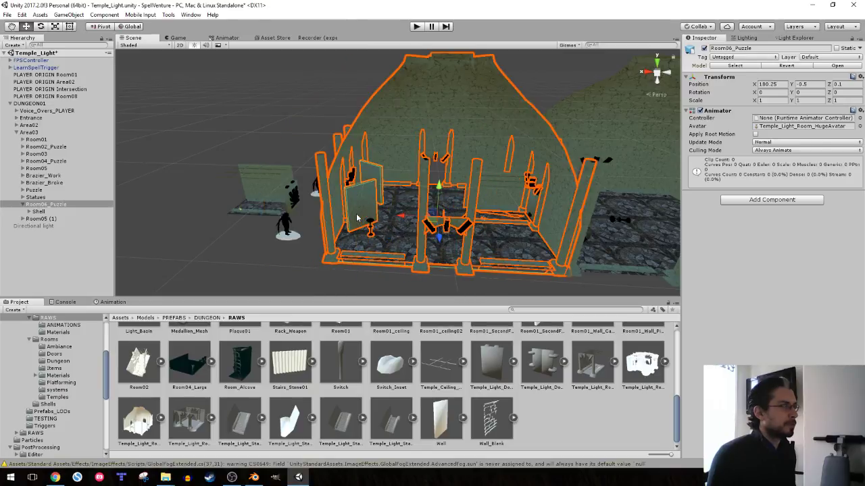
# - Take the two wall panels out of Shell and shift Room06_Puzzle to X 201.3
pyautogui.click(40, 212)
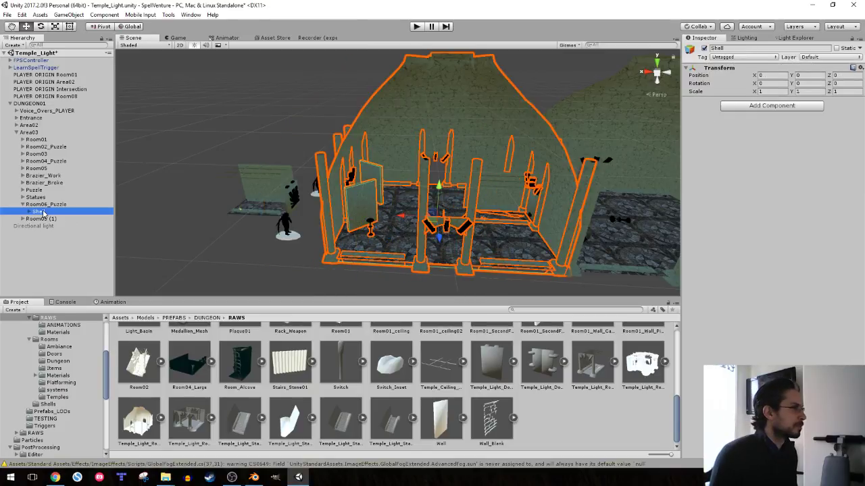
pyautogui.click(362, 209)
pyautogui.keyDown('shift'); pyautogui.click(350, 193); pyautogui.keyUp('shift')
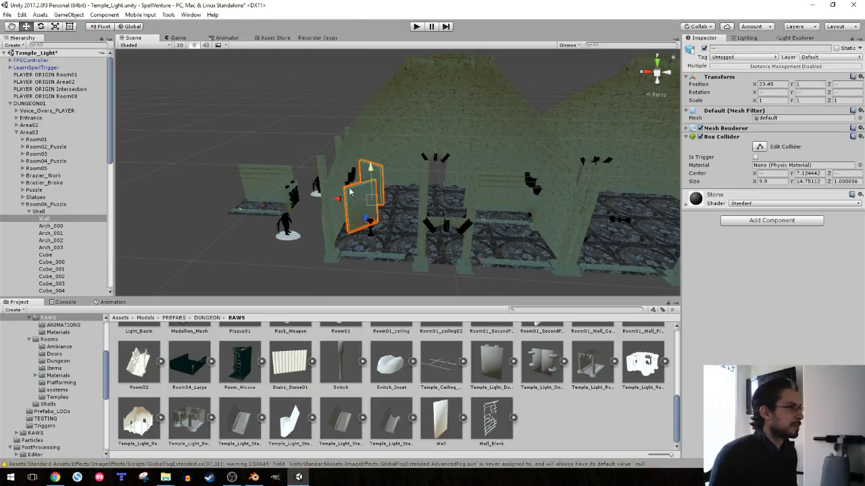
pyautogui.moveTo(47, 221); pyautogui.dragTo(40, 204)
pyautogui.click(42, 219)
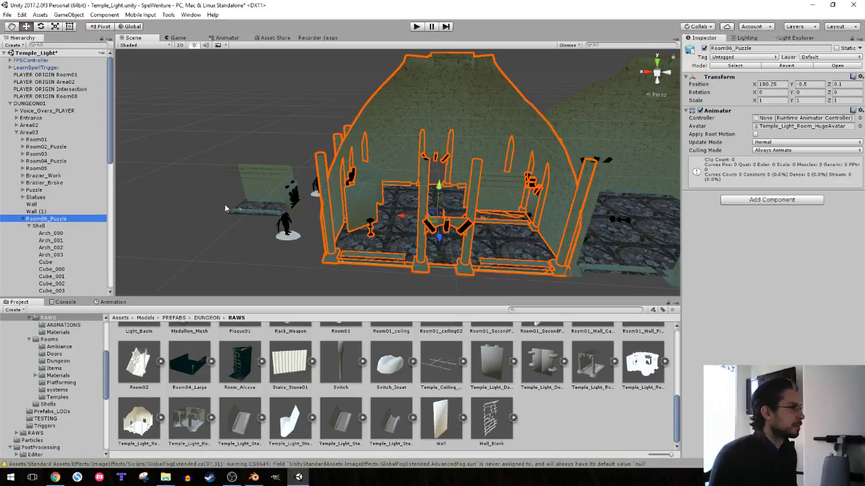
pyautogui.moveTo(398, 216); pyautogui.dragTo(331, 218)
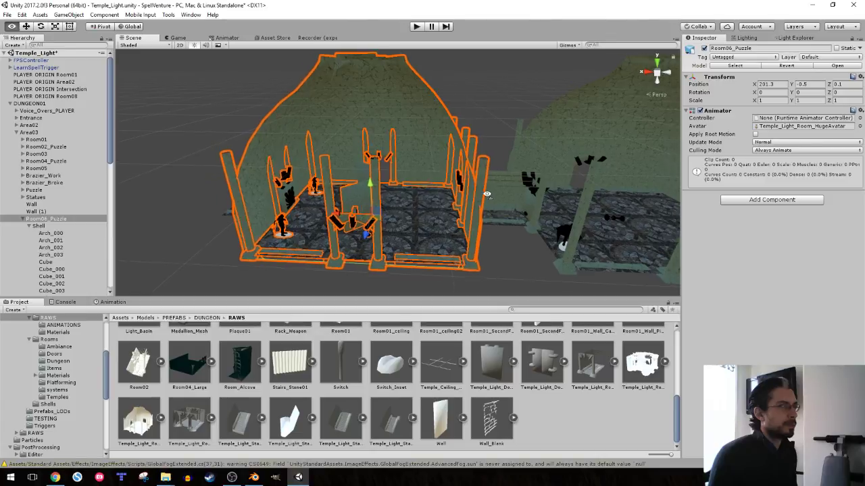
pyautogui.moveTo(473, 202)
pyautogui.mouseDown(button='right')
pyautogui.moveTo(494, 198)
pyautogui.moveTo(446, 200)
pyautogui.moveTo(398, 160)
pyautogui.mouseUp(button='right')
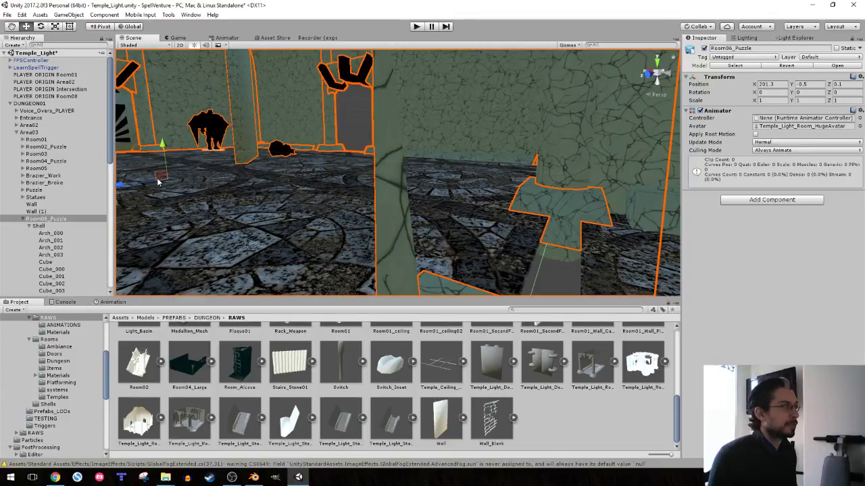
# - Nudge Room06_Puzzle to X 200.3 and expand its Hierarchy entry to show the Shell
pyautogui.moveTo(155, 182); pyautogui.dragTo(157, 184)
pyautogui.moveTo(157, 184)
pyautogui.mouseDown(button='right')
pyautogui.moveTo(245, 122)
pyautogui.moveTo(341, 139)
pyautogui.moveTo(281, 140)
pyautogui.moveTo(528, 149)
pyautogui.moveTo(260, 159)
pyautogui.mouseUp(button='right')
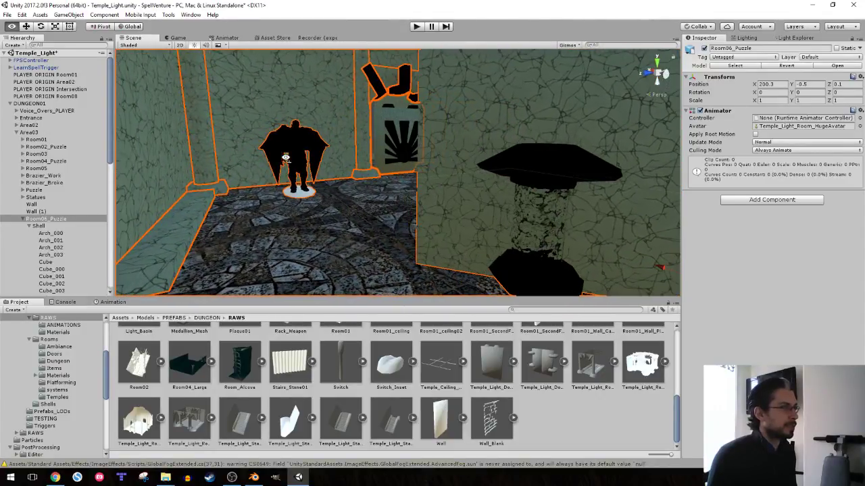
pyautogui.click(23, 219)
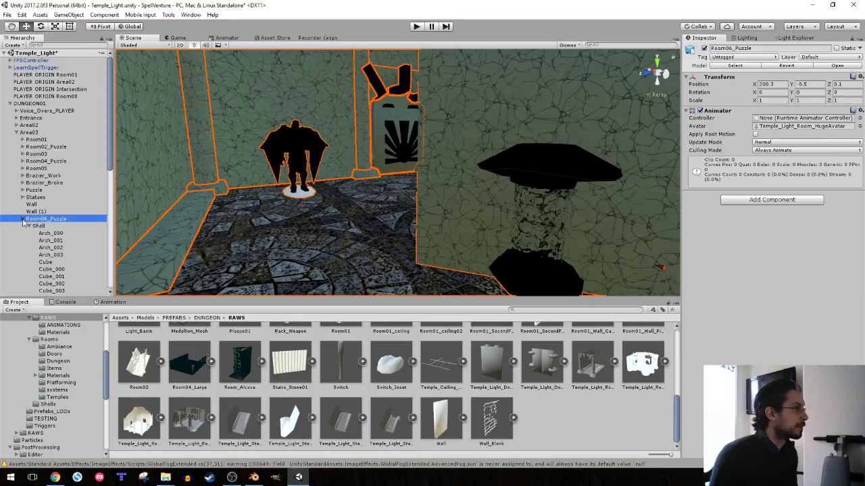
pyautogui.keyDown('shift'); pyautogui.click(32, 212); pyautogui.keyUp('shift')
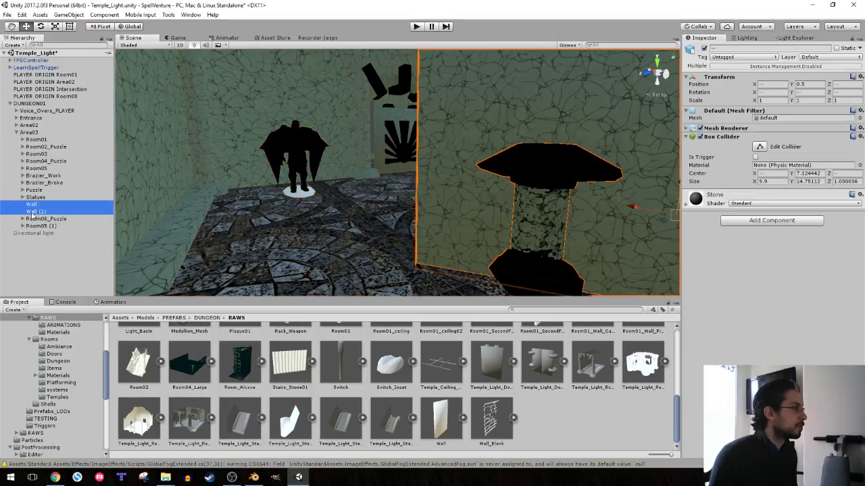
pyautogui.click(23, 220)
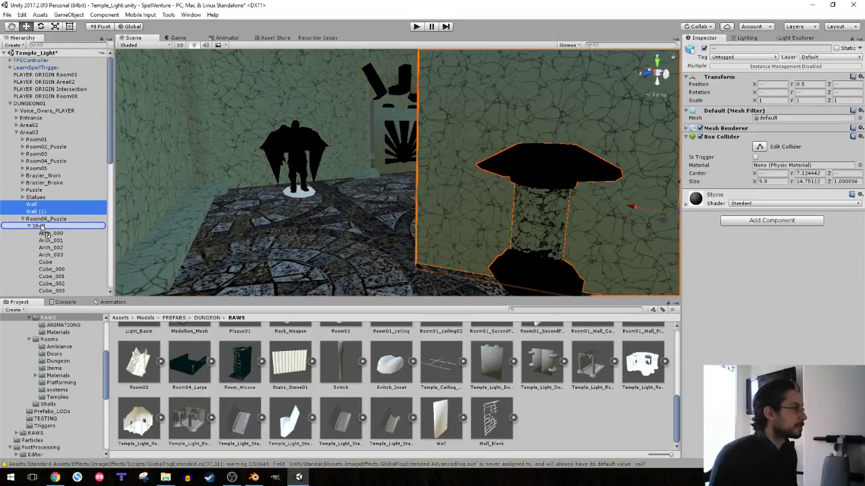
pyautogui.scroll(-8, 48, 216)
pyautogui.scroll(2, 60, 195)
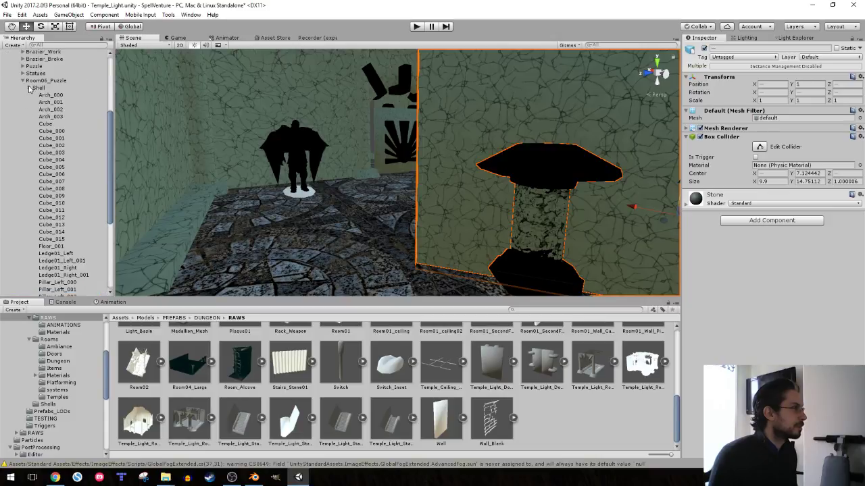
pyautogui.click(29, 88)
# - Parent Brazier_Work, Brazier_Broke, Puzzle and Statues back under Room06_Puzzle
pyautogui.keyDown('shift'); pyautogui.click(46, 180); pyautogui.keyUp('shift')
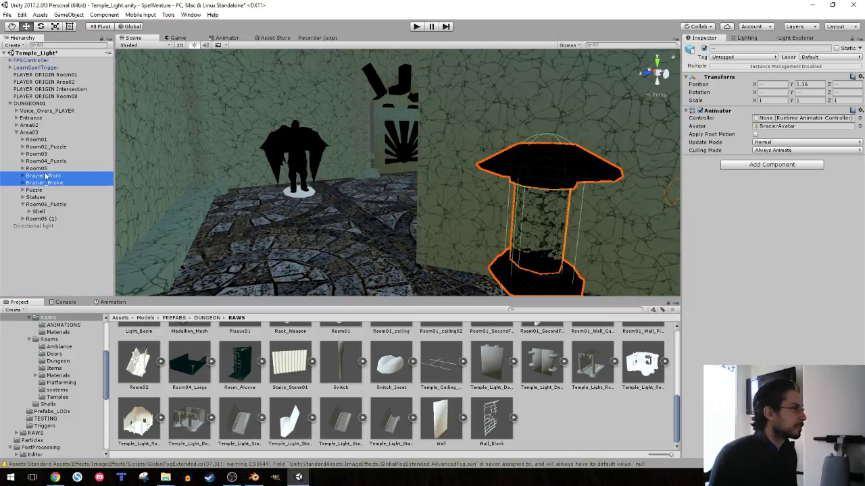
pyautogui.moveTo(38, 211); pyautogui.dragTo(46, 189)
pyautogui.click(35, 175)
pyautogui.keyDown('shift'); pyautogui.click(38, 182); pyautogui.keyUp('shift')
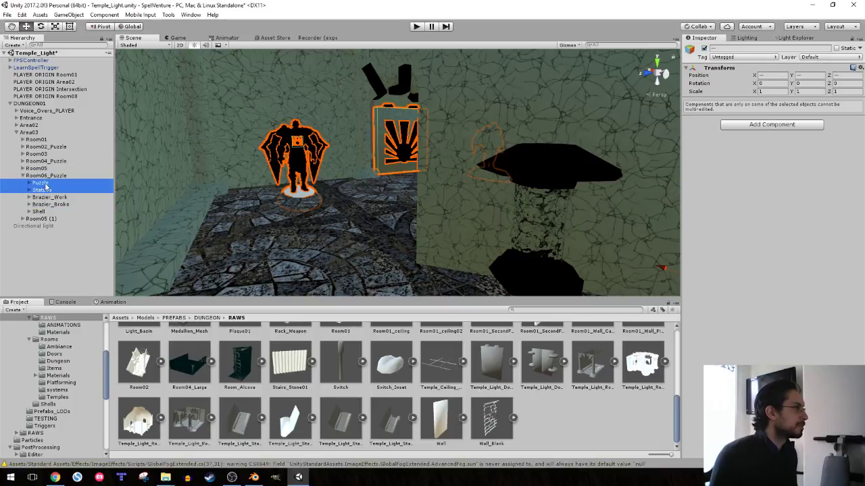
# - Frame Room06_Puzzle in the Scene view and toggle its visibility off and on to compare
pyautogui.doubleClick(46, 175)
pyautogui.keyDown('alt'); pyautogui.moveTo(486, 180); pyautogui.dragTo(427, 182); pyautogui.keyUp('alt')
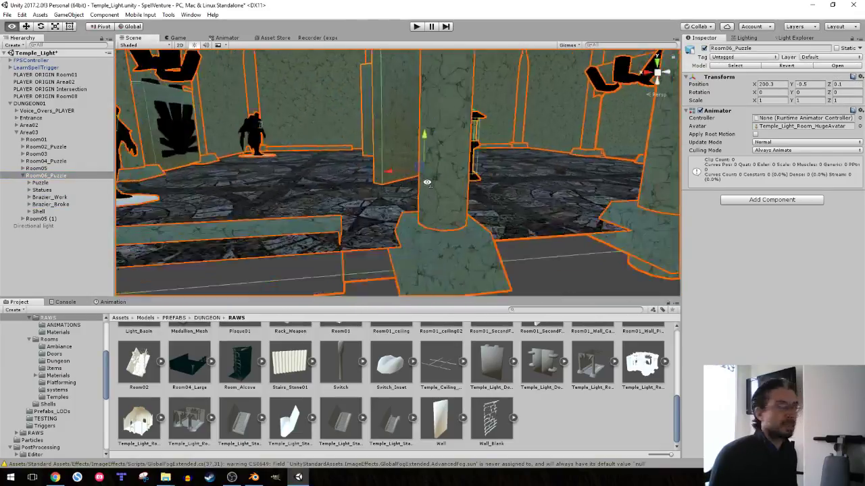
pyautogui.scroll(-8, 427, 182)
pyautogui.scroll(-3, 425, 202)
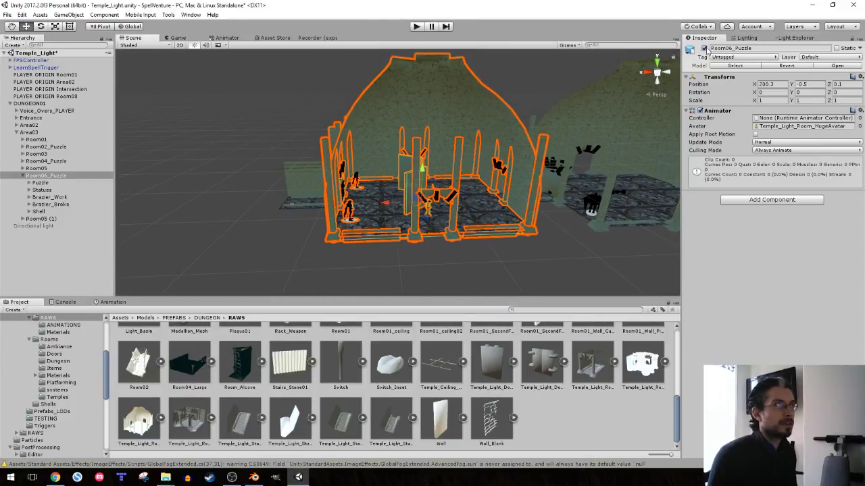
pyautogui.click(704, 49)
pyautogui.click(704, 49)
# - Fly to Room05, select the right-hand mana potion and open its Potion_Mana inventory item
pyautogui.click(428, 183)
pyautogui.keyDown('alt'); pyautogui.moveTo(428, 183); pyautogui.dragTo(395, 126); pyautogui.keyUp('alt')
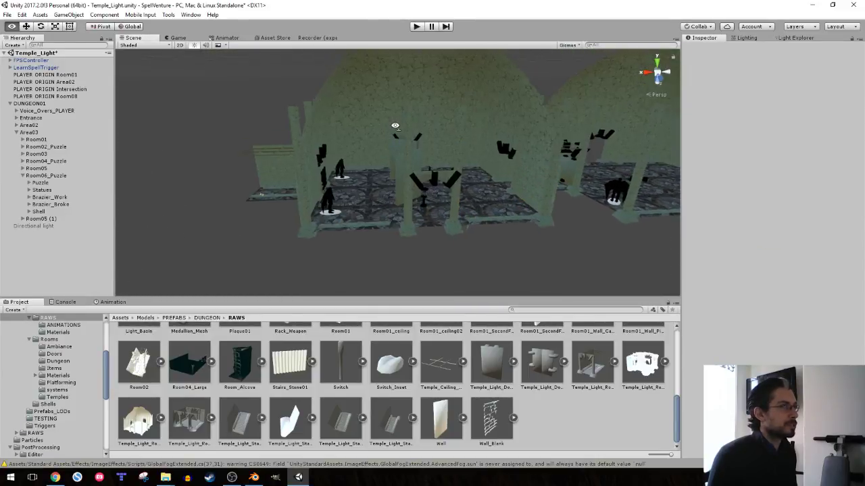
pyautogui.moveTo(395, 126)
pyautogui.mouseDown(button='right')
pyautogui.moveTo(427, 100)
pyautogui.moveTo(234, 87)
pyautogui.moveTo(246, 77)
pyautogui.moveTo(613, 85)
pyautogui.moveTo(343, 148)
pyautogui.moveTo(538, 213)
pyautogui.mouseUp(button='right')
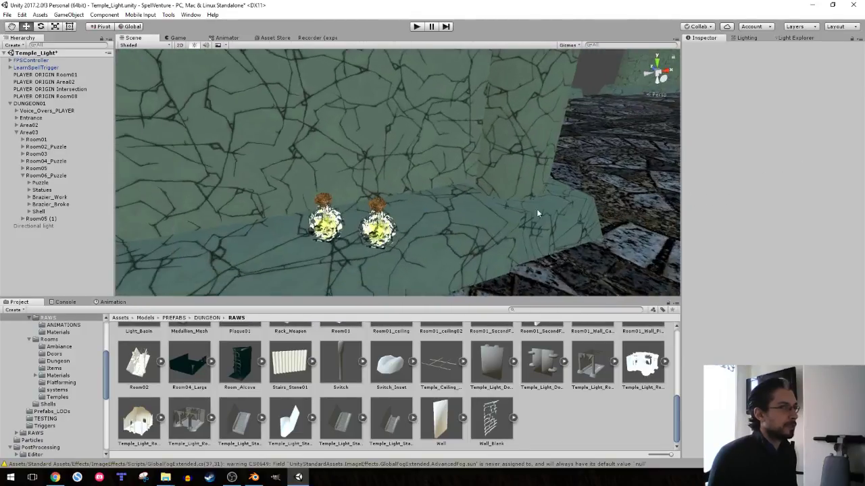
pyautogui.click(378, 228)
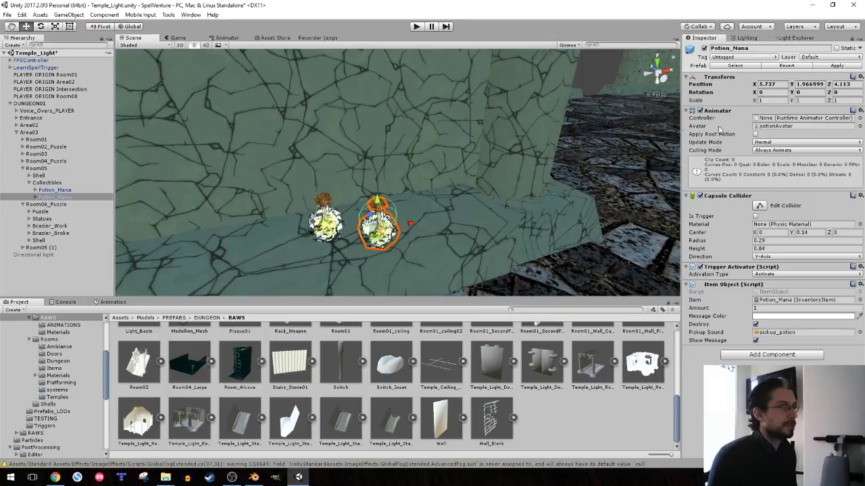
pyautogui.click(764, 301)
pyautogui.click(148, 414)
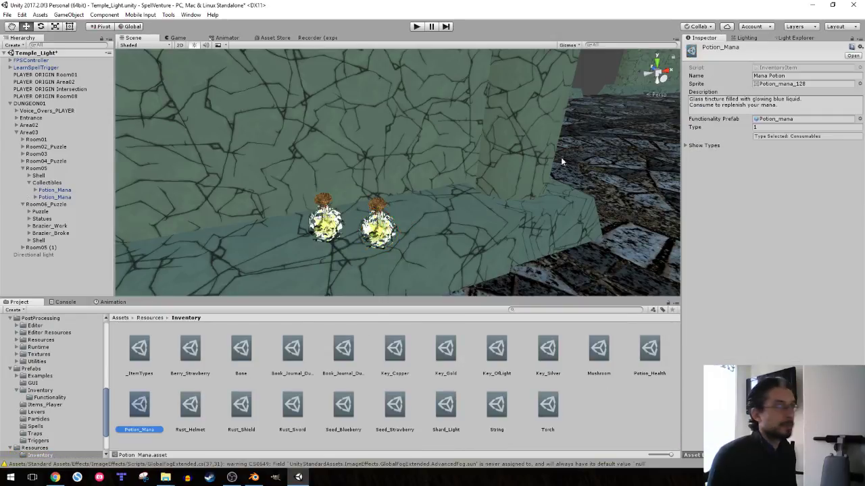
# - Browse Potion_mana, Potion_Health and the Strawberry functionality prefabs, returning to Potion_mana's +20 Mana settings
pyautogui.click(776, 119)
pyautogui.click(177, 359)
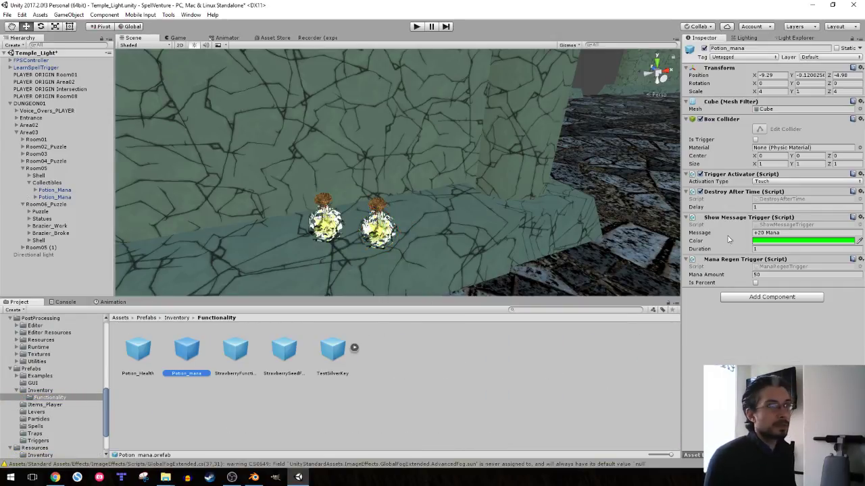
pyautogui.click(145, 360)
pyautogui.click(177, 358)
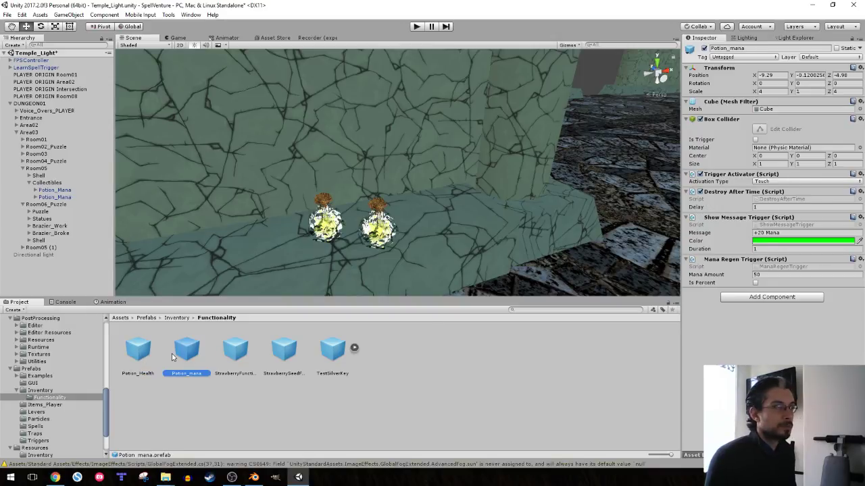
pyautogui.click(234, 353)
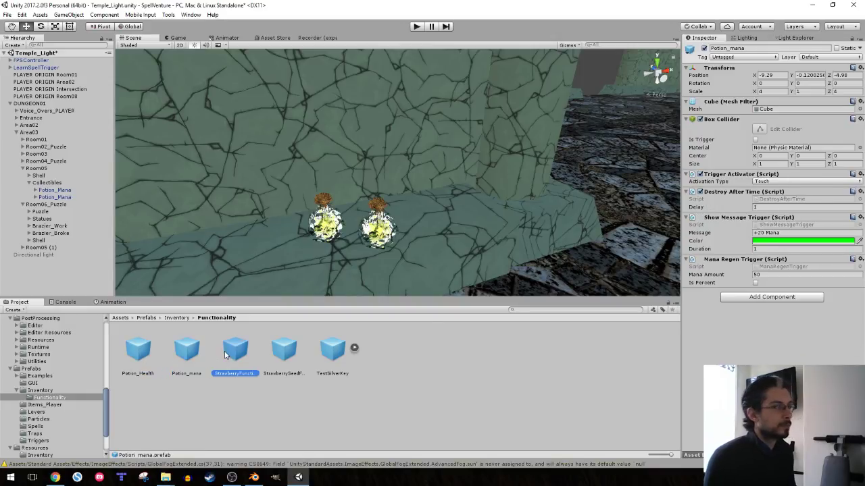
pyautogui.click(285, 352)
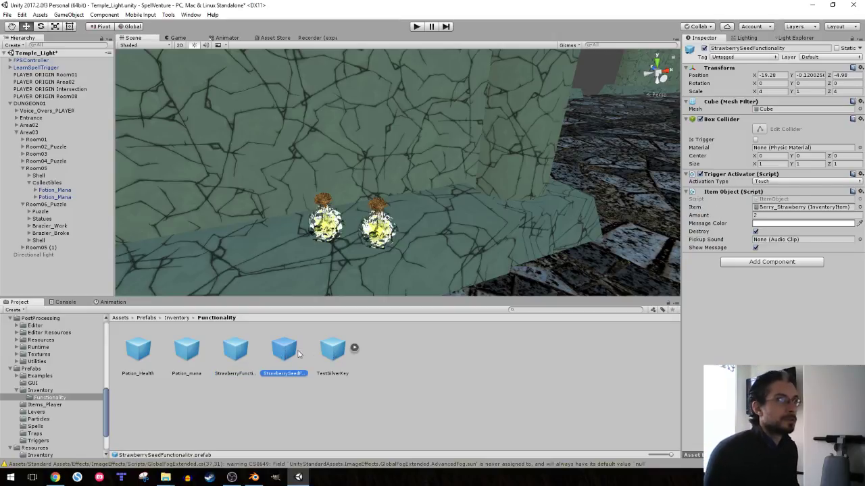
pyautogui.press('Left')
pyautogui.press('Left')
# - Fly over the mosaic floor to the wall ledge and select the Bone_Hand pickup
pyautogui.keyDown('alt'); pyautogui.moveTo(489, 153); pyautogui.dragTo(148, 125); pyautogui.keyUp('alt')
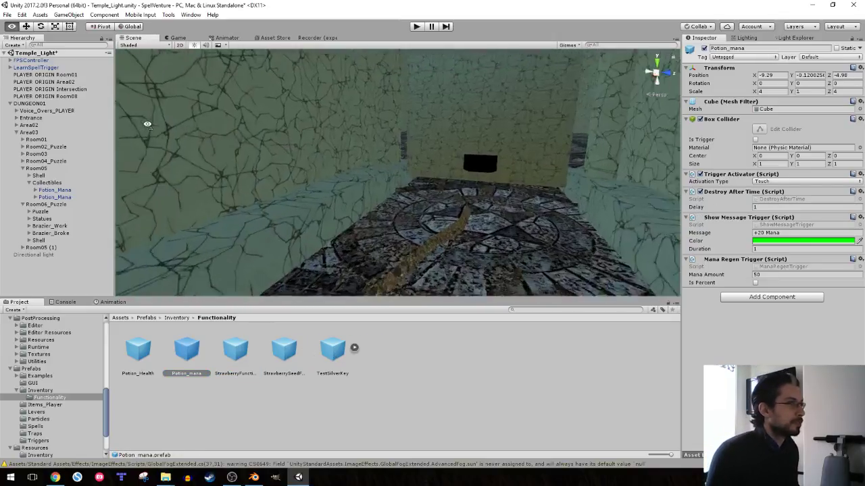
pyautogui.moveTo(147, 125); pyautogui.dragTo(206, 91, button='right')
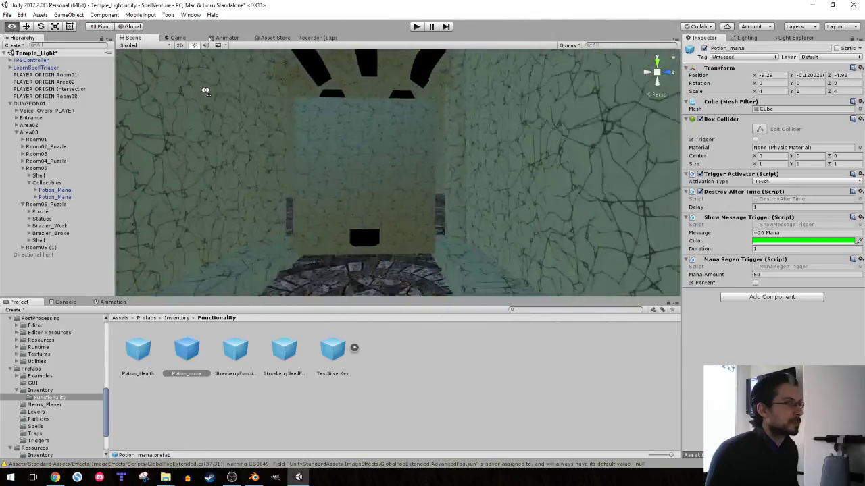
pyautogui.moveTo(205, 90)
pyautogui.mouseDown(button='right')
pyautogui.moveTo(274, 183)
pyautogui.moveTo(420, 165)
pyautogui.mouseUp(button='right')
pyautogui.click(290, 174)
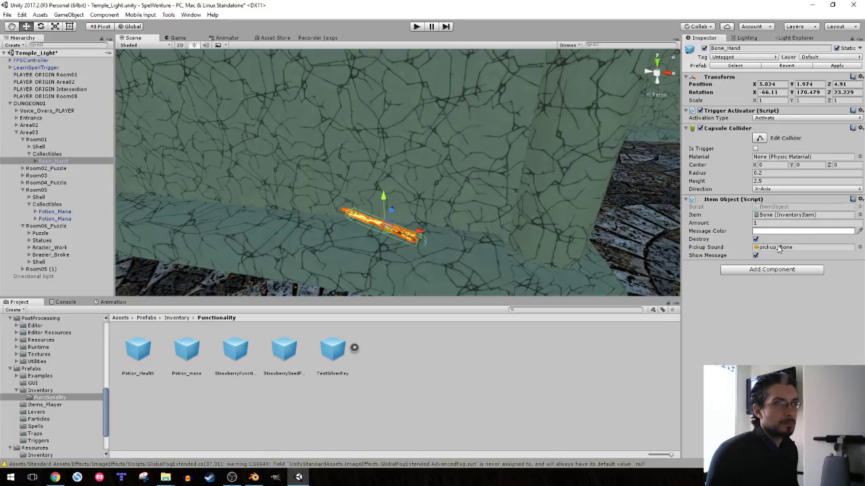
# - Fly past the sunburst wall toward the statues, then switch over to Blender
pyautogui.moveTo(228, 191)
pyautogui.mouseDown(button='right')
pyautogui.moveTo(505, 125)
pyautogui.moveTo(458, 134)
pyautogui.mouseUp(button='right')
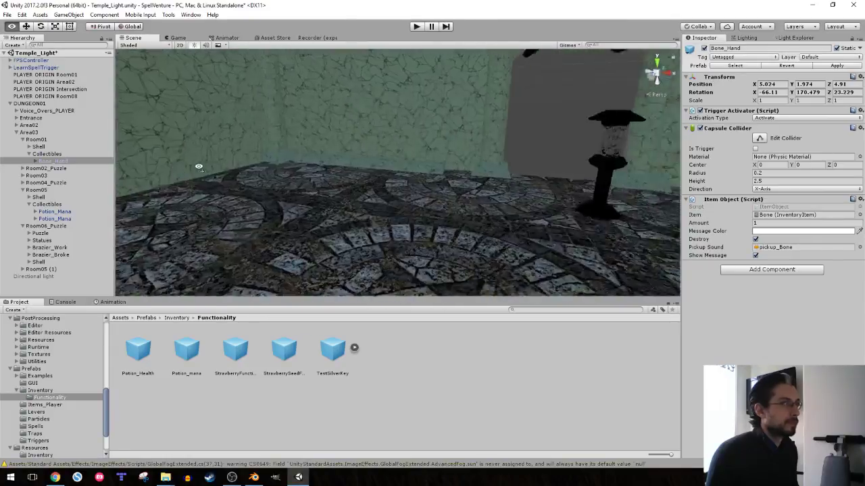
pyautogui.moveTo(287, 176); pyautogui.dragTo(263, 217, button='right')
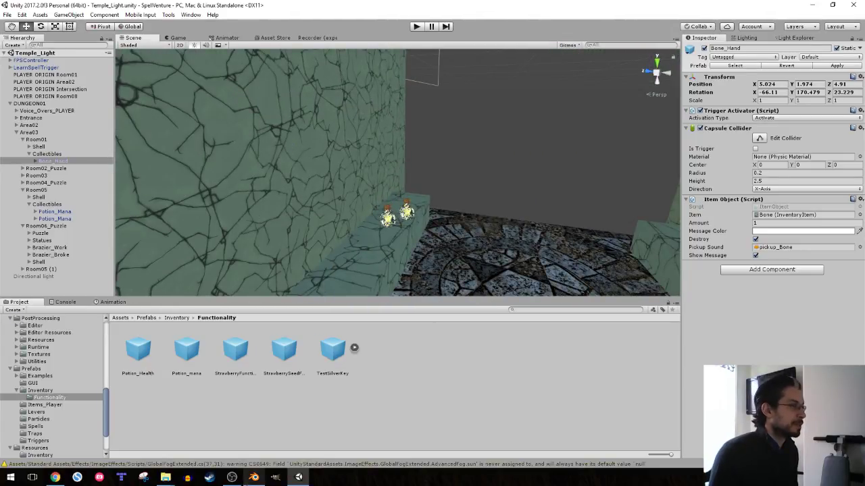
pyautogui.hotkey('alt', 'Tab')
# - Open Temple_Light_Room_Huge_Pit.blend from the recent files list
pyautogui.click(27, 19)
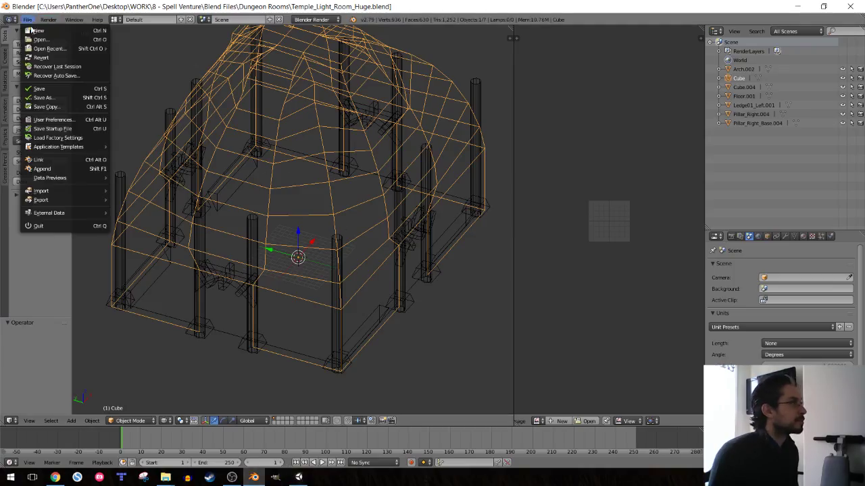
pyautogui.moveTo(54, 48)
pyautogui.click(138, 57)
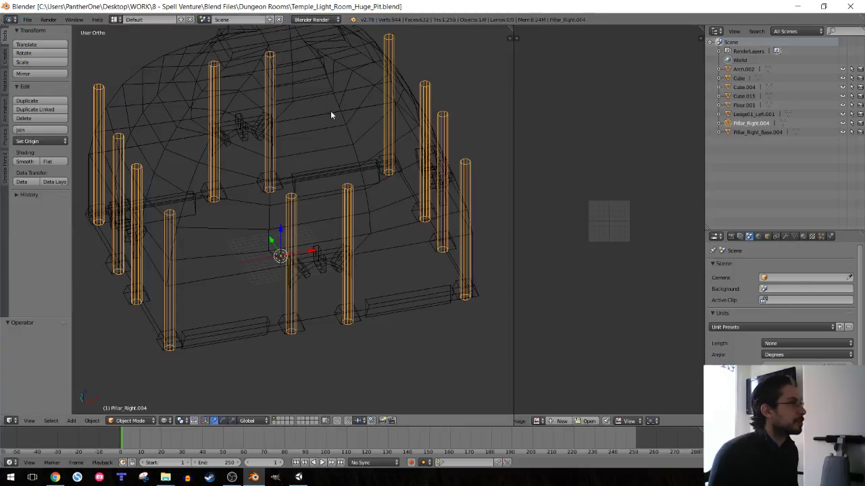
# - Select Floor.001 and enter Edit Mode in a wireframe front view
pyautogui.press('KP_7')
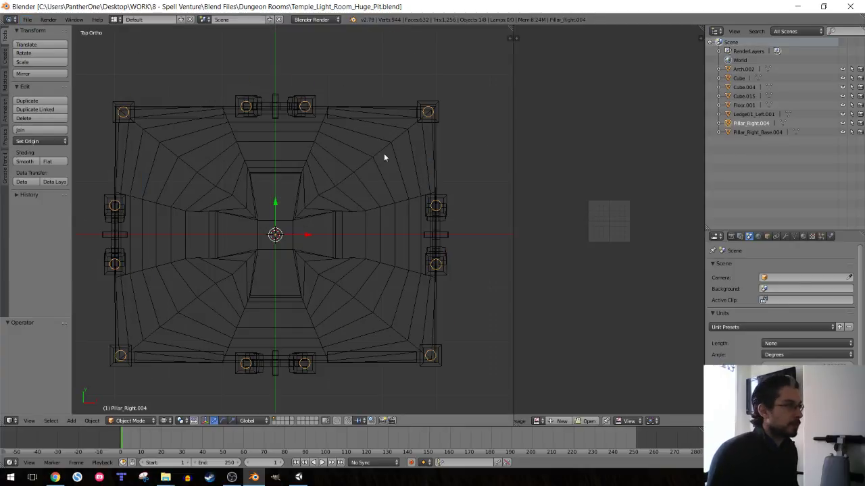
pyautogui.press('a')
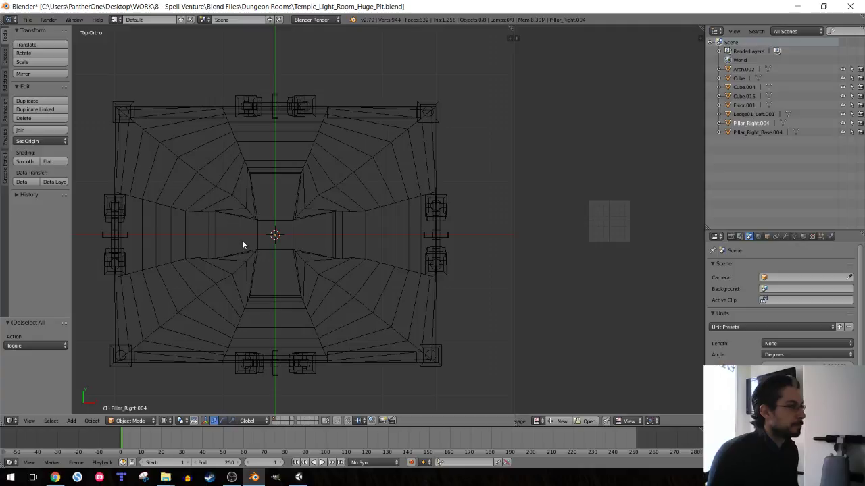
pyautogui.moveTo(440, 331)
pyautogui.mouseDown(button='middle')
pyautogui.moveTo(358, 213)
pyautogui.moveTo(368, 243)
pyautogui.mouseUp(button='middle')
pyautogui.press('z')
pyautogui.rightClick(369, 243)
pyautogui.press('KP_3')
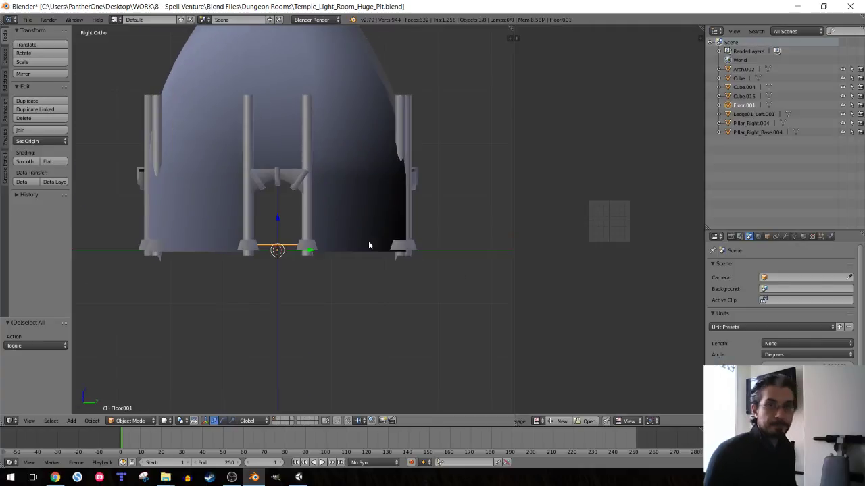
pyautogui.press('z')
pyautogui.press('KP_1')
pyautogui.press('Tab')
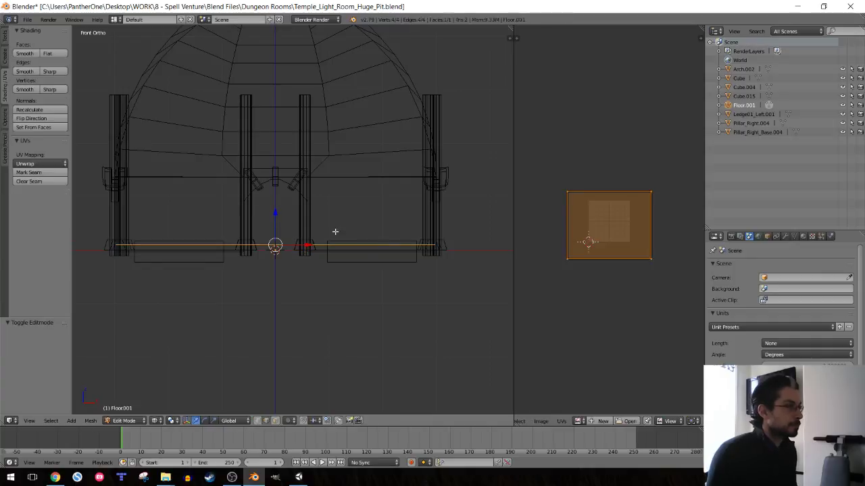
pyautogui.moveTo(335, 232); pyautogui.dragTo(283, 242, button='middle')
# - Add two loop cuts across the floor without sliding them
pyautogui.press('a')
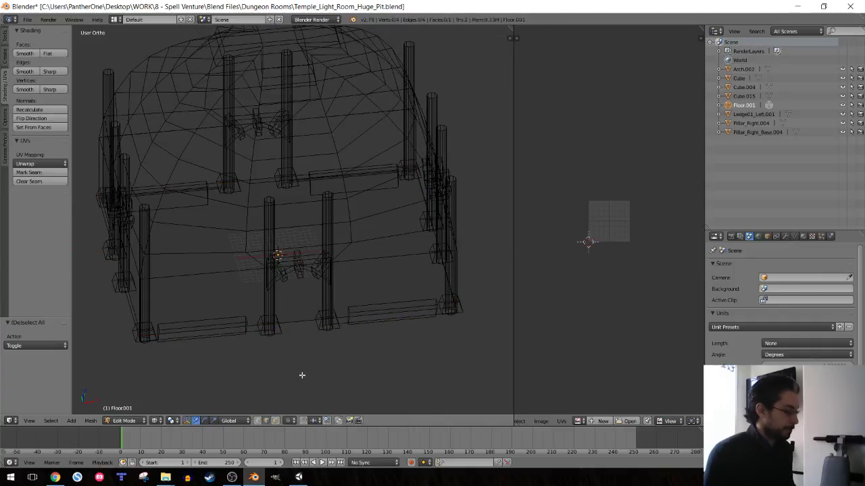
pyautogui.hotkey('ctrl', 'r')
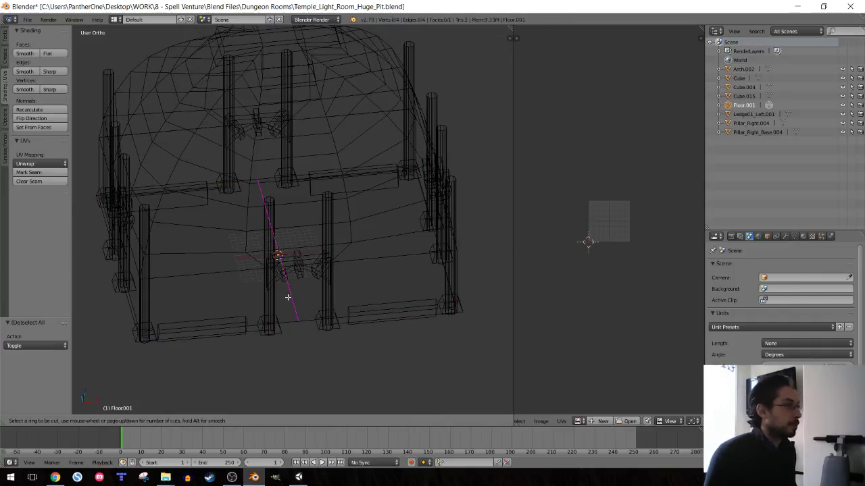
pyautogui.scroll(1, 288, 297)
pyautogui.click(288, 297)
pyautogui.rightClick(288, 297)
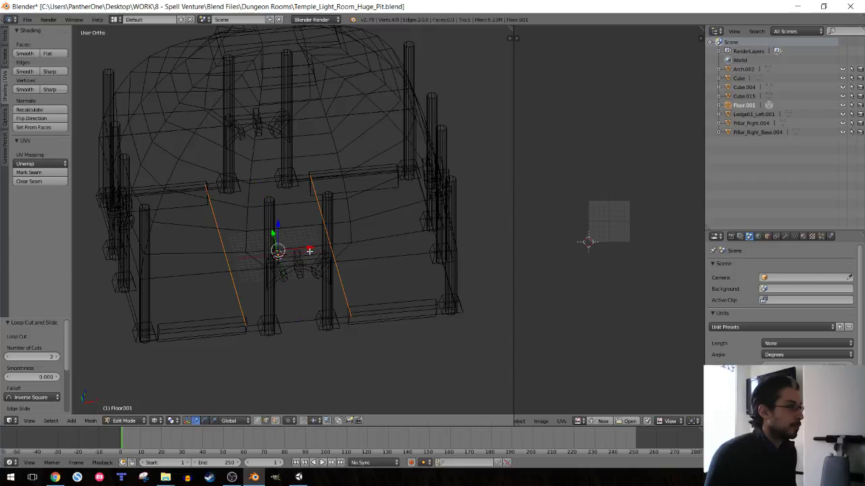
# - Shift the new edge loops 16 units along X and scale them to 0.6 on X
pyautogui.press('g')
pyautogui.press('x')
pyautogui.click(396, 248)
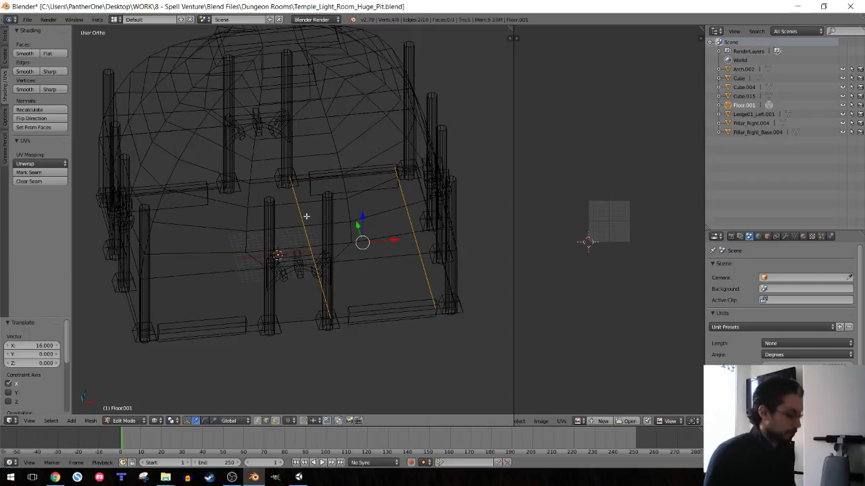
pyautogui.press('s')
pyautogui.press('x')
pyautogui.click(331, 225)
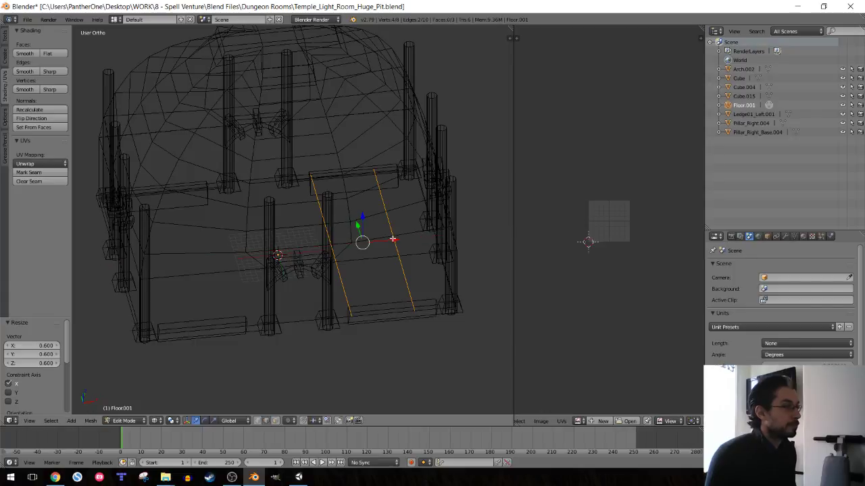
# - Extrude the narrow strip 8 units downward to form the pit
pyautogui.moveTo(394, 239)
pyautogui.mouseDown(button='middle')
pyautogui.moveTo(284, 222)
pyautogui.moveTo(271, 206)
pyautogui.mouseUp(button='middle')
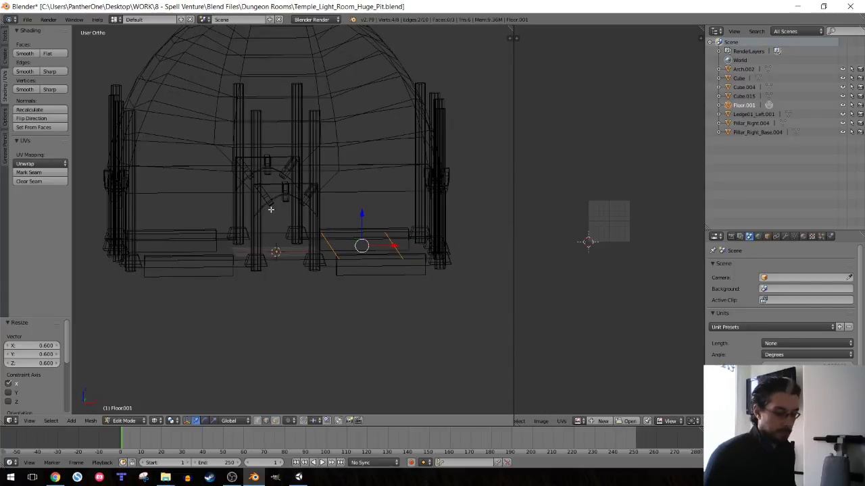
pyautogui.press('KP_3')
pyautogui.press('KP_1')
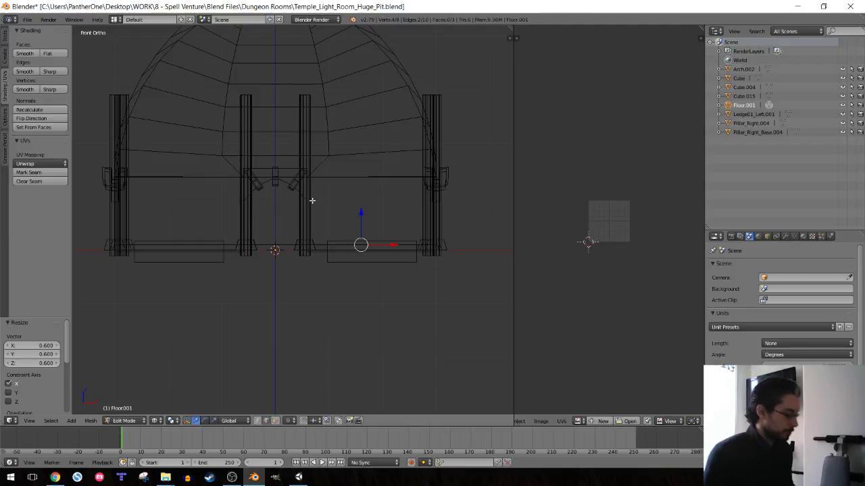
pyautogui.press('e')
pyautogui.press('Escape')
pyautogui.moveTo(360, 210); pyautogui.dragTo(365, 283)
pyautogui.moveTo(365, 283)
pyautogui.mouseDown(button='middle')
pyautogui.moveTo(253, 228)
pyautogui.moveTo(255, 241)
pyautogui.moveTo(348, 268)
pyautogui.mouseUp(button='middle')
# - Fill the missing end and side faces of the pit box
pyautogui.press('z')
pyautogui.press('f')
pyautogui.press('a')
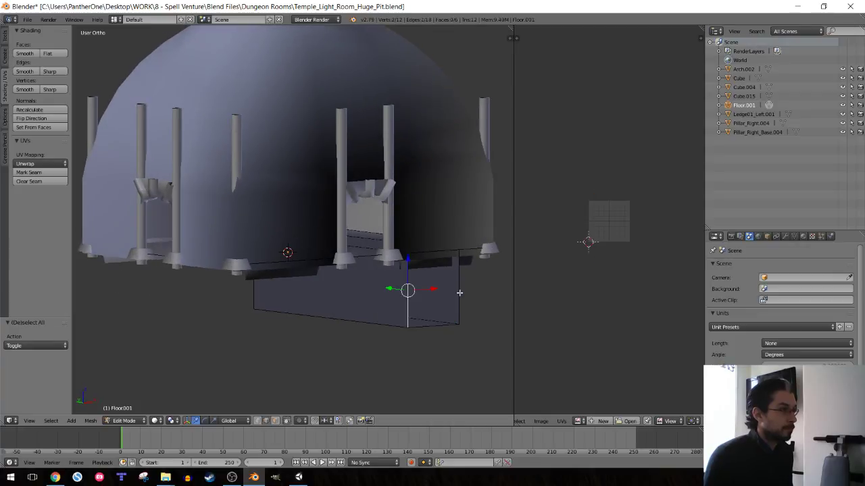
pyautogui.press('f')
pyautogui.press('a')
pyautogui.moveTo(459, 293); pyautogui.dragTo(221, 273, button='middle')
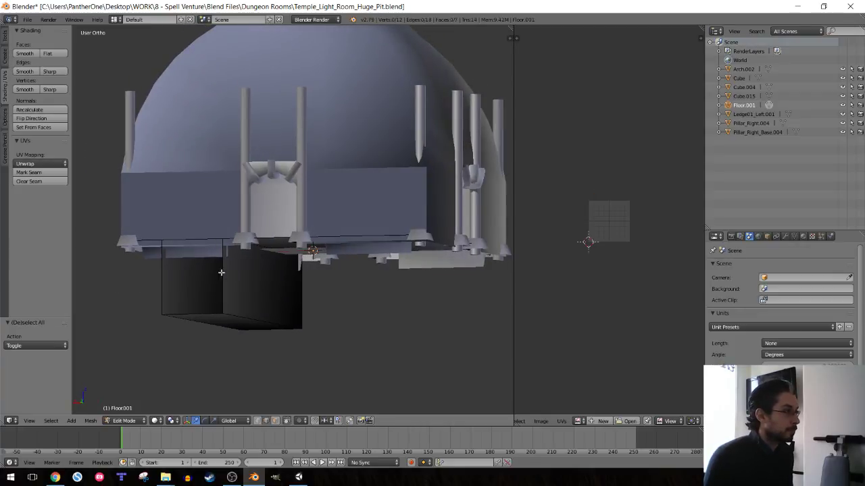
pyautogui.keyDown('shift'); pyautogui.rightClick(166, 280); pyautogui.keyUp('shift')
pyautogui.press('f')
pyautogui.press('a')
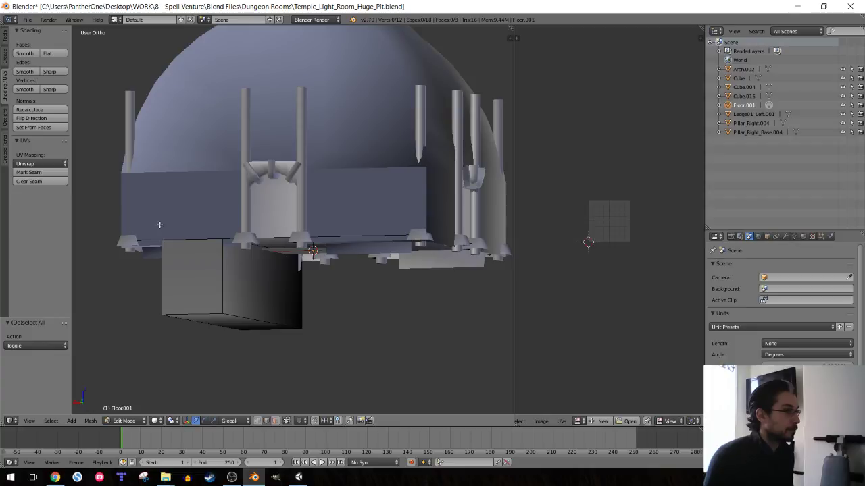
pyautogui.moveTo(159, 225); pyautogui.dragTo(256, 254, button='middle')
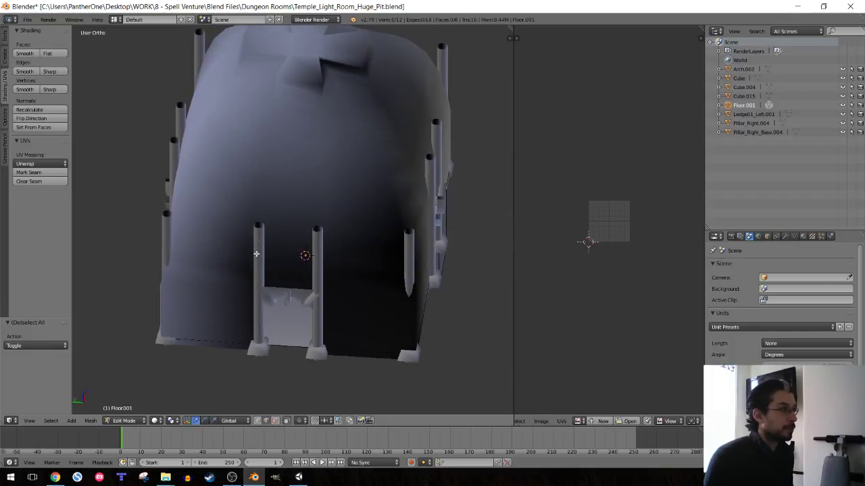
pyautogui.press('z')
pyautogui.press('z')
# - Move the floor to layer 2 and show only that layer
pyautogui.press('Tab')
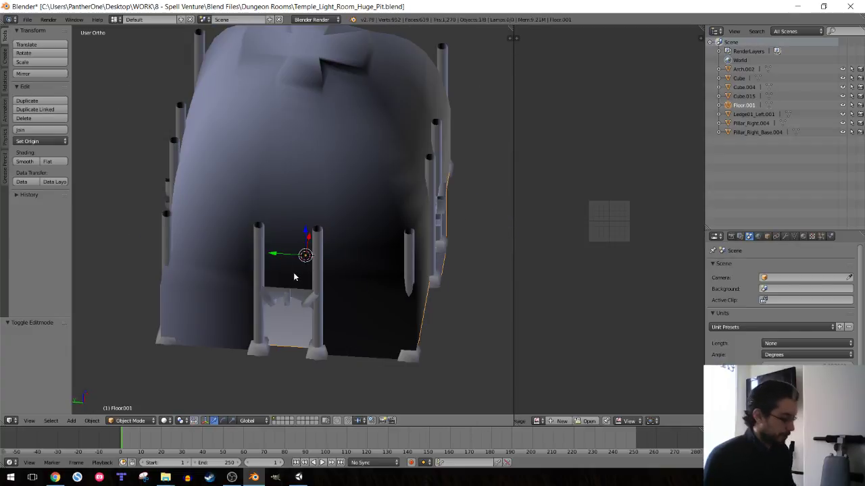
pyautogui.press('m')
pyautogui.press('2')
pyautogui.press('2')
pyautogui.moveTo(375, 217); pyautogui.dragTo(282, 195, button='middle')
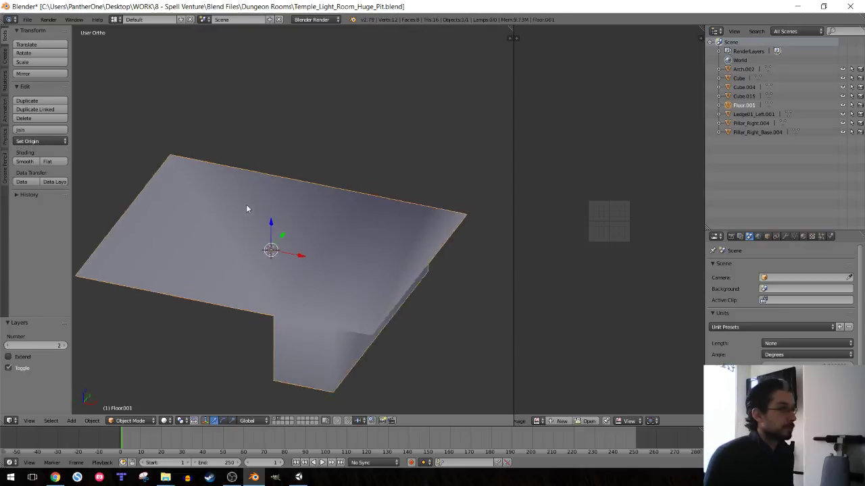
# - Delete the middle top face over the pit to open it
pyautogui.press('Tab')
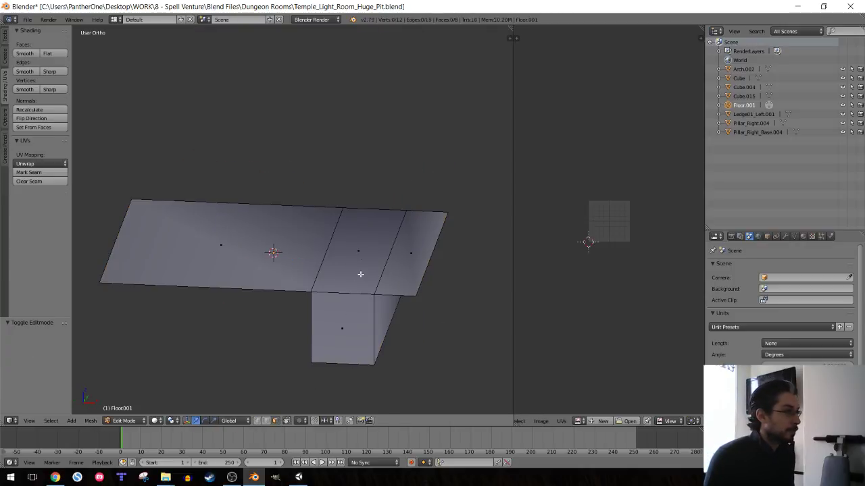
pyautogui.rightClick(360, 274)
pyautogui.press('x')
pyautogui.click(349, 264)
pyautogui.moveTo(349, 265)
pyautogui.mouseDown(button='middle')
pyautogui.moveTo(280, 244)
pyautogui.moveTo(329, 247)
pyautogui.mouseUp(button='middle')
pyautogui.press('Tab')
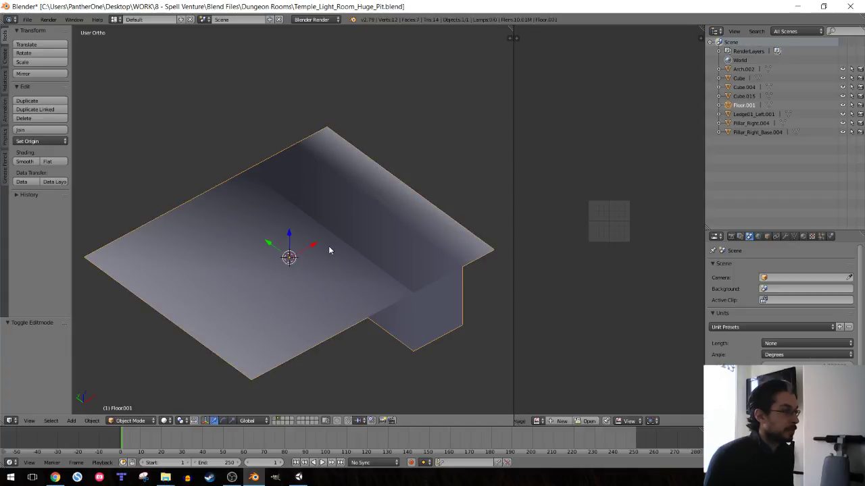
# - Apply rotation and scale to the floor object
pyautogui.hotkey('ctrl', 'a')
pyautogui.click(328, 248)
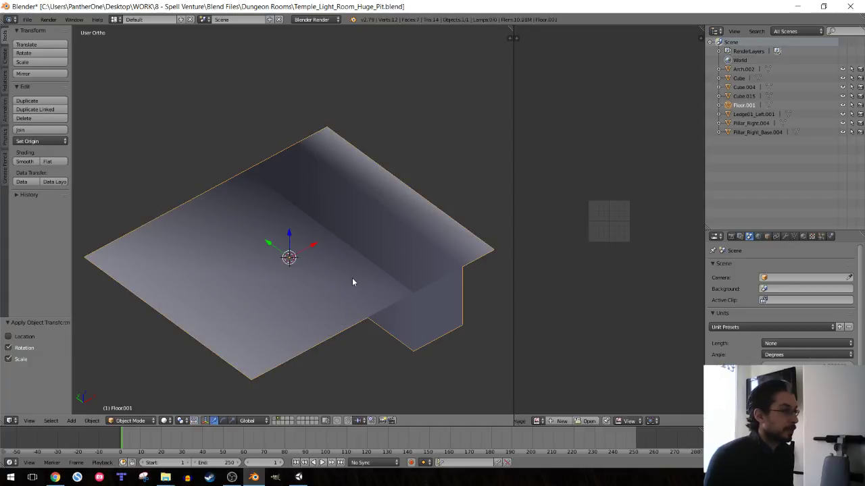
pyautogui.moveTo(327, 253)
pyautogui.mouseDown(button='middle')
pyautogui.moveTo(339, 293)
pyautogui.moveTo(332, 290)
pyautogui.mouseUp(button='middle')
pyautogui.press('KP_1')
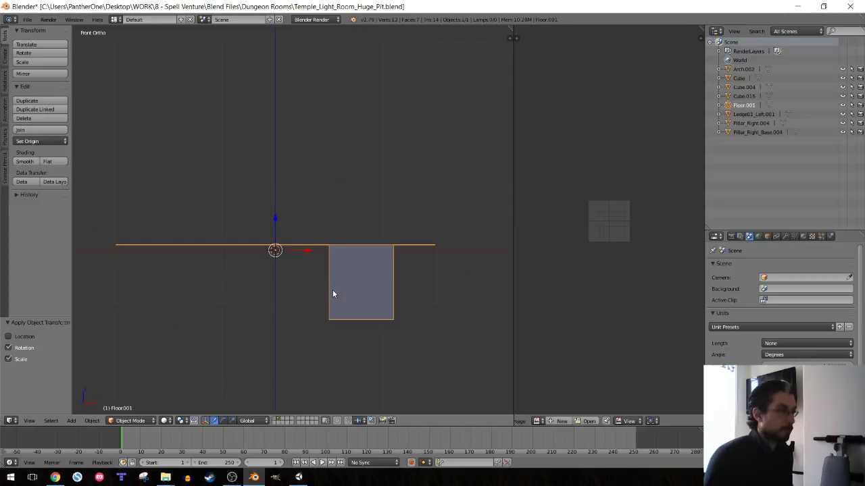
# - Circle-select the pit box faces and separate them into their own object, Floor.000
pyautogui.press('Tab')
pyautogui.press('a')
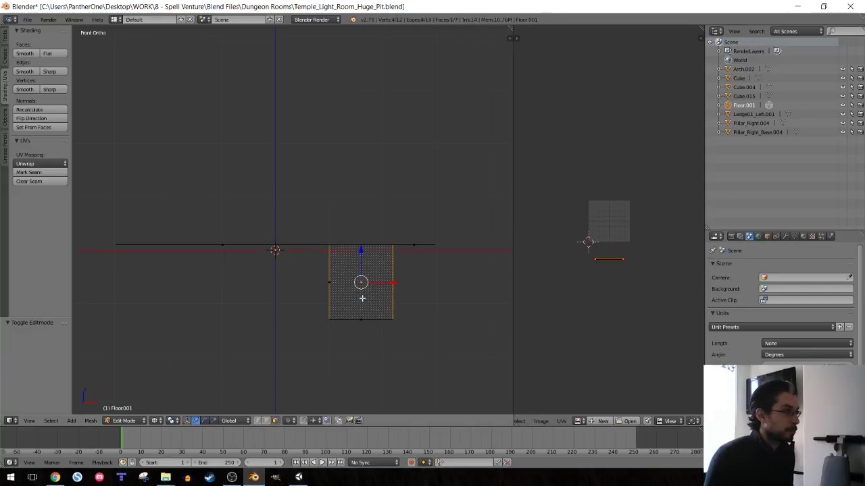
pyautogui.press('c')
pyautogui.moveTo(315, 285); pyautogui.dragTo(356, 319)
pyautogui.rightClick(310, 309)
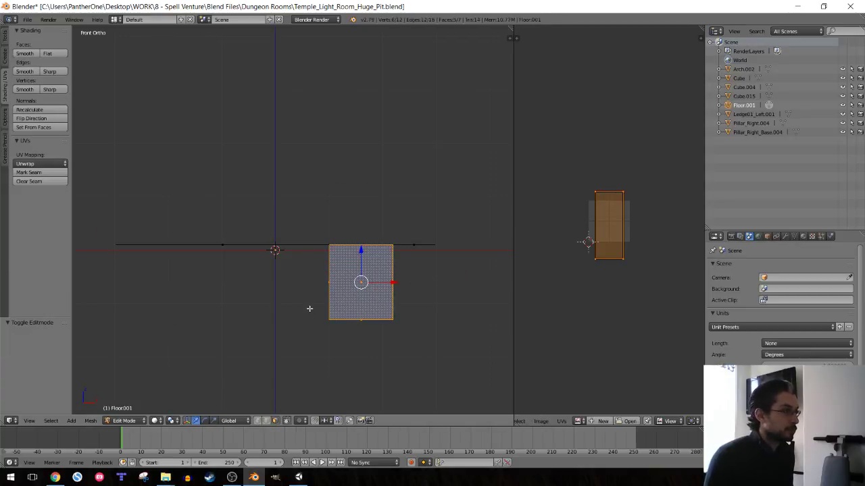
pyautogui.press('p')
pyautogui.click(307, 306)
# - Apply rotation and scale to the flat floor Floor.001
pyautogui.press('Tab')
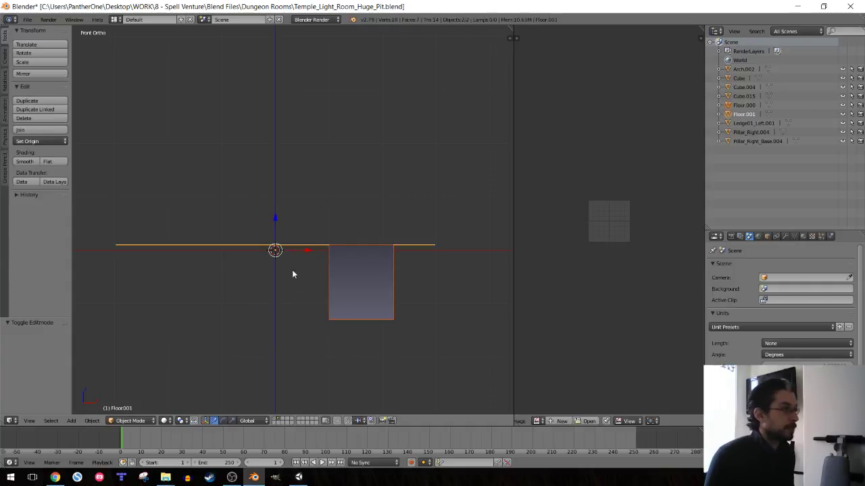
pyautogui.moveTo(292, 270); pyautogui.dragTo(391, 332, button='middle')
pyautogui.rightClick(410, 341)
pyautogui.press('Tab')
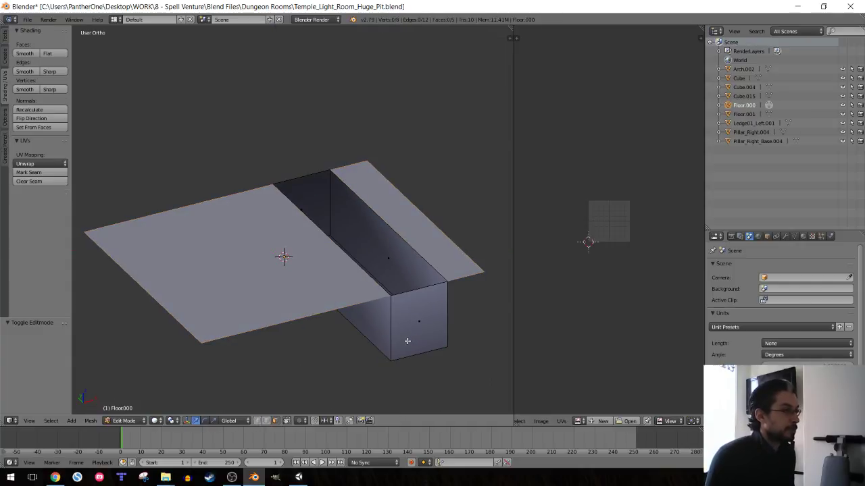
pyautogui.press('Tab')
pyautogui.rightClick(310, 302)
pyautogui.hotkey('ctrl', 'a')
pyautogui.click(310, 302)
pyautogui.press('Tab')
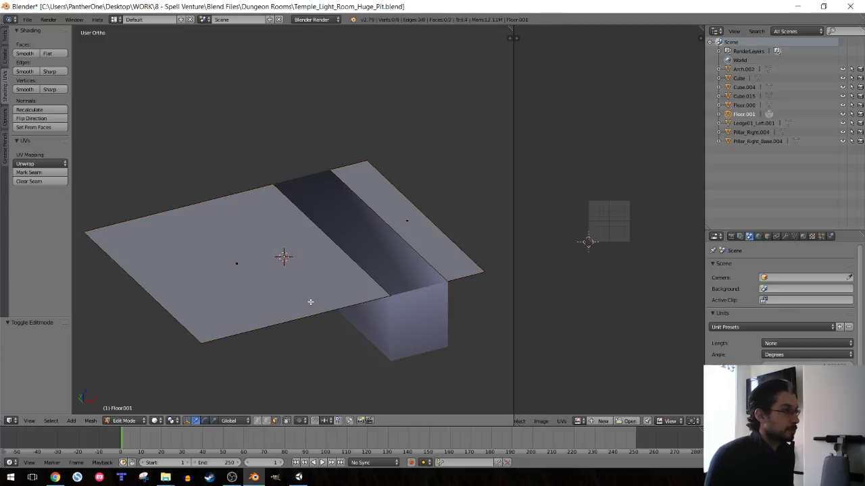
pyautogui.press('a')
pyautogui.press('Tab')
# - Unwrap the pit box Floor.000, apply its rotation and scale, and unwrap again
pyautogui.rightClick(410, 340)
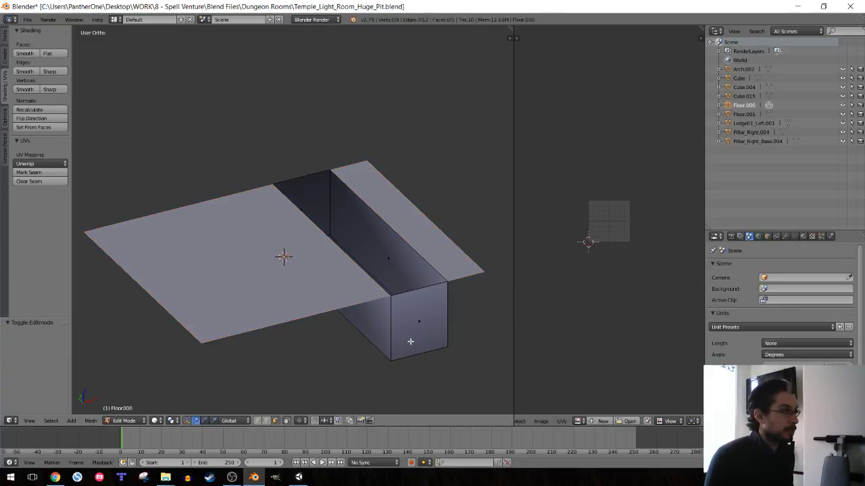
pyautogui.press('Tab')
pyautogui.press('u')
pyautogui.click(410, 344)
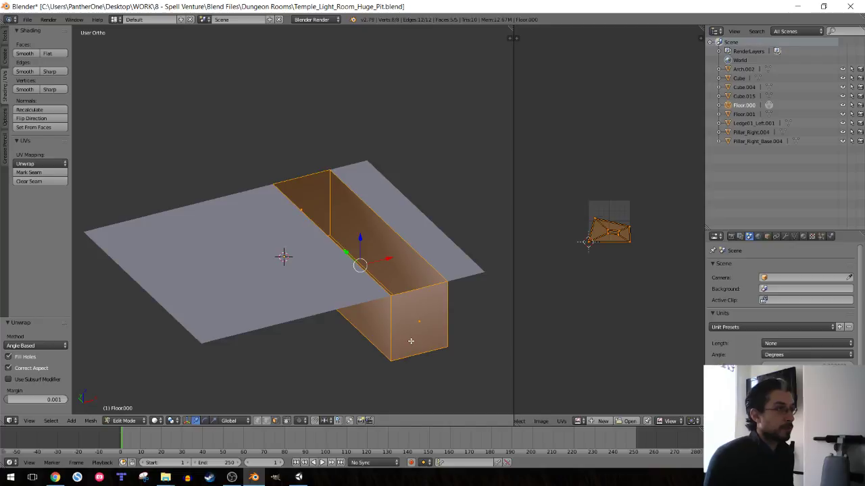
pyautogui.press('Tab')
pyautogui.hotkey('ctrl', 'a')
pyautogui.click(411, 340)
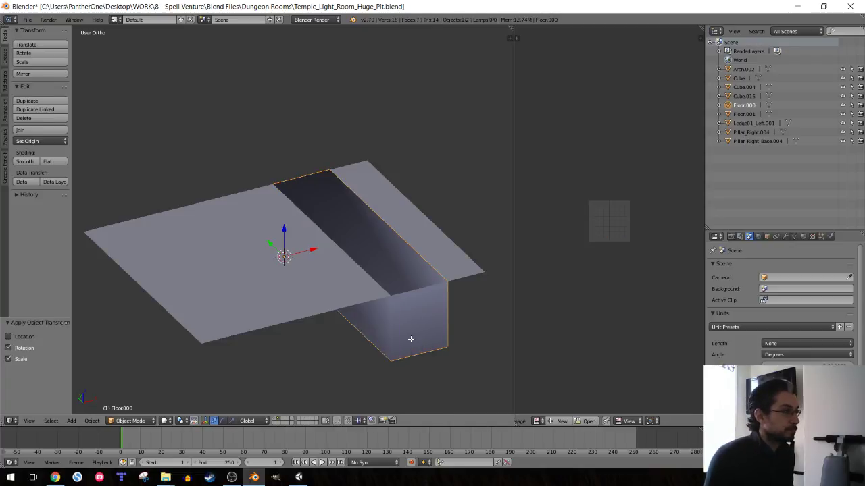
pyautogui.press('Tab')
pyautogui.press('u')
pyautogui.click(411, 341)
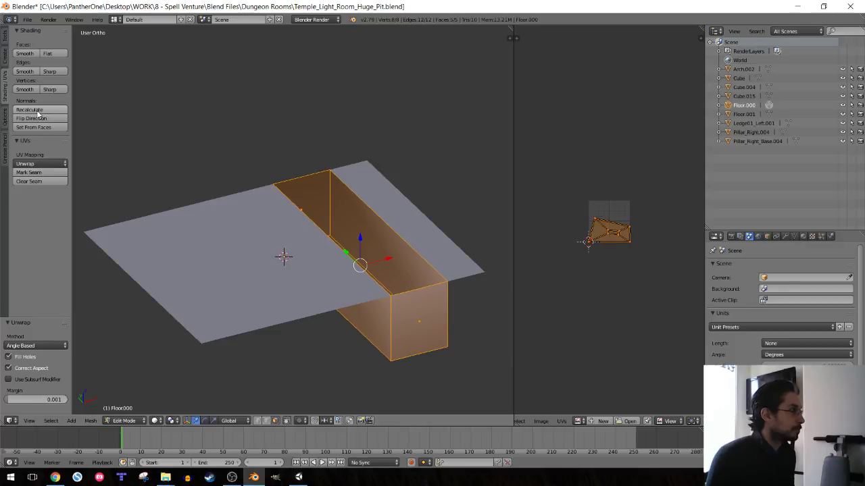
pyautogui.press('Tab')
# - Set the pit floor's origin to its geometry and unwrap its faces
pyautogui.click(40, 141)
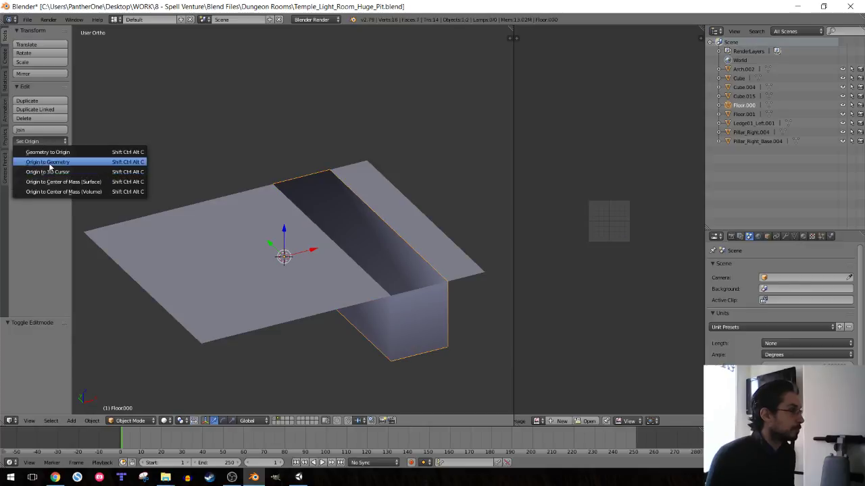
pyautogui.click(30, 160)
pyautogui.press('Tab')
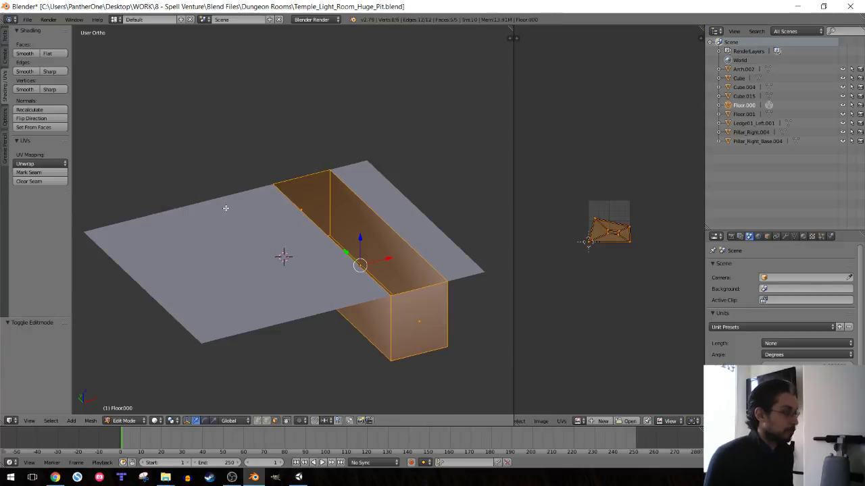
pyautogui.press('u')
pyautogui.click(225, 208)
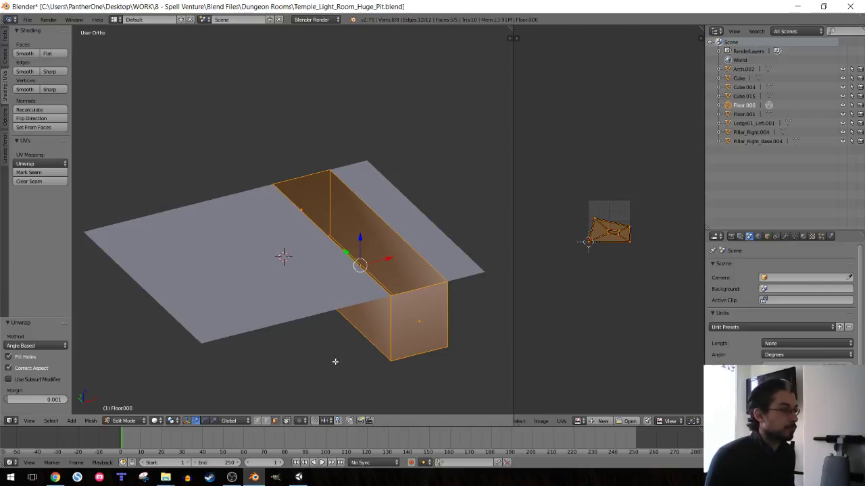
# - Select all pit floor faces in front view and unwrap them again
pyautogui.press('KP_1')
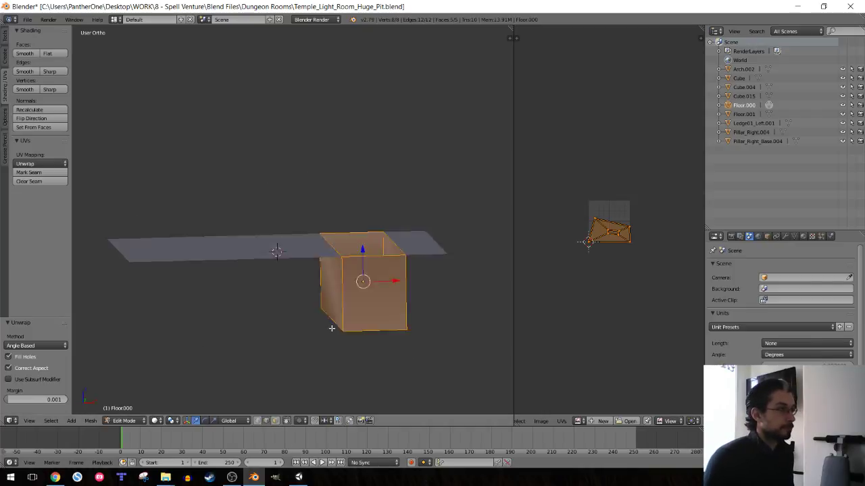
pyautogui.keyDown('alt'); pyautogui.rightClick(330, 285); pyautogui.keyUp('alt')
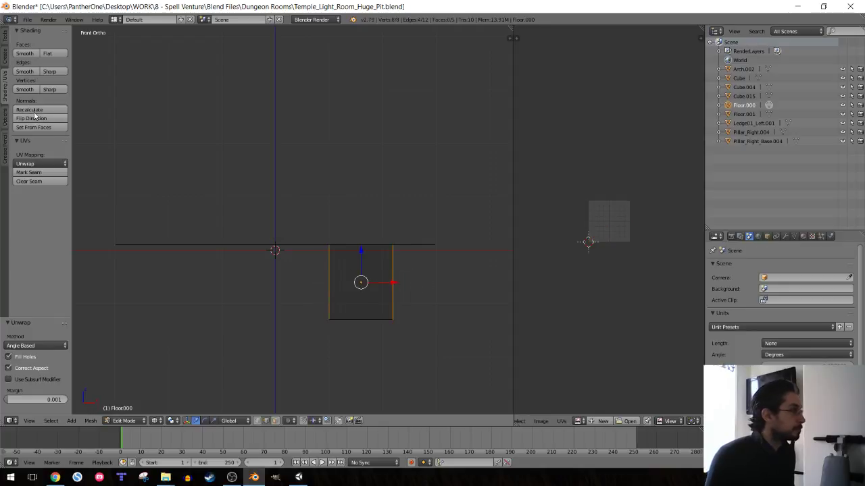
pyautogui.press('a')
pyautogui.press('a')
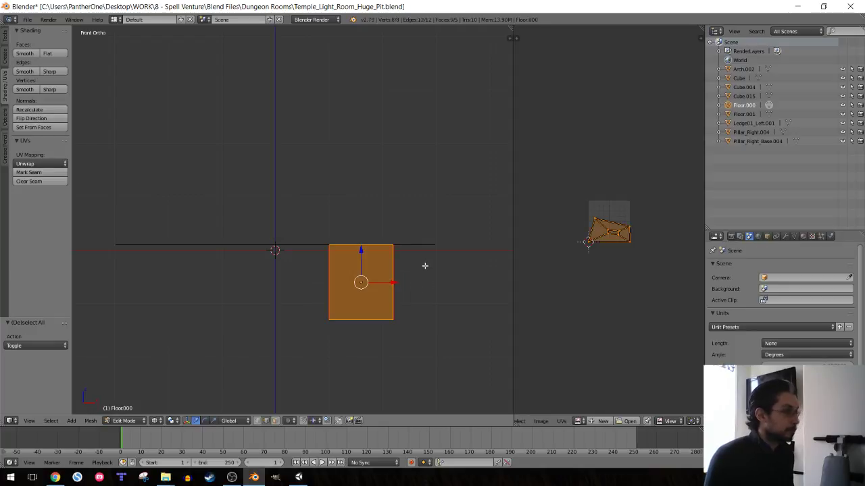
pyautogui.press('u')
pyautogui.click(425, 265)
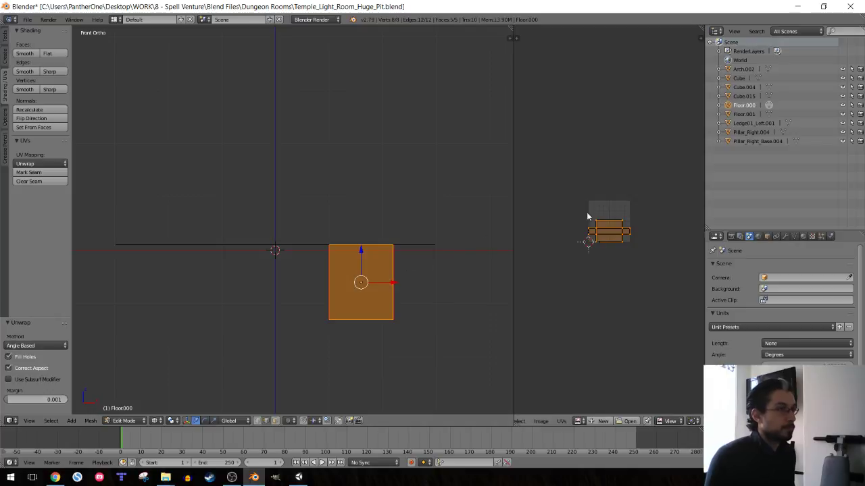
# - Scale the UV island by 2 and then 1.5, and return to Object Mode
pyautogui.write('s2')
pyautogui.press('Return')
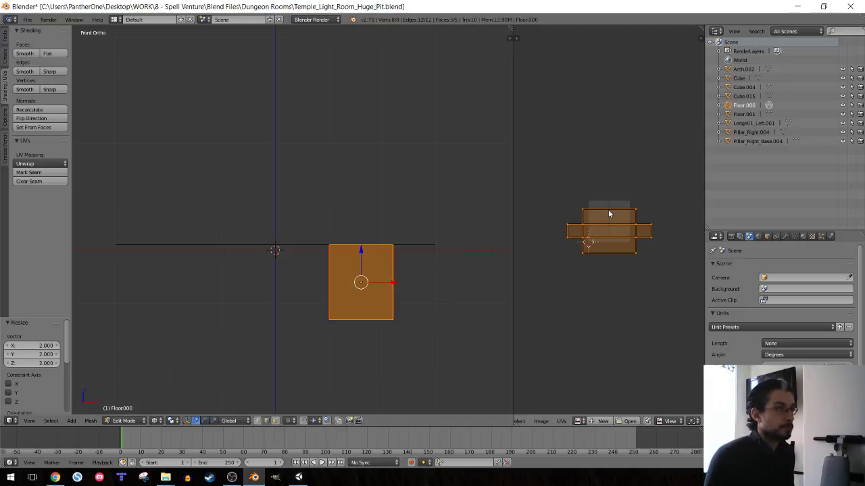
pyautogui.write('s1.5')
pyautogui.press('Return')
pyautogui.moveTo(361, 177); pyautogui.dragTo(282, 258, button='middle')
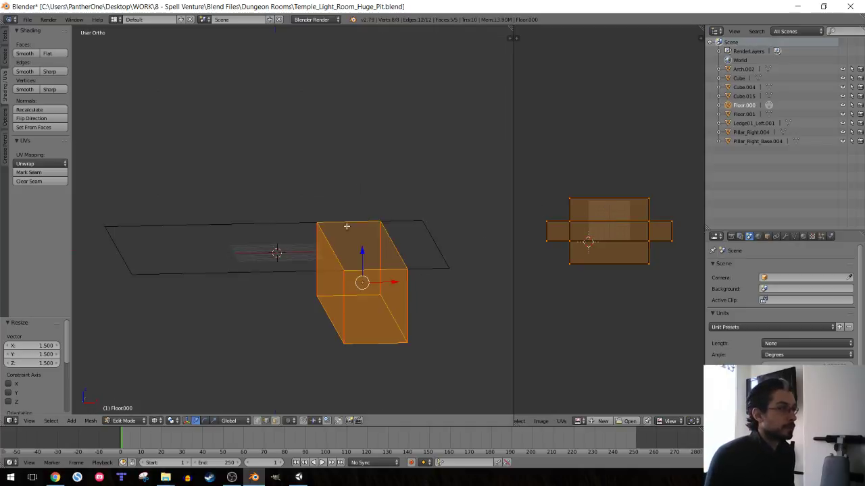
pyautogui.press('Tab')
# - Check Floor.001's UVs in Edit Mode and save the blend file
pyautogui.rightClick(325, 347)
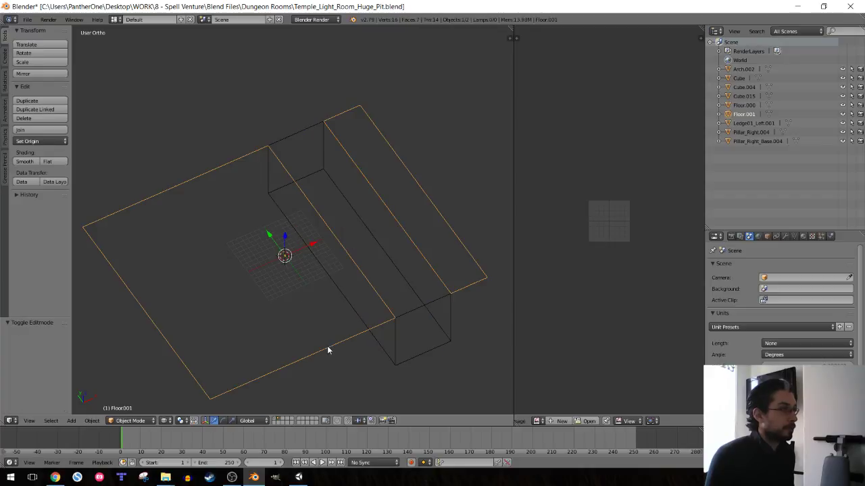
pyautogui.moveTo(327, 349); pyautogui.dragTo(295, 267, button='middle')
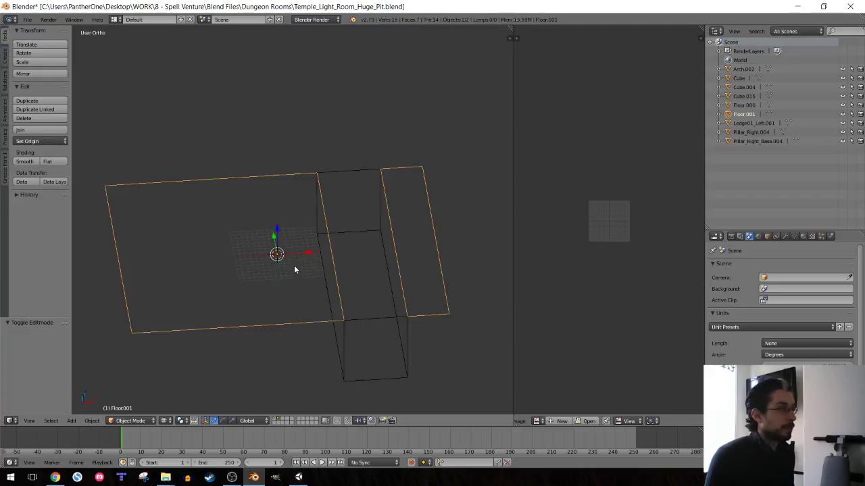
pyautogui.press('Tab')
pyautogui.hotkey('ctrl', 's')
pyautogui.click(293, 265)
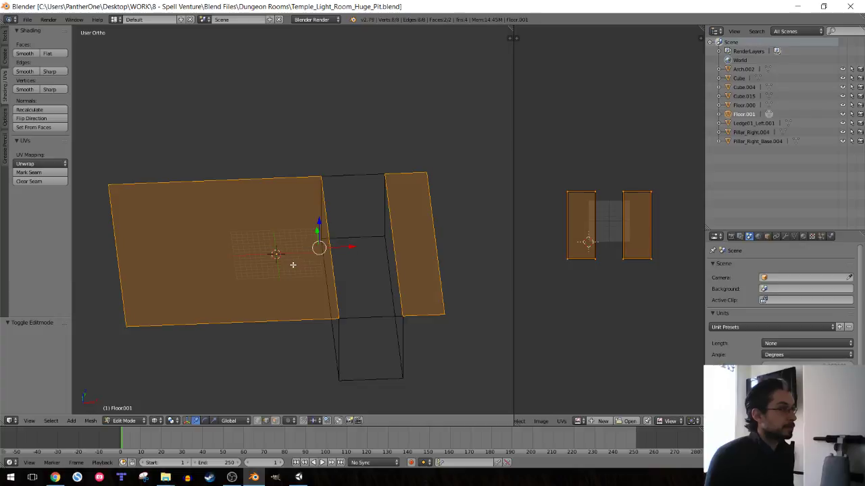
pyautogui.press('Tab')
# - Move Floor.000 and Floor.001 onto layer 1 with the pillars and archway
pyautogui.keyDown('shift'); pyautogui.rightClick(324, 309); pyautogui.keyUp('shift')
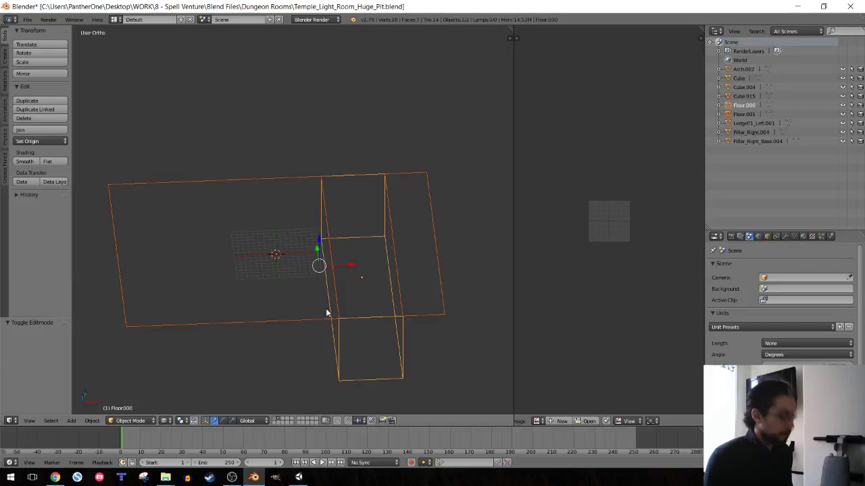
pyautogui.press('m')
pyautogui.press('1')
pyautogui.press('1')
pyautogui.moveTo(299, 218)
pyautogui.mouseDown(button='middle')
pyautogui.moveTo(373, 283)
pyautogui.moveTo(340, 239)
pyautogui.moveTo(287, 224)
pyautogui.moveTo(307, 220)
pyautogui.moveTo(290, 264)
pyautogui.mouseUp(button='middle')
pyautogui.press('KP_5')
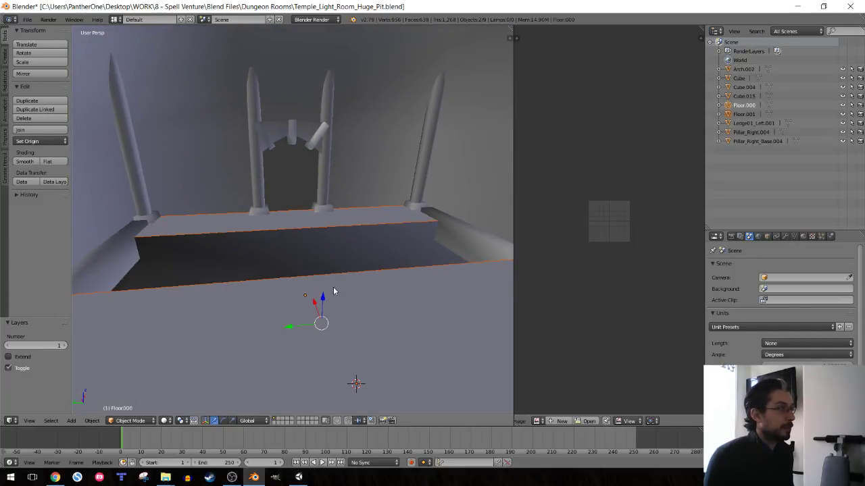
pyautogui.moveTo(333, 291)
pyautogui.mouseDown(button='middle')
pyautogui.moveTo(270, 274)
pyautogui.moveTo(219, 274)
pyautogui.moveTo(275, 272)
pyautogui.moveTo(309, 145)
pyautogui.moveTo(336, 103)
pyautogui.moveTo(350, 119)
pyautogui.mouseUp(button='middle')
# - Lower both floor pieces by -1 along Z in front orthographic wireframe view
pyautogui.press('KP_1')
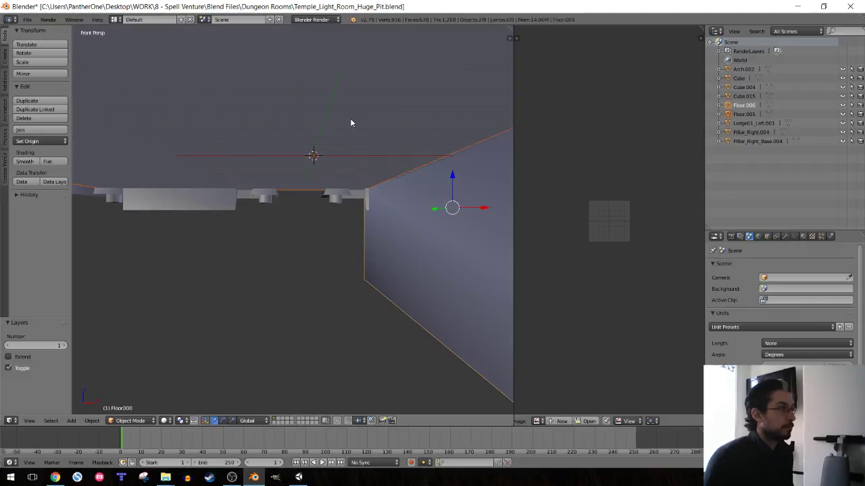
pyautogui.press('KP_5')
pyautogui.press('z')
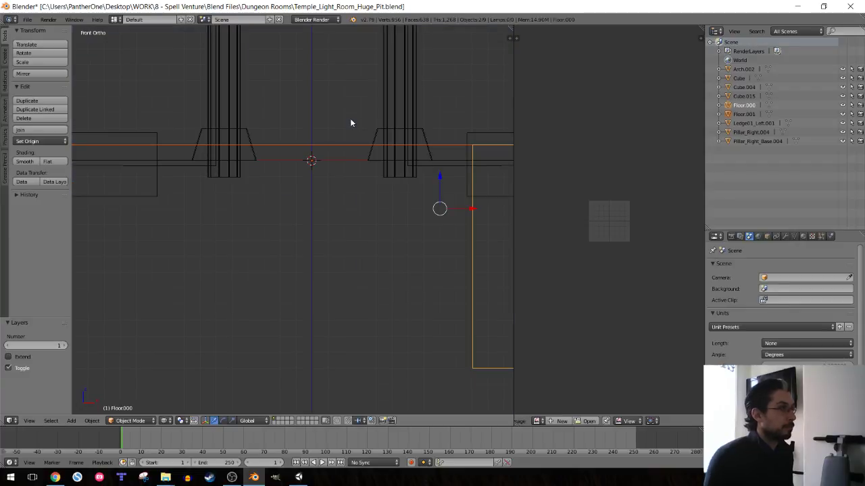
pyautogui.scroll(-2, 350, 120)
pyautogui.scroll(-2, 359, 121)
pyautogui.press('g')
pyautogui.press('z')
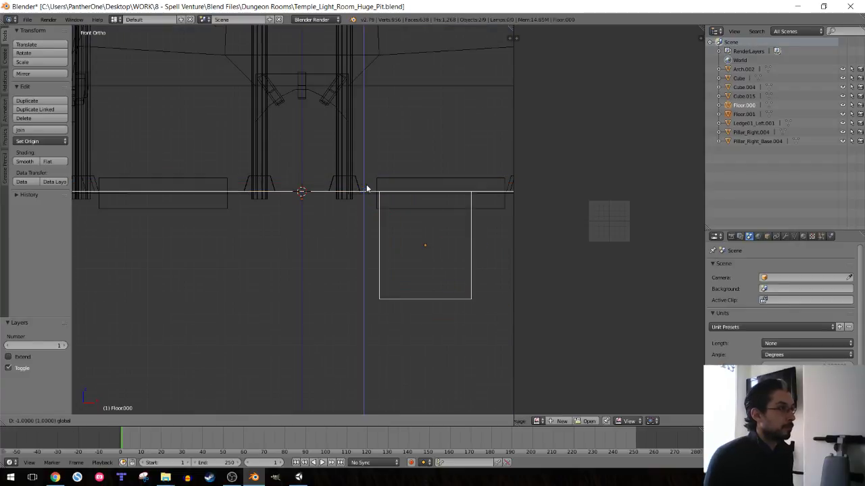
pyautogui.press('Return')
pyautogui.press('z')
# - Inspect the lowered floor by the pillars and arch, then save the blend file
pyautogui.moveTo(294, 194); pyautogui.dragTo(297, 224, button='middle')
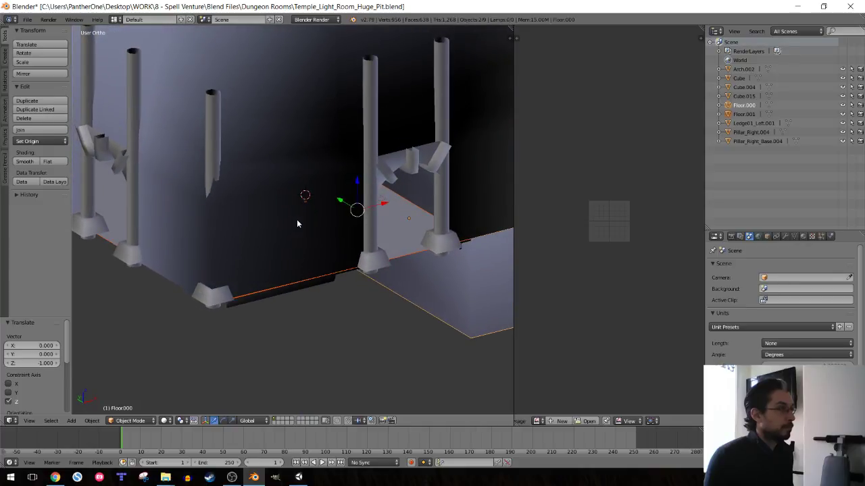
pyautogui.press('KP_1')
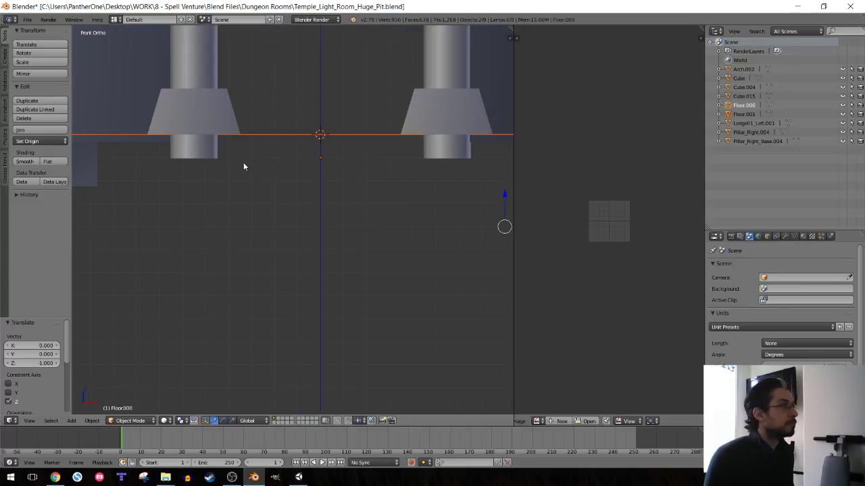
pyautogui.keyDown('shift'); pyautogui.moveTo(244, 167); pyautogui.dragTo(263, 245, button='middle'); pyautogui.keyUp('shift')
pyautogui.scroll(2, 251, 173)
pyautogui.scroll(1, 251, 173)
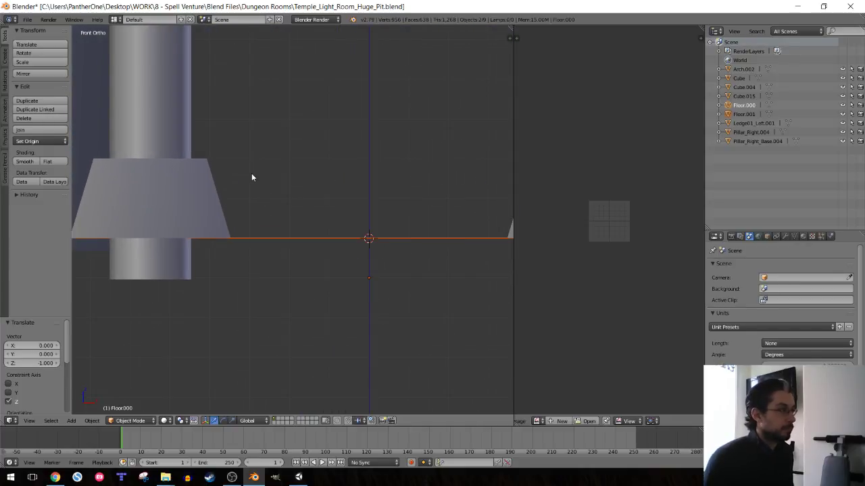
pyautogui.press('KP_5')
pyautogui.moveTo(251, 178)
pyautogui.mouseDown(button='middle')
pyautogui.moveTo(322, 190)
pyautogui.moveTo(271, 245)
pyautogui.moveTo(268, 227)
pyautogui.moveTo(239, 229)
pyautogui.moveTo(273, 233)
pyautogui.moveTo(313, 268)
pyautogui.mouseUp(button='middle')
pyautogui.hotkey('ctrl', 's')
pyautogui.hotkey('ctrl', 's')
pyautogui.click(268, 227)
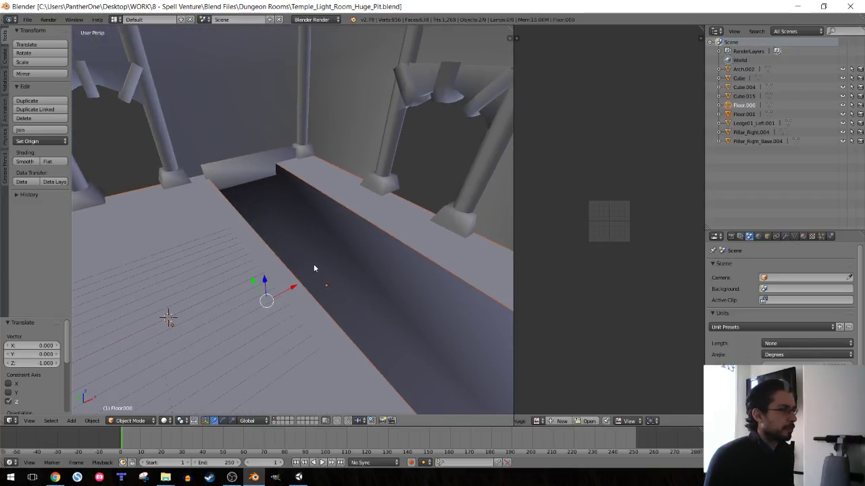
pyautogui.click(27, 19)
pyautogui.click(45, 90)
# - Fly the Unity scene camera around the stone-floored room and collapse Room05 in the Hierarchy
pyautogui.hotkey('alt', 'Tab')
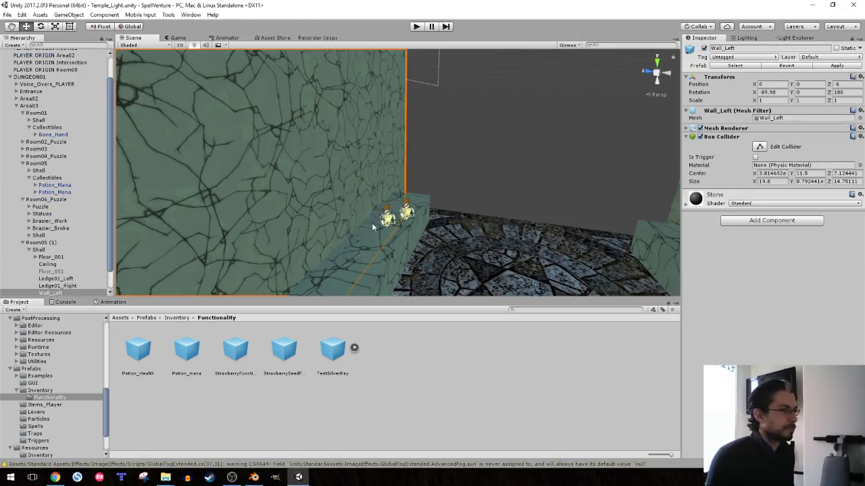
pyautogui.moveTo(408, 229); pyautogui.dragTo(261, 194, button='right')
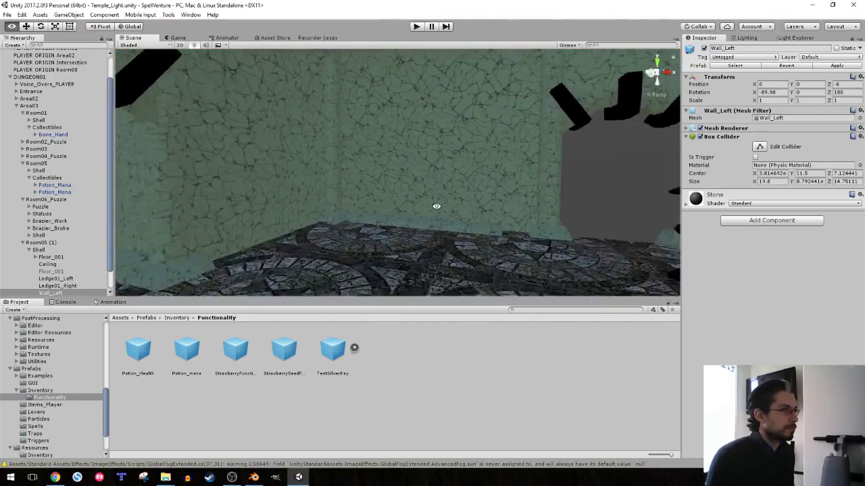
pyautogui.moveTo(261, 194)
pyautogui.mouseDown(button='right')
pyautogui.moveTo(314, 210)
pyautogui.moveTo(526, 208)
pyautogui.mouseUp(button='right')
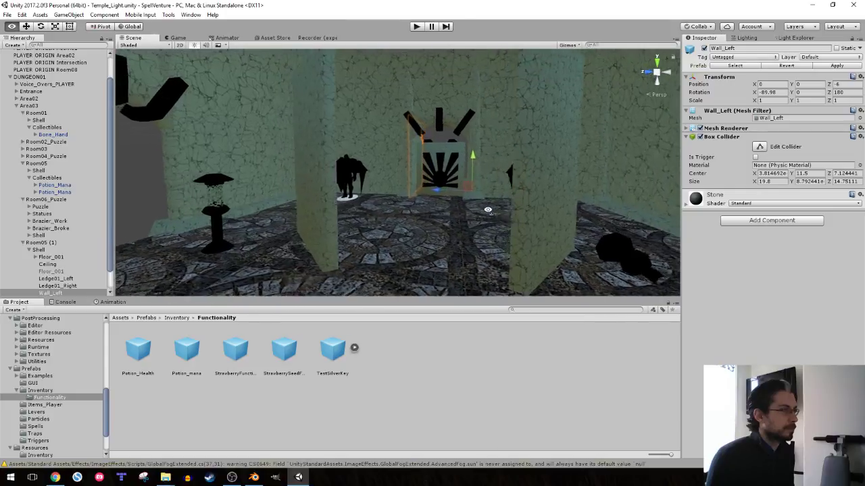
pyautogui.moveTo(467, 228); pyautogui.dragTo(462, 217, button='right')
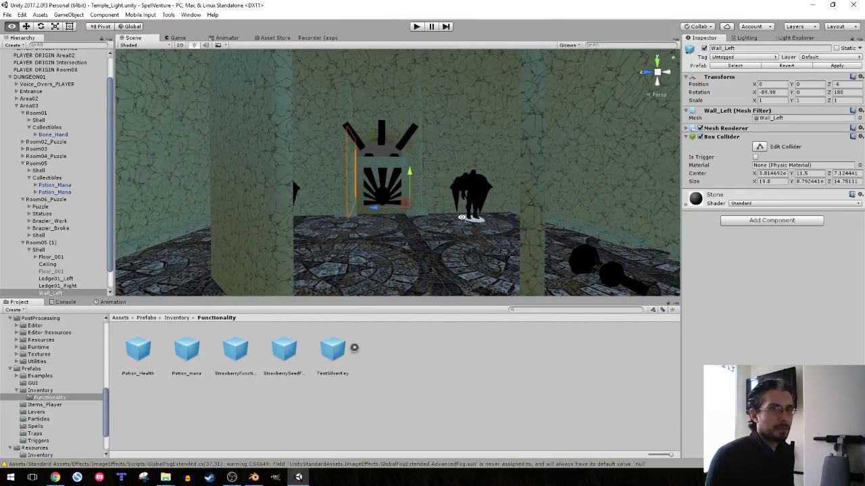
pyautogui.click(23, 164)
# - Collapse Room01 and rename Room05 (1) to Room06
pyautogui.click(23, 140)
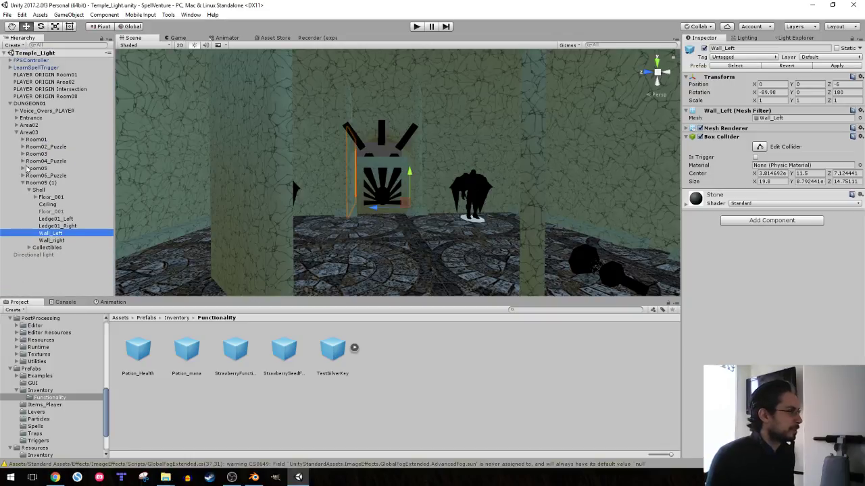
pyautogui.click(23, 183)
pyautogui.click(40, 183)
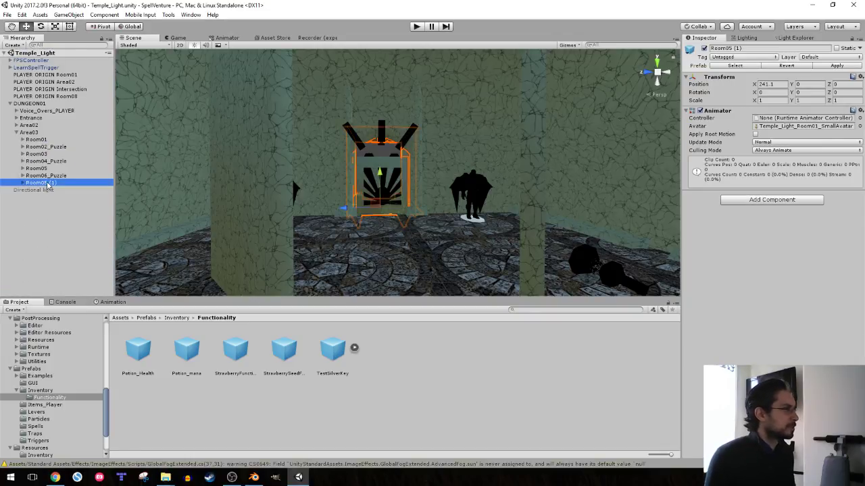
pyautogui.click(47, 183)
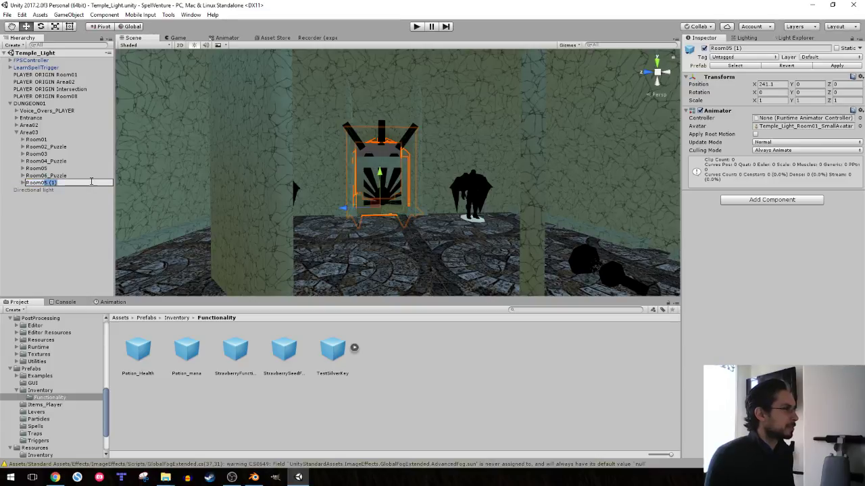
pyautogui.write('Room06')
pyautogui.press('Return')
# - Duplicate Room06_Puzzle and name the copy Room07_Puzzle
pyautogui.click(67, 176)
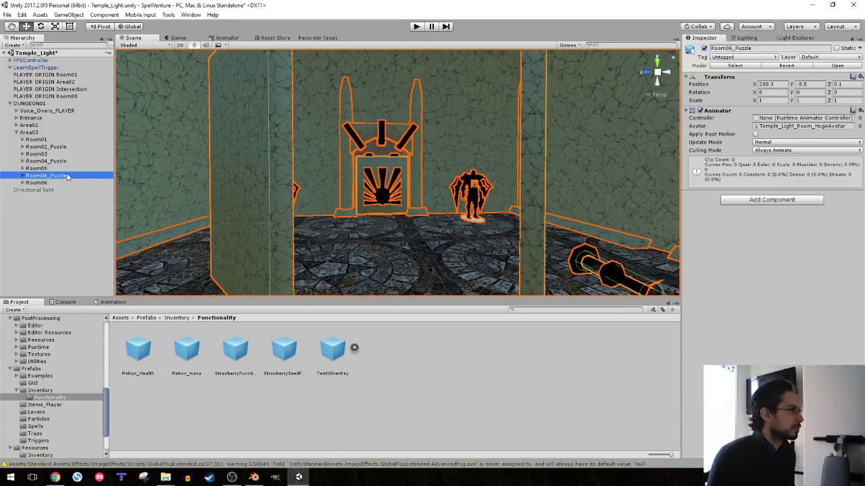
pyautogui.hotkey('ctrl', 'd')
pyautogui.press('F2')
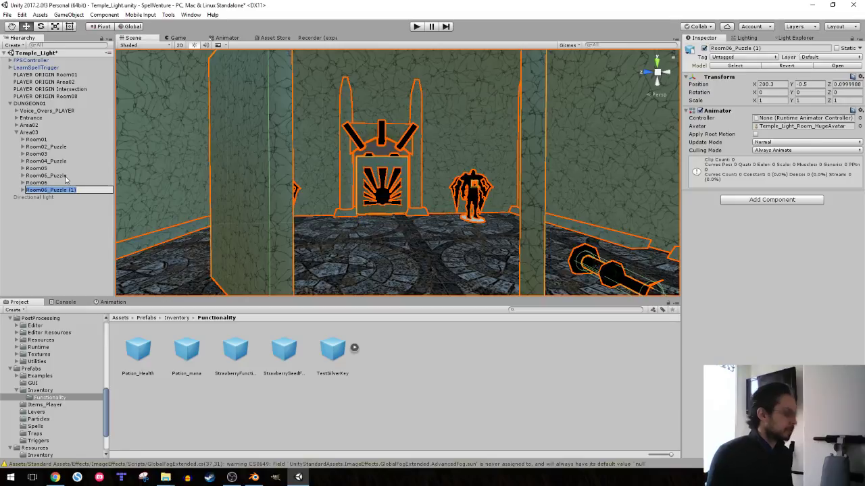
pyautogui.write('Room0')
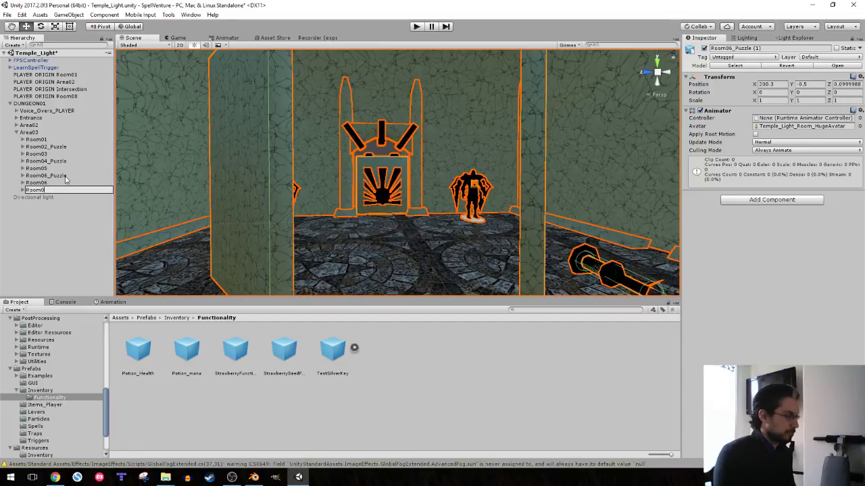
pyautogui.write('7_Puzzle')
pyautogui.press('Return')
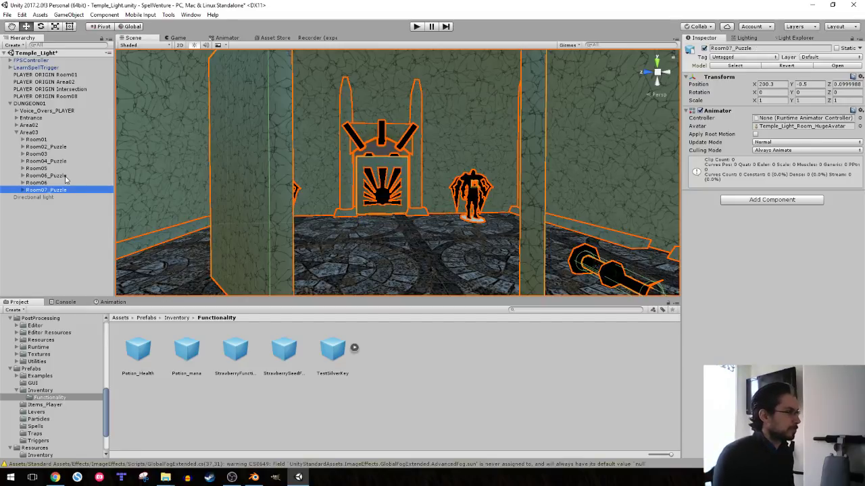
pyautogui.click(657, 64)
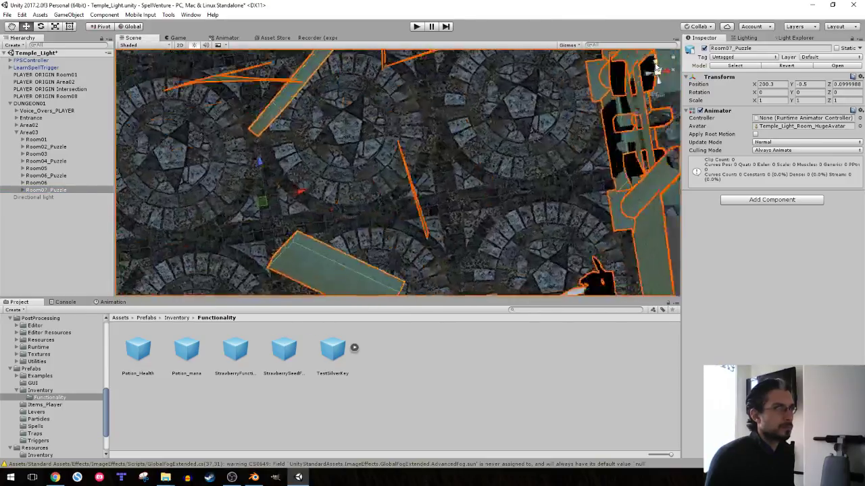
# - Move Room07_Puzzle right to about X 280 beside the neighbouring room and inspect its floor
pyautogui.scroll(-2, 491, 190)
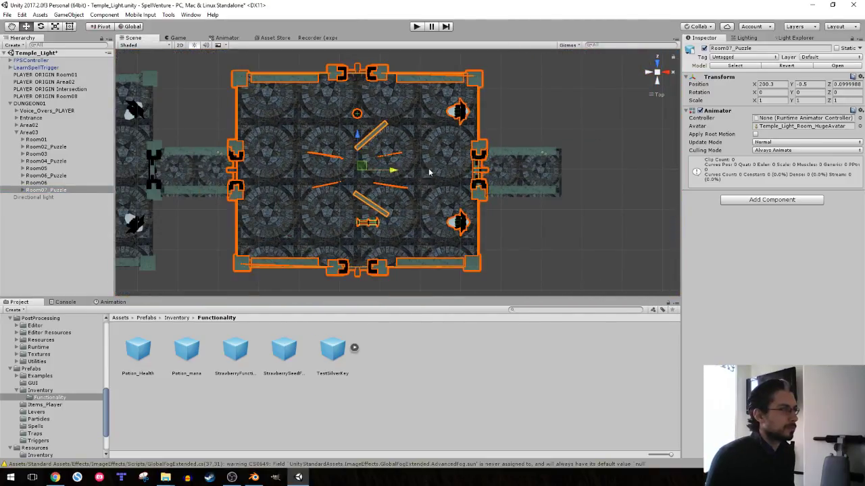
pyautogui.moveTo(428, 172); pyautogui.dragTo(711, 173)
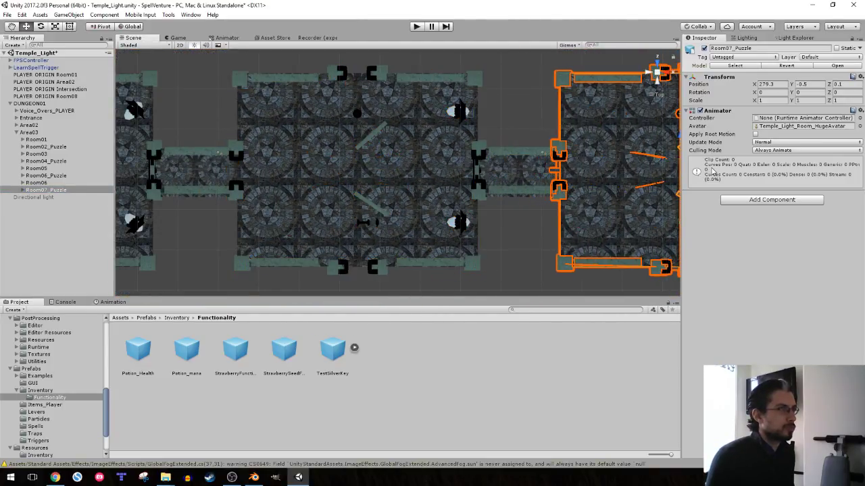
pyautogui.moveTo(502, 174); pyautogui.dragTo(336, 176, button='middle')
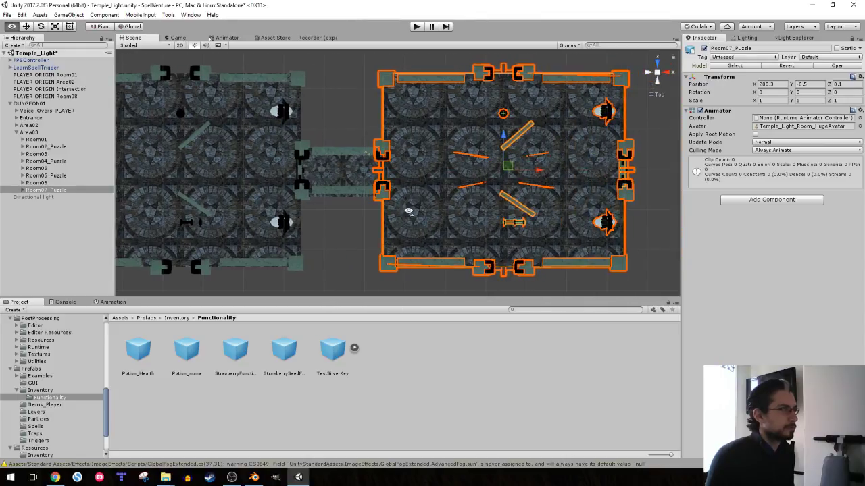
pyautogui.moveTo(408, 211)
pyautogui.keyDown('alt'); pyautogui.mouseDown()
pyautogui.moveTo(426, 203)
pyautogui.moveTo(451, 231)
pyautogui.moveTo(440, 233)
pyautogui.mouseUp(); pyautogui.keyUp('alt')
pyautogui.scroll(4, 421, 200)
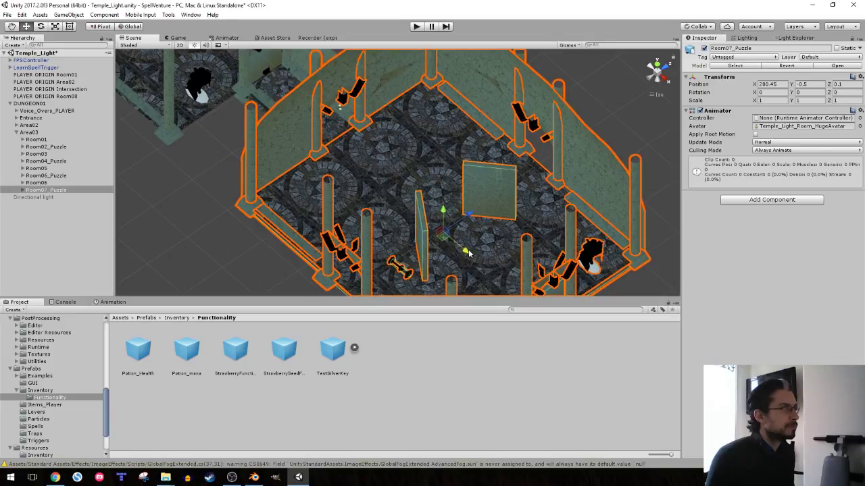
pyautogui.keyDown('alt'); pyautogui.moveTo(284, 174); pyautogui.dragTo(402, 196); pyautogui.keyUp('alt')
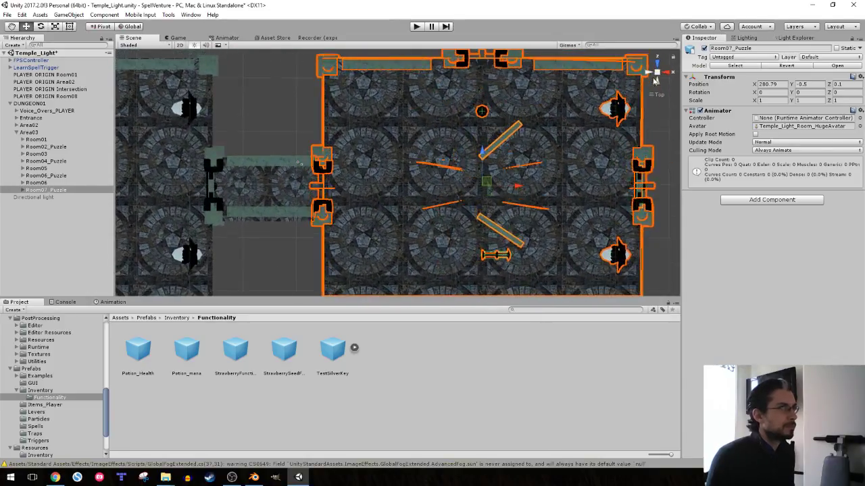
pyautogui.moveTo(655, 75)
pyautogui.keyDown('alt'); pyautogui.mouseDown()
pyautogui.moveTo(359, 177)
pyautogui.moveTo(522, 80)
pyautogui.moveTo(510, 44)
pyautogui.mouseUp(); pyautogui.keyUp('alt')
pyautogui.scroll(3, 359, 178)
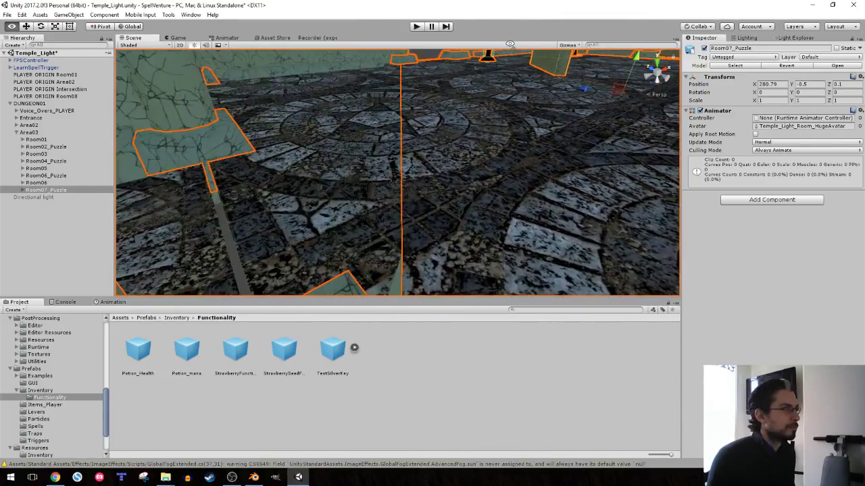
pyautogui.keyDown('alt'); pyautogui.moveTo(632, 88); pyautogui.dragTo(633, 92); pyautogui.keyUp('alt')
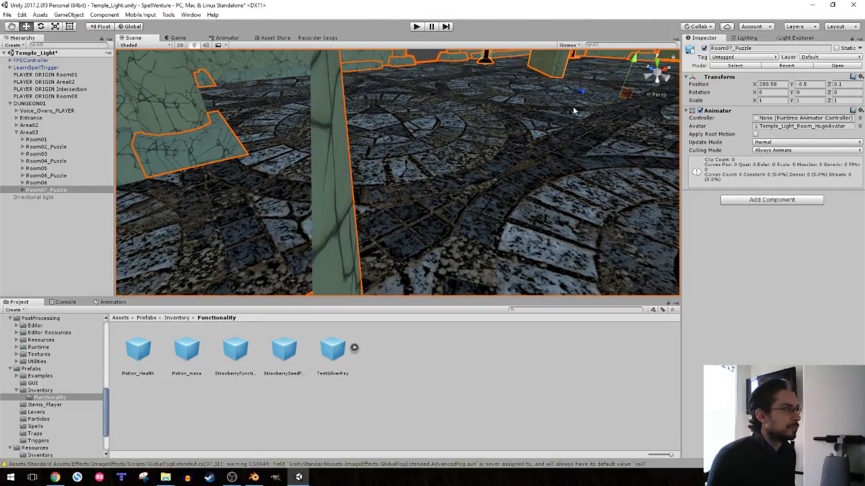
pyautogui.scroll(-5, 376, 154)
pyautogui.scroll(-5, 380, 155)
pyautogui.scroll(-5, 440, 169)
# - Delete the Wall (1) slab inside Room07_Puzzle and select Floor_001
pyautogui.click(438, 194)
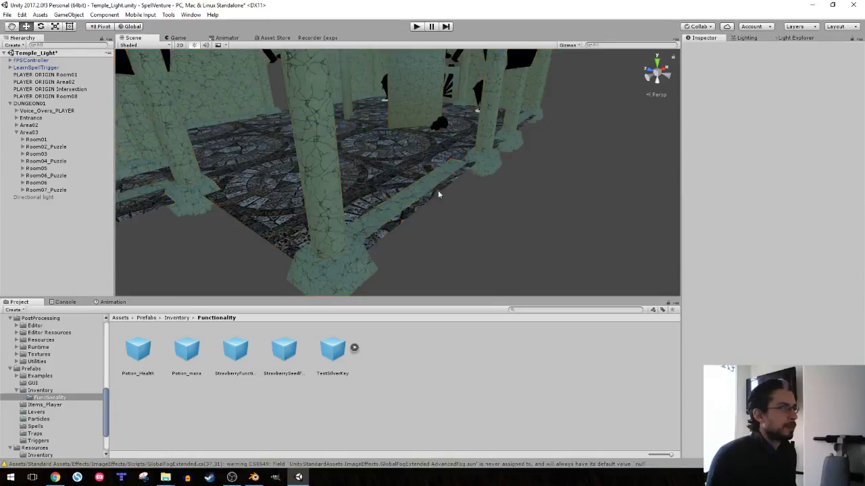
pyautogui.scroll(5, 437, 195)
pyautogui.scroll(5, 445, 223)
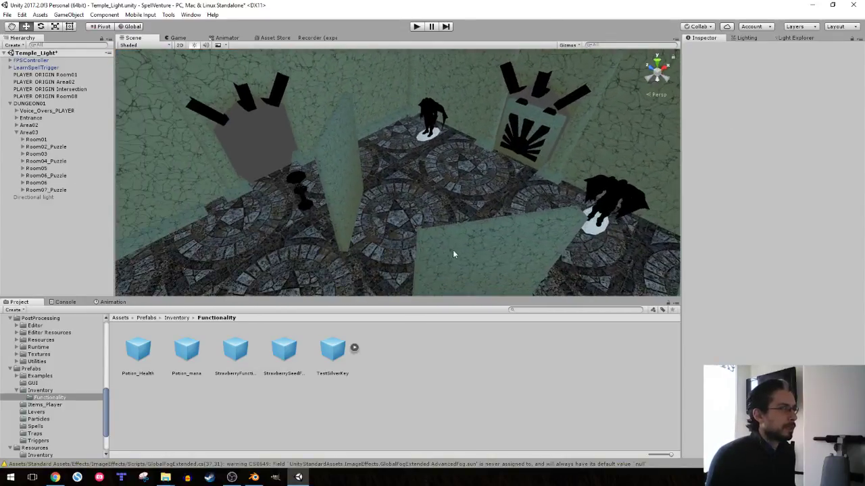
pyautogui.click(454, 254)
pyautogui.press('Delete')
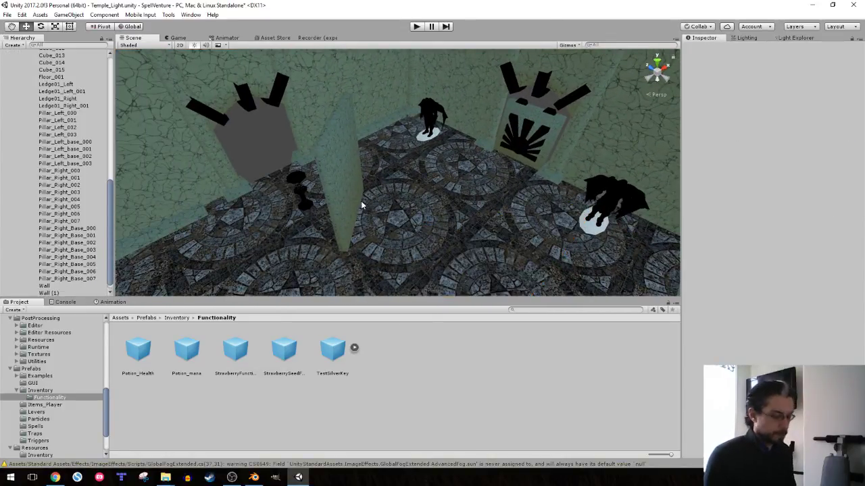
pyautogui.moveTo(346, 208); pyautogui.dragTo(415, 227, button='right')
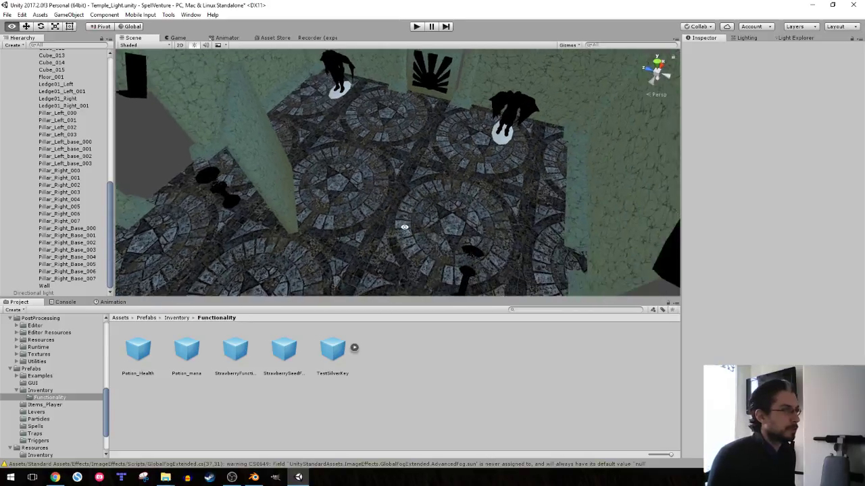
pyautogui.click(415, 229)
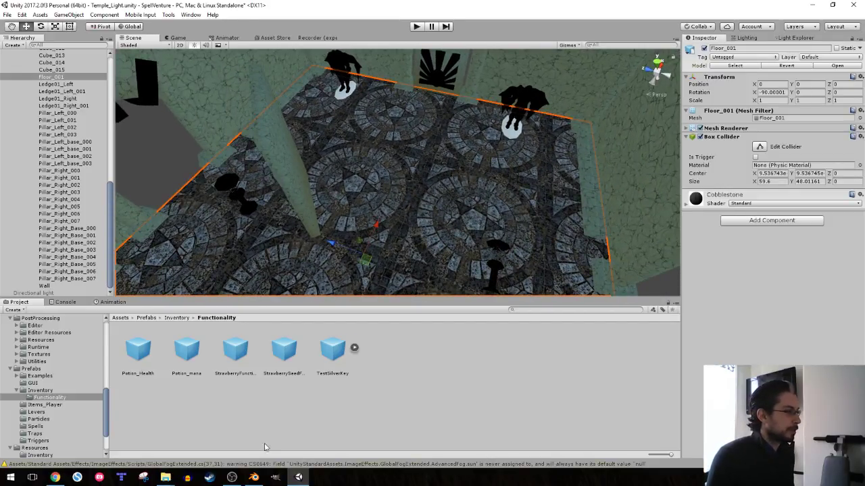
# - In Blender, delete everything except Floor.000 and Floor.001 using Select Inverse in wireframe
pyautogui.click(254, 478)
pyautogui.scroll(-5, 362, 210)
pyautogui.scroll(-3, 377, 229)
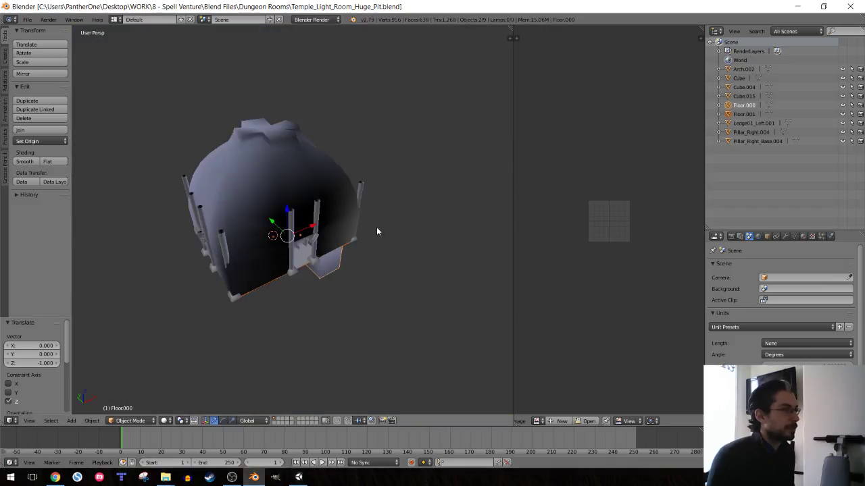
pyautogui.scroll(6, 365, 233)
pyautogui.moveTo(347, 244); pyautogui.dragTo(369, 217, button='middle')
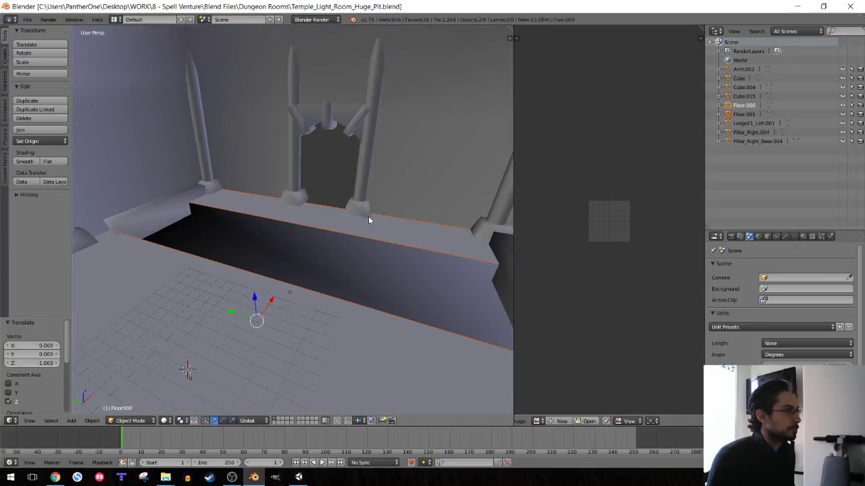
pyautogui.scroll(-5, 368, 216)
pyautogui.scroll(-1, 366, 216)
pyautogui.press('z')
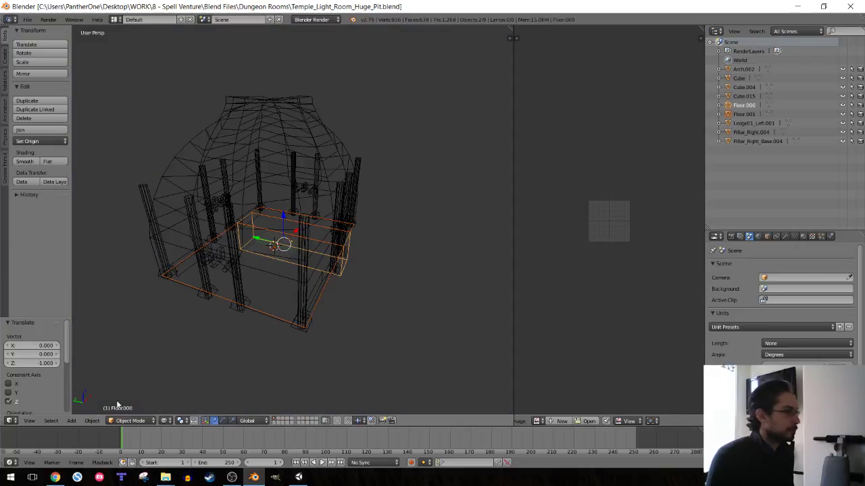
pyautogui.click(52, 421)
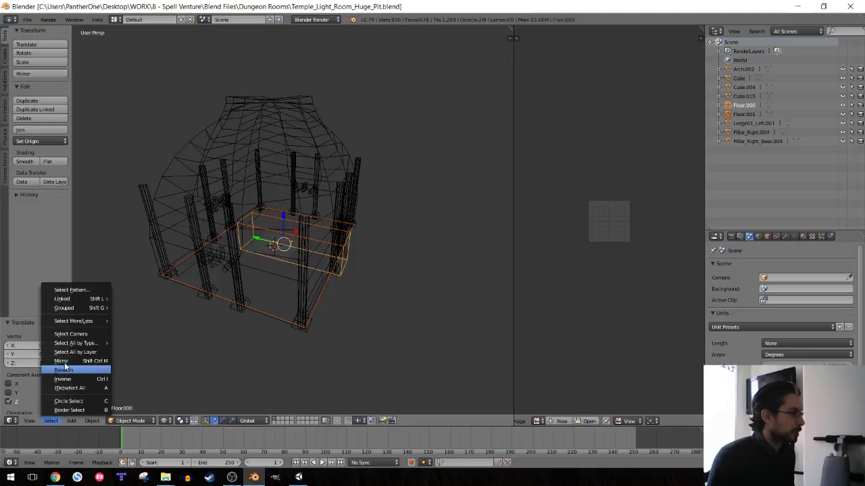
pyautogui.click(63, 379)
pyautogui.press('Delete')
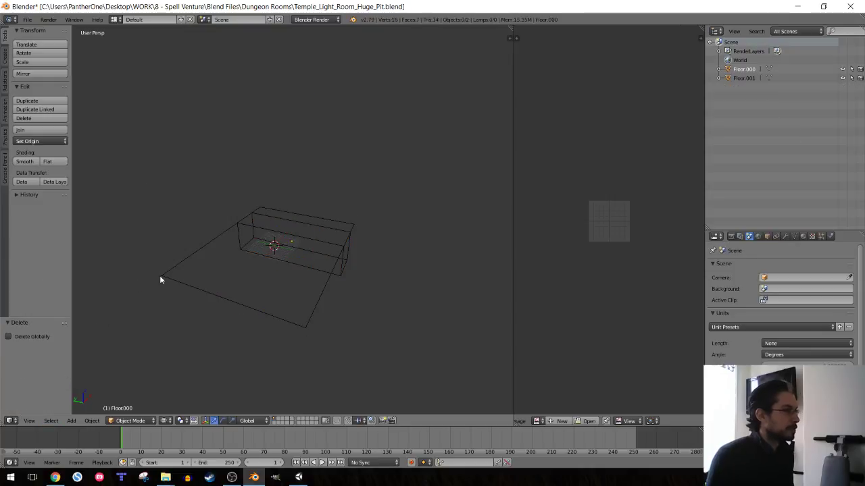
# - Save the floor-only file, then undo to restore the other room pieces
pyautogui.click(27, 19)
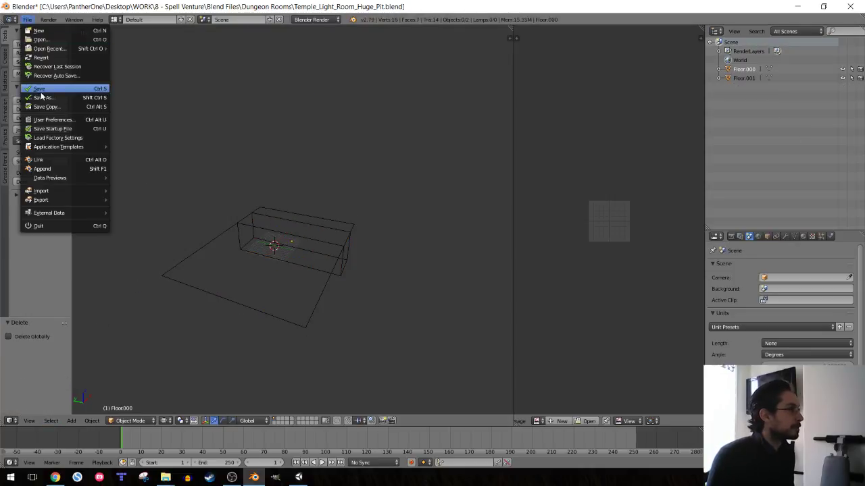
pyautogui.click(41, 90)
pyautogui.hotkey('ctrl', 'z')
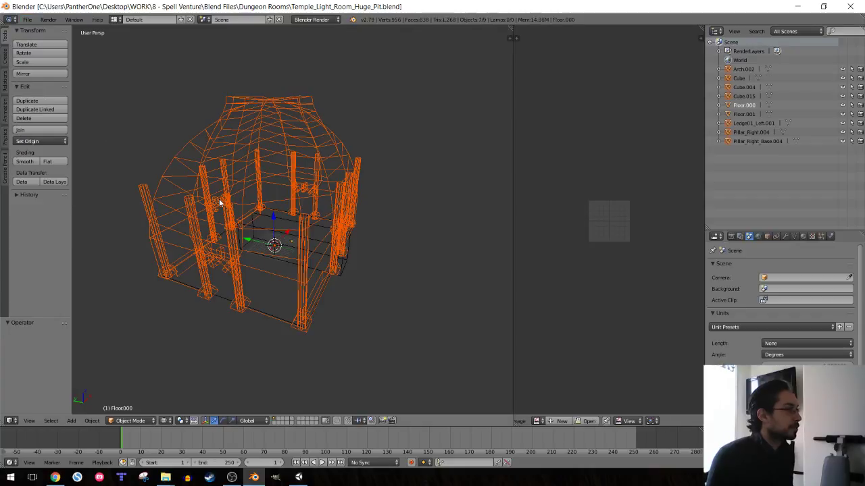
pyautogui.hotkey('alt', 'Tab')
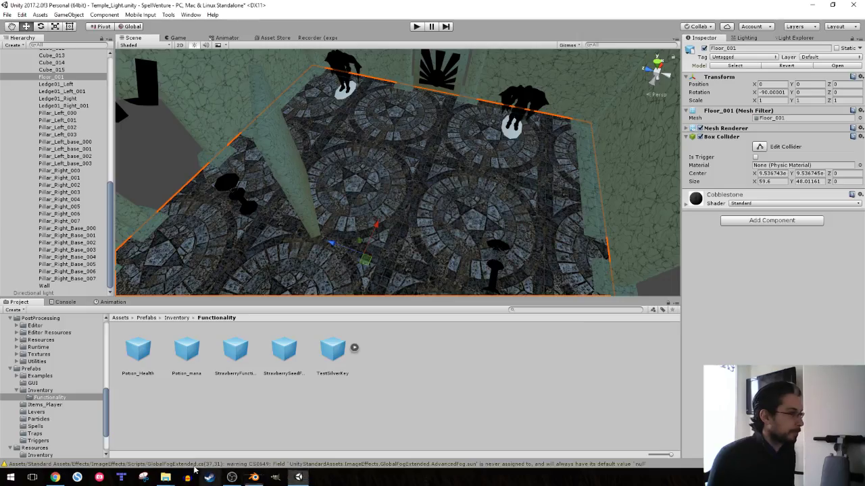
pyautogui.hotkey('alt', 'Tab')
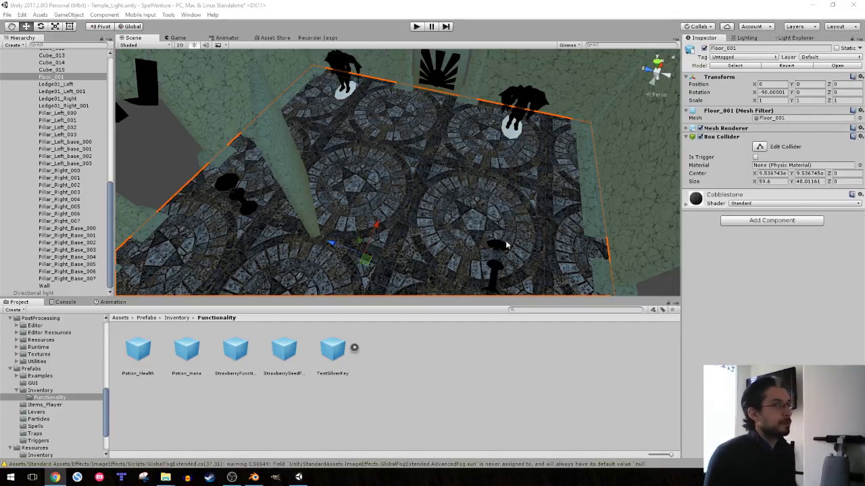
# - Collapse Shell, select Room07_Puzzle, and show the Models/PREFABS/DUNGEON/RAWS folder in the Project panel
pyautogui.scroll(5, 54, 169)
pyautogui.scroll(5, 34, 158)
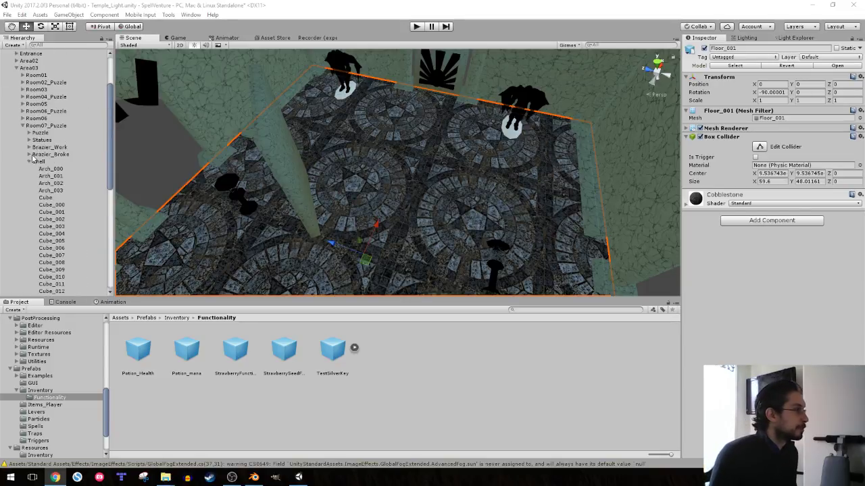
pyautogui.click(29, 163)
pyautogui.click(51, 191)
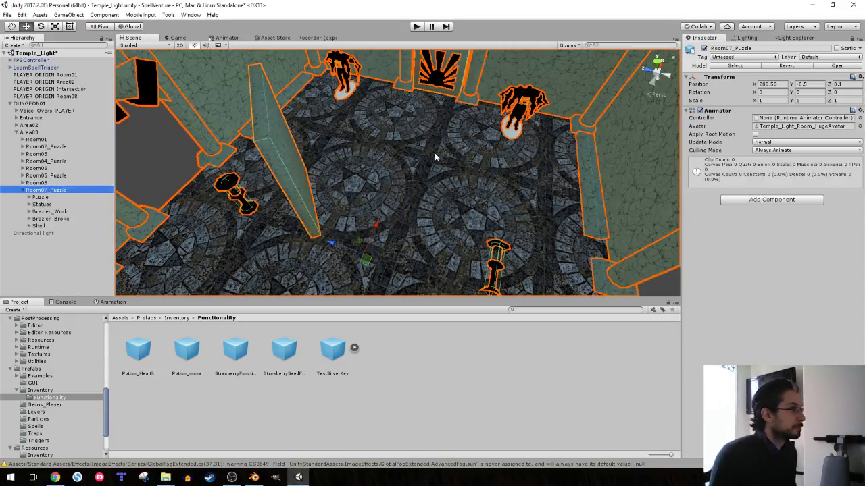
pyautogui.keyDown('alt'); pyautogui.moveTo(435, 157); pyautogui.dragTo(348, 152); pyautogui.keyUp('alt')
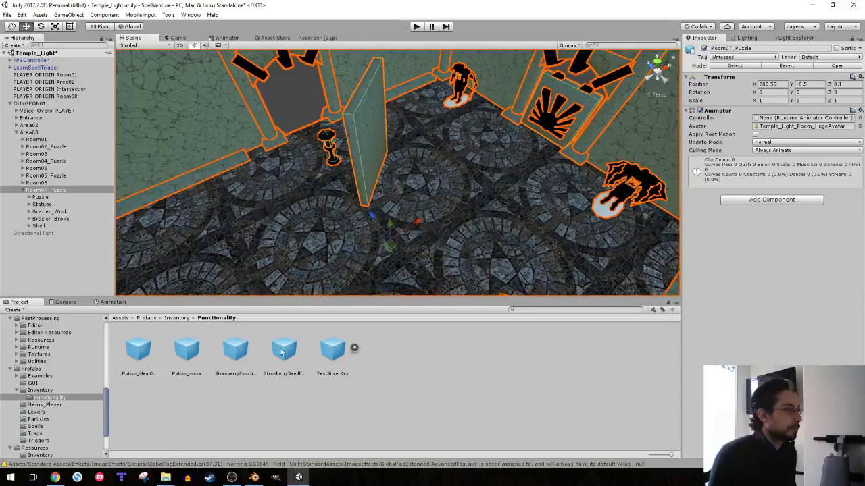
pyautogui.scroll(3, 31, 383)
pyautogui.scroll(3, 36, 383)
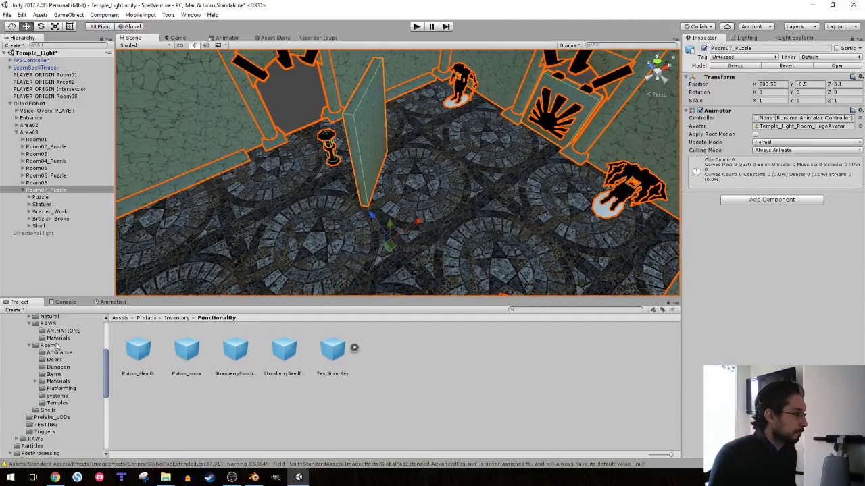
pyautogui.scroll(2, 55, 342)
pyautogui.click(50, 351)
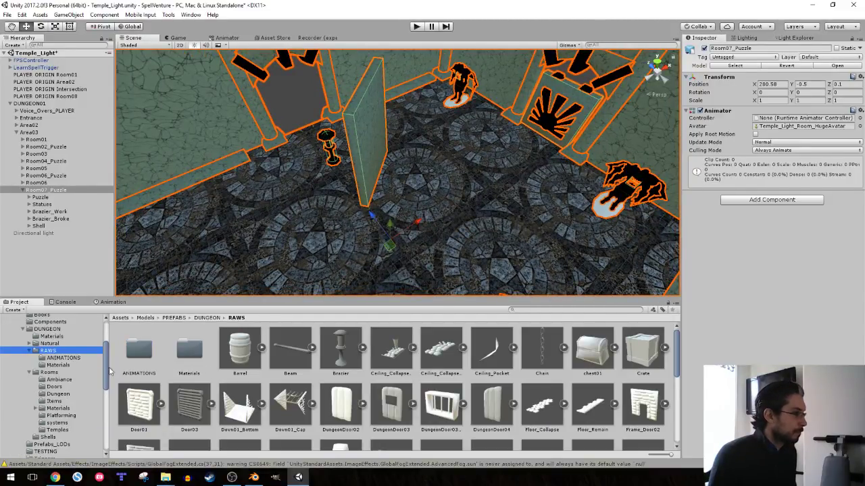
# - Open the RAWS folder in File Explorer, then close that window
pyautogui.moveTo(166, 477)
pyautogui.click(213, 437)
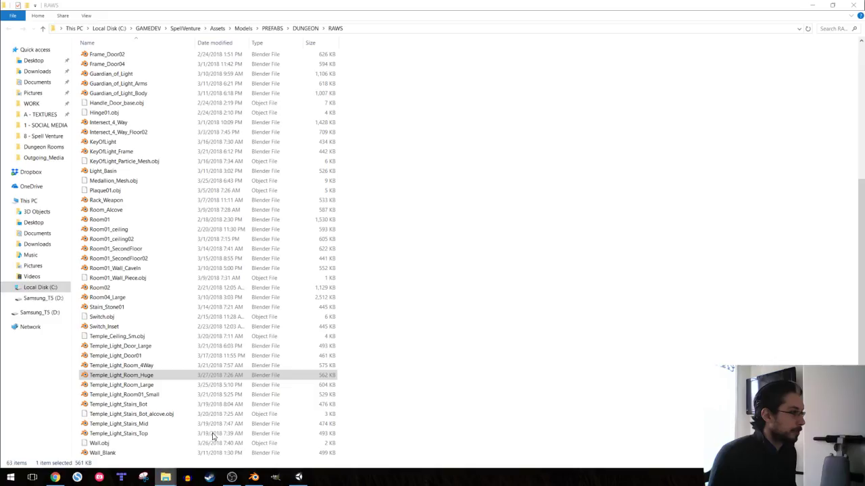
pyautogui.doubleClick(283, 4)
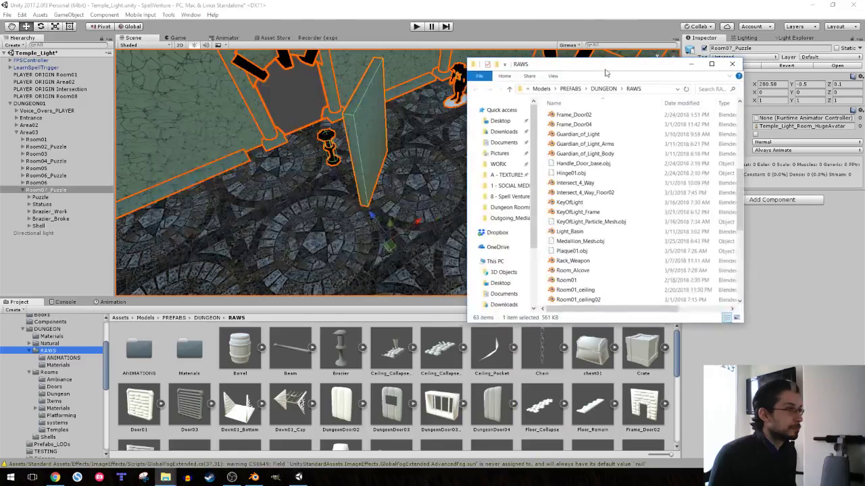
pyautogui.click(738, 66)
# - Select Temple_Light_Room_Huge_Pit in the Dungeon Rooms window, shrink it, and return to Unity
pyautogui.click(166, 477)
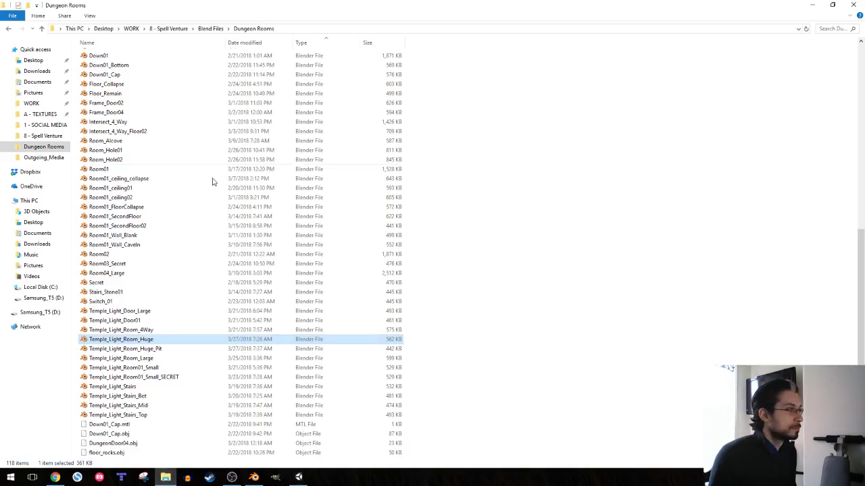
pyautogui.click(142, 347)
pyautogui.doubleClick(460, 5)
pyautogui.scroll(-3, 561, 142)
pyautogui.scroll(-2, 567, 148)
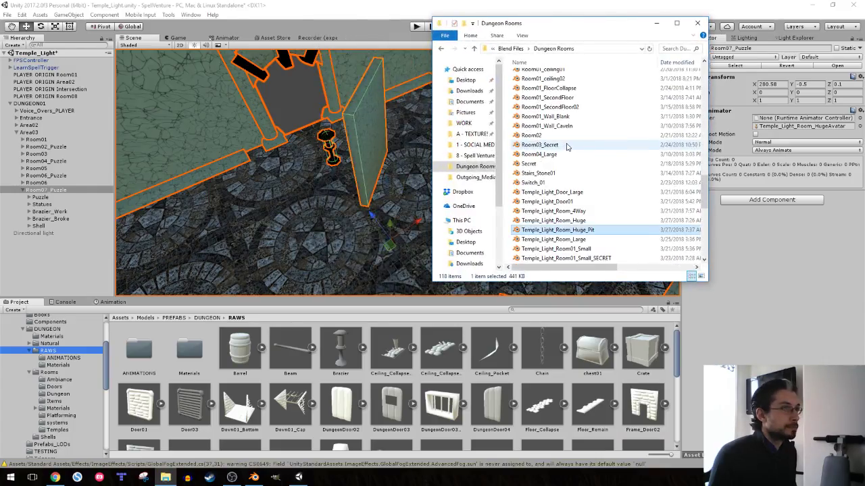
pyautogui.scroll(-2, 566, 147)
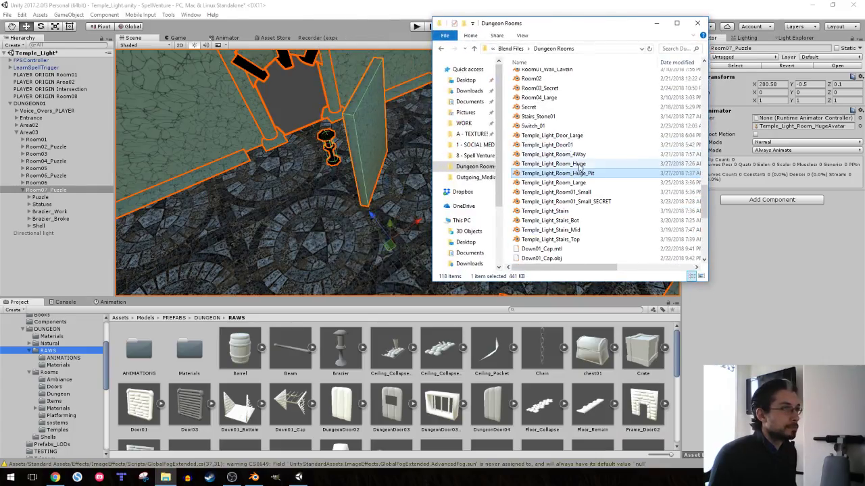
pyautogui.click(465, 338)
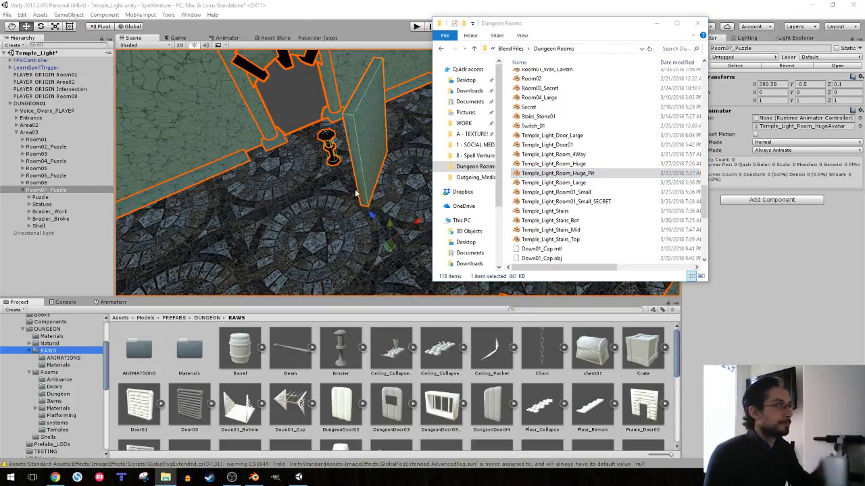
pyautogui.scroll(-2, 442, 371)
# - Delete the old Floor_001 from Room07_Puzzle's Shell
pyautogui.scroll(-2, 442, 370)
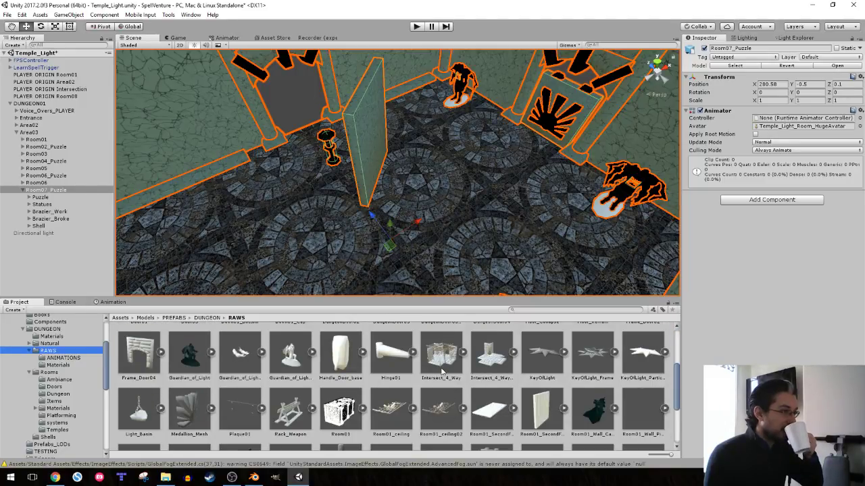
pyautogui.scroll(-2, 441, 370)
pyautogui.scroll(-2, 442, 370)
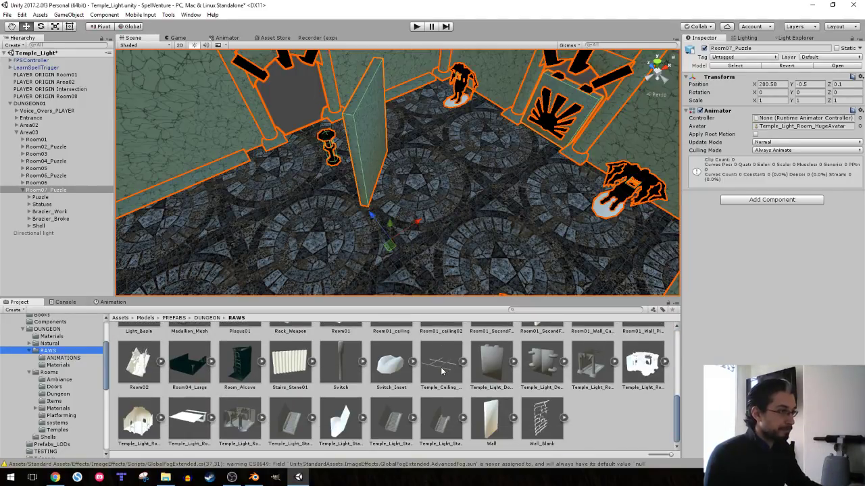
pyautogui.click(365, 192)
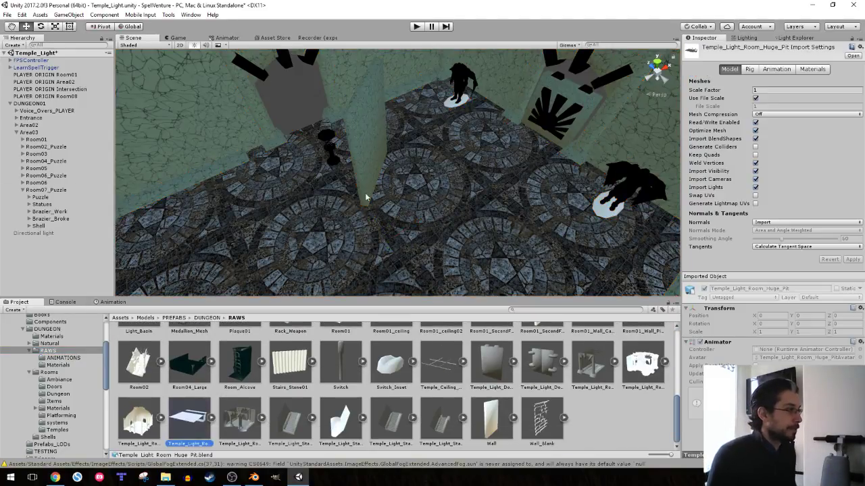
pyautogui.scroll(3, 365, 192)
pyautogui.click(331, 228)
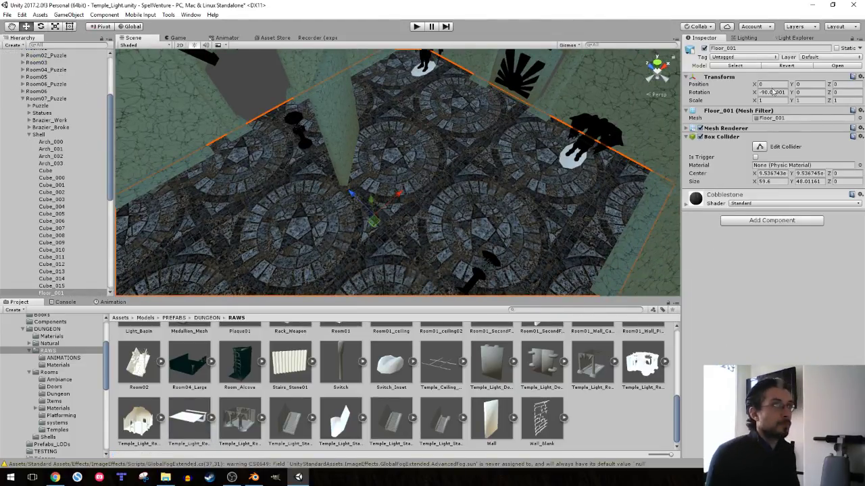
pyautogui.press('Delete')
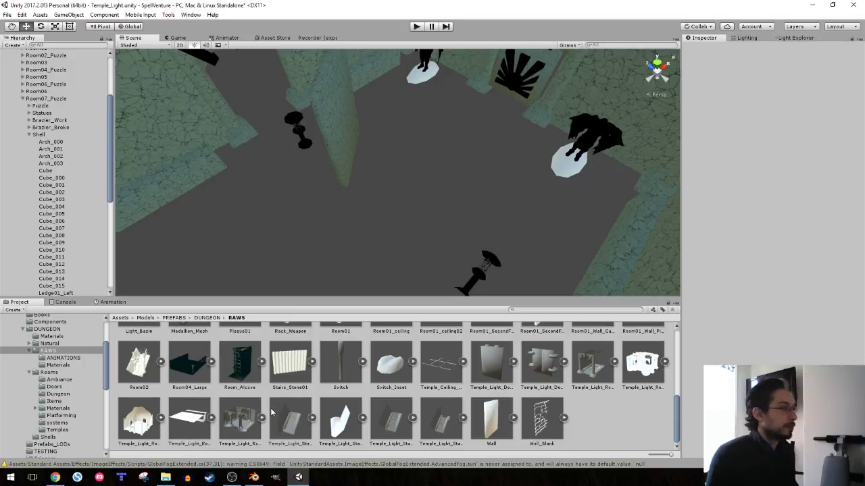
# - Place the Temple_Light_Room_Huge_Pit model under Shell, rotated 180° on Y, then return to Blender
pyautogui.moveTo(187, 417); pyautogui.dragTo(48, 142)
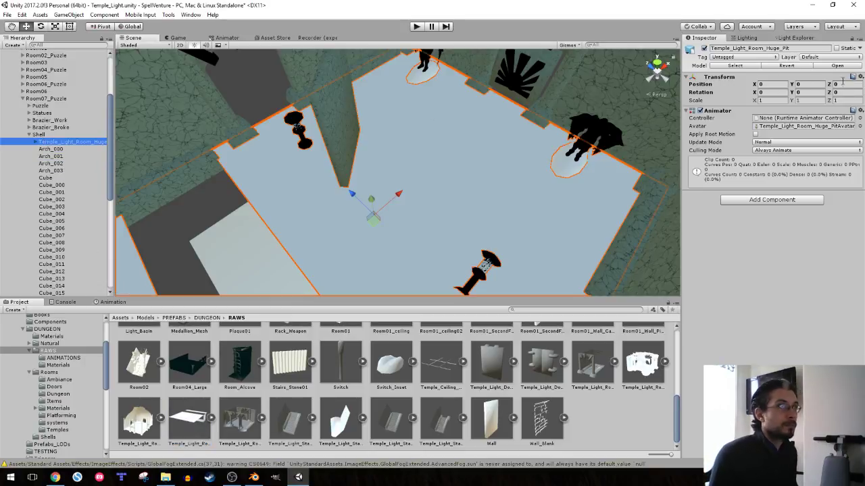
pyautogui.press('e')
pyautogui.moveTo(384, 241)
pyautogui.mouseDown()
pyautogui.moveTo(132, 243)
pyautogui.moveTo(405, 208)
pyautogui.moveTo(318, 110)
pyautogui.moveTo(275, 118)
pyautogui.mouseUp()
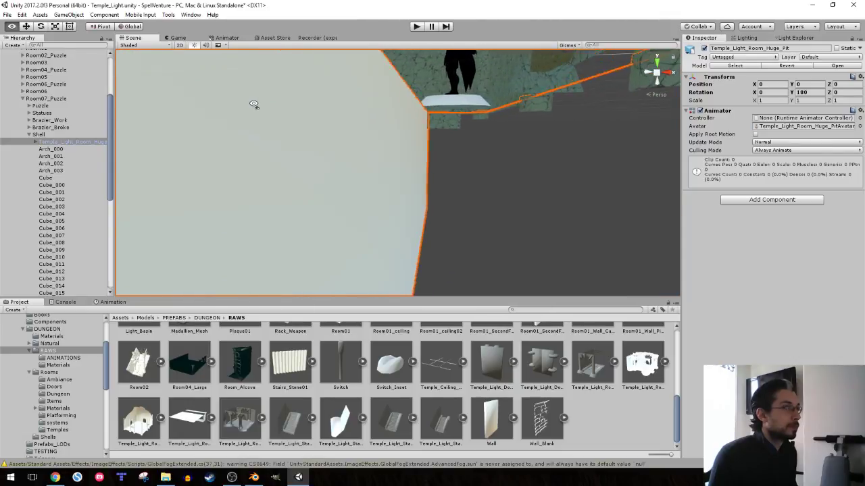
pyautogui.click(253, 477)
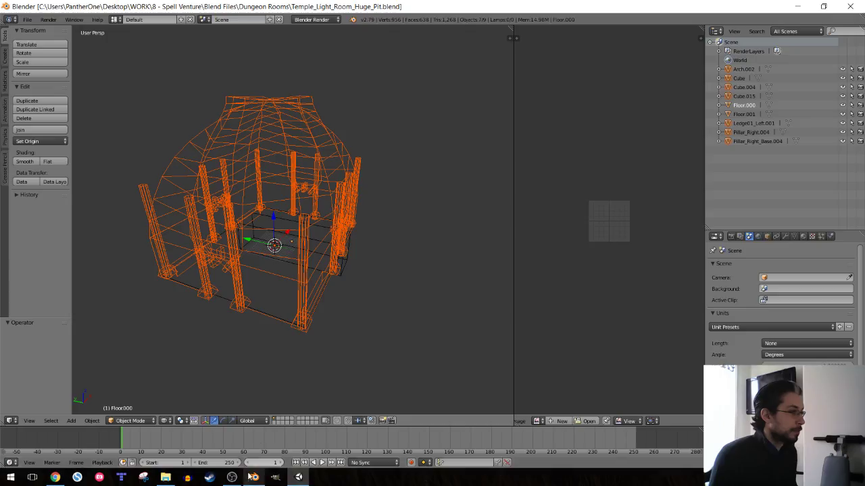
# - Select the Floor.000 floor box and move it to layer 2
pyautogui.rightClick(290, 268)
pyautogui.press('Tab')
pyautogui.keyDown('alt'); pyautogui.moveTo(419, 261); pyautogui.dragTo(263, 205); pyautogui.keyUp('alt')
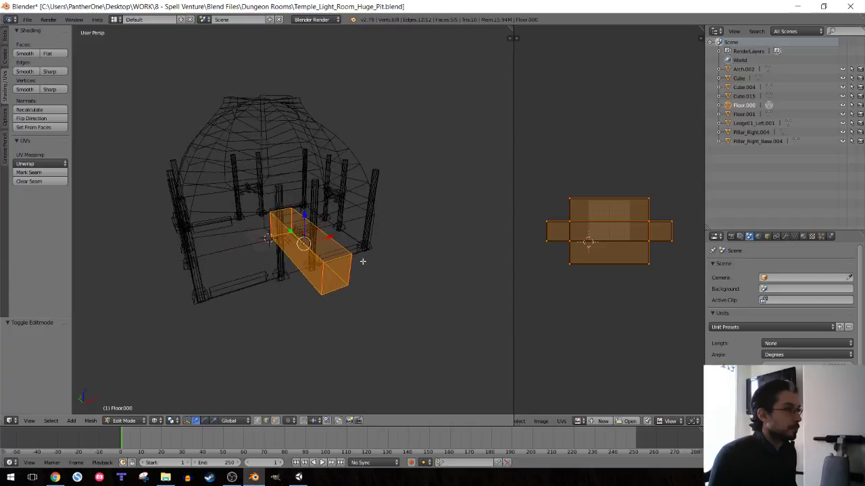
pyautogui.press('Tab')
pyautogui.press('m')
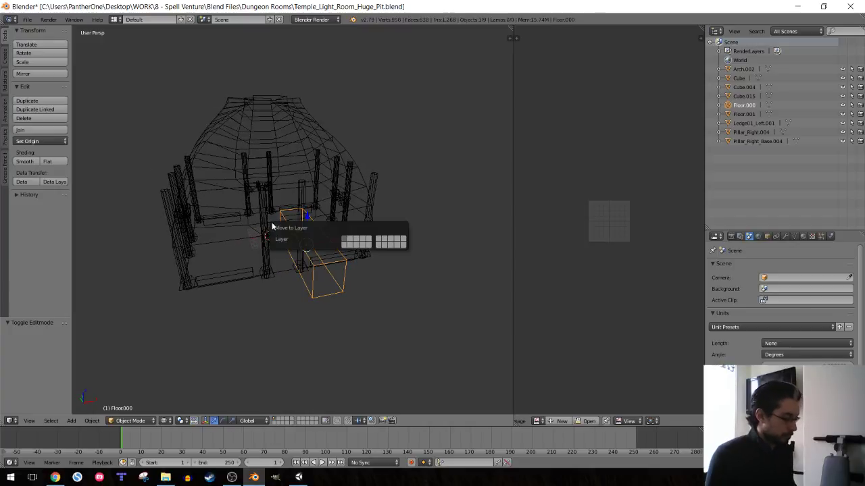
pyautogui.press('2')
pyautogui.press('2')
# - Recalculate the Floor.000 box's normals, then flip their direction
pyautogui.press('Tab')
pyautogui.scroll(3, 278, 227)
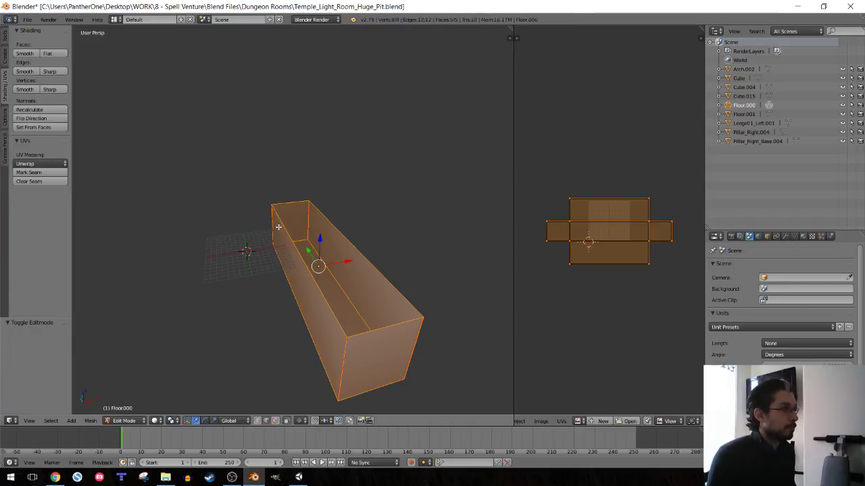
pyautogui.keyDown('alt'); pyautogui.moveTo(333, 231); pyautogui.dragTo(297, 229); pyautogui.keyUp('alt')
pyautogui.click(29, 110)
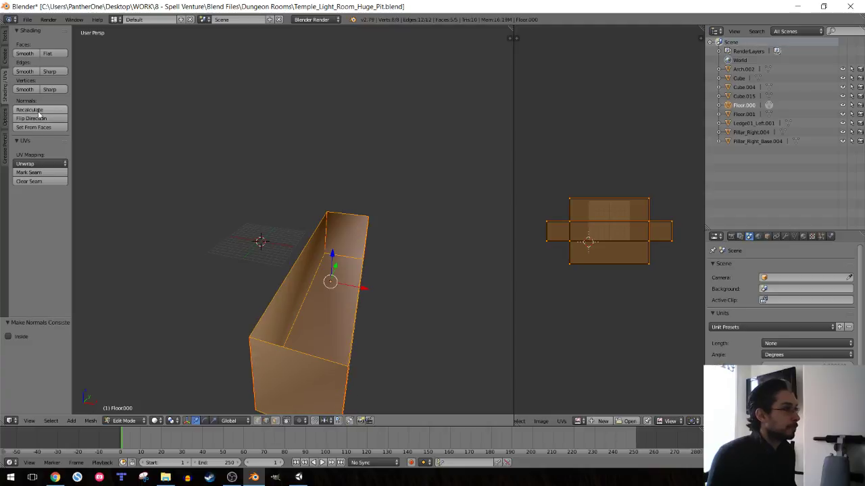
pyautogui.moveTo(330, 262); pyautogui.dragTo(367, 253, button='middle')
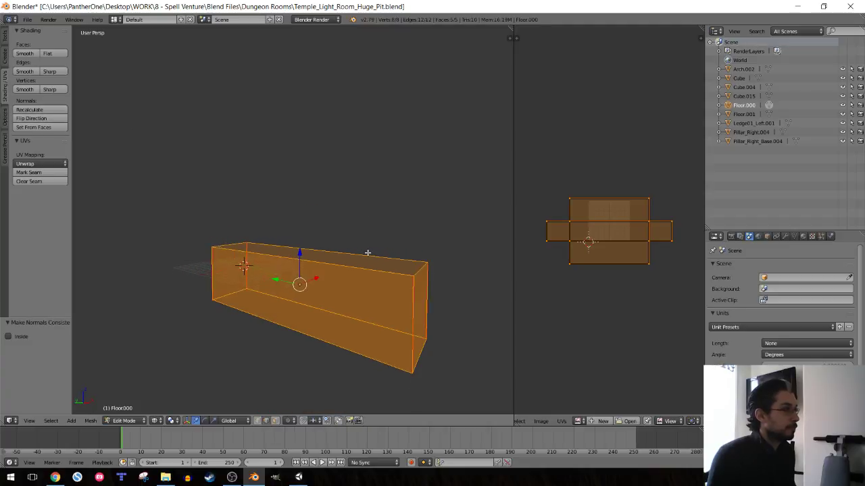
pyautogui.press('Tab')
pyautogui.moveTo(367, 287); pyautogui.dragTo(295, 288, button='middle')
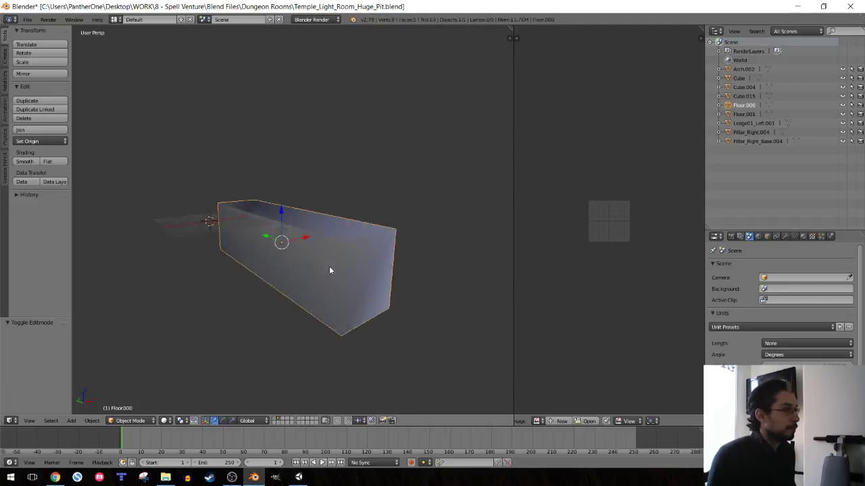
pyautogui.press('Tab')
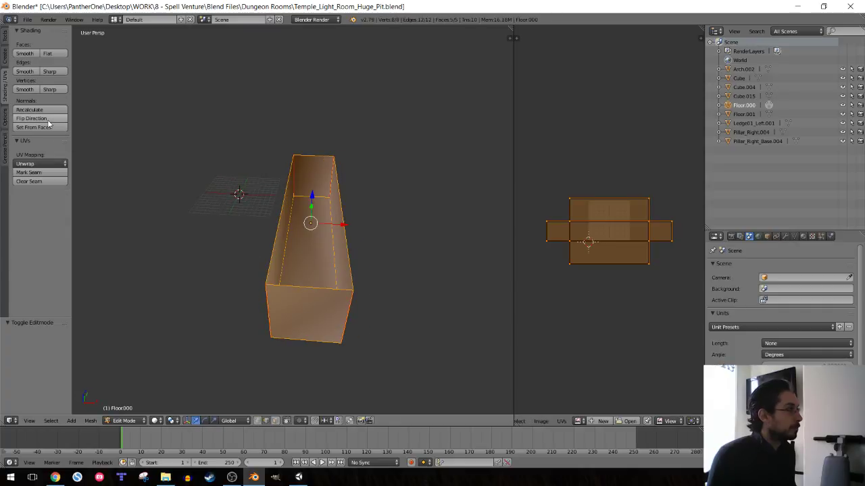
pyautogui.click(50, 125)
pyautogui.press('Tab')
pyautogui.moveTo(230, 191); pyautogui.dragTo(368, 243, button='middle')
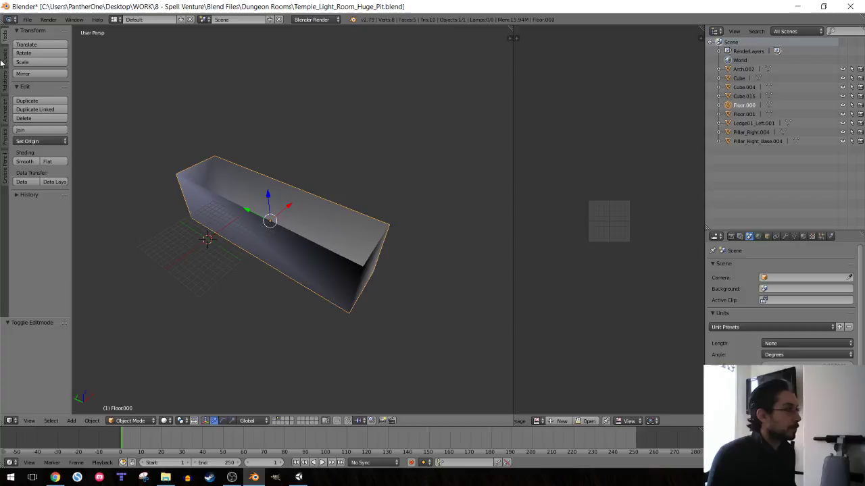
# - Move the floor box back to layer 1 and view the temple in wireframe
pyautogui.click(27, 19)
pyautogui.press('m')
pyautogui.press('1')
pyautogui.press('1')
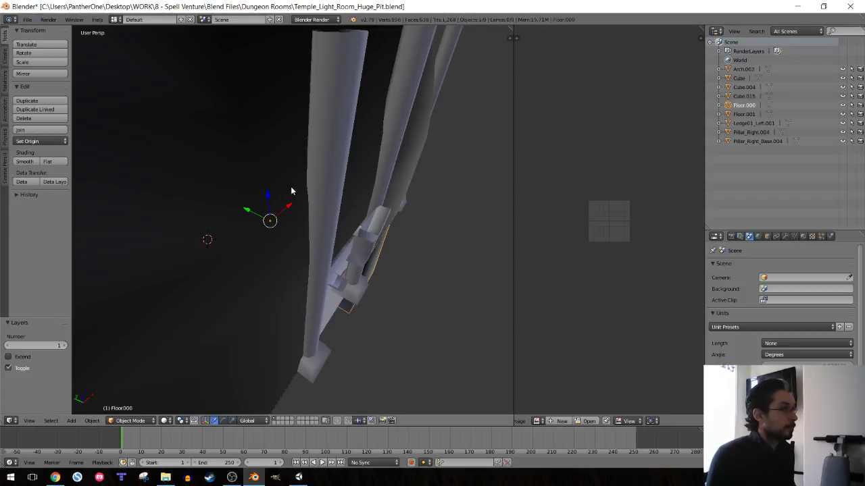
pyautogui.press('z')
pyautogui.scroll(-6, 291, 191)
# - Select the floor pieces, invert the selection, and delete all other objects
pyautogui.keyDown('shift'); pyautogui.rightClick(263, 343); pyautogui.keyUp('shift')
pyautogui.press('z')
pyautogui.scroll(8, 267, 318)
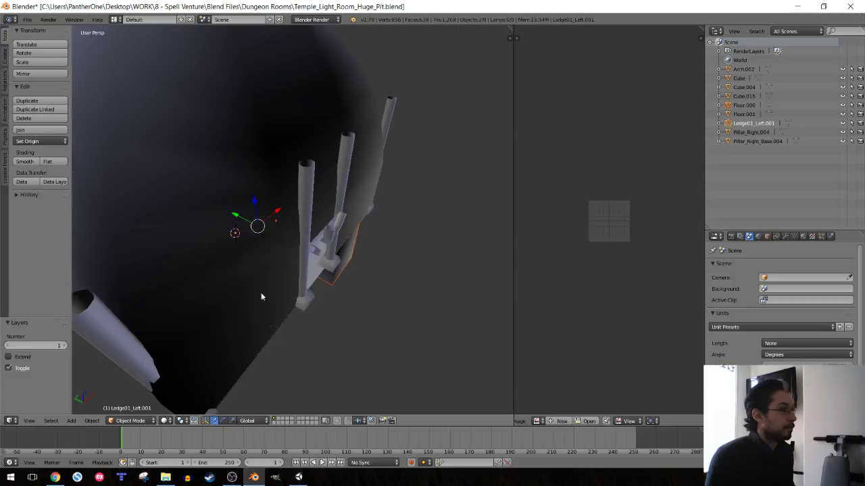
pyautogui.moveTo(261, 293)
pyautogui.mouseDown(button='middle')
pyautogui.moveTo(308, 257)
pyautogui.moveTo(306, 211)
pyautogui.mouseUp(button='middle')
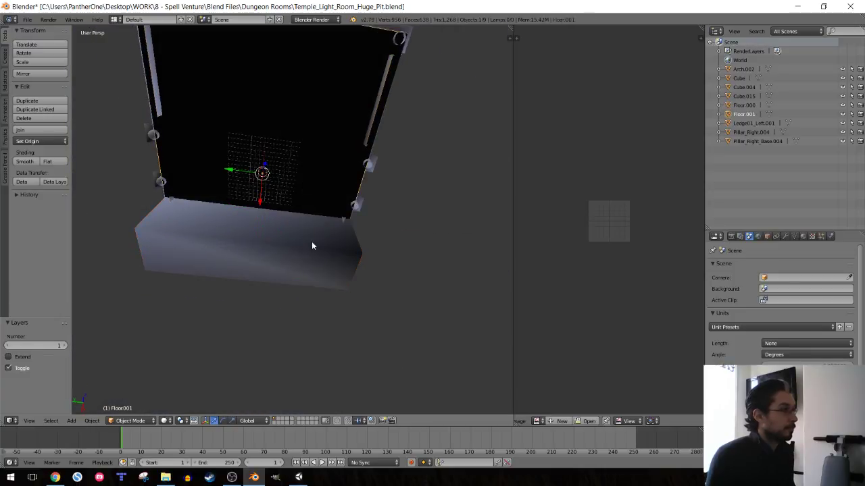
pyautogui.keyDown('shift'); pyautogui.rightClick(327, 220); pyautogui.keyUp('shift')
pyautogui.click(51, 421)
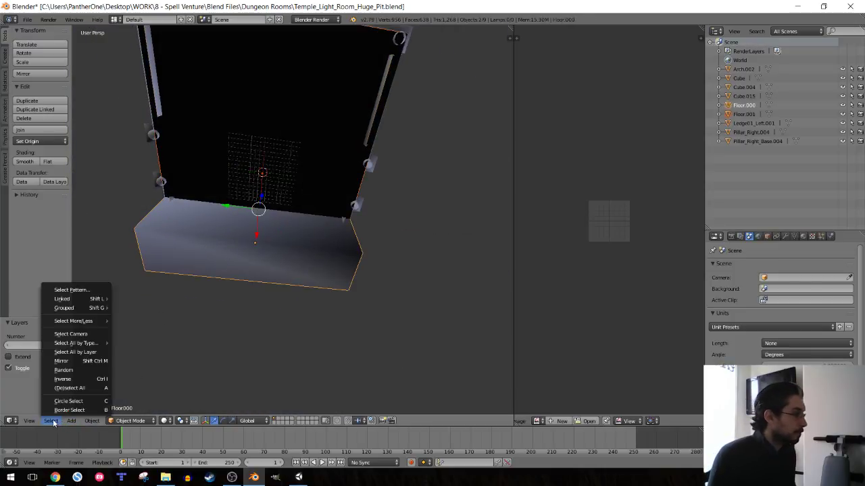
pyautogui.click(63, 379)
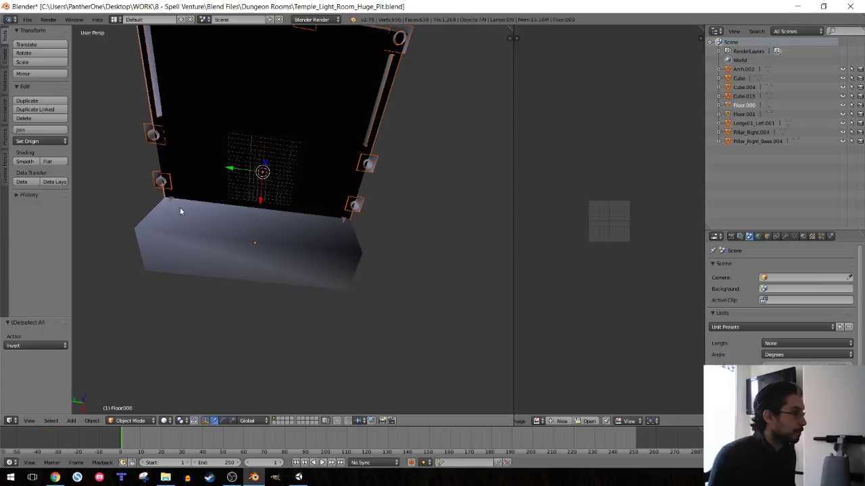
pyautogui.press('Delete')
pyautogui.click(27, 19)
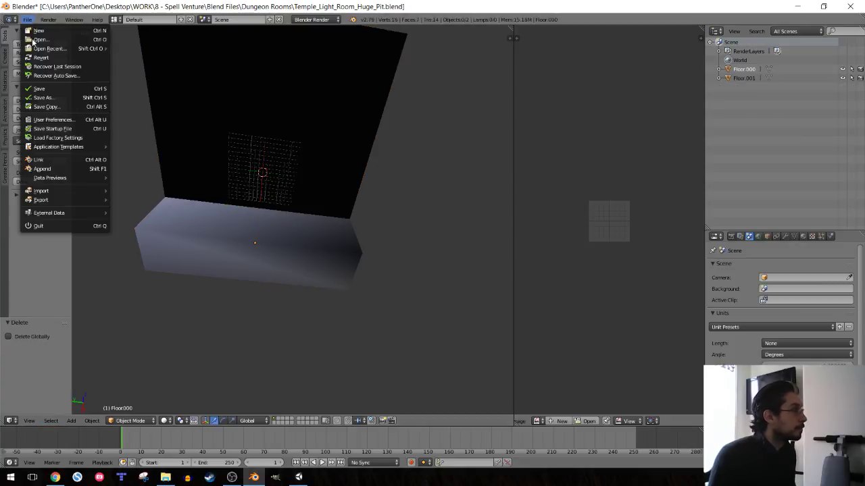
# - Revert the Blender file and copy Temple_Light_Room_Huge_Pit.blend from the Dungeon Rooms folder
pyautogui.click(40, 87)
pyautogui.click(275, 477)
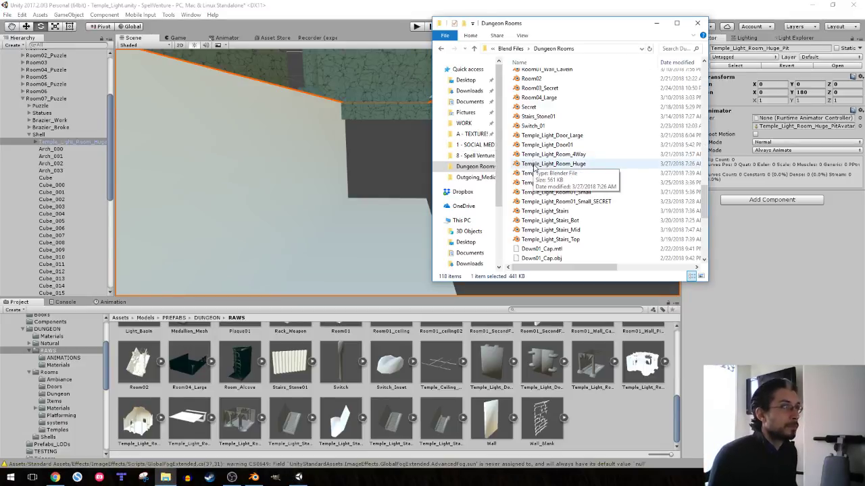
pyautogui.scroll(-1, 559, 183)
pyautogui.moveTo(545, 26); pyautogui.dragTo(544, 12)
pyautogui.doubleClick(544, 13)
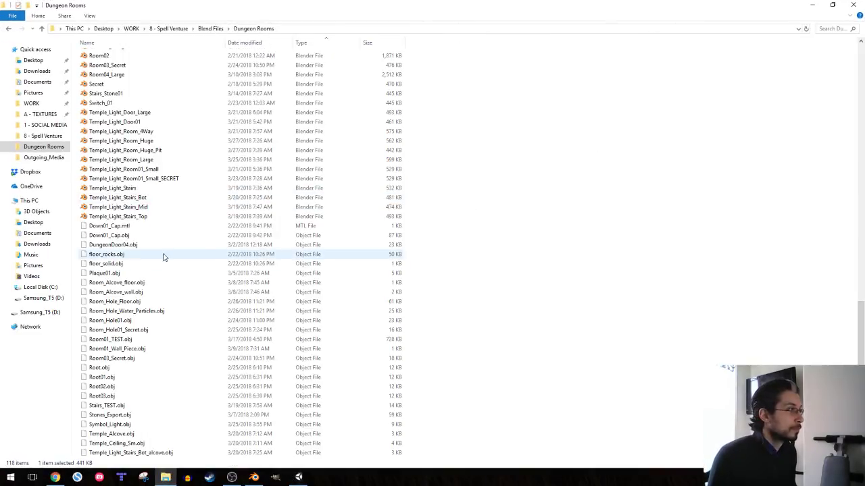
pyautogui.scroll(4, 175, 280)
pyautogui.click(169, 289)
pyautogui.rightClick(162, 291)
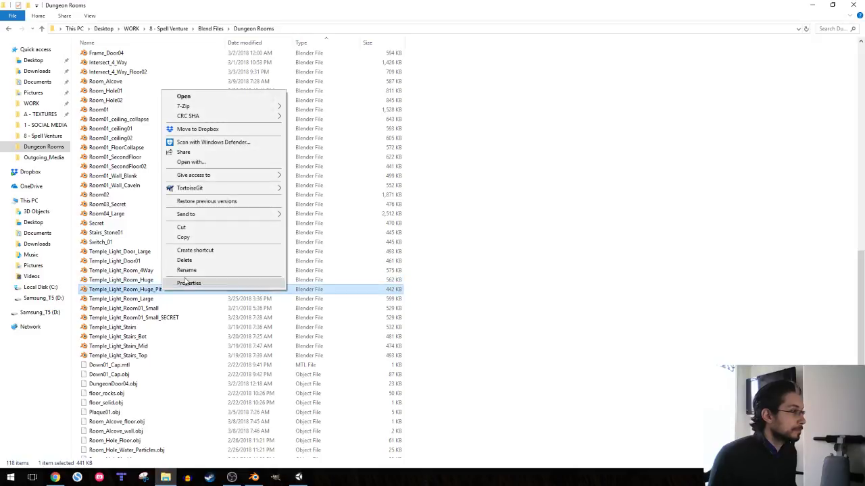
pyautogui.click(181, 238)
# - Paste the copied blend over the existing Temple_Light_Room_Huge_Pit file in Unity's RAWS folder
pyautogui.click(814, 5)
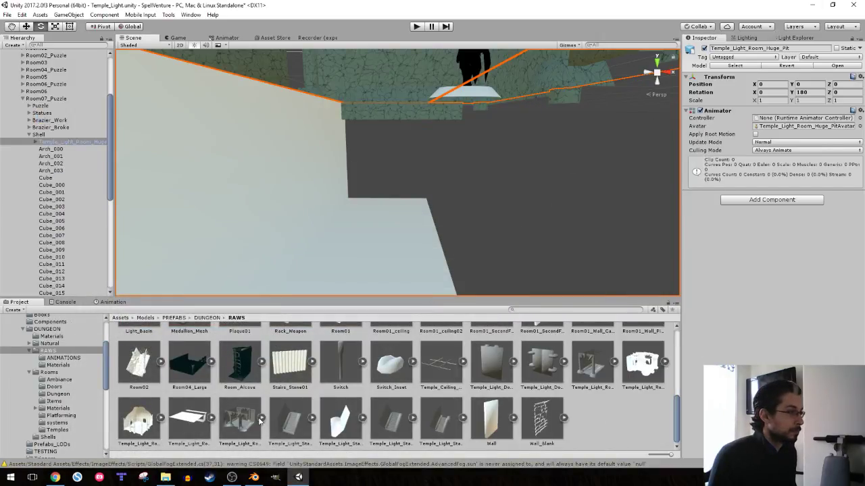
pyautogui.click(196, 419)
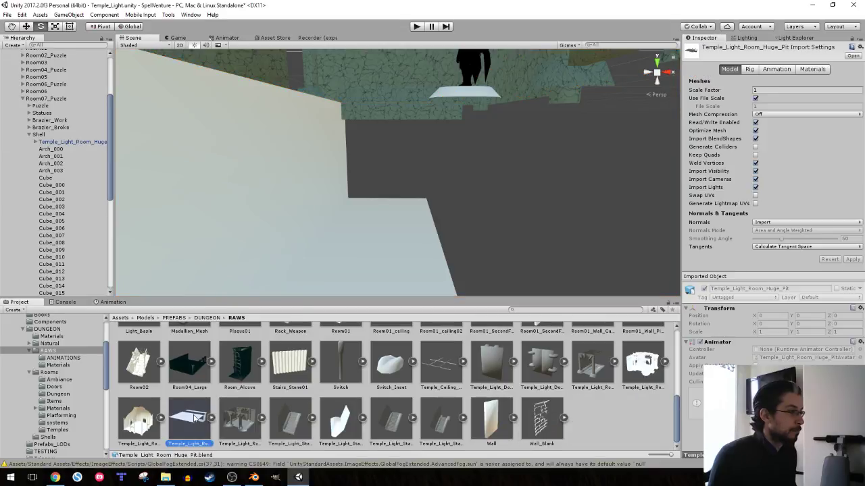
pyautogui.rightClick(194, 417)
pyautogui.click(230, 247)
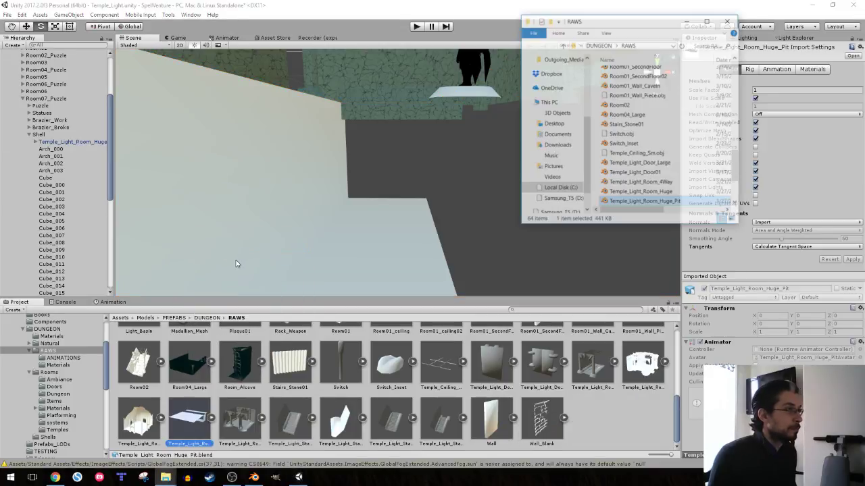
pyautogui.doubleClick(609, 20)
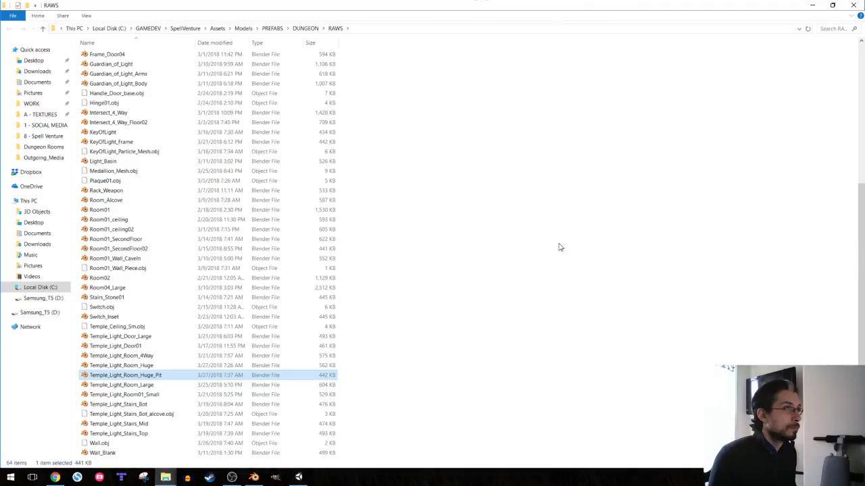
pyautogui.rightClick(551, 230)
pyautogui.click(572, 292)
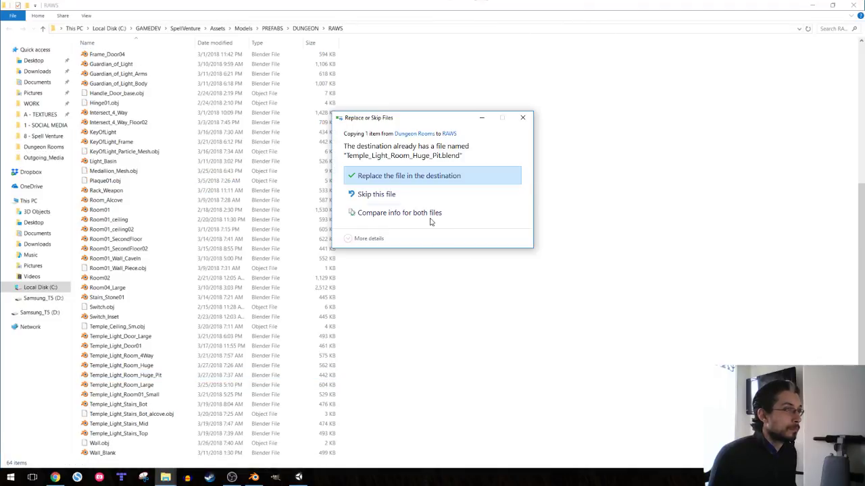
pyautogui.click(420, 179)
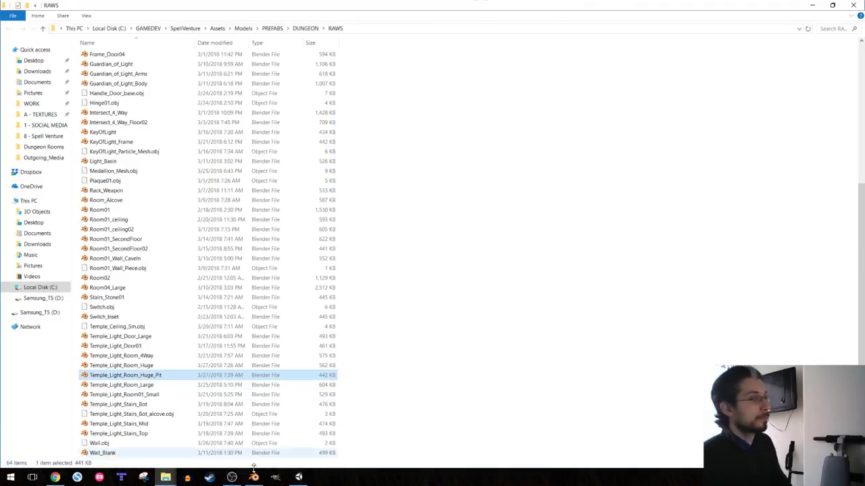
pyautogui.click(298, 477)
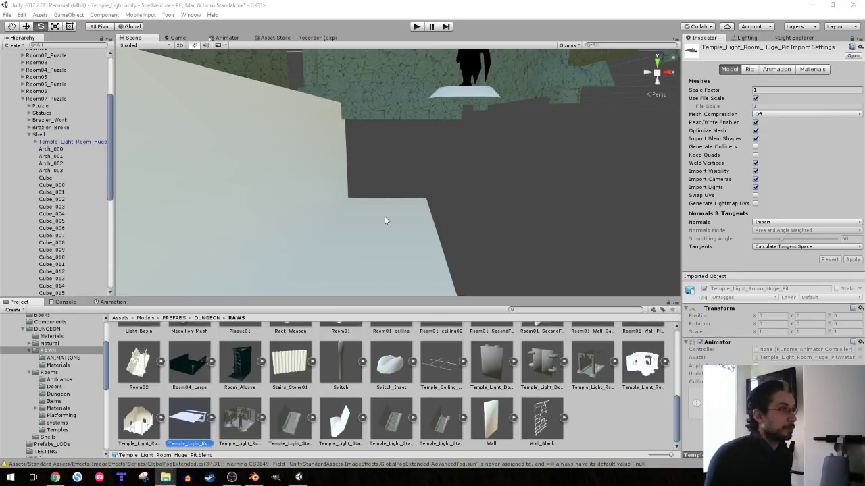
# - Select the Huge_Pit room and check its Floor_000 and Floor_001 child pieces
pyautogui.moveTo(384, 220)
pyautogui.mouseDown(button='right')
pyautogui.moveTo(377, 207)
pyautogui.moveTo(385, 200)
pyautogui.moveTo(542, 226)
pyautogui.mouseUp(button='right')
pyautogui.click(518, 227)
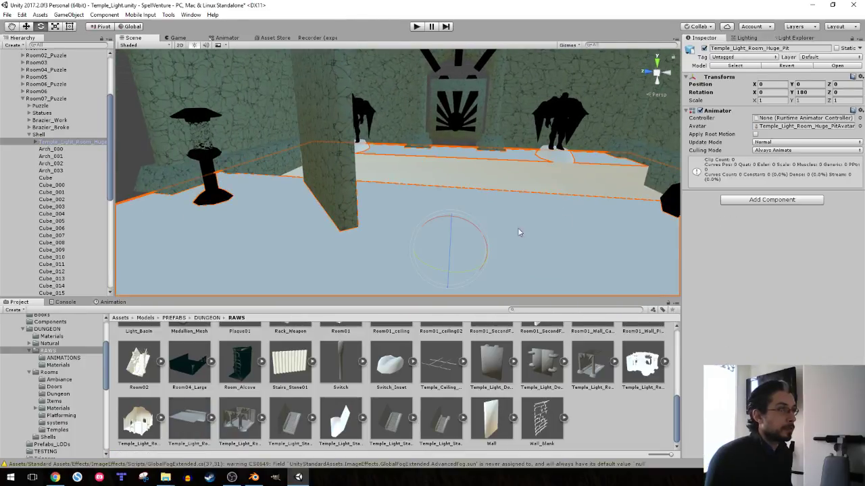
pyautogui.click(35, 142)
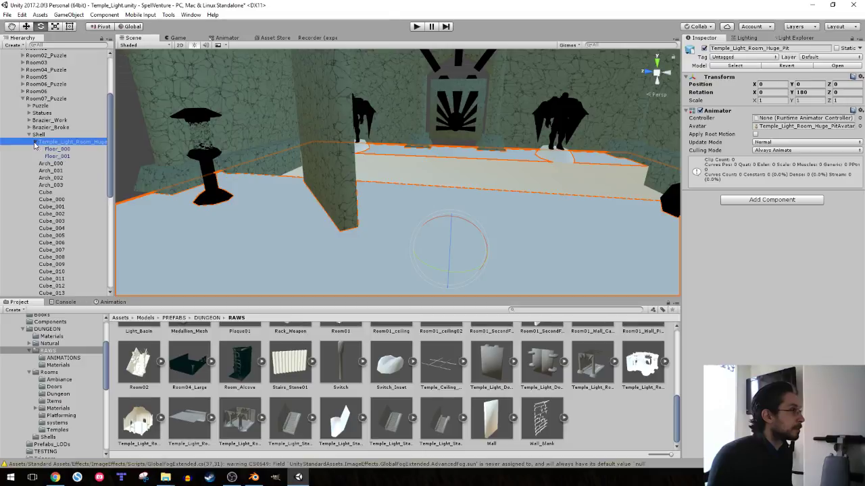
pyautogui.click(54, 149)
pyautogui.click(35, 142)
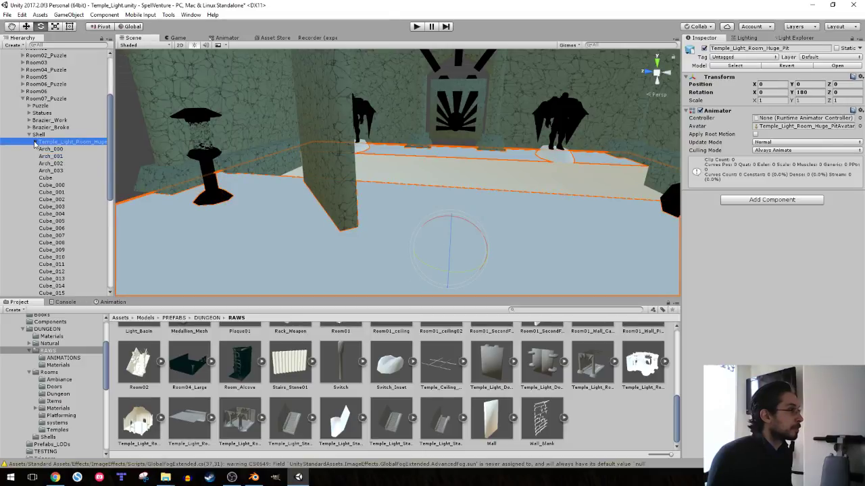
pyautogui.click(68, 14)
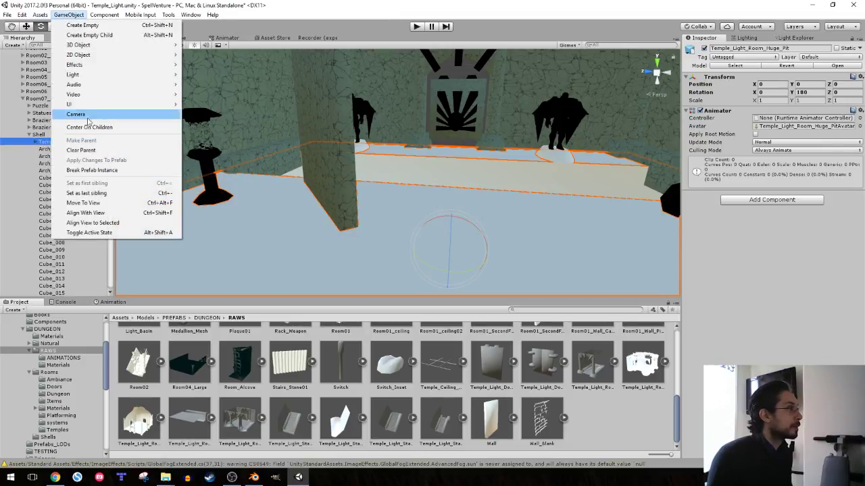
pyautogui.press('Escape')
# - Open the room Materials folder and fly the Scene view close to the stone floor
pyautogui.click(60, 409)
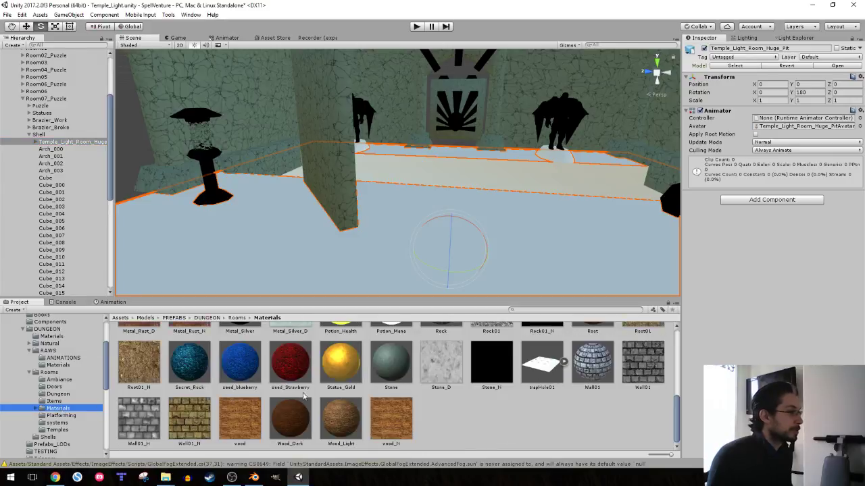
pyautogui.scroll(5, 377, 387)
pyautogui.scroll(5, 373, 378)
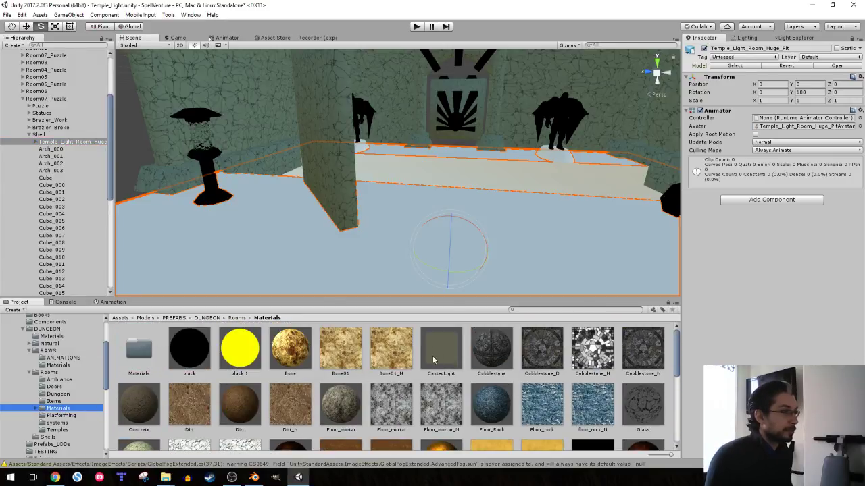
pyautogui.moveTo(384, 228)
pyautogui.mouseDown(button='right')
pyautogui.moveTo(152, 236)
pyautogui.moveTo(108, 218)
pyautogui.moveTo(265, 222)
pyautogui.mouseUp(button='right')
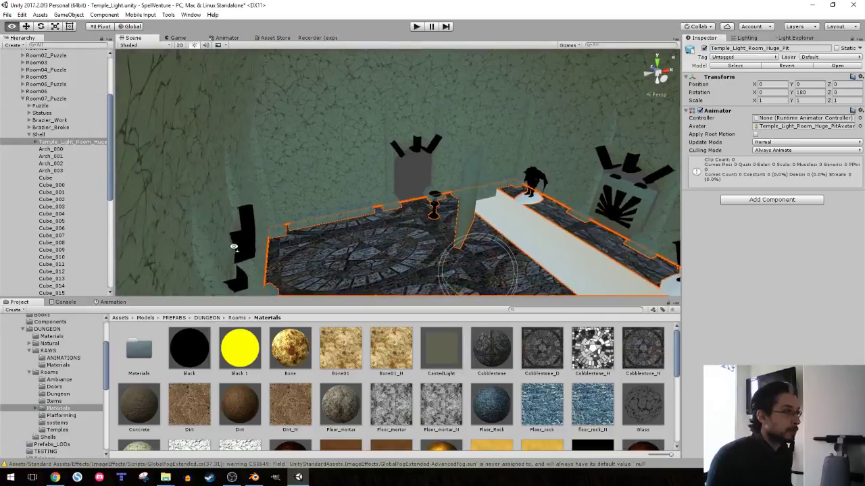
pyautogui.moveTo(266, 221)
pyautogui.mouseDown(button='right')
pyautogui.moveTo(210, 309)
pyautogui.moveTo(223, 318)
pyautogui.mouseUp(button='right')
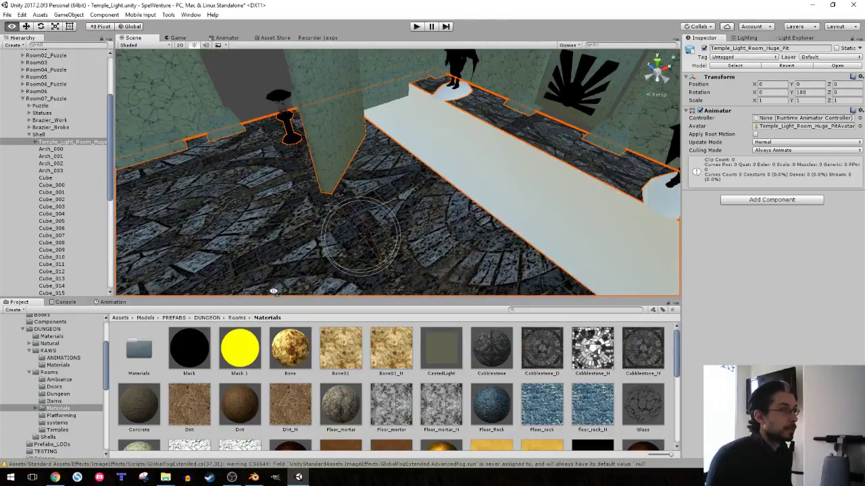
pyautogui.click(253, 477)
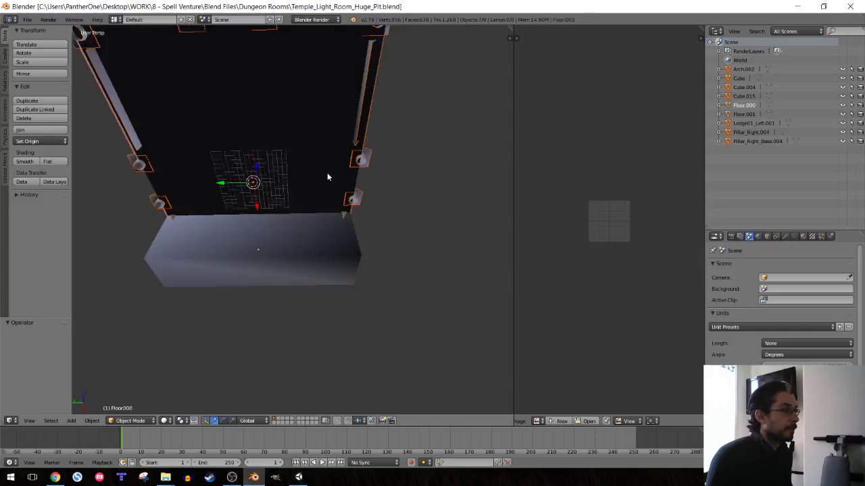
# - Select the Floor.001 pit floor and unwrap its UVs
pyautogui.moveTo(330, 248); pyautogui.dragTo(298, 256, button='middle')
pyautogui.press('z')
pyautogui.press('Tab')
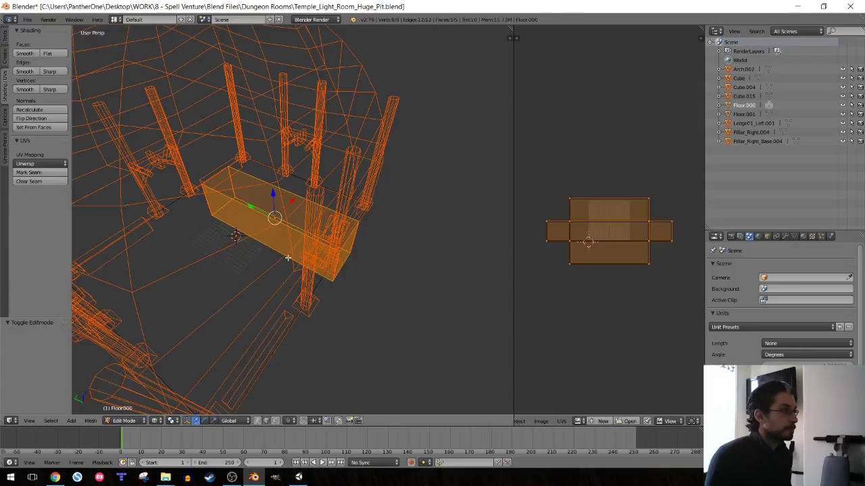
pyautogui.press('Tab')
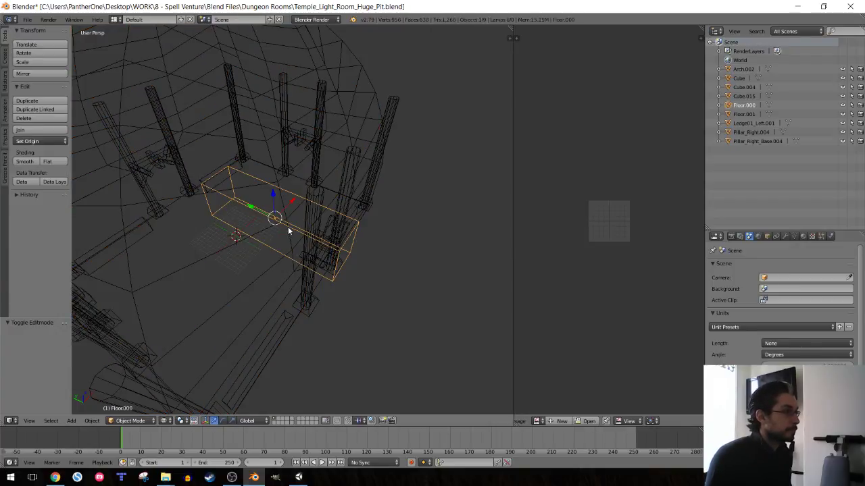
pyautogui.rightClick(247, 208)
pyautogui.press('Tab')
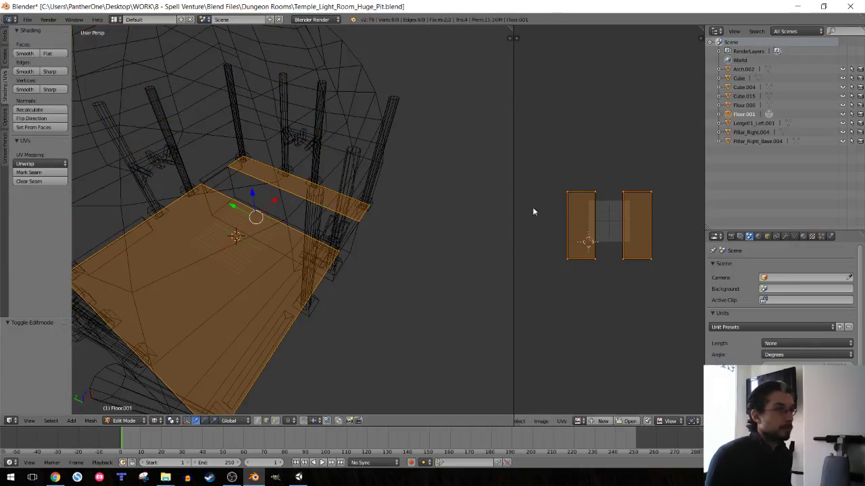
pyautogui.press('u')
pyautogui.click(317, 216)
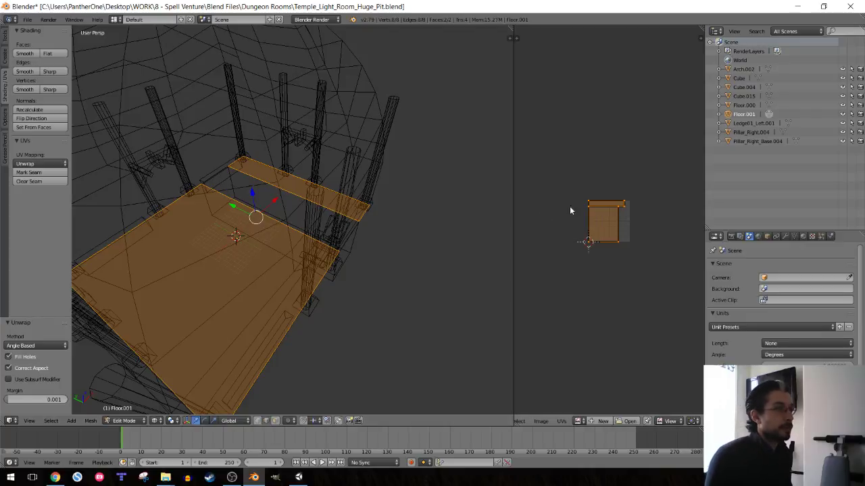
# - Rotate the narrow UV strip 90°, place it beside the main island, and scale islands 1.5×
pyautogui.rightClick(603, 206)
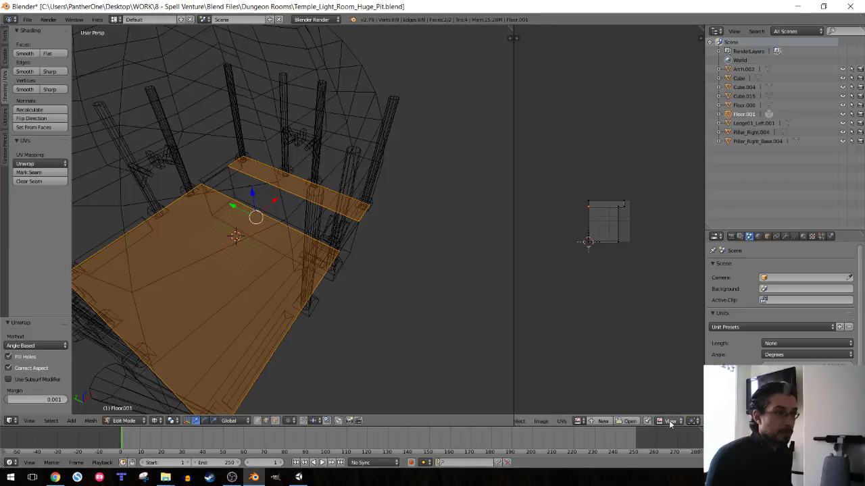
pyautogui.scroll(-3, 652, 423)
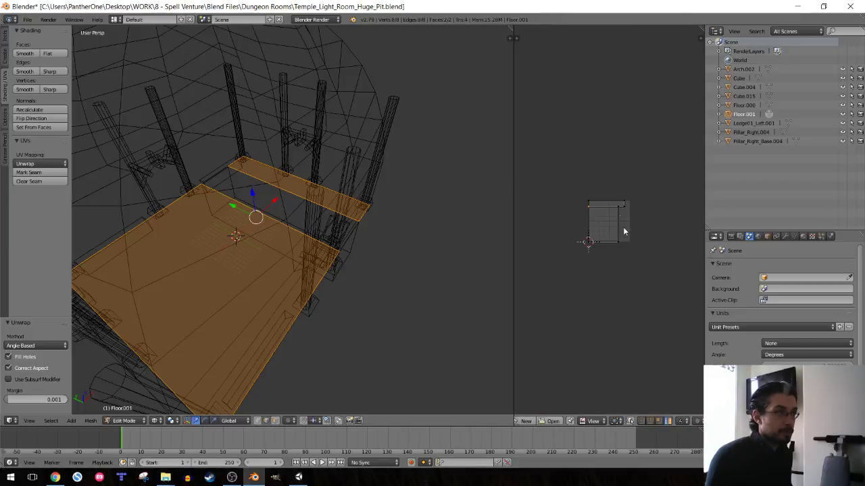
pyautogui.write('r90')
pyautogui.press('Return')
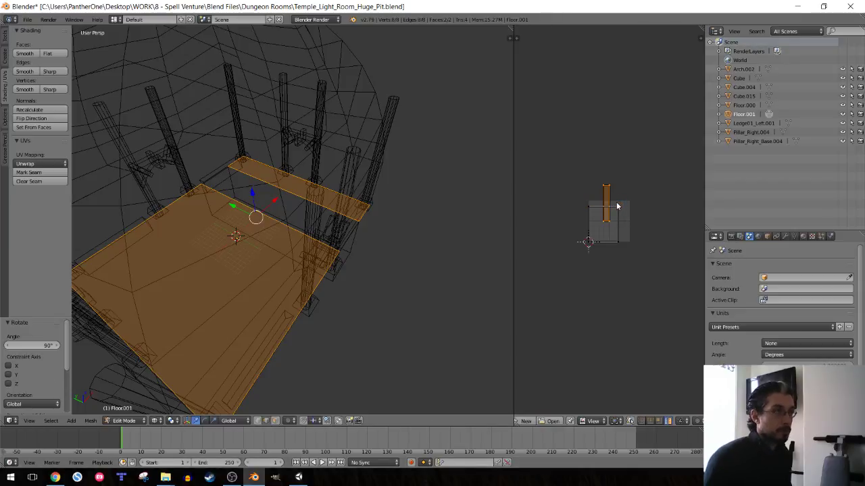
pyautogui.press('g')
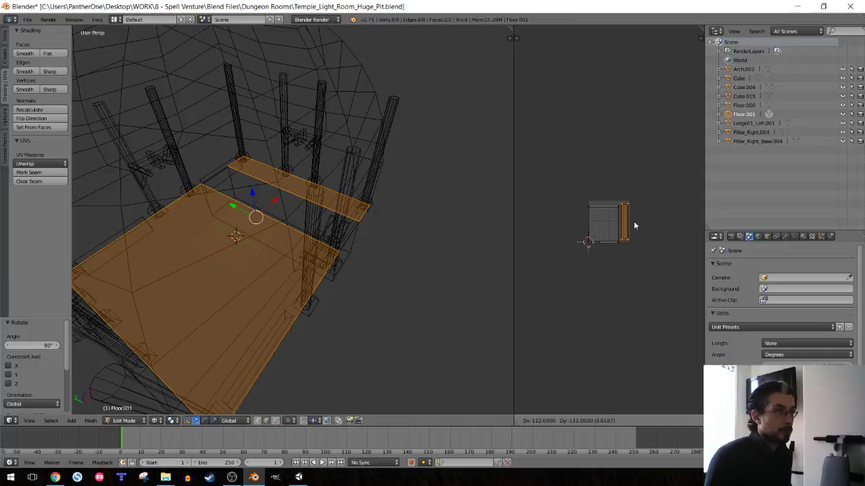
pyautogui.click(635, 223)
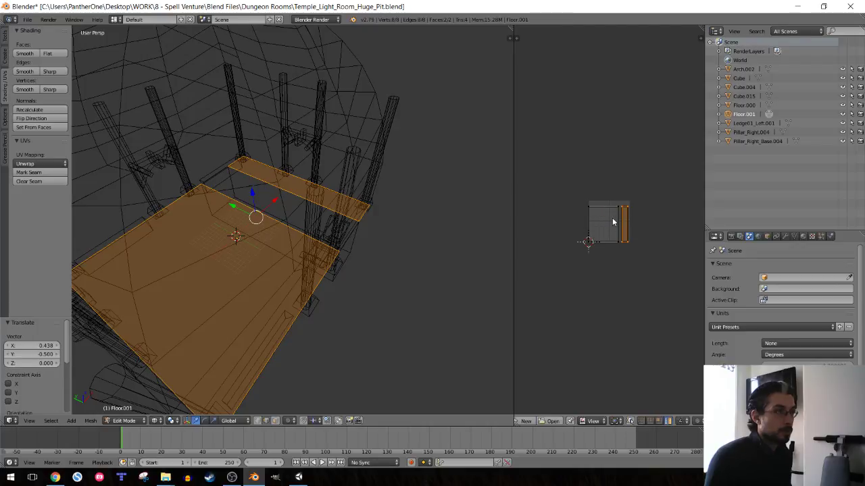
pyautogui.click(613, 221)
pyautogui.write('s')
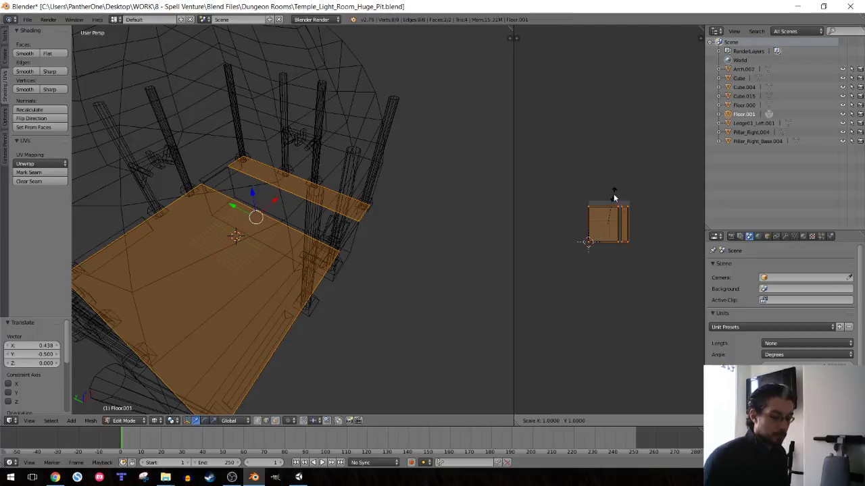
pyautogui.write('1.5')
pyautogui.press('Return')
pyautogui.write('s1.5')
pyautogui.press('Return')
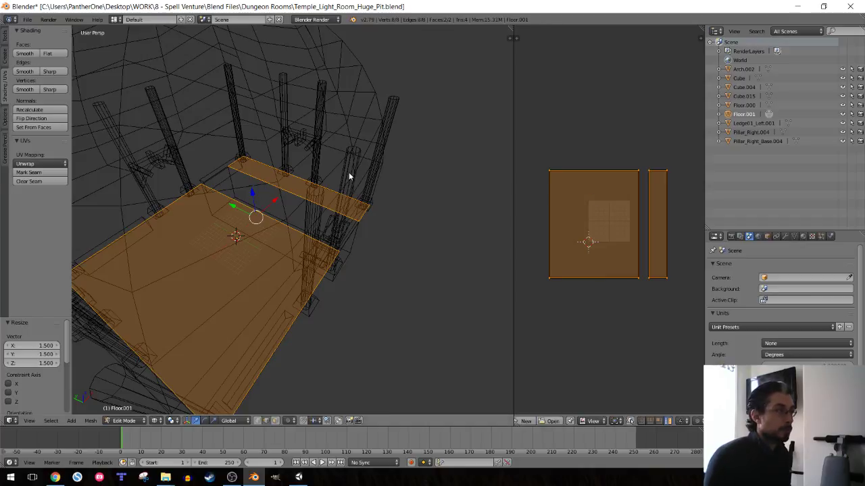
pyautogui.press('Tab')
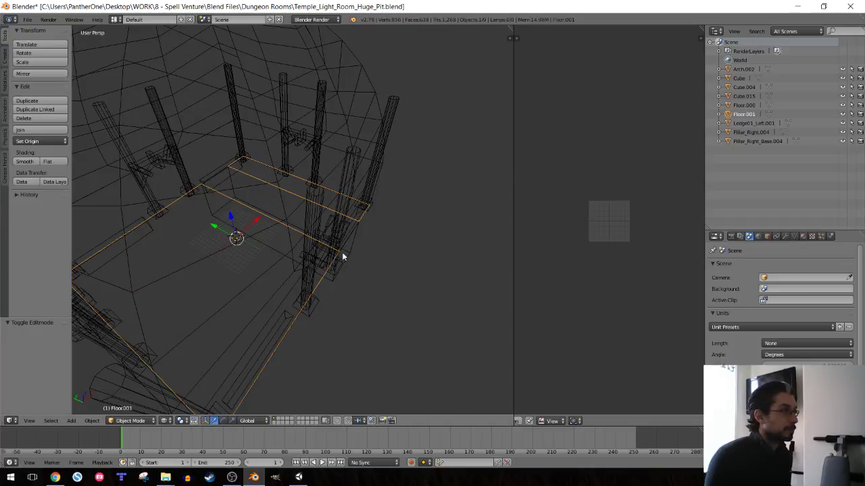
# - Delete everything except the floor pieces, then undo to restore the full room
pyautogui.rightClick(354, 236)
pyautogui.click(54, 422)
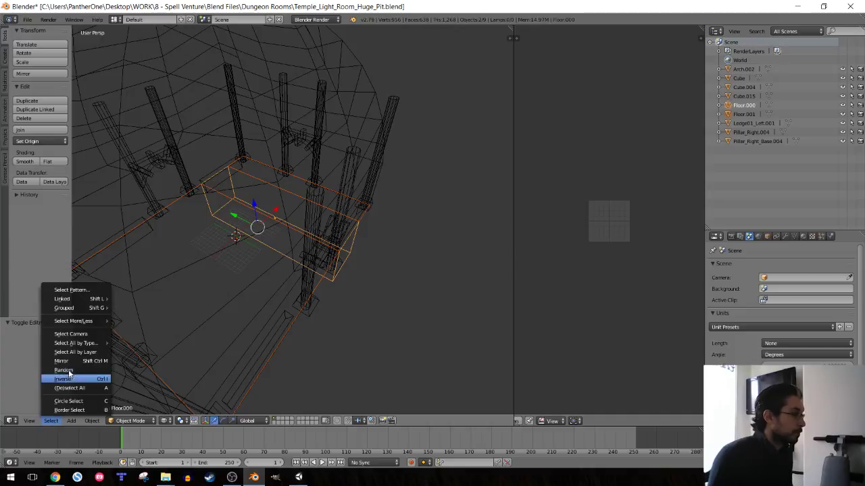
pyautogui.click(58, 376)
pyautogui.press('x')
pyautogui.click(212, 270)
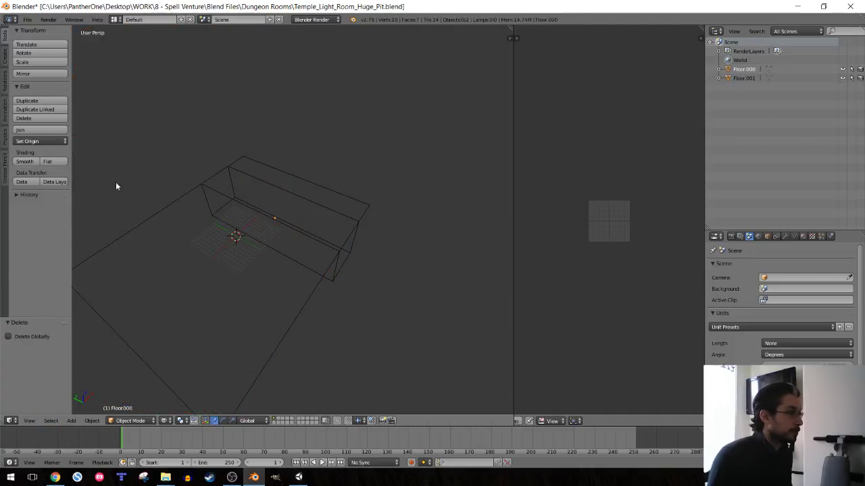
pyautogui.hotkey('ctrl', 'z')
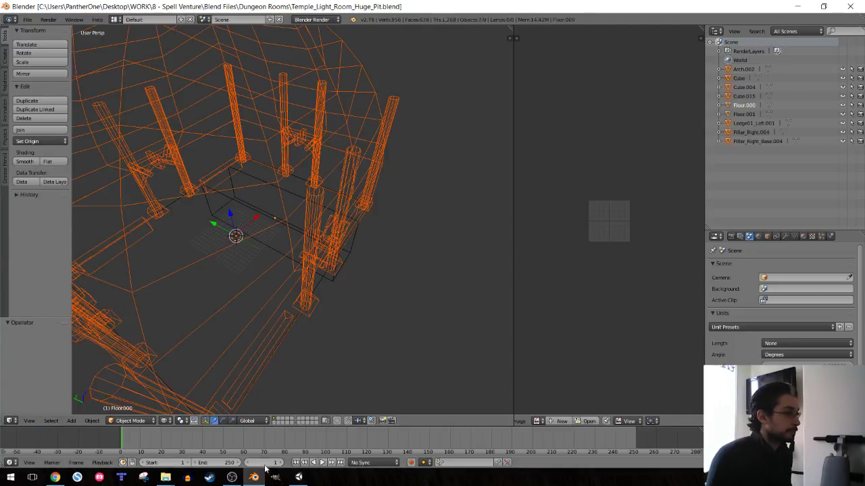
# - Copy the updated Temple_Light_Room_Huge_Pit.blend from Dungeon Rooms and replace the RAWS version
pyautogui.click(166, 478)
pyautogui.click(212, 432)
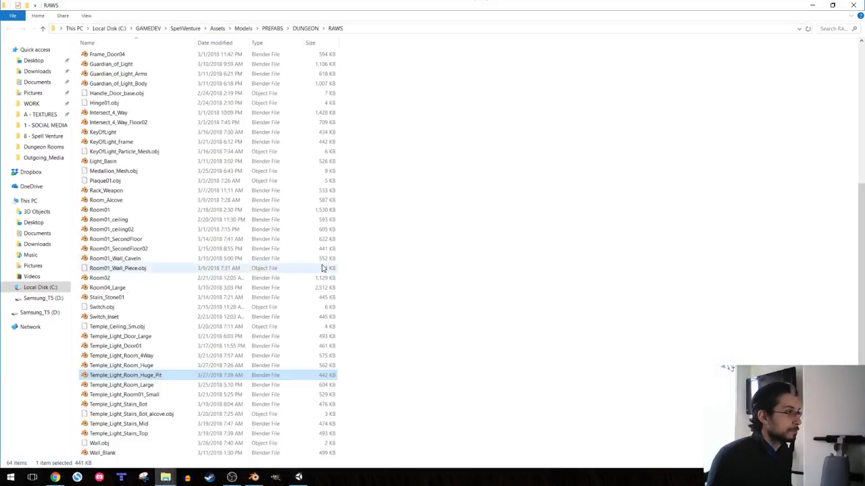
pyautogui.hotkey('alt', 'Tab')
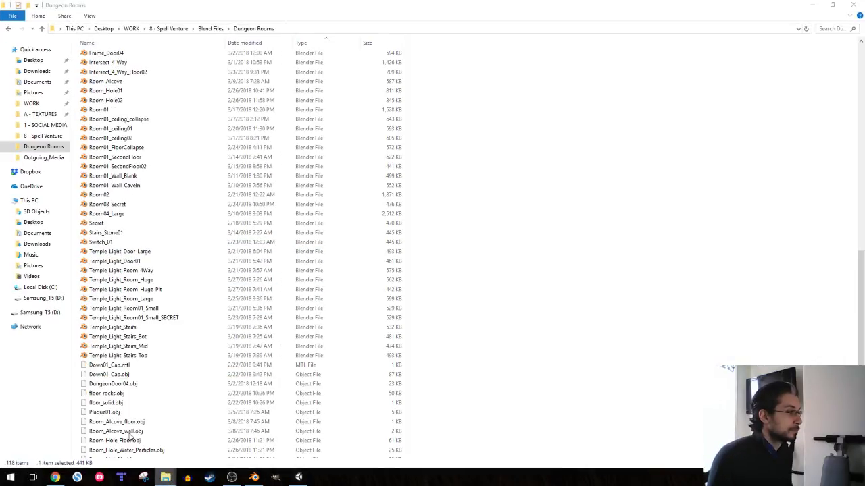
pyautogui.rightClick(145, 290)
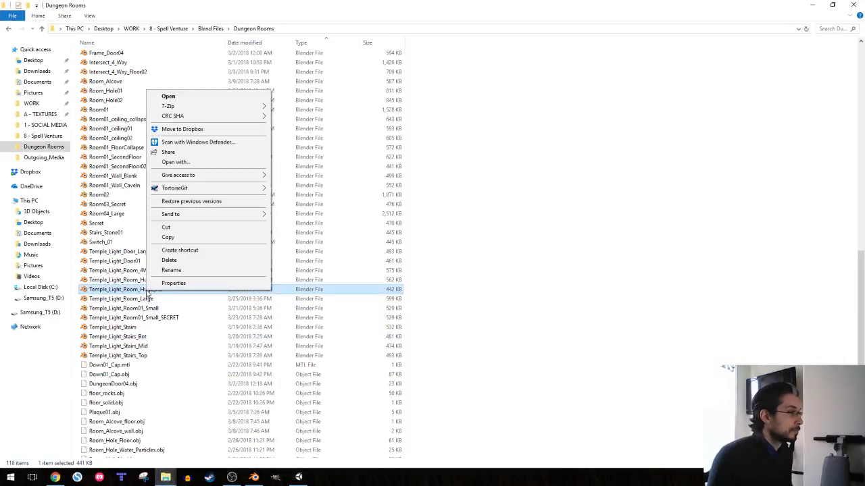
pyautogui.click(177, 237)
pyautogui.click(166, 478)
pyautogui.click(238, 408)
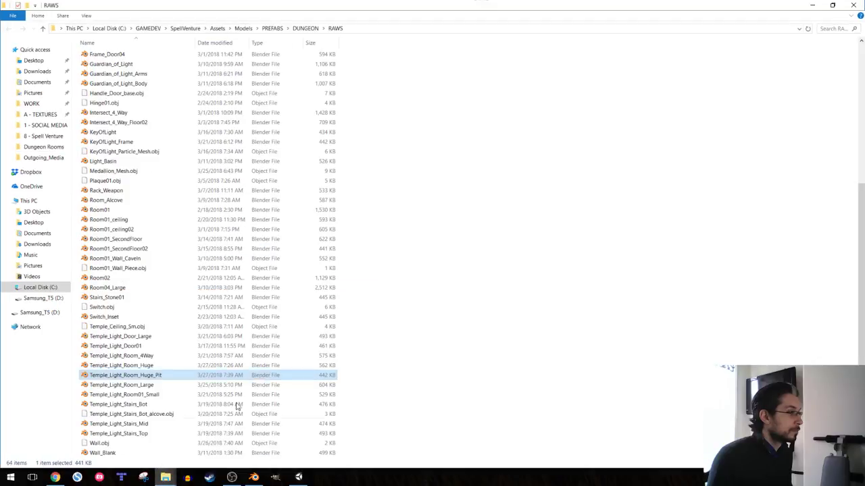
pyautogui.rightClick(391, 240)
pyautogui.click(421, 298)
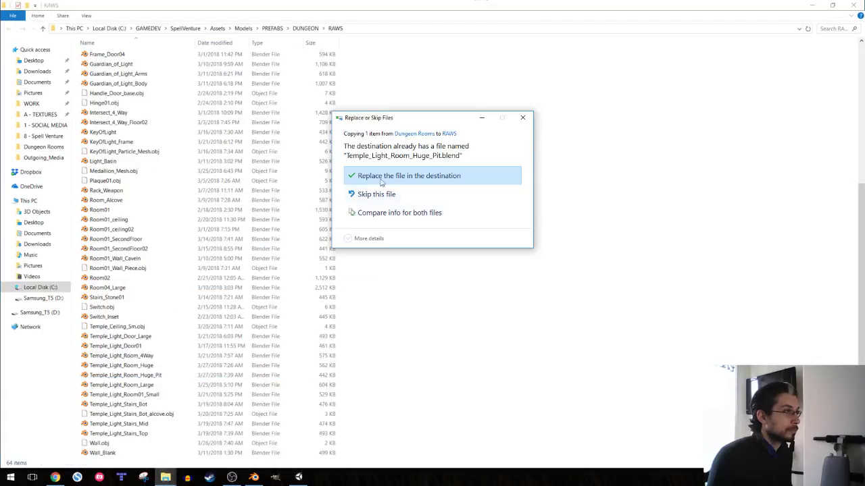
pyautogui.click(381, 182)
pyautogui.hotkey('alt', 'Tab')
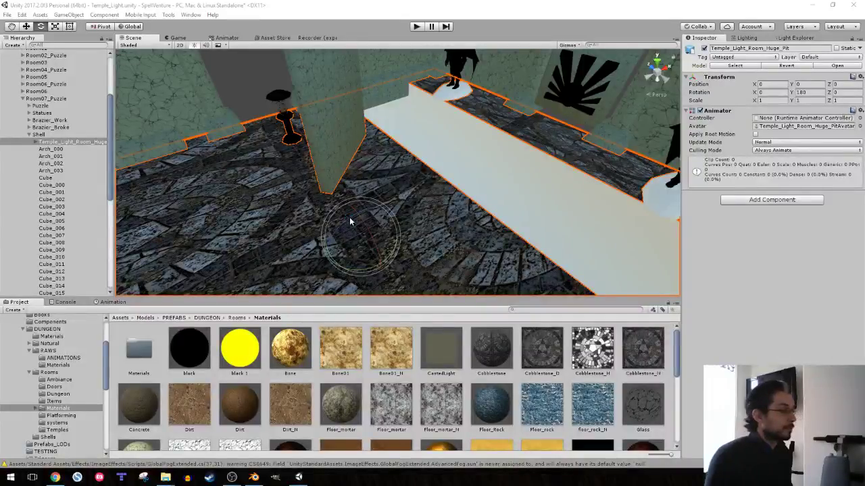
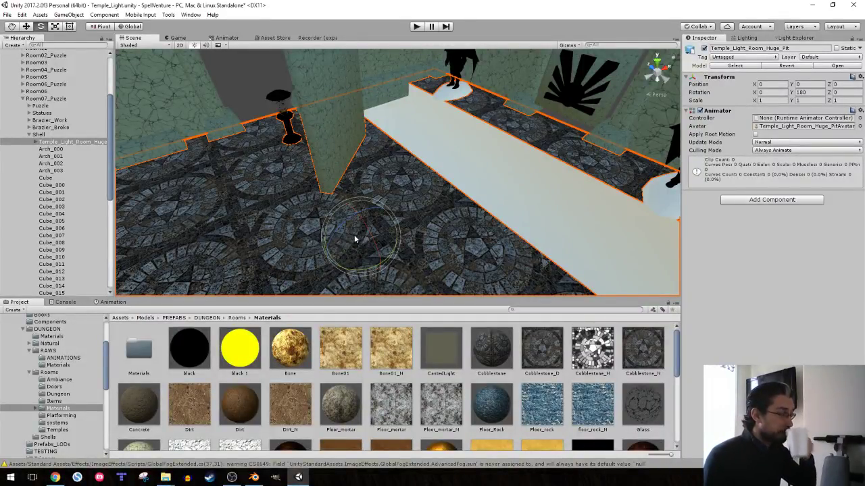
# - Inspect Floor_001 and Floor_000 in the pit room, framing the floor up close
pyautogui.moveTo(386, 220)
pyautogui.keyDown('alt'); pyautogui.mouseDown()
pyautogui.moveTo(287, 172)
pyautogui.moveTo(173, 143)
pyautogui.moveTo(552, 111)
pyautogui.moveTo(314, 199)
pyautogui.mouseUp(); pyautogui.keyUp('alt')
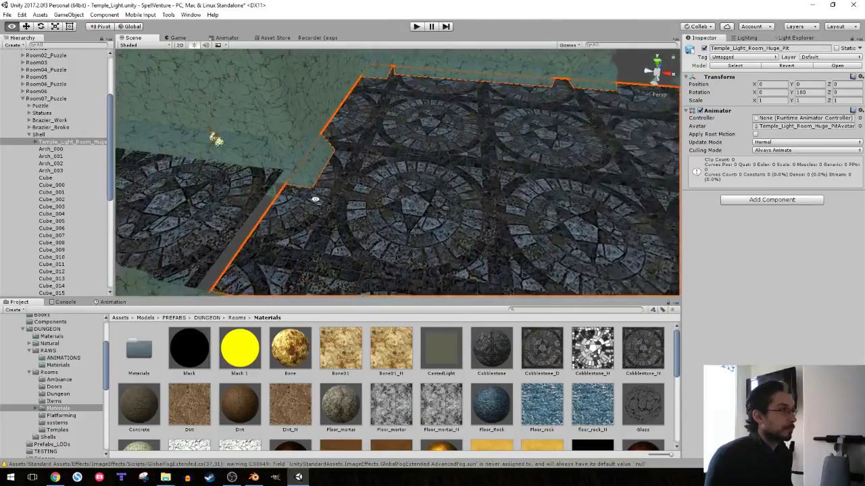
pyautogui.moveTo(314, 200)
pyautogui.keyDown('alt'); pyautogui.mouseDown()
pyautogui.moveTo(209, 108)
pyautogui.moveTo(255, 162)
pyautogui.moveTo(521, 144)
pyautogui.moveTo(451, 185)
pyautogui.moveTo(148, 171)
pyautogui.moveTo(337, 177)
pyautogui.moveTo(528, 170)
pyautogui.moveTo(471, 194)
pyautogui.mouseUp(); pyautogui.keyUp('alt')
pyautogui.click(255, 162)
pyautogui.click(451, 185)
pyautogui.rightClick(804, 84)
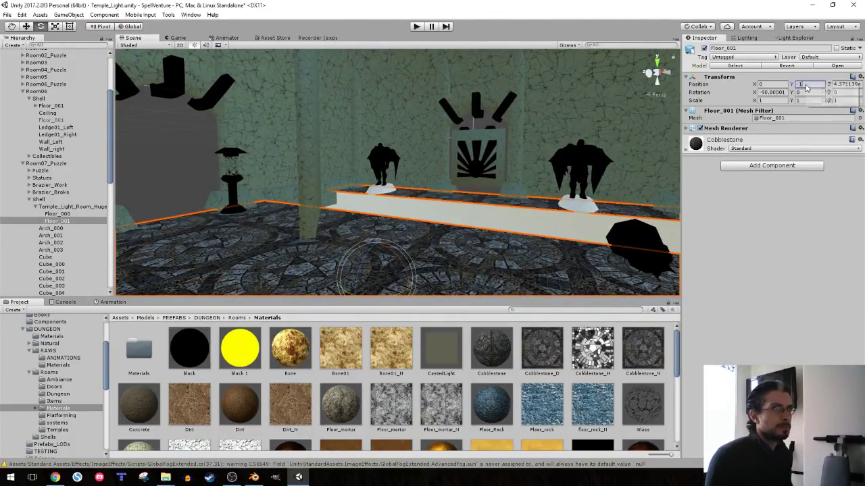
pyautogui.click(499, 220)
pyautogui.press('f')
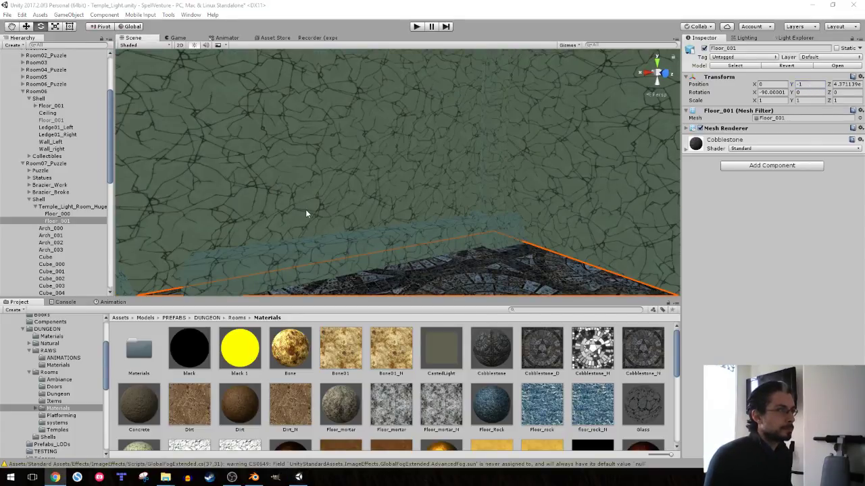
pyautogui.scroll(-10, 324, 180)
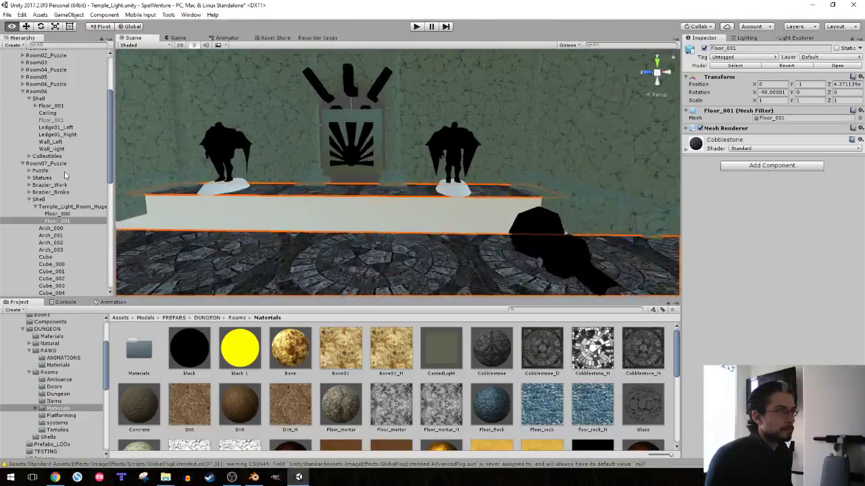
pyautogui.keyDown('alt'); pyautogui.moveTo(324, 176); pyautogui.dragTo(608, 203); pyautogui.keyUp('alt')
pyautogui.keyDown('shift'); pyautogui.click(464, 222); pyautogui.keyUp('shift')
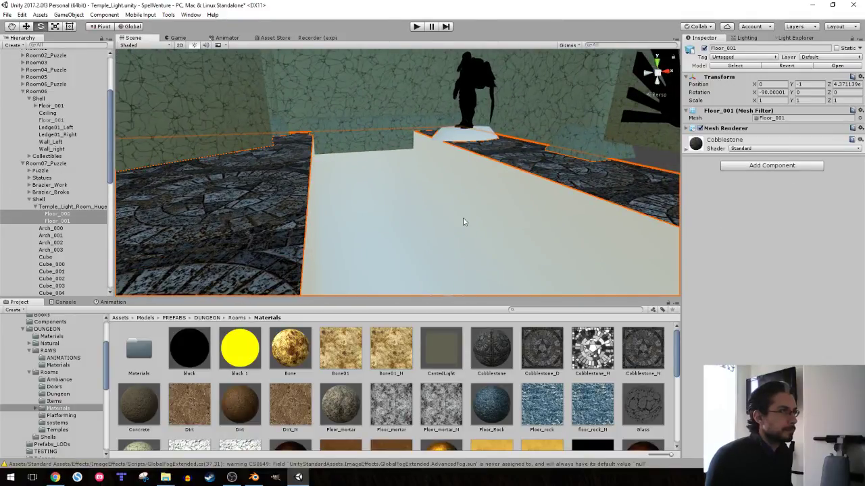
pyautogui.moveTo(354, 131)
pyautogui.keyDown('alt'); pyautogui.mouseDown()
pyautogui.moveTo(329, 137)
pyautogui.moveTo(343, 144)
pyautogui.mouseUp(); pyautogui.keyUp('alt')
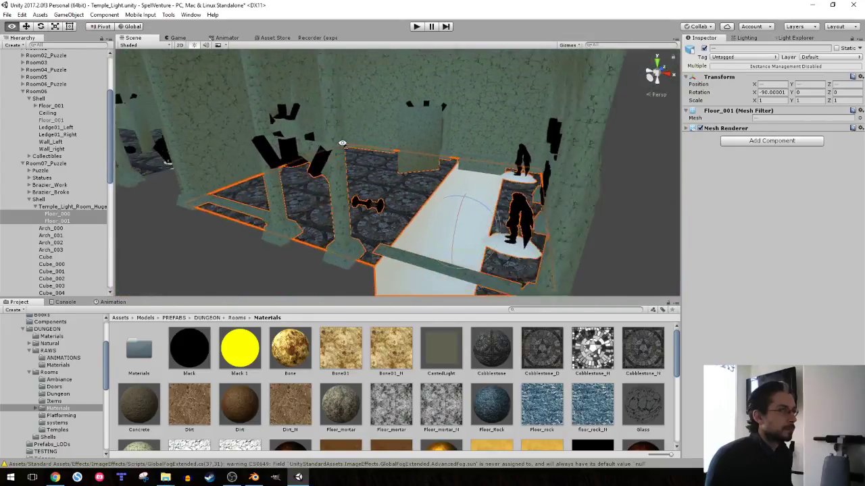
pyautogui.keyDown('alt'); pyautogui.scroll(-5, 343, 144); pyautogui.keyUp('alt')
# - Raise Temple_Light_Room_Huge_Pit to Transform Position Y 1
pyautogui.click(70, 206)
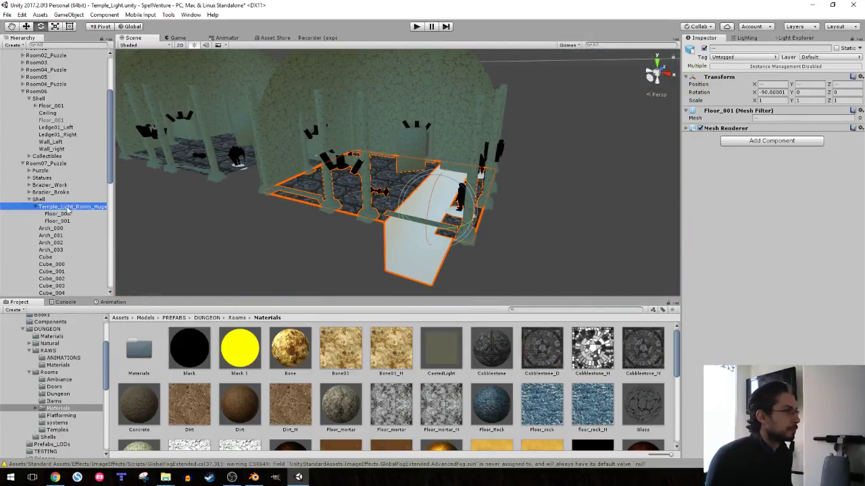
pyautogui.click(813, 92)
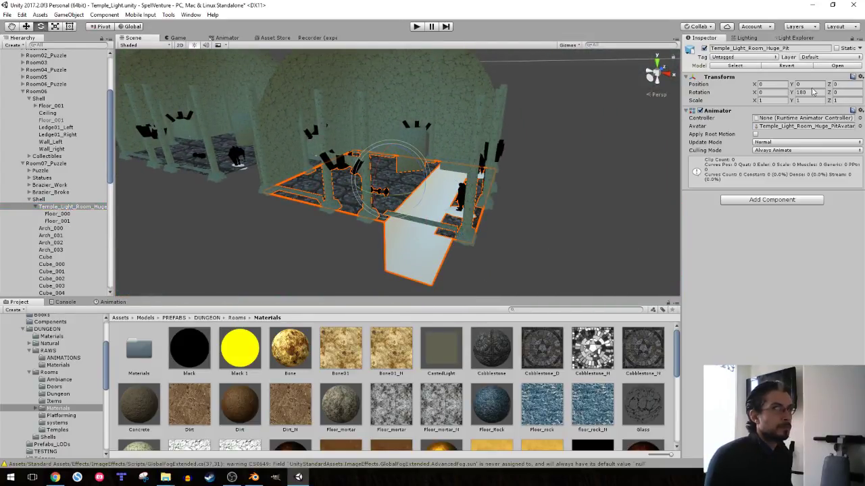
pyautogui.write('1')
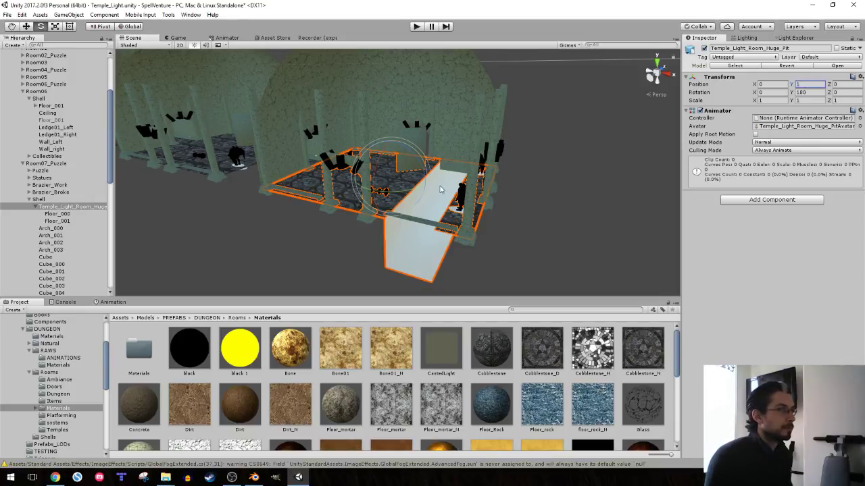
pyautogui.moveTo(440, 190)
pyautogui.mouseDown(button='right')
pyautogui.moveTo(383, 196)
pyautogui.moveTo(334, 153)
pyautogui.moveTo(684, 179)
pyautogui.moveTo(161, 227)
pyautogui.mouseUp(button='right')
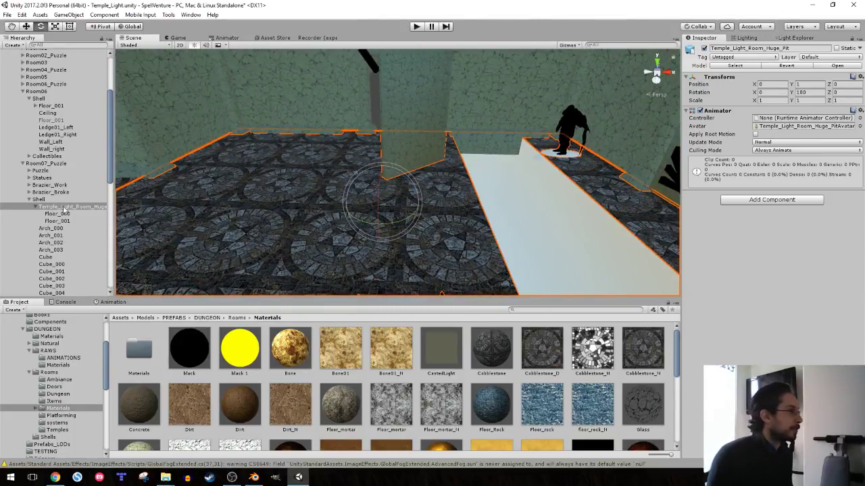
# - Select Floor_000, then Floor_001, and bring up Floor_001's context menu
pyautogui.click(65, 214)
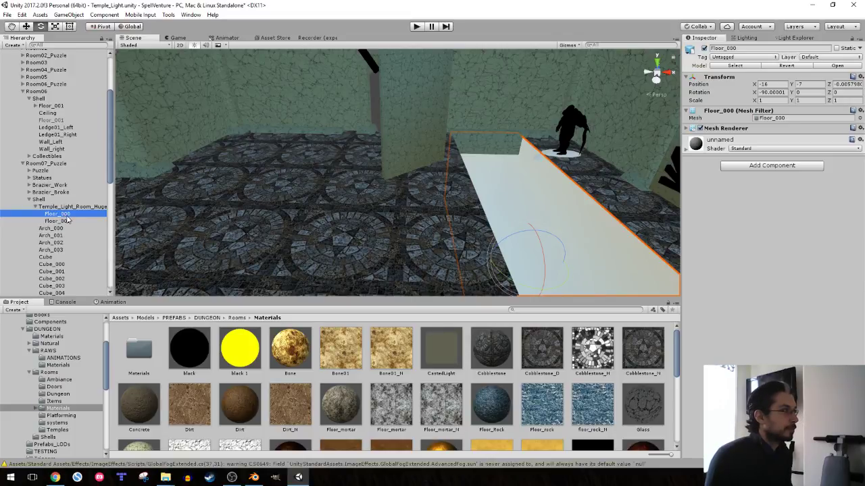
pyautogui.click(69, 222)
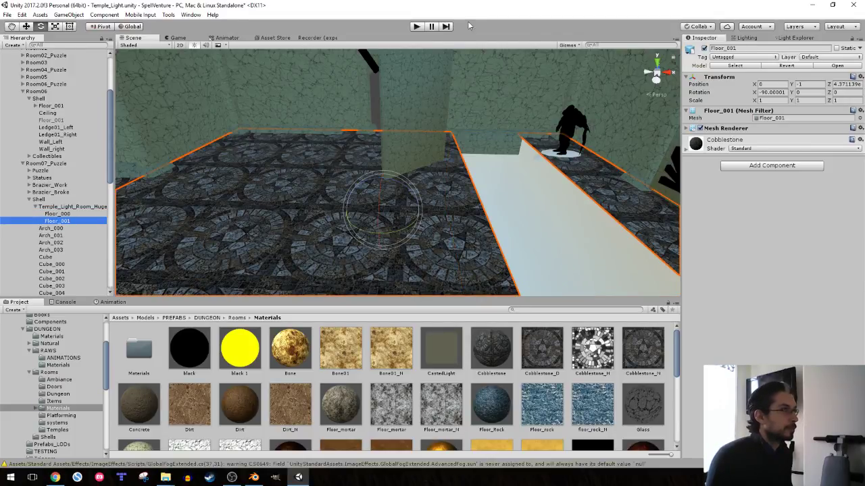
pyautogui.click(759, 168)
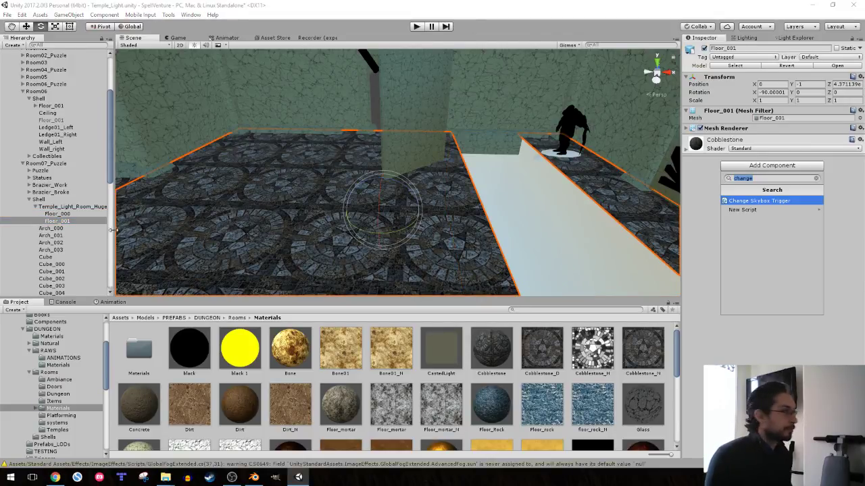
pyautogui.click(90, 221)
pyautogui.rightClick(65, 222)
# - Create an empty child of Floor_001 named collider with a Box Collider
pyautogui.click(95, 295)
pyautogui.write('collide')
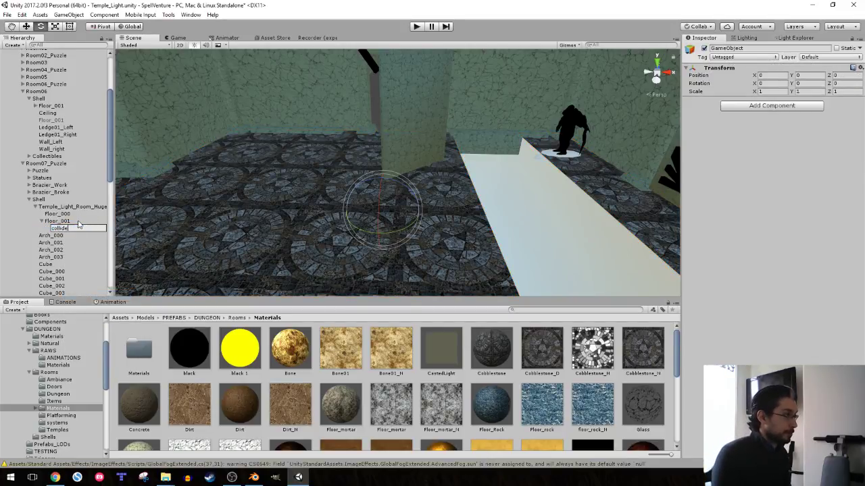
pyautogui.write('r')
pyautogui.press('Return')
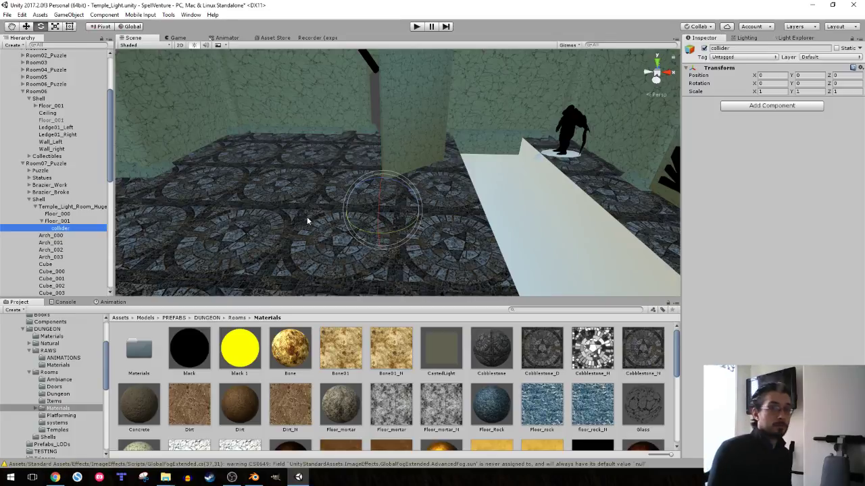
pyautogui.click(745, 106)
pyautogui.write('box')
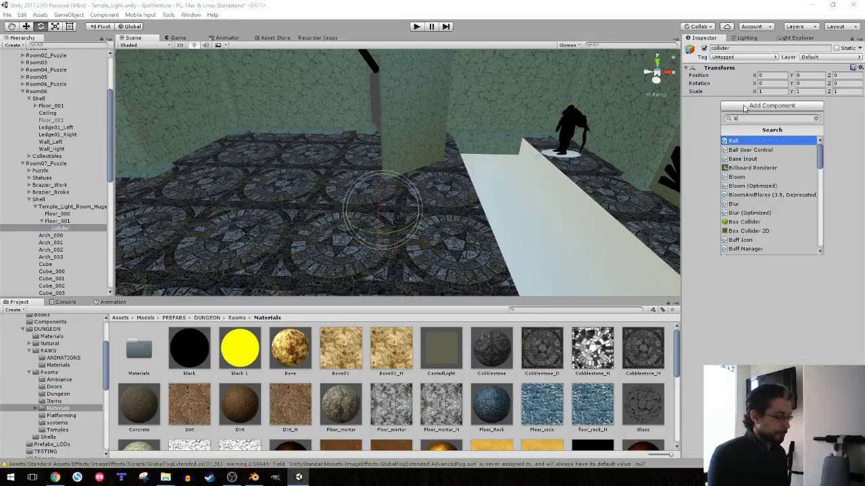
pyautogui.press('Return')
# - Move the collider object back onto the middle of the tiled floor
pyautogui.press('w')
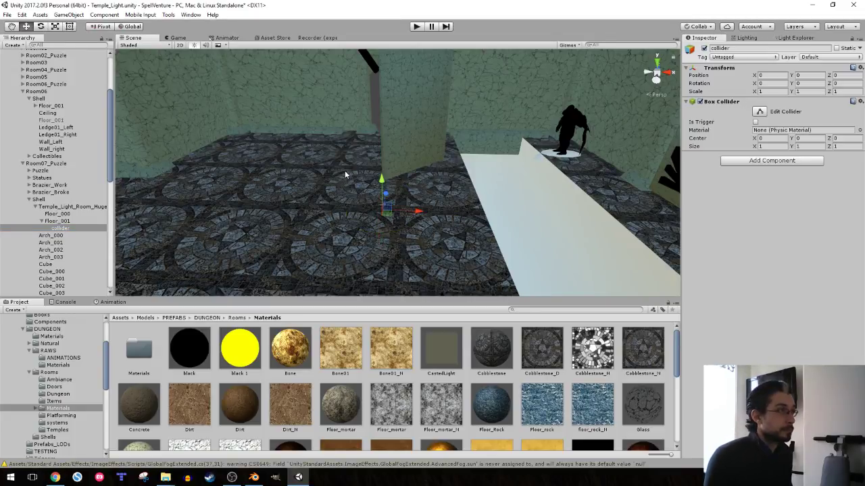
pyautogui.scroll(5, 342, 210)
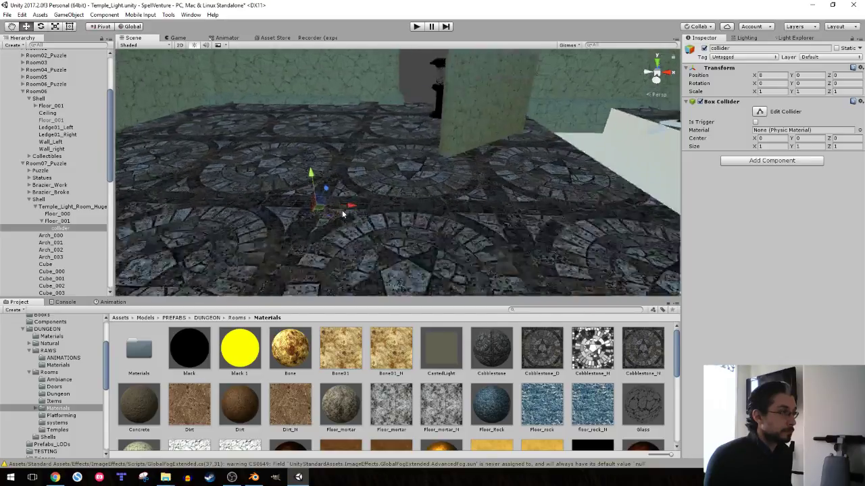
pyautogui.moveTo(342, 211); pyautogui.dragTo(356, 129, button='right')
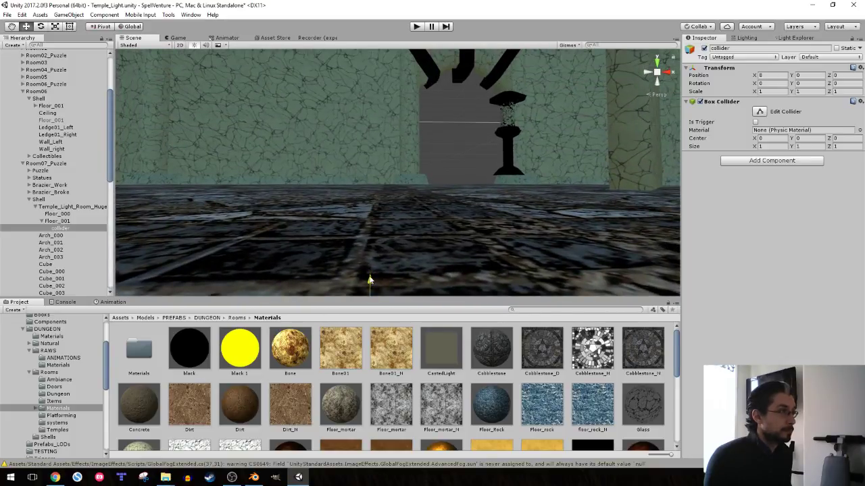
pyautogui.moveTo(370, 264)
pyautogui.mouseDown()
pyautogui.moveTo(380, 206)
pyautogui.moveTo(381, 228)
pyautogui.moveTo(397, 217)
pyautogui.moveTo(373, 215)
pyautogui.mouseUp()
pyautogui.write('2')
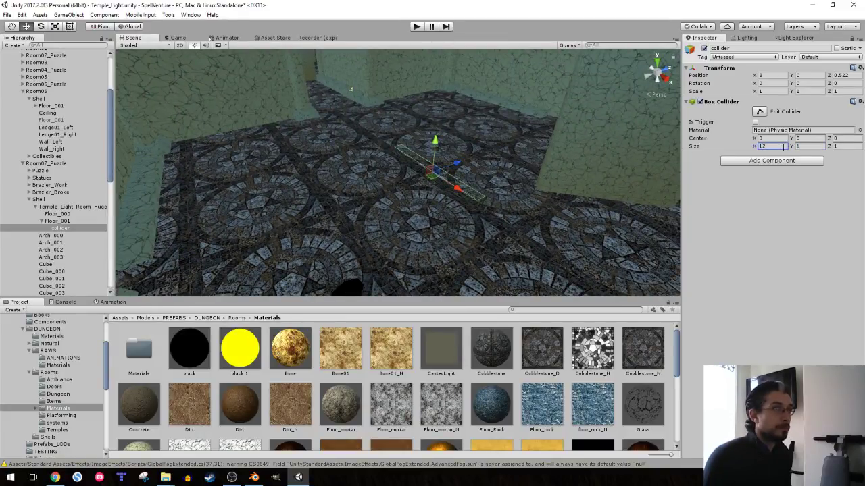
# - Set the Box Collider size to 40 × 50 × 1 and Position X to 9.75
pyautogui.write('50')
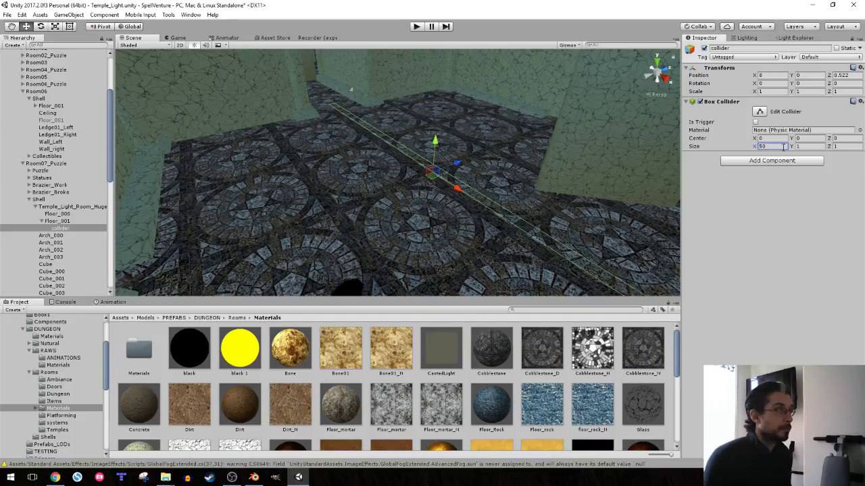
pyautogui.keyDown('alt'); pyautogui.moveTo(587, 234); pyautogui.dragTo(576, 268); pyautogui.keyUp('alt')
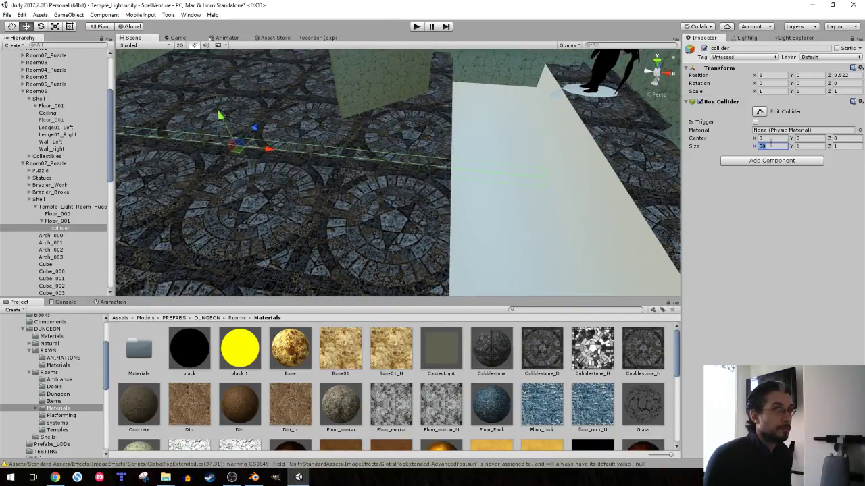
pyautogui.write('14')
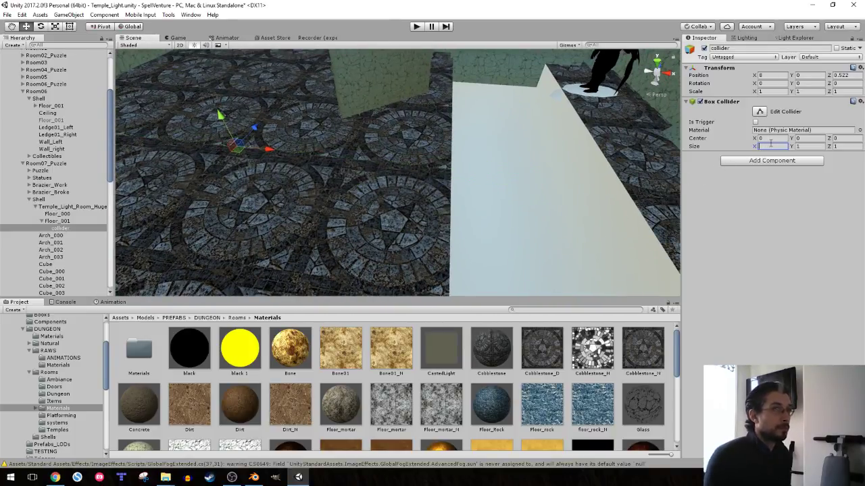
pyautogui.write('0')
pyautogui.moveTo(473, 156)
pyautogui.keyDown('alt'); pyautogui.mouseDown()
pyautogui.moveTo(280, 89)
pyautogui.moveTo(418, 88)
pyautogui.moveTo(508, 149)
pyautogui.mouseUp(); pyautogui.keyUp('alt')
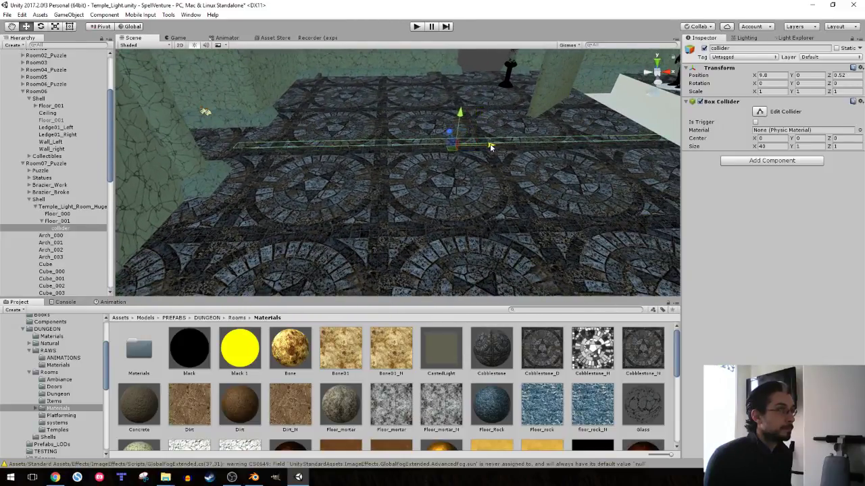
pyautogui.moveTo(489, 148)
pyautogui.keyDown('alt'); pyautogui.mouseDown()
pyautogui.moveTo(432, 137)
pyautogui.moveTo(665, 140)
pyautogui.mouseUp(); pyautogui.keyUp('alt')
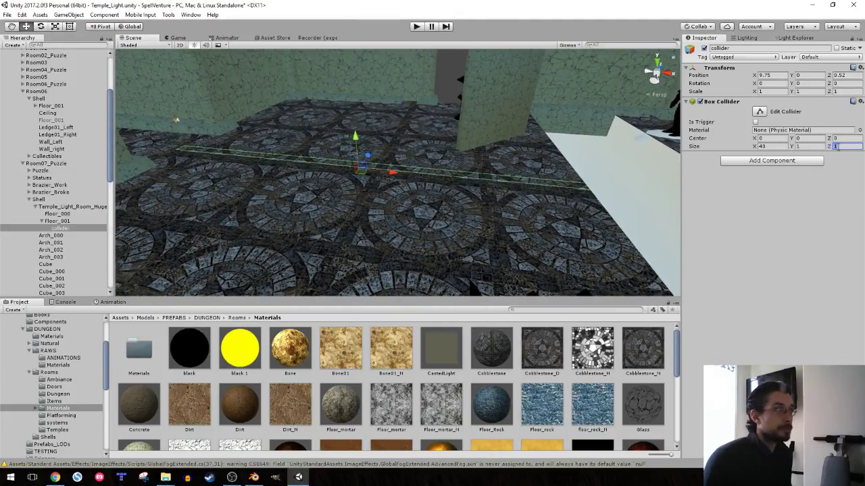
pyautogui.write('40')
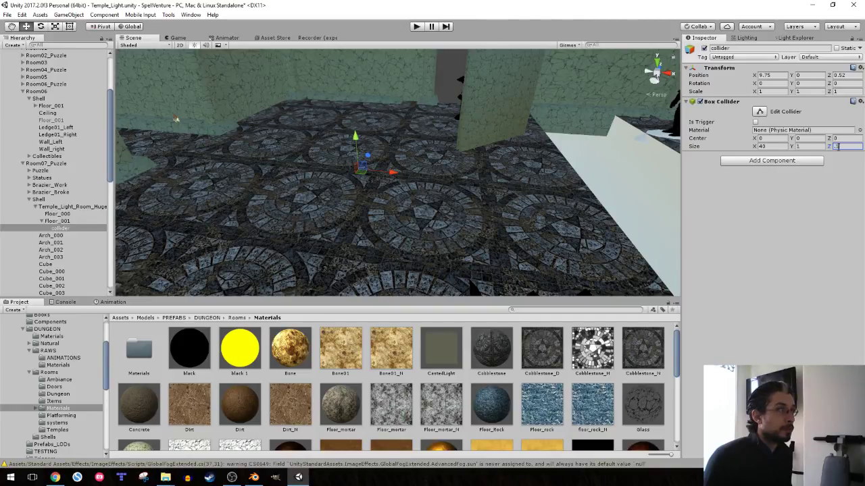
pyautogui.write('1')
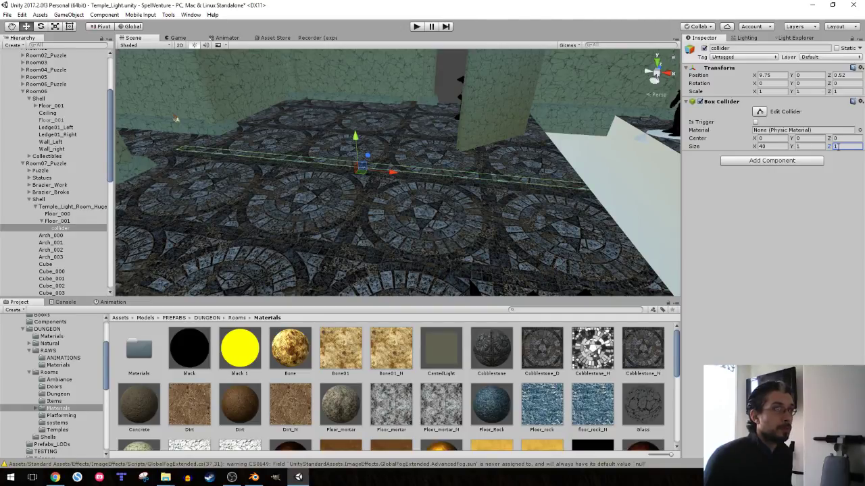
pyautogui.write('40')
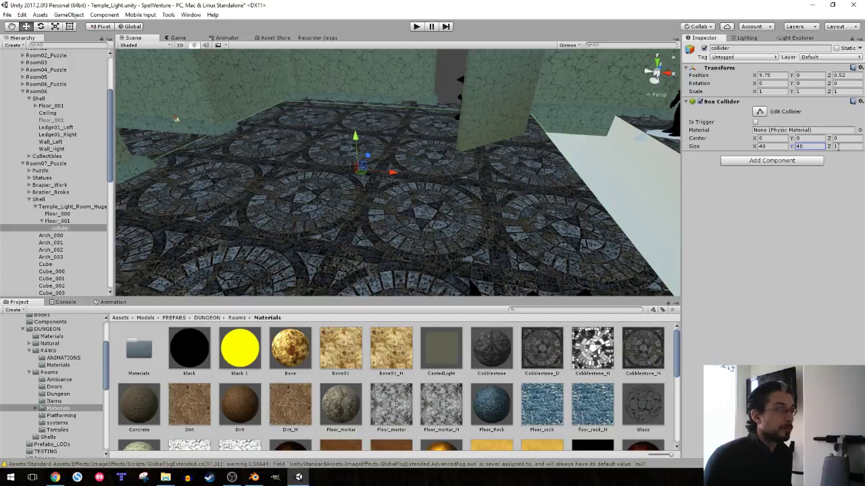
pyautogui.write('50')
pyautogui.keyDown('alt'); pyautogui.moveTo(526, 129); pyautogui.dragTo(291, 181); pyautogui.keyUp('alt')
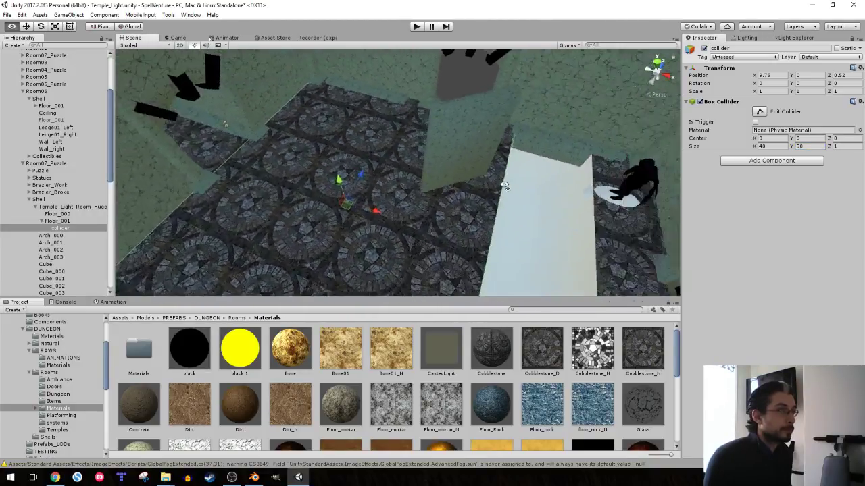
pyautogui.keyDown('alt'); pyautogui.moveTo(291, 180); pyautogui.dragTo(410, 188); pyautogui.keyUp('alt')
# - Duplicate the collider and slide the copy along X toward the white ramp
pyautogui.click(54, 230)
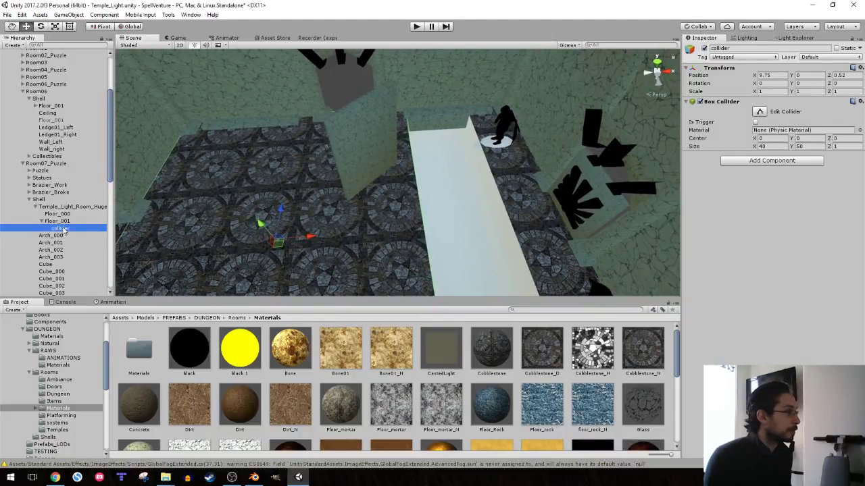
pyautogui.hotkey('ctrl', 'd')
pyautogui.moveTo(310, 237); pyautogui.dragTo(585, 229)
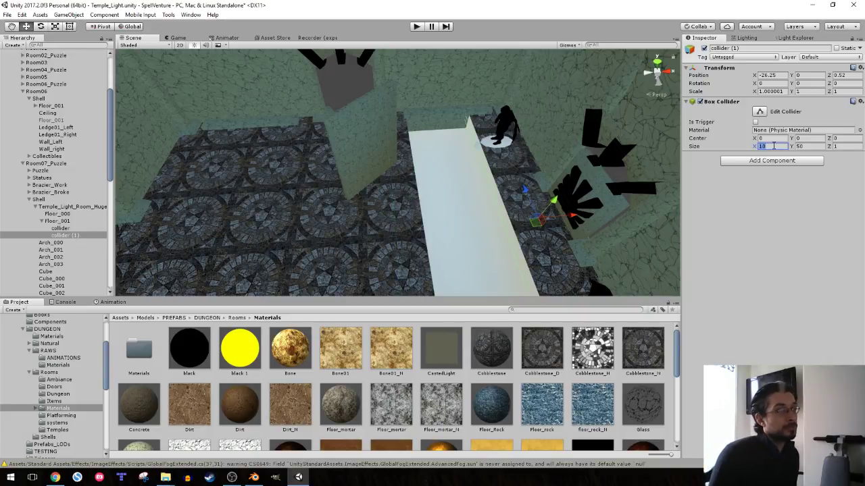
pyautogui.moveTo(453, 200)
pyautogui.mouseDown(button='right')
pyautogui.moveTo(410, 187)
pyautogui.moveTo(482, 160)
pyautogui.moveTo(402, 143)
pyautogui.moveTo(500, 95)
pyautogui.mouseUp(button='right')
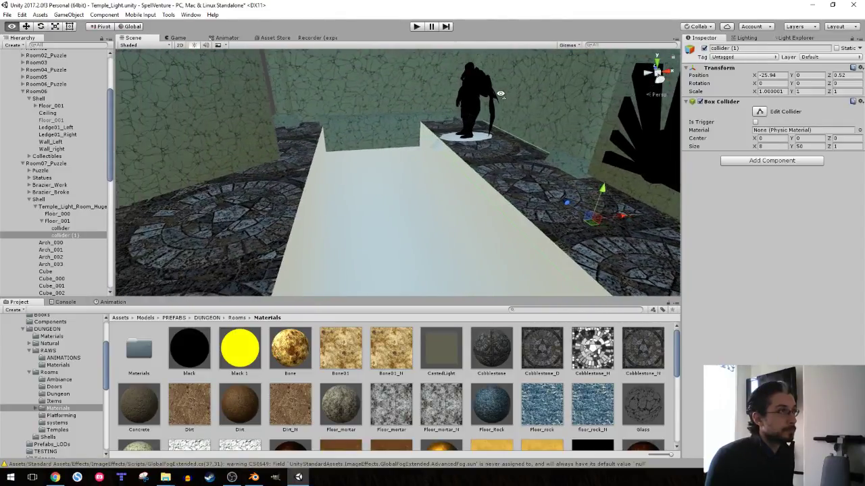
# - Rename collider (1) to plain 'collider', then select Floor_000
pyautogui.click(68, 239)
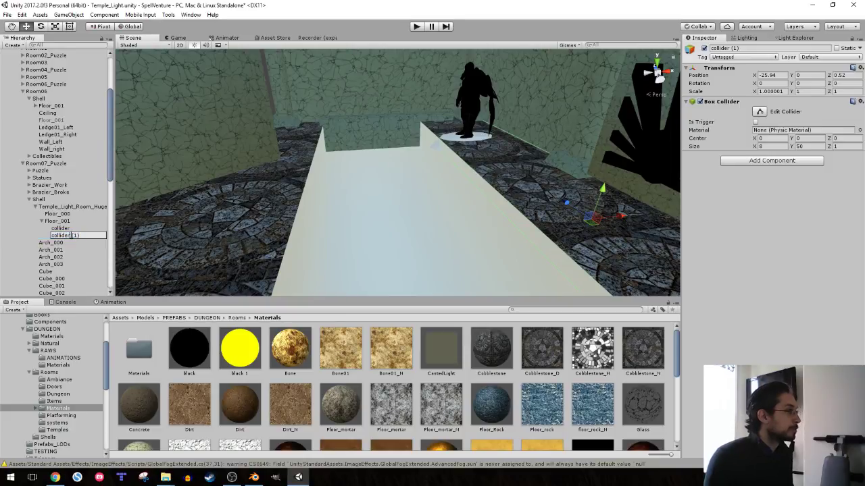
pyautogui.press('BackSpace')
pyautogui.press('Return')
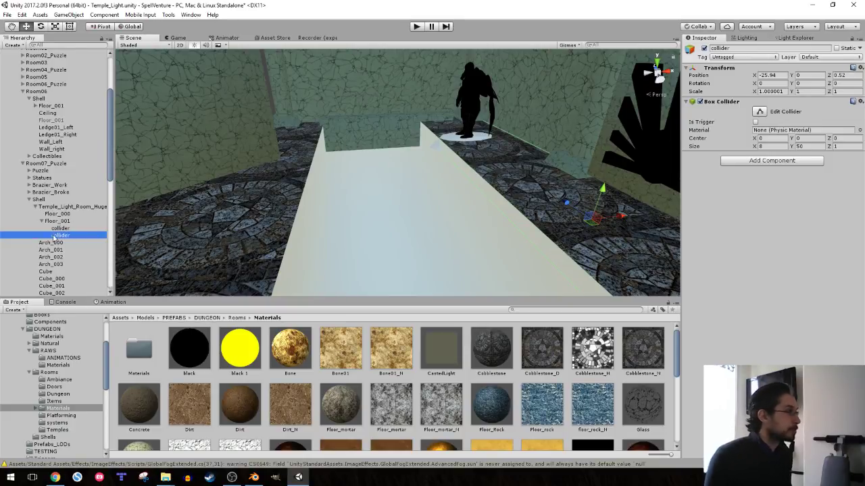
pyautogui.click(51, 214)
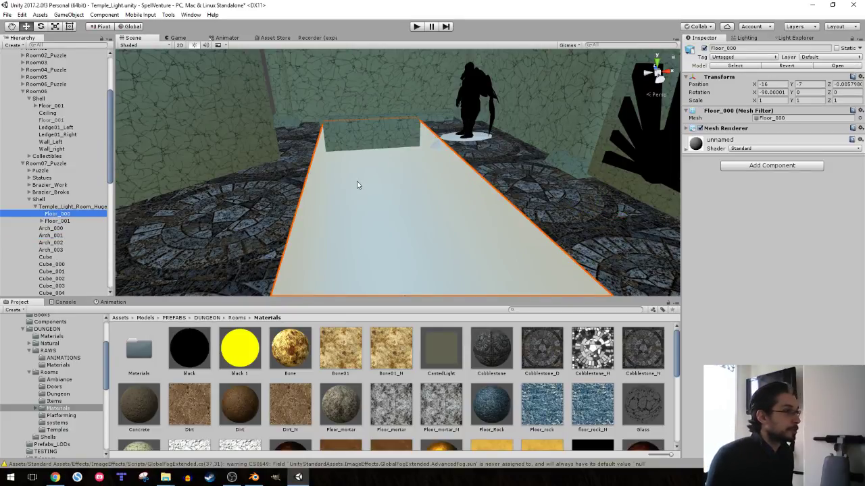
# - Delete the left ledge object beside the pit
pyautogui.moveTo(337, 204)
pyautogui.keyDown('alt'); pyautogui.mouseDown()
pyautogui.moveTo(358, 202)
pyautogui.moveTo(351, 152)
pyautogui.moveTo(354, 208)
pyautogui.mouseUp(); pyautogui.keyUp('alt')
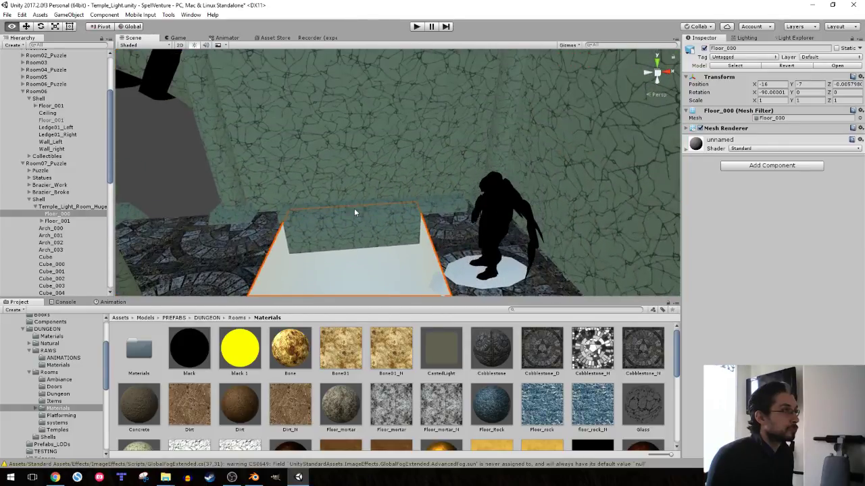
pyautogui.click(353, 219)
pyautogui.press('Delete')
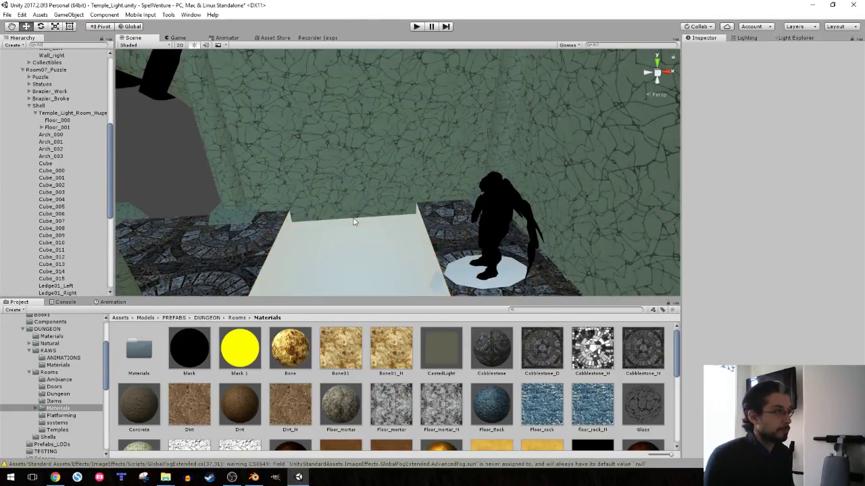
# - Apply Floor_mortar to Floor_000 after trying Floor_Rock, then add an empty child under it
pyautogui.click(344, 254)
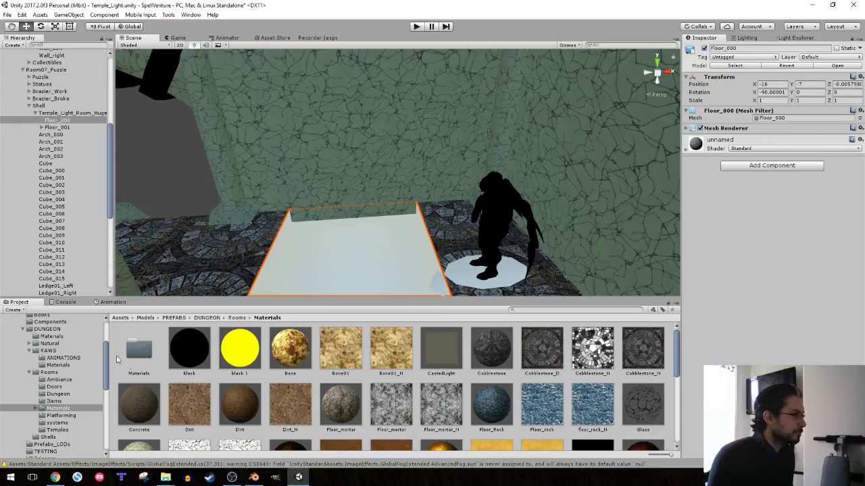
pyautogui.moveTo(386, 397); pyautogui.dragTo(357, 246)
pyautogui.moveTo(364, 185)
pyautogui.keyDown('alt'); pyautogui.mouseDown()
pyautogui.moveTo(341, 249)
pyautogui.moveTo(353, 252)
pyautogui.mouseUp(); pyautogui.keyUp('alt')
pyautogui.moveTo(500, 420); pyautogui.dragTo(388, 259)
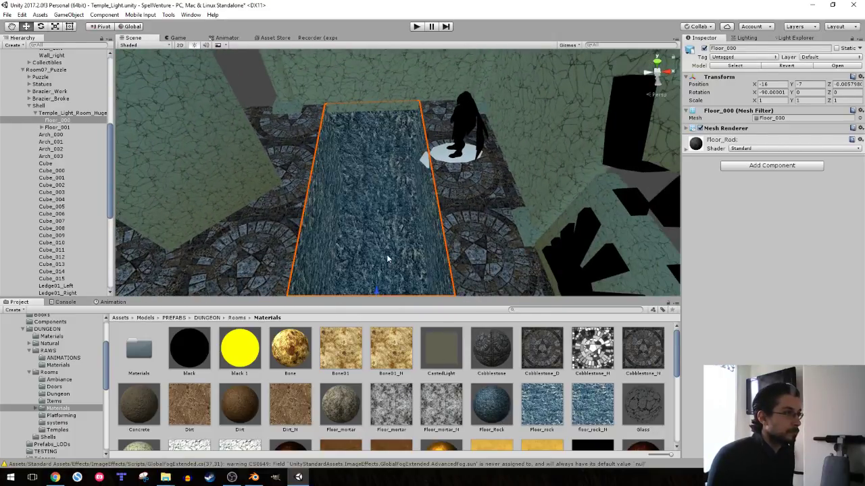
pyautogui.moveTo(341, 404)
pyautogui.mouseDown()
pyautogui.moveTo(348, 222)
pyautogui.moveTo(323, 148)
pyautogui.moveTo(341, 143)
pyautogui.mouseUp()
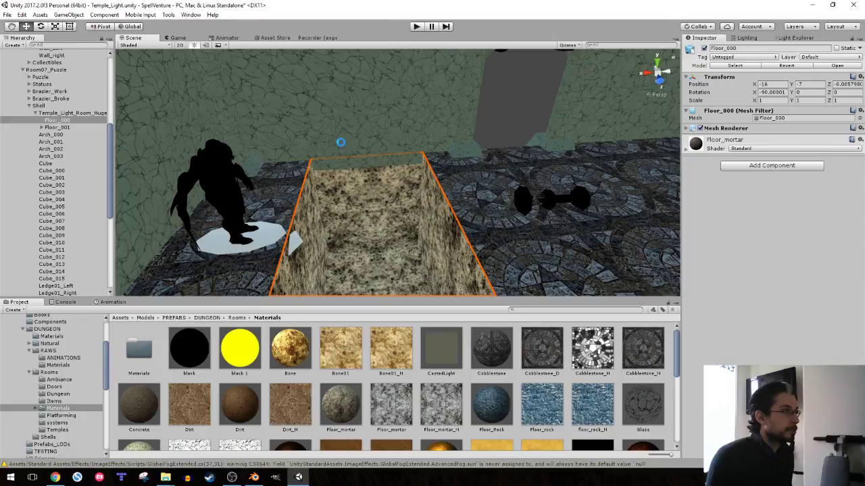
pyautogui.rightClick(67, 120)
pyautogui.click(86, 196)
pyautogui.write('collider')
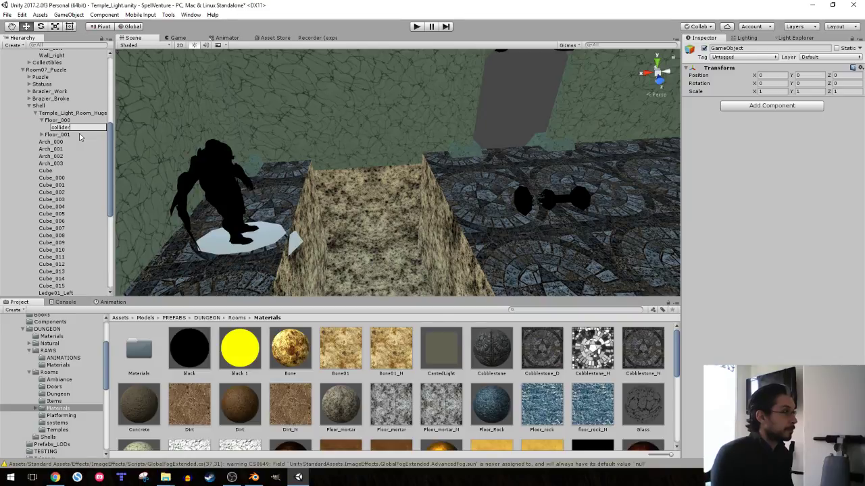
# - Name the new child 'collider' and add a Box Collider to it
pyautogui.press('Return')
pyautogui.press('f')
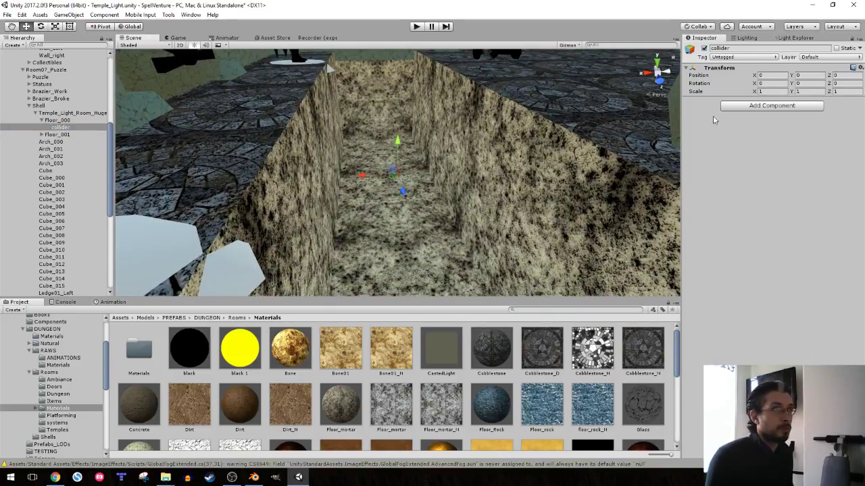
pyautogui.click(743, 106)
pyautogui.write('box')
pyautogui.click(751, 140)
pyautogui.write('10')
# - Size the box 15 × 50 and move it down the pit to Z -7.44
pyautogui.moveTo(411, 175)
pyautogui.keyDown('alt'); pyautogui.mouseDown()
pyautogui.moveTo(291, 217)
pyautogui.moveTo(730, 160)
pyautogui.mouseUp(); pyautogui.keyUp('alt')
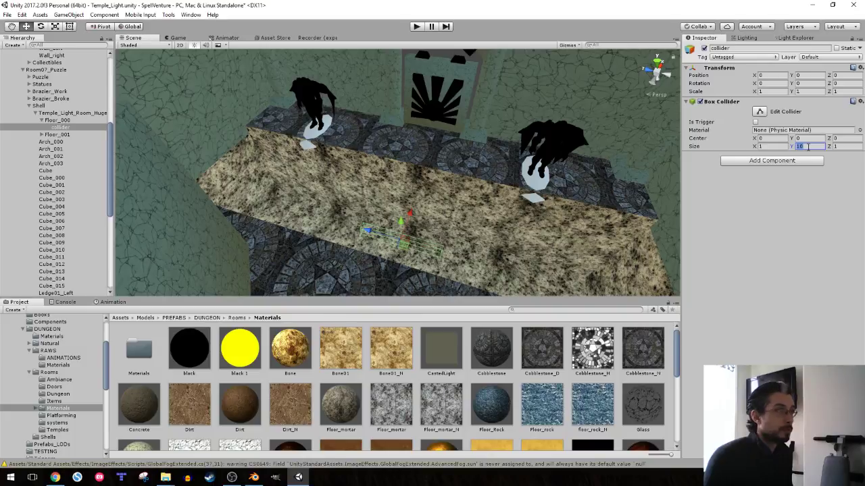
pyautogui.write('40')
pyautogui.press('BackSpace')
pyautogui.press('BackSpace')
pyautogui.write('50')
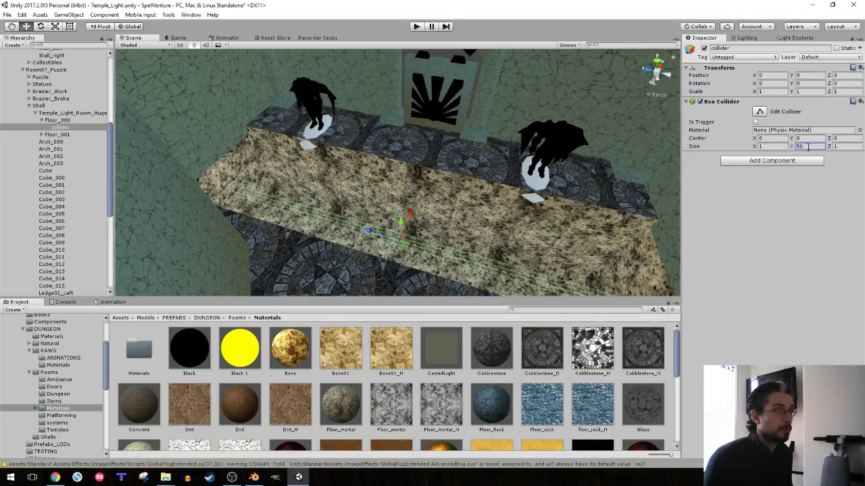
pyautogui.keyDown('alt'); pyautogui.moveTo(435, 209); pyautogui.dragTo(297, 183); pyautogui.keyUp('alt')
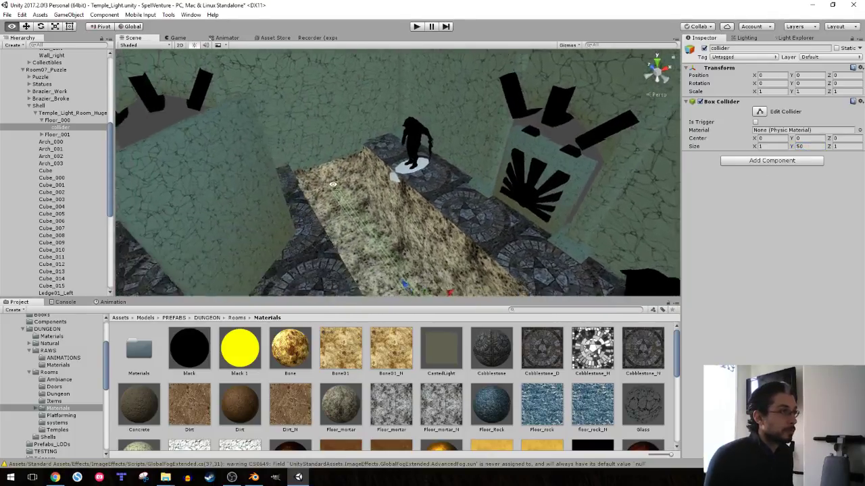
pyautogui.moveTo(363, 152); pyautogui.dragTo(371, 193)
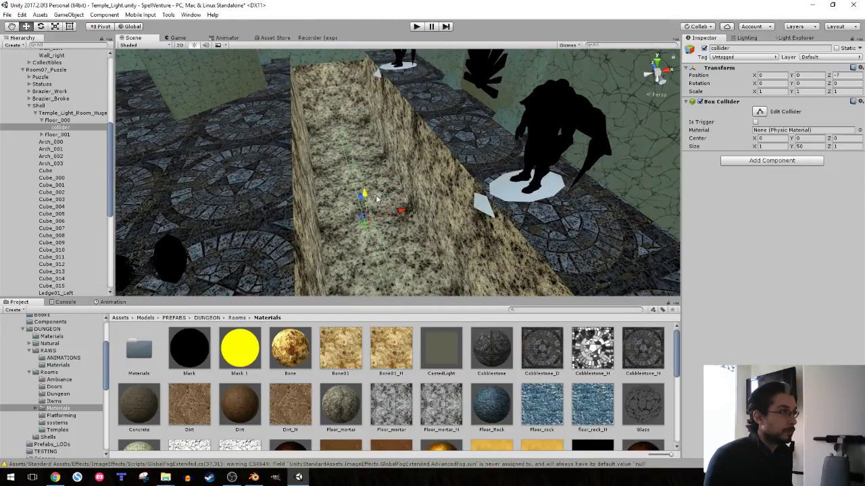
pyautogui.moveTo(367, 196); pyautogui.dragTo(369, 199)
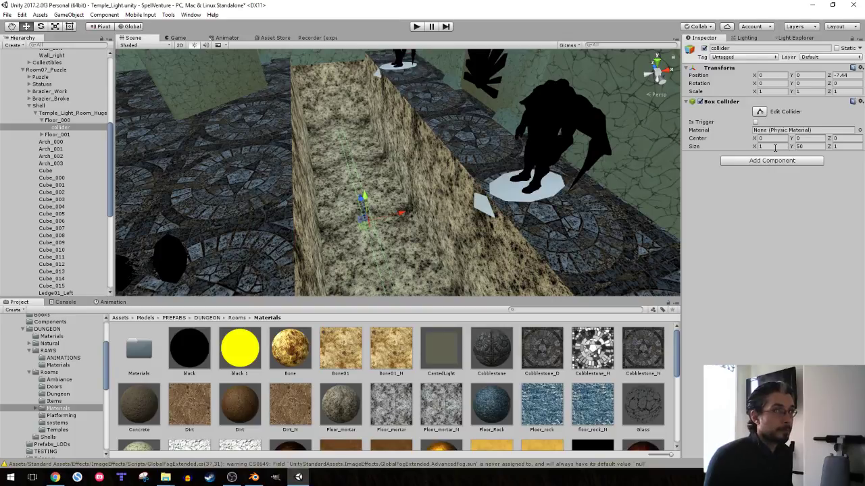
pyautogui.write('10')
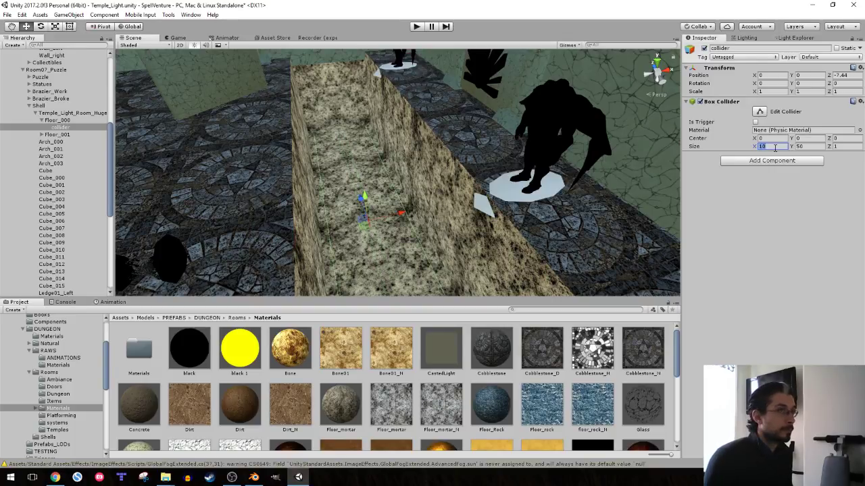
pyautogui.write('15')
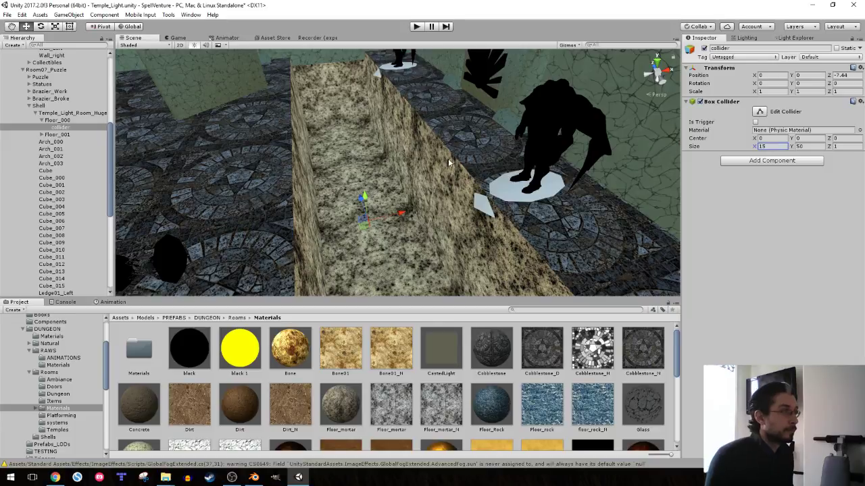
# - Fly through the pit corridor to check the collider, then duplicate it
pyautogui.moveTo(378, 169); pyautogui.dragTo(369, 121, button='right')
pyautogui.press('s')
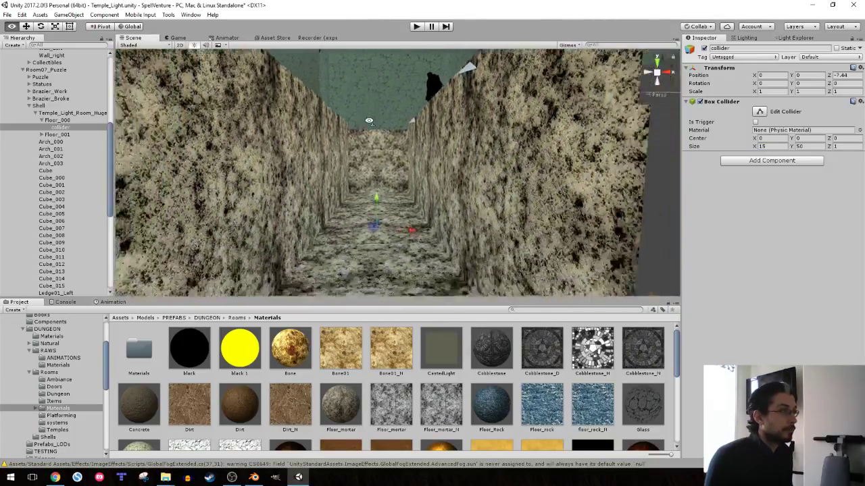
pyautogui.moveTo(369, 121); pyautogui.dragTo(371, 127, button='right')
pyautogui.press('w')
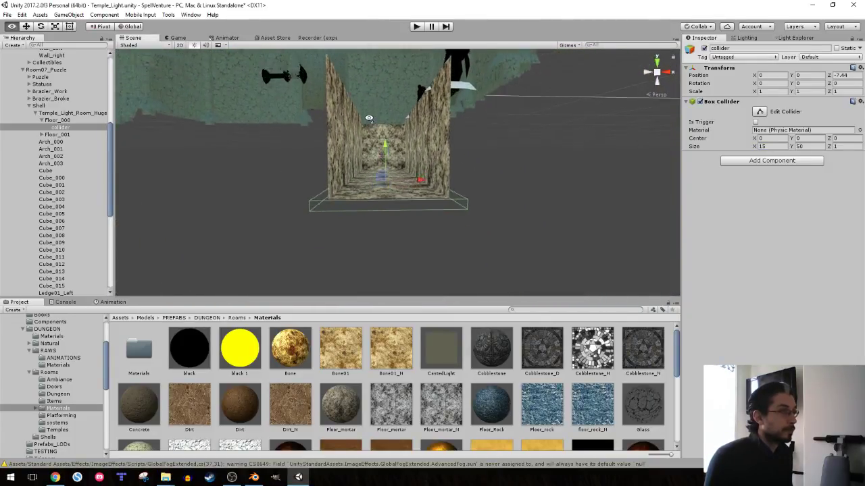
pyautogui.press('s')
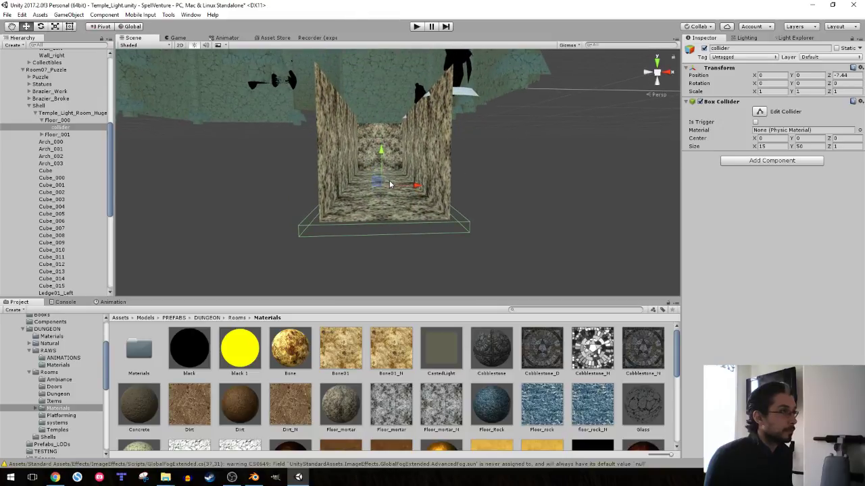
pyautogui.hotkey('ctrl', 'd')
# - Rotate collider (1) to Y 90 at X -6.33, Z -0.56, and place a copy at X 6.12
pyautogui.press('e')
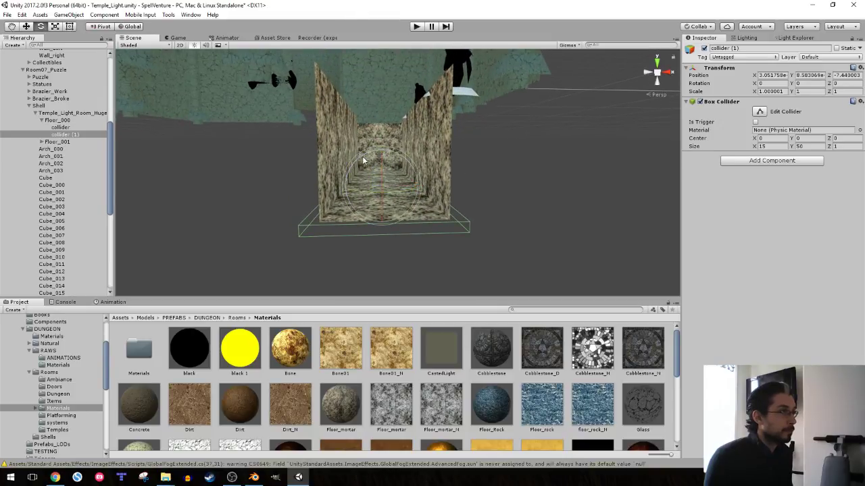
pyautogui.moveTo(362, 160); pyautogui.dragTo(270, 211)
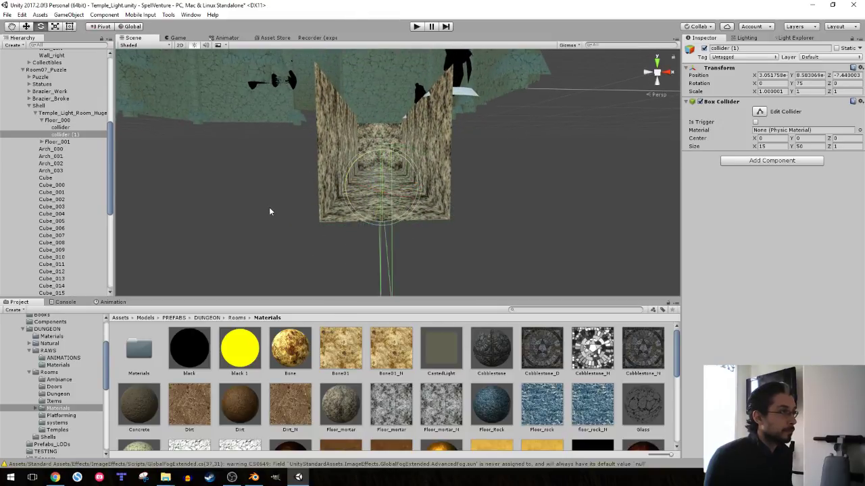
pyautogui.press('w')
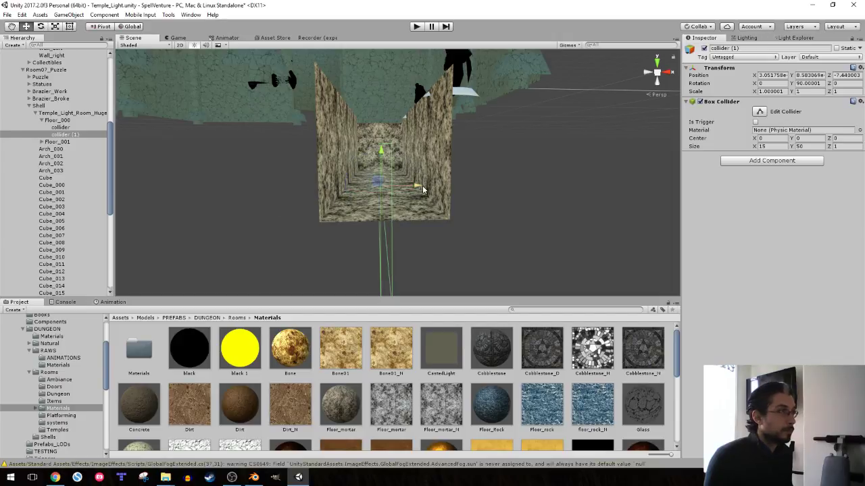
pyautogui.moveTo(423, 190); pyautogui.dragTo(452, 185)
pyautogui.moveTo(415, 152); pyautogui.dragTo(410, 111)
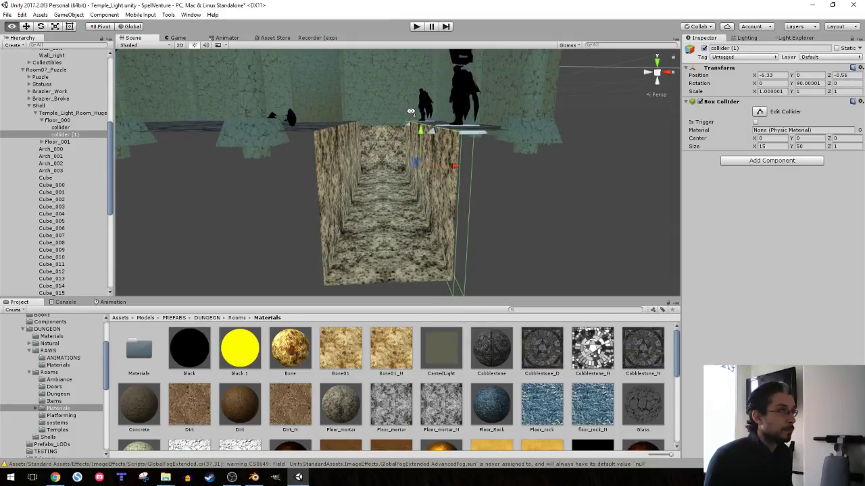
pyautogui.hotkey('ctrl', 'd')
pyautogui.moveTo(454, 166)
pyautogui.mouseDown()
pyautogui.moveTo(381, 168)
pyautogui.moveTo(397, 160)
pyautogui.moveTo(232, 181)
pyautogui.moveTo(541, 186)
pyautogui.mouseUp()
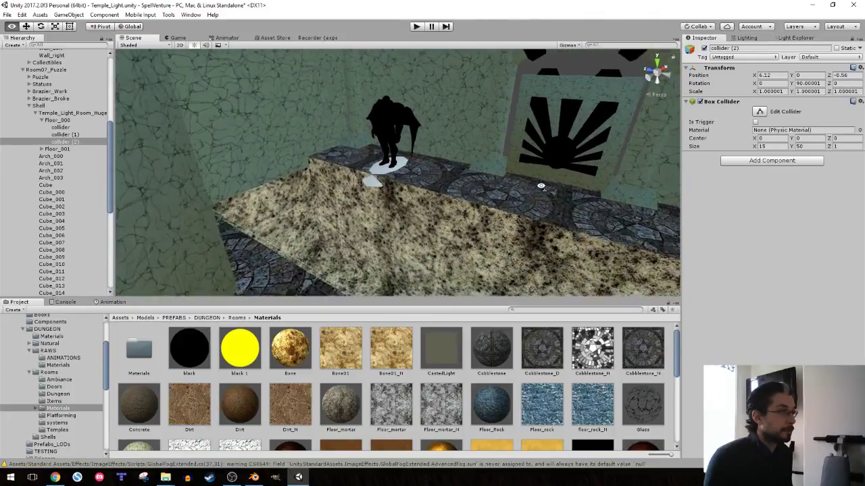
# - Orbit around the pit ledge and trough to review the colliders beside the characters
pyautogui.keyDown('alt'); pyautogui.moveTo(540, 186); pyautogui.dragTo(541, 194); pyautogui.keyUp('alt')
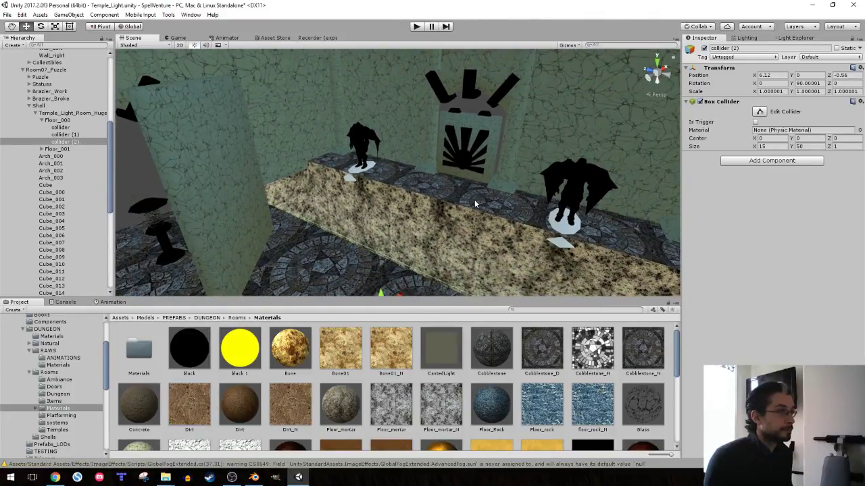
pyautogui.moveTo(474, 203)
pyautogui.keyDown('alt'); pyautogui.mouseDown()
pyautogui.moveTo(349, 207)
pyautogui.moveTo(387, 224)
pyautogui.moveTo(390, 207)
pyautogui.mouseUp(); pyautogui.keyUp('alt')
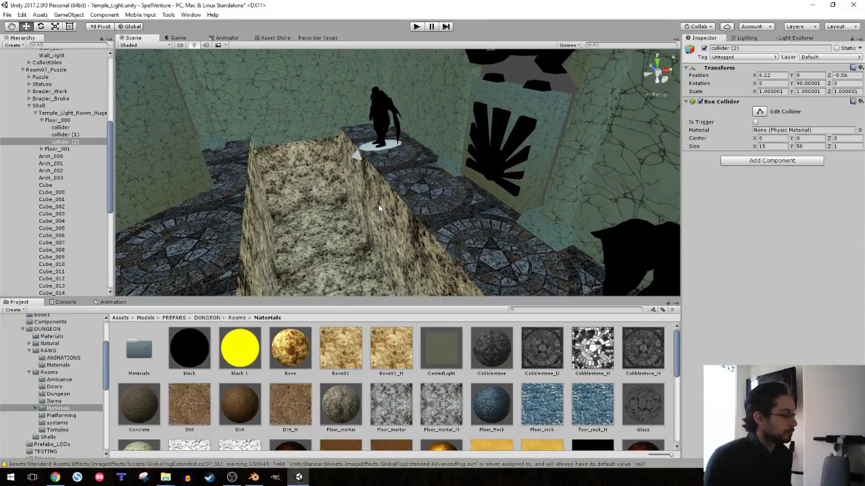
pyautogui.keyDown('alt'); pyautogui.moveTo(379, 204); pyautogui.dragTo(360, 240); pyautogui.keyUp('alt')
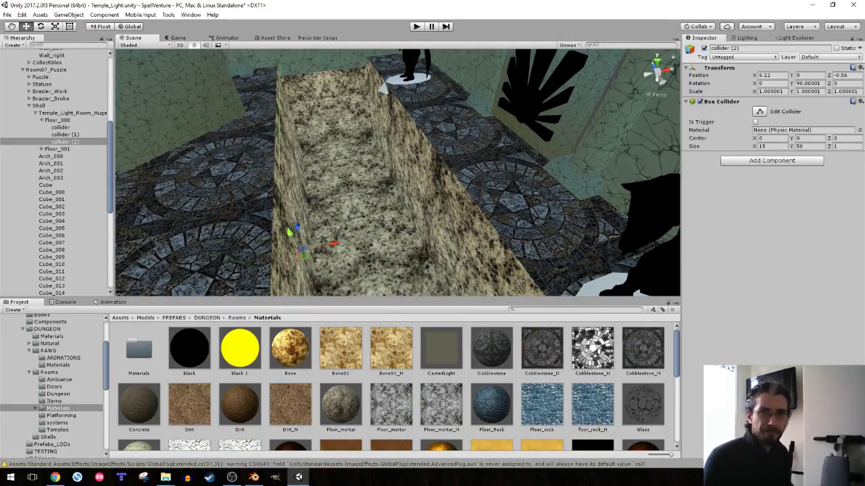
pyautogui.hotkey('alt', 'Tab')
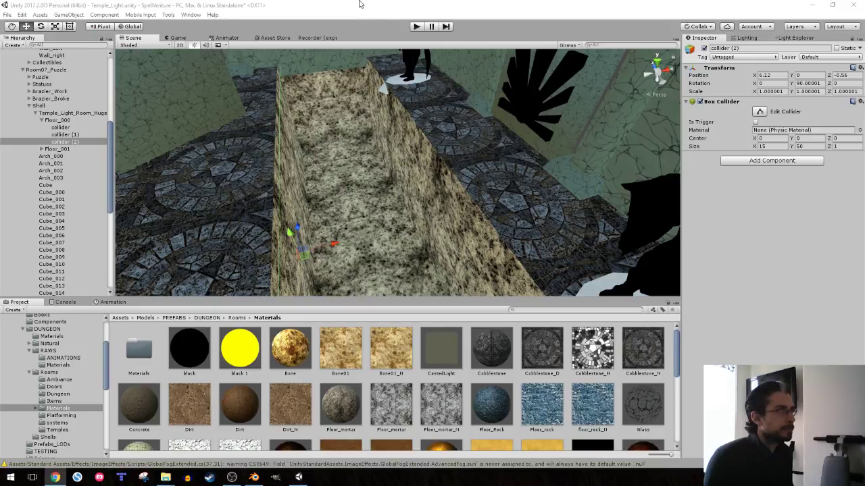
pyautogui.moveTo(402, 182)
pyautogui.keyDown('alt'); pyautogui.mouseDown()
pyautogui.moveTo(398, 119)
pyautogui.moveTo(370, 257)
pyautogui.mouseUp(); pyautogui.keyUp('alt')
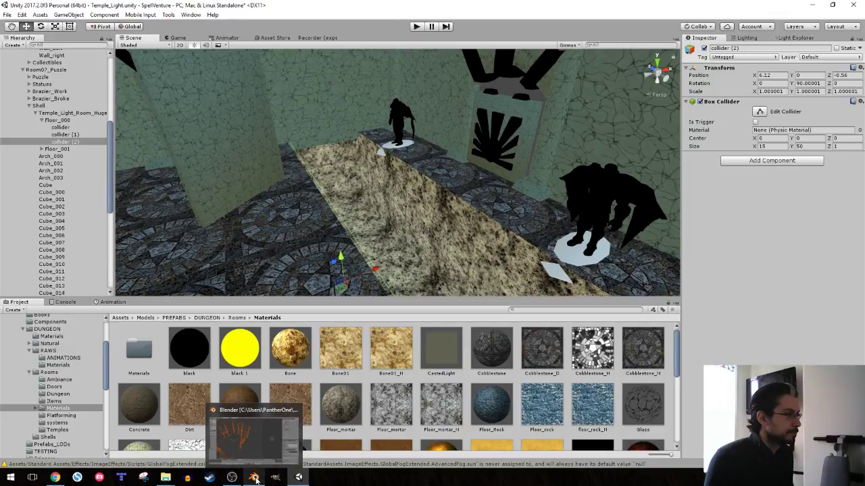
# - Reparent the five floor colliders directly under Shell and switch to the Blender room file
pyautogui.keyDown('shift'); pyautogui.click(67, 128); pyautogui.keyUp('shift')
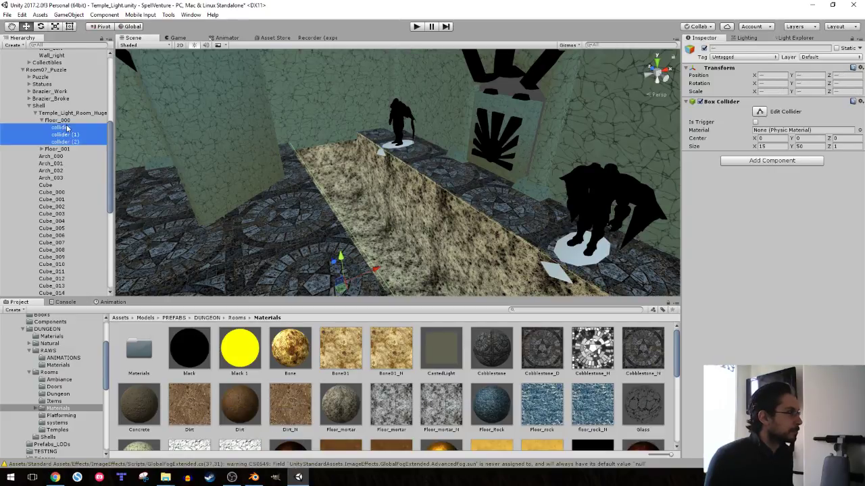
pyautogui.keyDown('ctrl'); pyautogui.click(60, 156); pyautogui.keyUp('ctrl')
pyautogui.keyDown('ctrl'); pyautogui.click(60, 164); pyautogui.keyUp('ctrl')
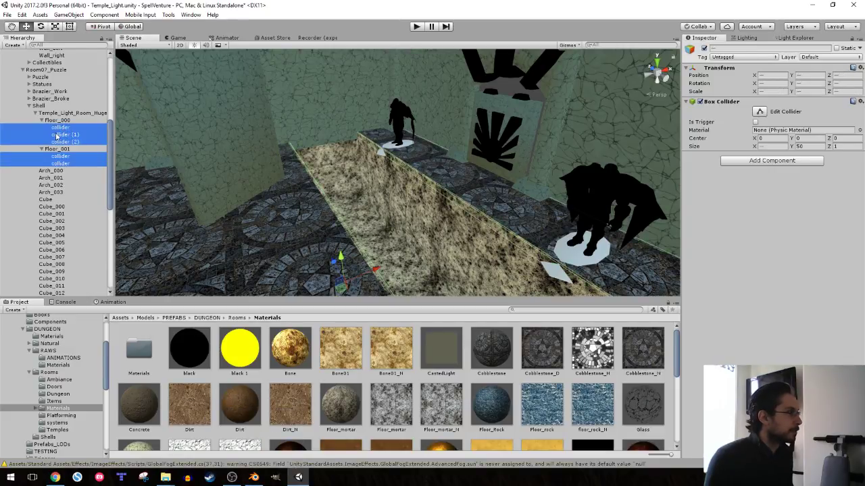
pyautogui.moveTo(57, 113); pyautogui.dragTo(56, 110)
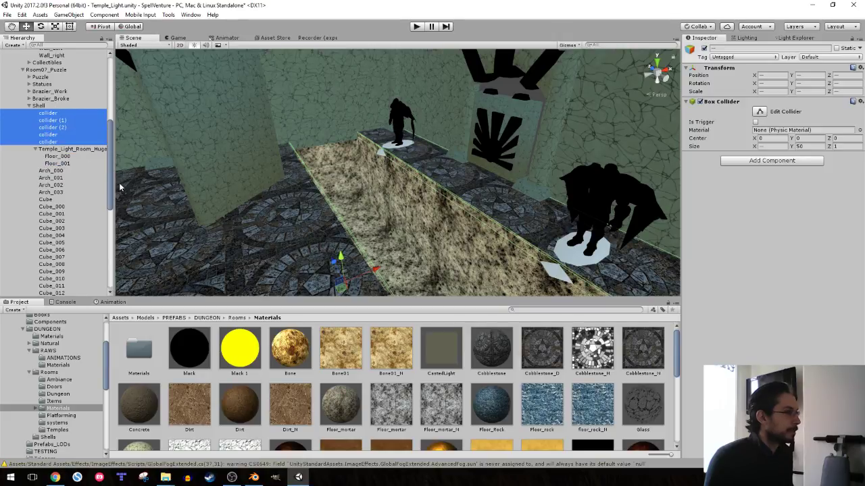
pyautogui.click(254, 477)
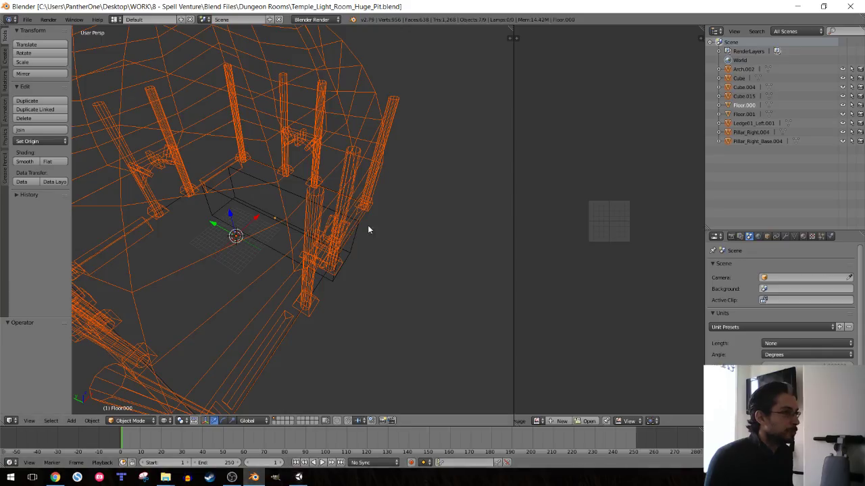
# - Move the Floor.001 and Floor.000 planes to layer 2
pyautogui.rightClick(271, 192)
pyautogui.press('KP_7')
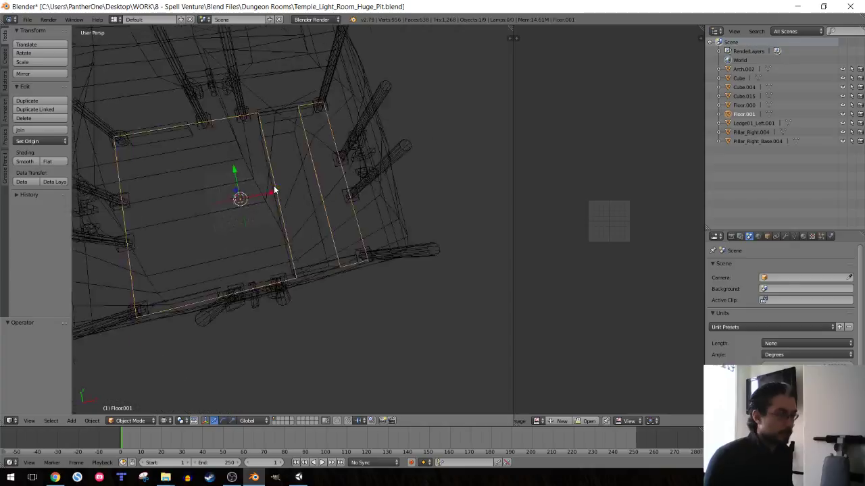
pyautogui.rightClick(279, 198)
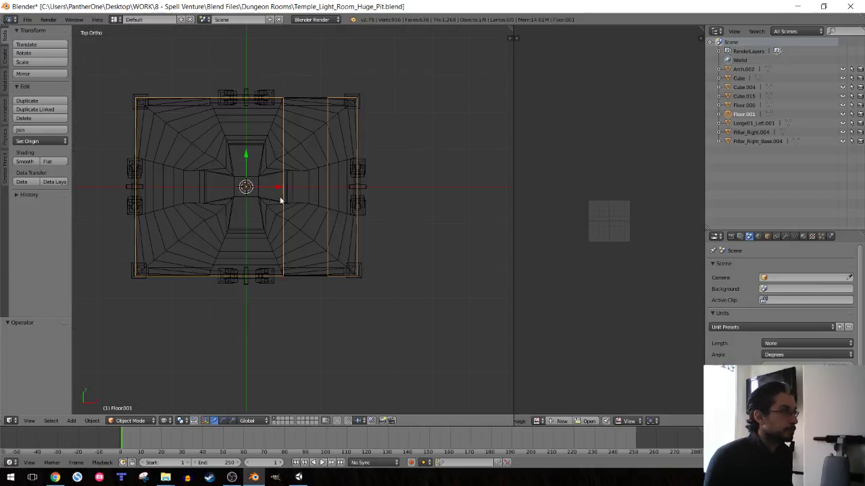
pyautogui.moveTo(282, 202); pyautogui.dragTo(321, 274, button='middle')
pyautogui.press('m')
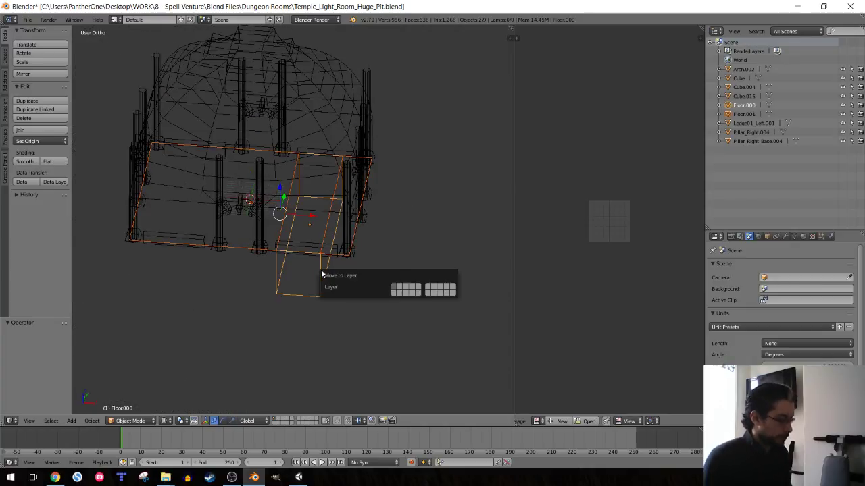
pyautogui.press('2')
pyautogui.press('2')
pyautogui.press('KP_7')
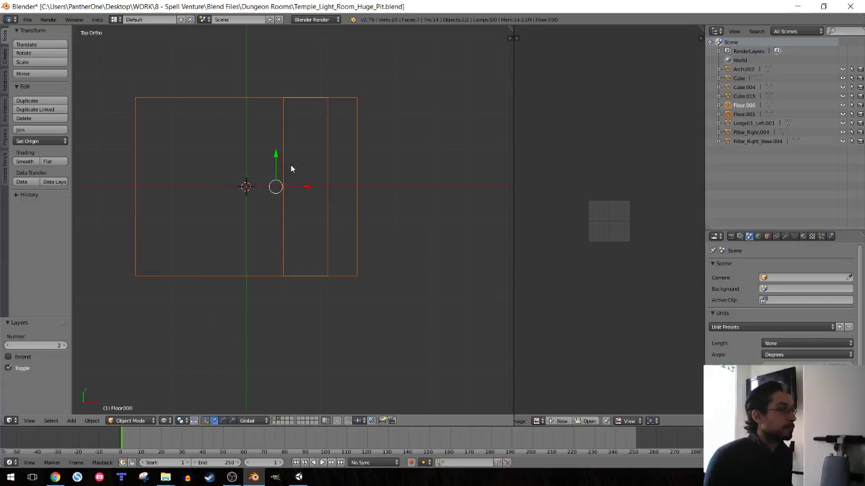
pyautogui.scroll(4, 291, 167)
# - Move a single floor piece to a new position along X
pyautogui.press('Tab')
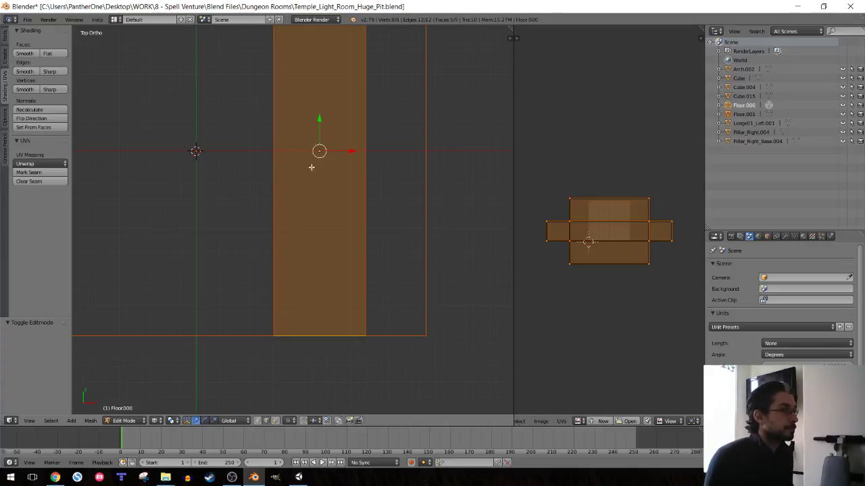
pyautogui.press('Tab')
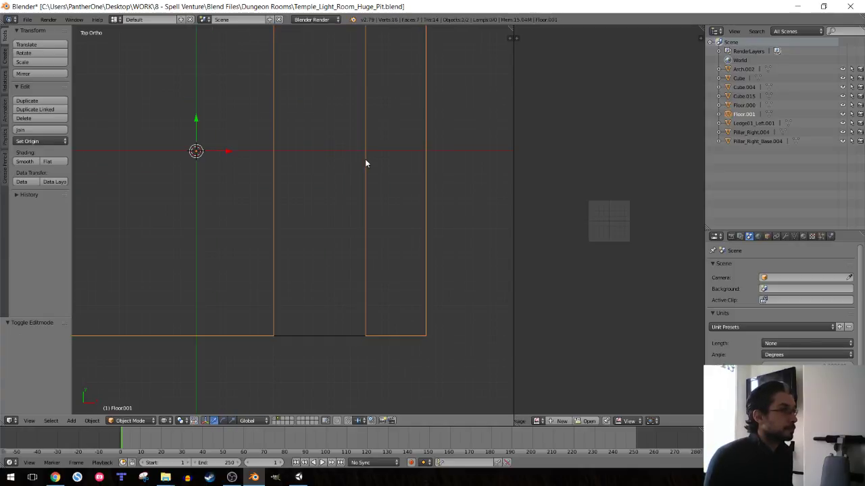
pyautogui.rightClick(365, 159)
pyautogui.press('g')
pyautogui.press('x')
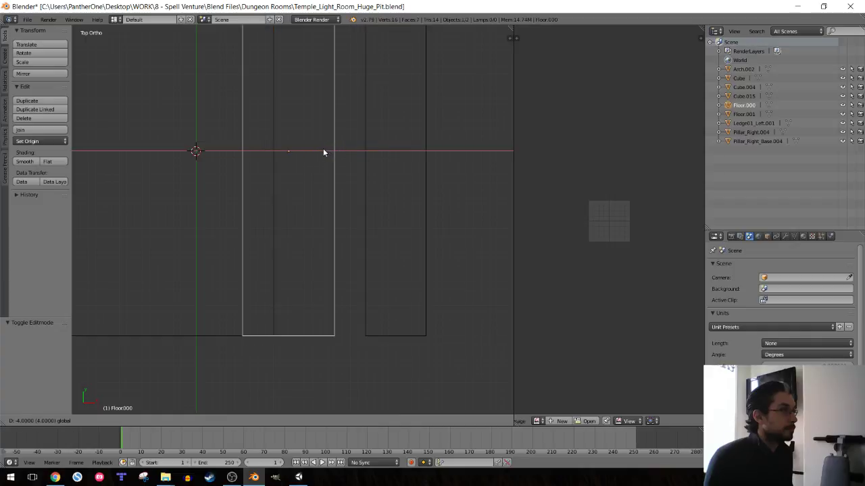
pyautogui.click(315, 149)
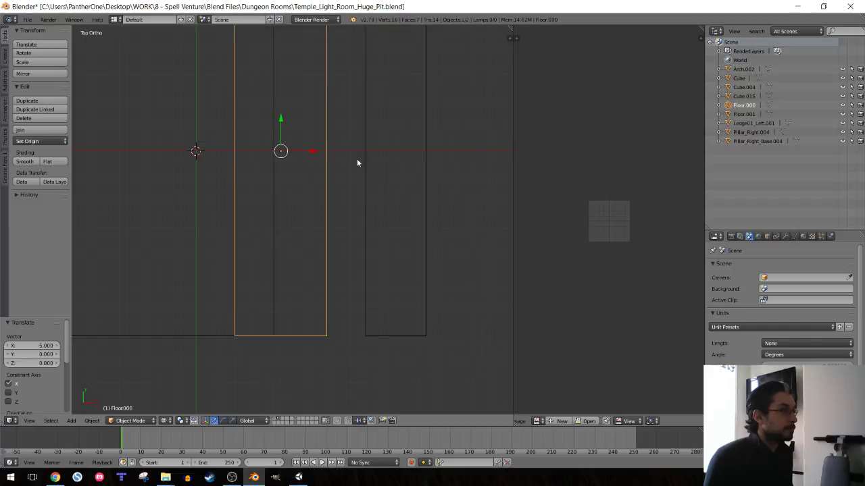
# - In edit mode, move Floor.001's two inner edges 5 units left along X
pyautogui.rightClick(363, 164)
pyautogui.press('Tab')
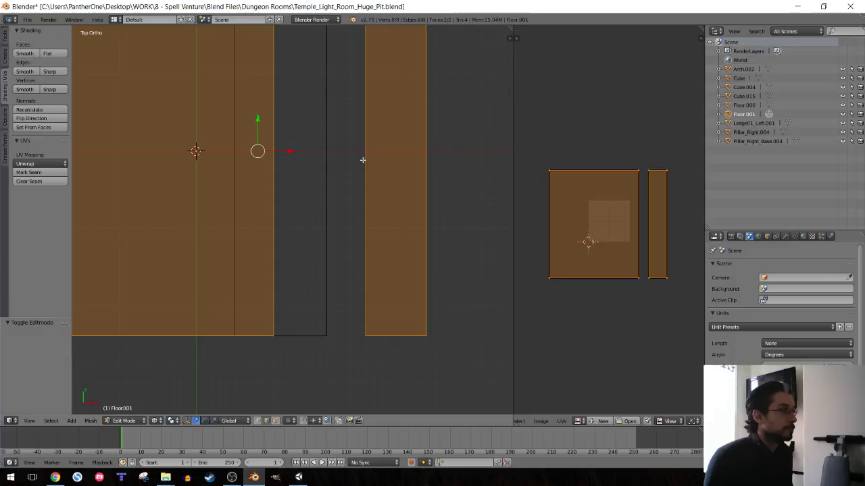
pyautogui.scroll(-1, 358, 216)
pyautogui.keyDown('shift'); pyautogui.moveTo(284, 212); pyautogui.dragTo(287, 268, button='middle'); pyautogui.keyUp('shift')
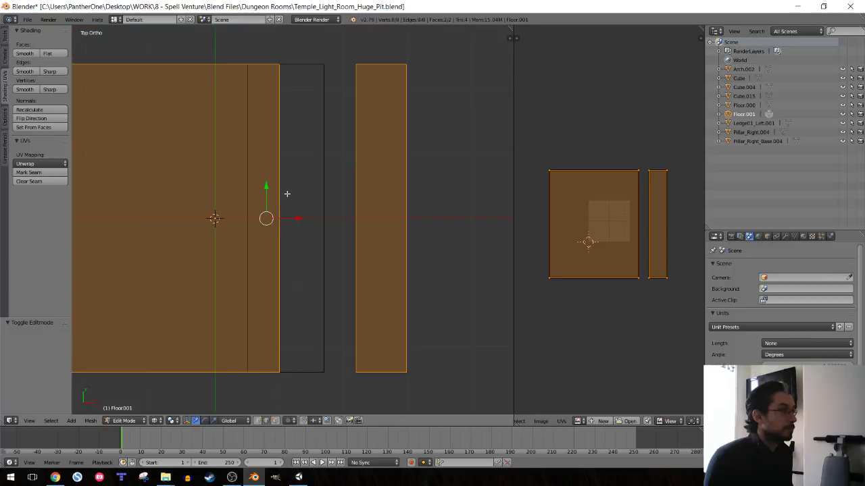
pyautogui.rightClick(284, 193)
pyautogui.keyDown('shift'); pyautogui.rightClick(351, 202); pyautogui.keyUp('shift')
pyautogui.press('g')
pyautogui.press('x')
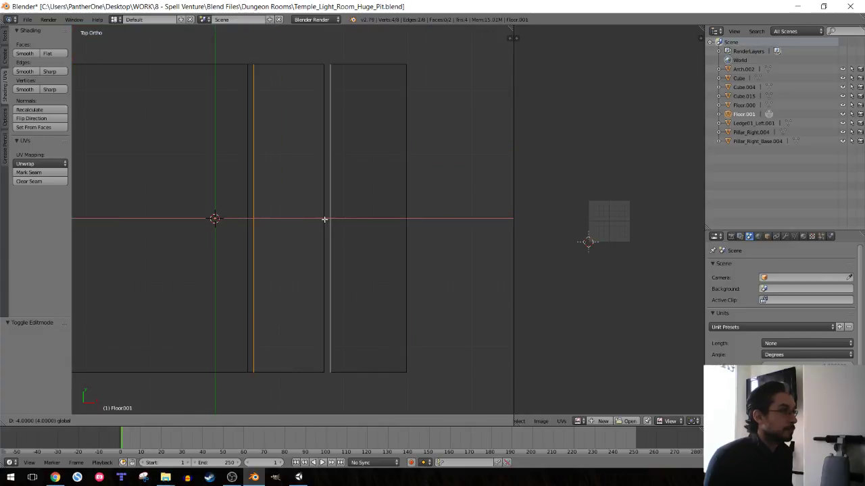
pyautogui.click(320, 221)
# - Unwrap all of Floor.001's faces and rotate the UV island 90 degrees
pyautogui.moveTo(302, 259); pyautogui.dragTo(305, 221, button='middle')
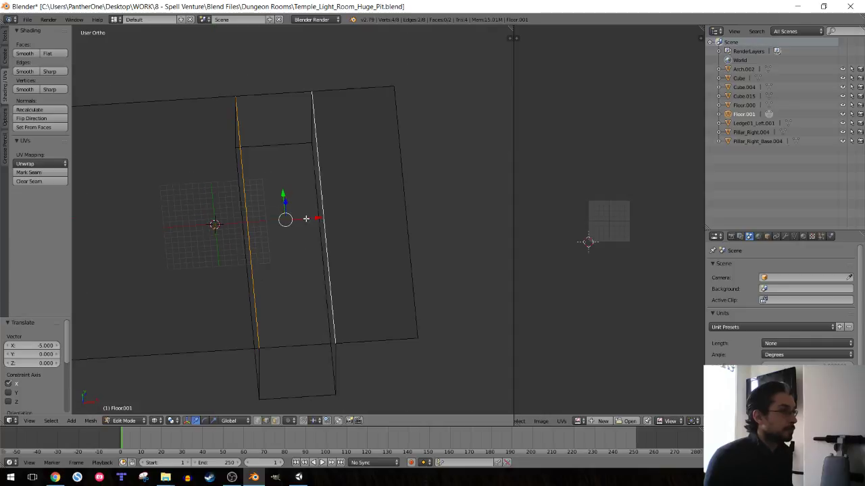
pyautogui.press('a')
pyautogui.press('u')
pyautogui.click(306, 220)
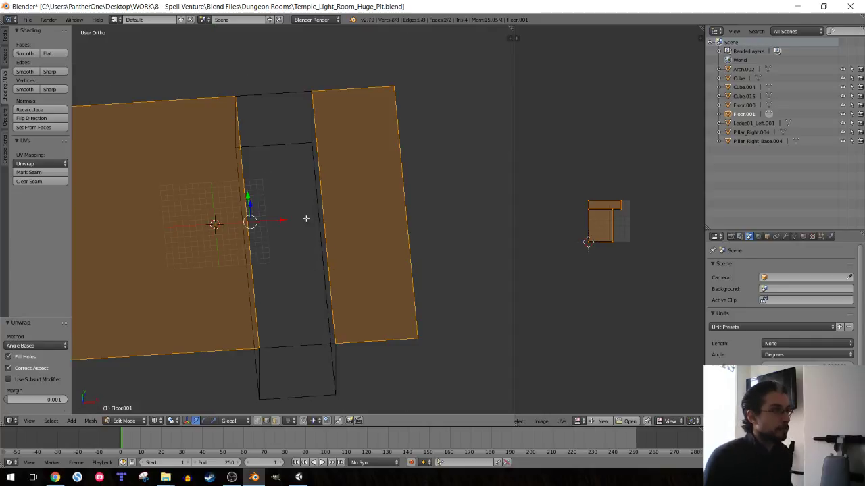
pyautogui.scroll(-2, 598, 421)
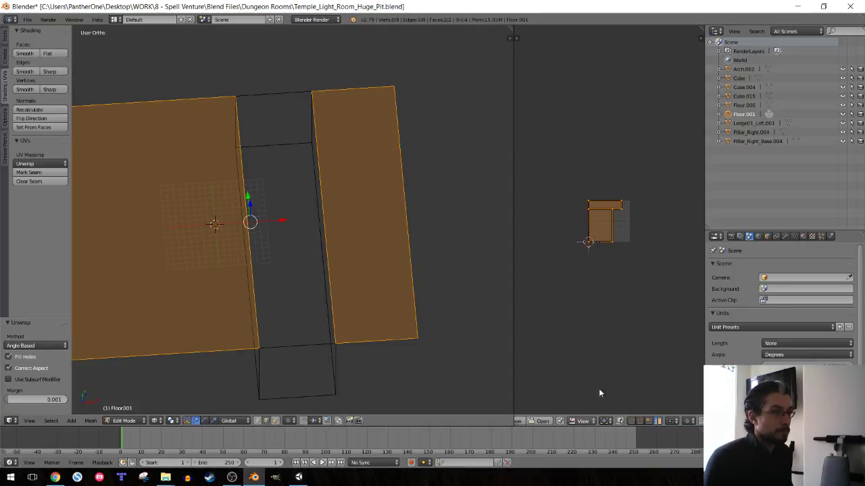
pyautogui.write('r90')
pyautogui.press('Return')
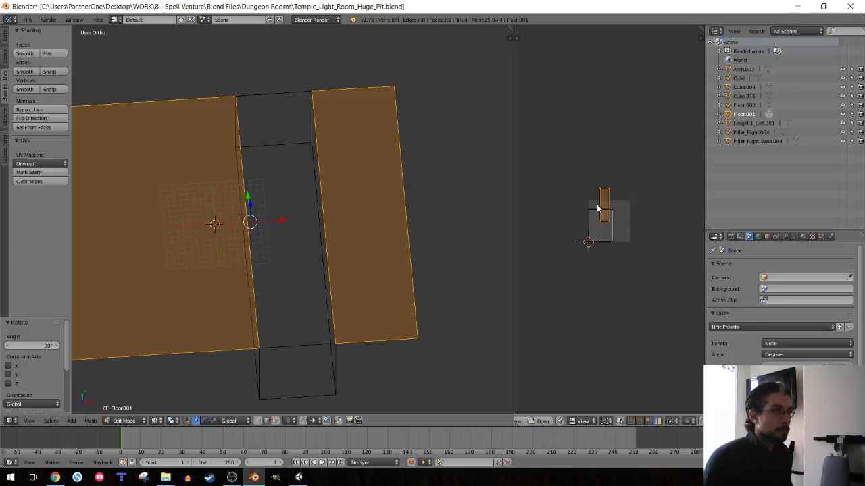
# - Reposition the UV island, then scale the UVs by 2 and back to 1
pyautogui.press('g')
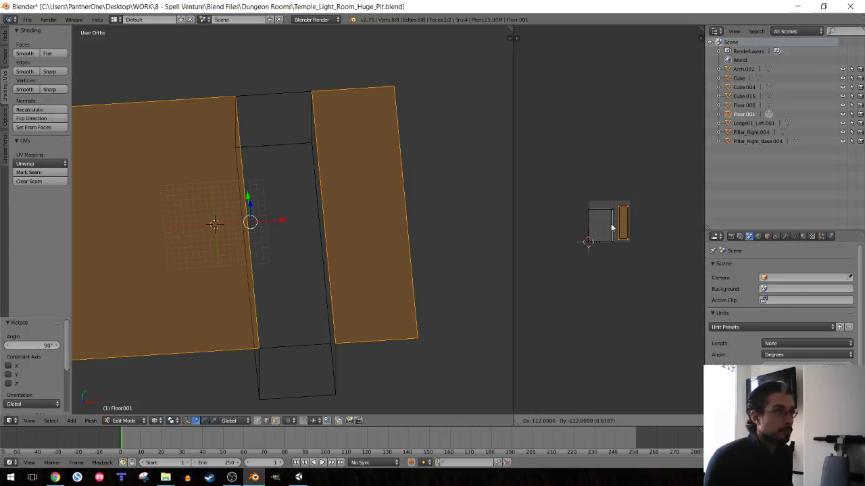
pyautogui.click(613, 230)
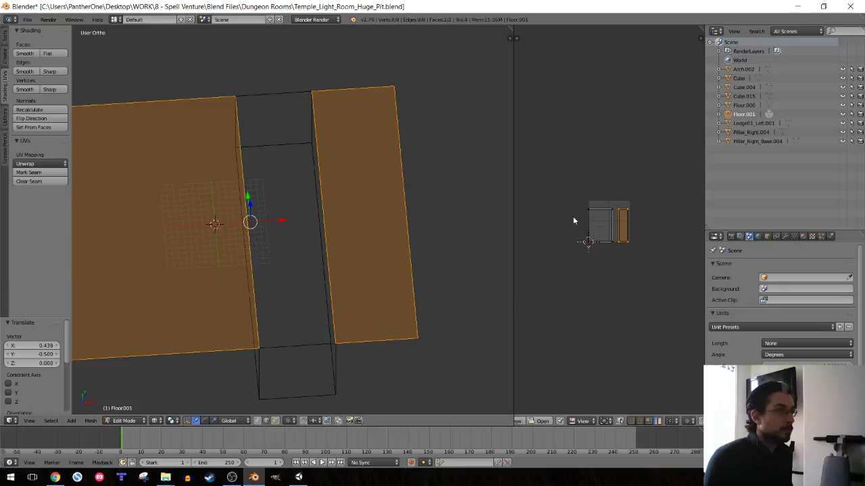
pyautogui.write('as2')
pyautogui.press('Return')
pyautogui.write('s1')
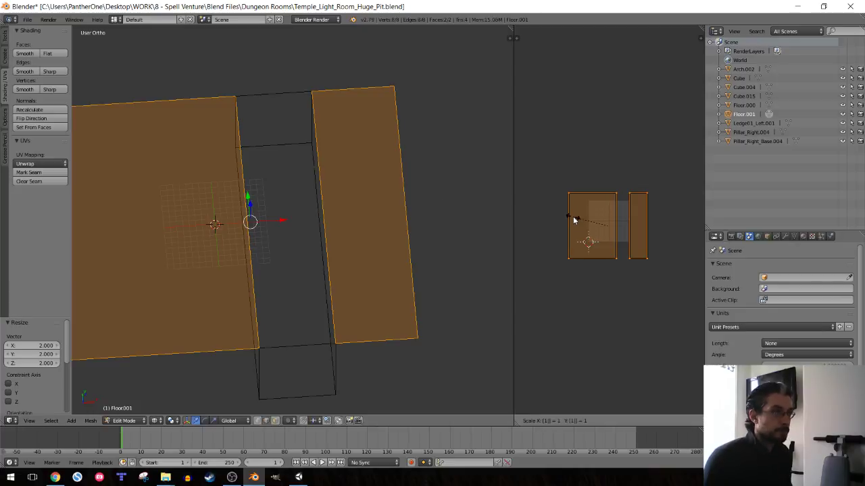
pyautogui.press('Return')
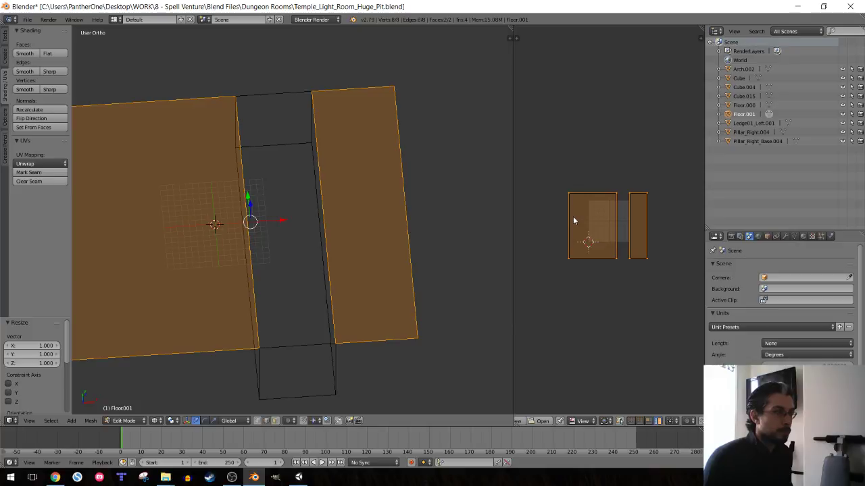
pyautogui.scroll(2, 573, 221)
pyautogui.scroll(-2, 535, 214)
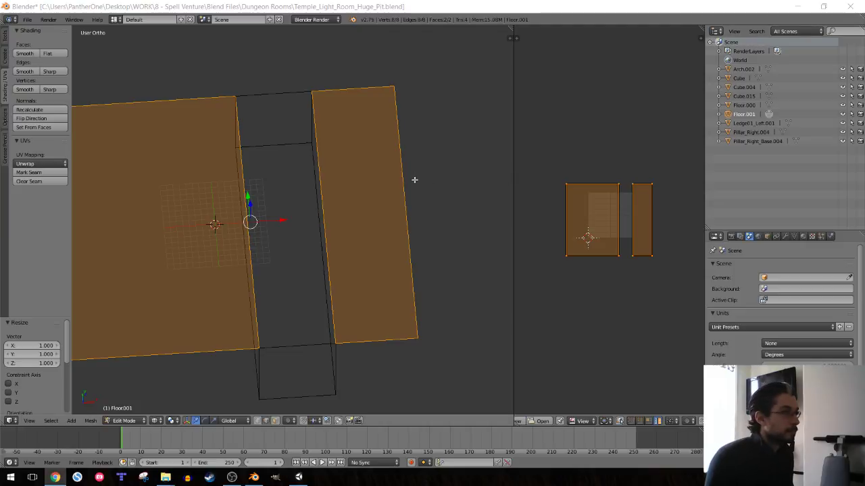
# - Apply rotation and scale to the floor in object mode
pyautogui.moveTo(414, 179)
pyautogui.mouseDown(button='middle')
pyautogui.moveTo(323, 209)
pyautogui.moveTo(306, 232)
pyautogui.mouseUp(button='middle')
pyautogui.press('Tab')
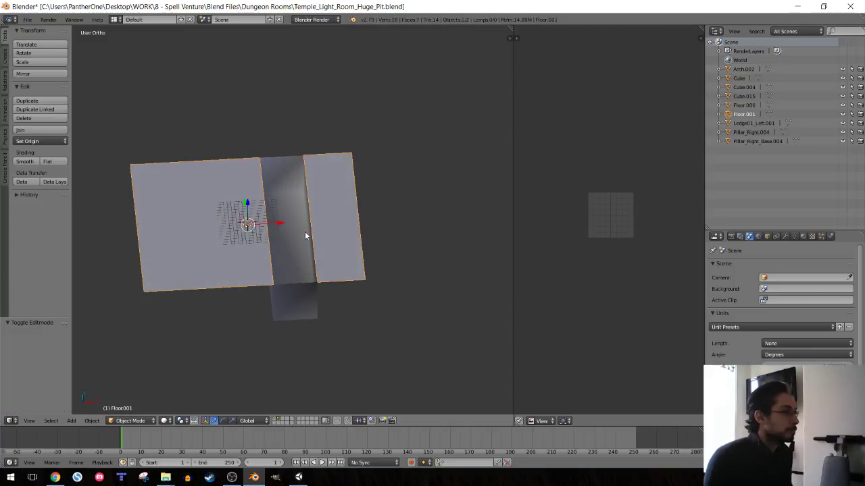
pyautogui.hotkey('ctrl', 'a')
pyautogui.click(306, 233)
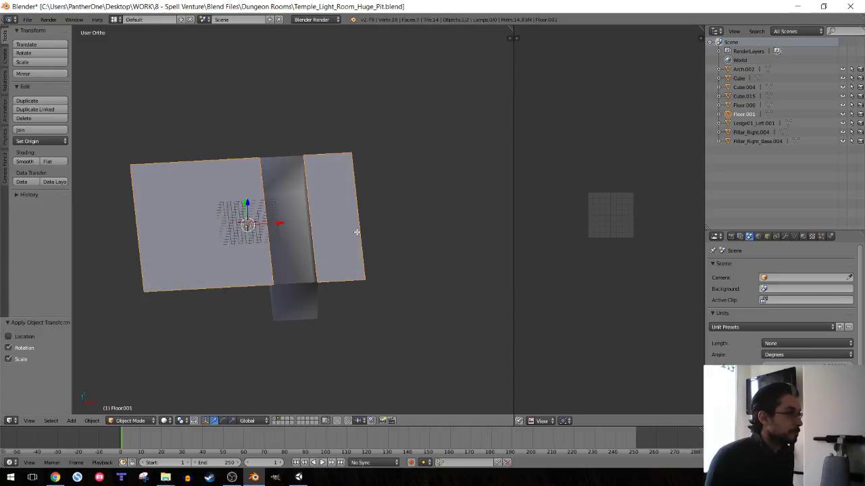
pyautogui.press('Tab')
pyautogui.press('Tab')
pyautogui.rightClick(305, 310)
pyautogui.press('Tab')
pyautogui.press('Tab')
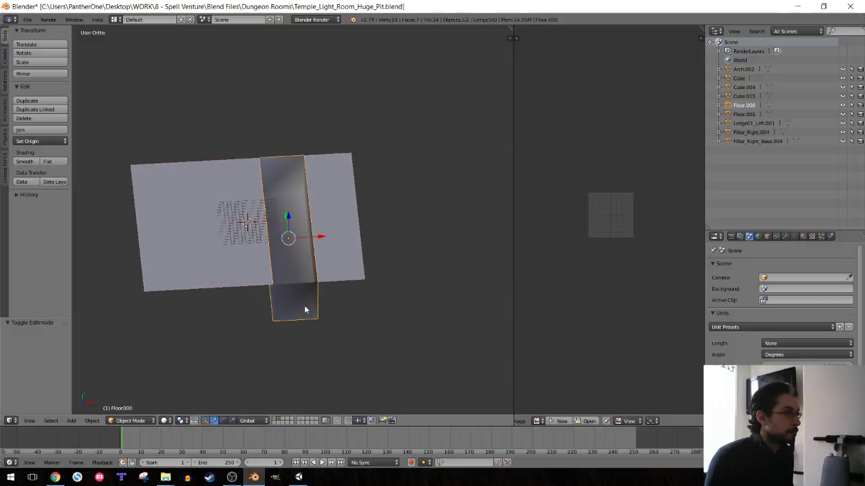
# - Delete the room mesh, restore it, and show only the floor planes' layer again
pyautogui.press('h')
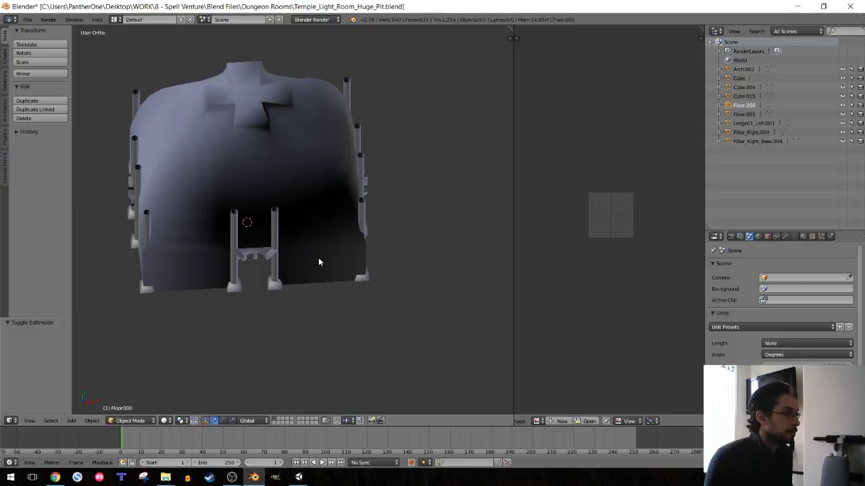
pyautogui.press('a')
pyautogui.press('Delete')
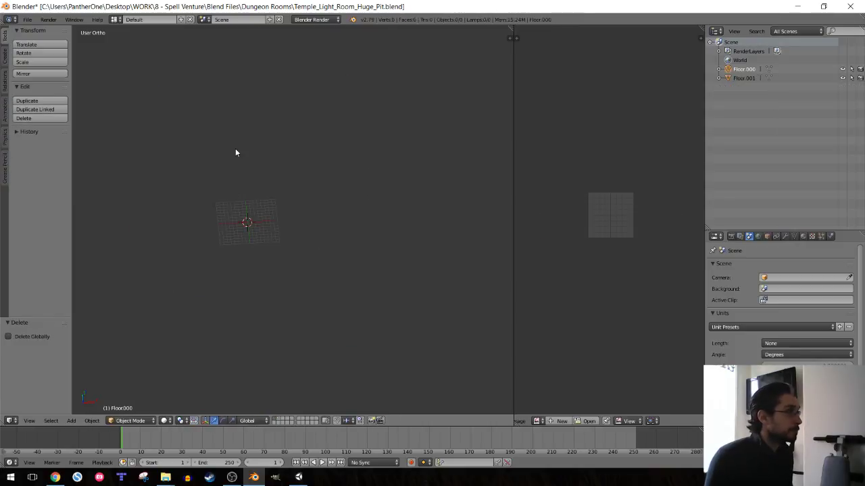
pyautogui.hotkey('ctrl', 'shift', 'o')
pyautogui.click(236, 148)
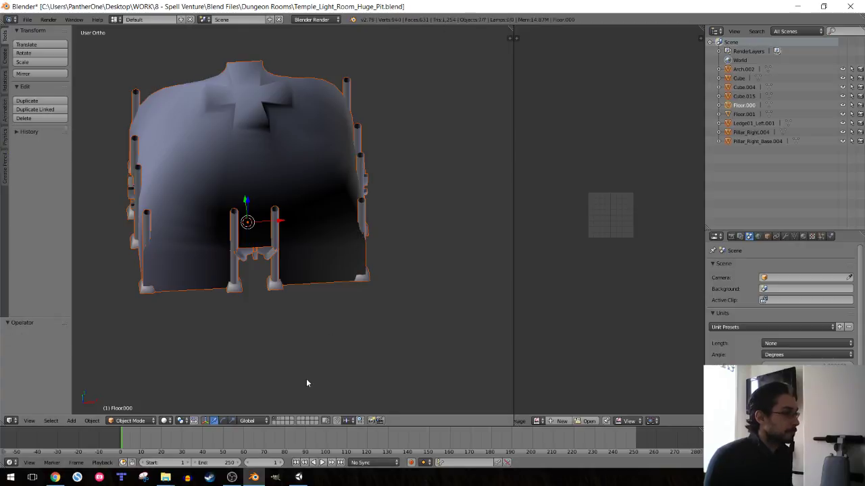
pyautogui.hotkey('ctrl', 'z')
pyautogui.click(298, 477)
# - Copy Temple_Light_Room_Huge_Pit from the Dungeon Rooms folder
pyautogui.moveTo(166, 477)
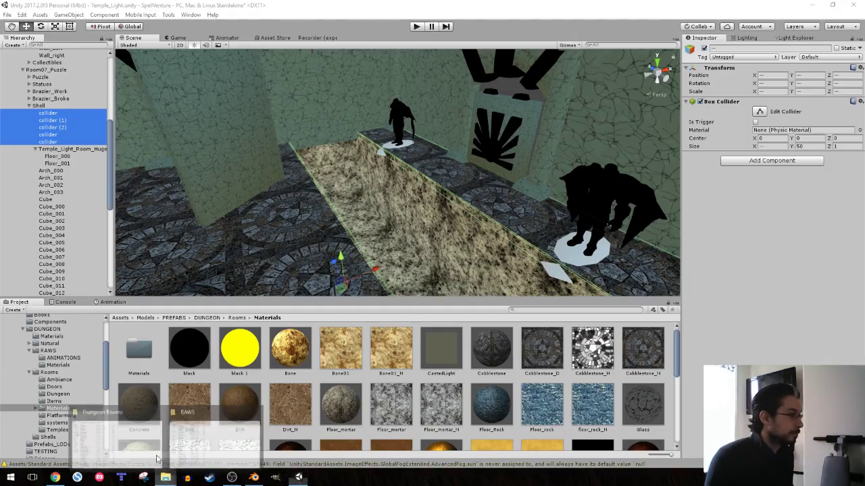
pyautogui.click(156, 459)
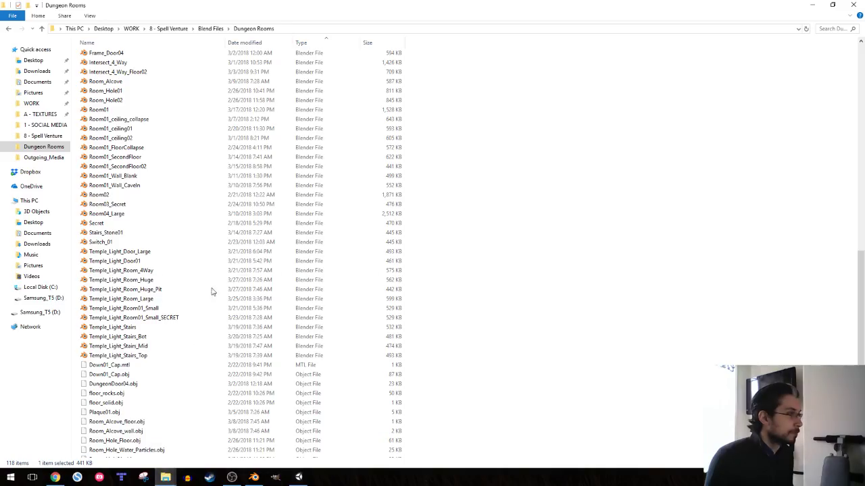
pyautogui.rightClick(151, 290)
pyautogui.click(169, 233)
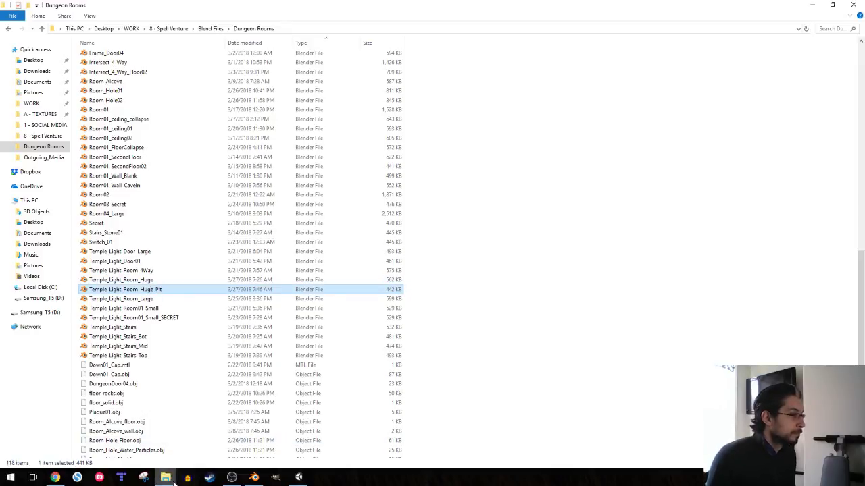
# - Paste it into the RAWS folder, replacing the existing file, and return to Unity
pyautogui.moveTo(173, 477)
pyautogui.click(210, 434)
pyautogui.rightClick(397, 232)
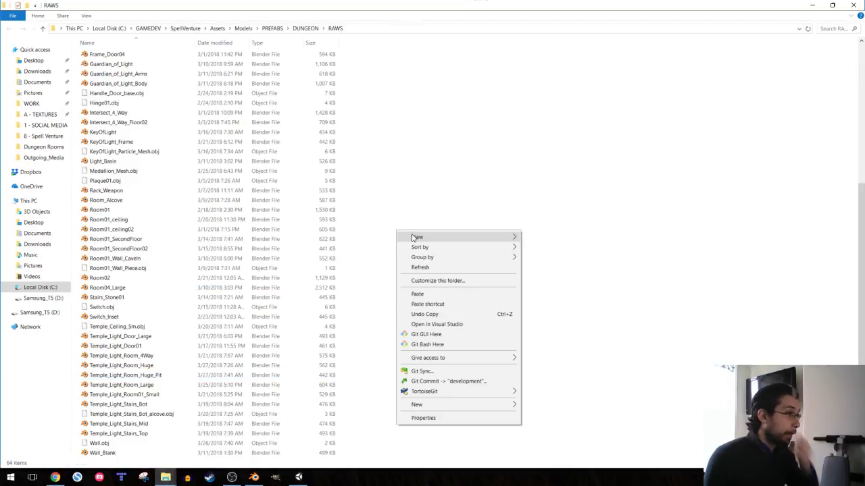
pyautogui.click(431, 294)
pyautogui.click(417, 174)
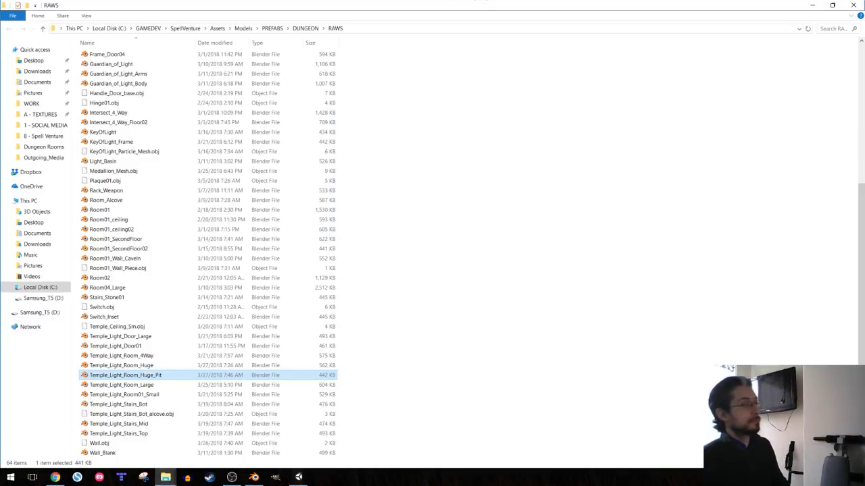
pyautogui.hotkey('alt', 'Tab')
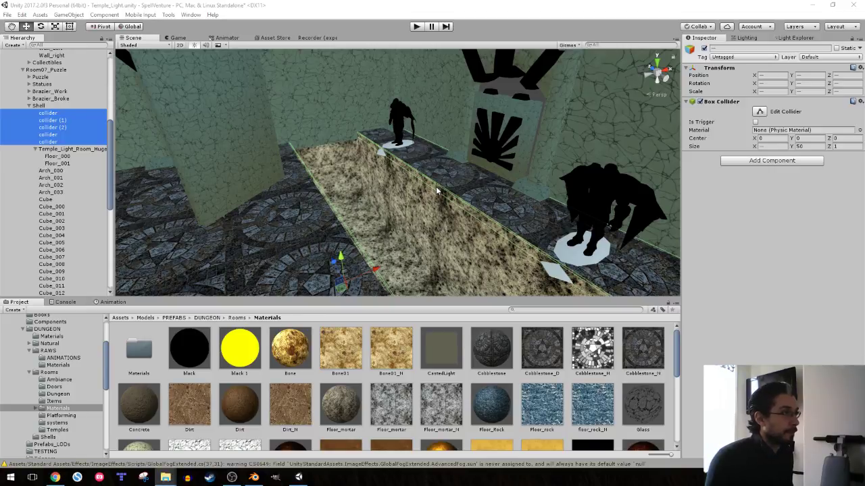
# - Inspect the pit by selecting Floor_000 and the wall plane in the scene
pyautogui.moveTo(415, 190)
pyautogui.keyDown('alt'); pyautogui.mouseDown()
pyautogui.moveTo(395, 201)
pyautogui.moveTo(426, 186)
pyautogui.moveTo(395, 183)
pyautogui.moveTo(389, 154)
pyautogui.moveTo(295, 113)
pyautogui.moveTo(359, 175)
pyautogui.mouseUp(); pyautogui.keyUp('alt')
pyautogui.click(408, 193)
pyautogui.scroll(2, 408, 193)
pyautogui.click(295, 113)
pyautogui.scroll(5, 57, 165)
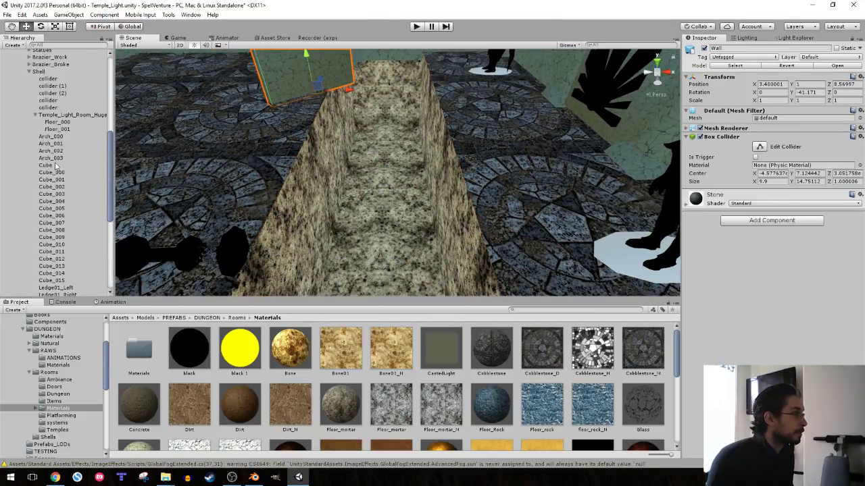
pyautogui.scroll(8, 57, 164)
# - Drag the top three Shell colliders onto Floor_000 in the Hierarchy
pyautogui.click(53, 188)
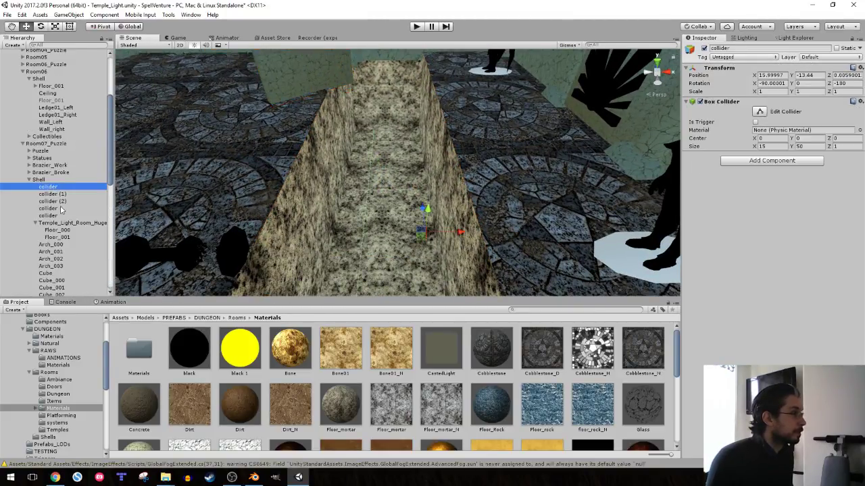
pyautogui.keyDown('shift'); pyautogui.click(62, 215); pyautogui.keyUp('shift')
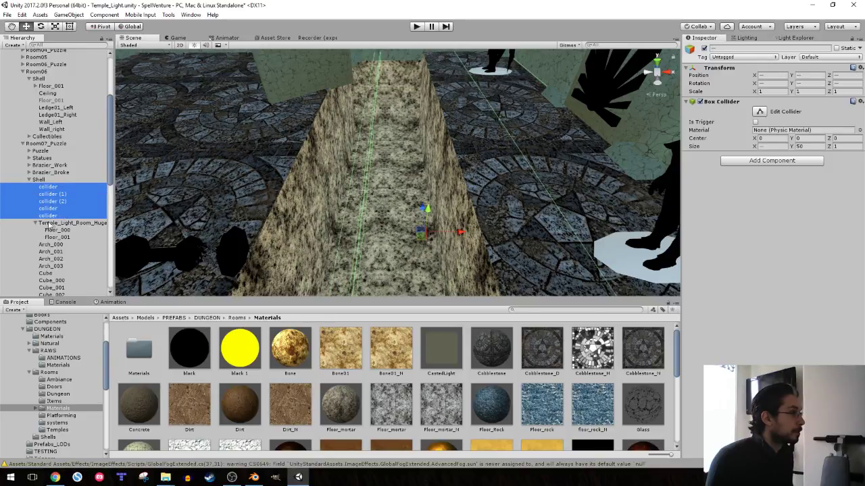
pyautogui.click(50, 192)
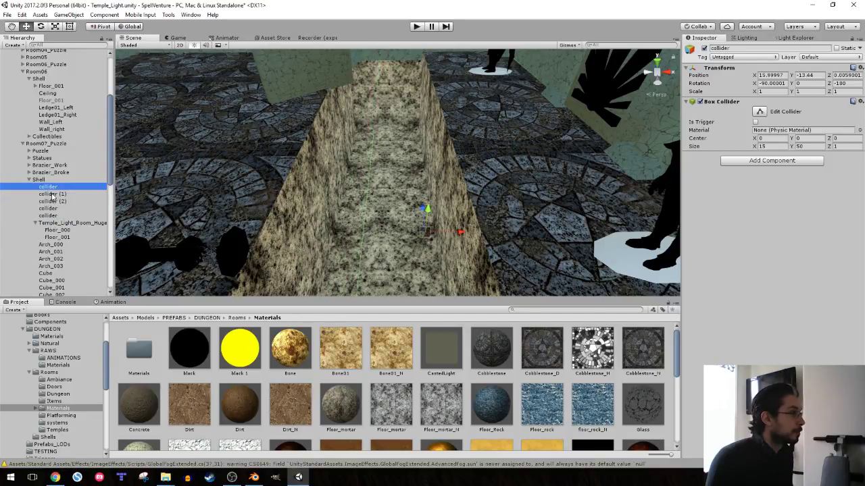
pyautogui.keyDown('shift'); pyautogui.click(56, 202); pyautogui.keyUp('shift')
pyautogui.moveTo(378, 169)
pyautogui.keyDown('alt'); pyautogui.mouseDown()
pyautogui.moveTo(312, 157)
pyautogui.moveTo(336, 161)
pyautogui.mouseUp(); pyautogui.keyUp('alt')
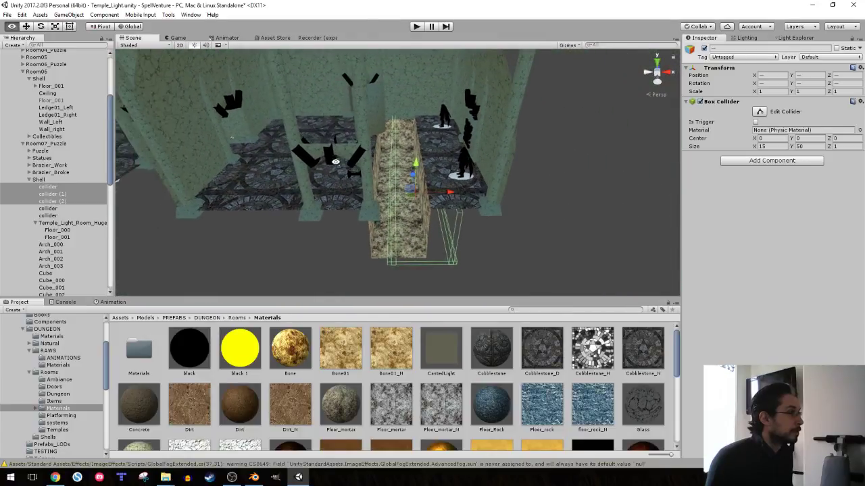
pyautogui.moveTo(57, 203); pyautogui.dragTo(64, 232)
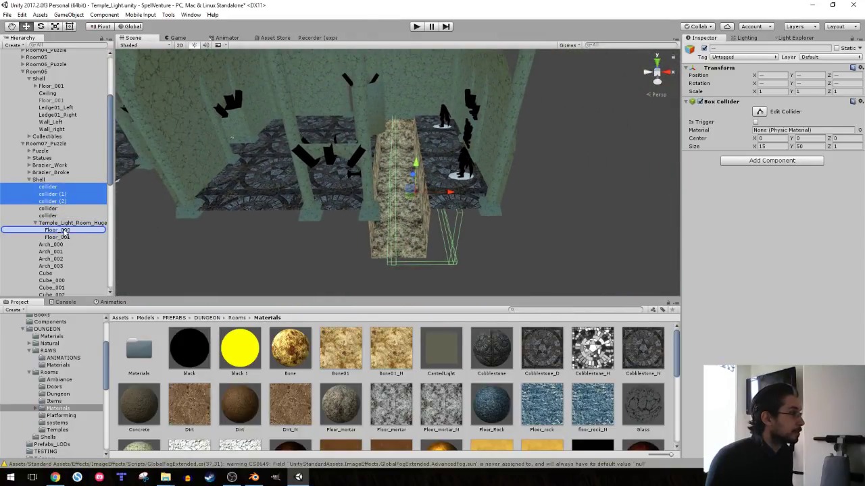
pyautogui.click(63, 209)
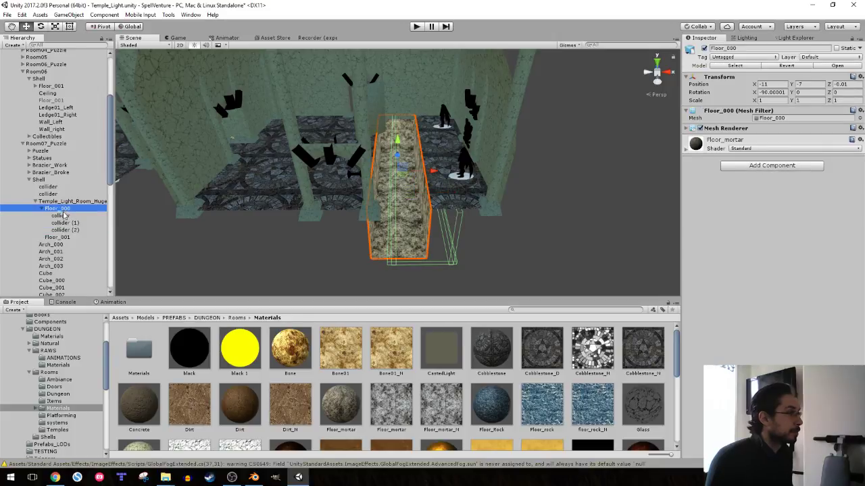
pyautogui.click(65, 216)
# - Create an empty child under Floor_000 named 'Colliders'
pyautogui.rightClick(64, 209)
pyautogui.click(96, 284)
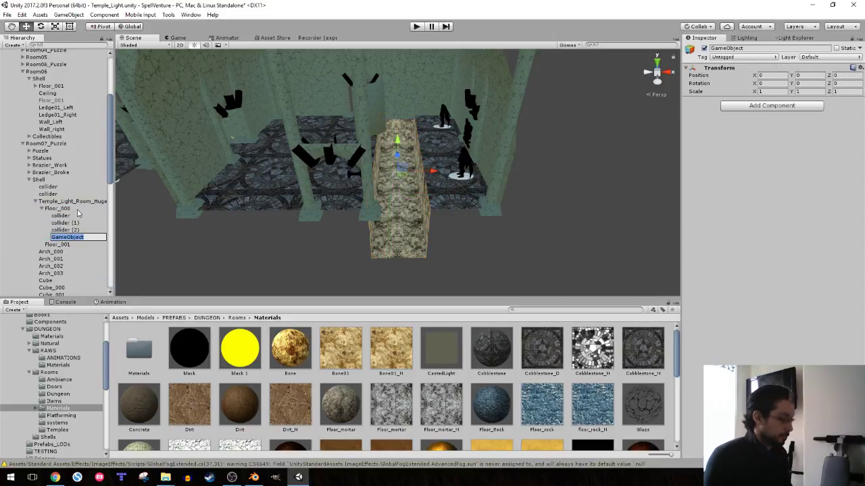
pyautogui.write('Colliders')
pyautogui.press('Return')
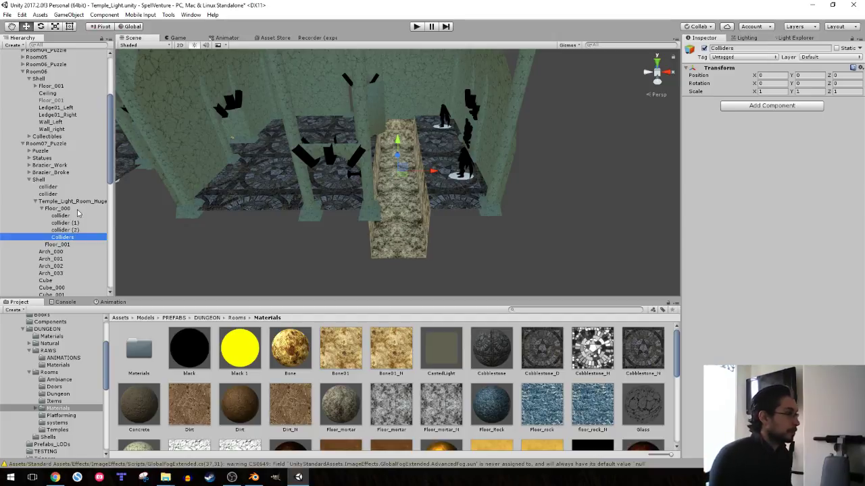
# - Place the three colliders inside Colliders and shift the group to X 5
pyautogui.click(65, 230)
pyautogui.keyDown('shift'); pyautogui.click(61, 216); pyautogui.keyUp('shift')
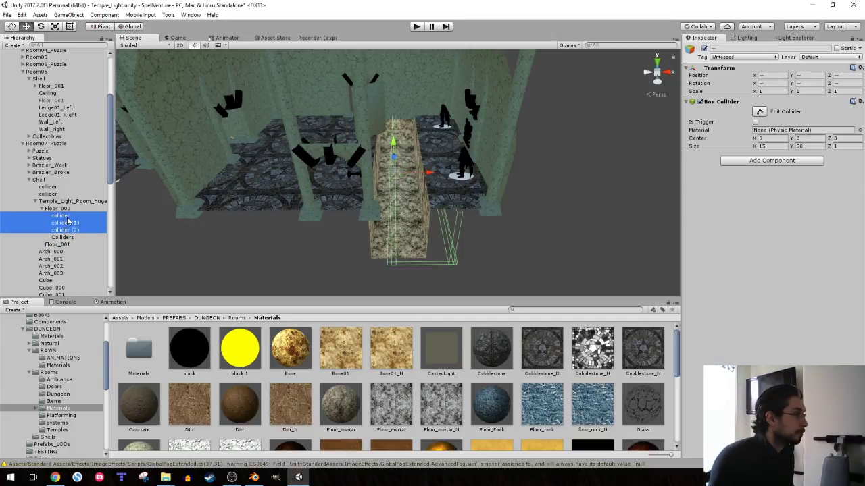
pyautogui.moveTo(65, 223); pyautogui.dragTo(62, 237)
pyautogui.click(62, 216)
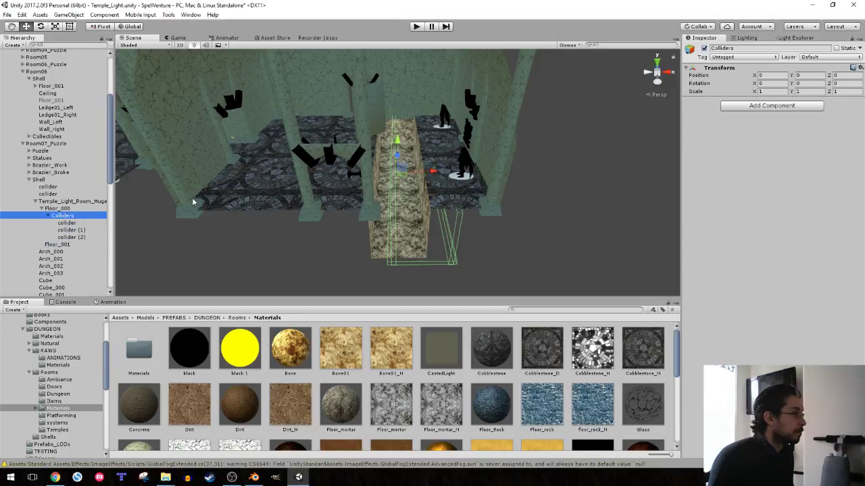
pyautogui.moveTo(427, 170); pyautogui.dragTo(417, 172)
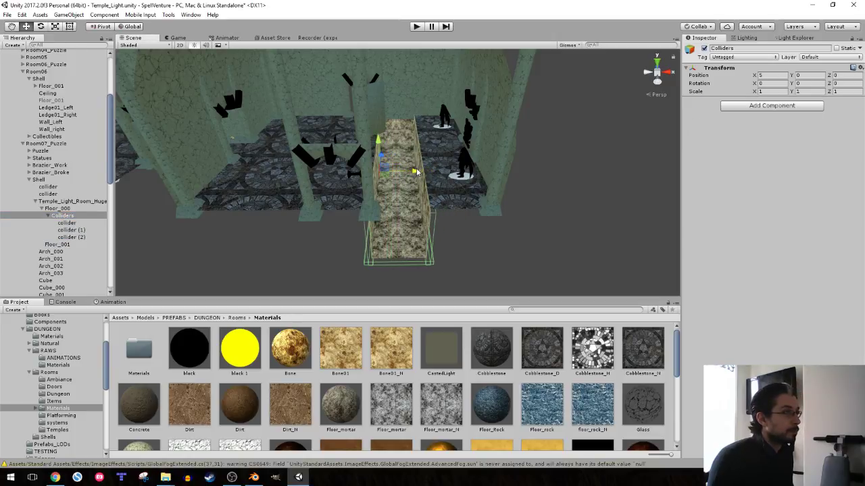
pyautogui.moveTo(415, 177)
pyautogui.mouseDown(button='right')
pyautogui.moveTo(417, 190)
pyautogui.moveTo(413, 126)
pyautogui.moveTo(408, 144)
pyautogui.mouseUp(button='right')
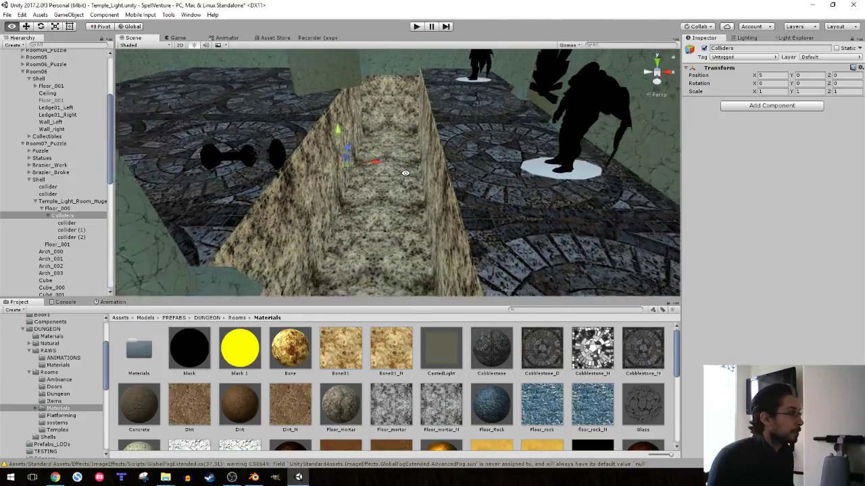
# - Move the two remaining Shell colliders under Floor_001
pyautogui.moveTo(408, 144); pyautogui.dragTo(174, 202, button='right')
pyautogui.click(47, 216)
pyautogui.click(50, 195)
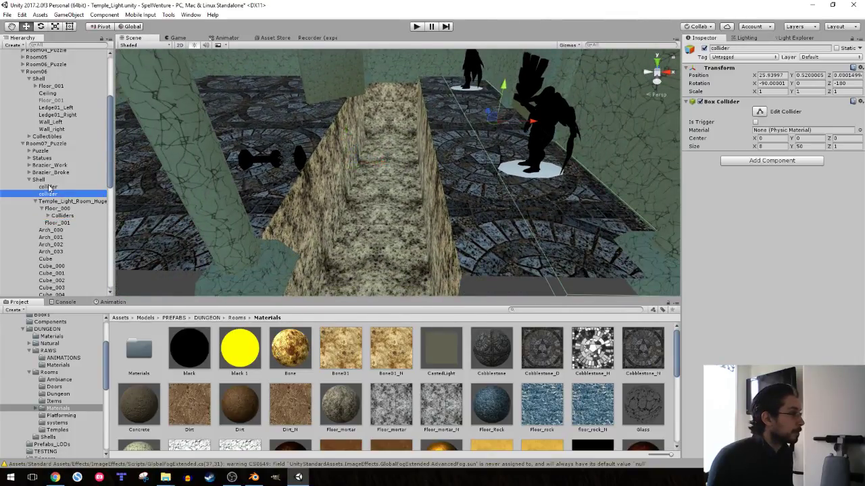
pyautogui.keyDown('shift'); pyautogui.click(48, 186); pyautogui.keyUp('shift')
pyautogui.moveTo(48, 188); pyautogui.dragTo(60, 223)
pyautogui.moveTo(60, 227); pyautogui.dragTo(57, 223)
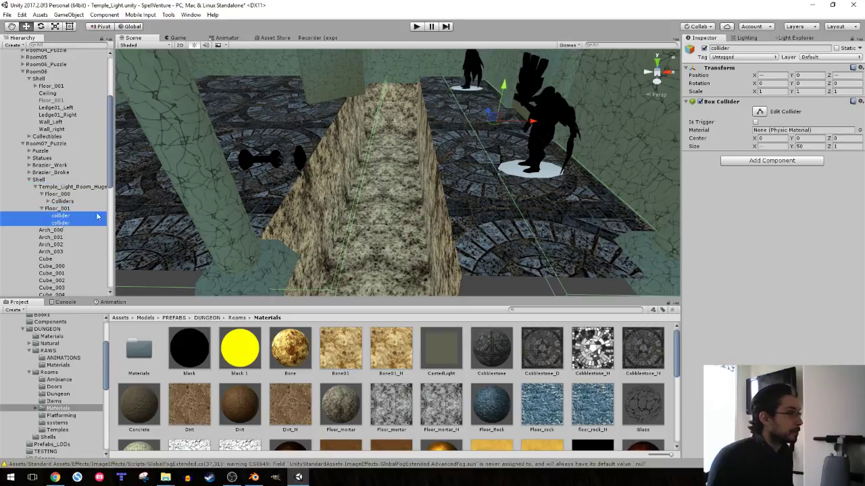
# - Slide the second Floor_001 collider along X and set its width to 13
pyautogui.keyDown('alt'); pyautogui.moveTo(419, 169); pyautogui.dragTo(510, 152); pyautogui.keyUp('alt')
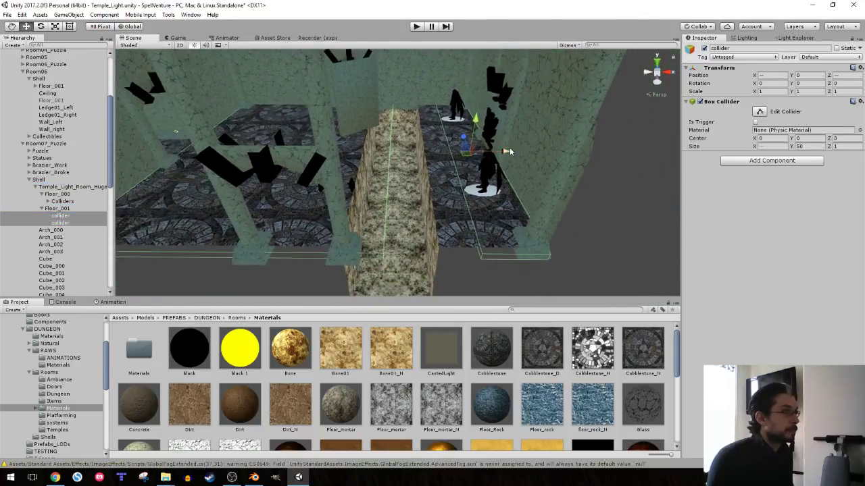
pyautogui.click(66, 216)
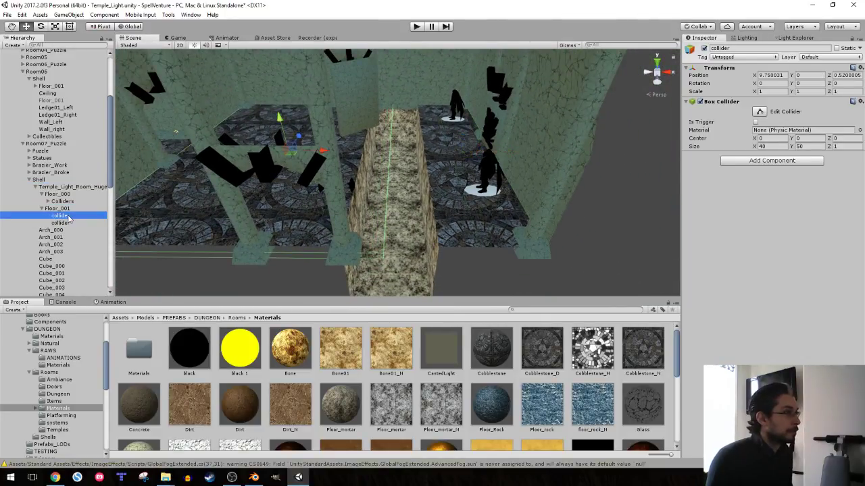
pyautogui.click(67, 224)
pyautogui.moveTo(504, 155); pyautogui.dragTo(492, 155)
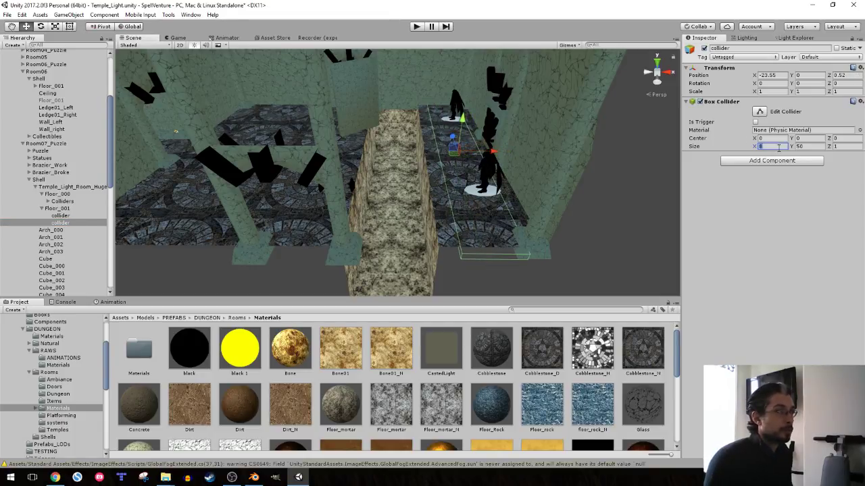
pyautogui.write('10')
pyautogui.press('BackSpace')
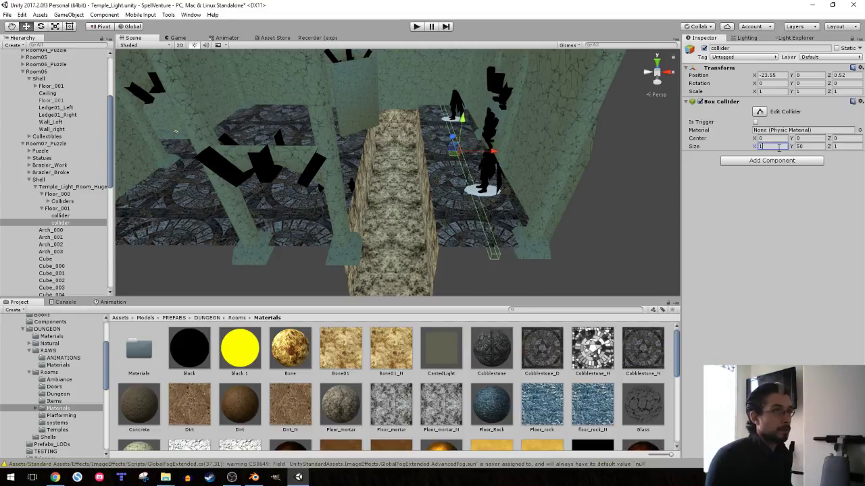
pyautogui.write('5')
pyautogui.press('BackSpace')
pyautogui.write('3')
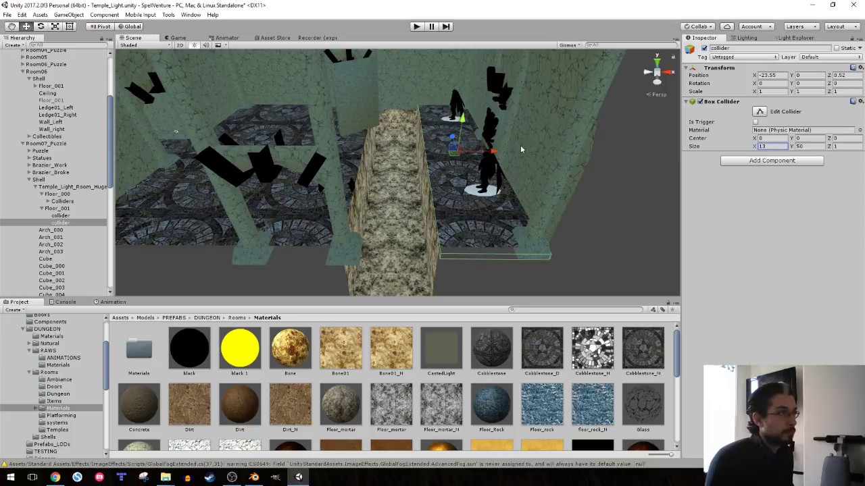
pyautogui.moveTo(493, 153); pyautogui.dragTo(494, 153)
# - Move the other Floor_001 collider along X to about 12.37
pyautogui.keyDown('alt'); pyautogui.moveTo(417, 147); pyautogui.dragTo(379, 154); pyautogui.keyUp('alt')
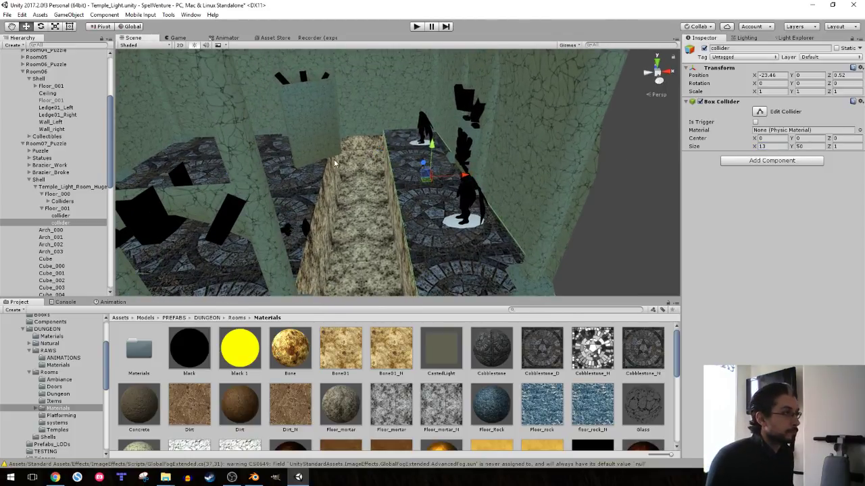
pyautogui.doubleClick(72, 215)
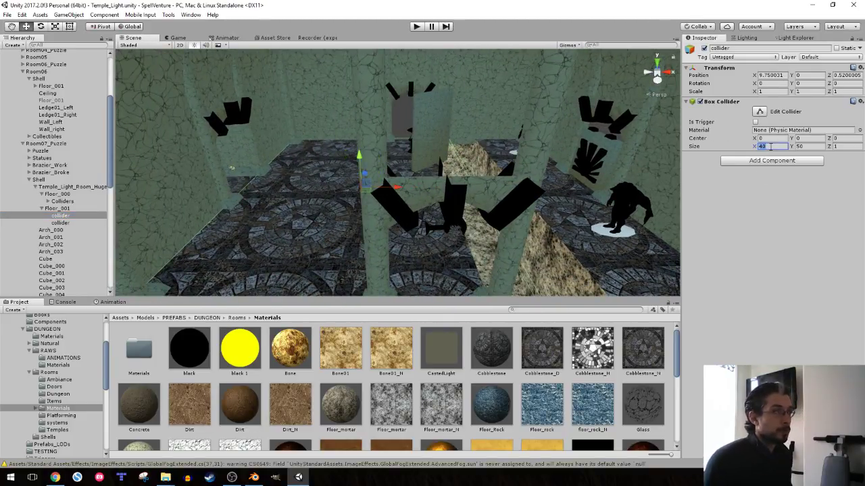
pyautogui.write('35')
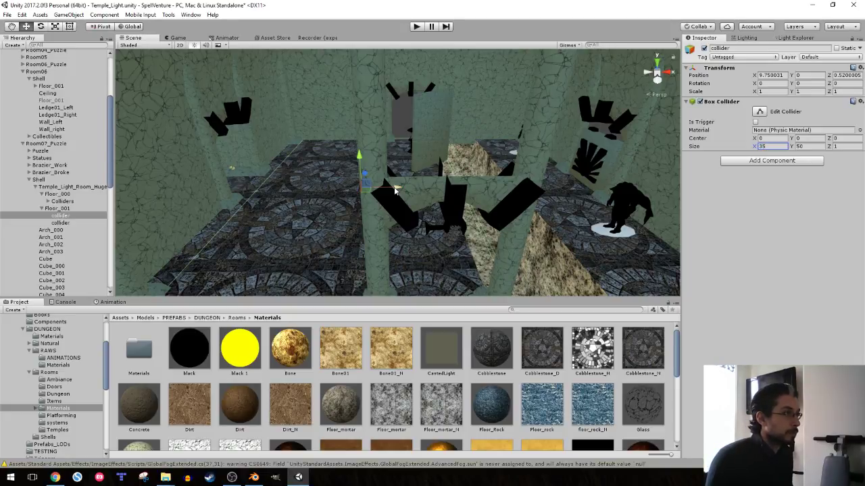
pyautogui.moveTo(395, 191); pyautogui.dragTo(380, 193)
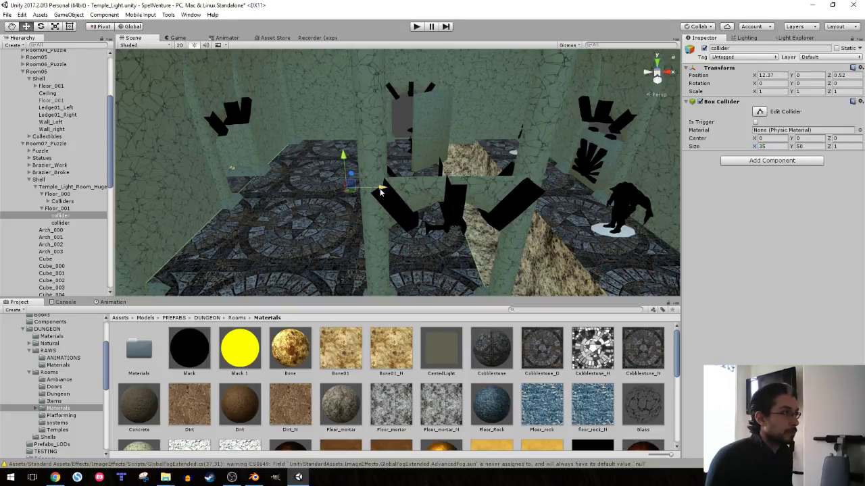
pyautogui.write('36')
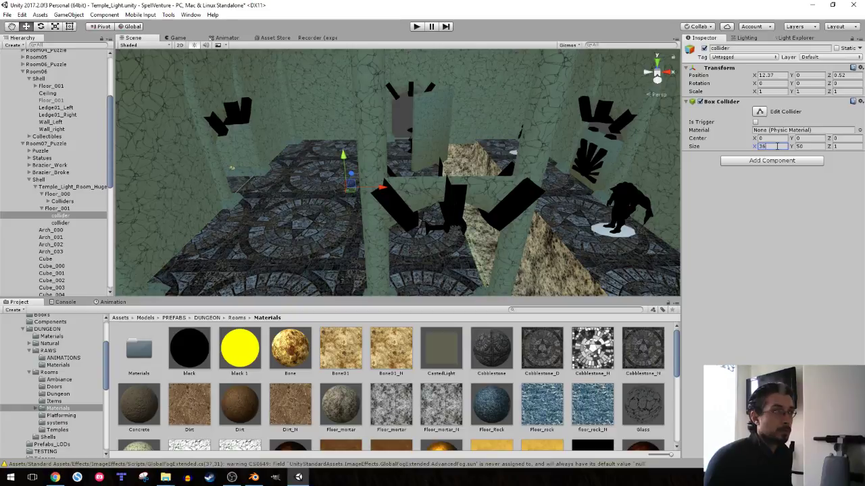
pyautogui.moveTo(387, 192); pyautogui.dragTo(383, 190)
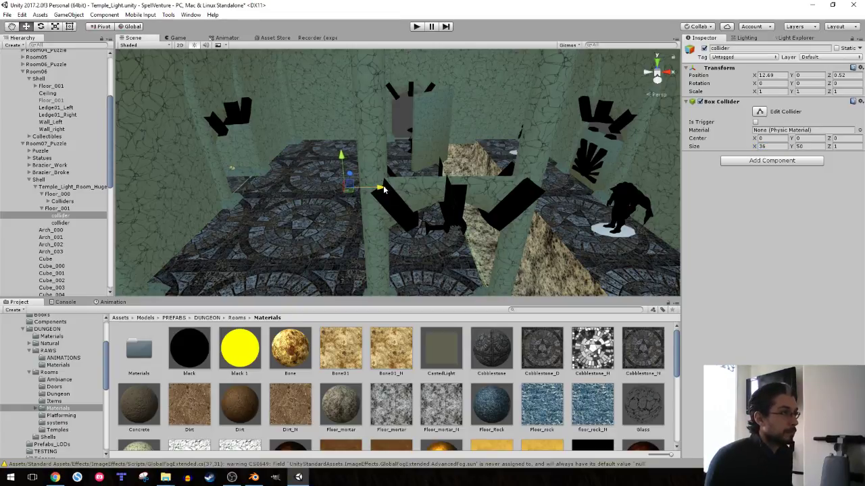
pyautogui.moveTo(383, 190); pyautogui.dragTo(414, 198, button='right')
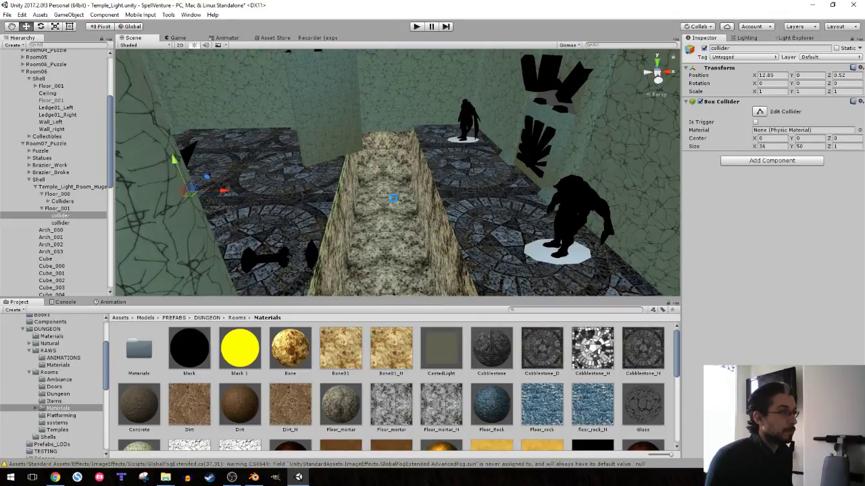
# - Rename the second and third colliders in Floor_000's Colliders group to 'collider'
pyautogui.click(48, 201)
pyautogui.click(68, 216)
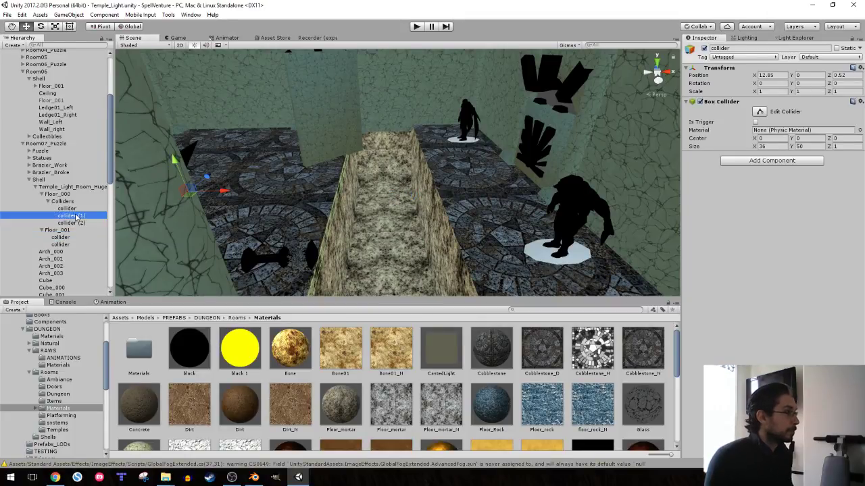
pyautogui.click(75, 216)
pyautogui.write('d')
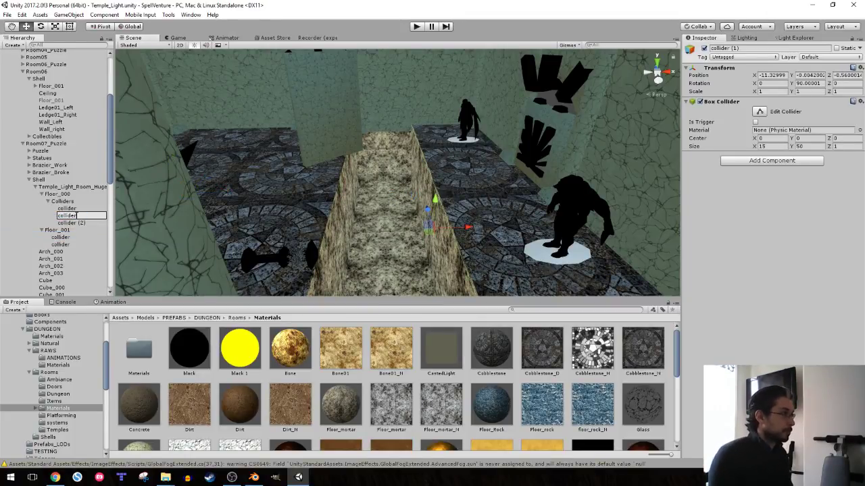
pyautogui.press('Return')
pyautogui.press('Down')
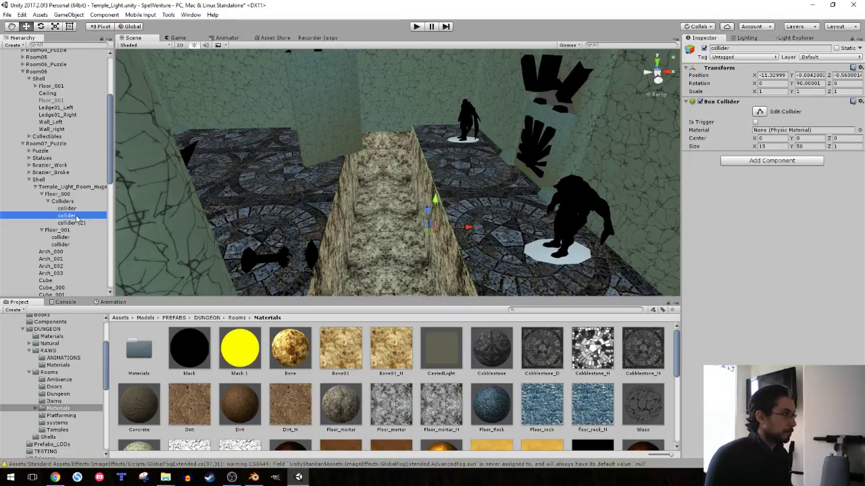
pyautogui.press('F2')
pyautogui.press('Return')
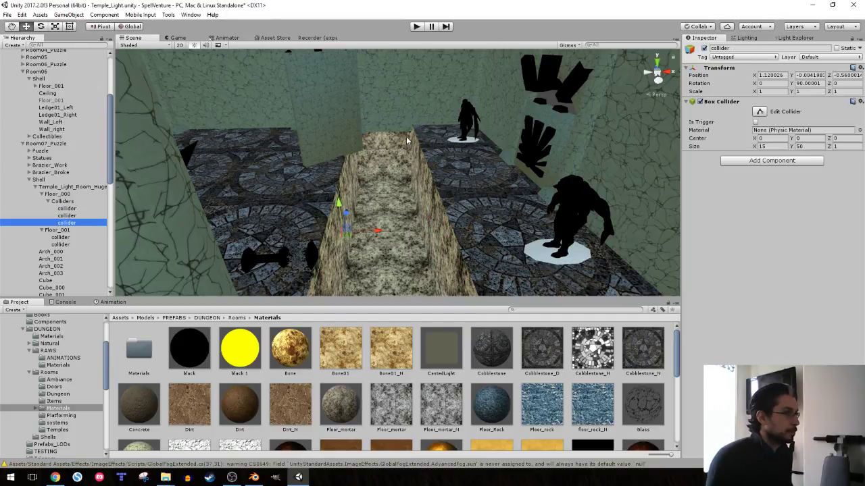
# - Duplicate a collider, name the copy 'collider', and rotate it to 90, 0, -90
pyautogui.keyDown('alt'); pyautogui.moveTo(407, 139); pyautogui.dragTo(112, 217); pyautogui.keyUp('alt')
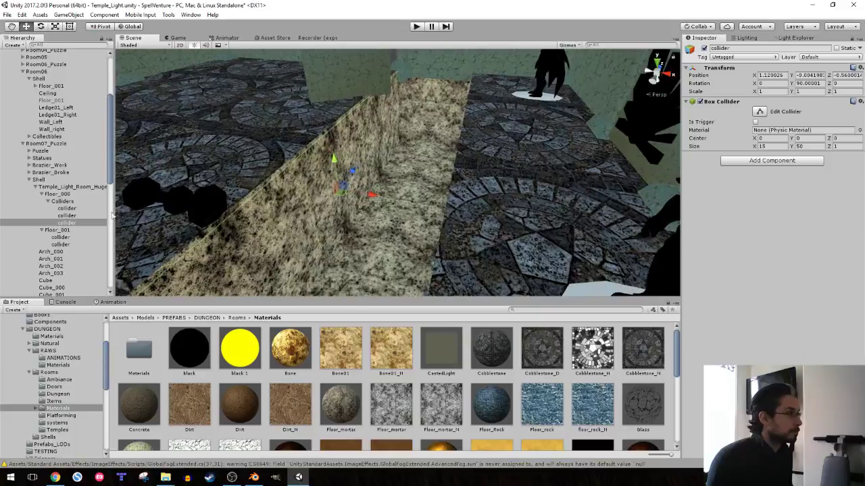
pyautogui.hotkey('ctrl', 'd')
pyautogui.press('F2')
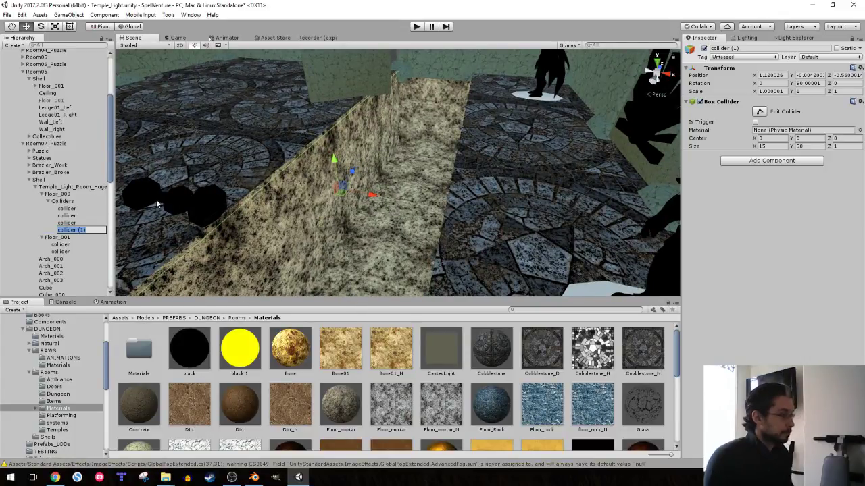
pyautogui.write('collider')
pyautogui.press('Return')
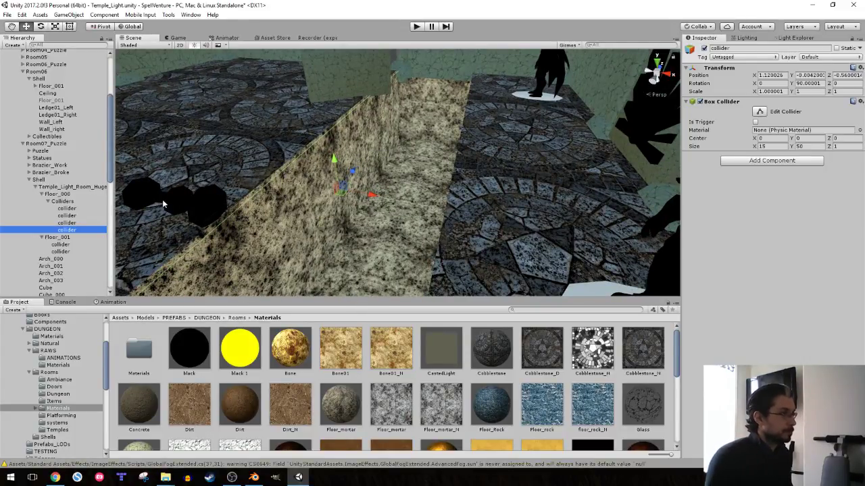
pyautogui.press('e')
pyautogui.moveTo(352, 209)
pyautogui.mouseDown()
pyautogui.moveTo(470, 209)
pyautogui.moveTo(415, 173)
pyautogui.moveTo(419, 163)
pyautogui.mouseUp()
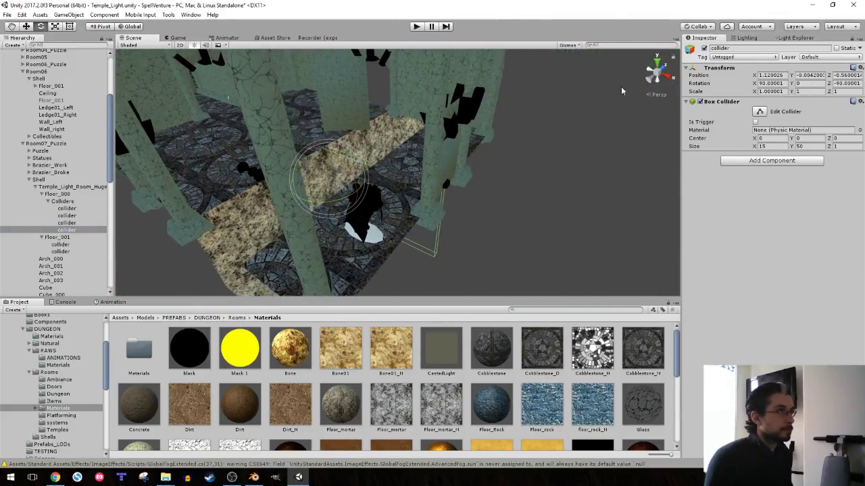
# - Move the floor collider to Y 24 and set its Box Collider Size Y to 15
pyautogui.click(656, 62)
pyautogui.scroll(2, 398, 155)
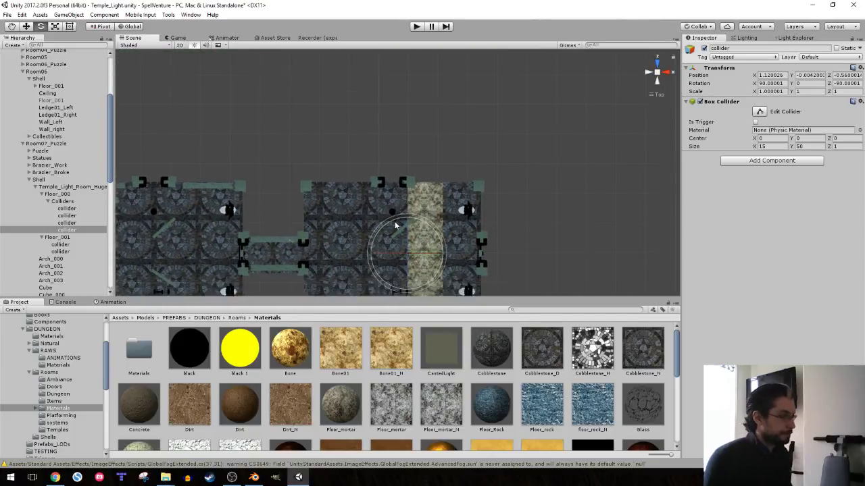
pyautogui.scroll(3, 397, 154)
pyautogui.scroll(3, 409, 156)
pyautogui.press('w')
pyautogui.moveTo(405, 154); pyautogui.dragTo(411, 26)
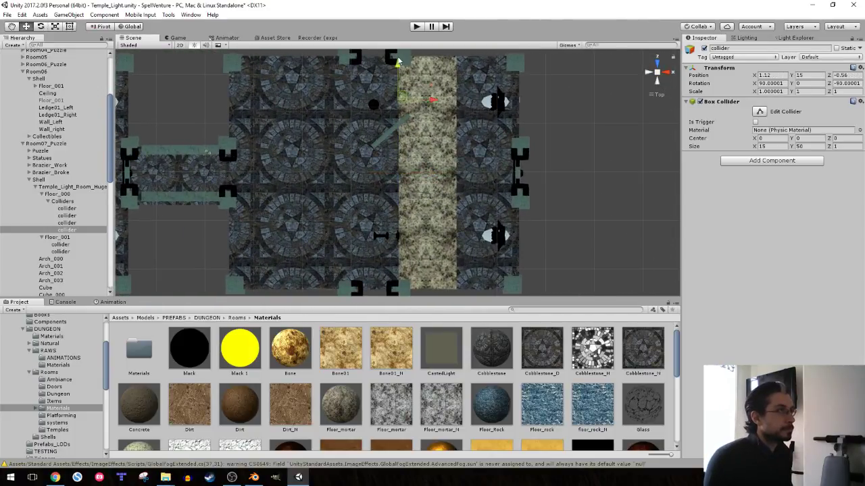
pyautogui.moveTo(409, 80)
pyautogui.keyDown('alt'); pyautogui.mouseDown()
pyautogui.moveTo(427, 174)
pyautogui.moveTo(475, 174)
pyautogui.mouseUp(); pyautogui.keyUp('alt')
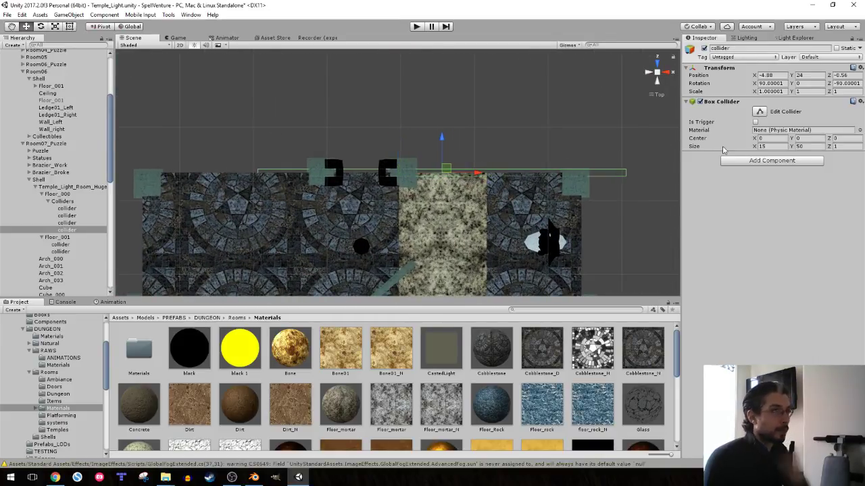
pyautogui.click(814, 146)
pyautogui.write('10')
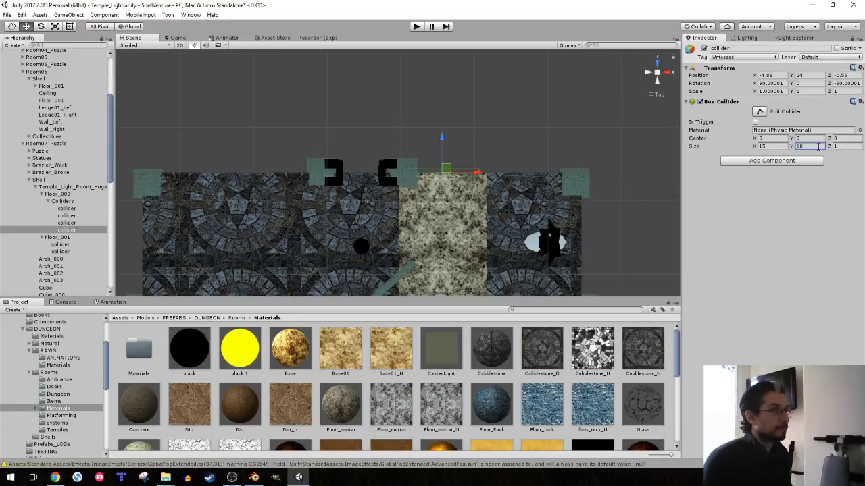
pyautogui.write('15')
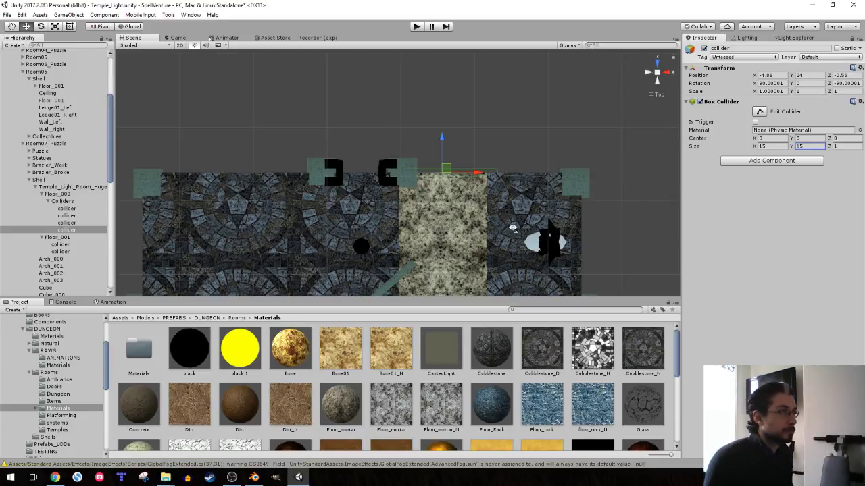
pyautogui.moveTo(512, 228)
pyautogui.keyDown('alt'); pyautogui.mouseDown()
pyautogui.moveTo(381, 183)
pyautogui.moveTo(440, 187)
pyautogui.moveTo(216, 223)
pyautogui.mouseUp(); pyautogui.keyUp('alt')
# - Duplicate the resized collider, place the copy at Y -24.46 and rename it collider
pyautogui.hotkey('ctrl', 'd')
pyautogui.click(656, 70)
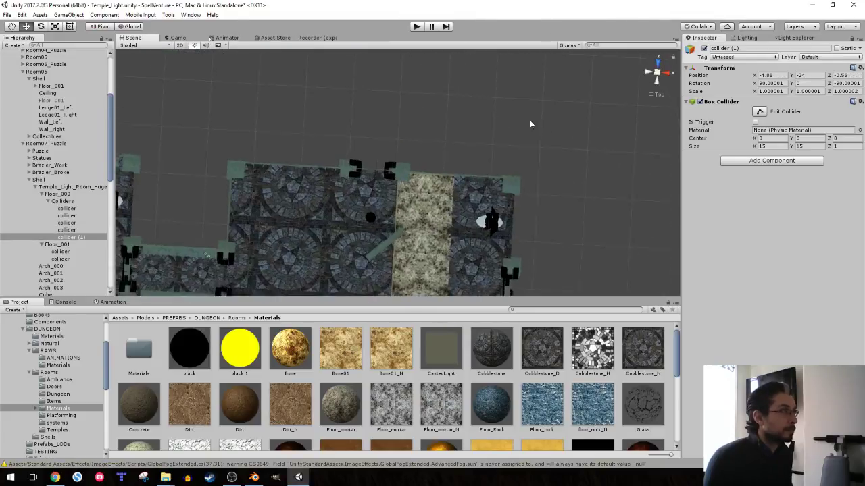
pyautogui.scroll(3, 446, 199)
pyautogui.scroll(2, 446, 149)
pyautogui.moveTo(446, 149)
pyautogui.keyDown('alt'); pyautogui.mouseDown()
pyautogui.moveTo(363, 115)
pyautogui.moveTo(412, 171)
pyautogui.moveTo(310, 128)
pyautogui.moveTo(453, 191)
pyautogui.mouseUp(); pyautogui.keyUp('alt')
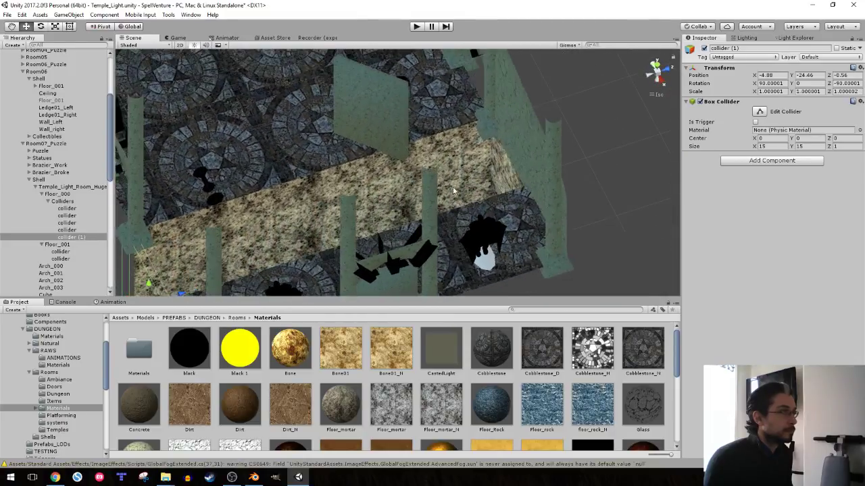
pyautogui.click(93, 230)
pyautogui.keyDown('alt'); pyautogui.moveTo(534, 184); pyautogui.dragTo(533, 224); pyautogui.keyUp('alt')
pyautogui.click(57, 245)
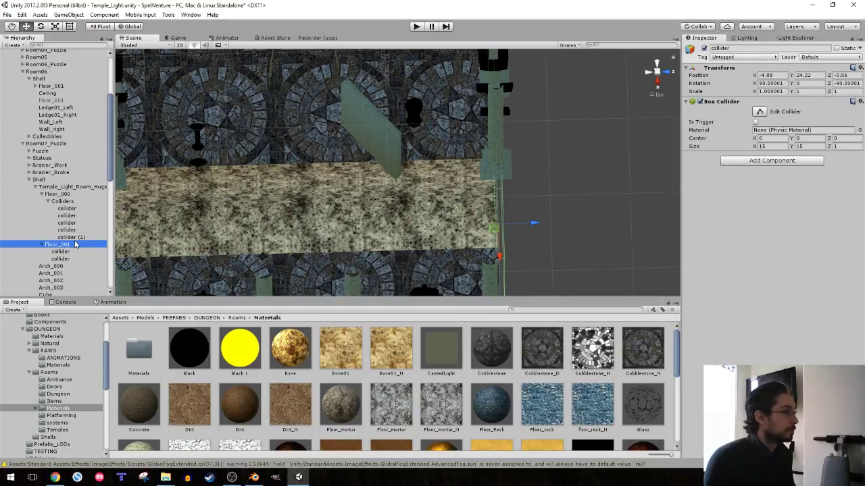
pyautogui.click(68, 237)
pyautogui.click(66, 237)
pyautogui.write('collider')
pyautogui.press('Return')
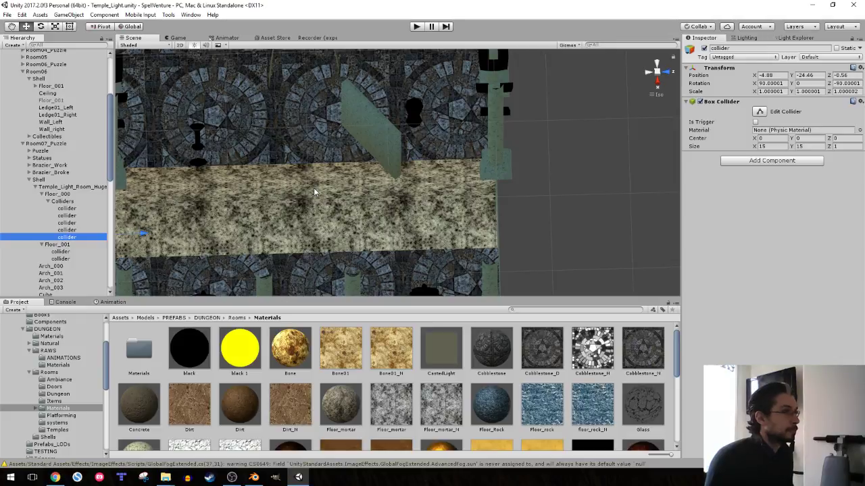
# - Inspect the trench from above and select the green wall panel beside it
pyautogui.keyDown('alt'); pyautogui.moveTo(314, 188); pyautogui.dragTo(359, 147); pyautogui.keyUp('alt')
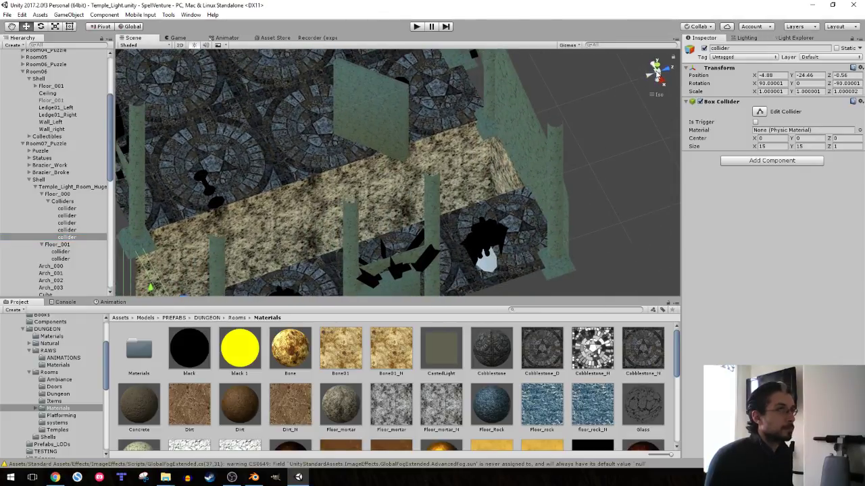
pyautogui.click(656, 74)
pyautogui.moveTo(521, 164)
pyautogui.keyDown('alt'); pyautogui.mouseDown()
pyautogui.moveTo(309, 85)
pyautogui.moveTo(593, 66)
pyautogui.moveTo(417, 100)
pyautogui.mouseUp(); pyautogui.keyUp('alt')
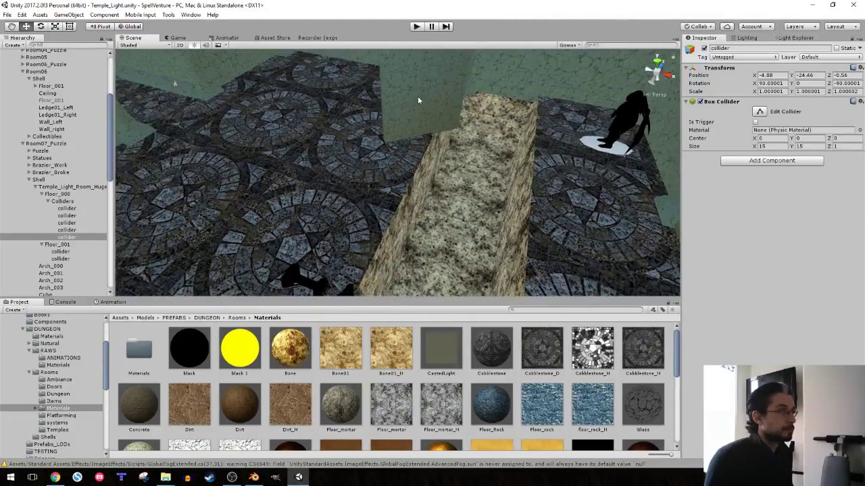
pyautogui.click(417, 100)
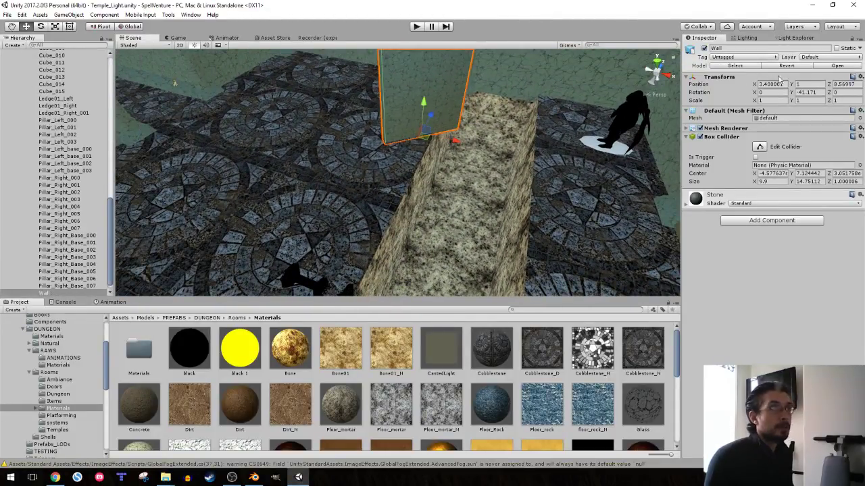
# - Reset the wall's Y rotation to 0 and rotate it flat to -90, 0, -90
pyautogui.click(811, 92)
pyautogui.write('0')
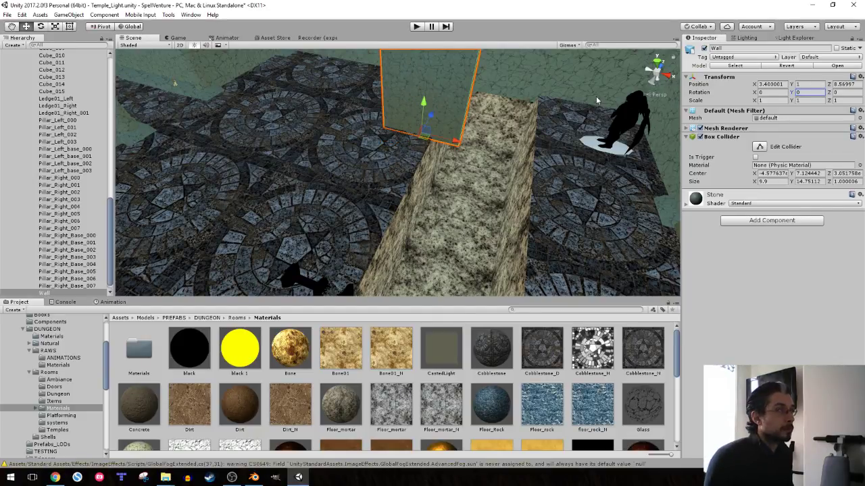
pyautogui.write('e')
pyautogui.moveTo(397, 177); pyautogui.dragTo(376, 258)
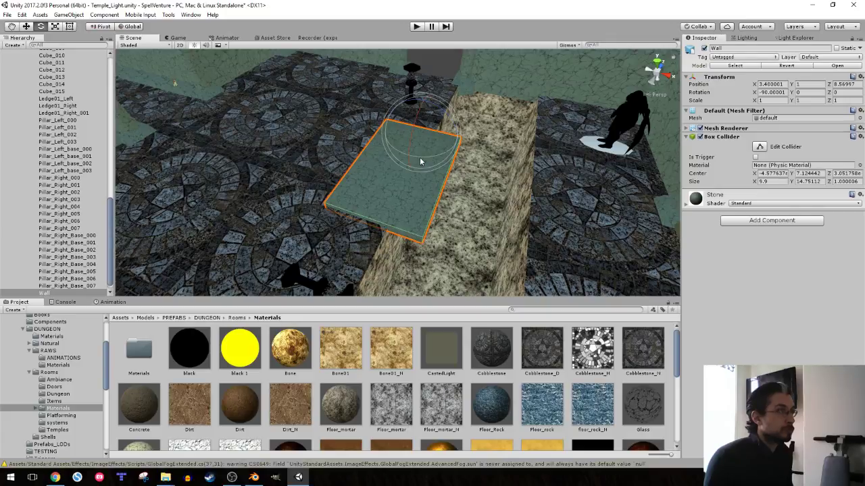
pyautogui.press('w')
pyautogui.press('e')
pyautogui.moveTo(419, 161)
pyautogui.mouseDown()
pyautogui.moveTo(433, 122)
pyautogui.moveTo(425, 113)
pyautogui.moveTo(398, 159)
pyautogui.moveTo(523, 148)
pyautogui.moveTo(662, 167)
pyautogui.mouseUp()
# - Slide the flat wall off the trench onto the floor at X -8.83, Z -0.43
pyautogui.press('w')
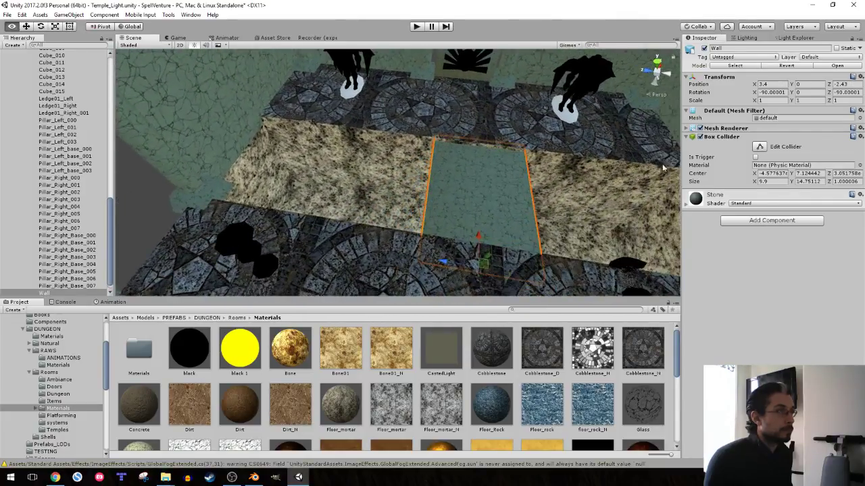
pyautogui.moveTo(441, 266); pyautogui.dragTo(453, 232)
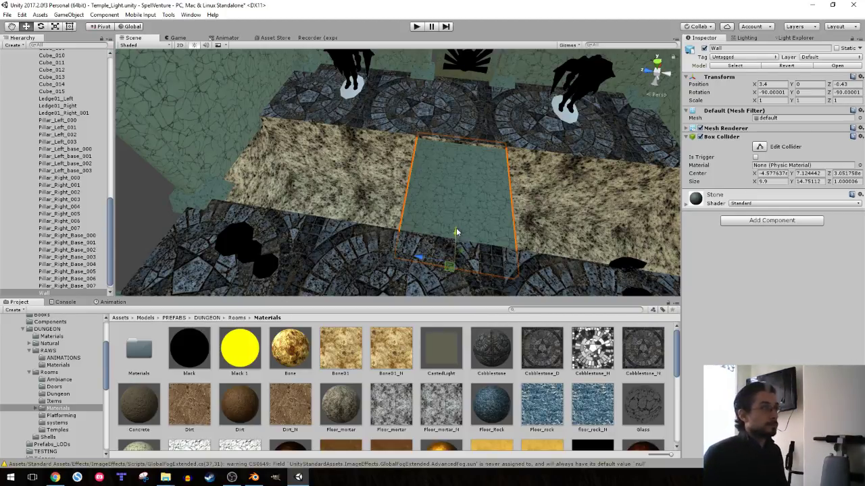
pyautogui.moveTo(455, 231); pyautogui.dragTo(449, 382)
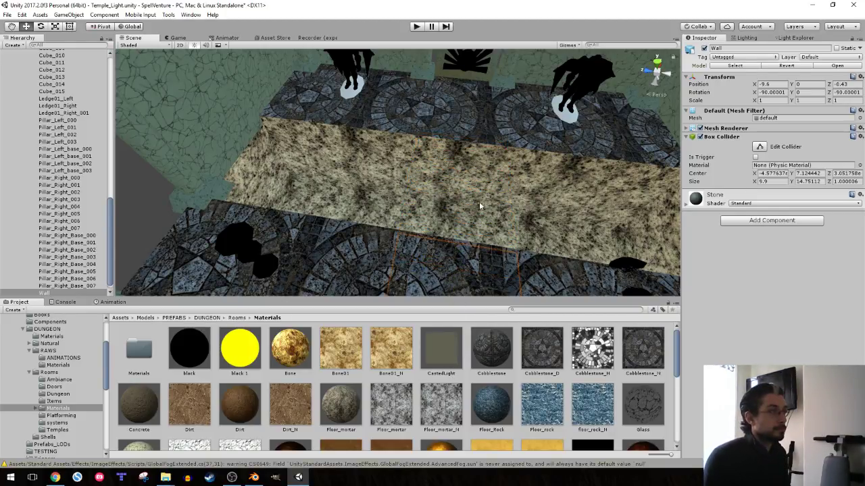
pyautogui.moveTo(479, 205)
pyautogui.keyDown('alt'); pyautogui.mouseDown()
pyautogui.moveTo(262, 162)
pyautogui.moveTo(392, 150)
pyautogui.mouseUp(); pyautogui.keyUp('alt')
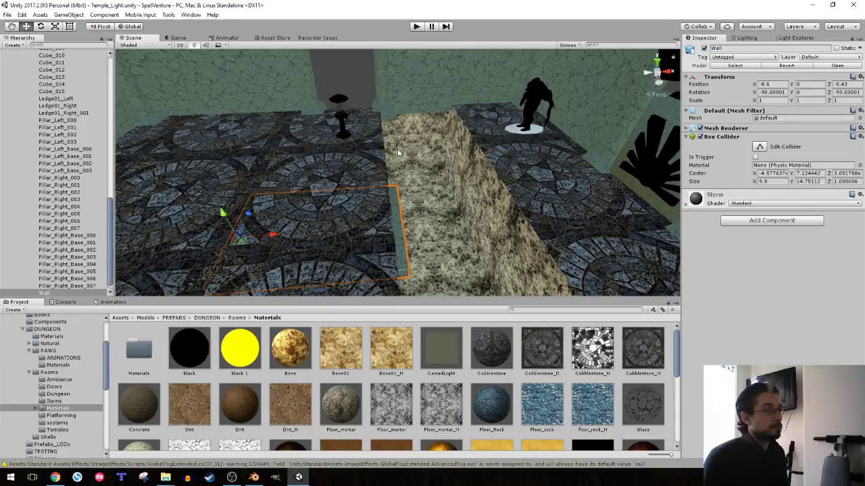
pyautogui.moveTo(398, 148)
pyautogui.keyDown('alt'); pyautogui.mouseDown()
pyautogui.moveTo(495, 143)
pyautogui.moveTo(342, 221)
pyautogui.mouseUp(); pyautogui.keyUp('alt')
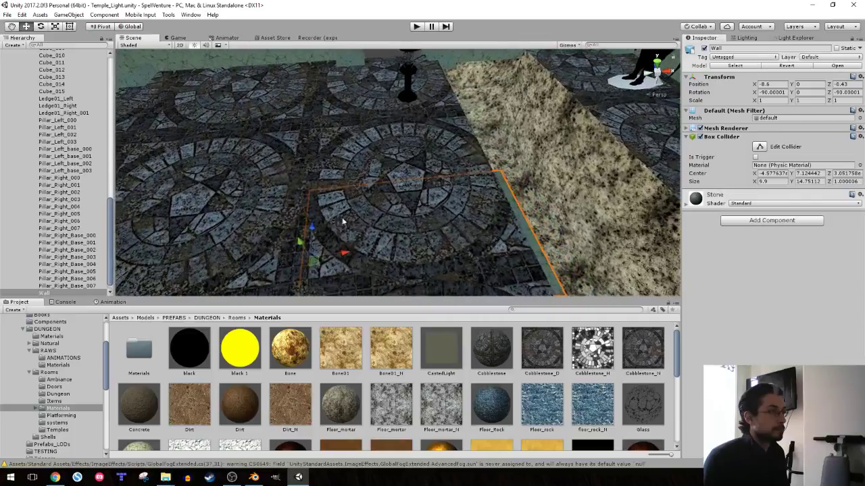
pyautogui.moveTo(344, 254); pyautogui.dragTo(340, 254)
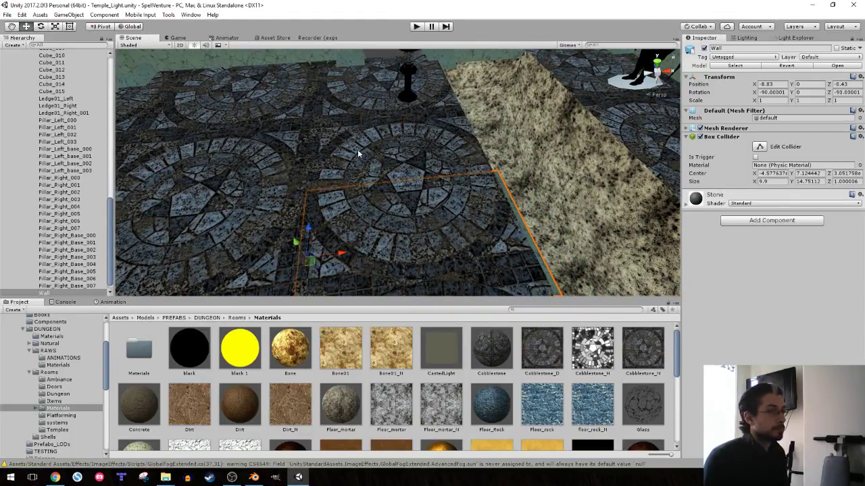
pyautogui.keyDown('alt'); pyautogui.moveTo(358, 154); pyautogui.dragTo(337, 169); pyautogui.keyUp('alt')
pyautogui.scroll(5, 79, 200)
# - Collapse the floor groups and create a new empty object named Puzzle
pyautogui.scroll(5, 79, 200)
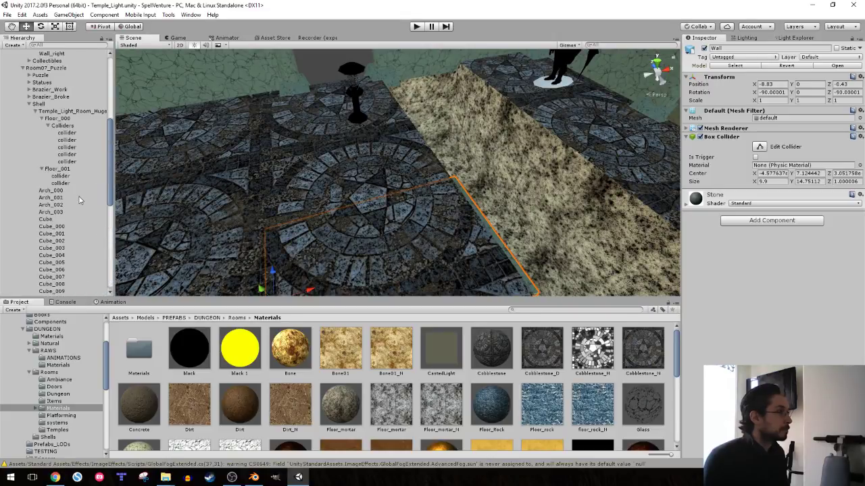
pyautogui.click(41, 118)
pyautogui.click(42, 125)
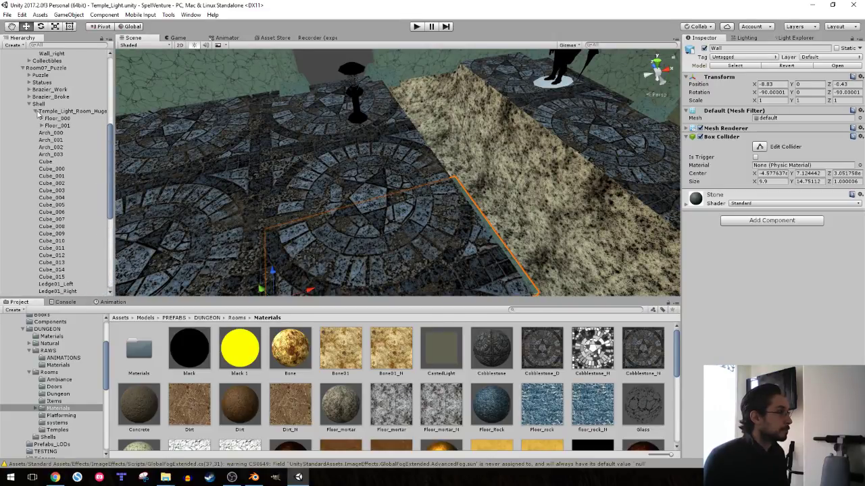
pyautogui.scroll(-5, 41, 160)
pyautogui.scroll(-2, 48, 203)
pyautogui.moveTo(58, 289)
pyautogui.mouseDown()
pyautogui.moveTo(61, 53)
pyautogui.moveTo(57, 128)
pyautogui.mouseUp()
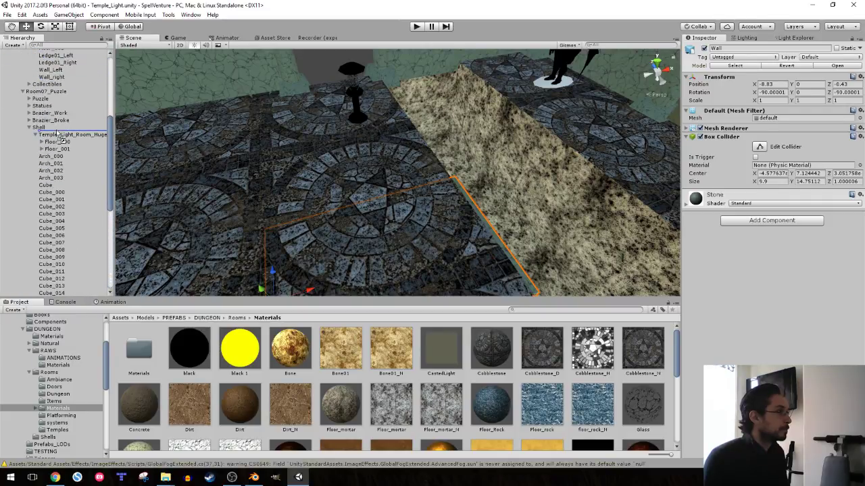
pyautogui.rightClick(112, 123)
pyautogui.click(135, 199)
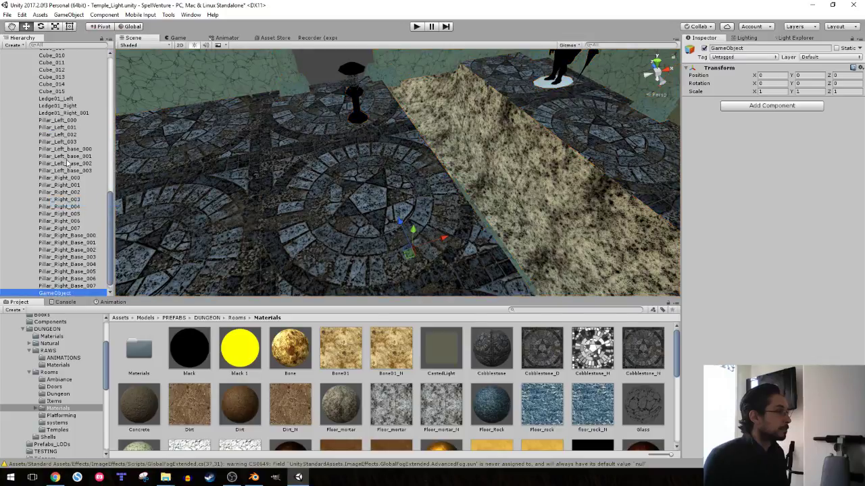
pyautogui.write('Puzzl')
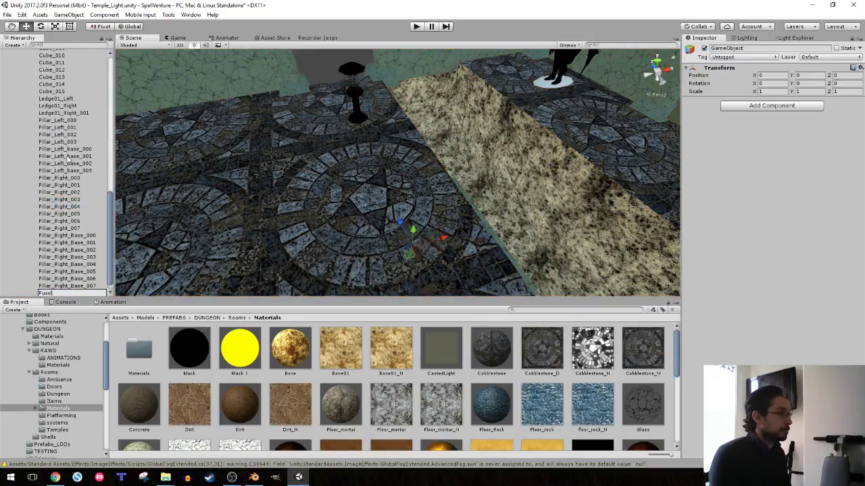
pyautogui.write('e')
pyautogui.press('Return')
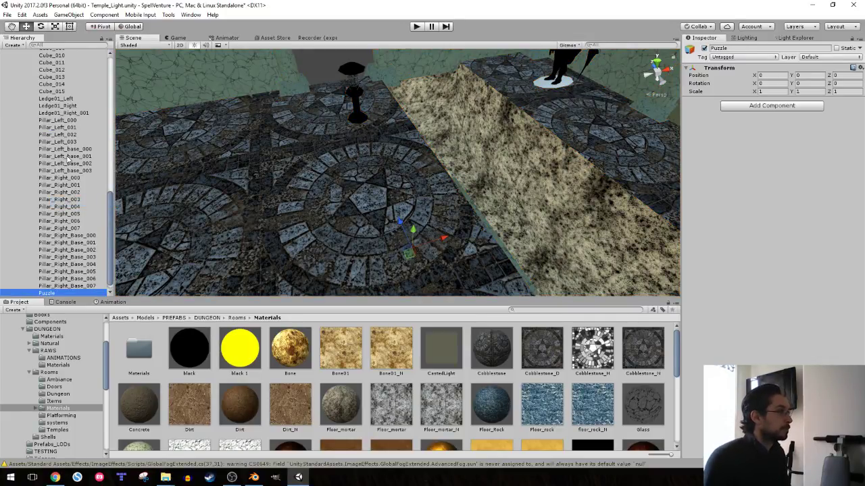
# - Parent Puzzle under Shell, move Wall into it and rename it Bridge
pyautogui.moveTo(54, 284); pyautogui.dragTo(65, 56)
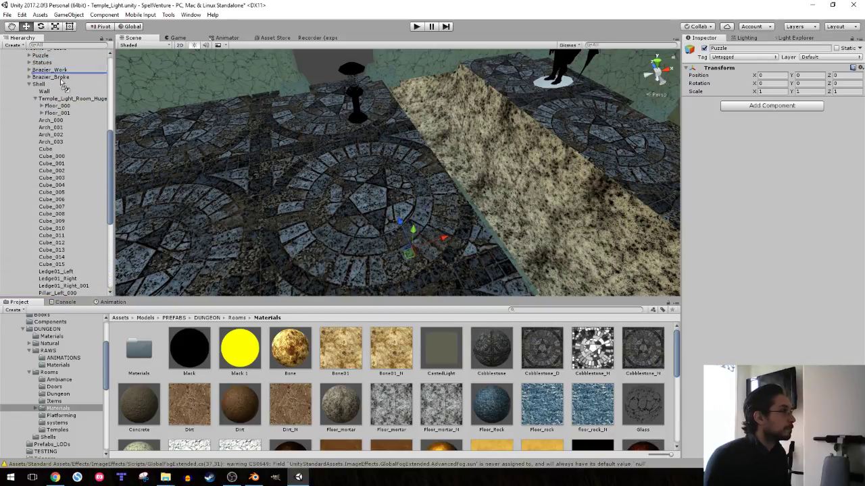
pyautogui.moveTo(65, 56)
pyautogui.mouseDown()
pyautogui.moveTo(58, 93)
pyautogui.moveTo(49, 92)
pyautogui.mouseUp()
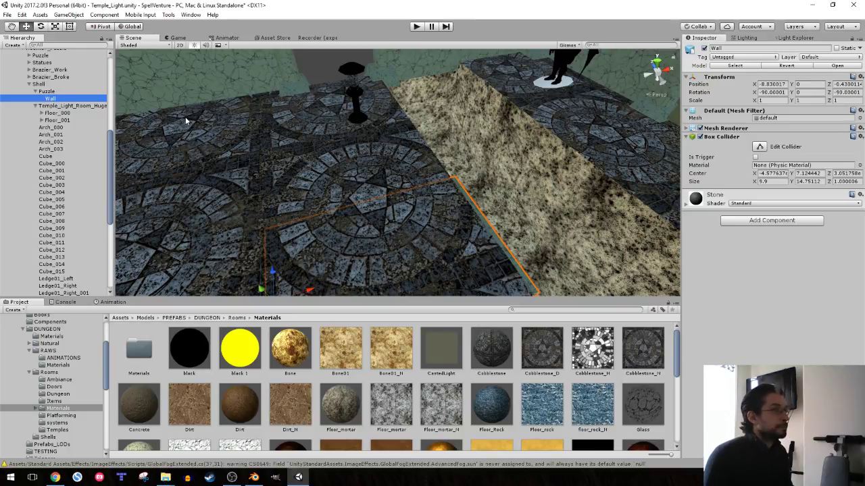
pyautogui.click(51, 98)
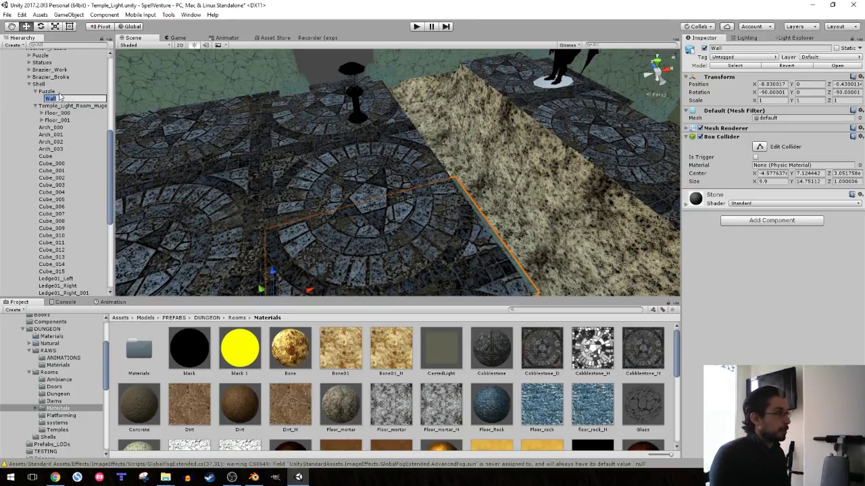
pyautogui.write('Bridge')
pyautogui.press('Return')
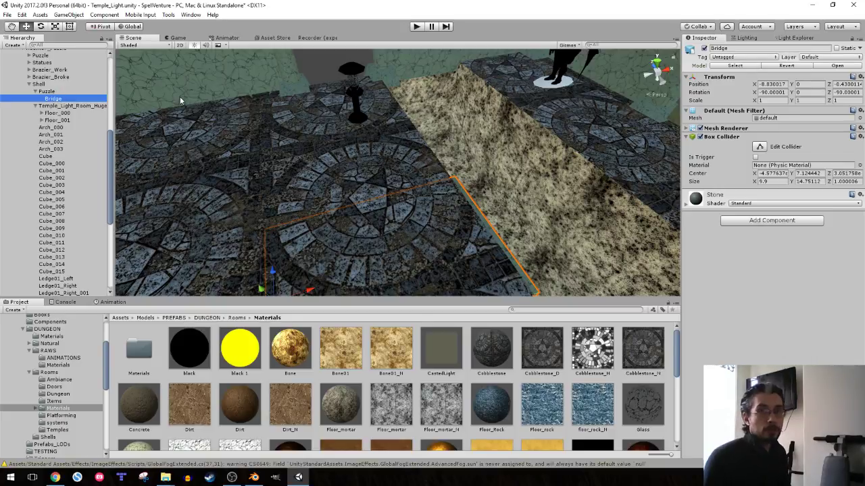
pyautogui.moveTo(317, 132)
pyautogui.keyDown('alt'); pyautogui.mouseDown()
pyautogui.moveTo(452, 97)
pyautogui.moveTo(93, 105)
pyautogui.mouseUp(); pyautogui.keyUp('alt')
# - Duplicate Bridge, name the copy Wall and move it out of Puzzle under Shell
pyautogui.click(52, 99)
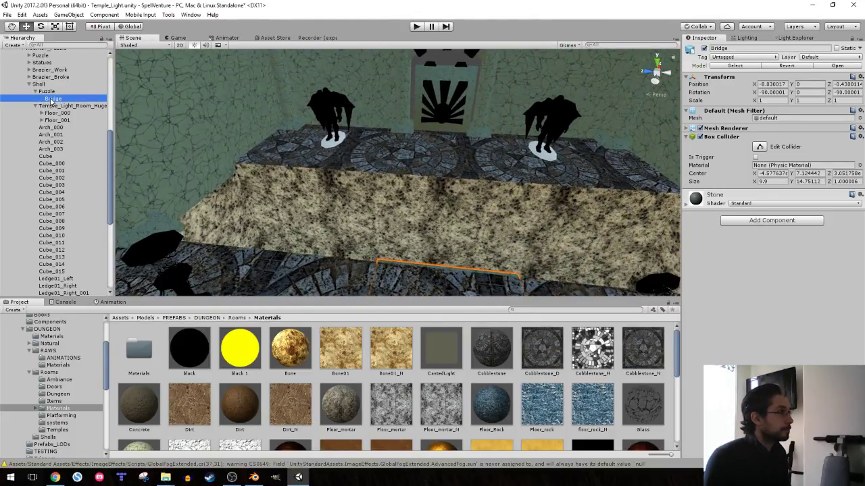
pyautogui.hotkey('ctrl', 'd')
pyautogui.press('F2')
pyautogui.write('Wall')
pyautogui.press('Return')
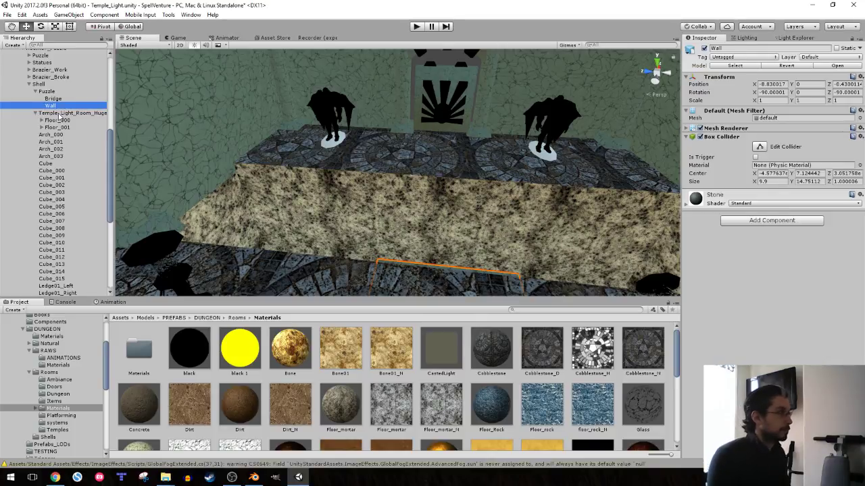
pyautogui.moveTo(56, 106); pyautogui.dragTo(57, 163)
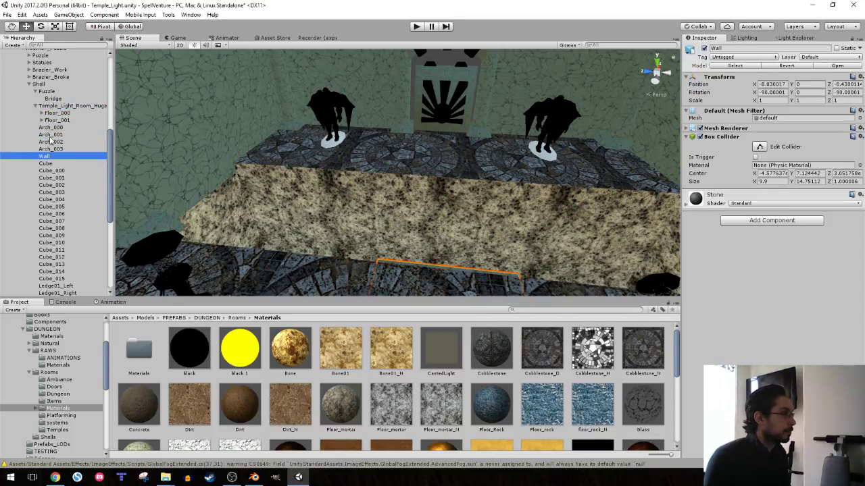
pyautogui.click(34, 91)
pyautogui.click(35, 99)
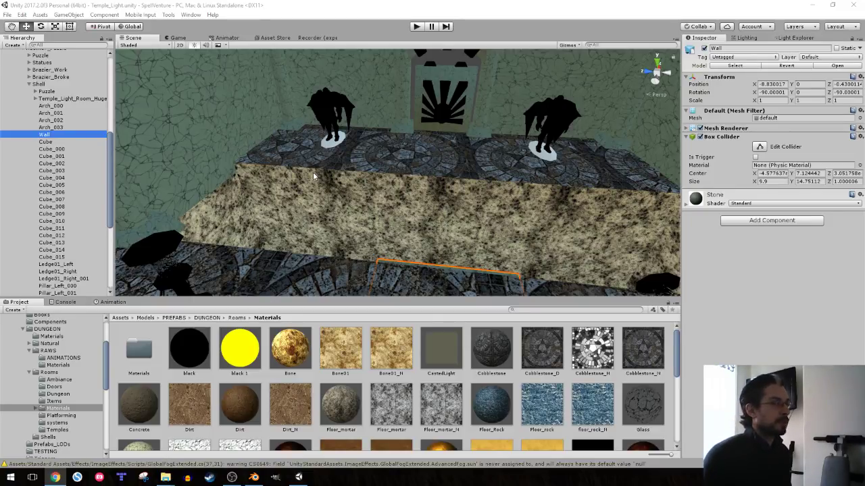
pyautogui.keyDown('alt'); pyautogui.moveTo(314, 149); pyautogui.dragTo(262, 143); pyautogui.keyUp('alt')
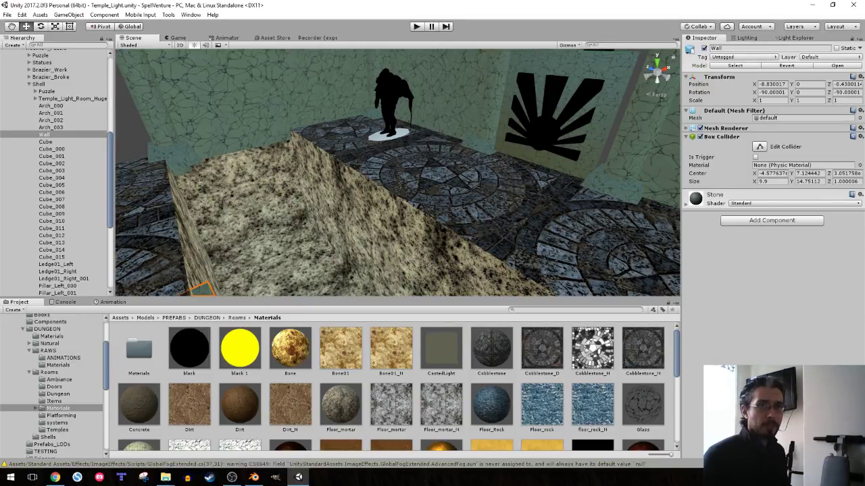
pyautogui.click(55, 478)
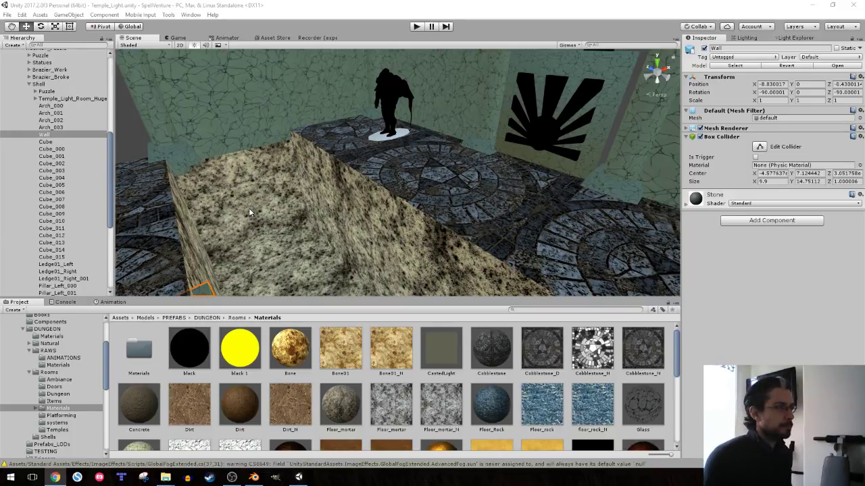
pyautogui.moveTo(326, 189)
pyautogui.mouseDown(button='right')
pyautogui.moveTo(401, 170)
pyautogui.moveTo(299, 163)
pyautogui.moveTo(440, 219)
pyautogui.moveTo(153, 191)
pyautogui.mouseUp(button='right')
pyautogui.click(46, 91)
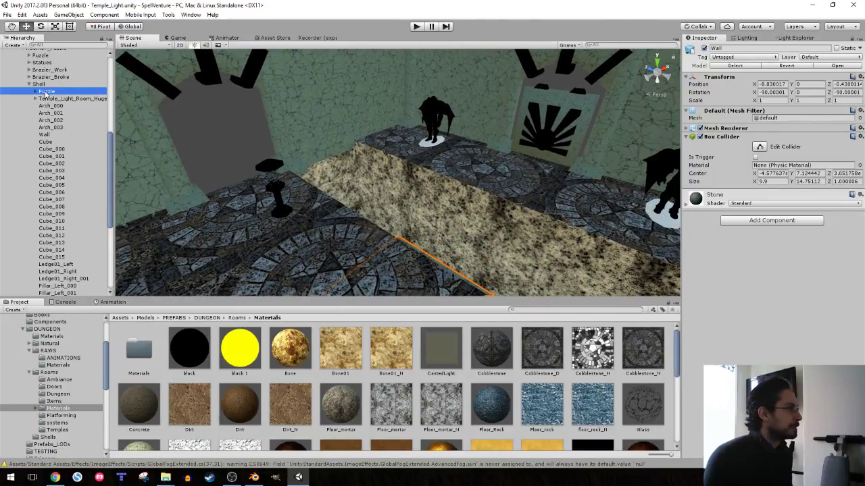
pyautogui.click(45, 135)
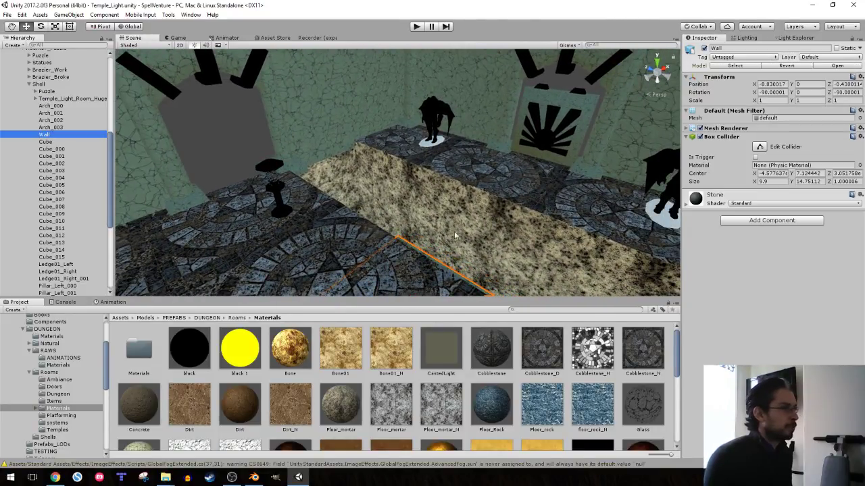
pyautogui.moveTo(457, 234); pyautogui.dragTo(360, 240, button='right')
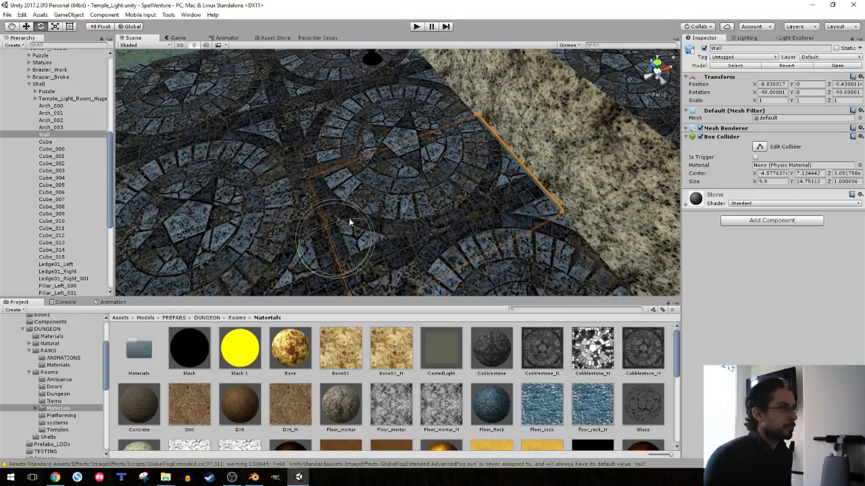
# - Stand the Wall upright facing across the bridge and slide it to Z 8.57
pyautogui.moveTo(349, 217)
pyautogui.mouseDown()
pyautogui.moveTo(230, 229)
pyautogui.moveTo(244, 225)
pyautogui.mouseUp()
pyautogui.press('w')
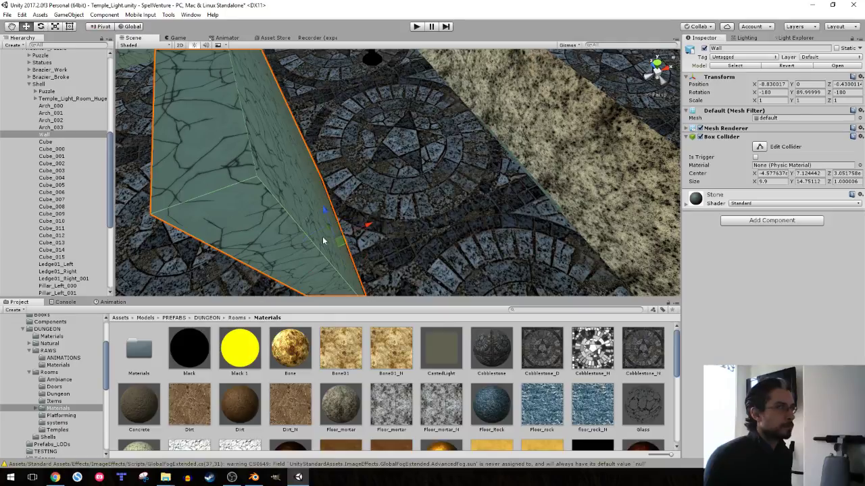
pyautogui.press('f')
pyautogui.moveTo(369, 224)
pyautogui.keyDown('alt'); pyautogui.mouseDown()
pyautogui.moveTo(425, 234)
pyautogui.moveTo(479, 179)
pyautogui.mouseUp(); pyautogui.keyUp('alt')
pyautogui.press('e')
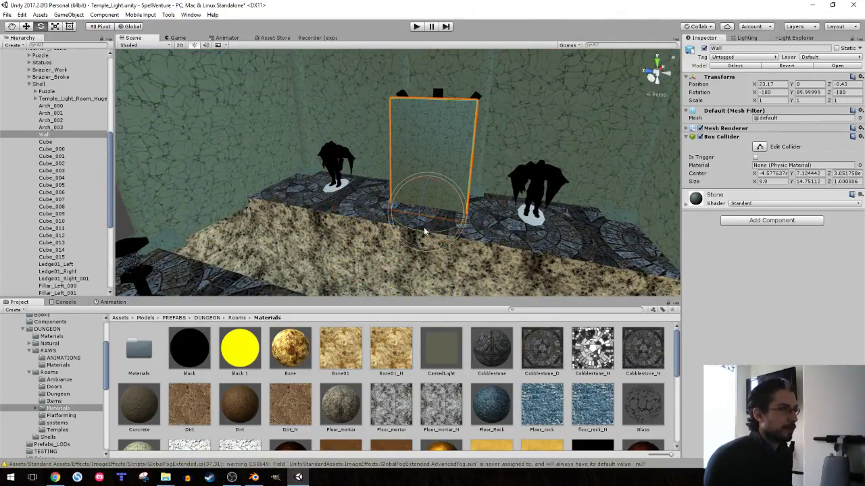
pyautogui.moveTo(503, 234); pyautogui.dragTo(502, 221)
pyautogui.press('w')
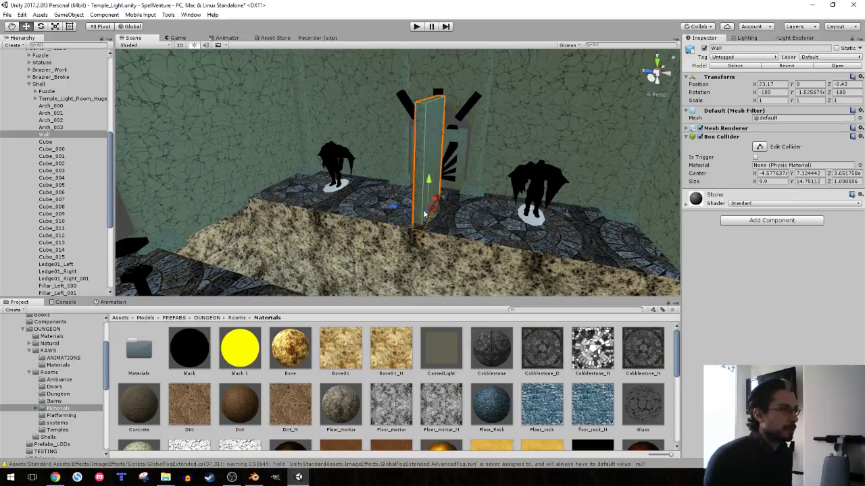
pyautogui.moveTo(360, 207); pyautogui.dragTo(320, 201)
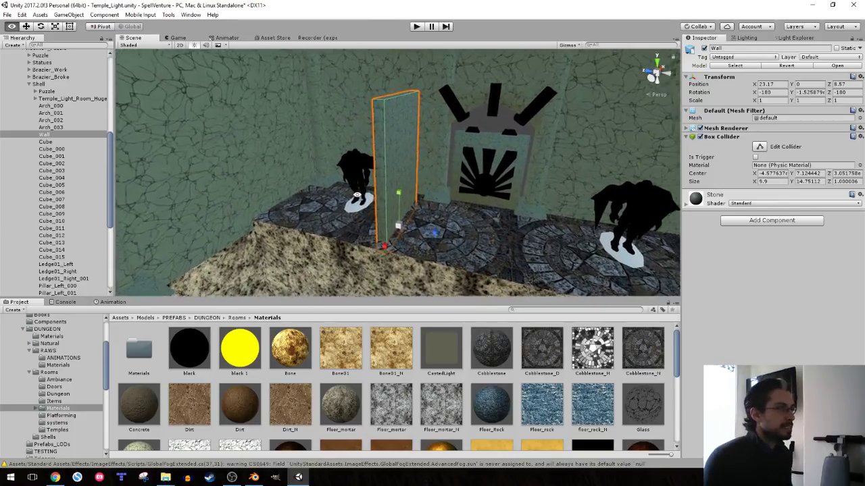
pyautogui.scroll(5, 442, 232)
# - Scale the wall to depth 0.4 and width 1.3, settling it at the bridge end
pyautogui.moveTo(444, 218); pyautogui.dragTo(424, 217)
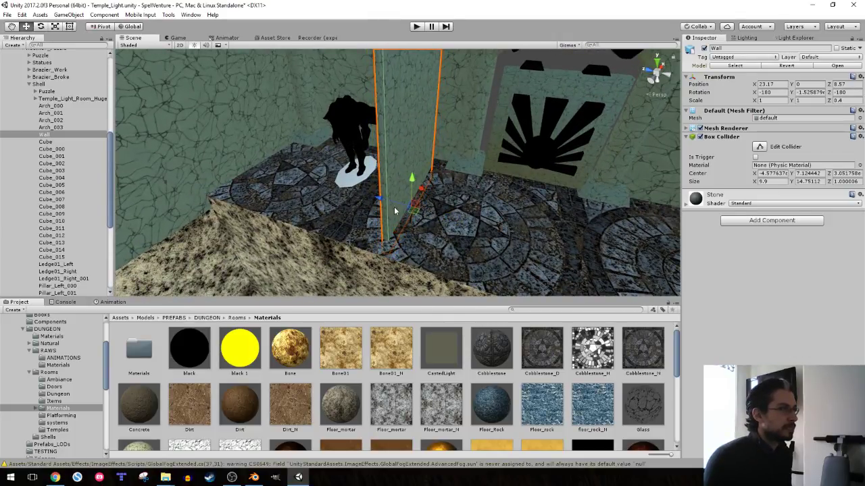
pyautogui.moveTo(379, 201); pyautogui.dragTo(390, 204)
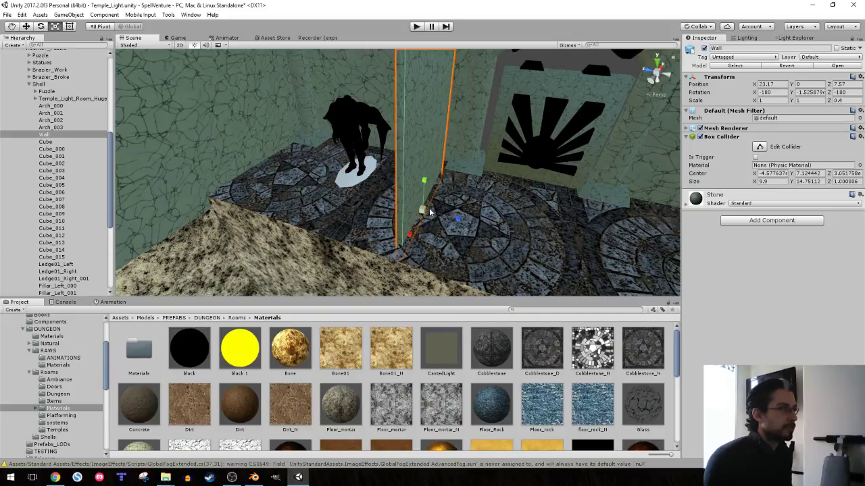
pyautogui.moveTo(411, 237); pyautogui.dragTo(406, 245)
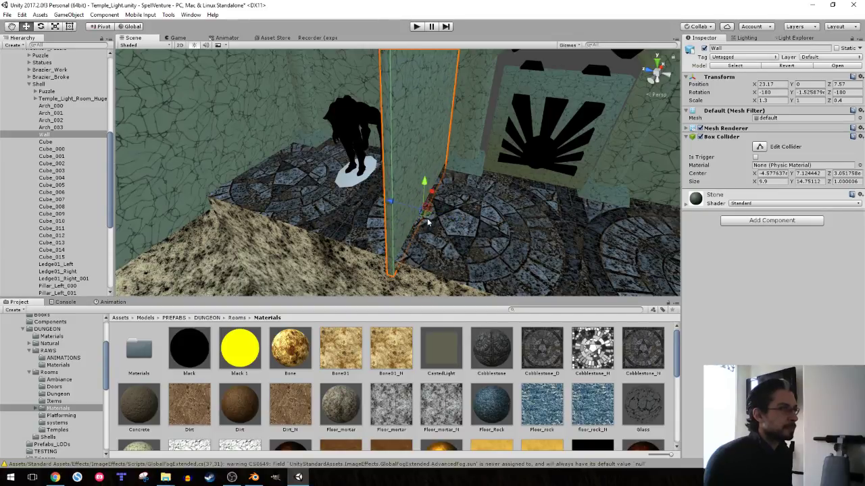
pyautogui.moveTo(433, 191)
pyautogui.mouseDown()
pyautogui.moveTo(411, 182)
pyautogui.moveTo(422, 227)
pyautogui.moveTo(457, 189)
pyautogui.moveTo(537, 187)
pyautogui.moveTo(388, 191)
pyautogui.mouseUp()
# - Turn the Guardian_of_Light statue to a Y rotation of -75
pyautogui.click(375, 182)
pyautogui.click(365, 194)
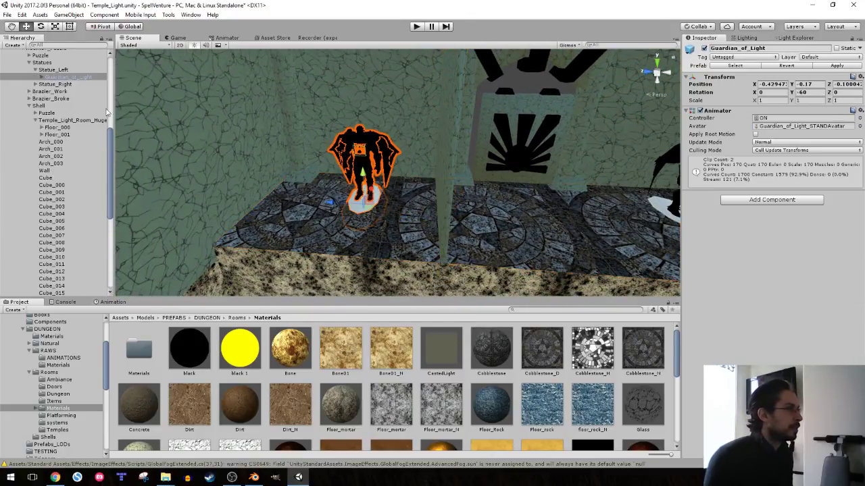
pyautogui.press('e')
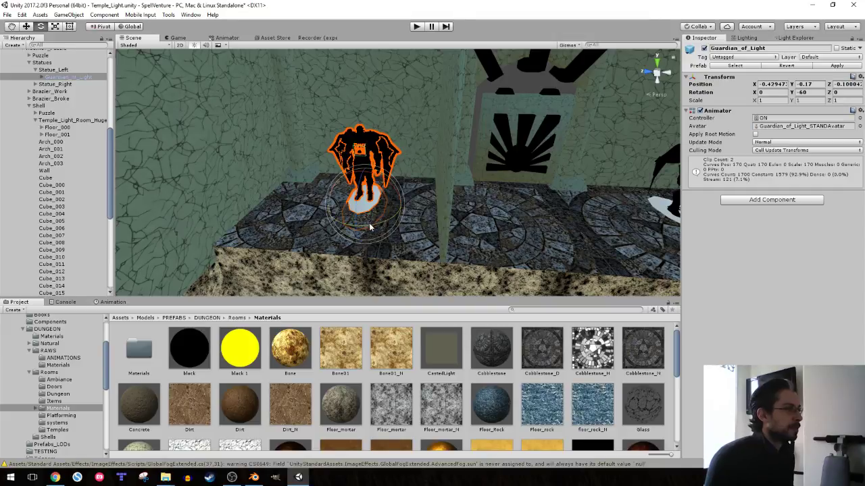
pyautogui.moveTo(370, 228)
pyautogui.mouseDown()
pyautogui.moveTo(406, 230)
pyautogui.moveTo(443, 211)
pyautogui.mouseUp()
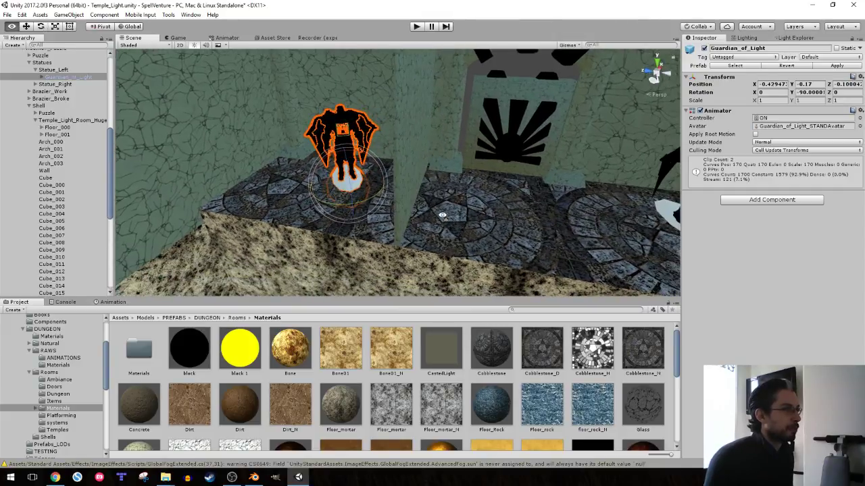
# - Duplicate the wall panel, turn Wall (1) to Y -90 and move it to X 17.47
pyautogui.click(413, 202)
pyautogui.hotkey('ctrl', 'd')
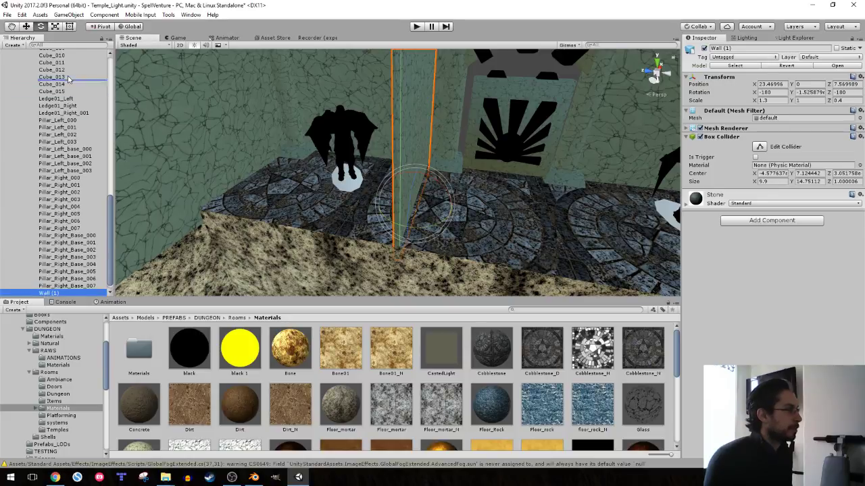
pyautogui.moveTo(67, 80)
pyautogui.mouseDown()
pyautogui.moveTo(66, 54)
pyautogui.moveTo(48, 113)
pyautogui.mouseUp()
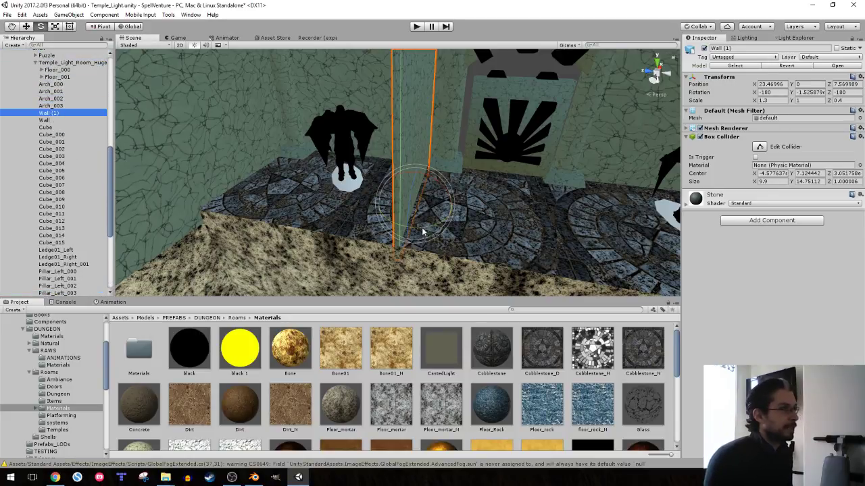
pyautogui.moveTo(422, 232); pyautogui.dragTo(537, 226)
pyautogui.press('w')
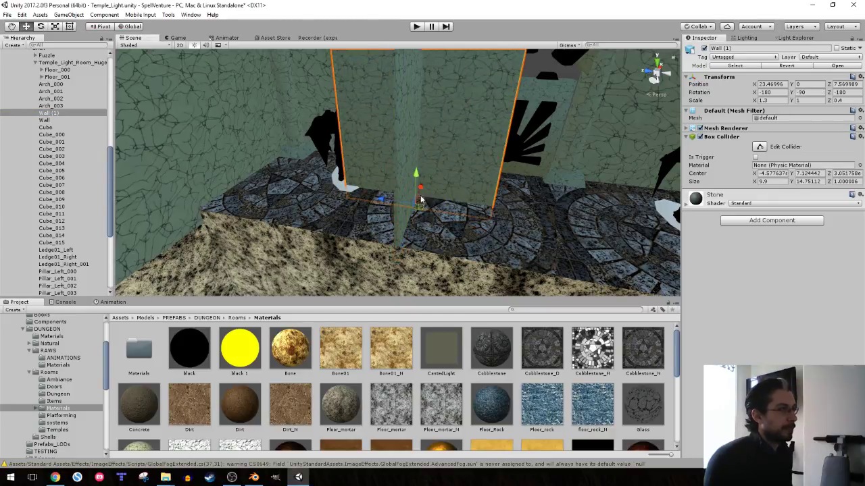
pyautogui.moveTo(420, 200)
pyautogui.mouseDown()
pyautogui.moveTo(413, 228)
pyautogui.moveTo(212, 239)
pyautogui.mouseUp()
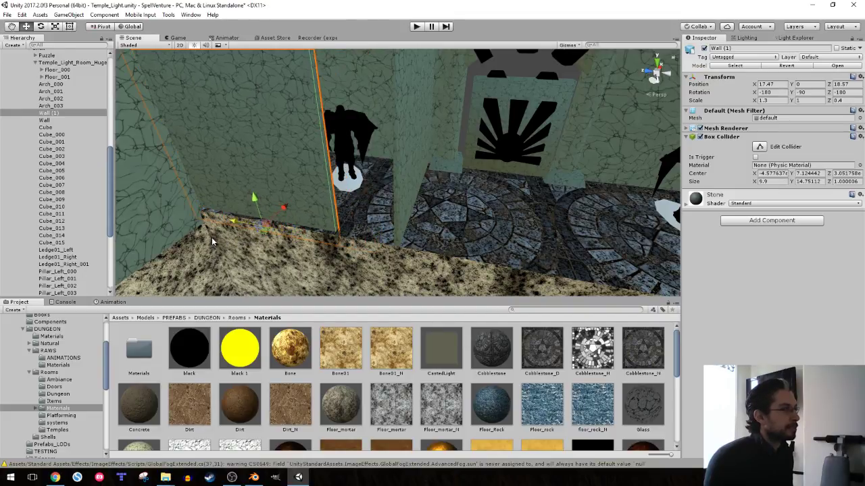
pyautogui.moveTo(314, 205)
pyautogui.keyDown('alt'); pyautogui.mouseDown()
pyautogui.moveTo(301, 239)
pyautogui.moveTo(299, 183)
pyautogui.moveTo(405, 176)
pyautogui.mouseUp(); pyautogui.keyUp('alt')
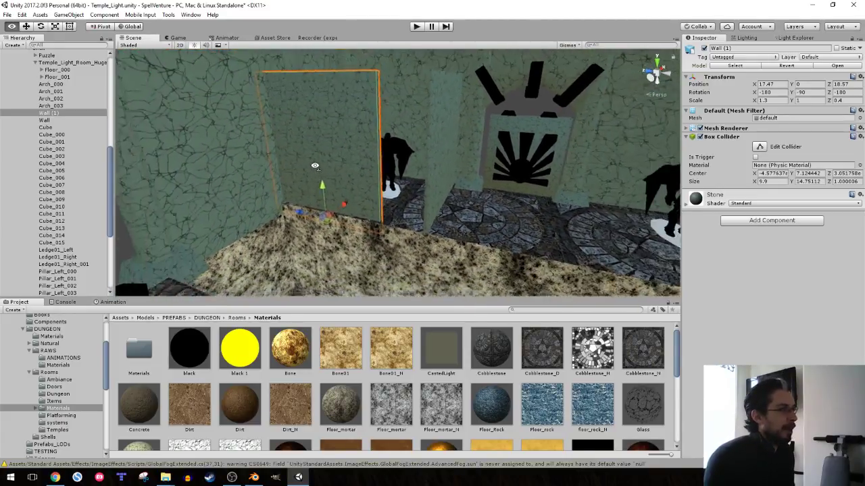
pyautogui.click(441, 177)
# - Slide the barrier wall toward the doorway and nudge the first statue across its ledge
pyautogui.moveTo(416, 206); pyautogui.dragTo(396, 206)
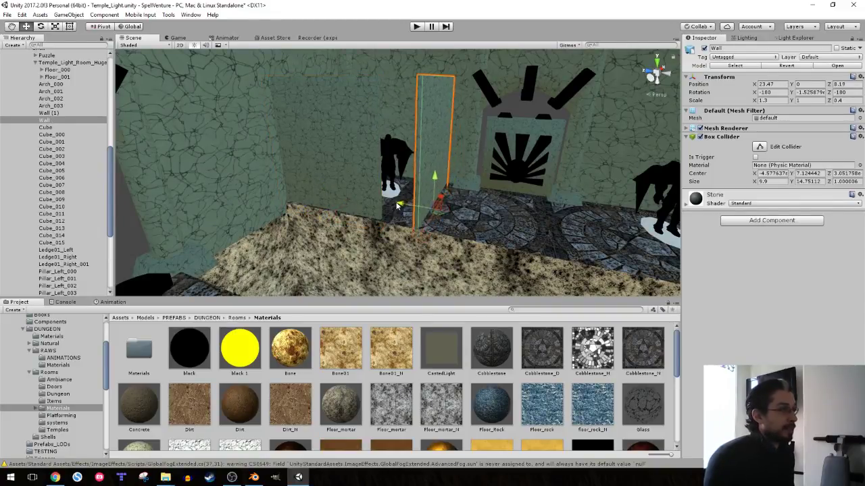
pyautogui.click(391, 177)
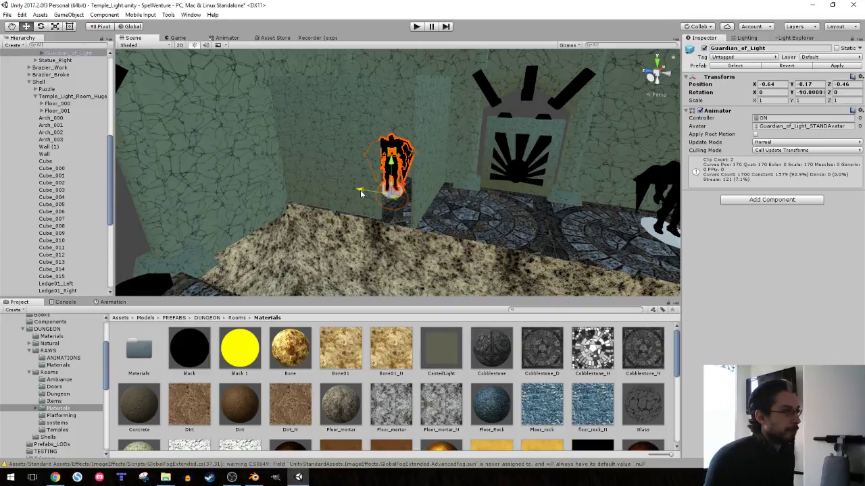
pyautogui.moveTo(361, 190); pyautogui.dragTo(460, 221)
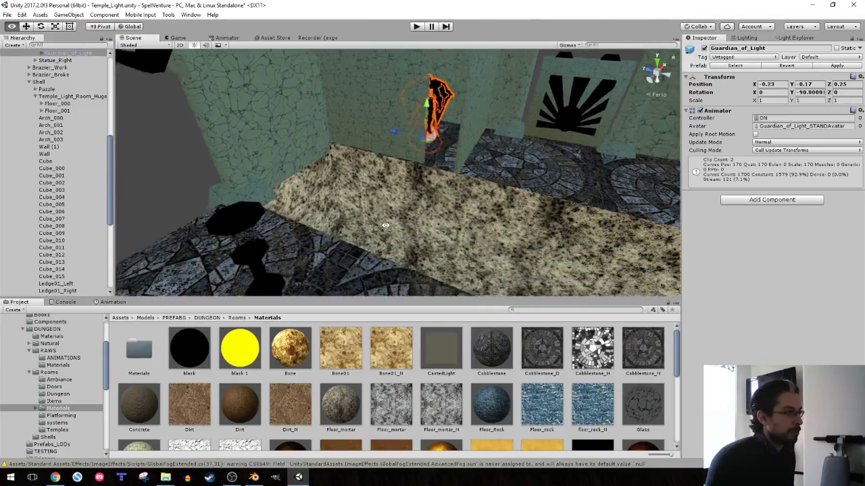
# - Turn the second Guardian_of_Light statue to face -120 degrees
pyautogui.click(552, 159)
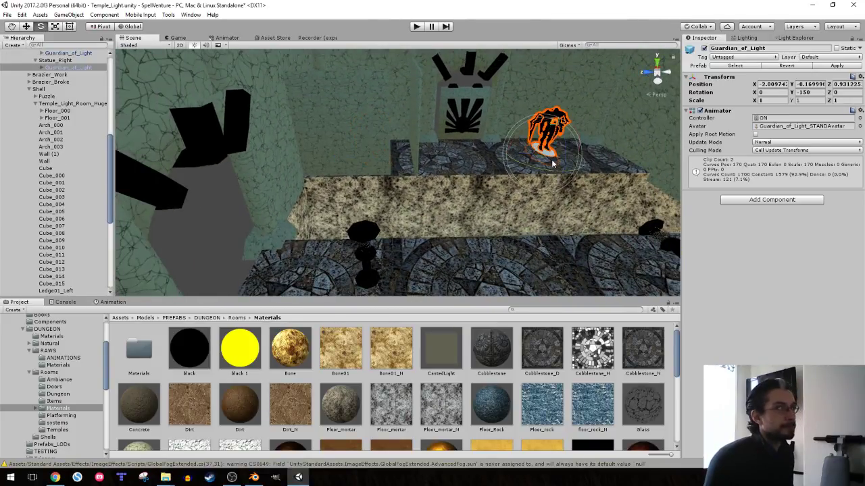
pyautogui.moveTo(521, 174); pyautogui.dragTo(496, 174)
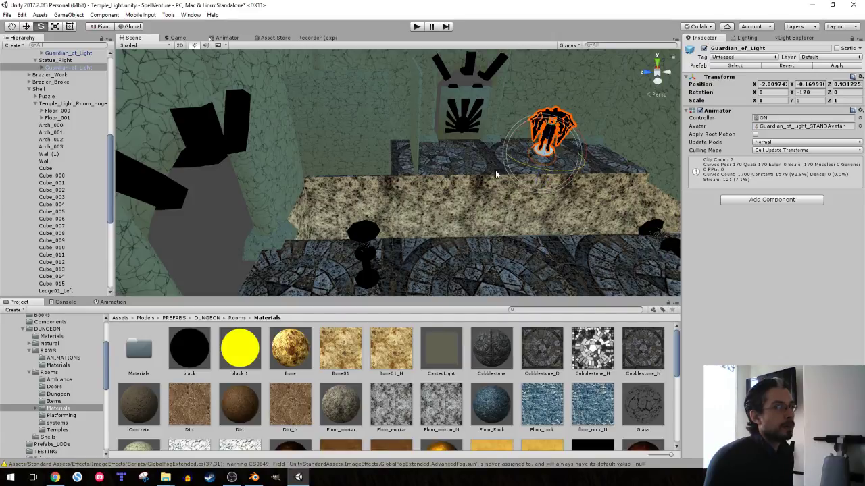
pyautogui.click(205, 241)
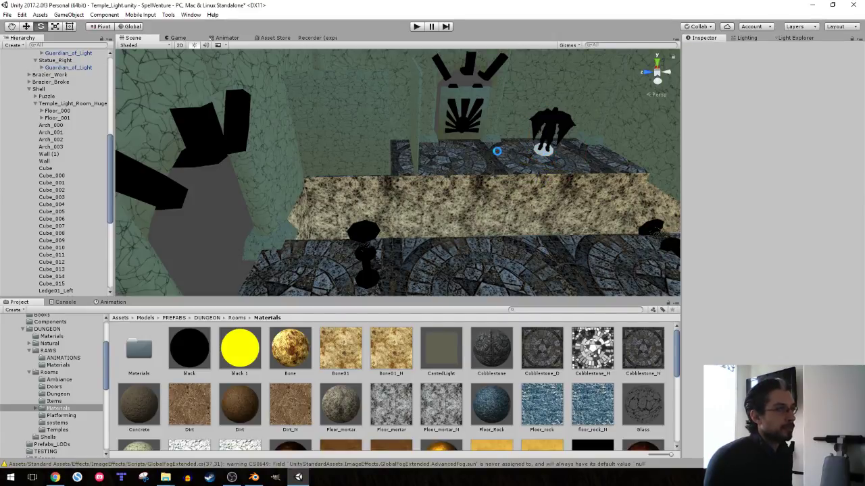
pyautogui.moveTo(503, 159); pyautogui.dragTo(488, 153, button='right')
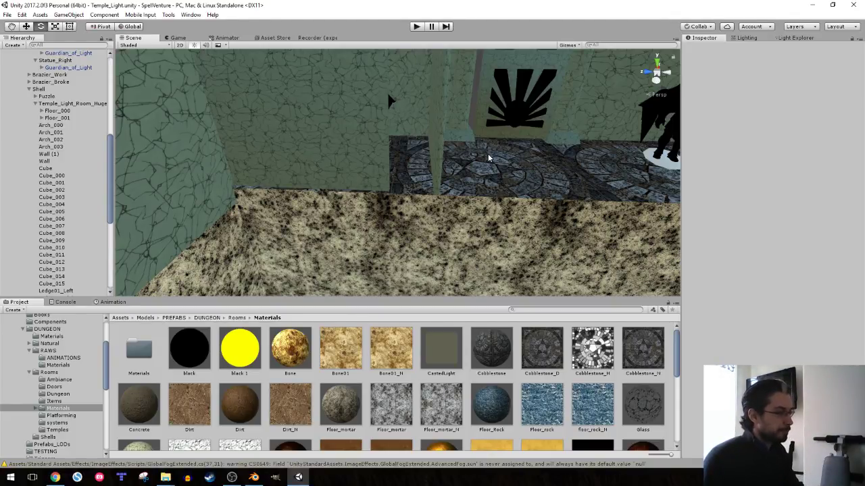
# - Bring the floor and statues into view and select the Brazier_Work object
pyautogui.moveTo(464, 162)
pyautogui.mouseDown(button='right')
pyautogui.moveTo(451, 171)
pyautogui.moveTo(416, 97)
pyautogui.mouseUp(button='right')
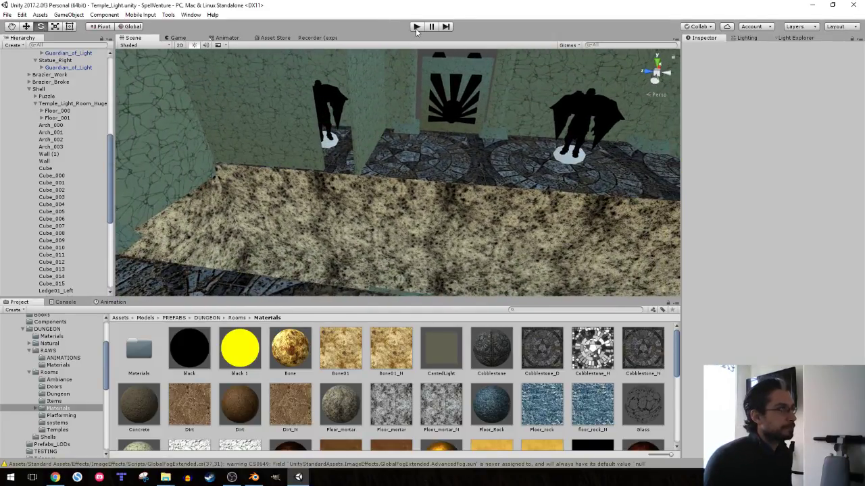
pyautogui.click(387, 166)
pyautogui.moveTo(387, 166); pyautogui.dragTo(479, 157, button='right')
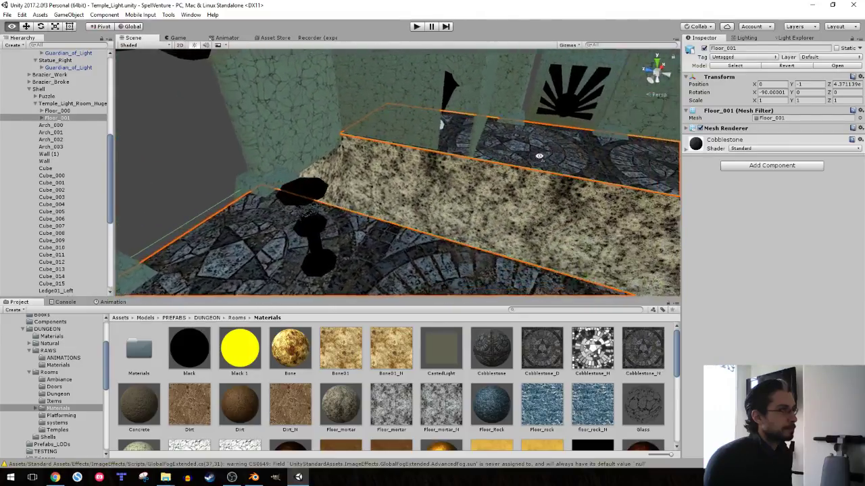
pyautogui.moveTo(480, 157); pyautogui.dragTo(685, 158, button='right')
pyautogui.moveTo(187, 96)
pyautogui.mouseDown(button='right')
pyautogui.moveTo(520, 149)
pyautogui.moveTo(577, 144)
pyautogui.mouseUp(button='right')
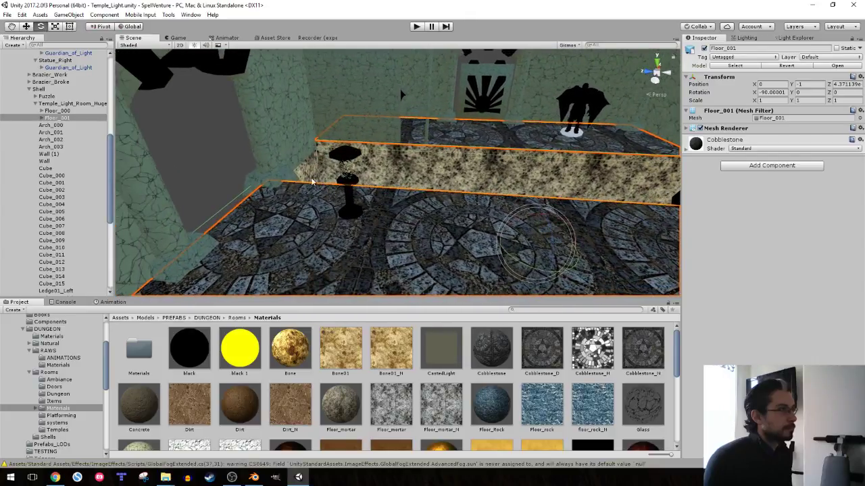
pyautogui.click(346, 173)
pyautogui.click(45, 82)
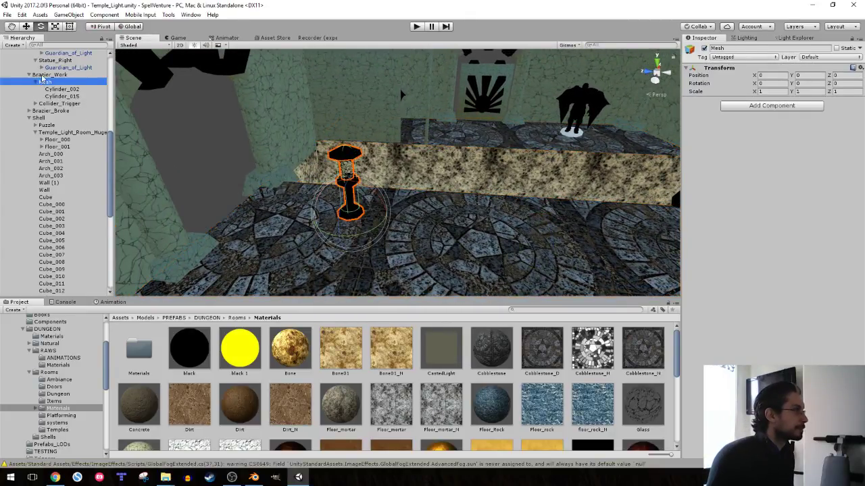
pyautogui.click(47, 74)
# - Add Brazier_Broke to the selection and lower both braziers onto the floor
pyautogui.moveTo(337, 179); pyautogui.dragTo(324, 177, button='right')
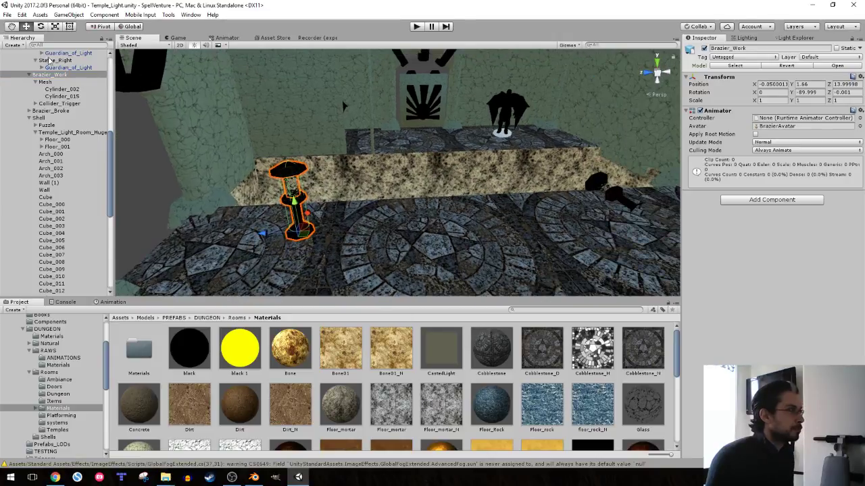
pyautogui.scroll(5, 41, 91)
pyautogui.click(29, 147)
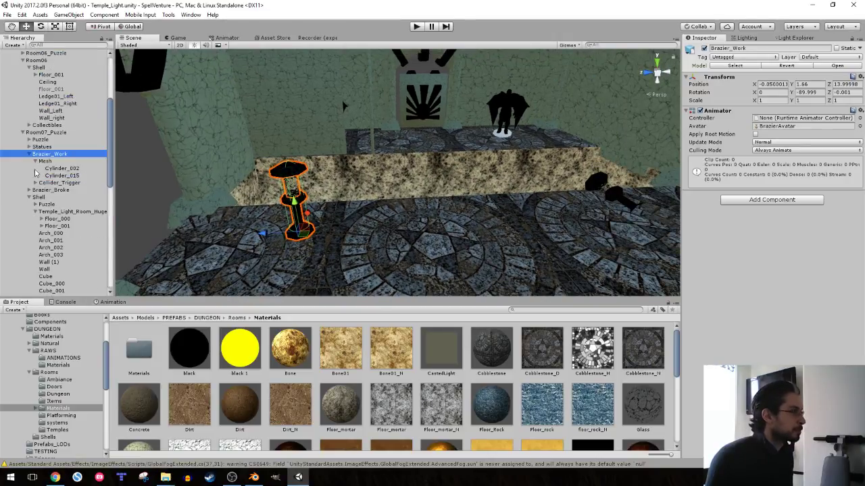
pyautogui.click(35, 162)
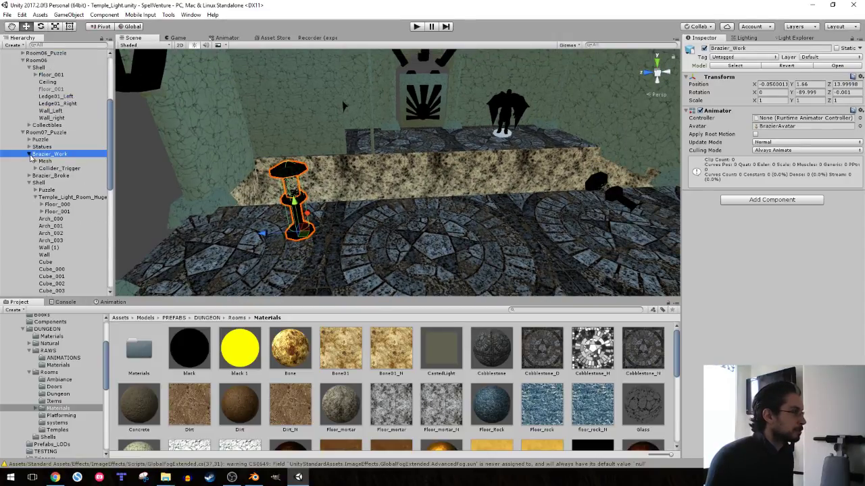
pyautogui.click(30, 155)
pyautogui.keyDown('ctrl'); pyautogui.click(48, 161); pyautogui.keyUp('ctrl')
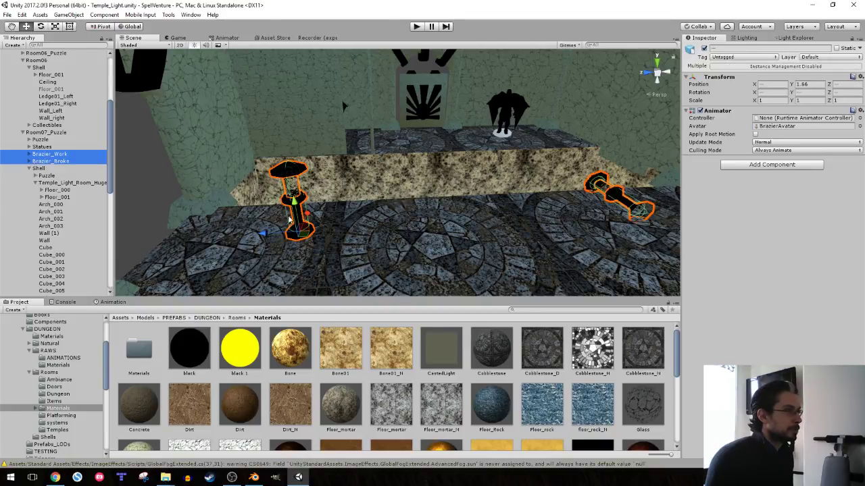
pyautogui.moveTo(290, 220); pyautogui.dragTo(313, 252)
# - Deselect the braziers and select the barrier Wall by the bridge
pyautogui.moveTo(348, 192)
pyautogui.keyDown('alt'); pyautogui.mouseDown()
pyautogui.moveTo(219, 162)
pyautogui.moveTo(263, 244)
pyautogui.mouseUp(); pyautogui.keyUp('alt')
pyautogui.click(218, 162)
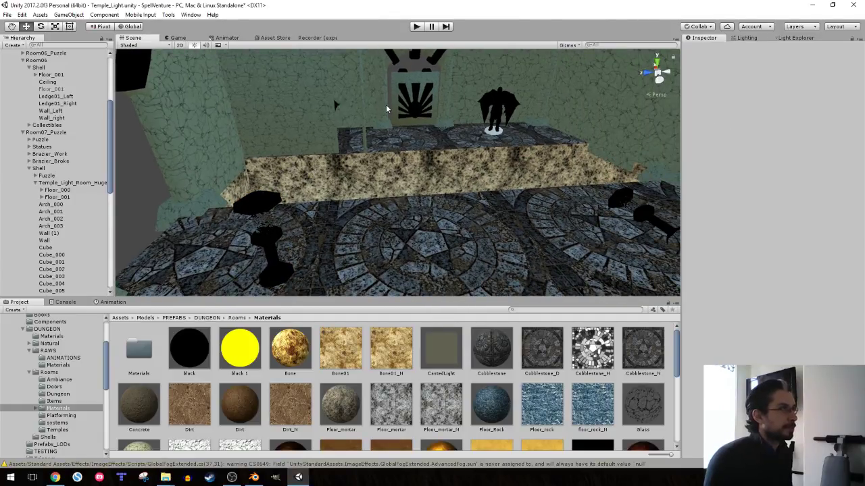
pyautogui.click(363, 120)
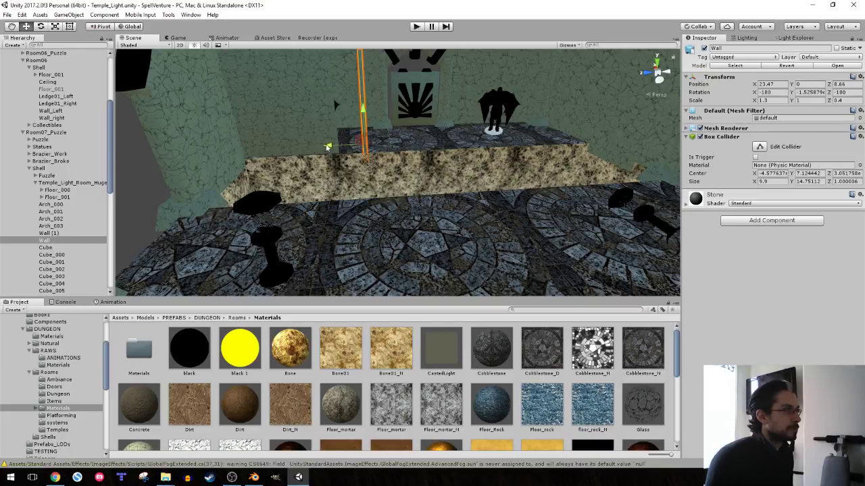
pyautogui.moveTo(317, 143)
pyautogui.keyDown('alt'); pyautogui.mouseDown()
pyautogui.moveTo(362, 101)
pyautogui.moveTo(373, 105)
pyautogui.mouseUp(); pyautogui.keyUp('alt')
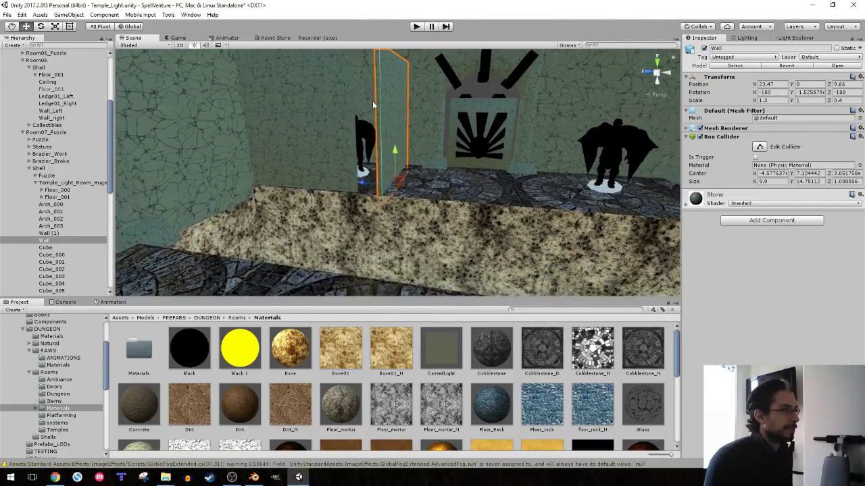
# - Start a playtest, learn Light, set the scene lighting value to 10.5 and cast light orbs
pyautogui.click(416, 28)
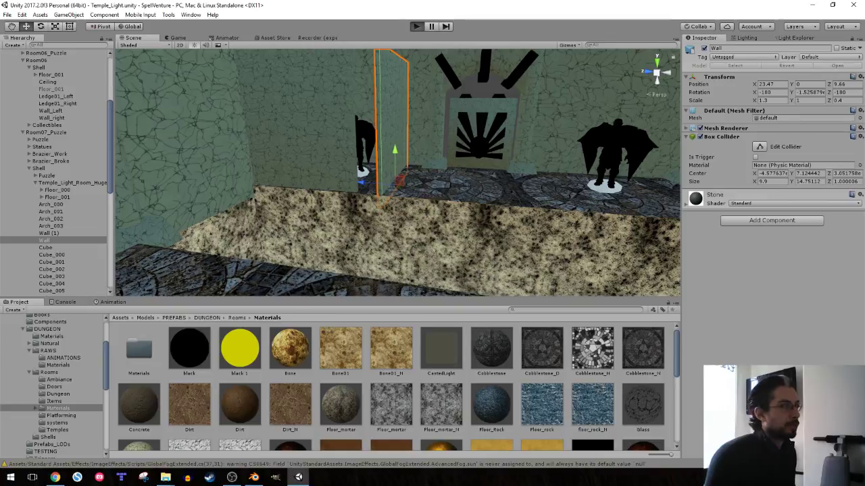
pyautogui.press('w')
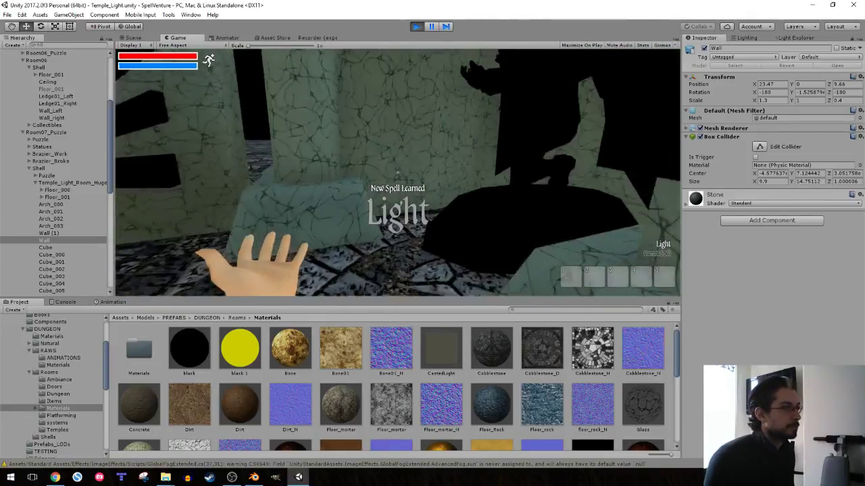
pyautogui.click(748, 38)
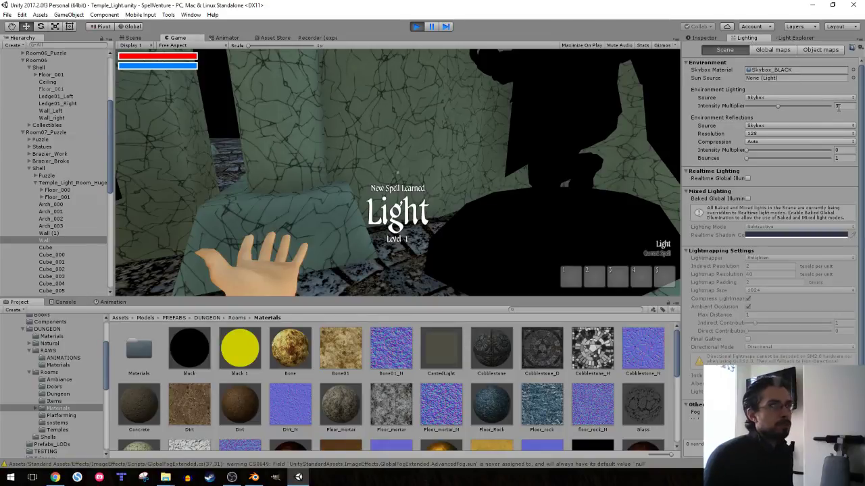
pyautogui.write('1')
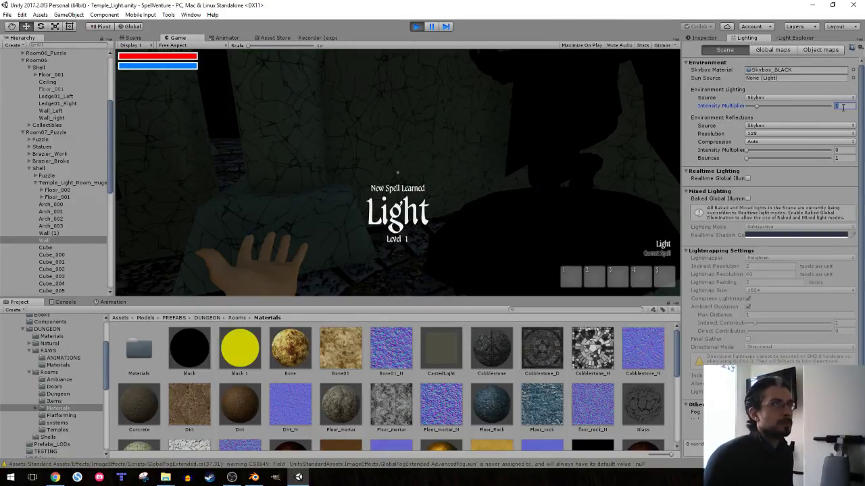
pyautogui.write('0.5')
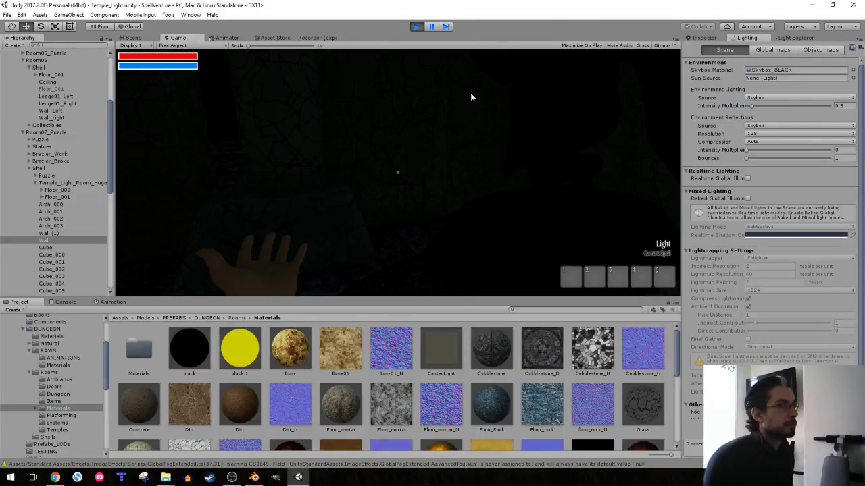
pyautogui.click(471, 97)
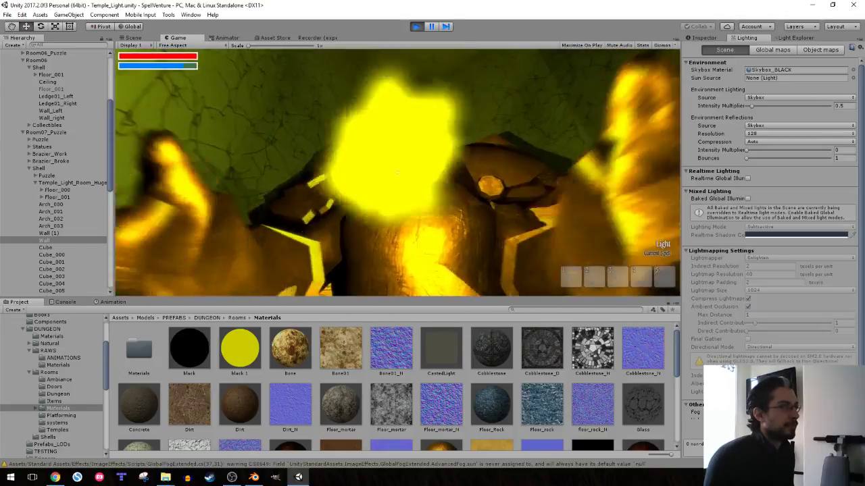
pyautogui.click(397, 173)
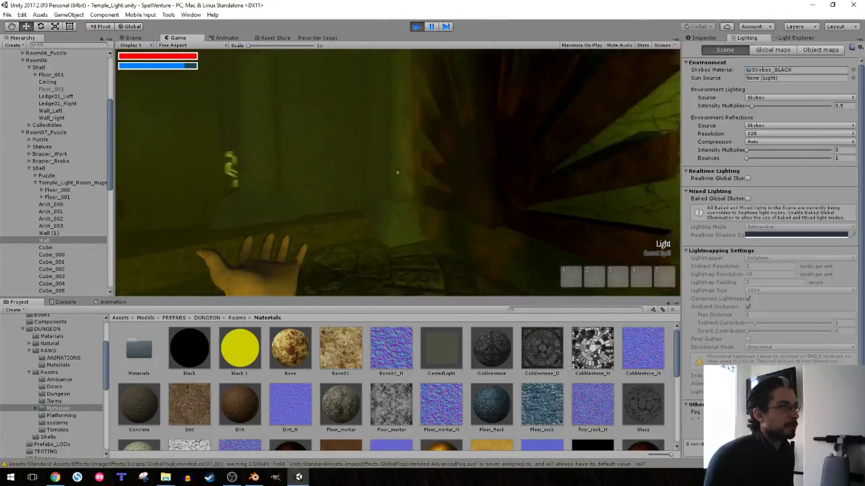
# - Sprint down the corridor, collect the bone, ignite the brazier, then stop Play mode
pyautogui.press('shift')
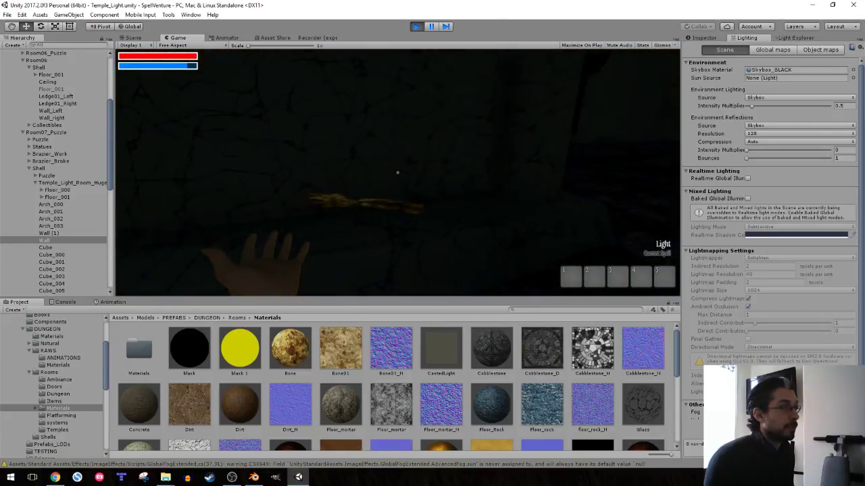
pyautogui.press('e')
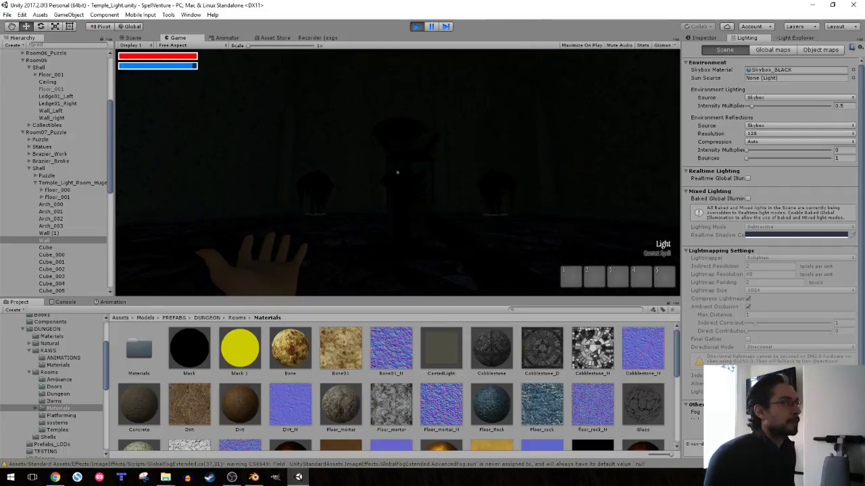
pyautogui.click(398, 173)
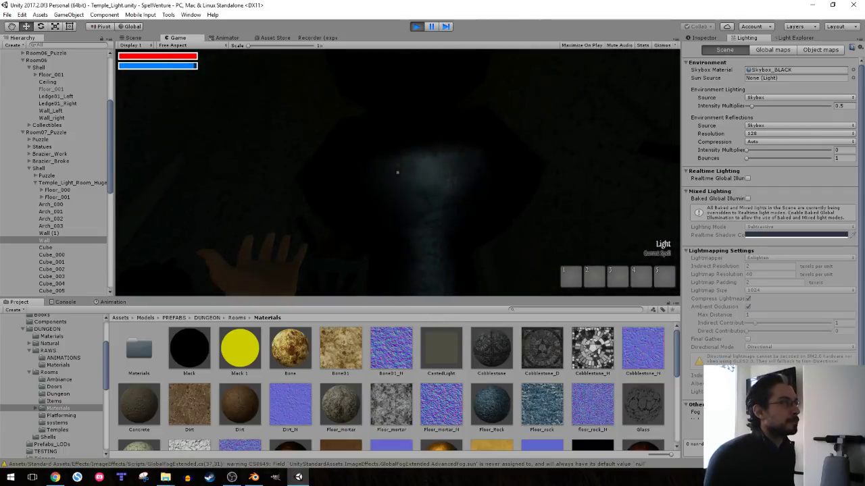
pyautogui.press('s')
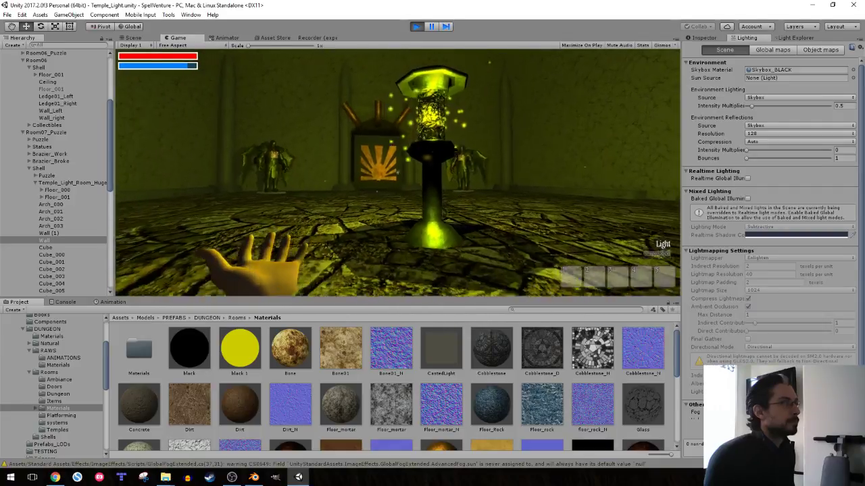
pyautogui.press('w')
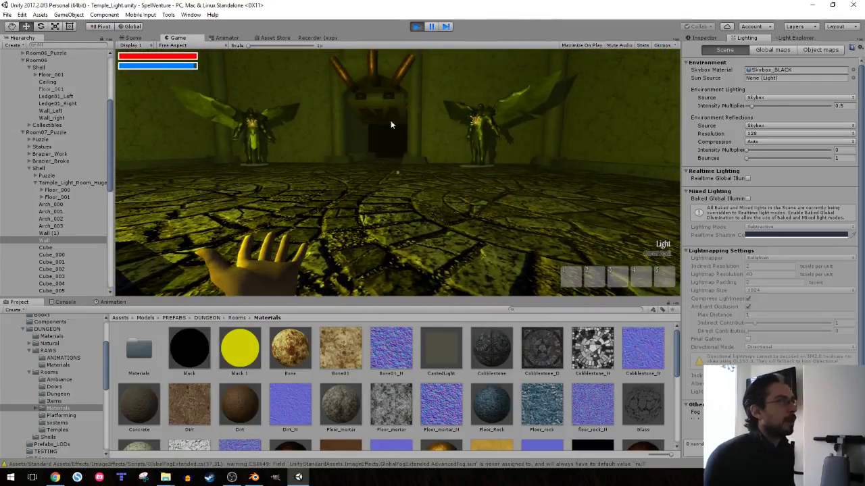
pyautogui.click(416, 27)
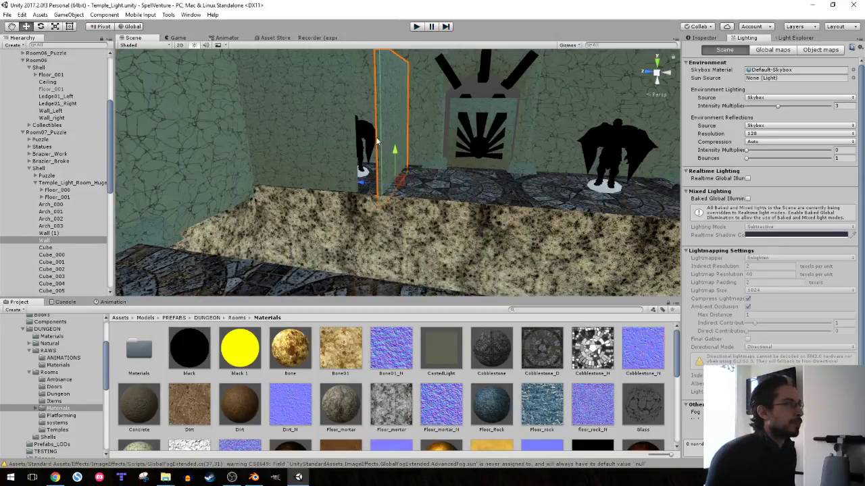
# - Swing the view toward the floor edge and select the cobblestone Floor_001
pyautogui.moveTo(376, 136)
pyautogui.mouseDown(button='right')
pyautogui.moveTo(160, 156)
pyautogui.moveTo(465, 176)
pyautogui.moveTo(357, 149)
pyautogui.moveTo(343, 129)
pyautogui.moveTo(356, 123)
pyautogui.moveTo(367, 139)
pyautogui.moveTo(363, 120)
pyautogui.moveTo(406, 149)
pyautogui.mouseUp(button='right')
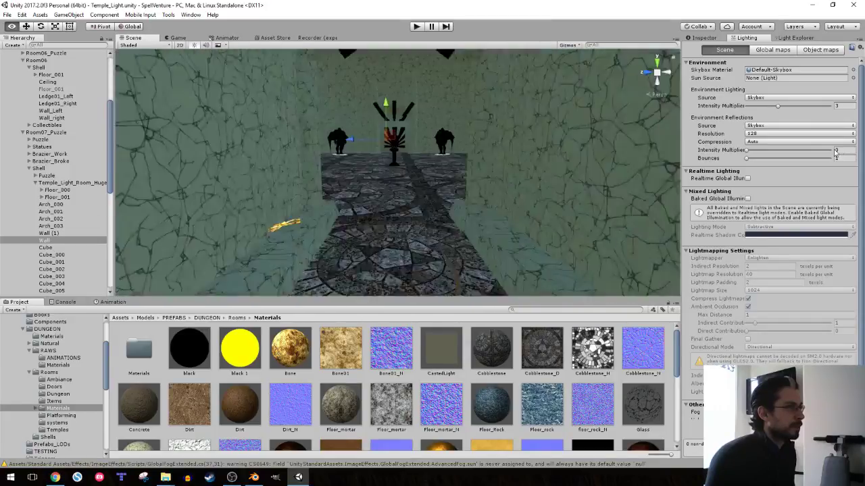
pyautogui.moveTo(466, 216)
pyautogui.mouseDown(button='right')
pyautogui.moveTo(477, 225)
pyautogui.moveTo(444, 177)
pyautogui.moveTo(477, 195)
pyautogui.moveTo(396, 195)
pyautogui.moveTo(527, 194)
pyautogui.mouseUp(button='right')
pyautogui.click(477, 226)
# - Frame Floor_001 and set its Box Collider centre to 0, 0, 0
pyautogui.click(703, 38)
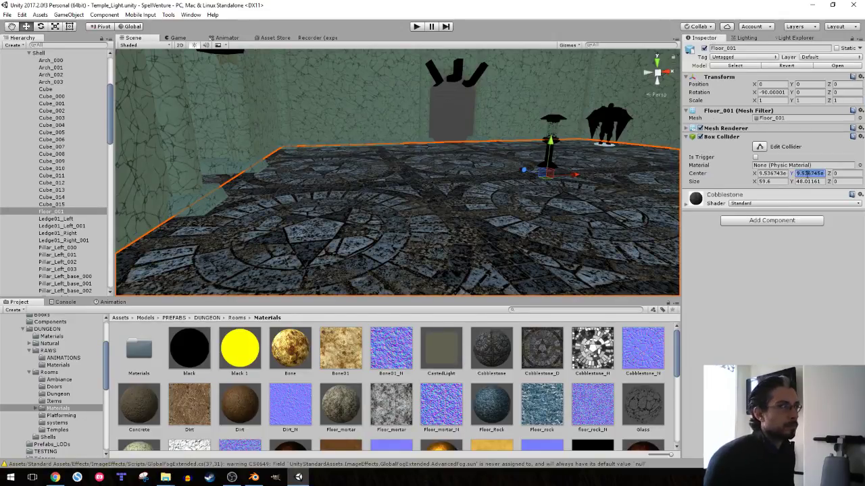
pyautogui.press('f')
pyautogui.moveTo(592, 169)
pyautogui.keyDown('alt'); pyautogui.mouseDown()
pyautogui.moveTo(480, 151)
pyautogui.moveTo(477, 139)
pyautogui.mouseUp(); pyautogui.keyUp('alt')
pyautogui.write('0')
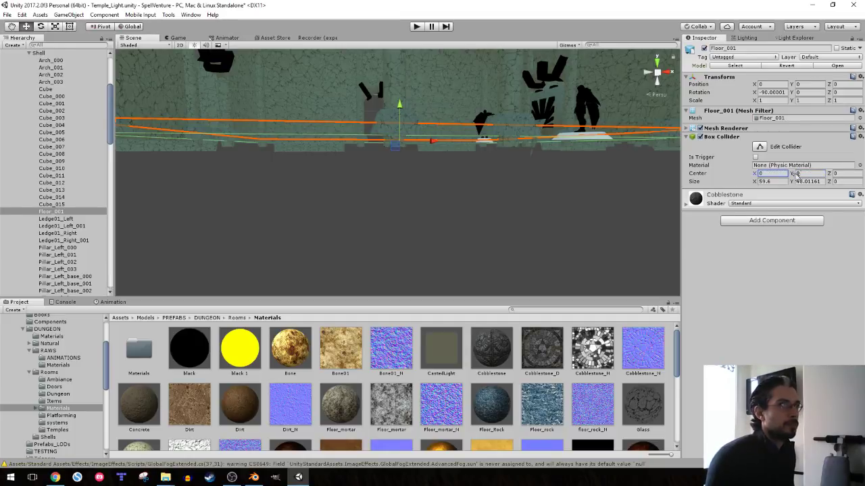
pyautogui.press('Return')
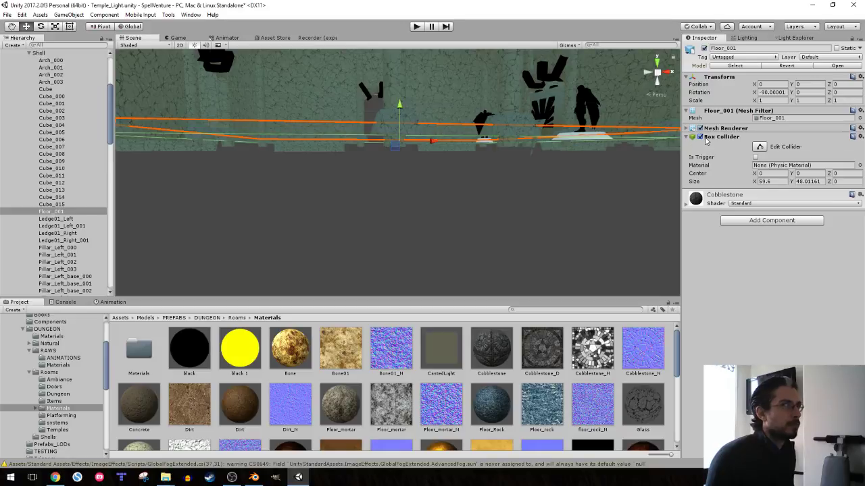
# - Disable the floor's Box Collider and check its reset size of 1 by 1
pyautogui.click(700, 136)
pyautogui.keyDown('alt'); pyautogui.moveTo(432, 179); pyautogui.dragTo(446, 162); pyautogui.keyUp('alt')
pyautogui.keyDown('alt'); pyautogui.moveTo(447, 162); pyautogui.dragTo(445, 165); pyautogui.keyUp('alt')
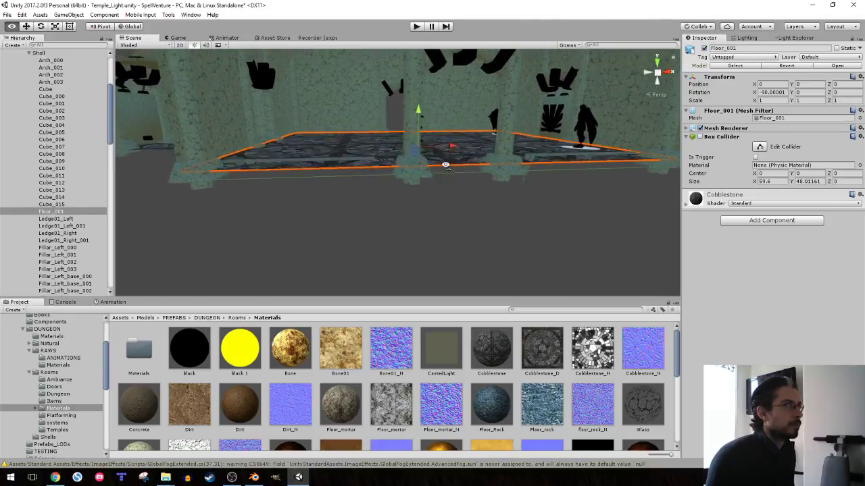
pyautogui.click(731, 130)
pyautogui.click(732, 130)
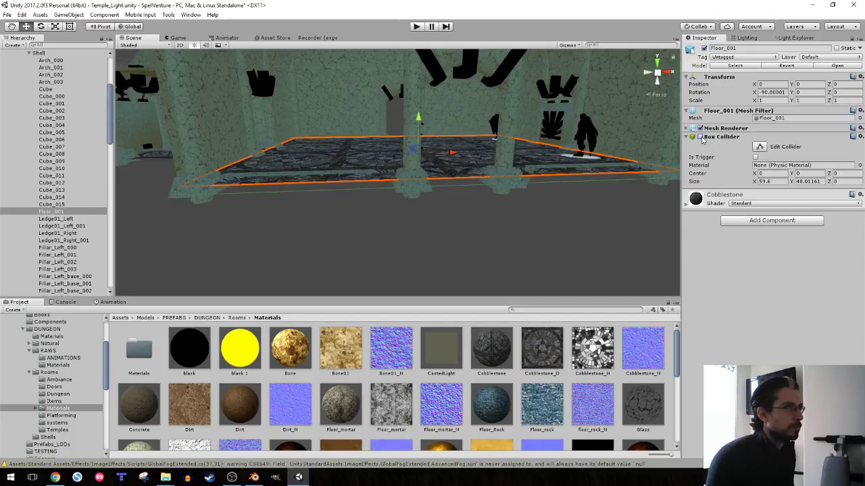
pyautogui.click(690, 140)
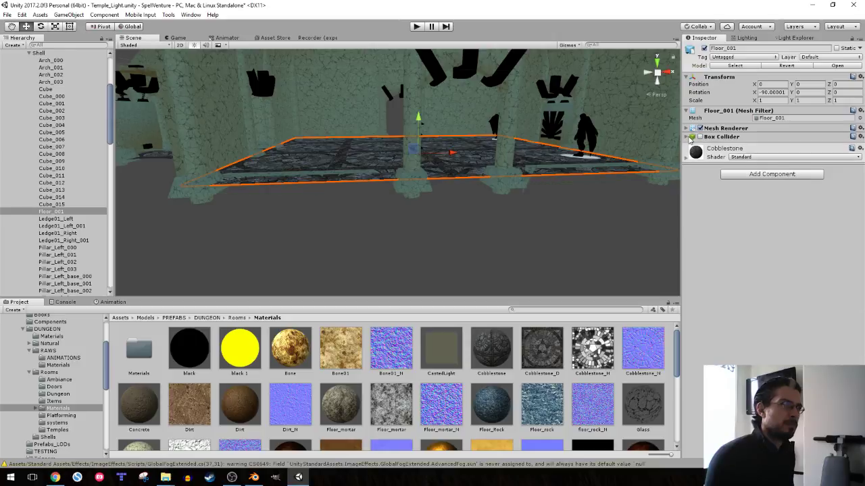
pyautogui.click(689, 140)
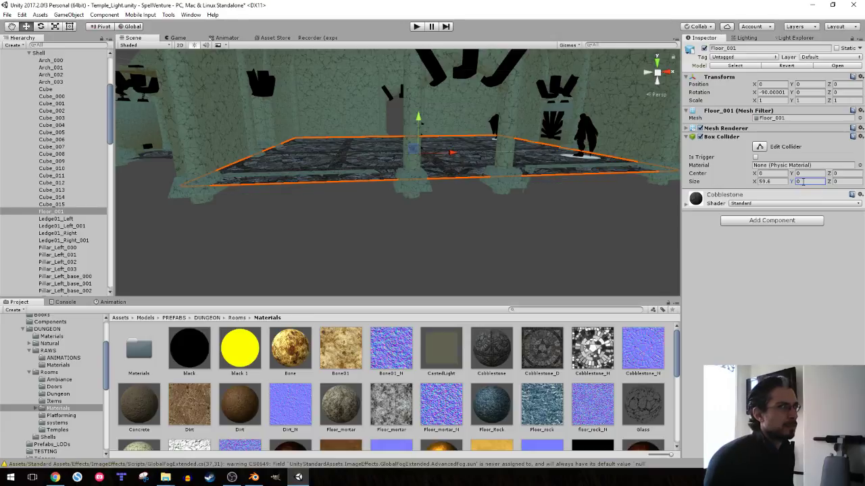
pyautogui.keyDown('alt'); pyautogui.moveTo(535, 199); pyautogui.dragTo(466, 192); pyautogui.keyUp('alt')
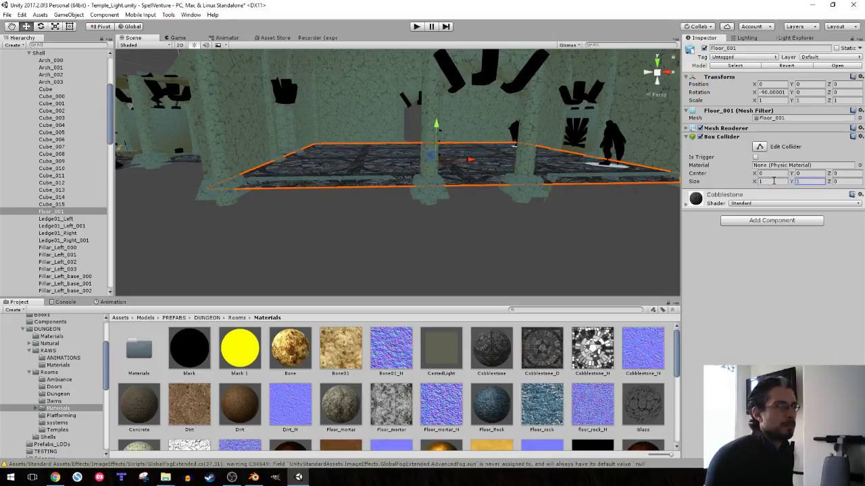
pyautogui.scroll(3, 384, 157)
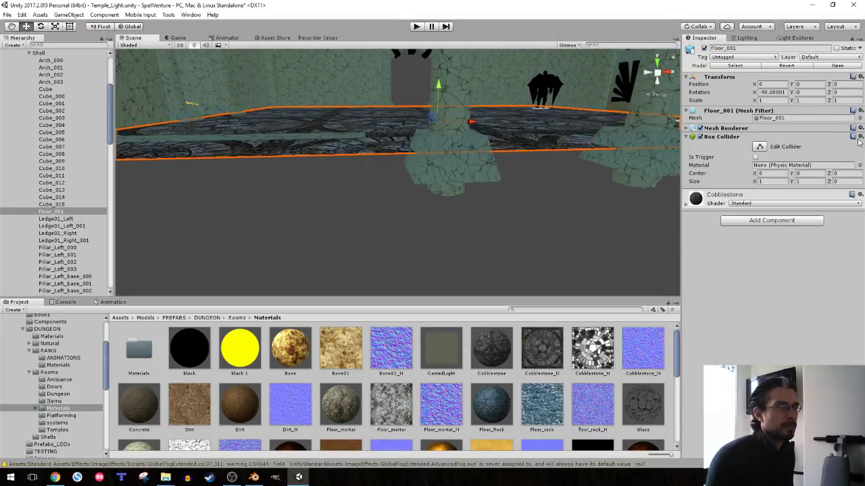
# - Remove and re-add Floor_001's Box Collider twice so it fits the 59.6 by 48 mesh
pyautogui.click(860, 138)
pyautogui.click(816, 160)
pyautogui.click(757, 167)
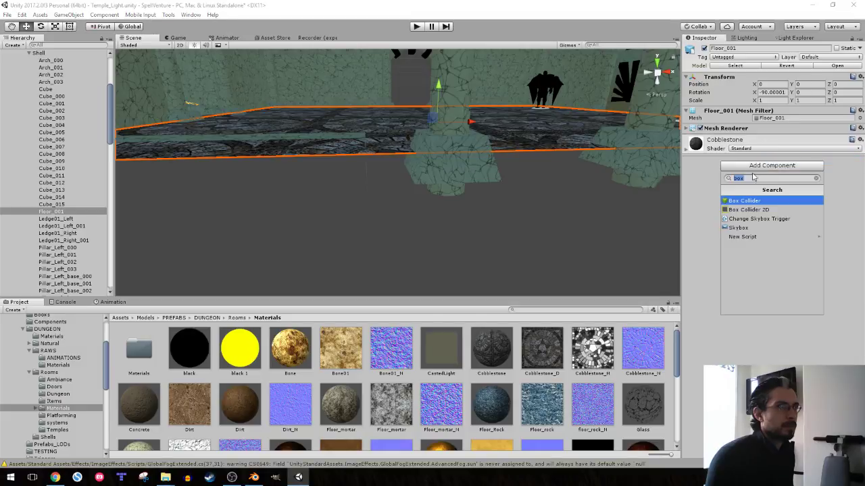
pyautogui.click(744, 201)
pyautogui.moveTo(550, 155)
pyautogui.keyDown('alt'); pyautogui.mouseDown()
pyautogui.moveTo(559, 125)
pyautogui.moveTo(463, 117)
pyautogui.moveTo(437, 164)
pyautogui.moveTo(425, 136)
pyautogui.moveTo(383, 142)
pyautogui.mouseUp(); pyautogui.keyUp('alt')
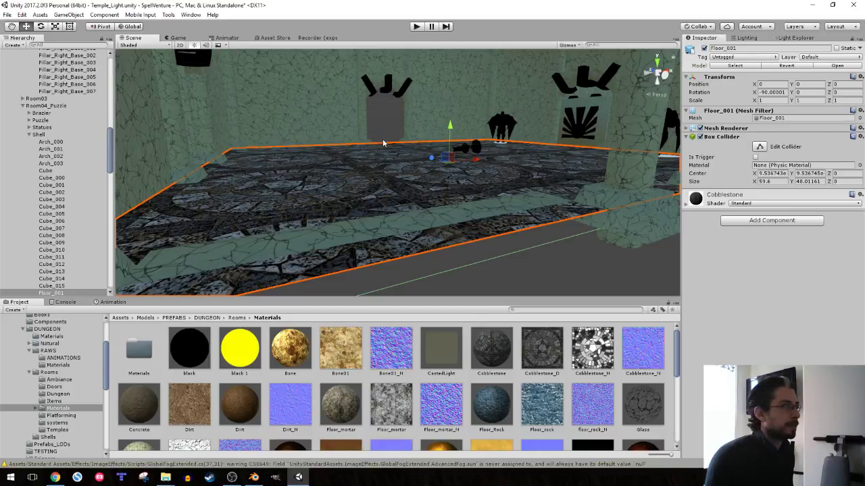
pyautogui.click(859, 137)
pyautogui.click(801, 158)
pyautogui.click(761, 166)
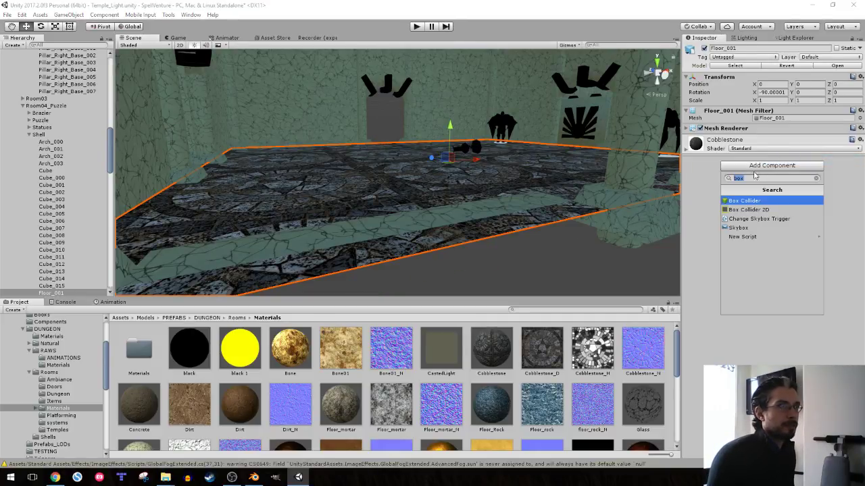
pyautogui.click(749, 200)
pyautogui.moveTo(473, 169)
pyautogui.keyDown('alt'); pyautogui.mouseDown()
pyautogui.moveTo(555, 123)
pyautogui.moveTo(369, 240)
pyautogui.mouseUp(); pyautogui.keyUp('alt')
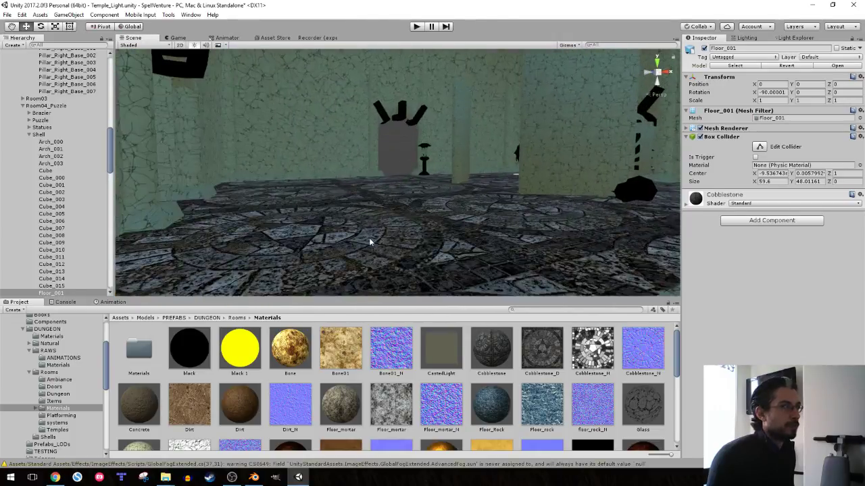
# - Replace the neighbouring room floor's old Box Collider with a fresh one
pyautogui.click(369, 241)
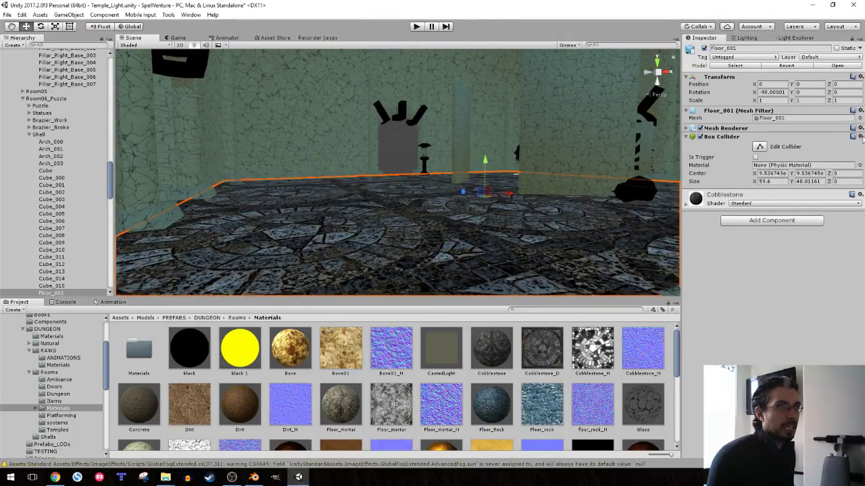
pyautogui.click(860, 137)
pyautogui.click(767, 158)
pyautogui.click(763, 167)
pyautogui.click(757, 197)
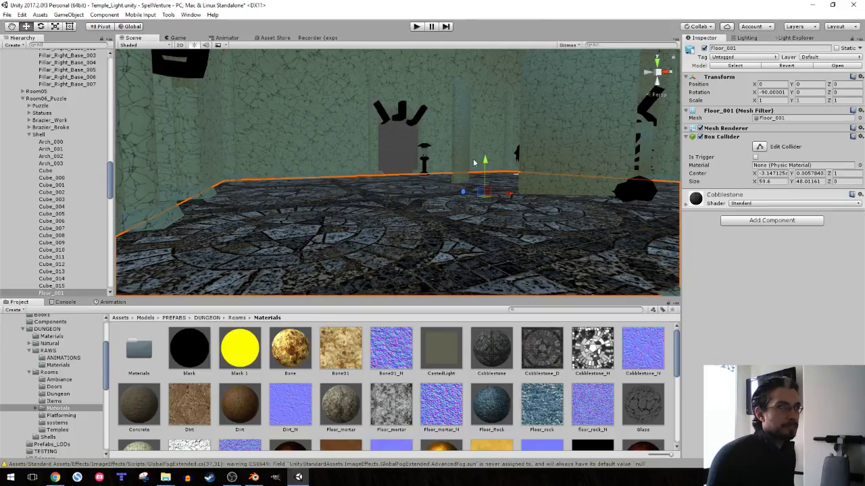
pyautogui.moveTo(473, 162)
pyautogui.keyDown('alt'); pyautogui.mouseDown()
pyautogui.moveTo(465, 200)
pyautogui.moveTo(422, 169)
pyautogui.mouseUp(); pyautogui.keyUp('alt')
# - Select the temple light room's floor to inspect it, then clear the selection
pyautogui.click(464, 199)
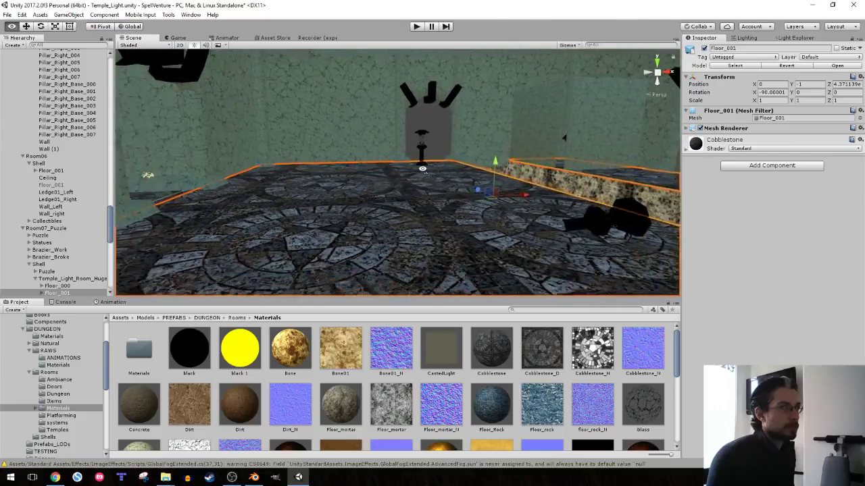
pyautogui.moveTo(422, 169)
pyautogui.mouseDown(button='right')
pyautogui.moveTo(408, 169)
pyautogui.moveTo(546, 185)
pyautogui.moveTo(292, 132)
pyautogui.moveTo(313, 149)
pyautogui.mouseUp(button='right')
pyautogui.click(546, 184)
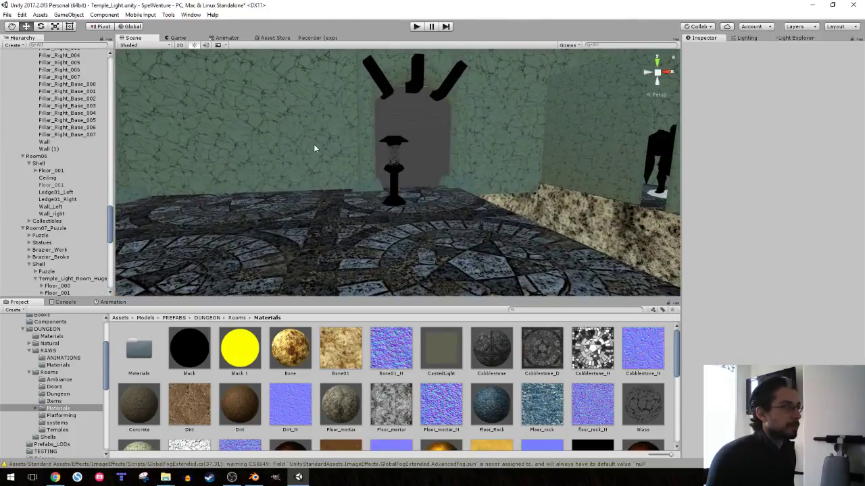
# - Start Play mode, set environment intensity multiplier to 0.5, and walk toward the Light spell
pyautogui.click(418, 27)
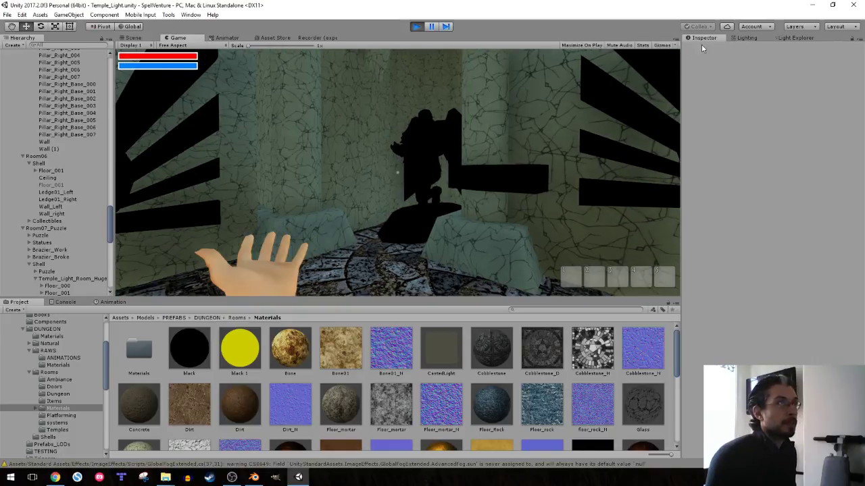
pyautogui.click(742, 38)
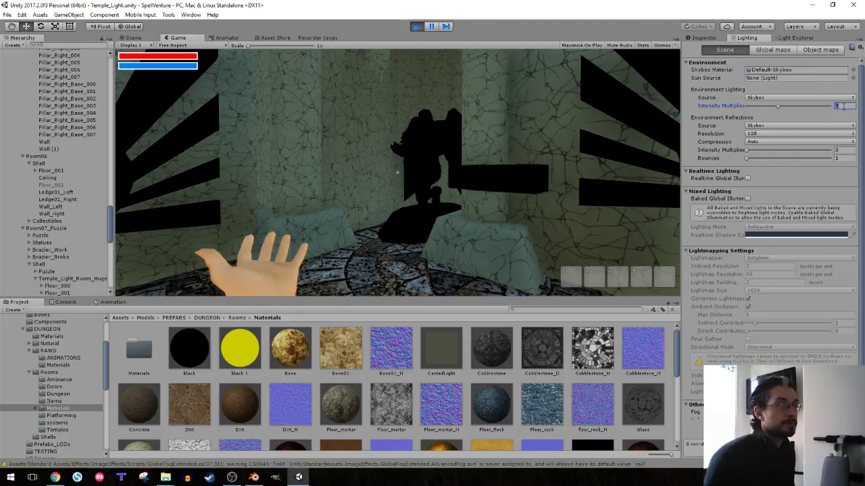
pyautogui.write('0.5')
pyautogui.click(483, 160)
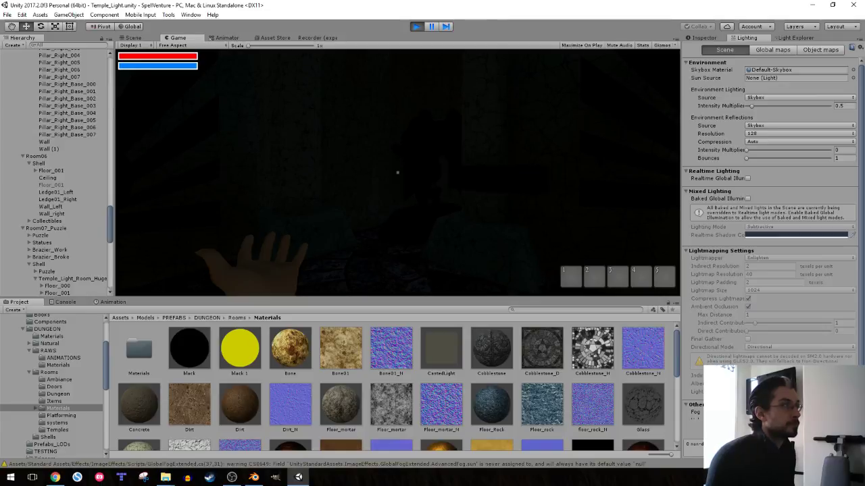
pyautogui.press('w')
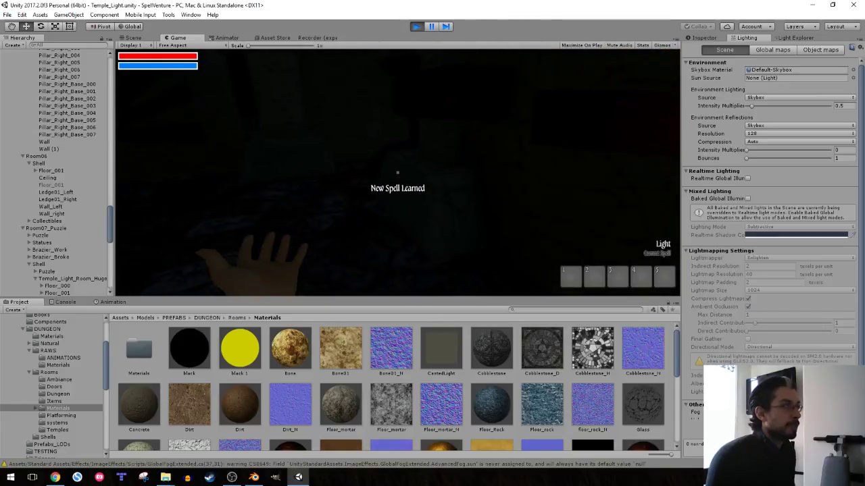
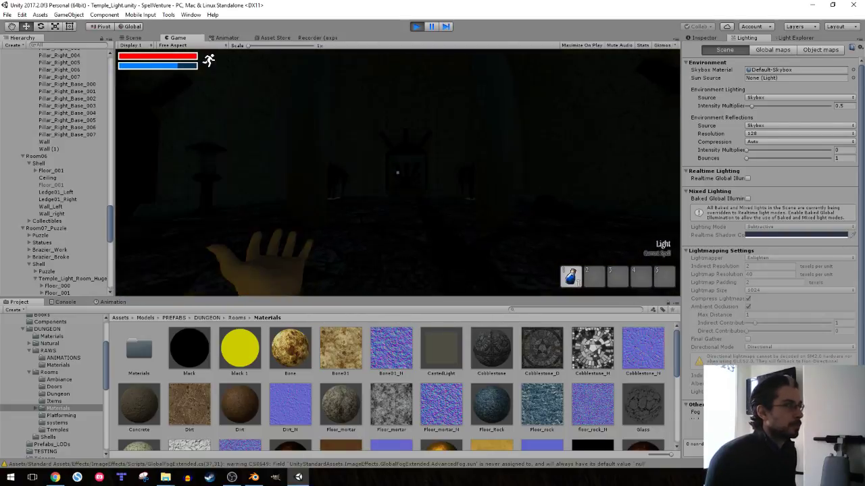
# - Cast the Light spell on the lamp and creature around the dim room, then stop the play test
pyautogui.click(397, 173)
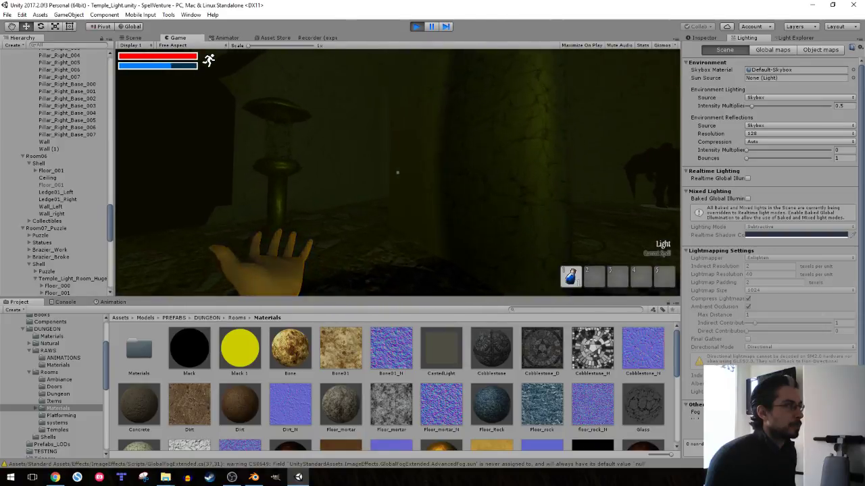
pyautogui.click(397, 172)
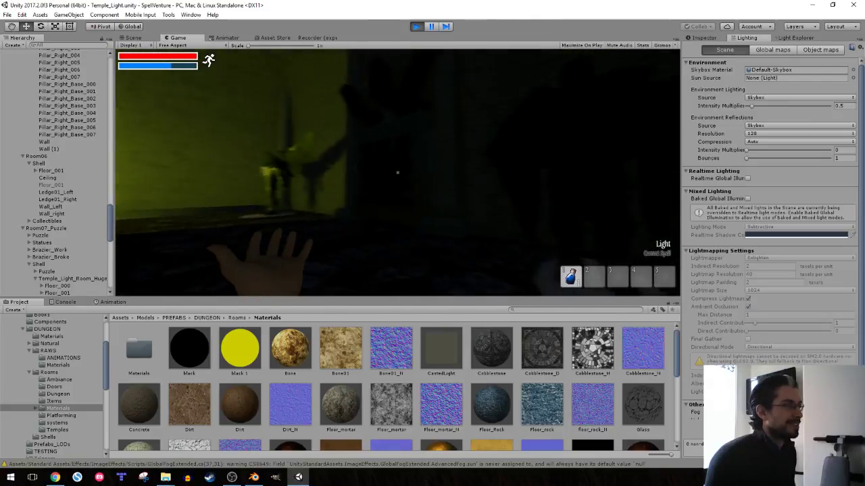
pyautogui.click(397, 172)
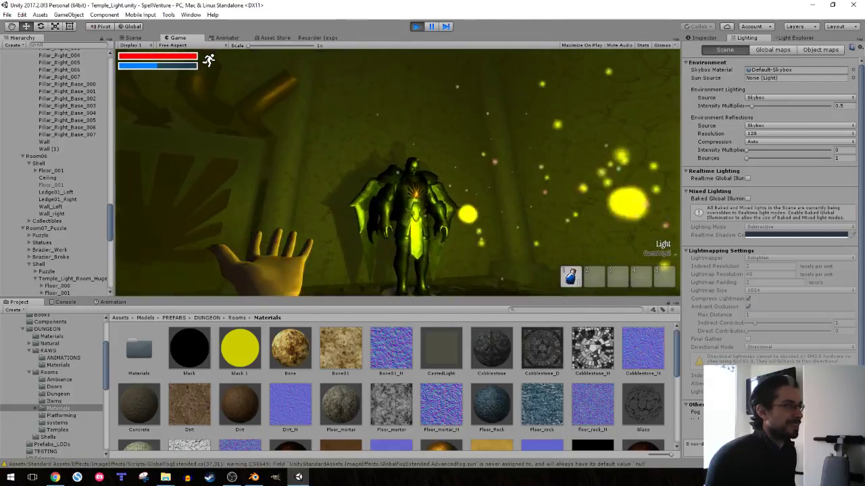
pyautogui.hotkey('shift', 'w')
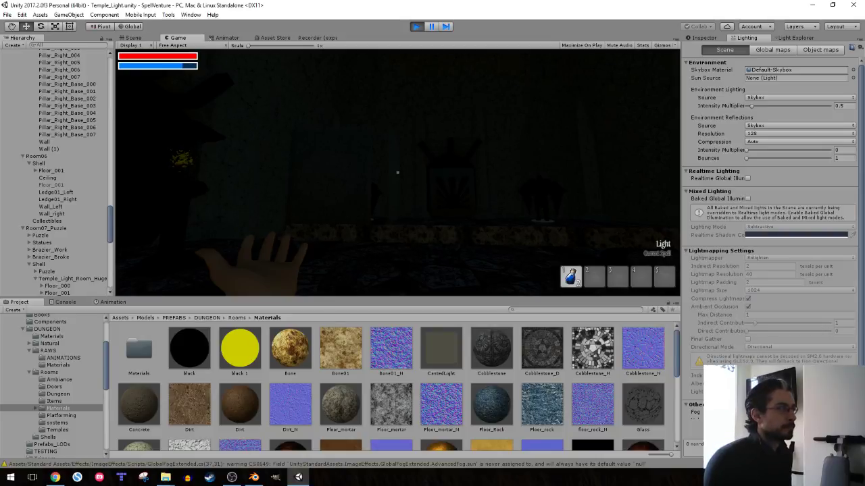
pyautogui.click(397, 173)
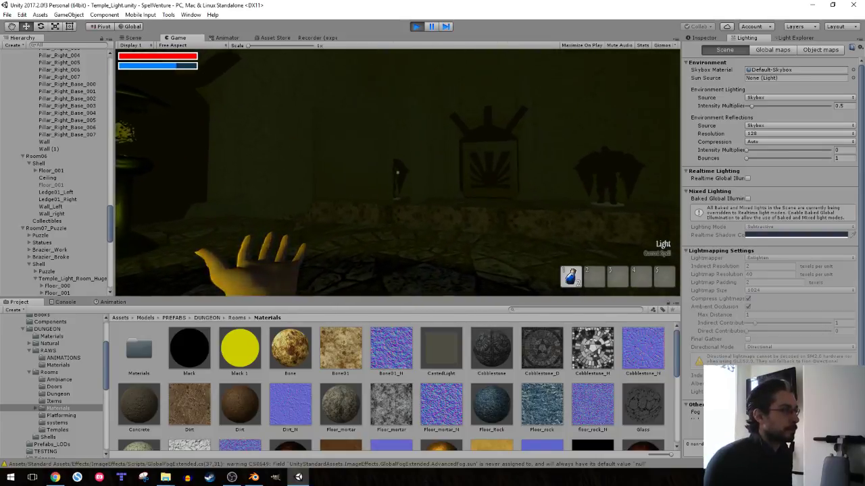
pyautogui.press('w')
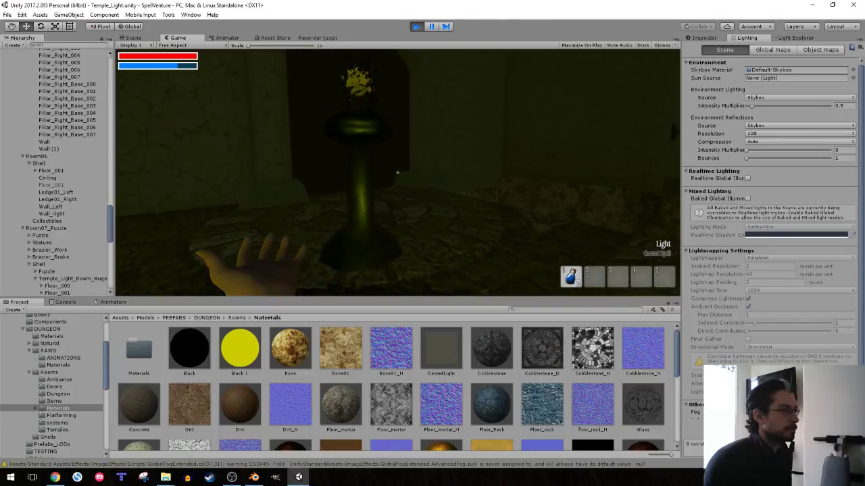
pyautogui.click(413, 29)
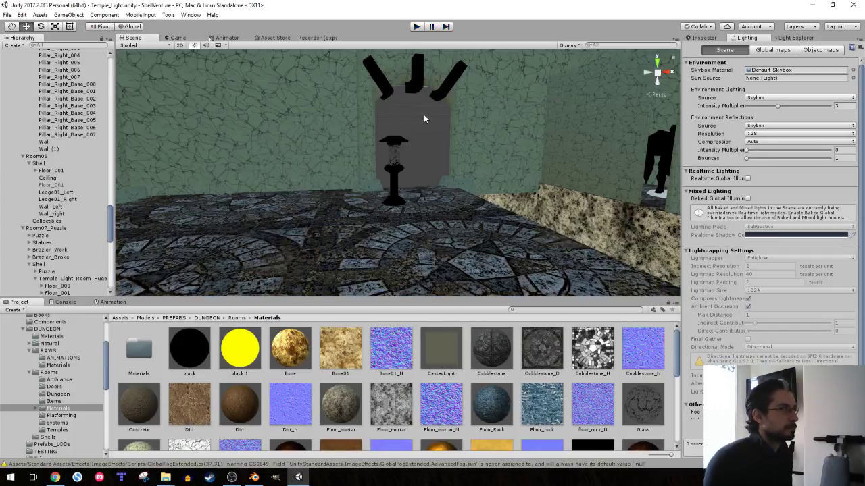
# - Select Brazier_Work and lower it toward the floor with the Y gizmo
pyautogui.moveTo(422, 115); pyautogui.dragTo(484, 129, button='right')
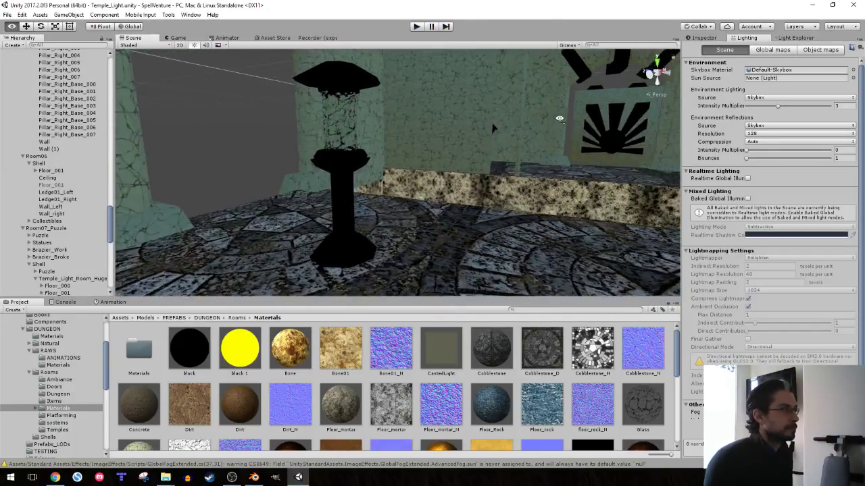
pyautogui.click(346, 188)
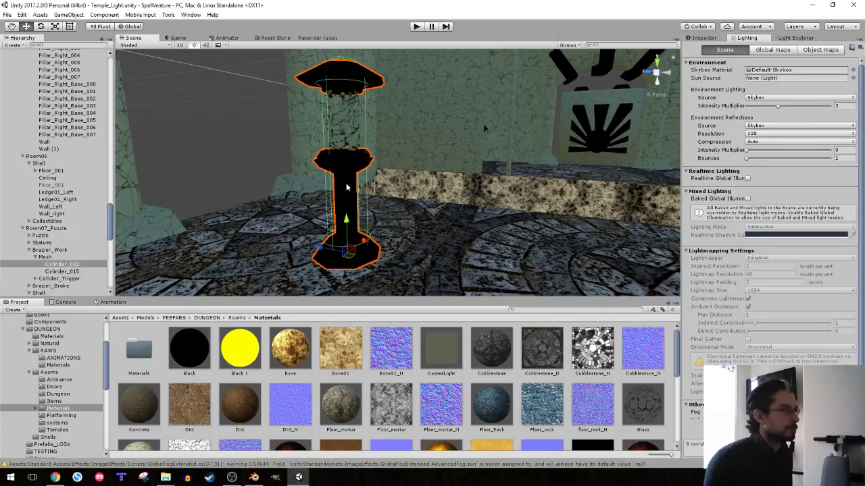
pyautogui.click(45, 250)
pyautogui.moveTo(345, 223); pyautogui.dragTo(352, 249)
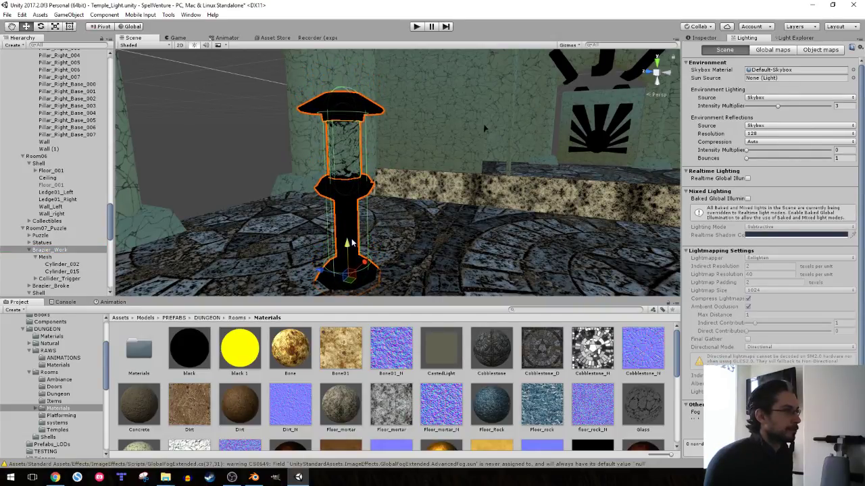
# - Set the environment intensity multiplier to 0.5, select Puzzle, and start play mode
pyautogui.moveTo(352, 249); pyautogui.dragTo(481, 181, button='right')
pyautogui.click(476, 167)
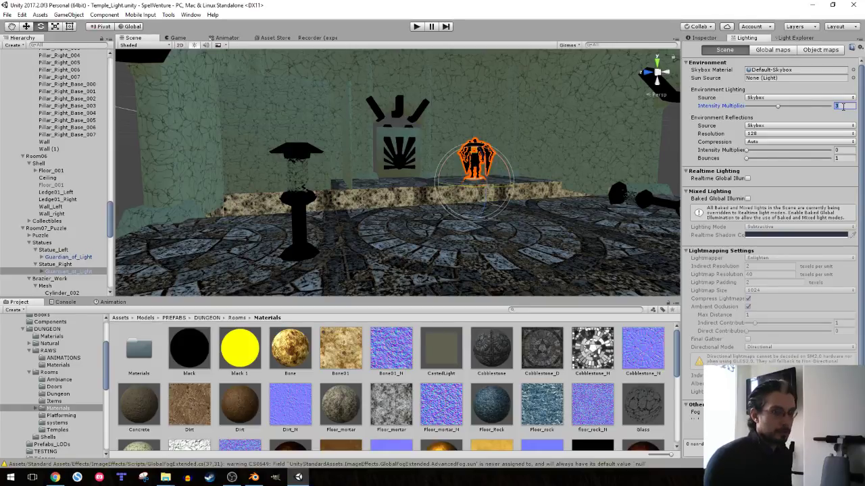
pyautogui.write('0.5')
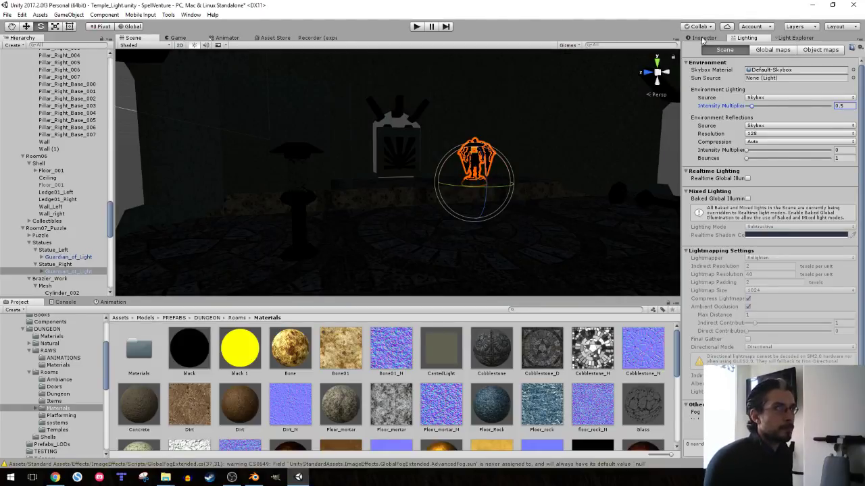
pyautogui.click(702, 39)
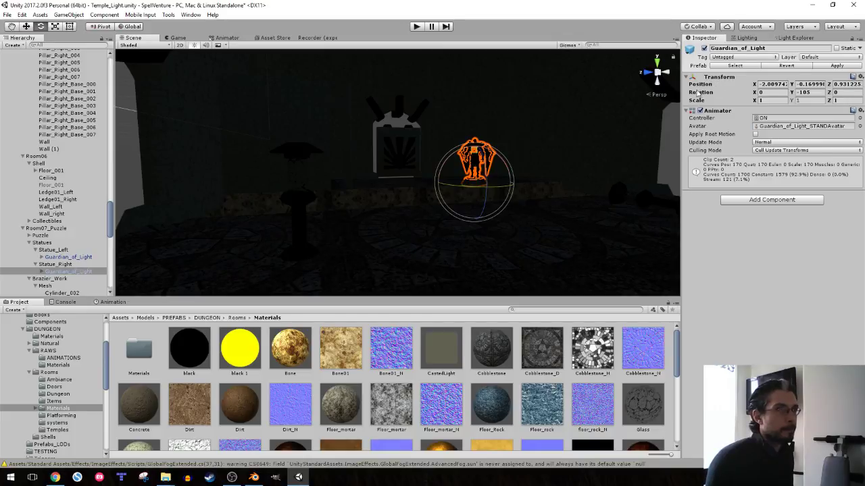
pyautogui.click(41, 235)
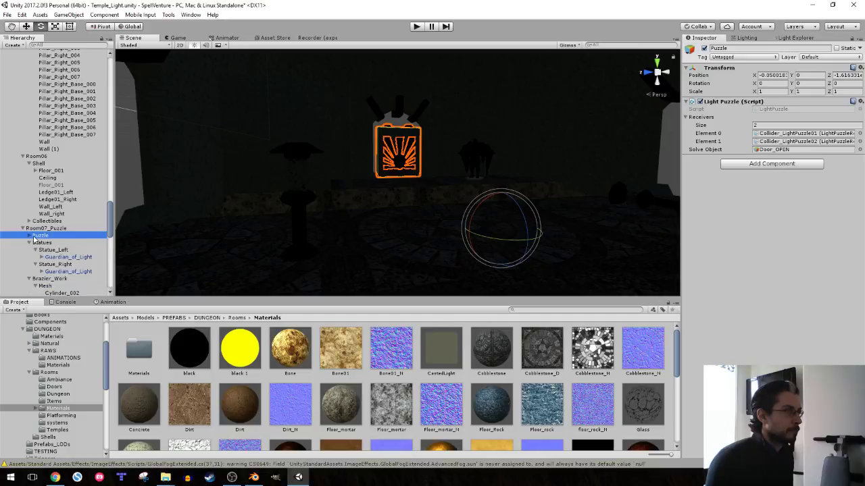
pyautogui.click(415, 27)
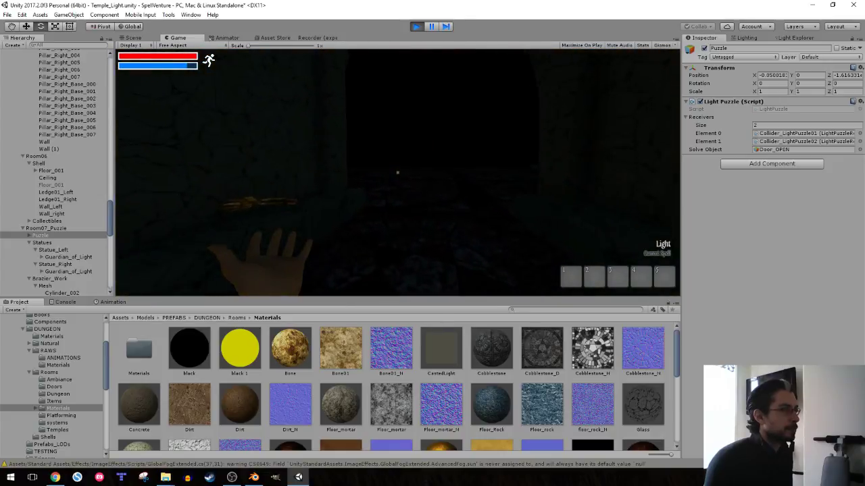
# - Pick up the bone and cast Light while walking through the dark room toward the arch
pyautogui.press('e')
pyautogui.click(397, 173)
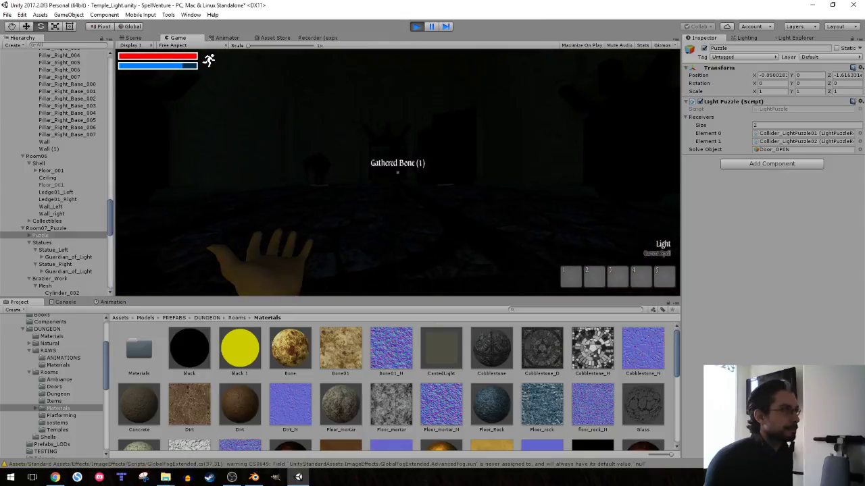
pyautogui.click(397, 173)
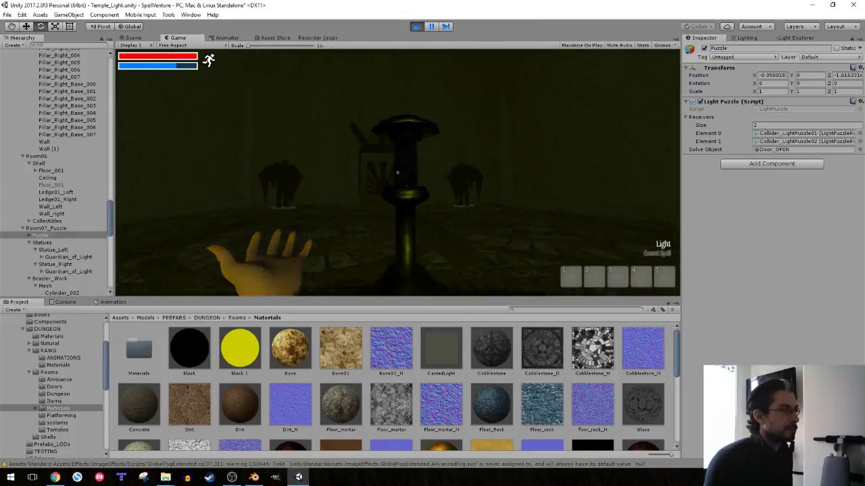
pyautogui.click(397, 172)
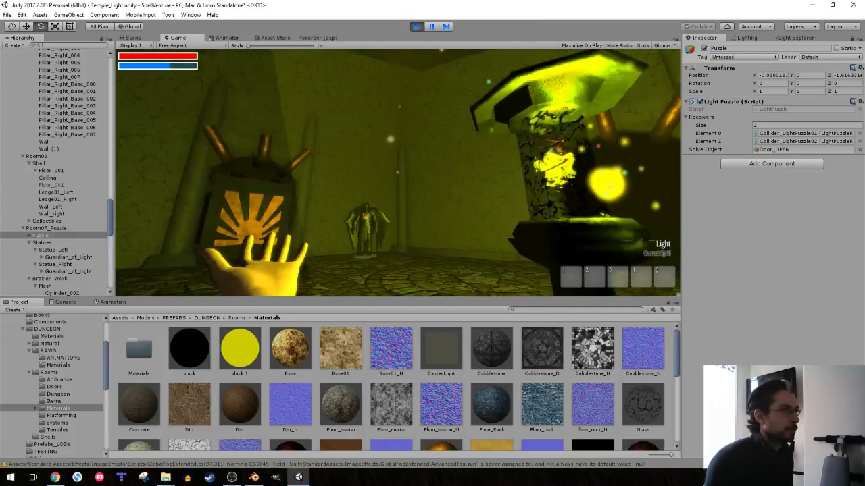
pyautogui.hotkey('shift', 'w')
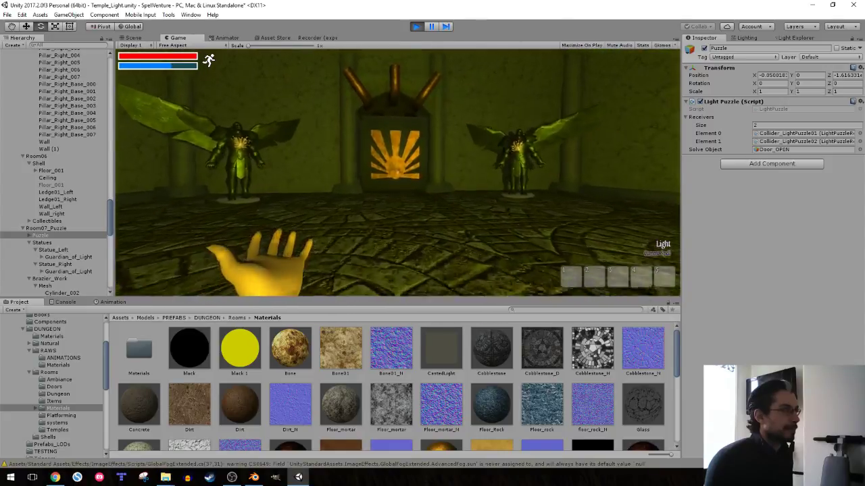
pyautogui.press('w')
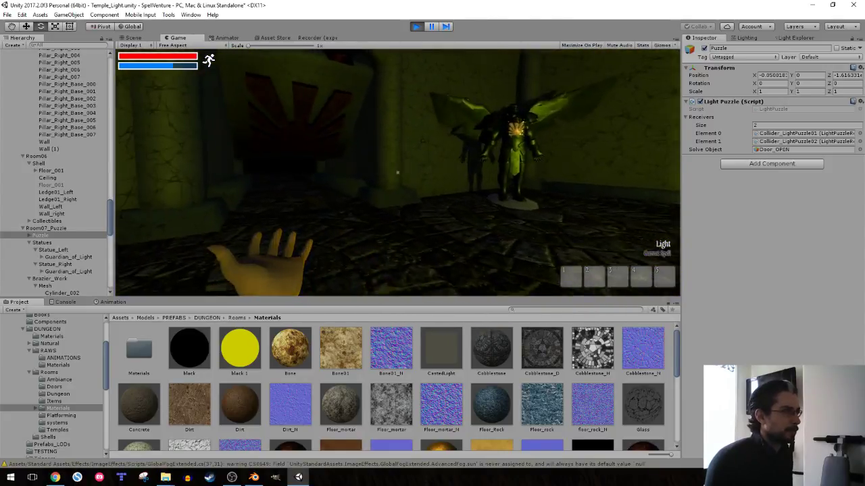
pyautogui.press('w')
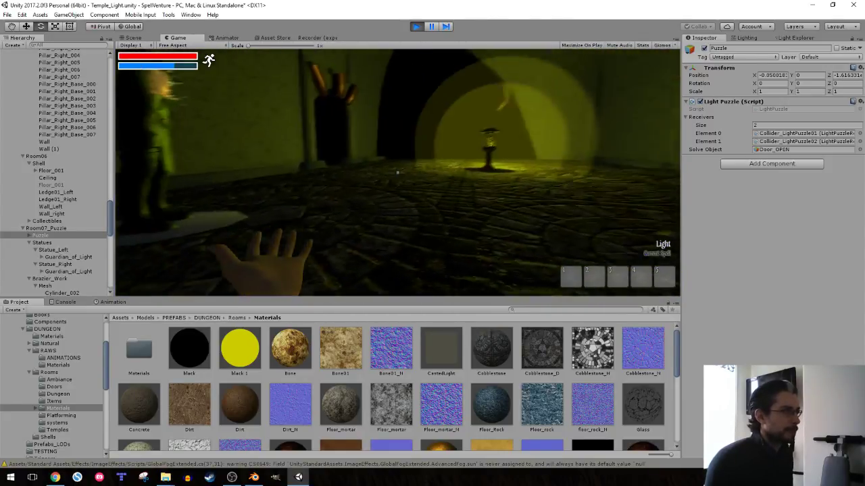
pyautogui.press('w')
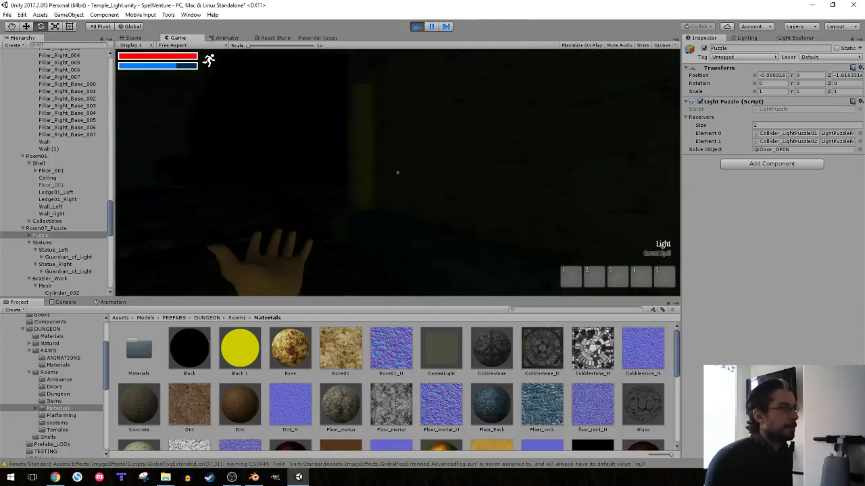
pyautogui.press('w')
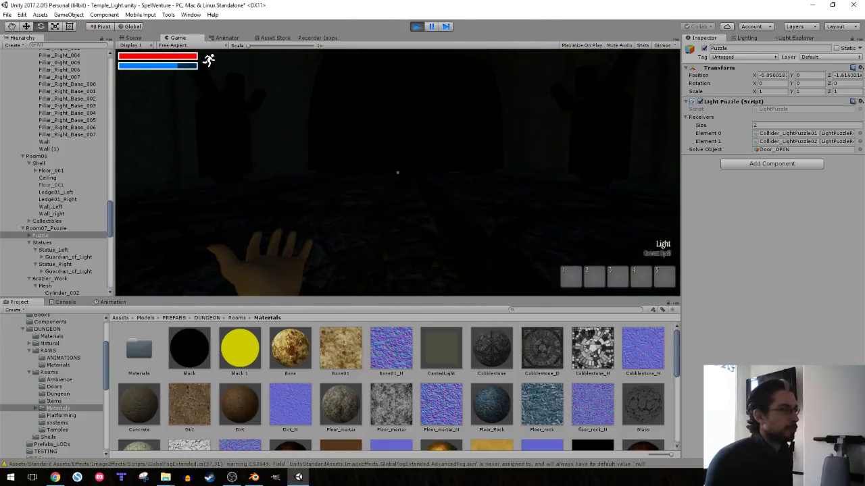
pyautogui.press('w')
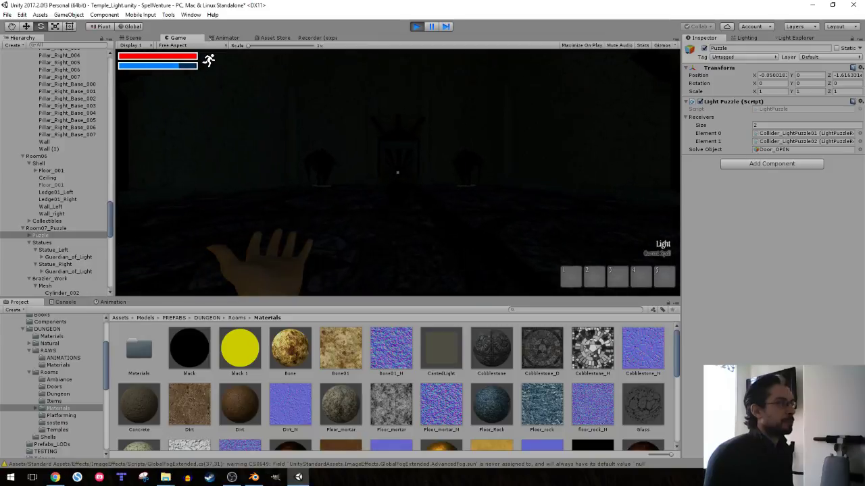
# - Cast Light repeatedly on the guardian statue so it glows yellow, then approach the sun-pattern wall
pyautogui.click(398, 173)
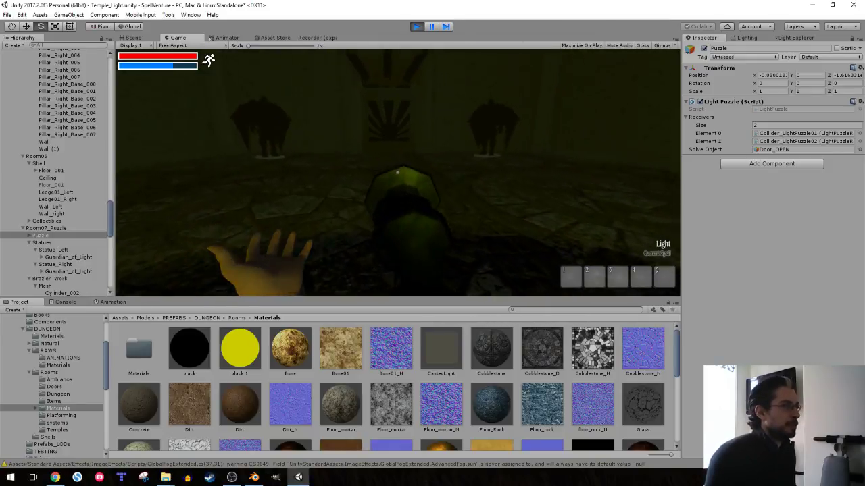
pyautogui.press('w')
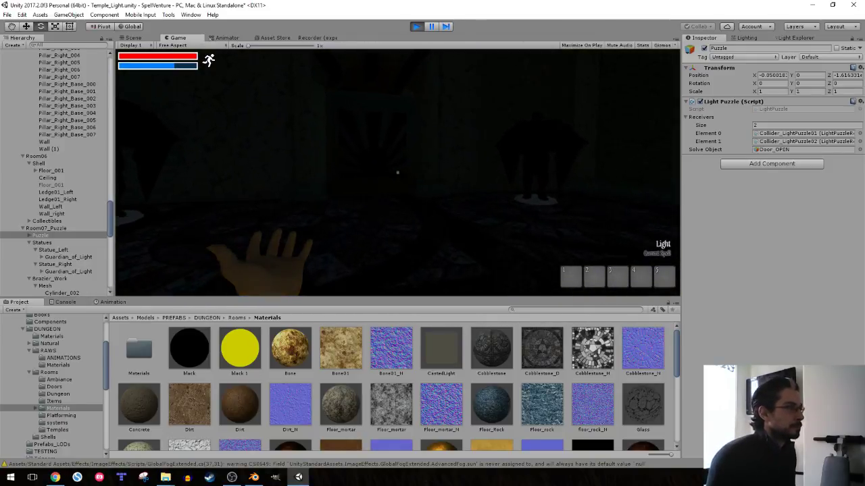
pyautogui.click(397, 172)
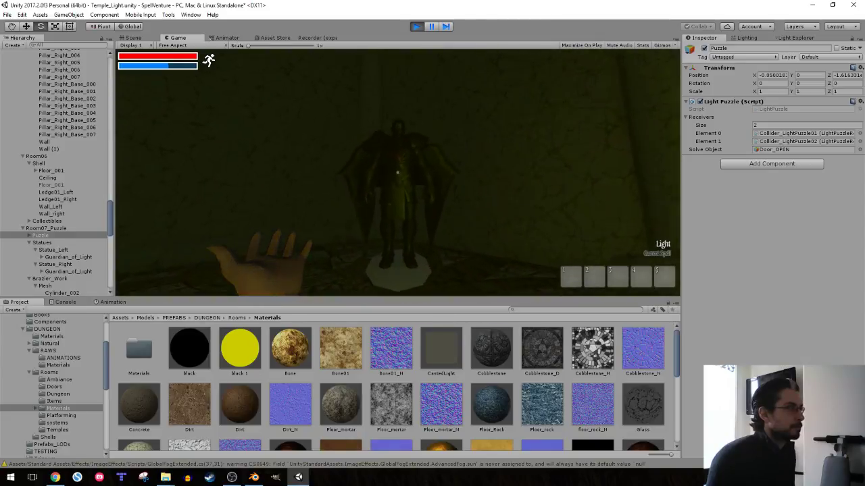
pyautogui.click(398, 173)
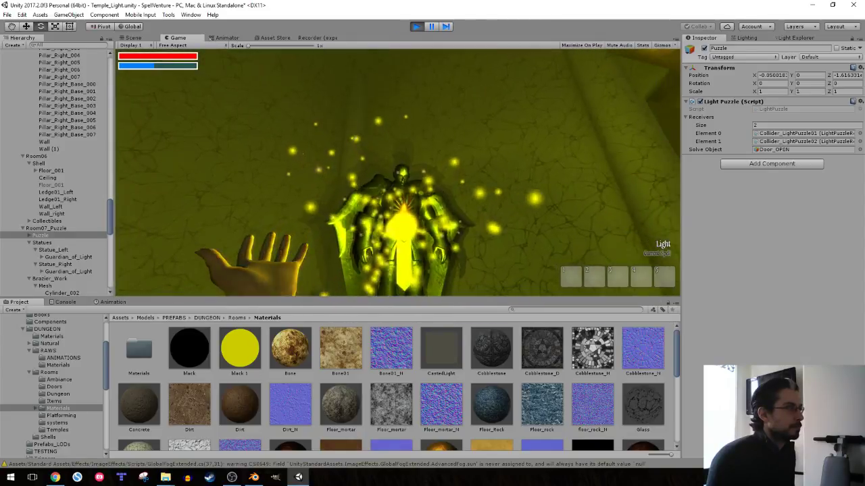
pyautogui.hotkey('shift', 's')
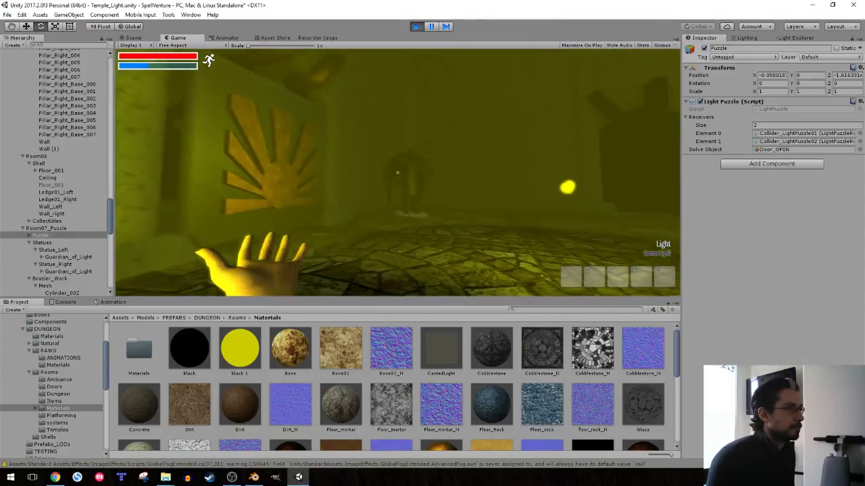
pyautogui.press('w')
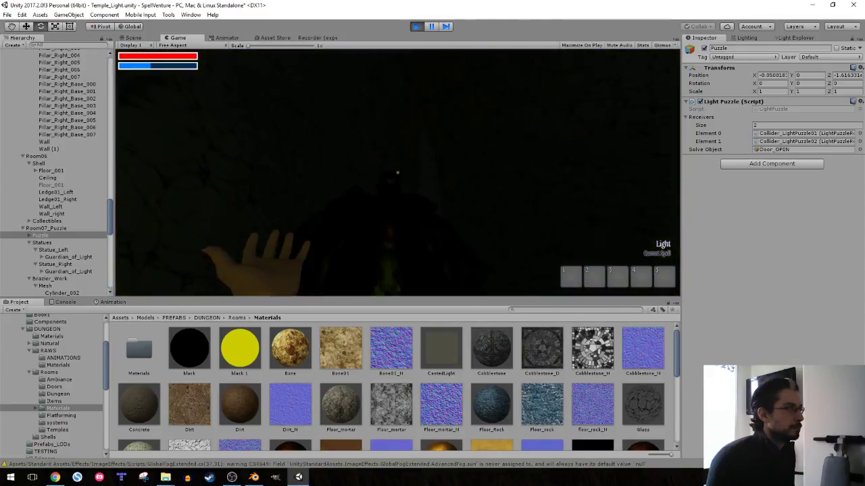
pyautogui.click(397, 173)
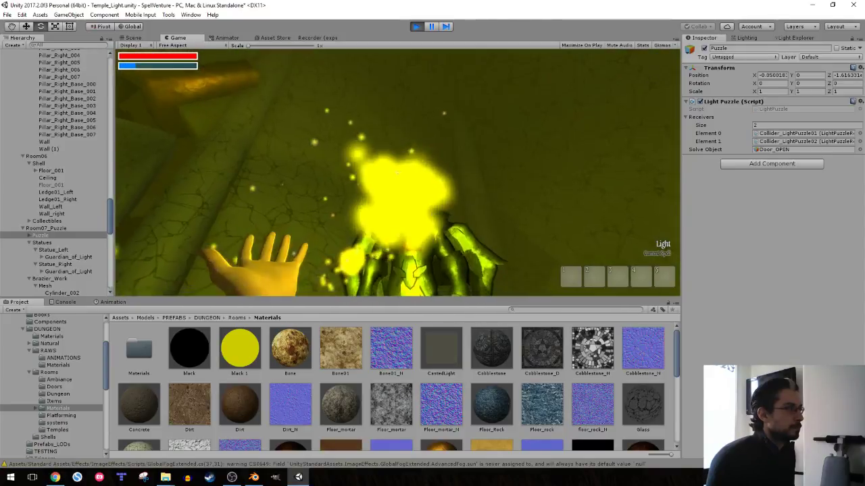
pyautogui.press('a')
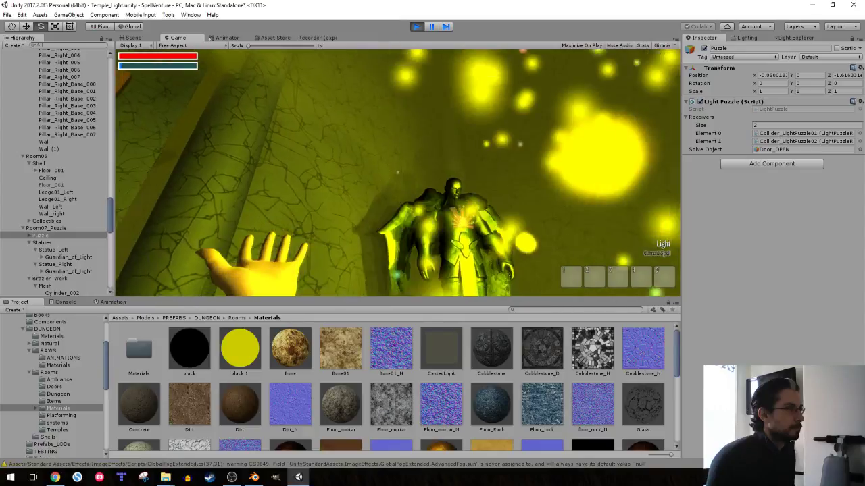
pyautogui.press('w')
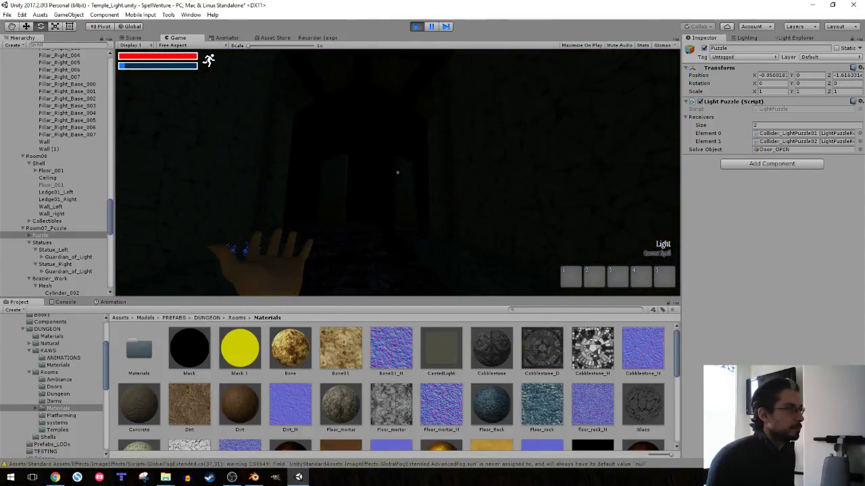
# - Pick up a mana potion, then cast Light on the brazier and the winged statue
pyautogui.press('w')
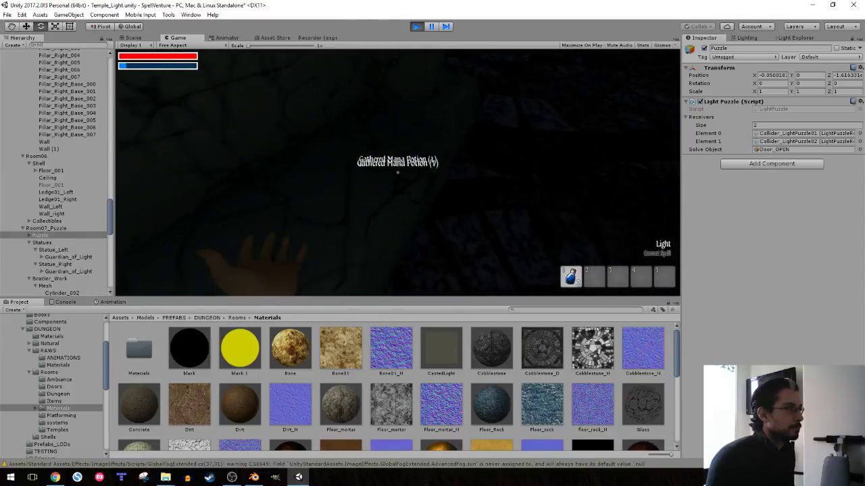
pyautogui.press('e')
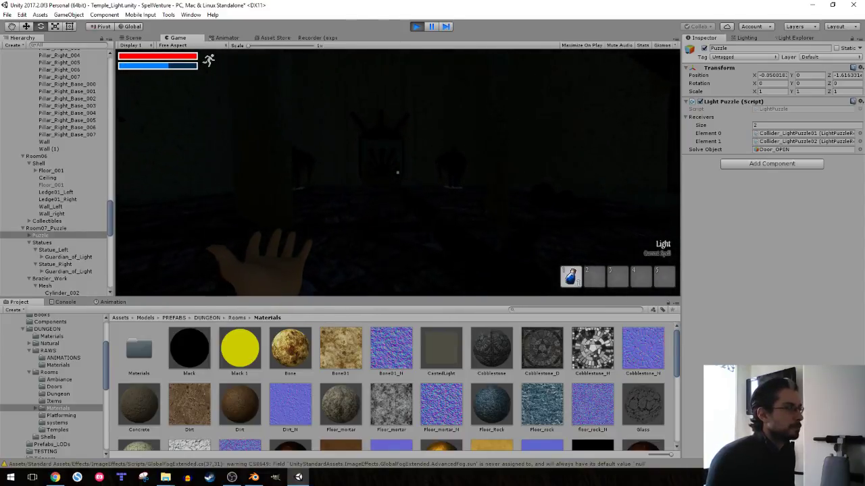
pyautogui.click(397, 172)
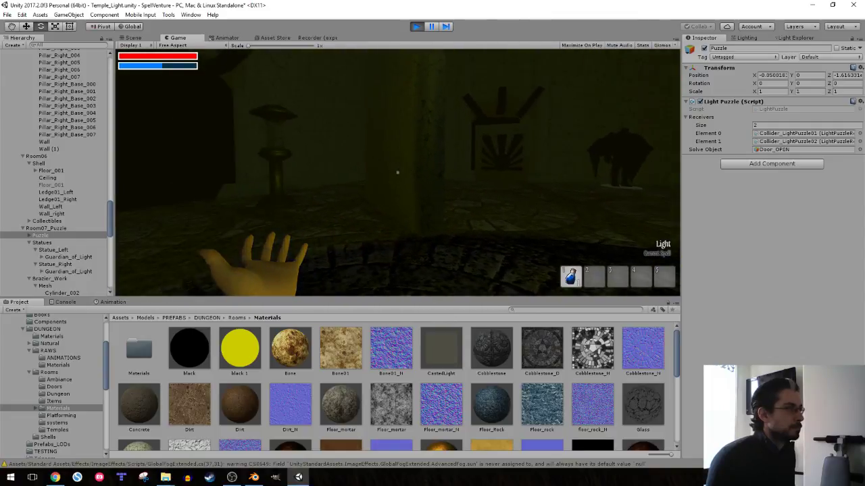
pyautogui.press('w')
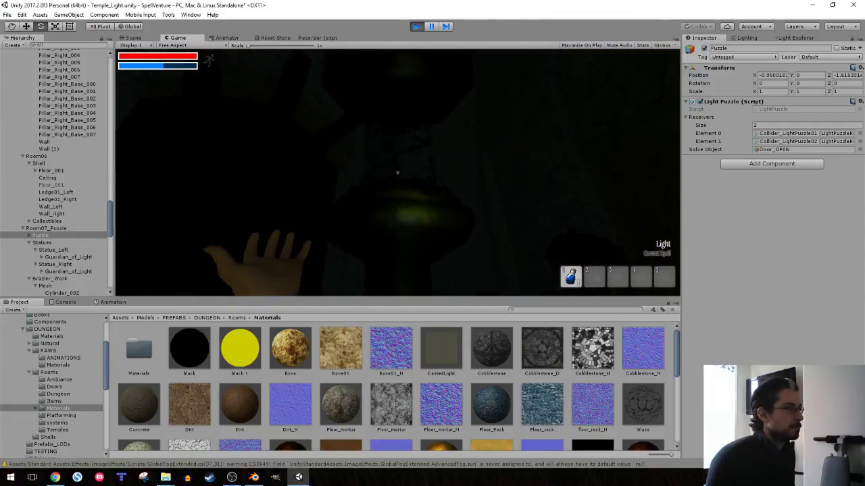
pyautogui.click(397, 172)
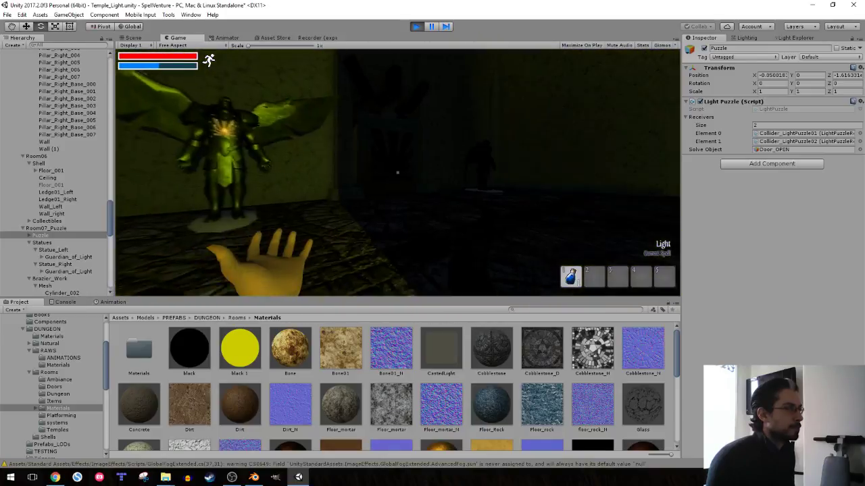
pyautogui.press('w')
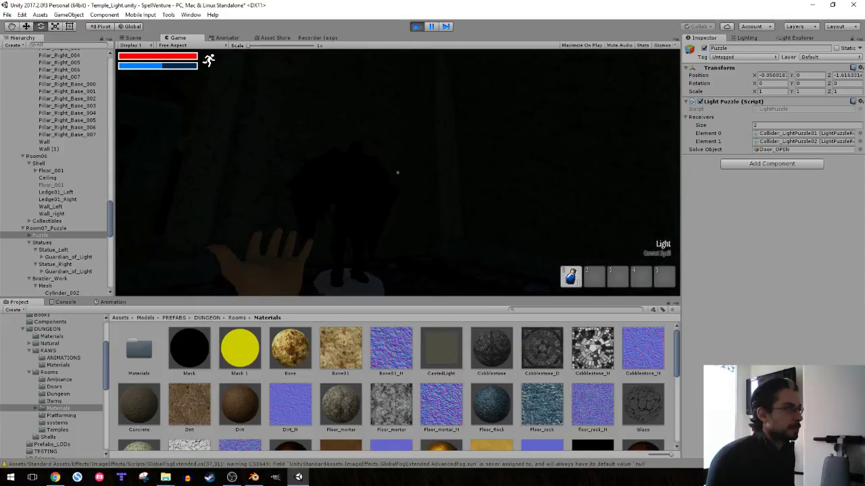
pyautogui.click(397, 172)
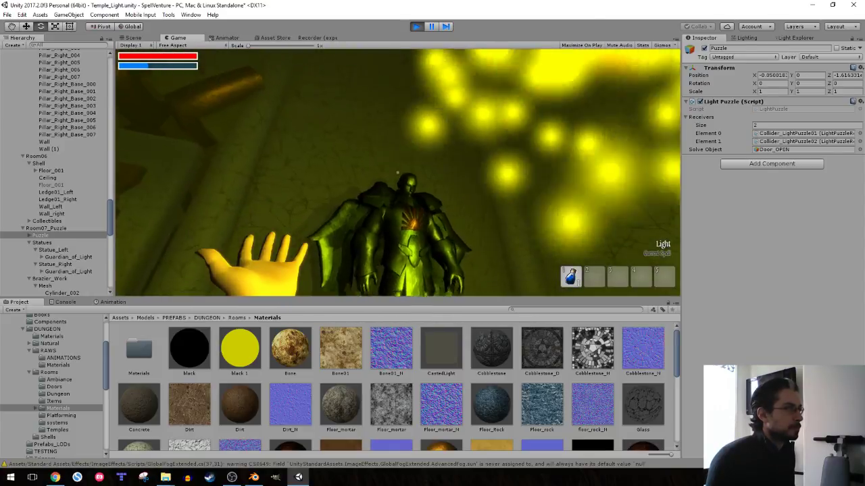
pyautogui.click(397, 172)
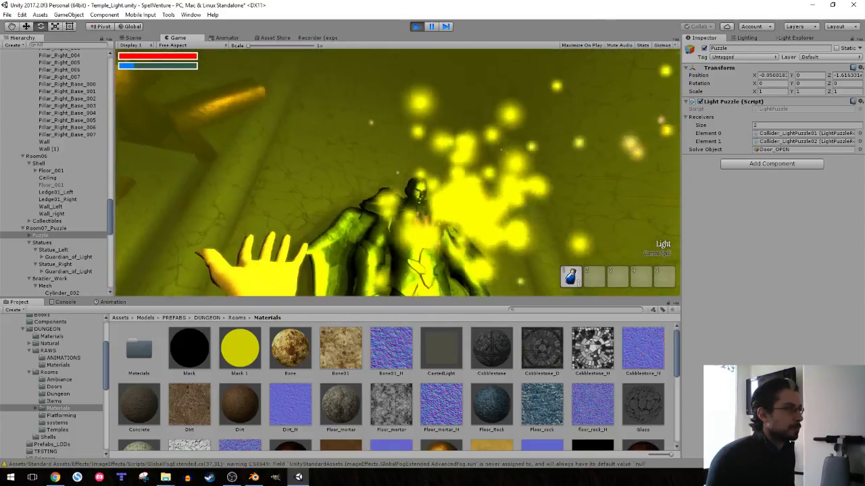
pyautogui.press('s')
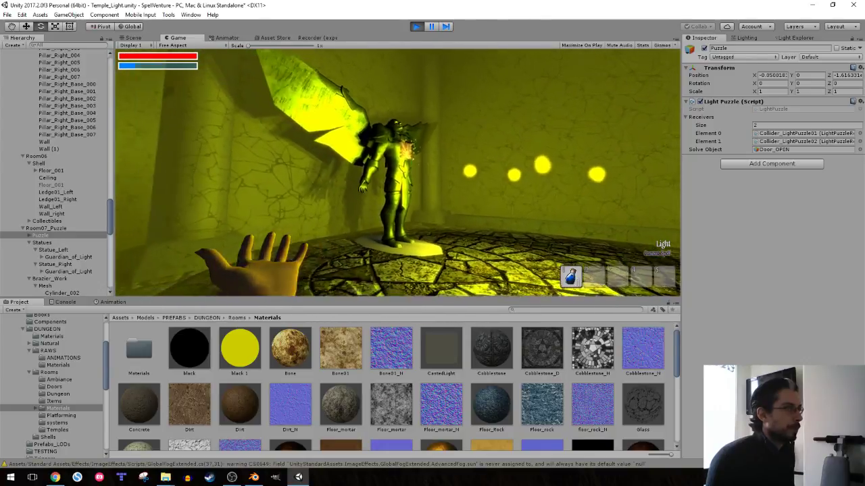
# - Sprint through the dark corridor collecting the blue mana potions, then stop play-testing by the sunburst panel
pyautogui.hotkey('shift', 'w')
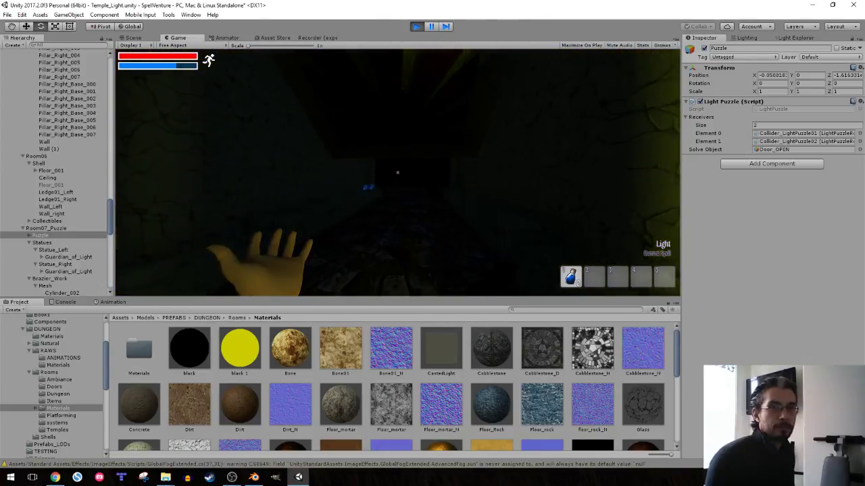
pyautogui.hotkey('shift', 'w')
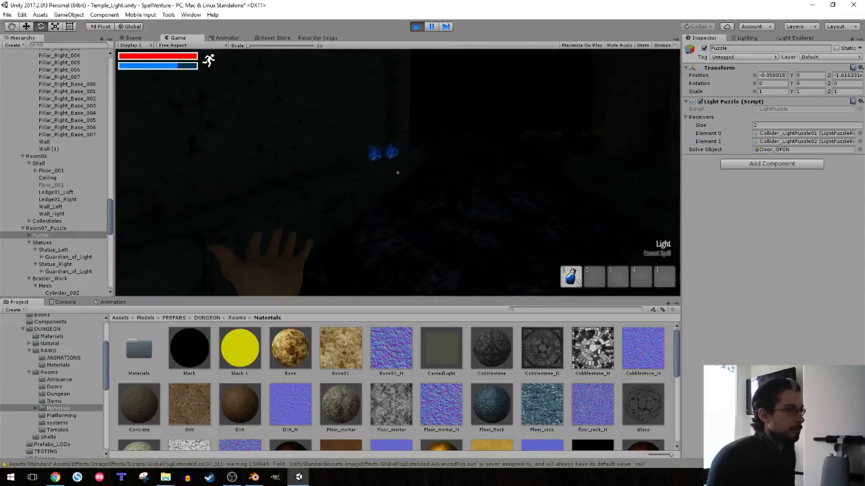
pyautogui.hotkey('shift', 'w')
pyautogui.hotkey('shift', 'w')
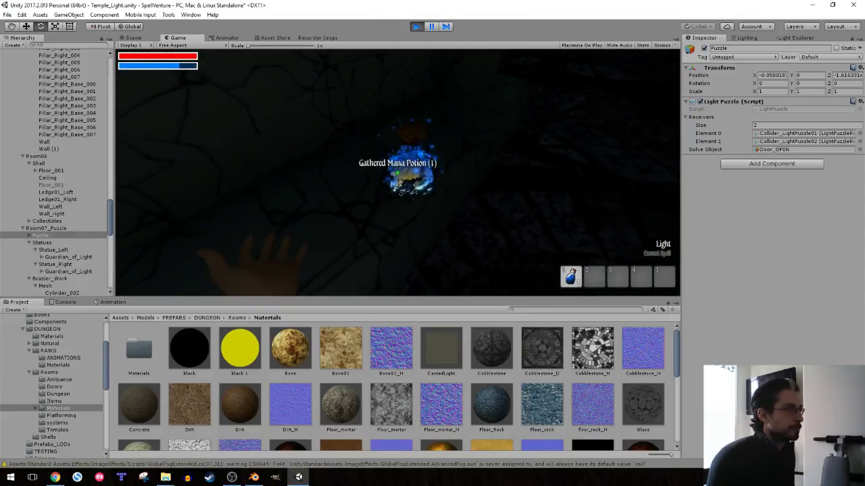
pyautogui.hotkey('shift', 'w')
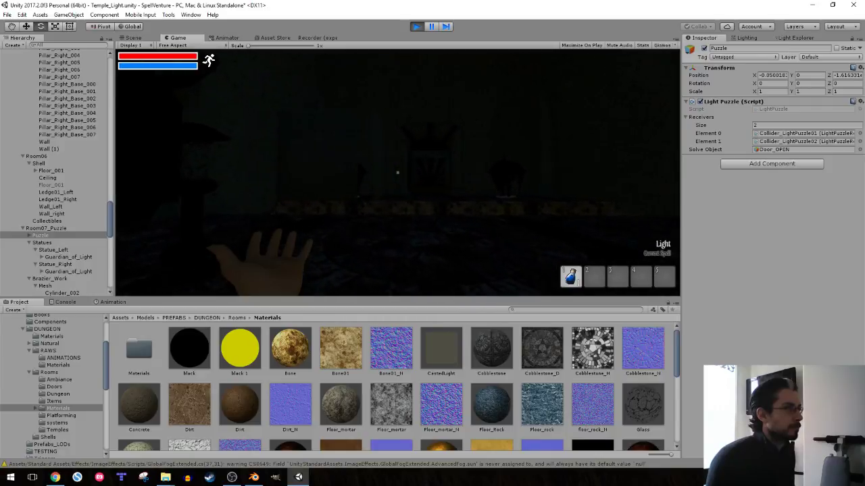
pyautogui.click(397, 172)
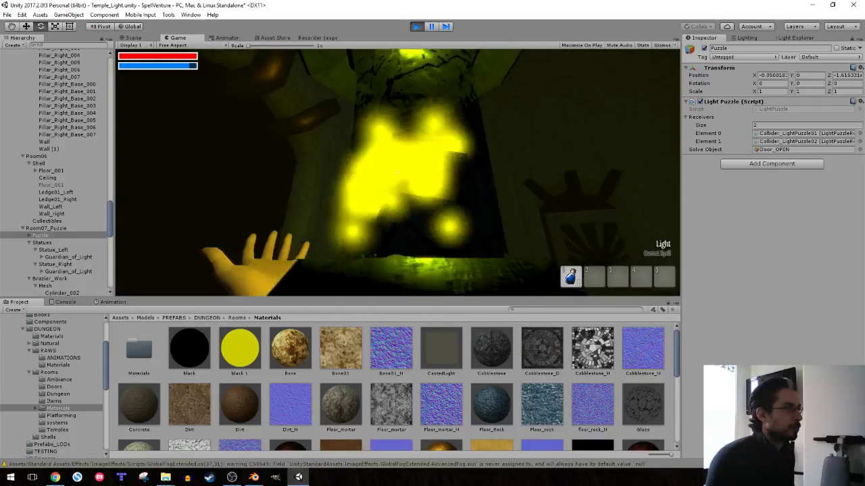
pyautogui.press('w')
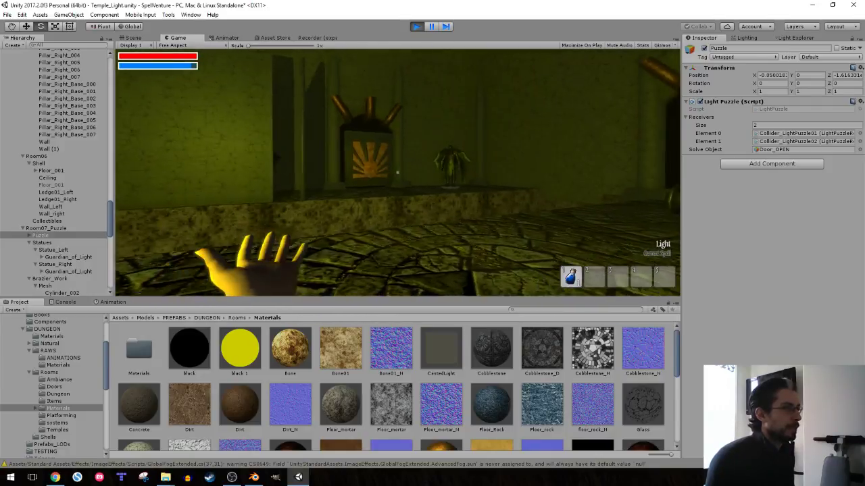
pyautogui.hotkey('shift', 'w')
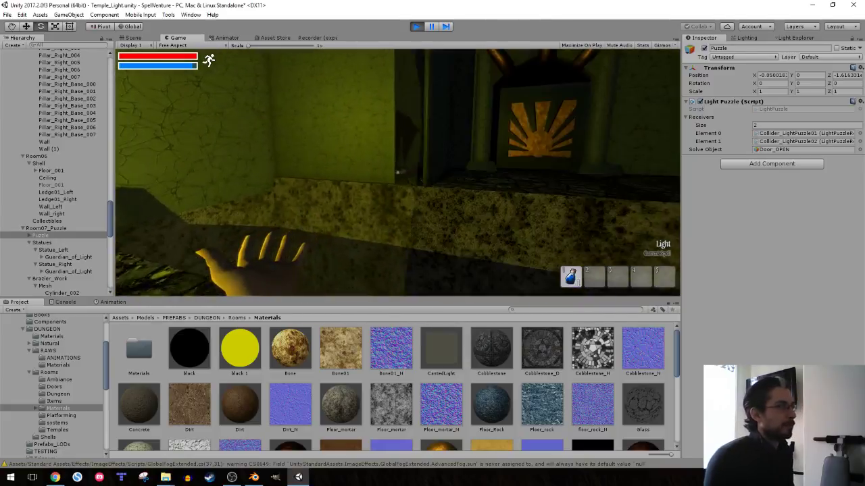
pyautogui.press('w')
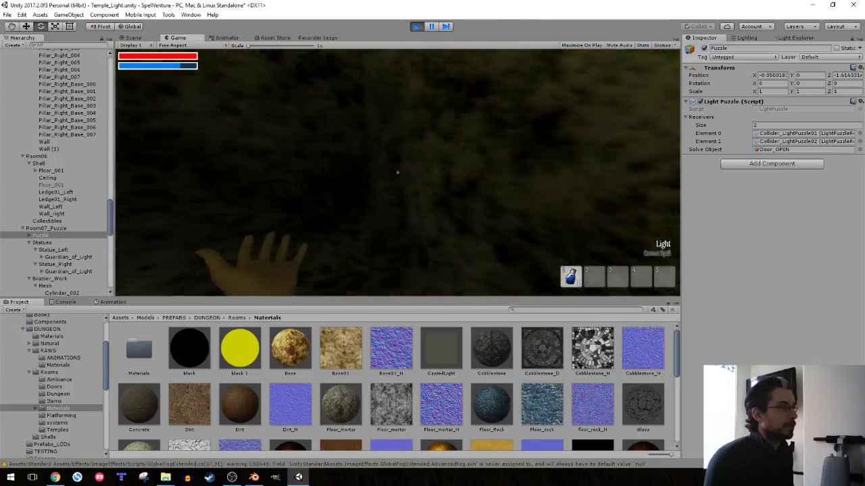
pyautogui.hotkey('shift', 'w')
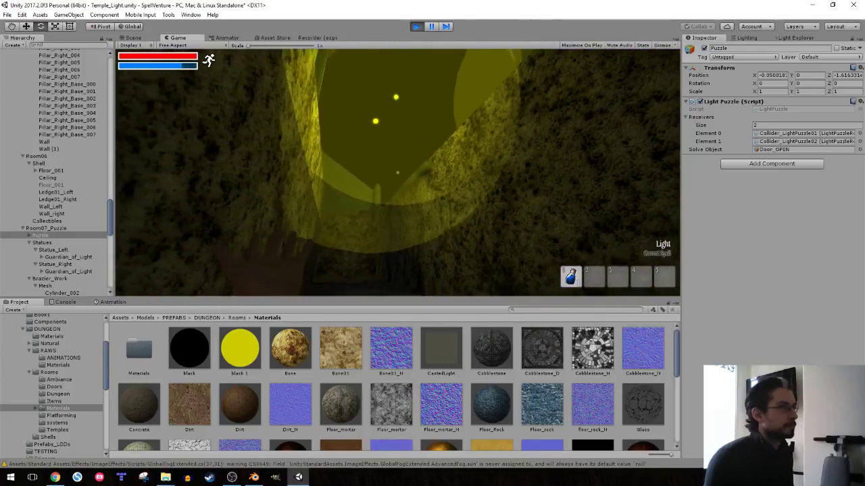
pyautogui.hotkey('ctrl', 'p')
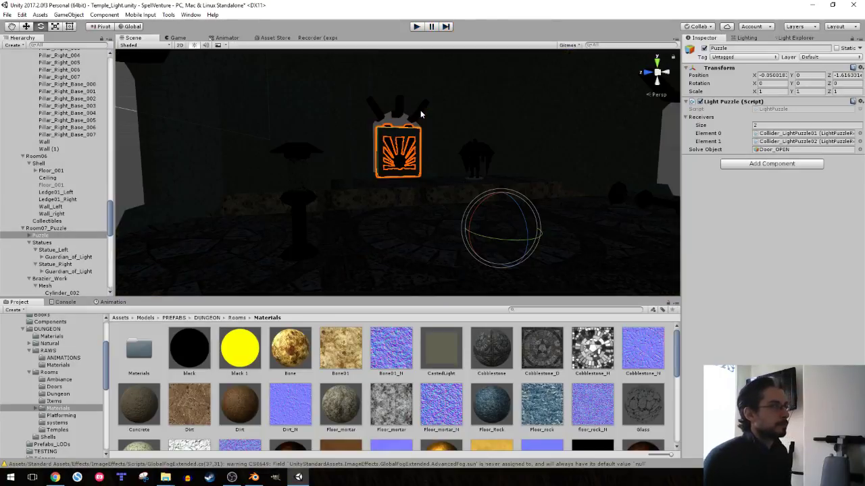
# - Inspect the CastedLight_Lv1 prefab in Prefabs > Spells, including its Sphere part
pyautogui.moveTo(420, 110); pyautogui.dragTo(370, 137, button='right')
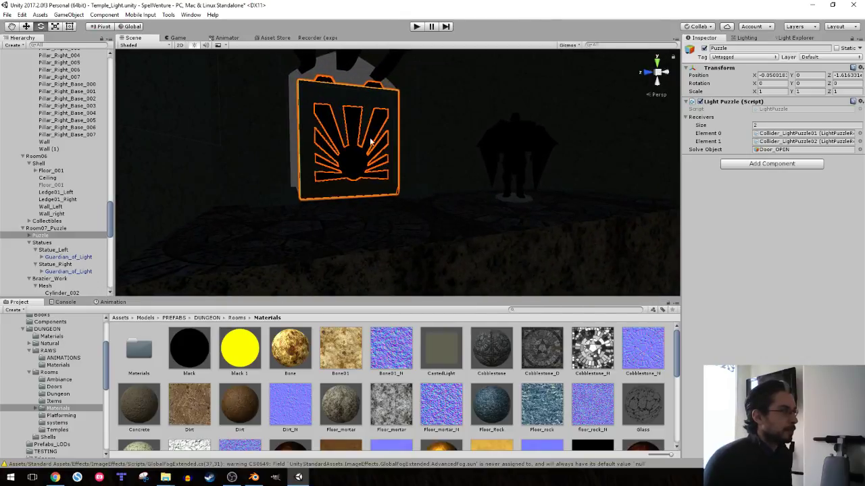
pyautogui.scroll(-5, 59, 413)
pyautogui.click(31, 424)
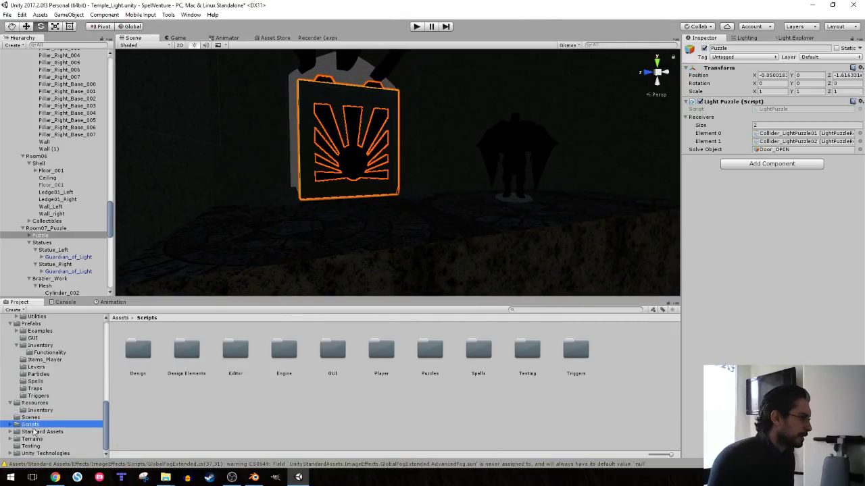
pyautogui.click(35, 381)
pyautogui.click(333, 348)
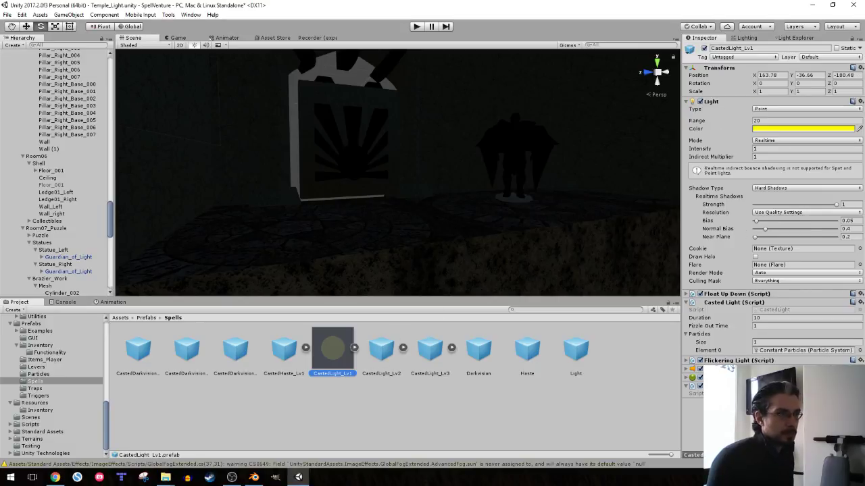
pyautogui.click(355, 347)
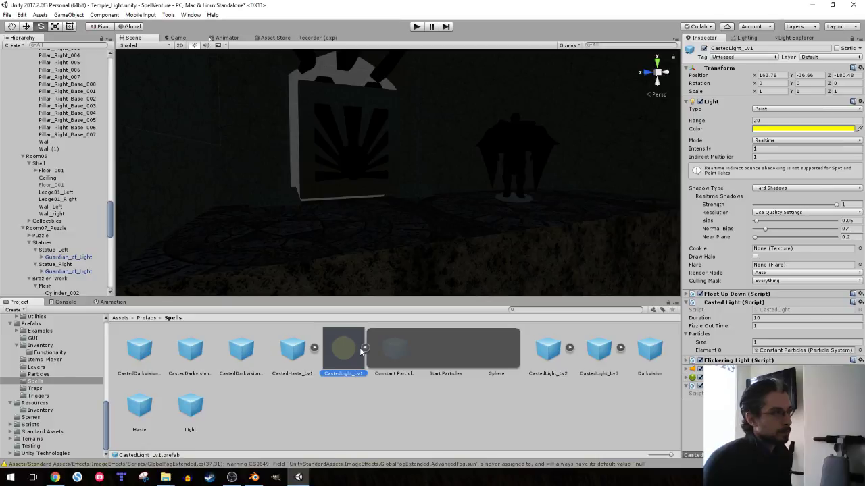
pyautogui.click(511, 353)
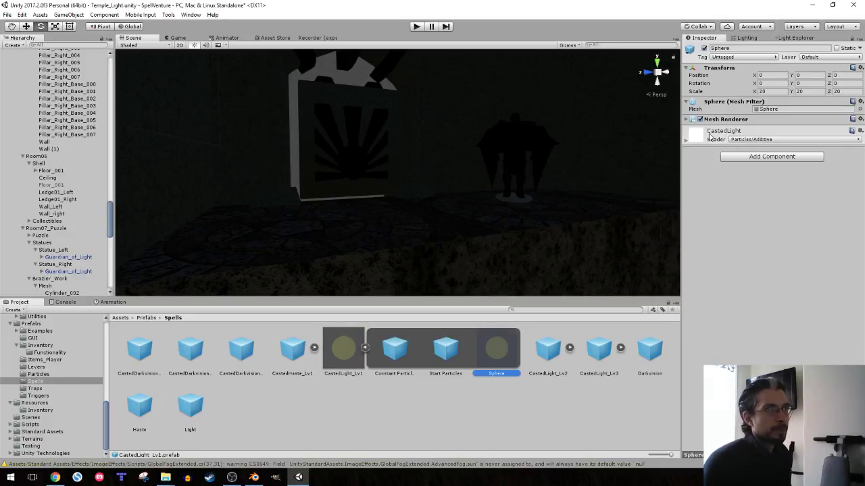
pyautogui.click(685, 142)
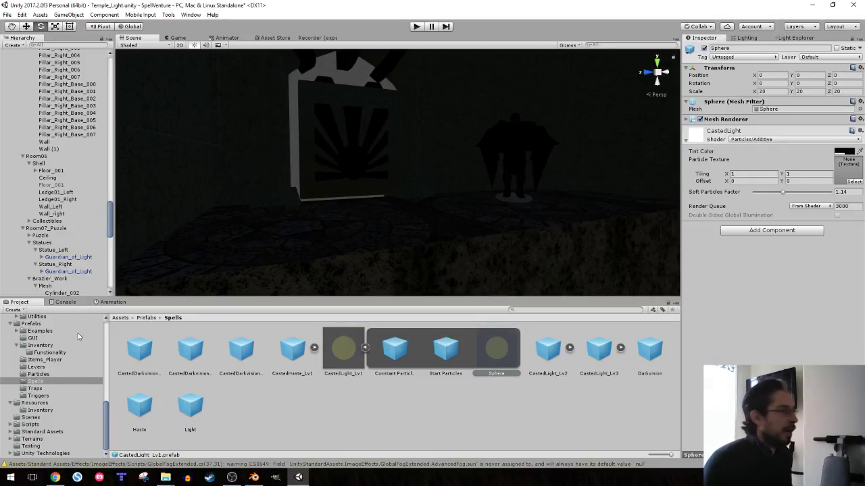
# - Inspect the CastedLight material, then place a CastedLight_Lv1 light in front of the temple door
pyautogui.scroll(3, 65, 372)
pyautogui.scroll(3, 64, 376)
pyautogui.click(58, 391)
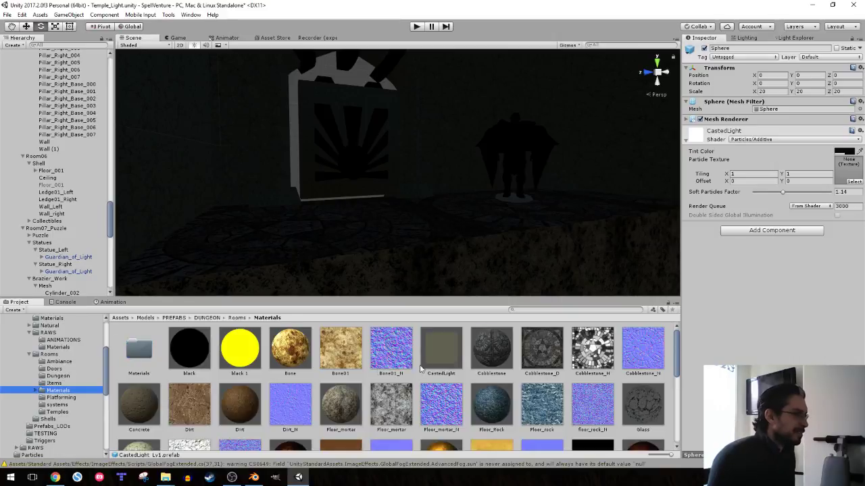
pyautogui.click(443, 355)
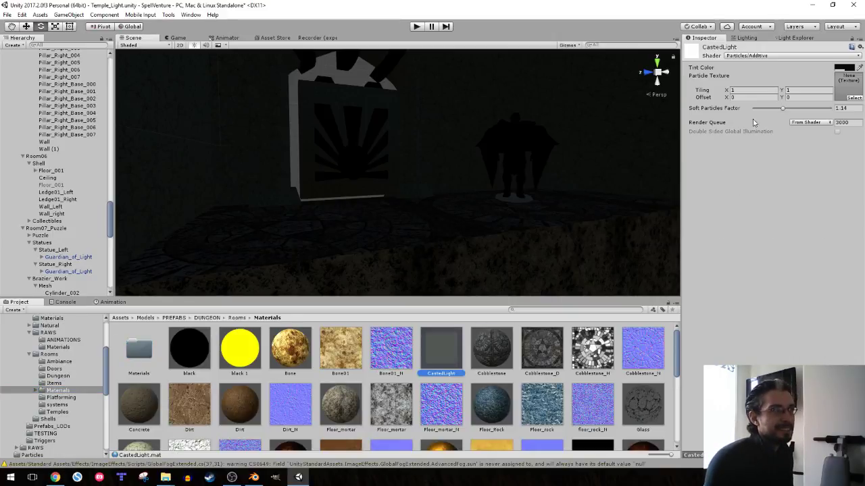
pyautogui.moveTo(475, 180); pyautogui.dragTo(397, 225, button='right')
pyautogui.scroll(-5, 20, 404)
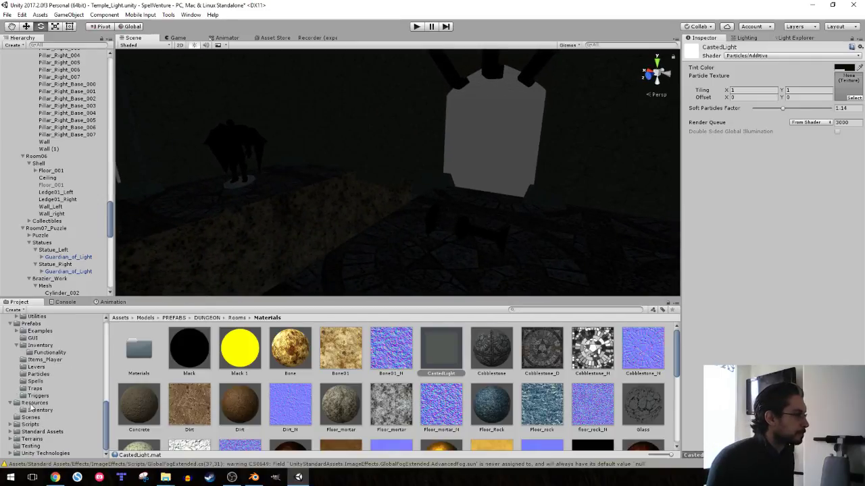
pyautogui.click(35, 382)
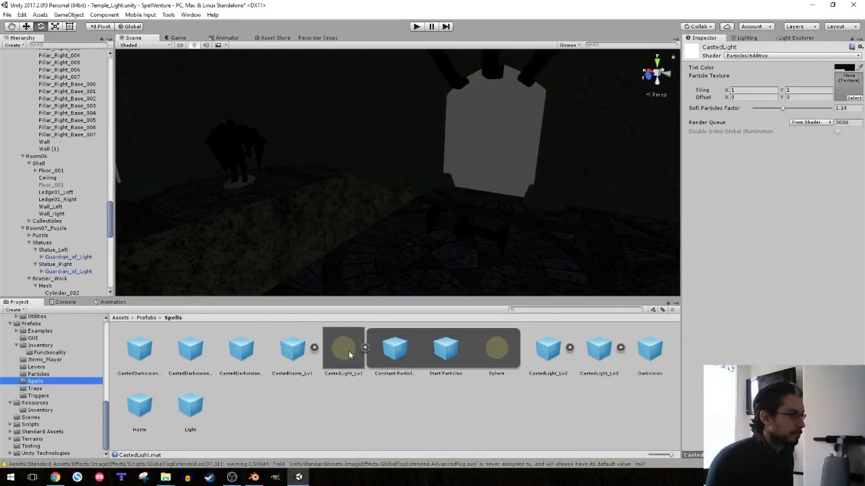
pyautogui.moveTo(349, 353); pyautogui.dragTo(462, 255)
# - Change the CastedLight material's Tint Color to near-black 02020080 with alpha 128
pyautogui.scroll(3, 63, 377)
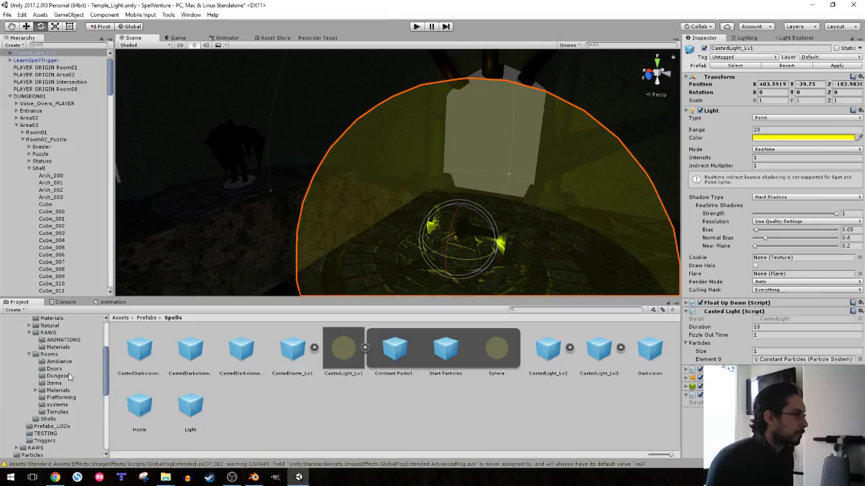
pyautogui.click(61, 391)
pyautogui.click(429, 362)
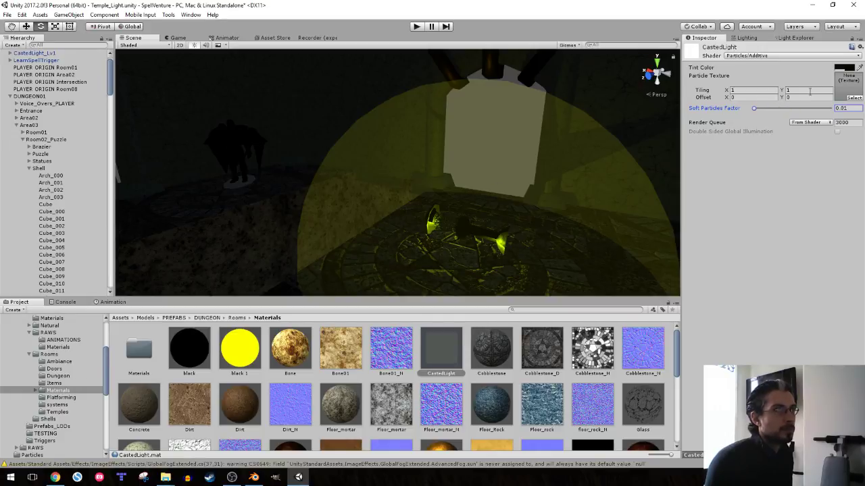
pyautogui.click(844, 68)
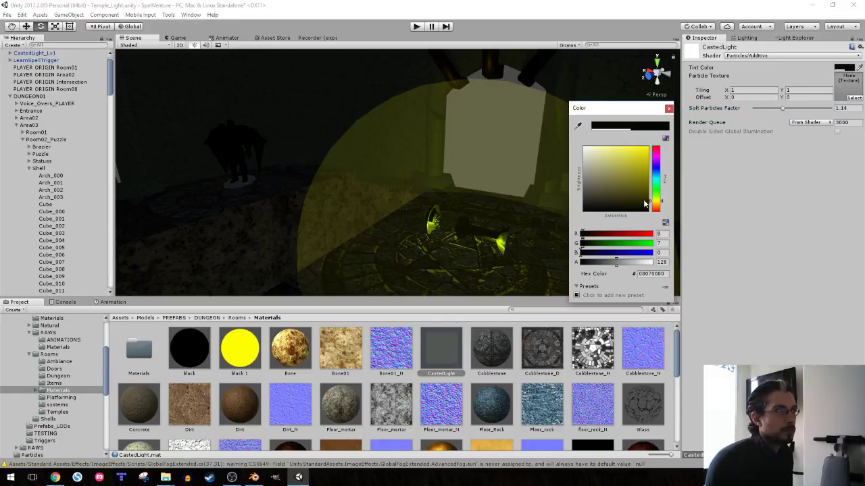
pyautogui.moveTo(645, 204); pyautogui.dragTo(654, 221)
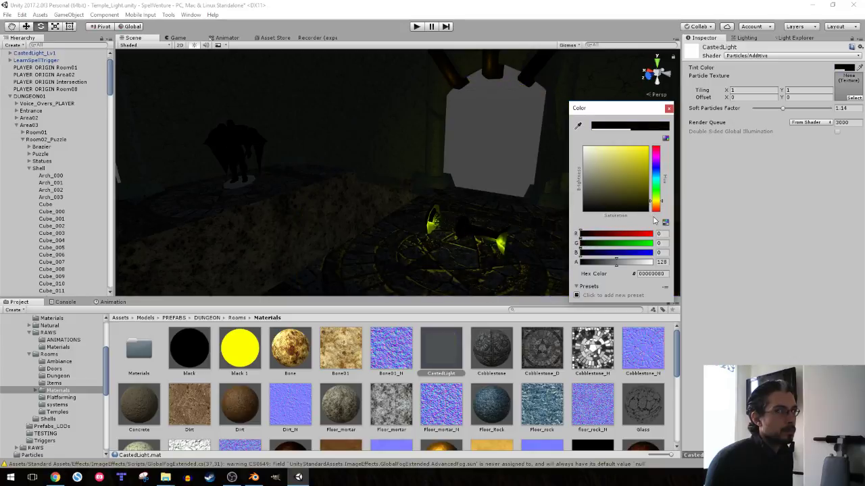
pyautogui.moveTo(656, 214)
pyautogui.mouseDown()
pyautogui.moveTo(672, 147)
pyautogui.moveTo(614, 204)
pyautogui.moveTo(575, 210)
pyautogui.moveTo(652, 214)
pyautogui.mouseUp()
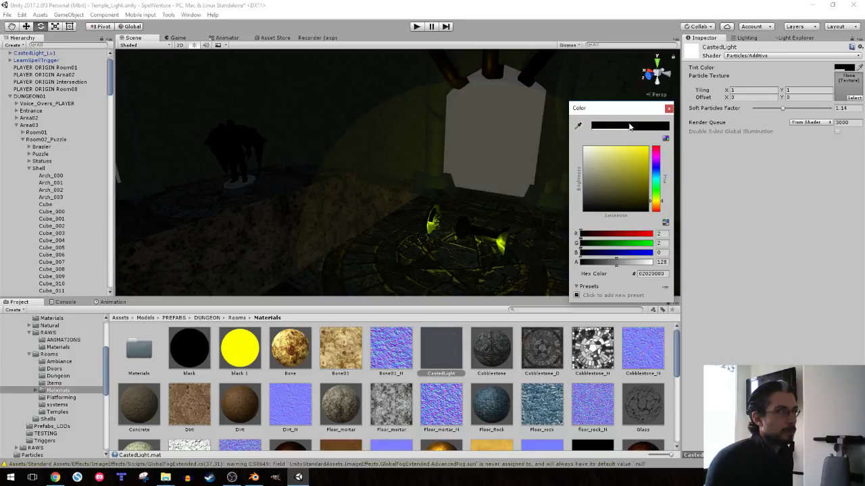
pyautogui.click(669, 109)
pyautogui.moveTo(513, 162)
pyautogui.mouseDown(button='right')
pyautogui.moveTo(207, 153)
pyautogui.moveTo(264, 158)
pyautogui.mouseUp(button='right')
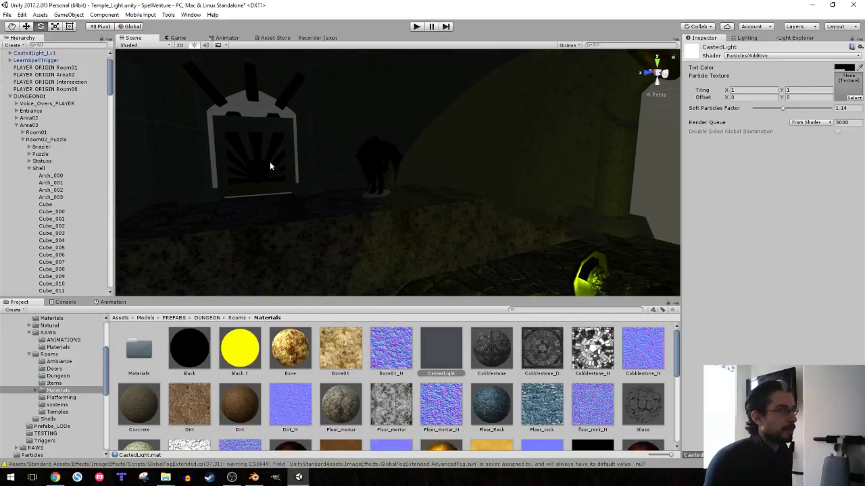
# - Delete the placed CastedLight_Lv1 test light and collapse the expanded room groups in the Hierarchy
pyautogui.click(32, 53)
pyautogui.press('Delete')
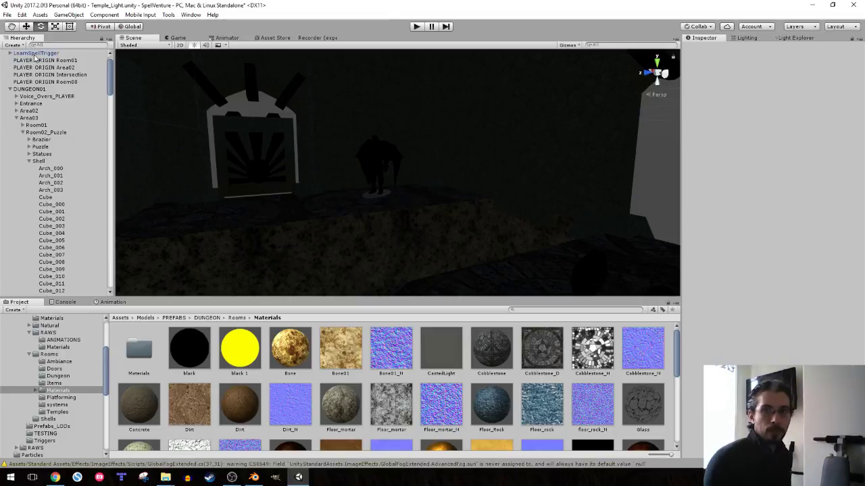
pyautogui.moveTo(265, 121); pyautogui.dragTo(439, 139, button='right')
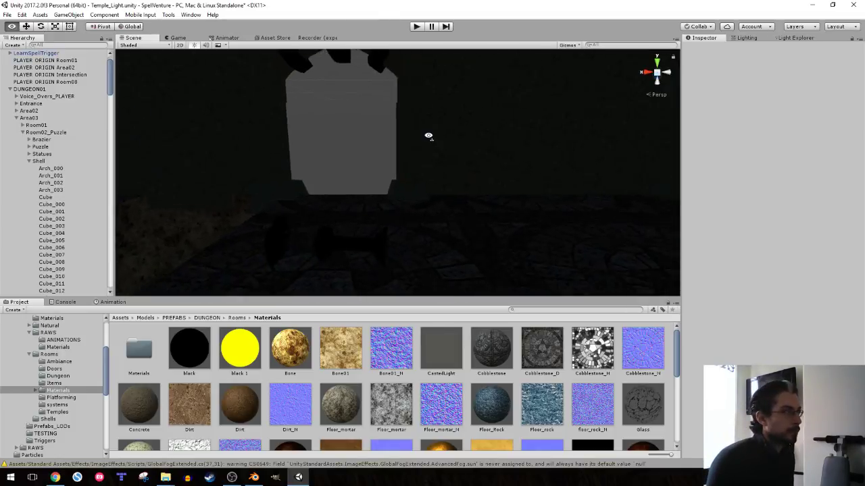
pyautogui.click(28, 161)
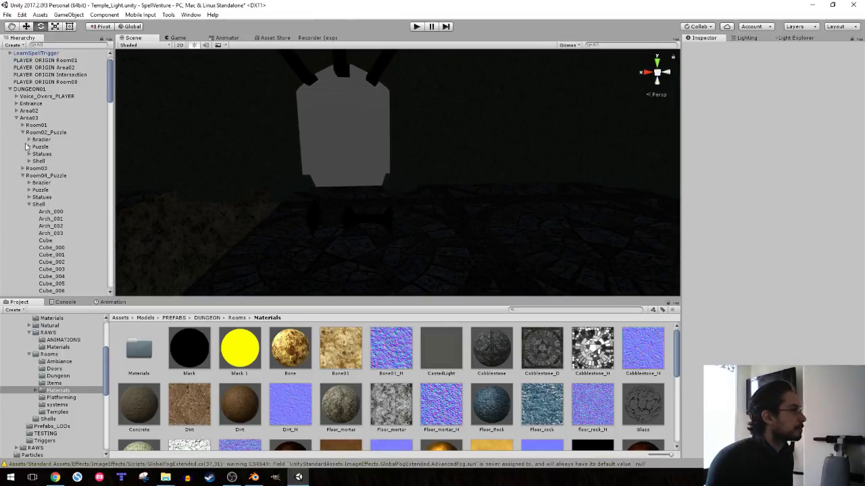
pyautogui.click(23, 133)
pyautogui.click(29, 175)
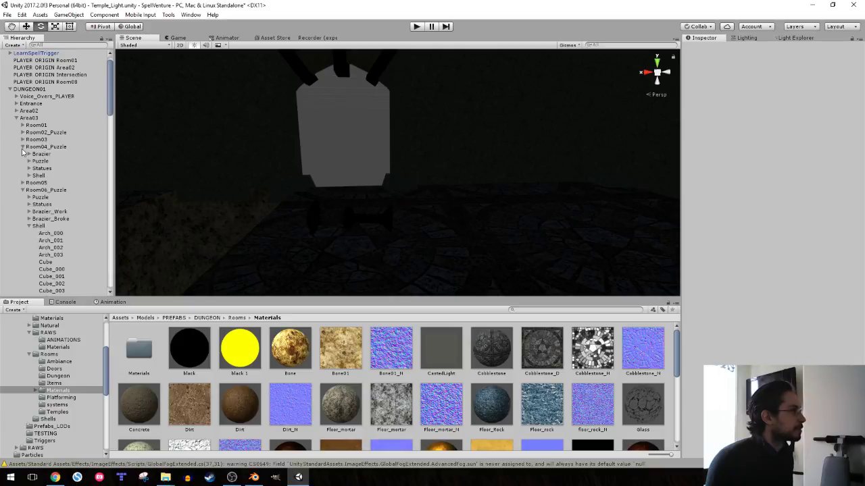
pyautogui.click(23, 147)
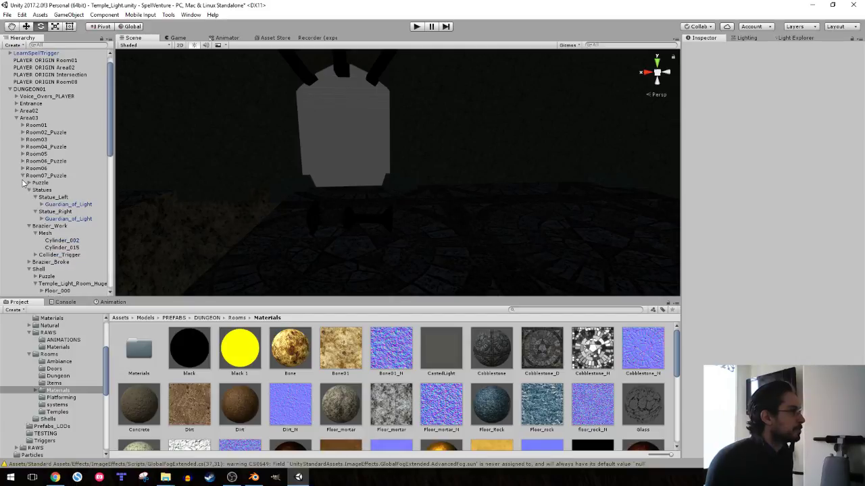
pyautogui.click(29, 212)
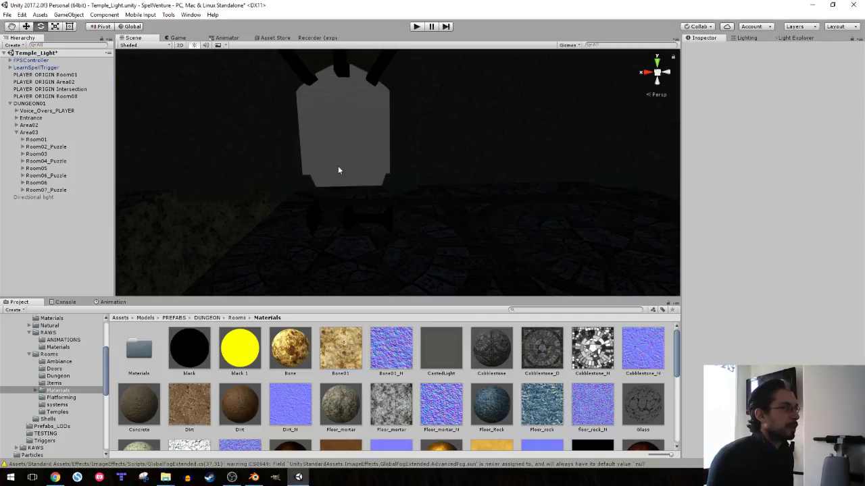
# - Select and frame the brazier's Cylinder_015, then select the column Cylinder_002
pyautogui.moveTo(338, 166)
pyautogui.mouseDown(button='right')
pyautogui.moveTo(228, 141)
pyautogui.moveTo(361, 137)
pyautogui.moveTo(174, 200)
pyautogui.mouseUp(button='right')
pyautogui.moveTo(376, 184); pyautogui.dragTo(261, 232, button='right')
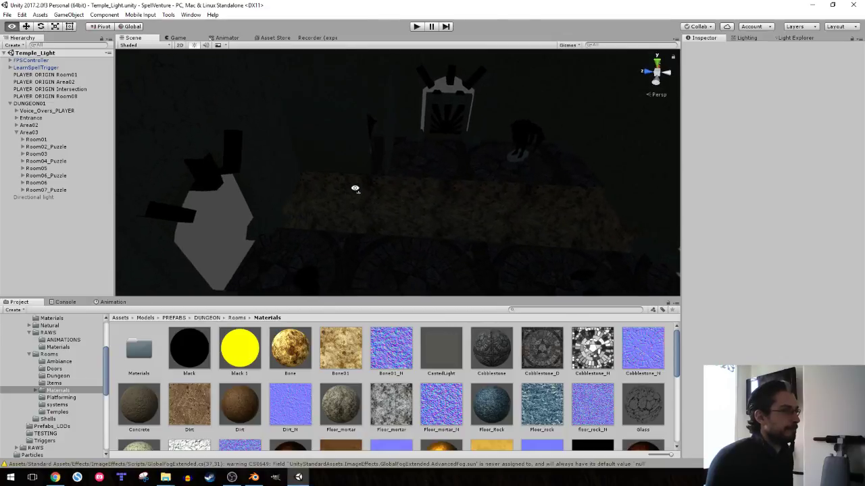
pyautogui.click(364, 168)
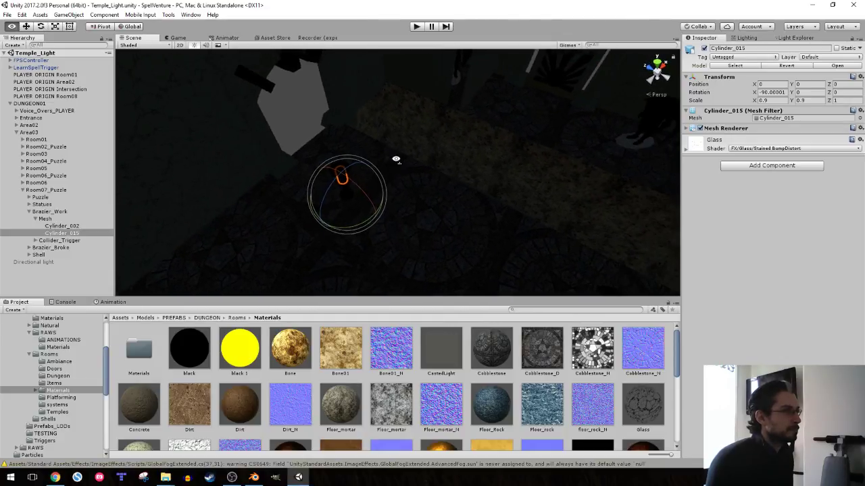
pyautogui.press('f')
pyautogui.moveTo(387, 159)
pyautogui.mouseDown(button='right')
pyautogui.moveTo(187, 71)
pyautogui.moveTo(860, 42)
pyautogui.mouseUp(button='right')
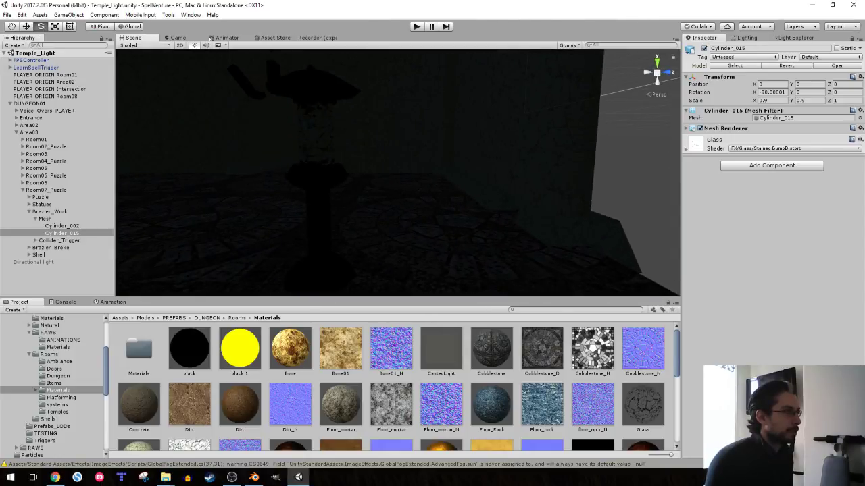
pyautogui.click(345, 236)
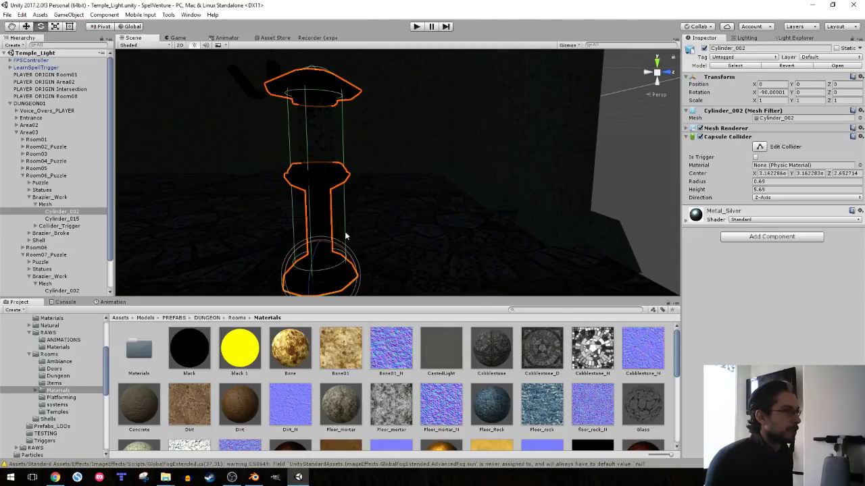
# - Open the Lighting settings, frame Brazier_Work, and fly the view onto the puzzle room floor
pyautogui.click(749, 38)
pyautogui.write('3')
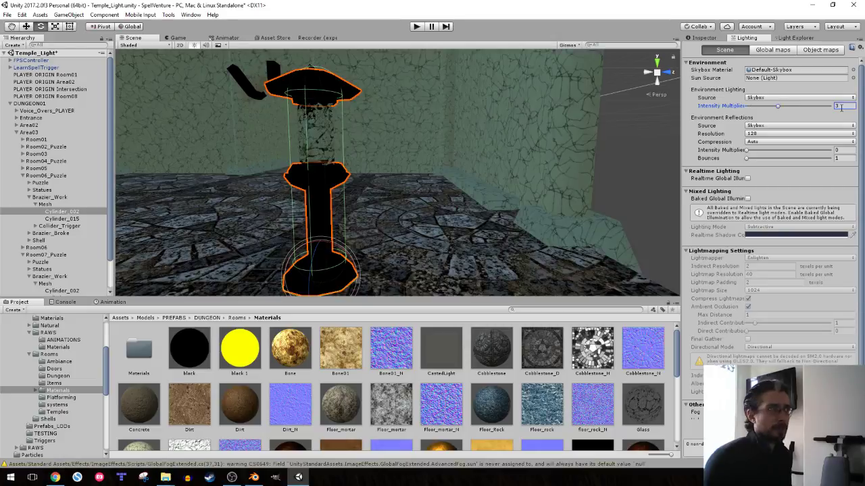
pyautogui.doubleClick(40, 198)
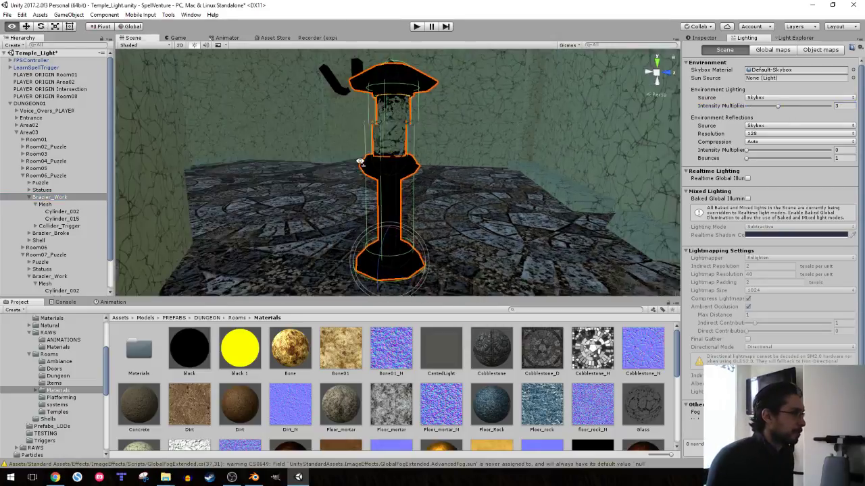
pyautogui.keyDown('alt'); pyautogui.moveTo(379, 162); pyautogui.dragTo(360, 134); pyautogui.keyUp('alt')
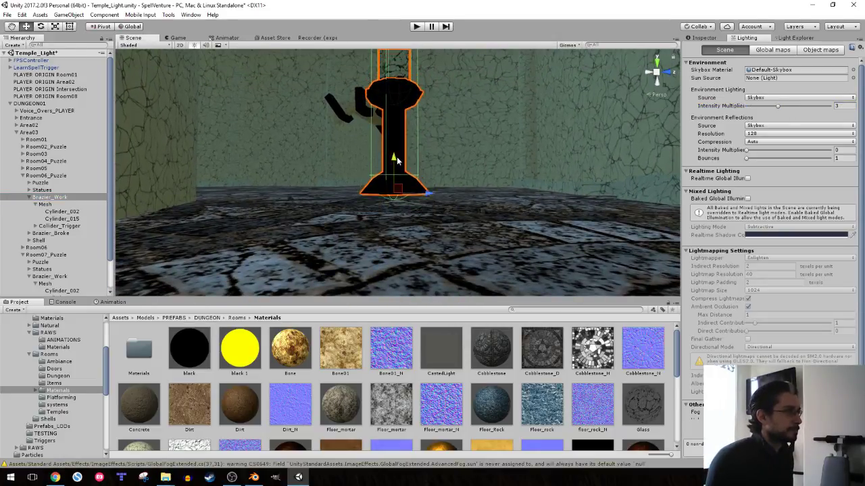
pyautogui.moveTo(421, 177)
pyautogui.mouseDown(button='right')
pyautogui.moveTo(184, 186)
pyautogui.moveTo(496, 187)
pyautogui.mouseUp(button='right')
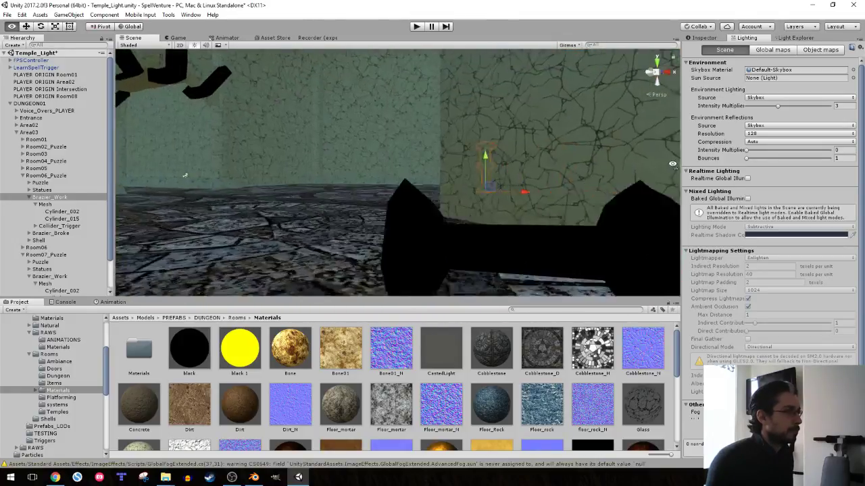
pyautogui.moveTo(495, 187)
pyautogui.mouseDown(button='right')
pyautogui.moveTo(66, 178)
pyautogui.moveTo(135, 156)
pyautogui.moveTo(819, 199)
pyautogui.moveTo(2, 247)
pyautogui.mouseUp(button='right')
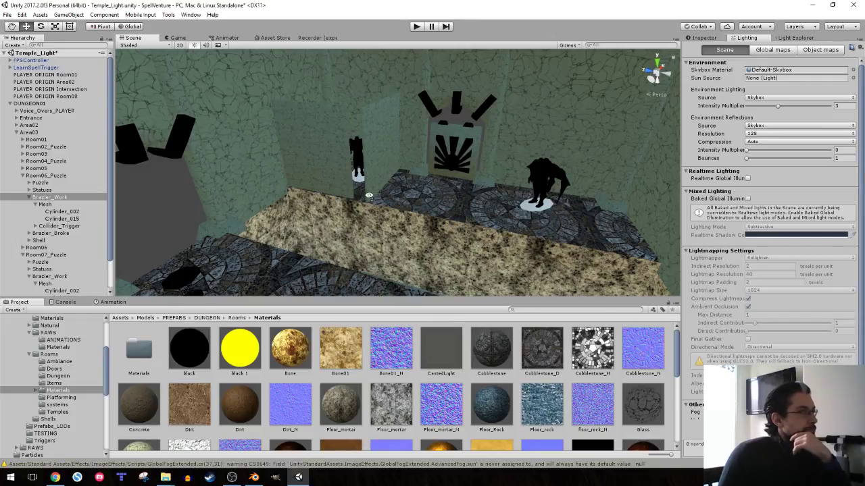
pyautogui.moveTo(369, 198); pyautogui.dragTo(403, 215, button='right')
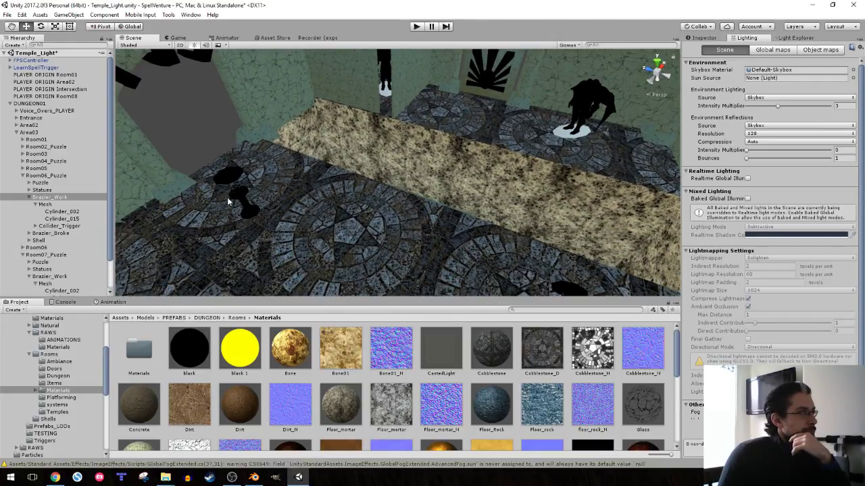
# - Select the point Light under Brazier_Work > Collider_Trigger > Effects in the Hierarchy
pyautogui.click(236, 191)
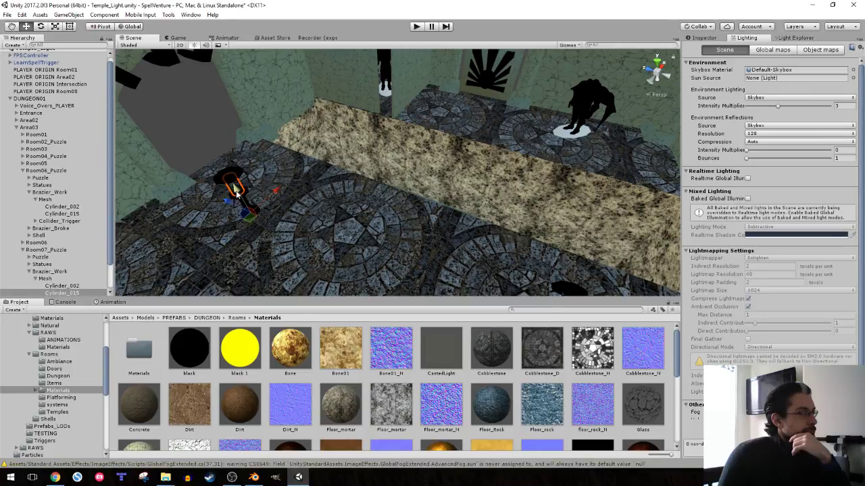
pyautogui.click(704, 37)
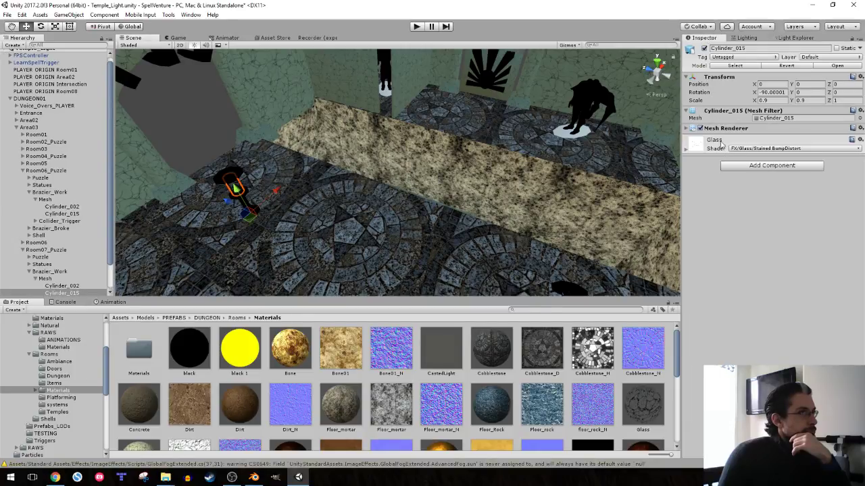
pyautogui.scroll(-2, 46, 250)
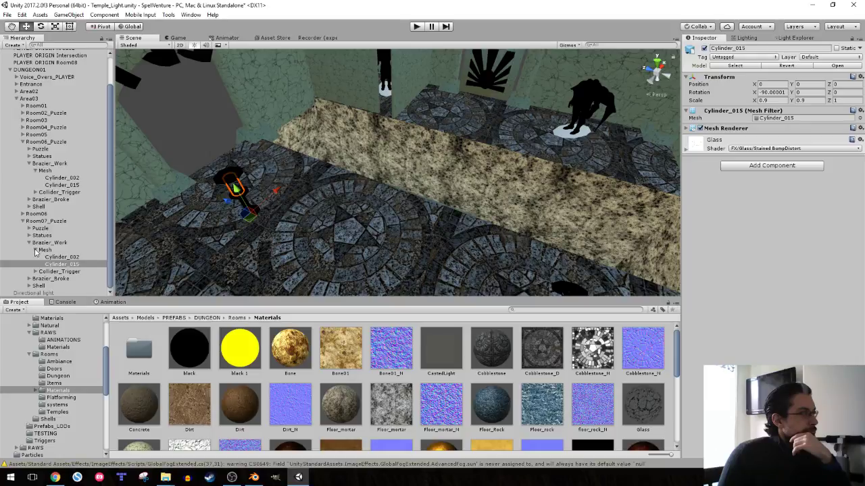
pyautogui.click(35, 252)
pyautogui.click(41, 258)
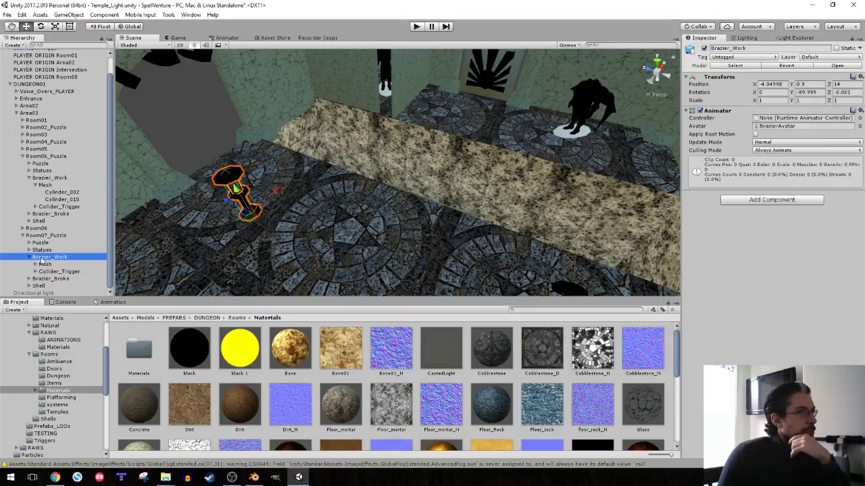
pyautogui.click(41, 271)
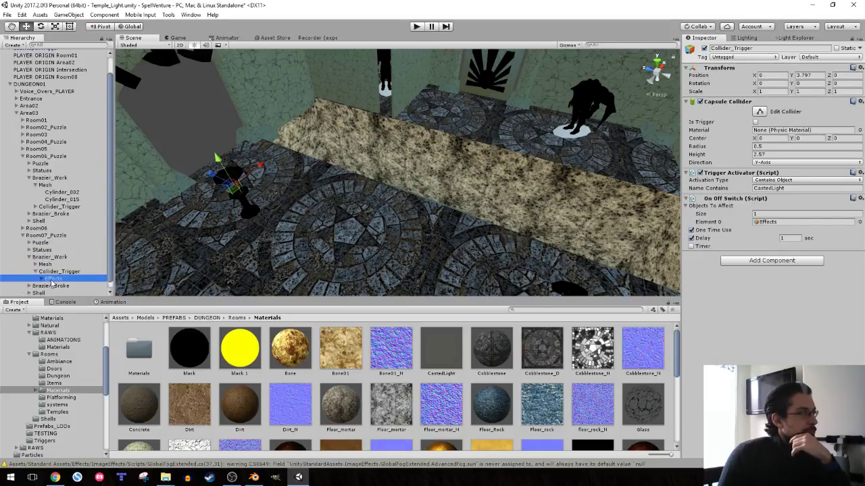
pyautogui.click(42, 279)
pyautogui.click(57, 286)
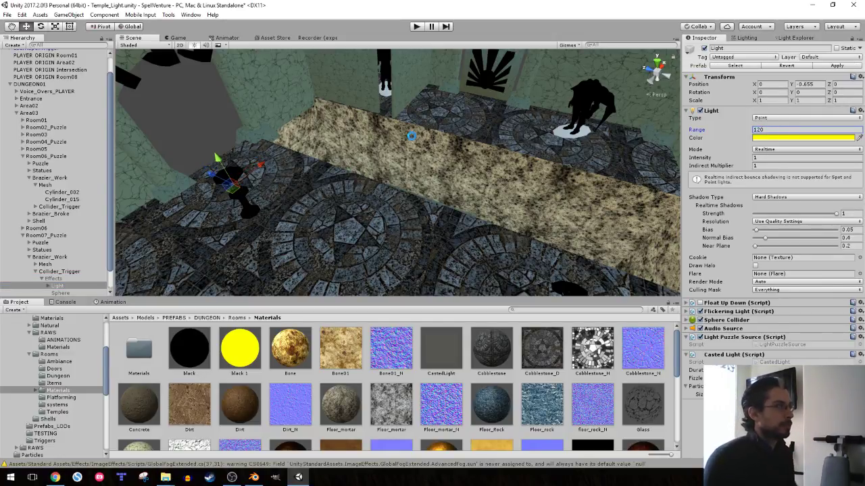
# - Set the Lighting window's environment intensity multiplier to 0.5
pyautogui.click(745, 39)
pyautogui.write('0.5')
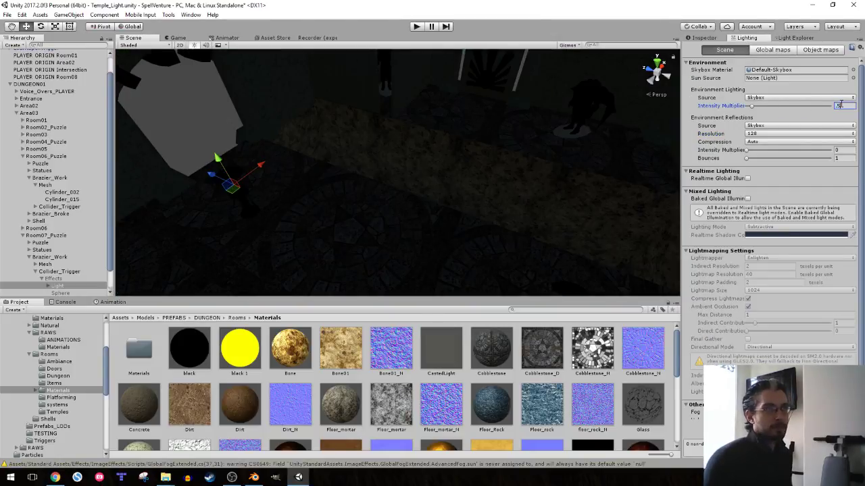
pyautogui.press('Return')
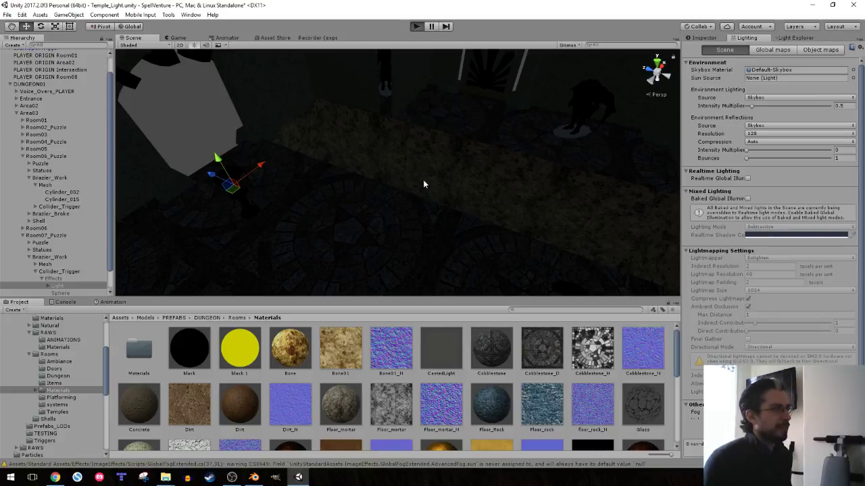
# - Start the play-test, pick up the glowing mushroom and bone, and check the inventory
pyautogui.hotkey('ctrl', 'p')
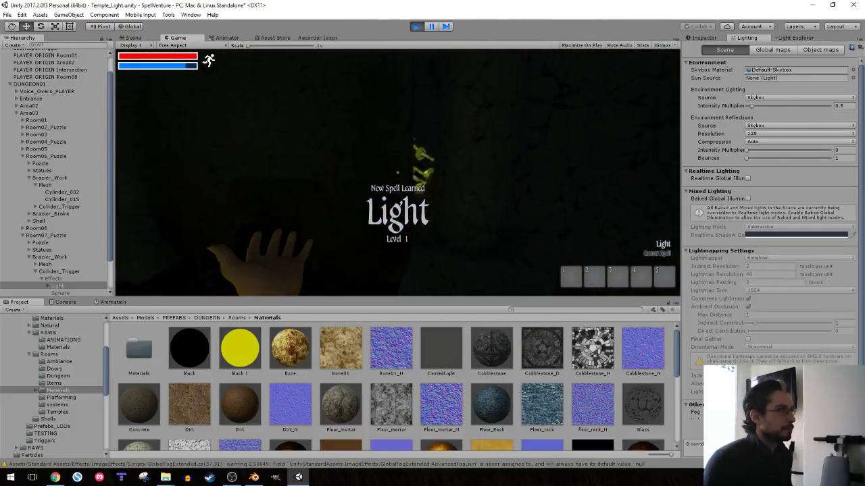
pyautogui.press('e')
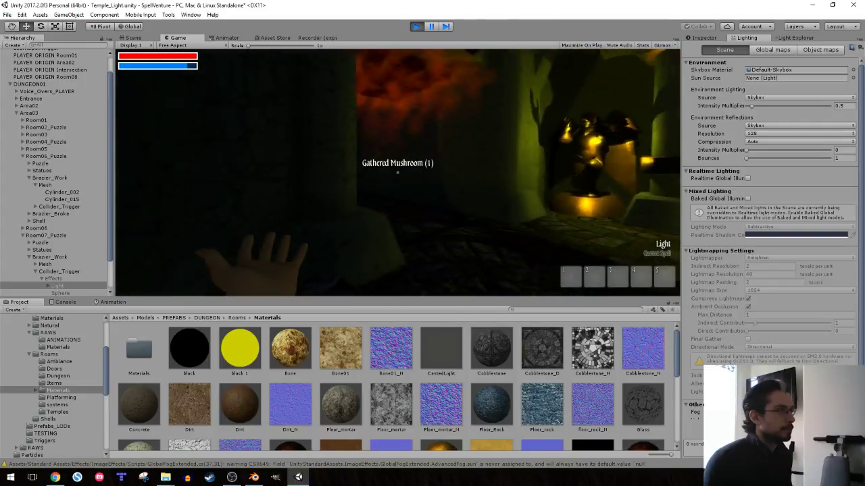
pyautogui.press('i')
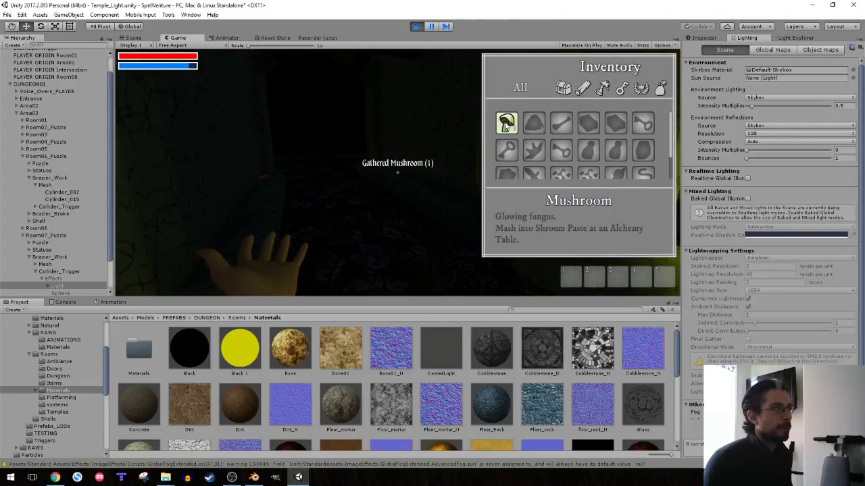
pyautogui.press('i')
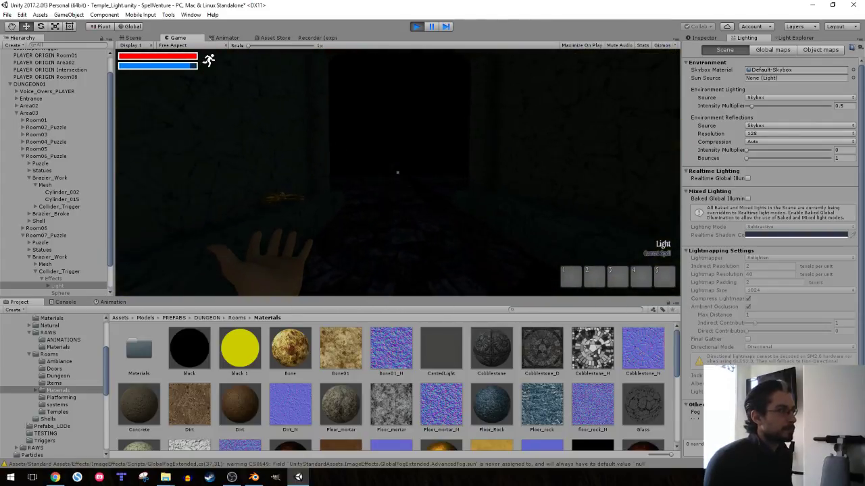
pyautogui.press('e')
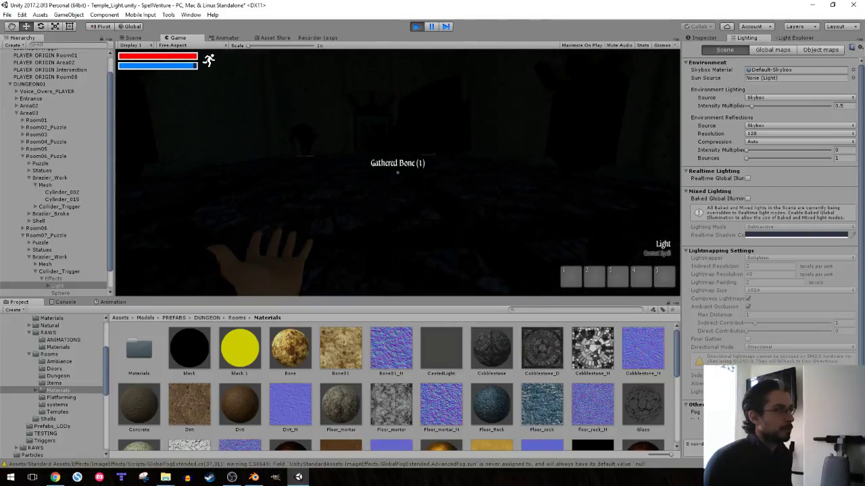
pyautogui.press('i')
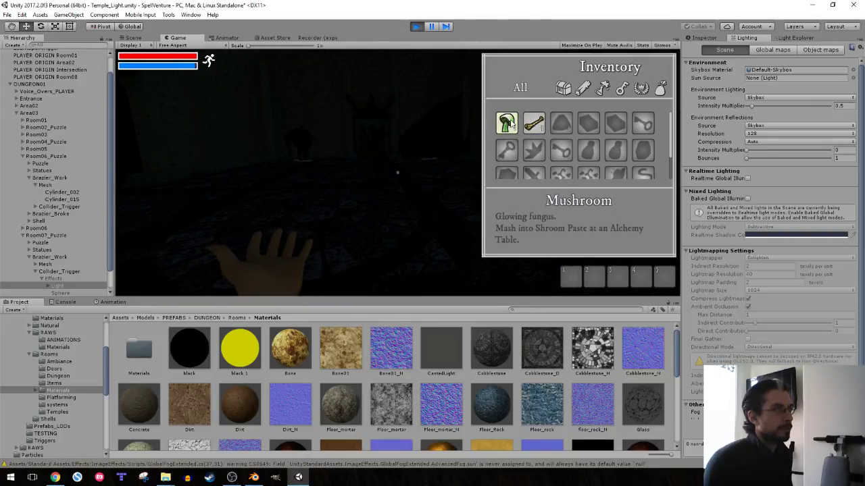
pyautogui.press('i')
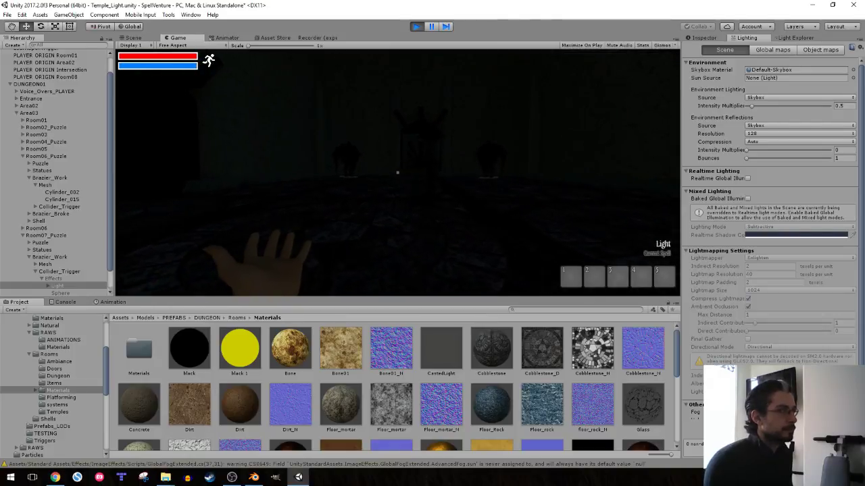
# - Cast the Light spell and walk through the doorway between the statues into the corridor
pyautogui.click(397, 173)
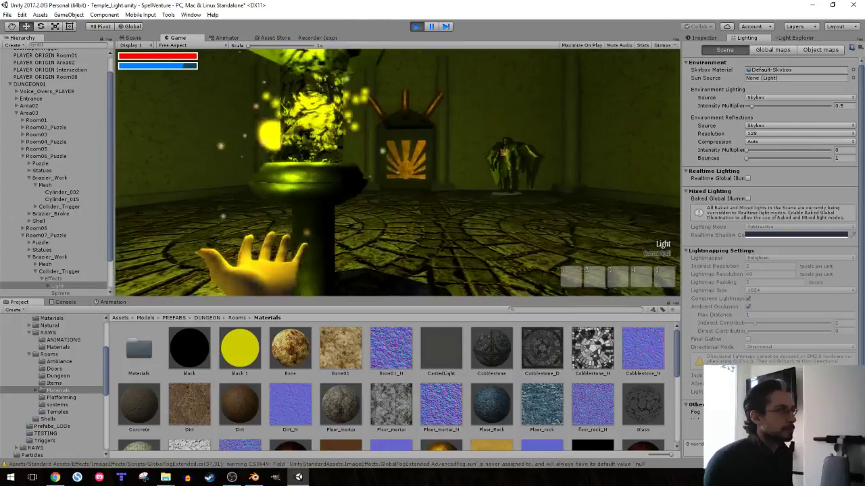
pyautogui.press('w')
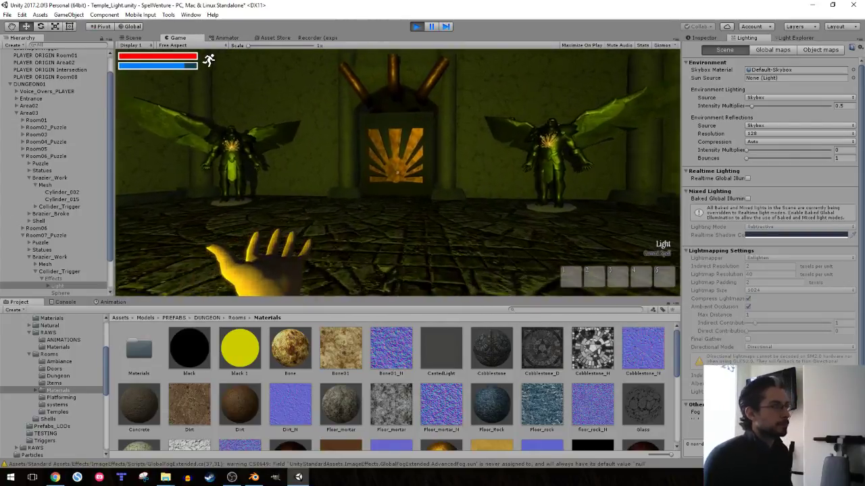
pyautogui.press('w')
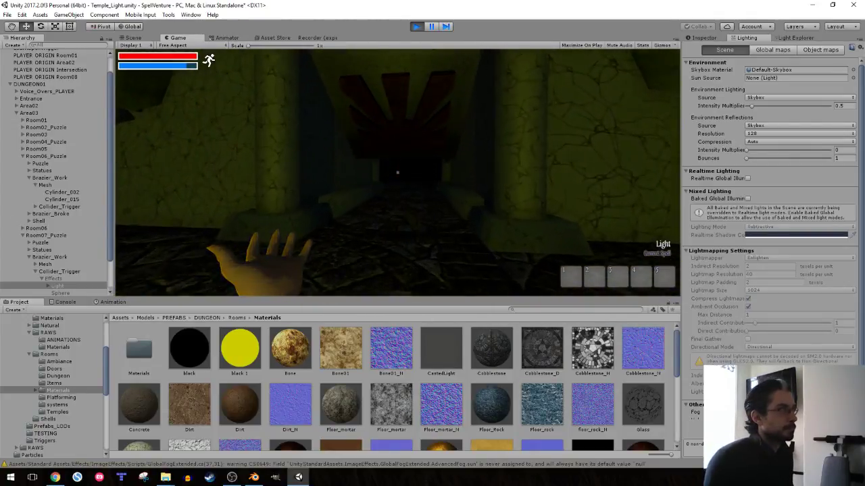
pyautogui.press('w')
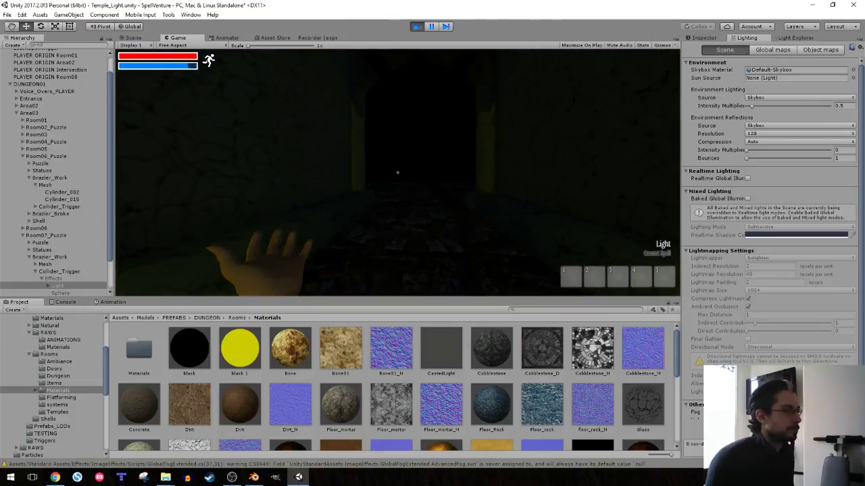
pyautogui.press('a')
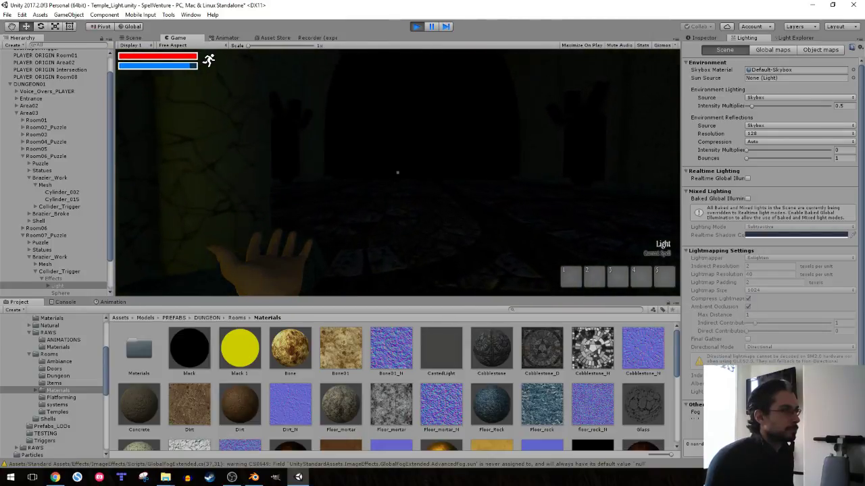
pyautogui.press('w')
pyautogui.press('d')
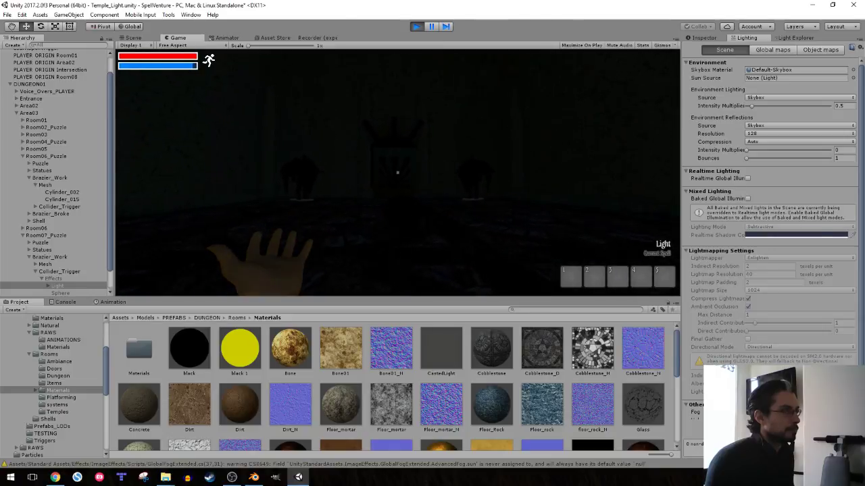
# - Cast Light repeatedly while moving toward the statue and collect the blue mana potion
pyautogui.click(397, 172)
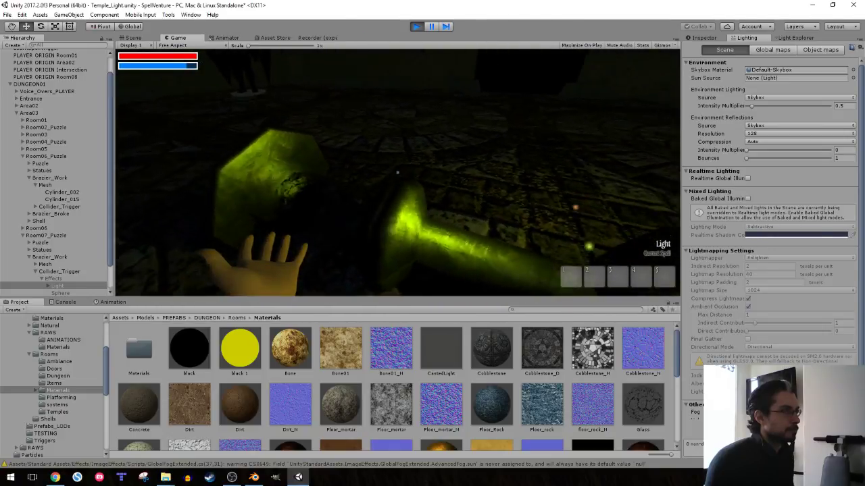
pyautogui.press('shift')
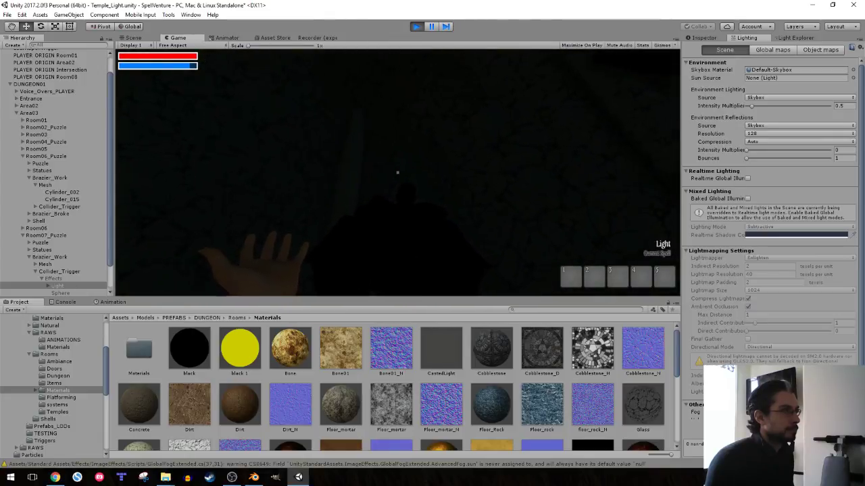
pyautogui.click(398, 172)
pyautogui.press('shift')
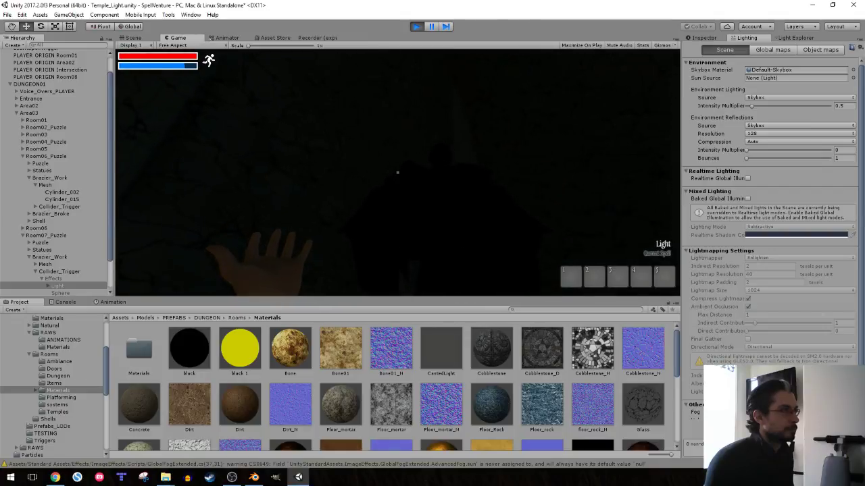
pyautogui.click(397, 172)
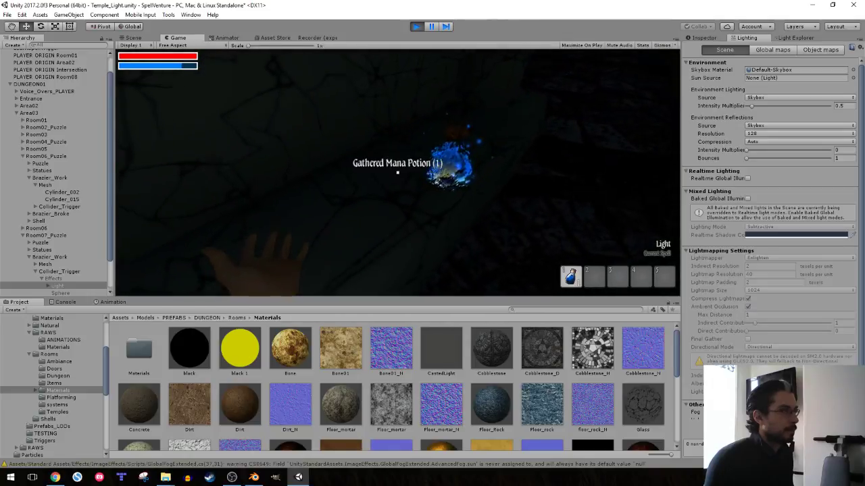
pyautogui.press('shift')
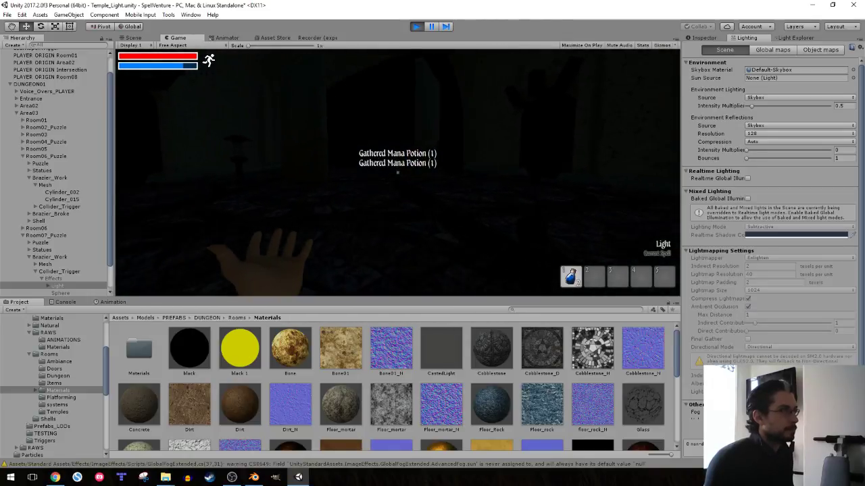
pyautogui.click(397, 173)
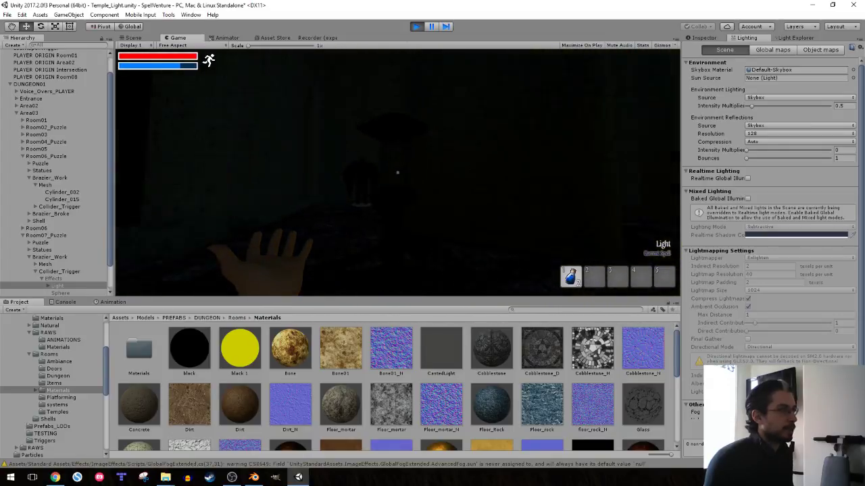
# - Cast the Light spell four more times to brighten the puzzle room
pyautogui.click(397, 173)
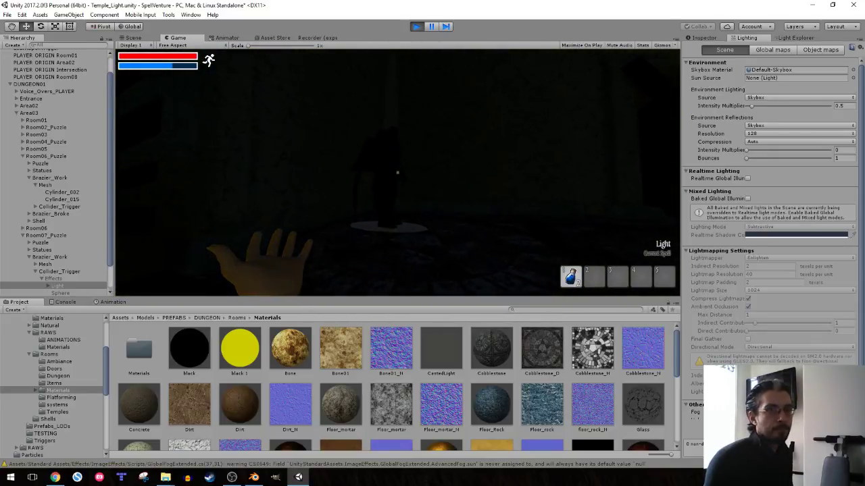
pyautogui.click(398, 172)
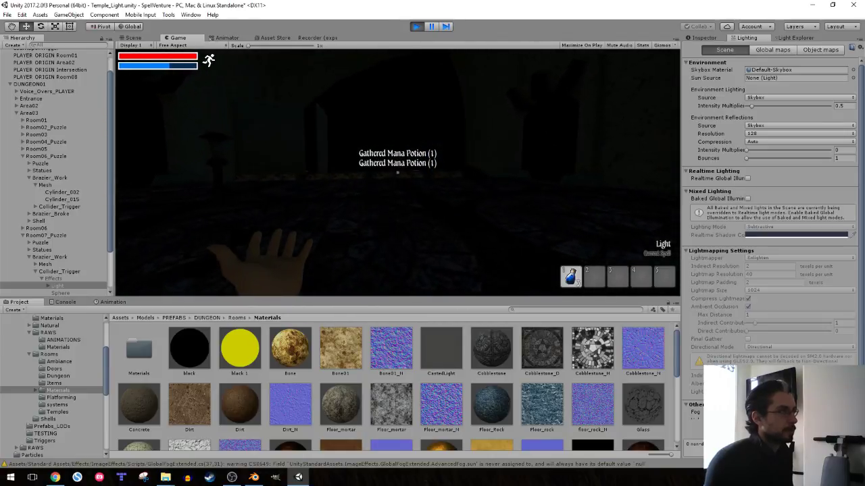
pyautogui.click(397, 172)
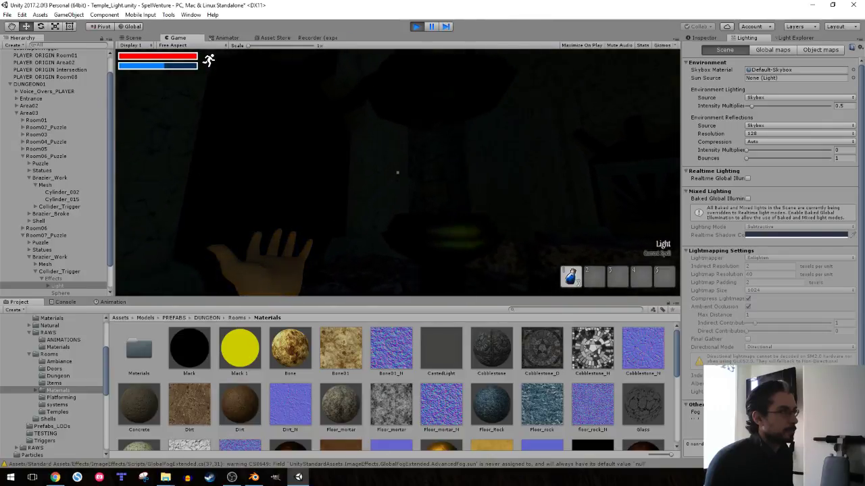
pyautogui.click(397, 172)
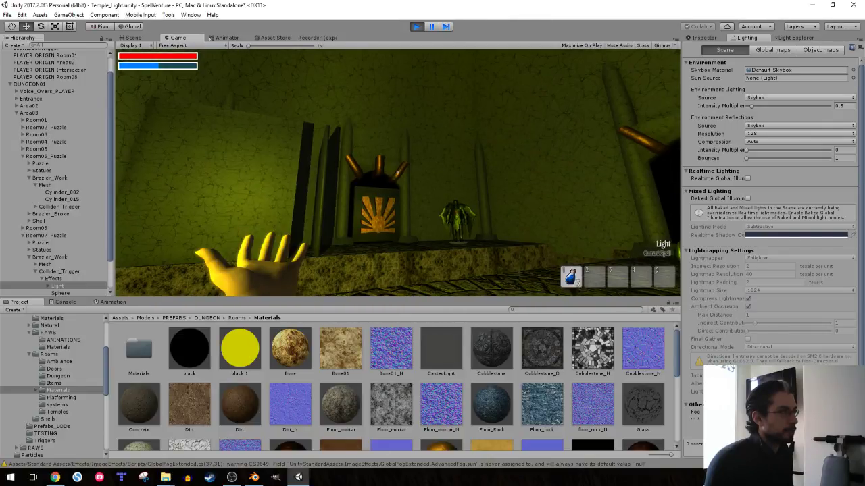
# - Run forward past the statue toward the sun altar, then step back to frame the lit room
pyautogui.hotkey('shift', 'w')
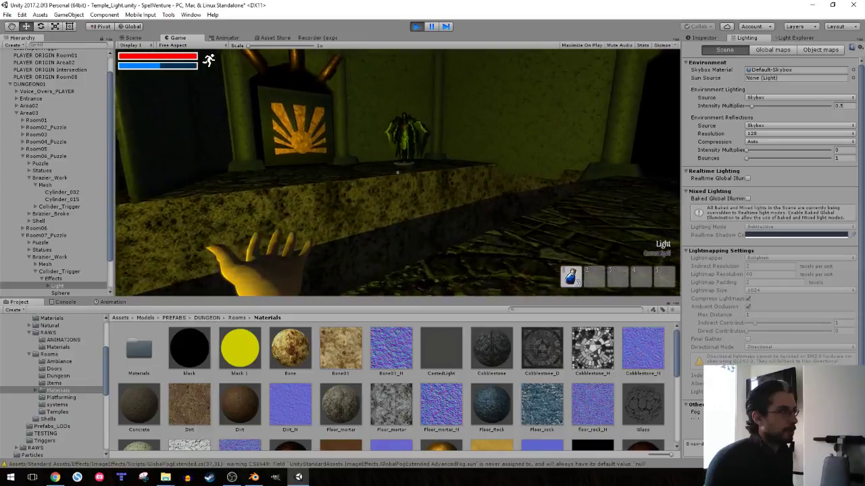
pyautogui.hotkey('shift', 'w')
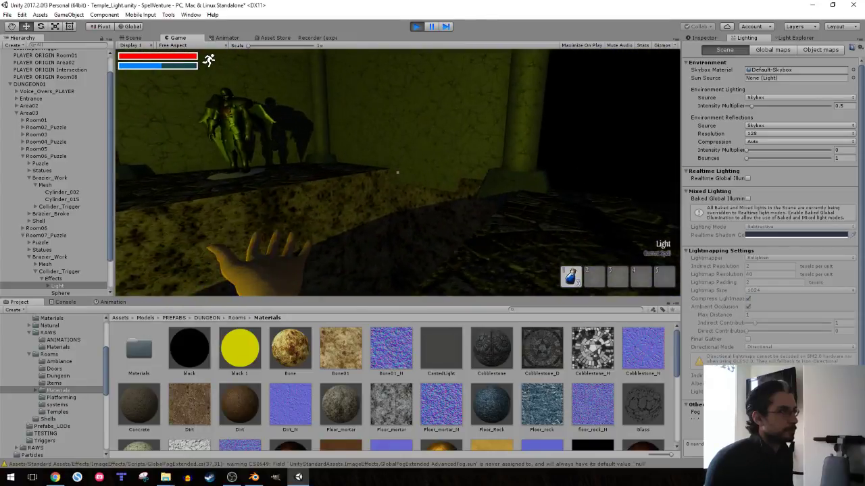
pyautogui.hotkey('shift', 'w')
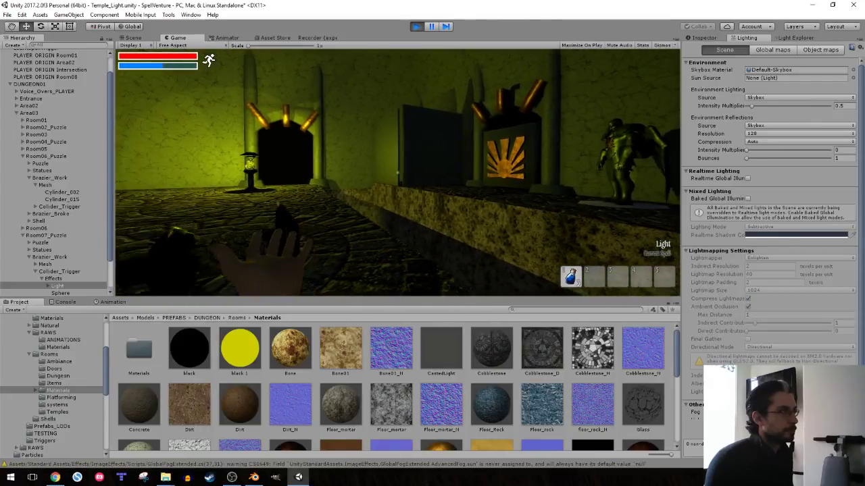
pyautogui.press('s')
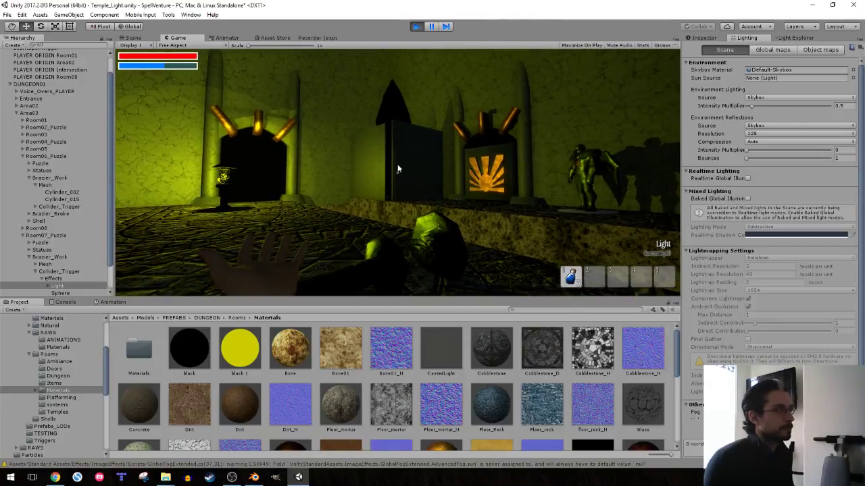
# - Capture a new rectangular snip of the Game view in Snipping Tool
pyautogui.click(144, 477)
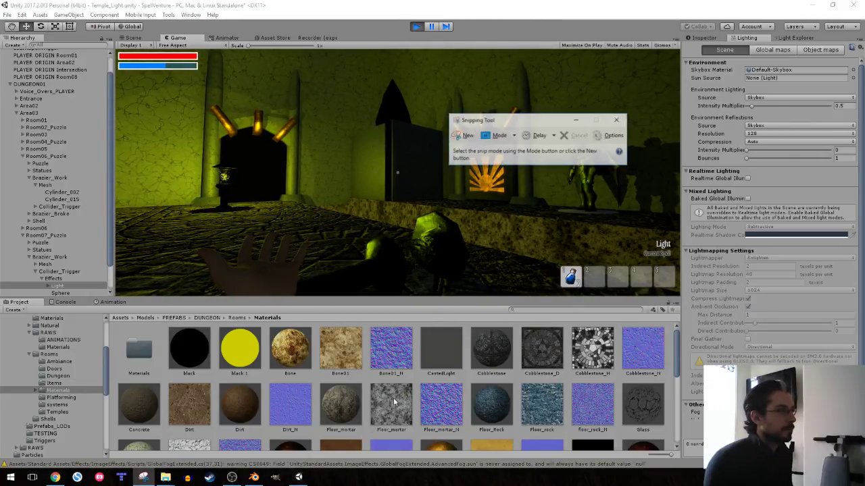
pyautogui.click(465, 135)
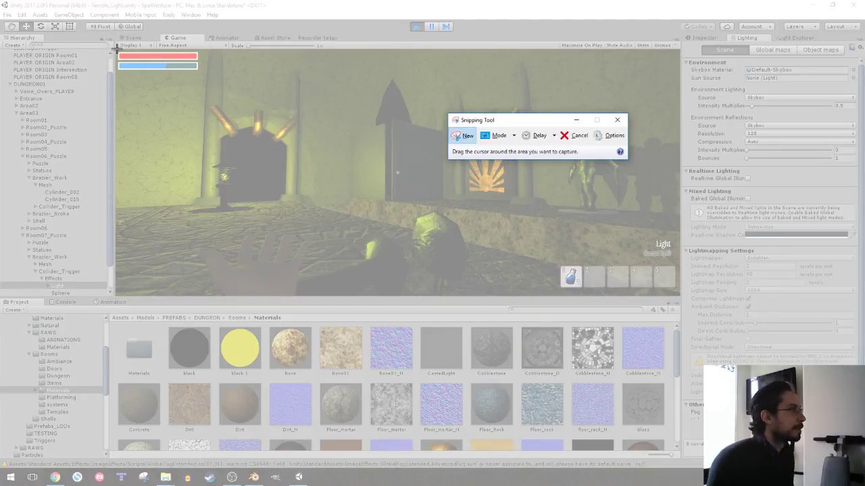
pyautogui.moveTo(116, 48); pyautogui.dragTo(677, 293)
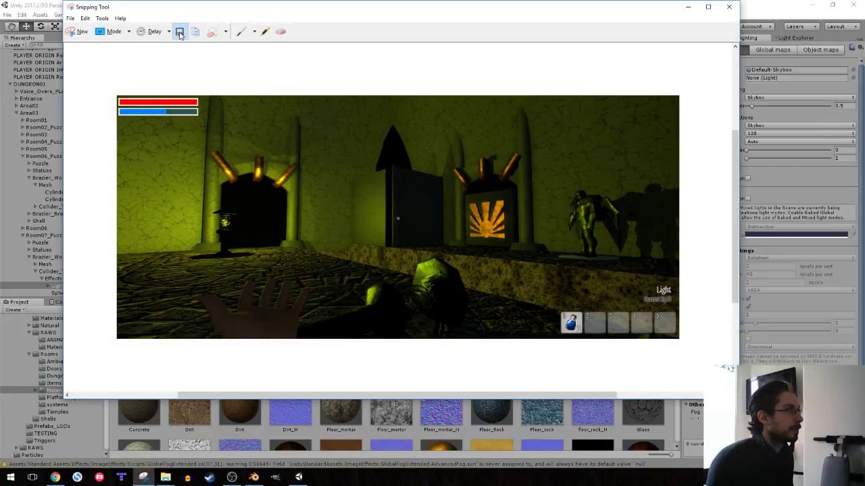
# - Save the snip as the PNG Bug03 and close Snipping Tool
pyautogui.click(179, 32)
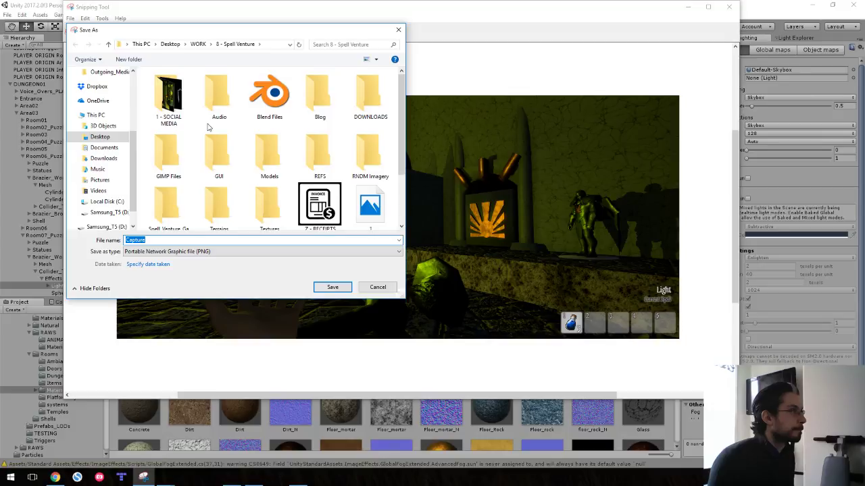
pyautogui.scroll(-2, 269, 169)
pyautogui.click(268, 210)
pyautogui.write('Bug03')
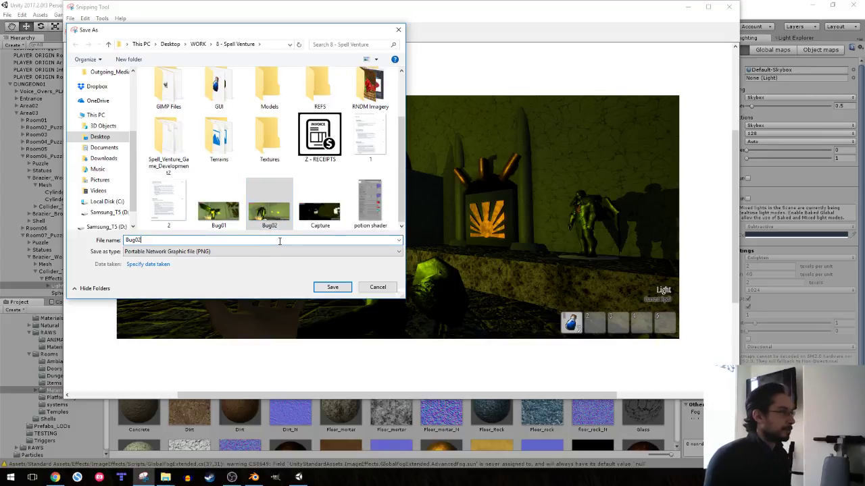
pyautogui.press('Return')
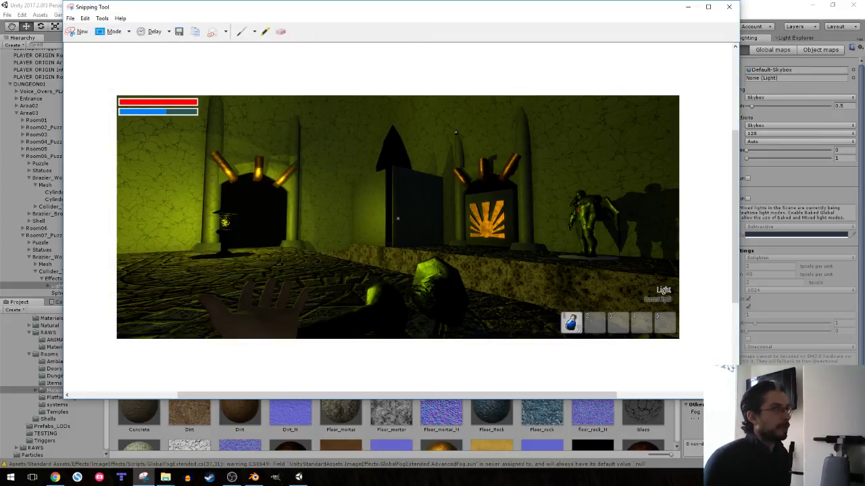
pyautogui.click(729, 6)
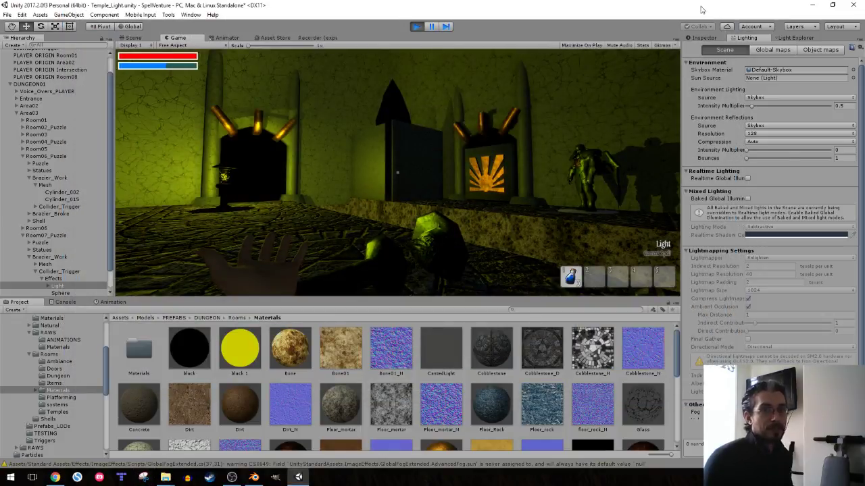
# - Stop the play-test and raise the ambient Intensity Multiplier to 3, checking the brighter room
pyautogui.click(416, 27)
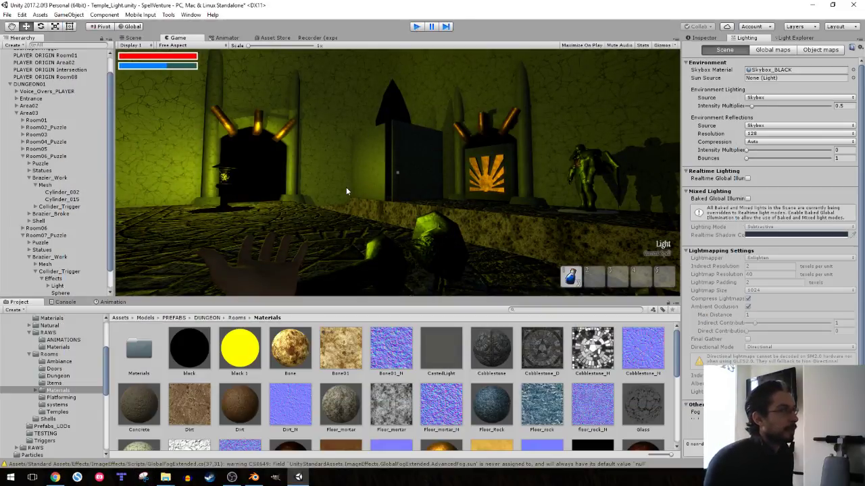
pyautogui.click(845, 106)
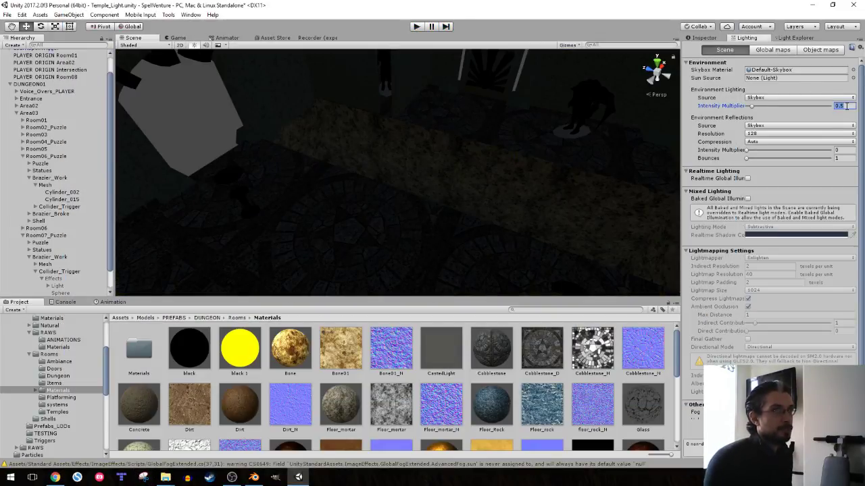
pyautogui.write('3')
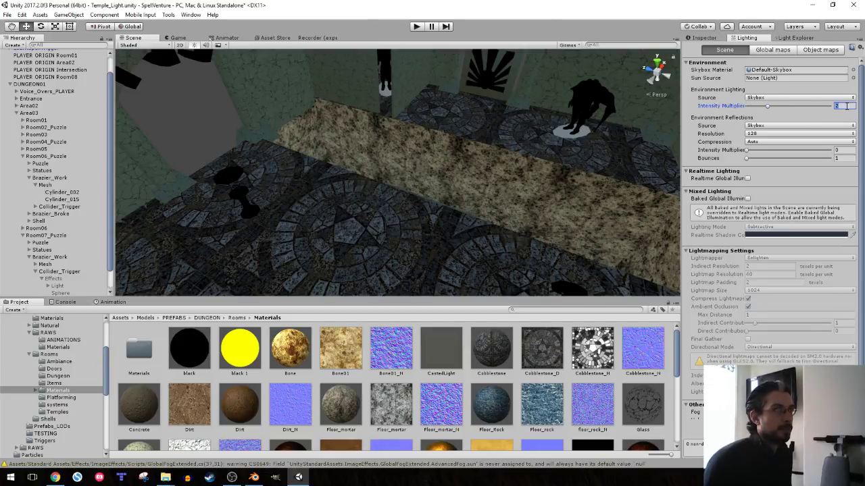
pyautogui.moveTo(328, 144); pyautogui.dragTo(300, 136, button='right')
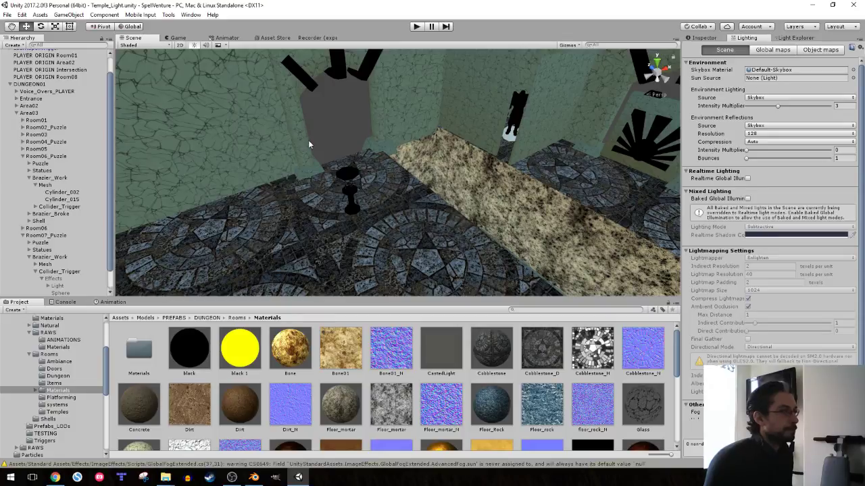
pyautogui.moveTo(422, 154)
pyautogui.mouseDown(button='right')
pyautogui.moveTo(158, 111)
pyautogui.moveTo(95, 66)
pyautogui.moveTo(565, 93)
pyautogui.moveTo(505, 69)
pyautogui.mouseUp(button='right')
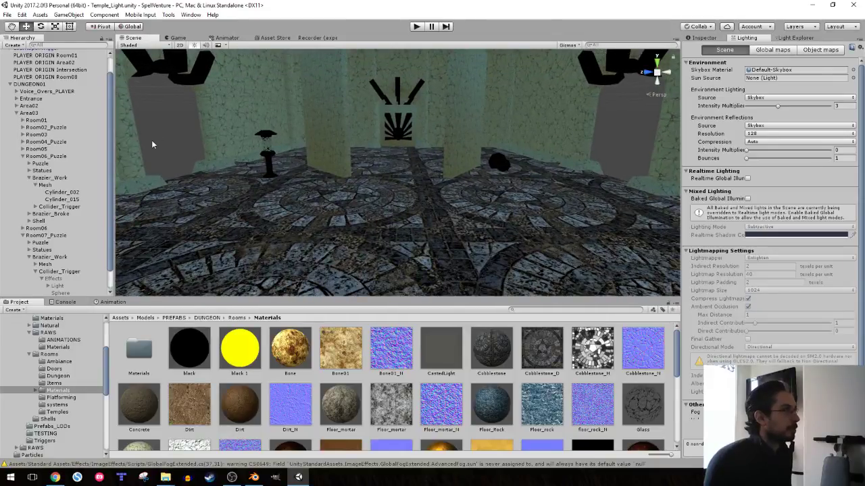
# - Save the project and switch to the DUNGEON RAWS folder in File Explorer
pyautogui.click(7, 14)
pyautogui.click(27, 86)
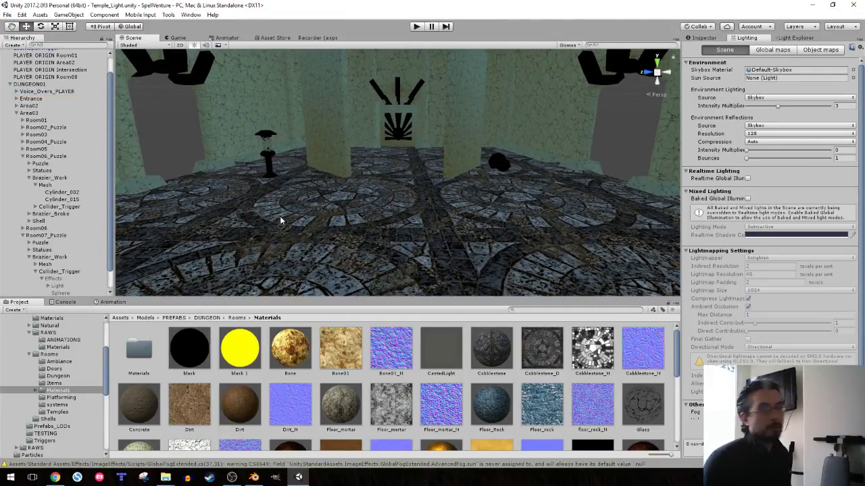
pyautogui.hotkey('alt', 'Tab')
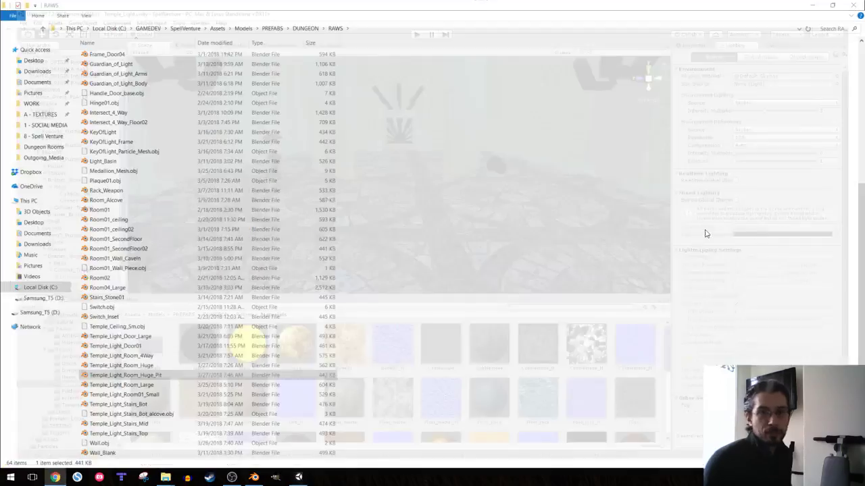